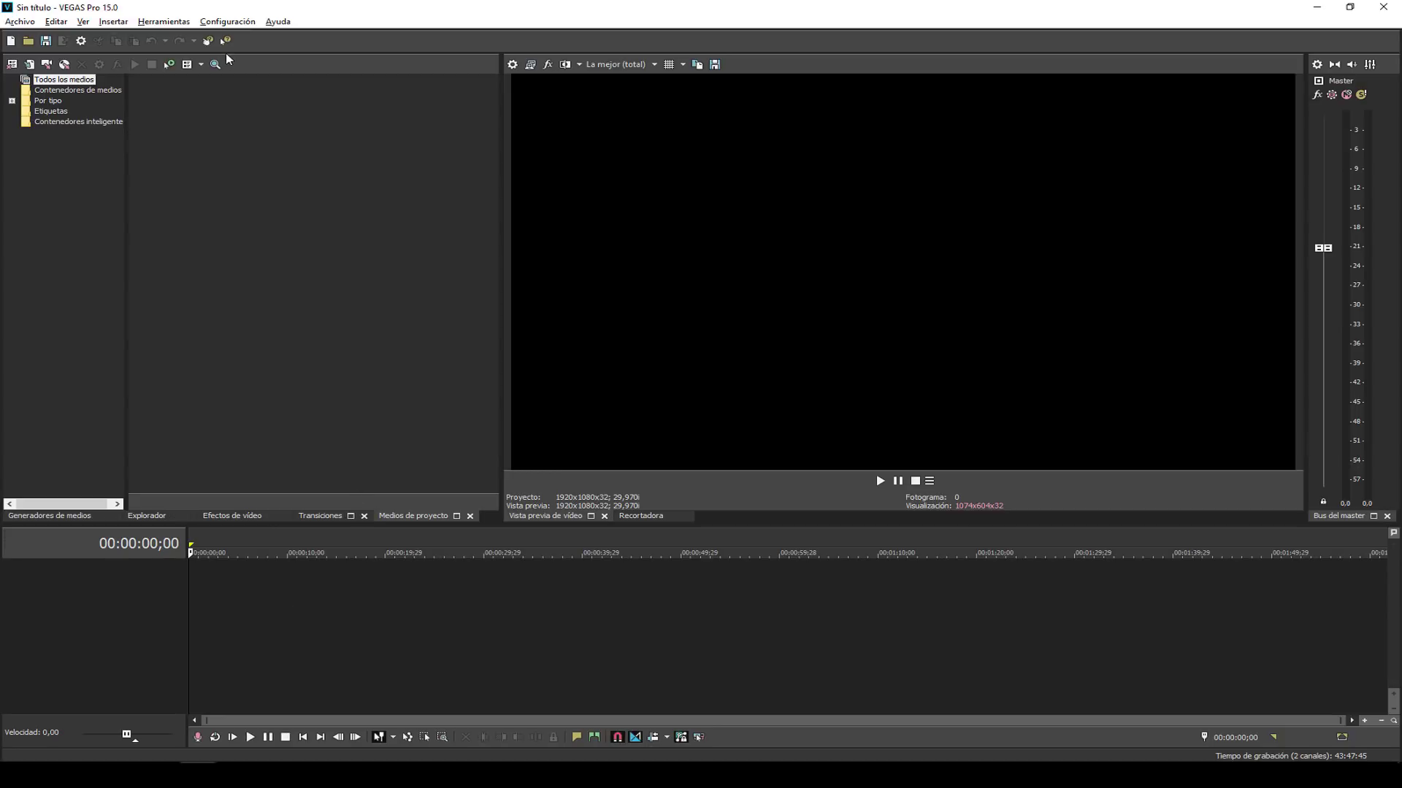
click(83, 21)
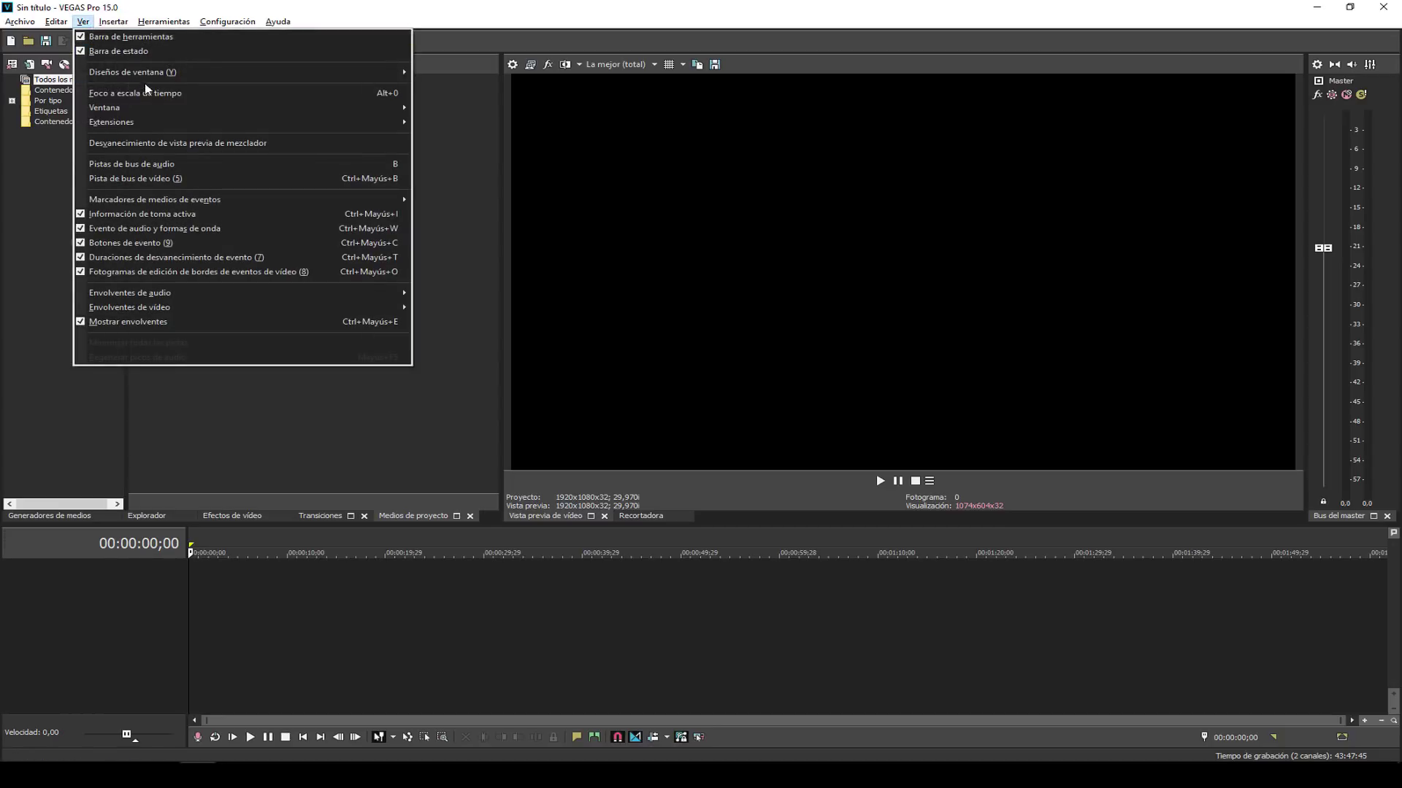
mouse_move(183, 71)
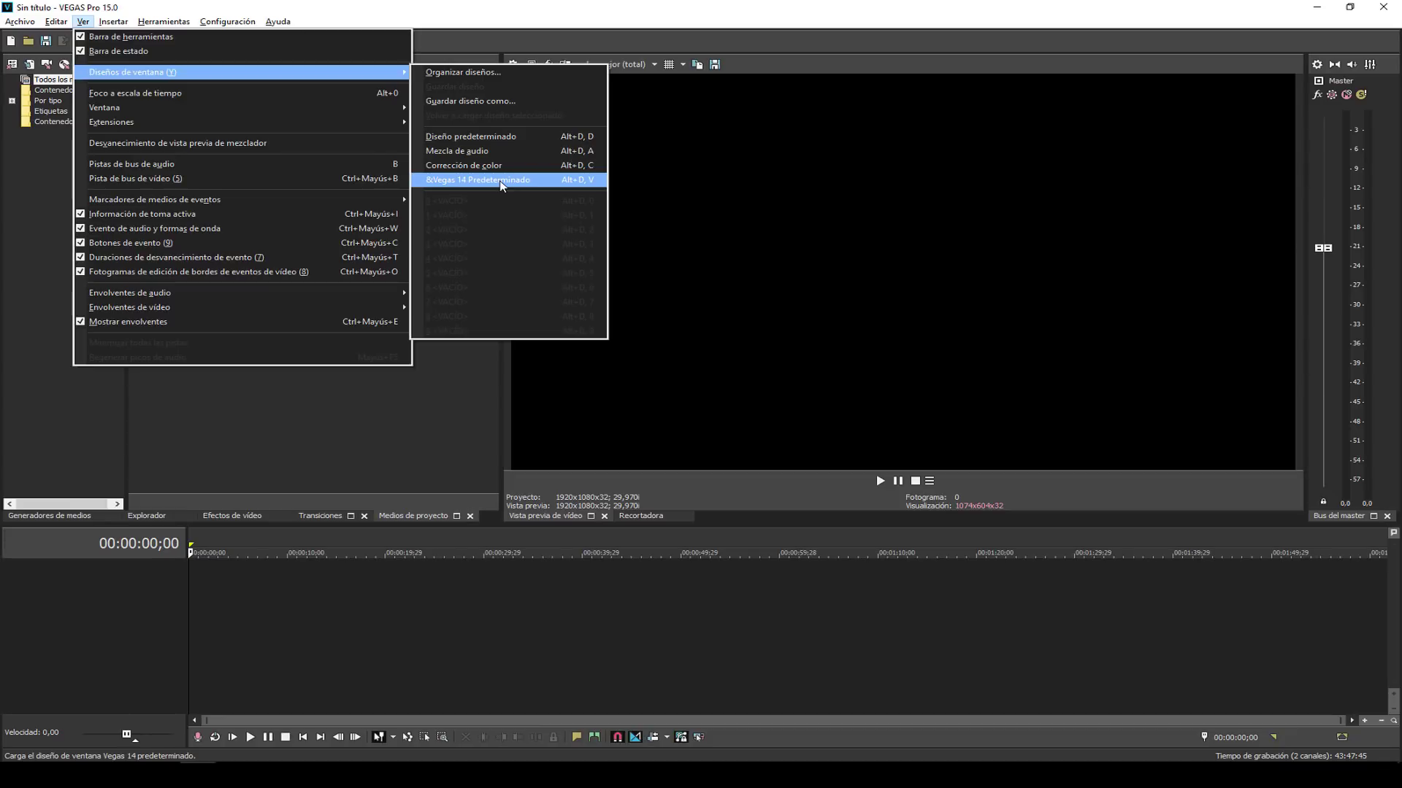
click(431, 22)
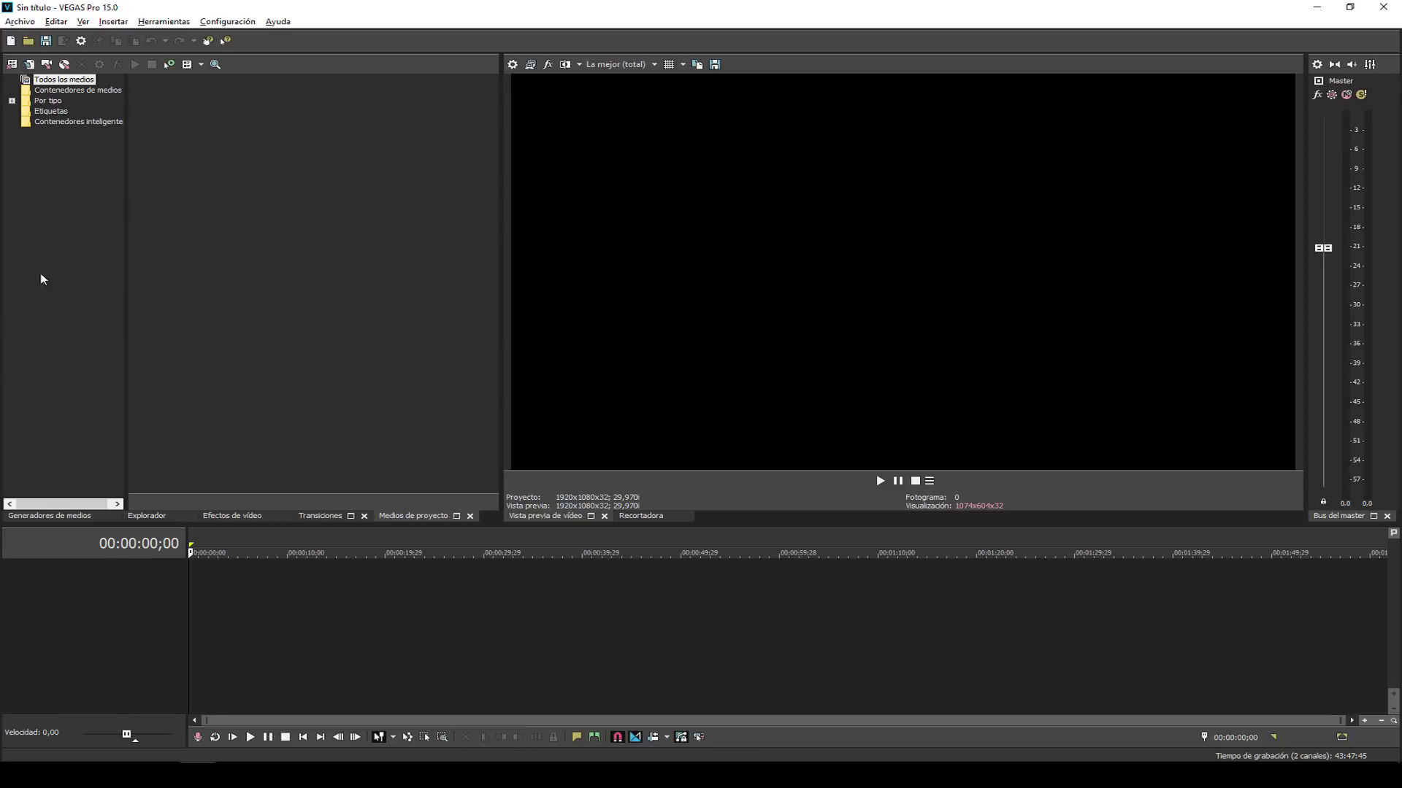
Look through the available media generators, the file explorer, the video effects and the transitions, and return to the project media.
click(65, 516)
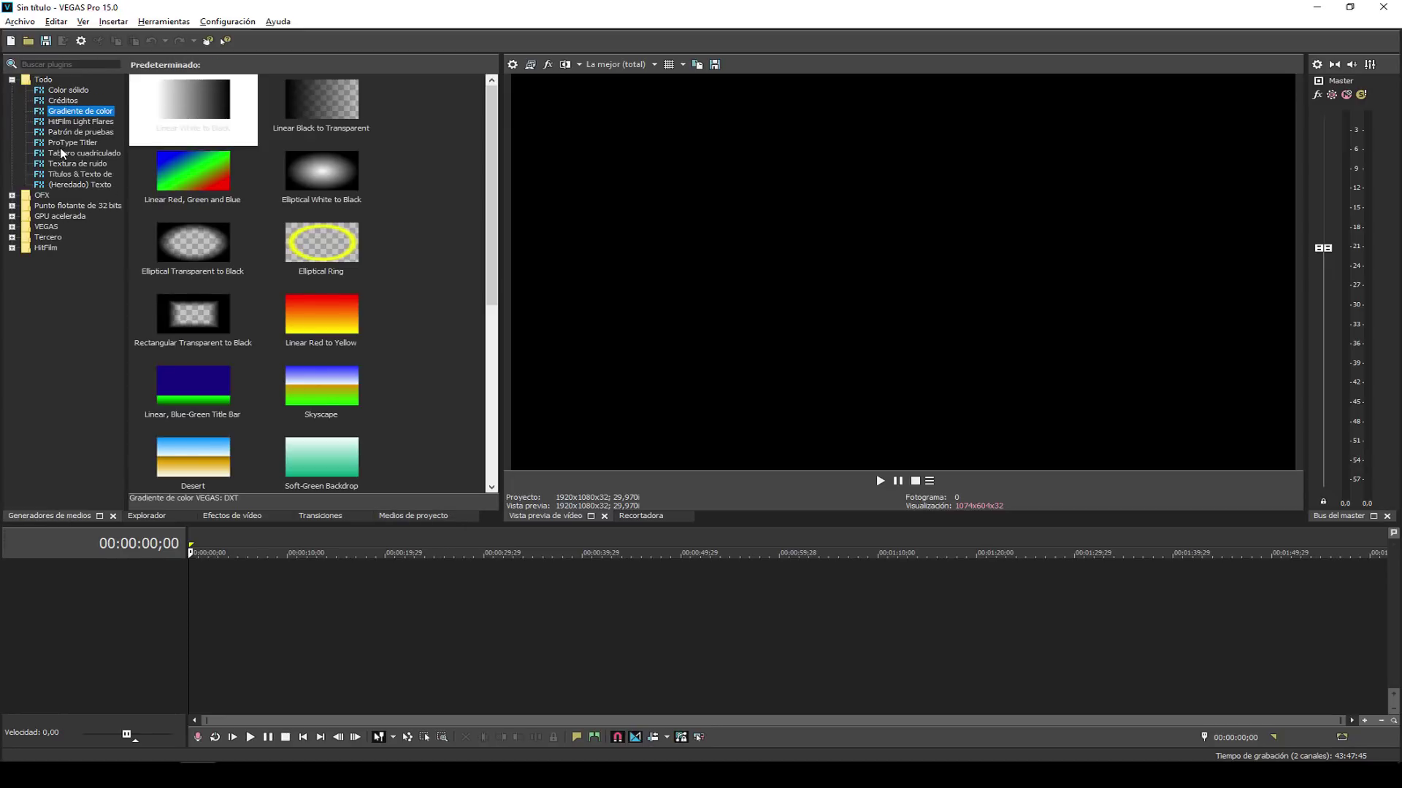
click(57, 90)
click(62, 100)
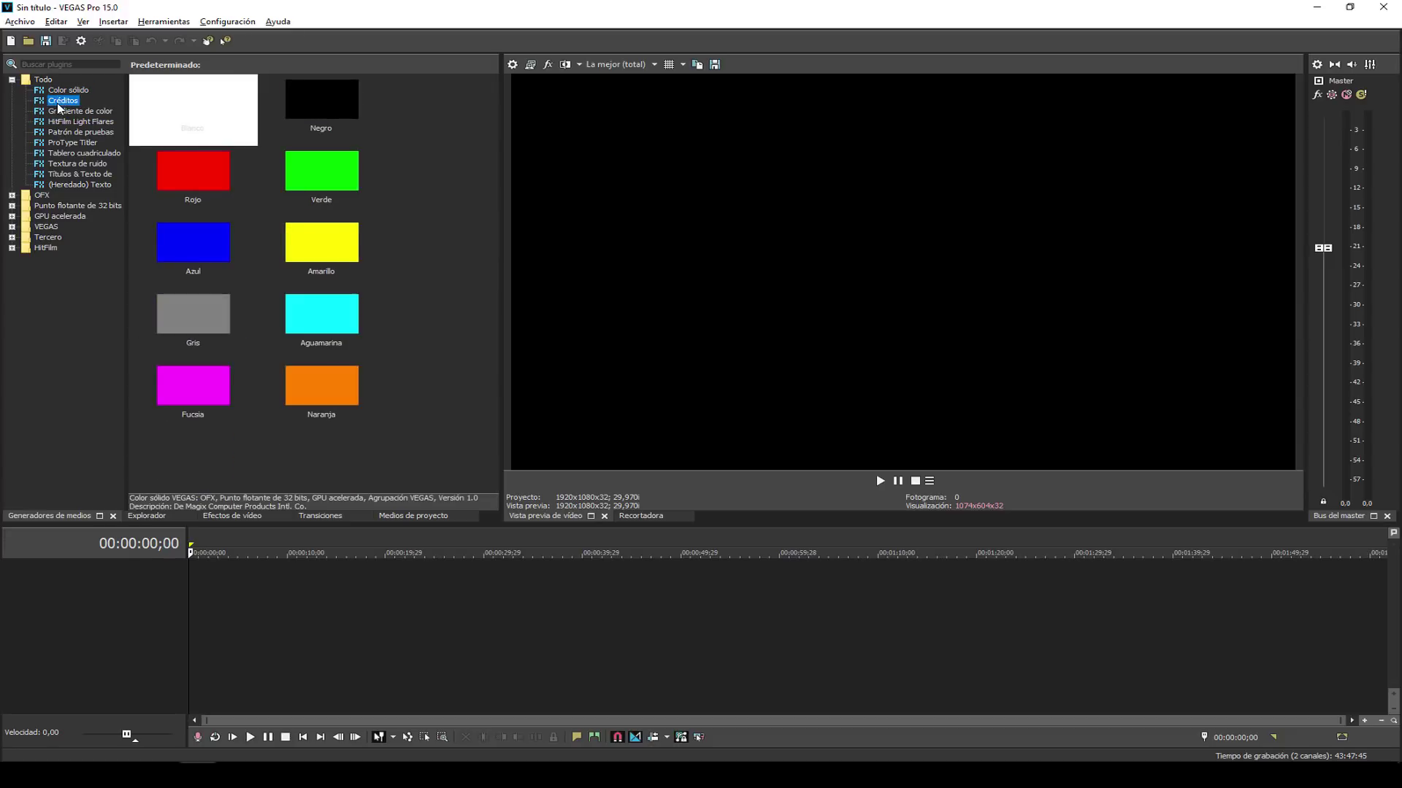
click(68, 162)
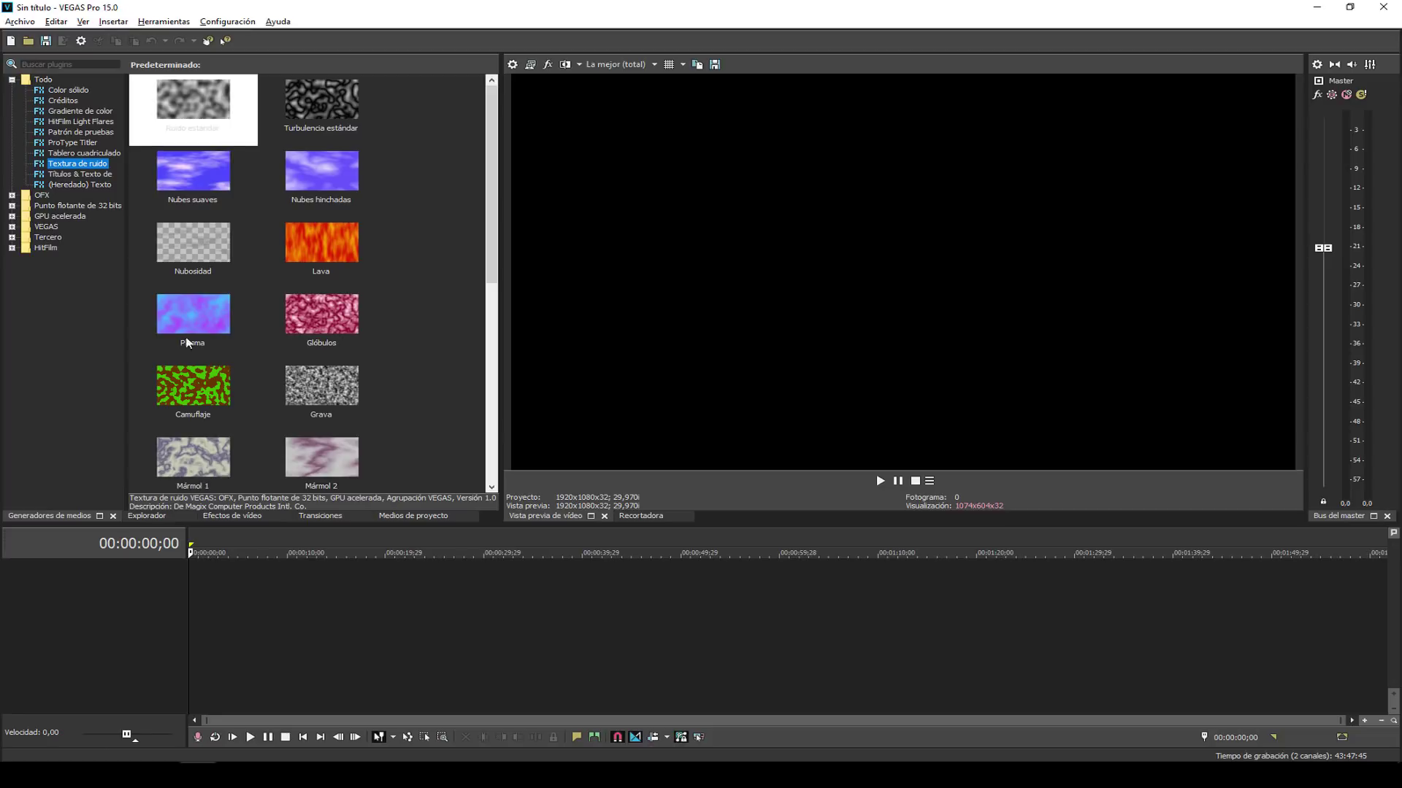
click(145, 517)
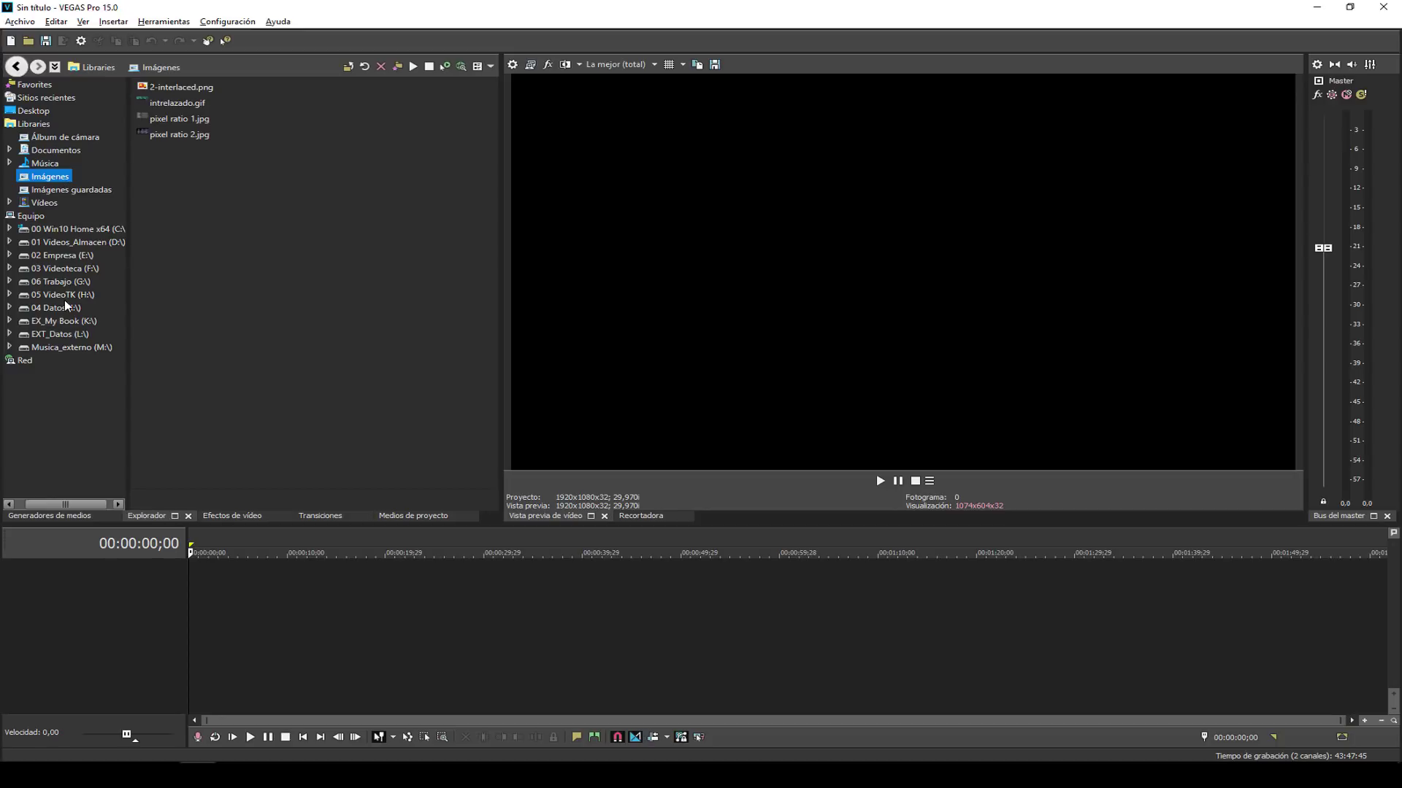
click(230, 516)
scroll(69, 334, down, 2)
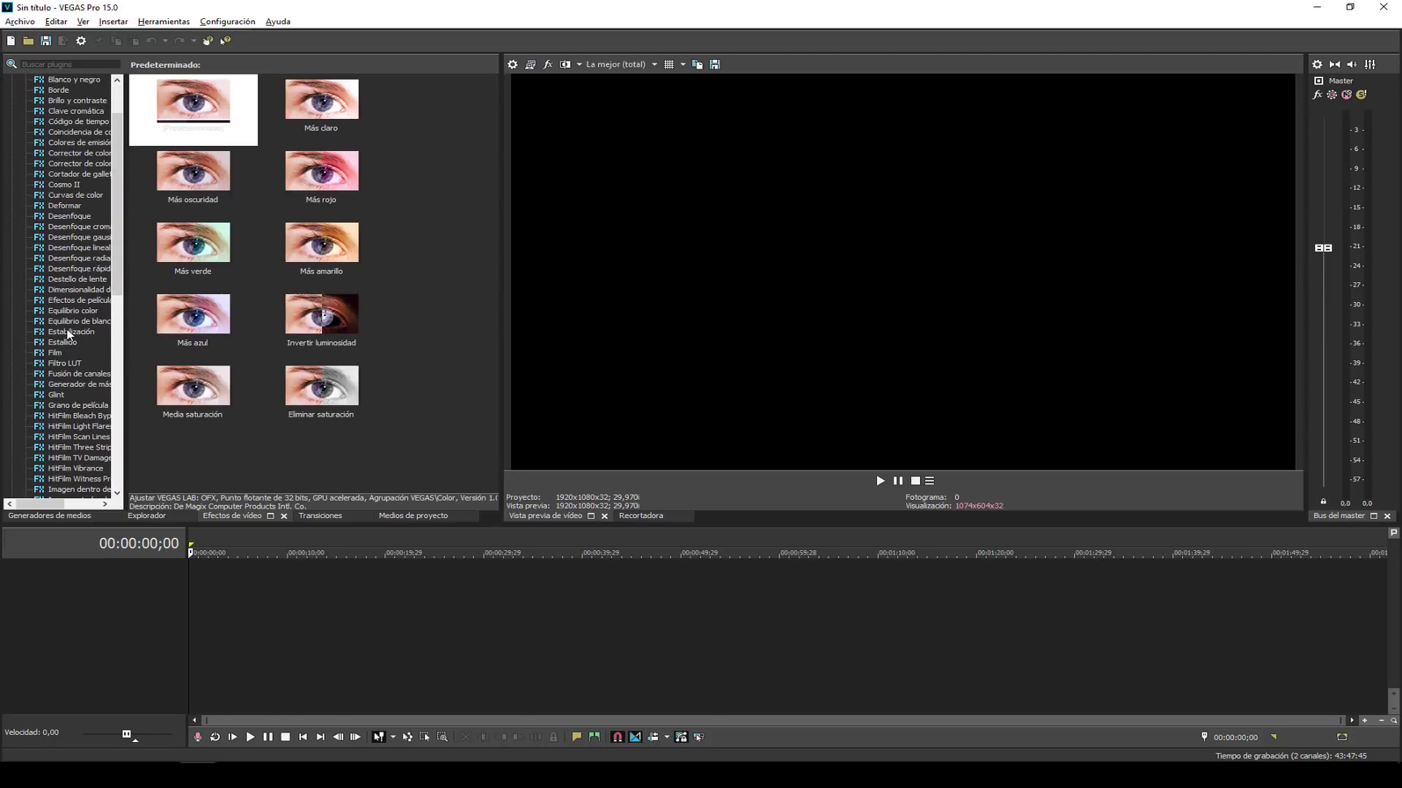
click(313, 516)
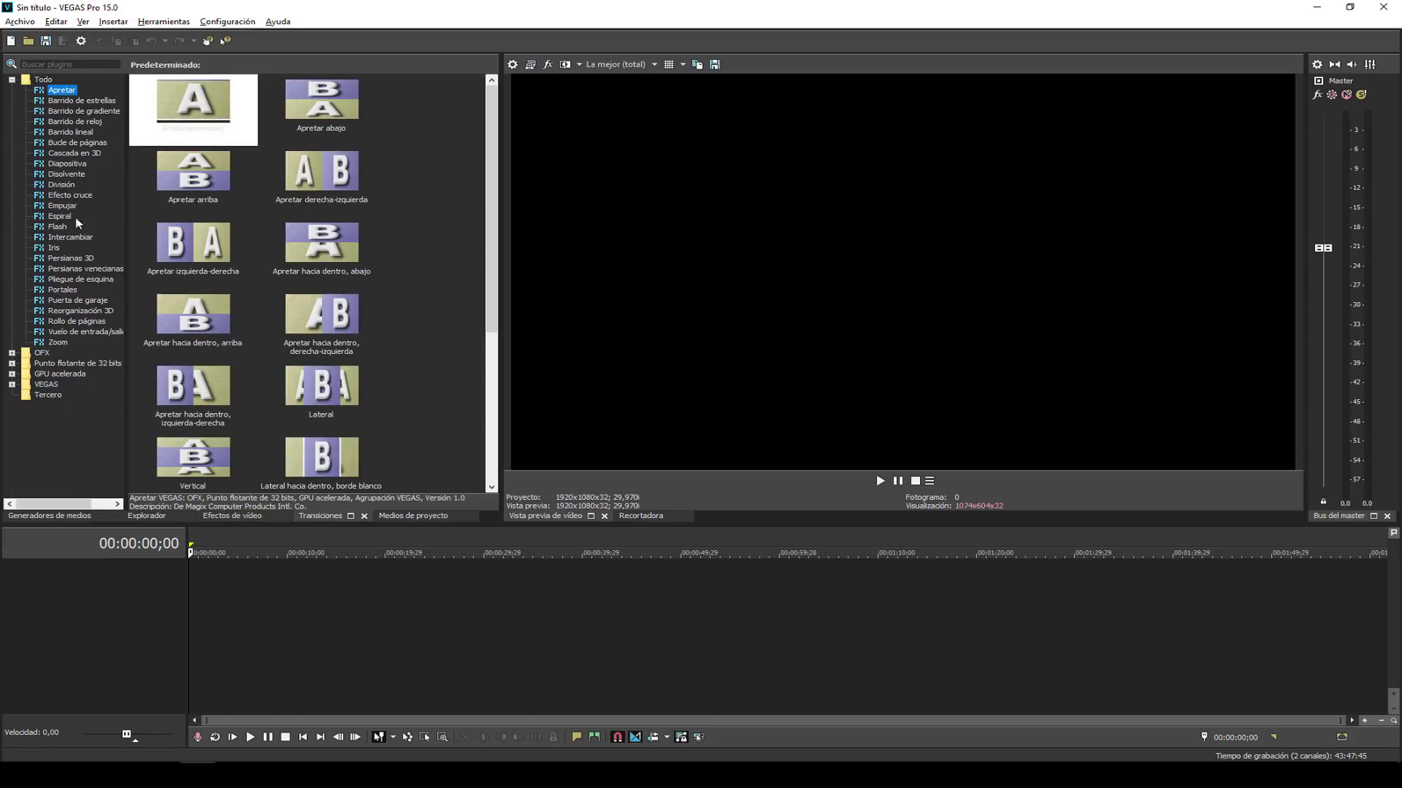
scroll(71, 306, right, 2)
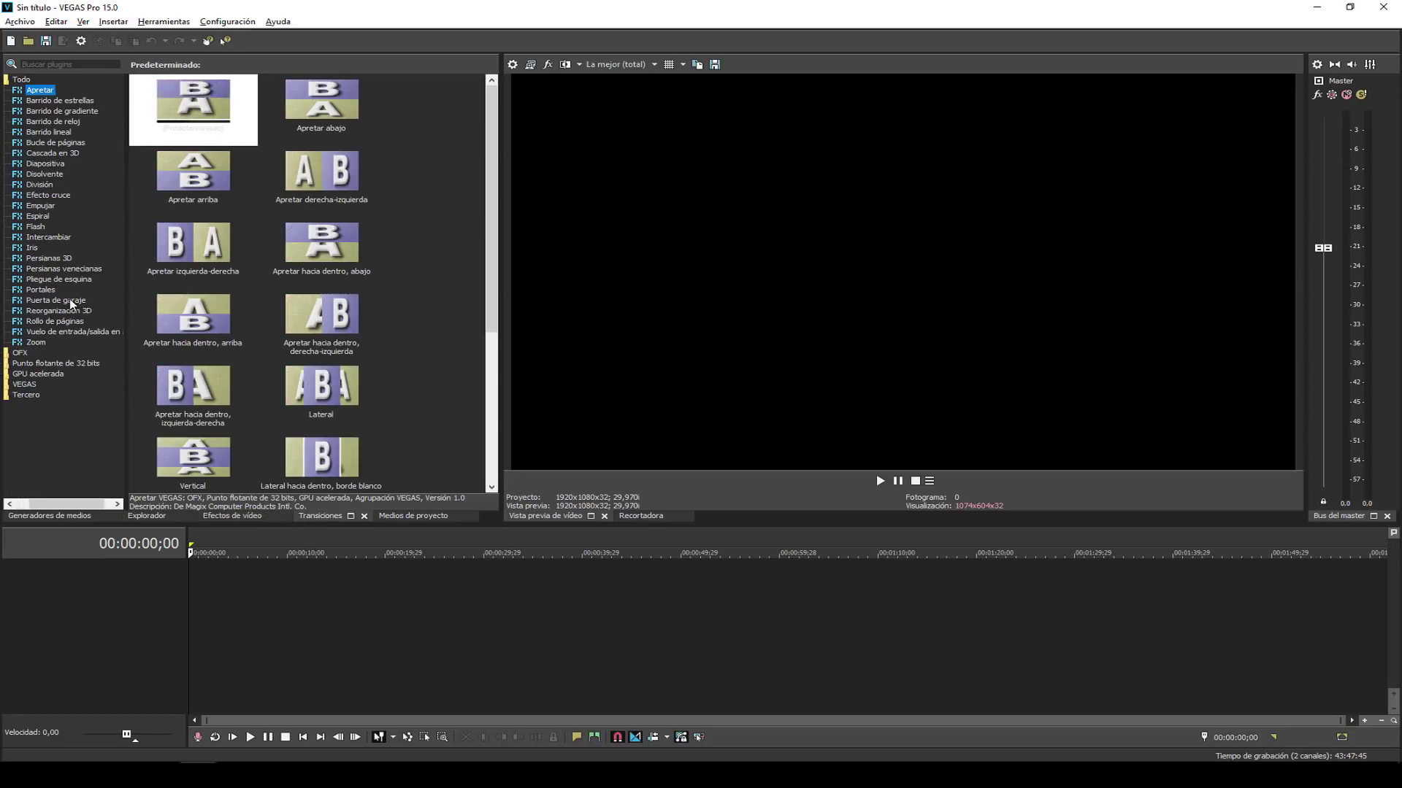
scroll(71, 305, left, 2)
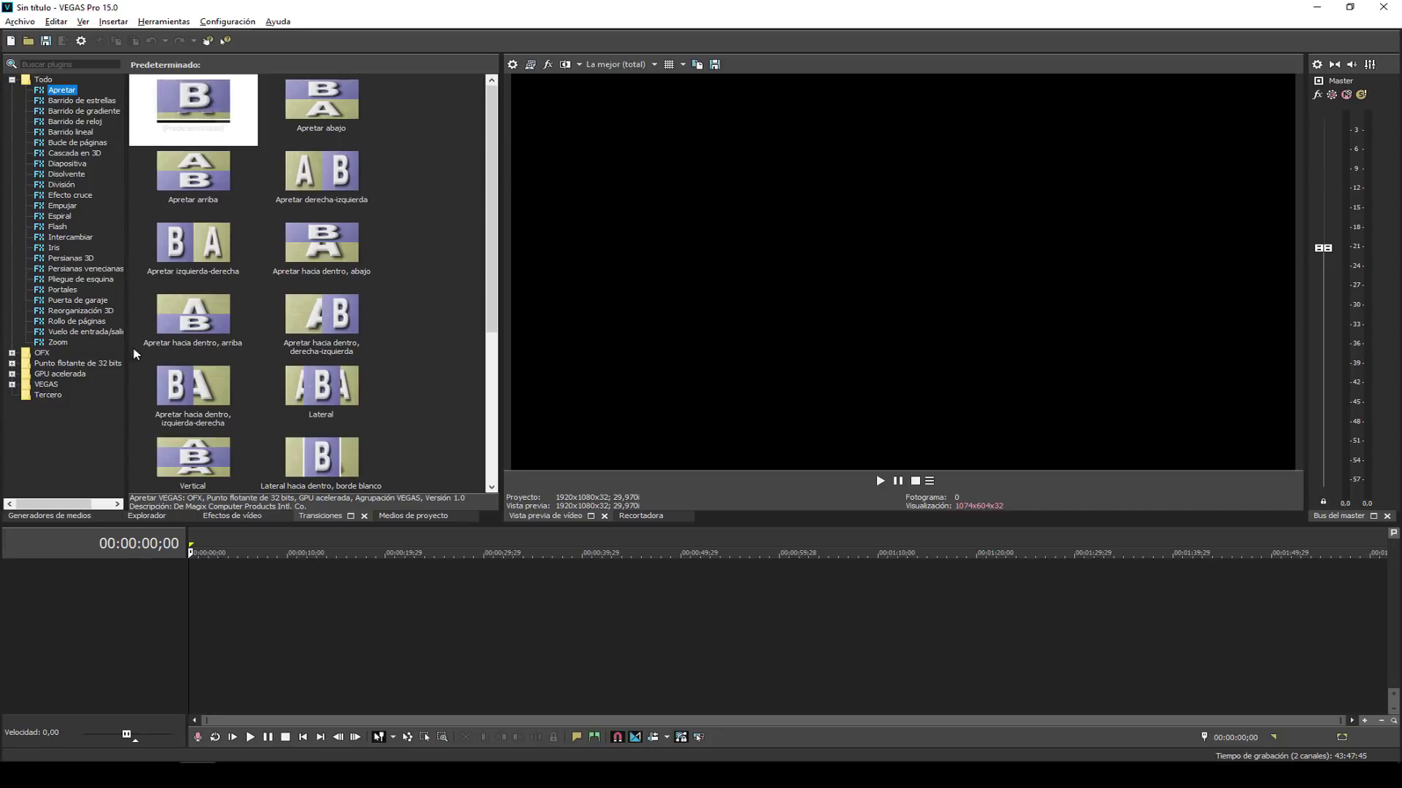
click(400, 517)
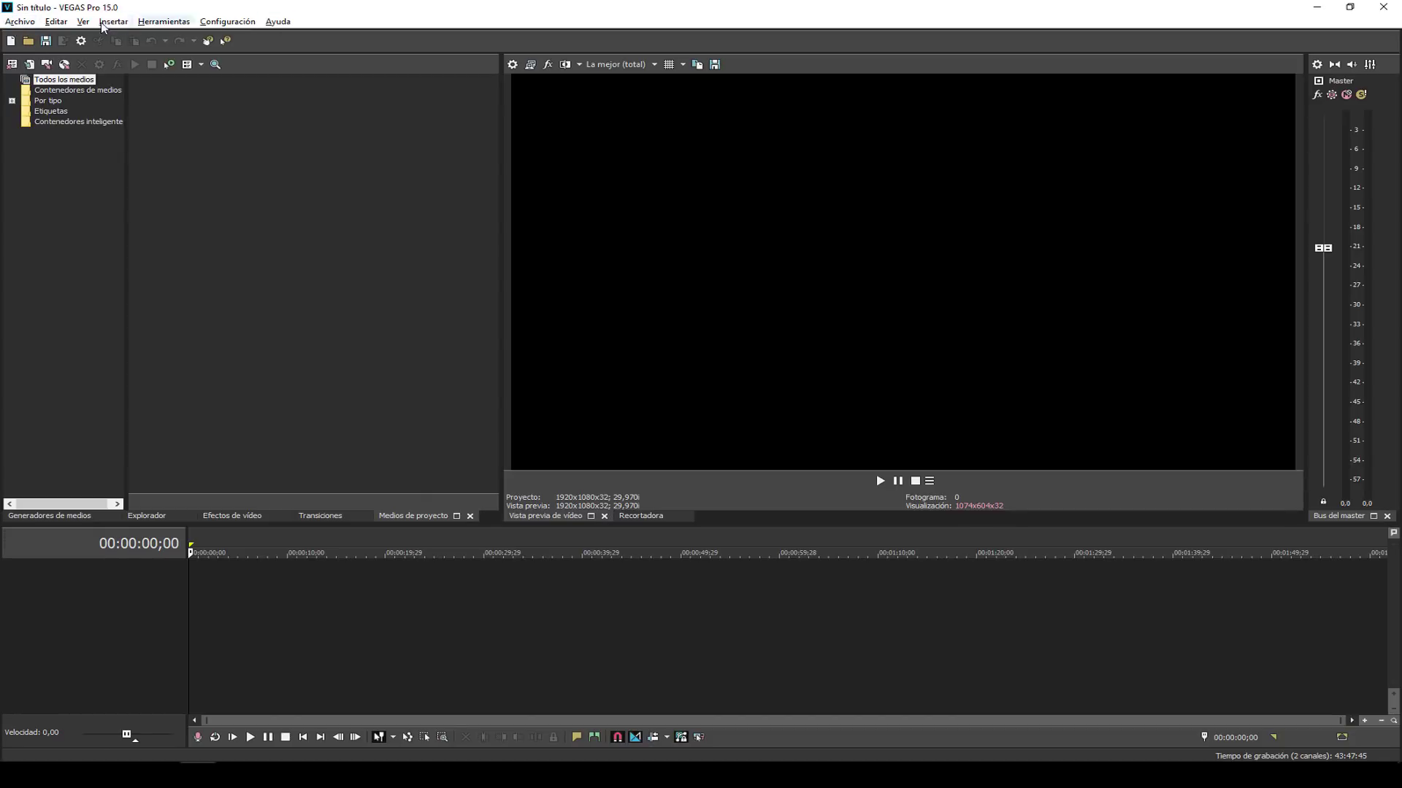
click(19, 21)
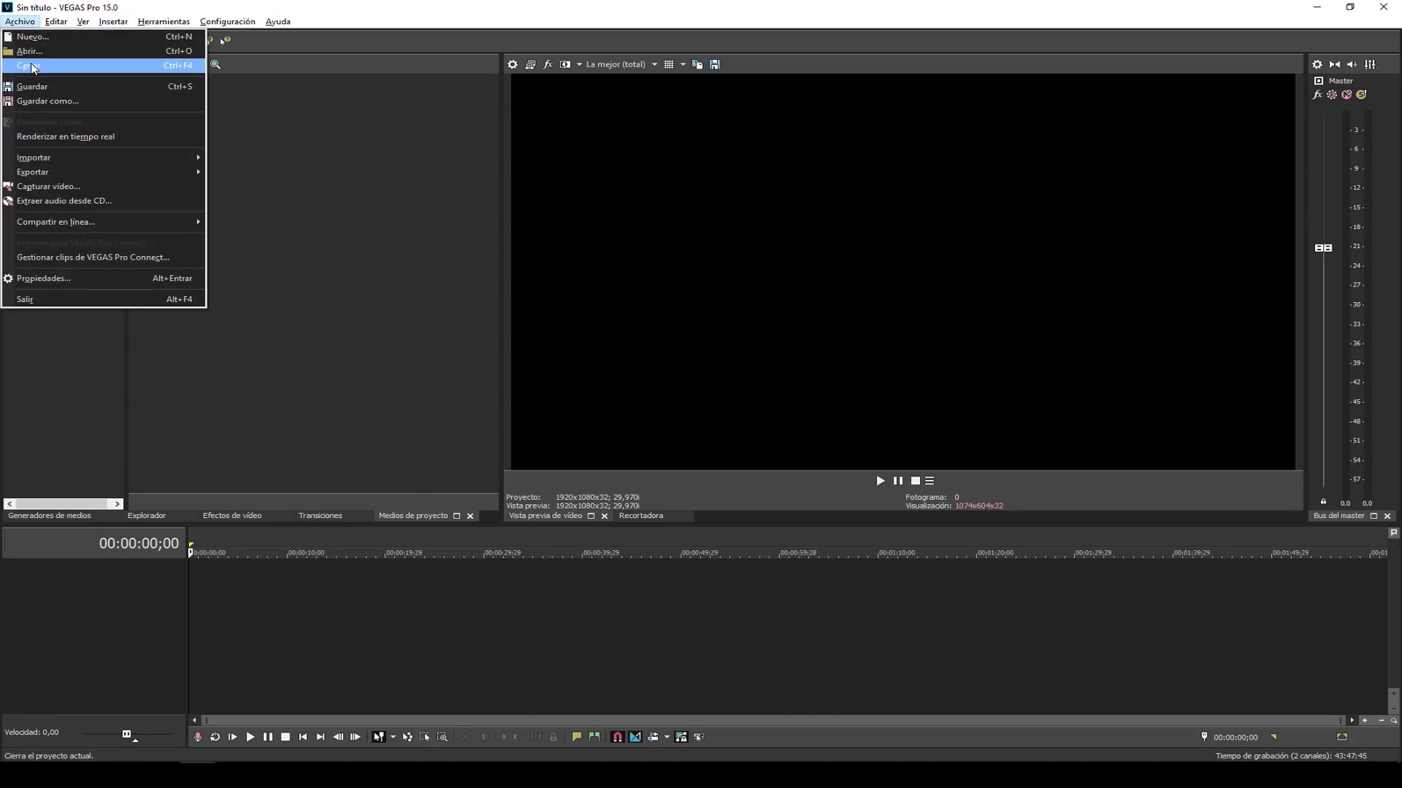
click(100, 140)
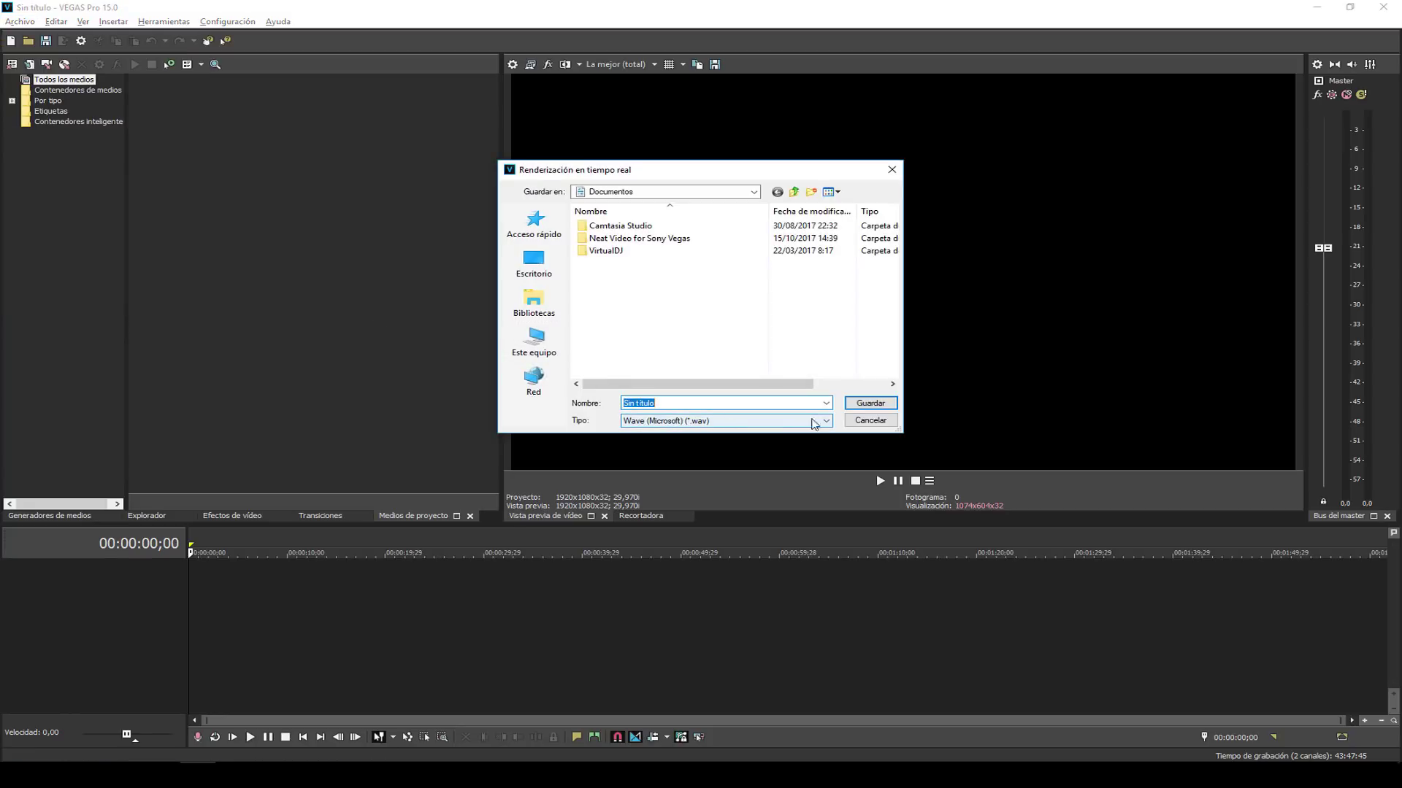
click(870, 420)
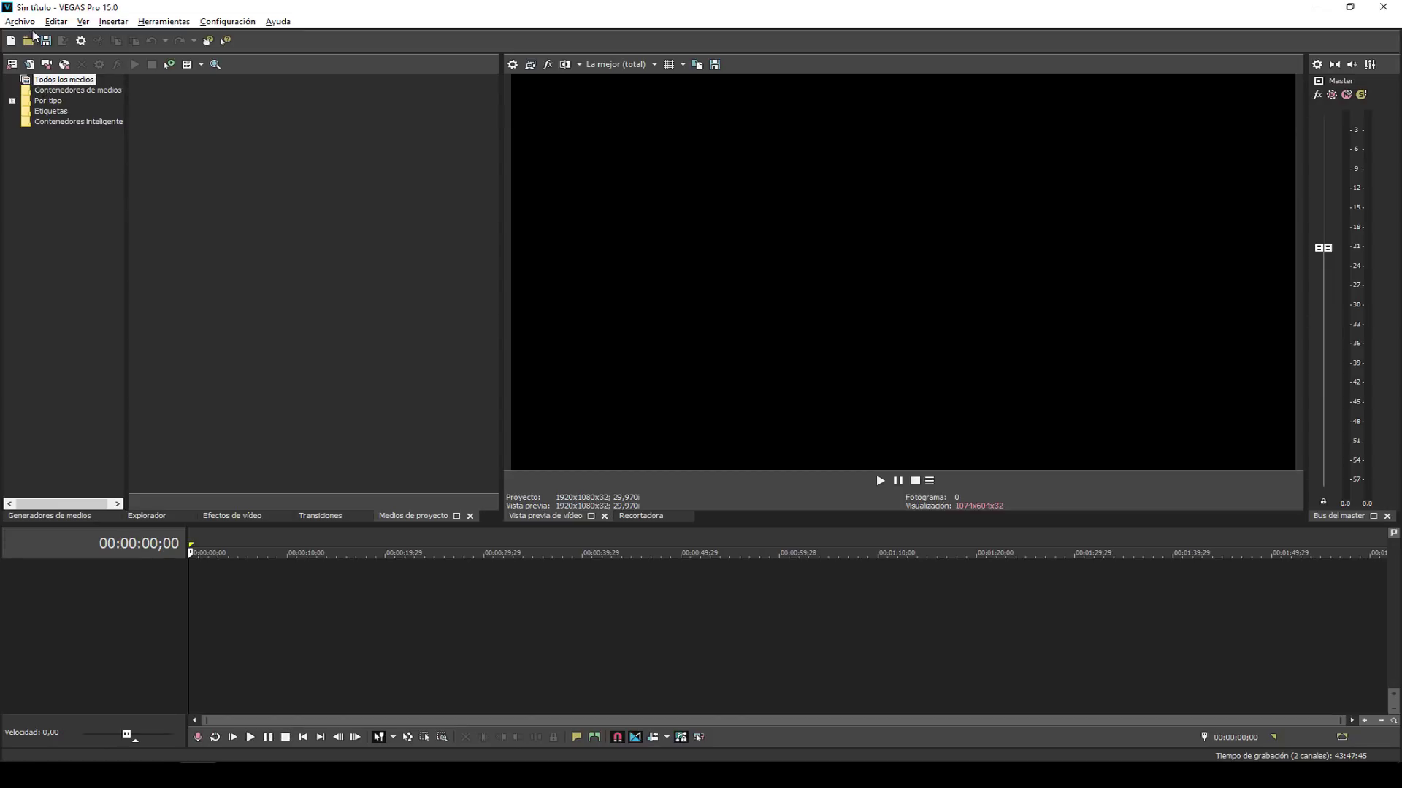
click(22, 21)
mouse_move(58, 163)
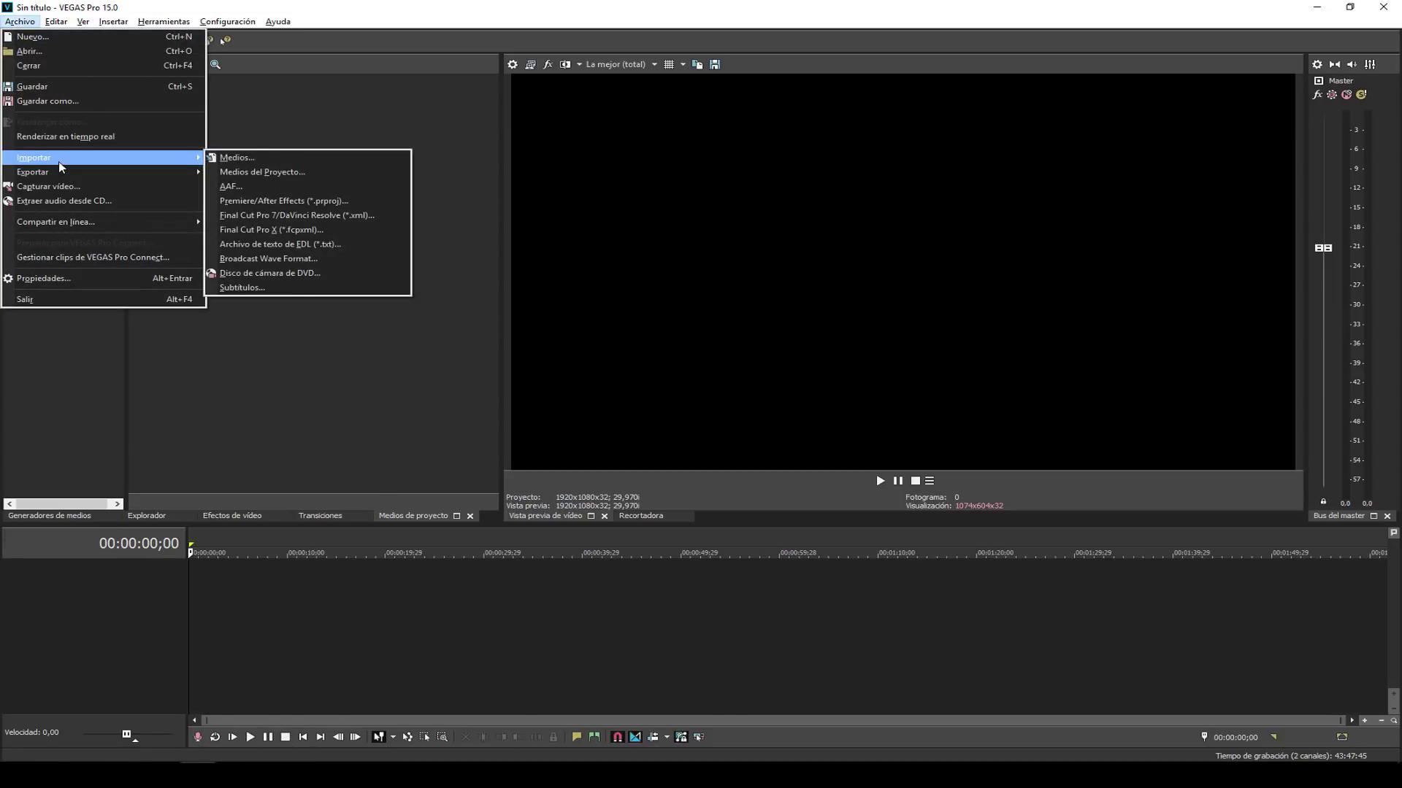
click(192, 28)
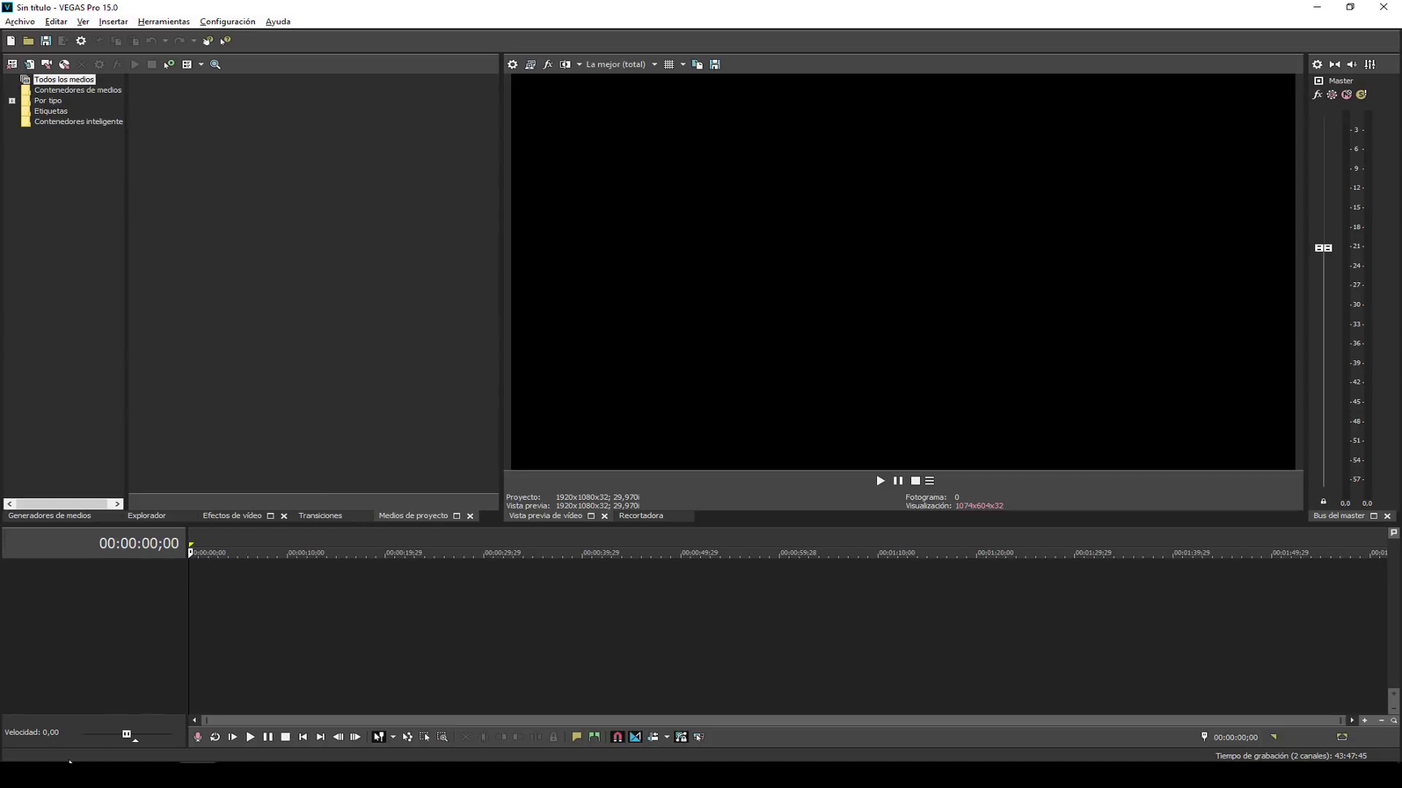
Add the video "Jennifer Rush - Si tu eres mi hombre" from the Windows File Explorer folder Escritorio\vob to the project media.
key(super+e)
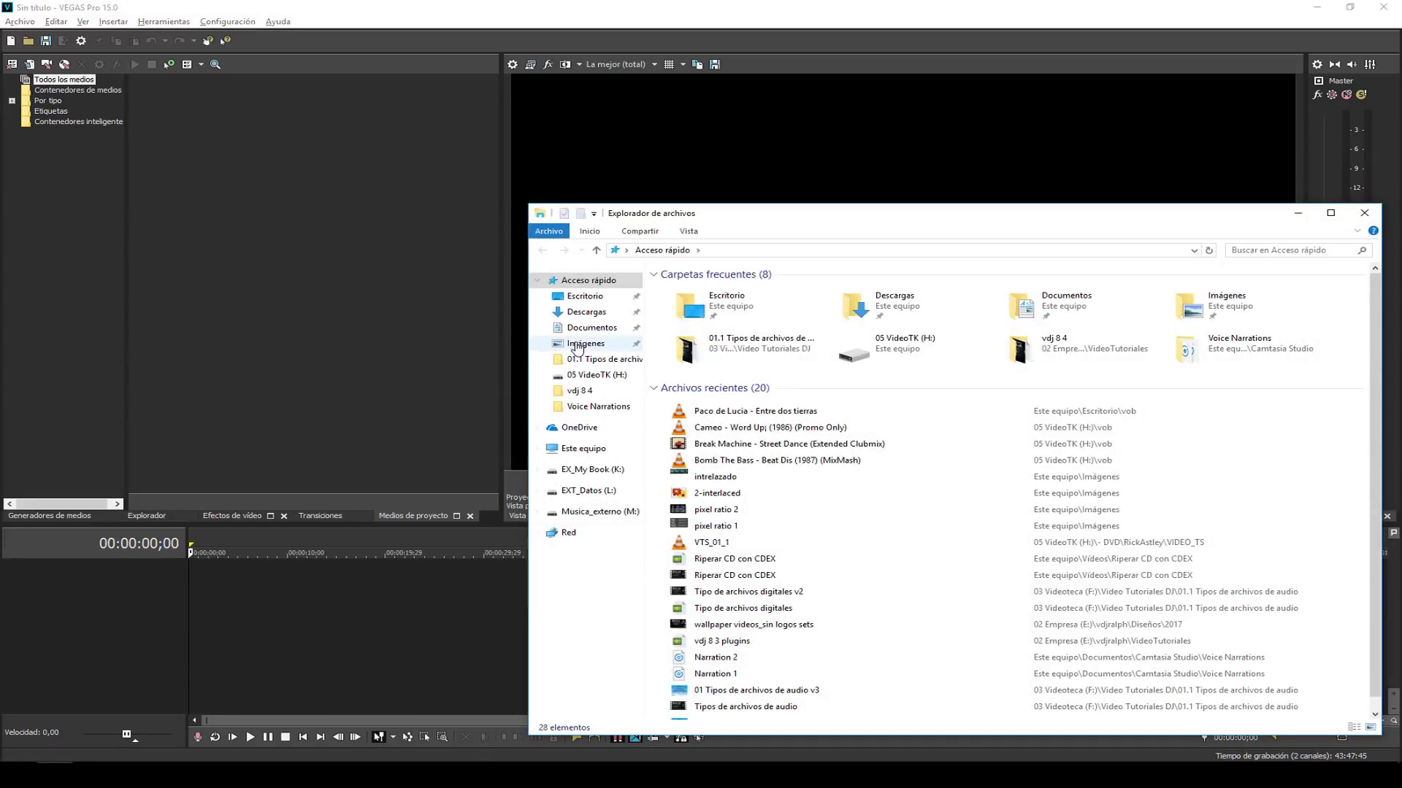
click(585, 297)
click(680, 292)
double_click(680, 292)
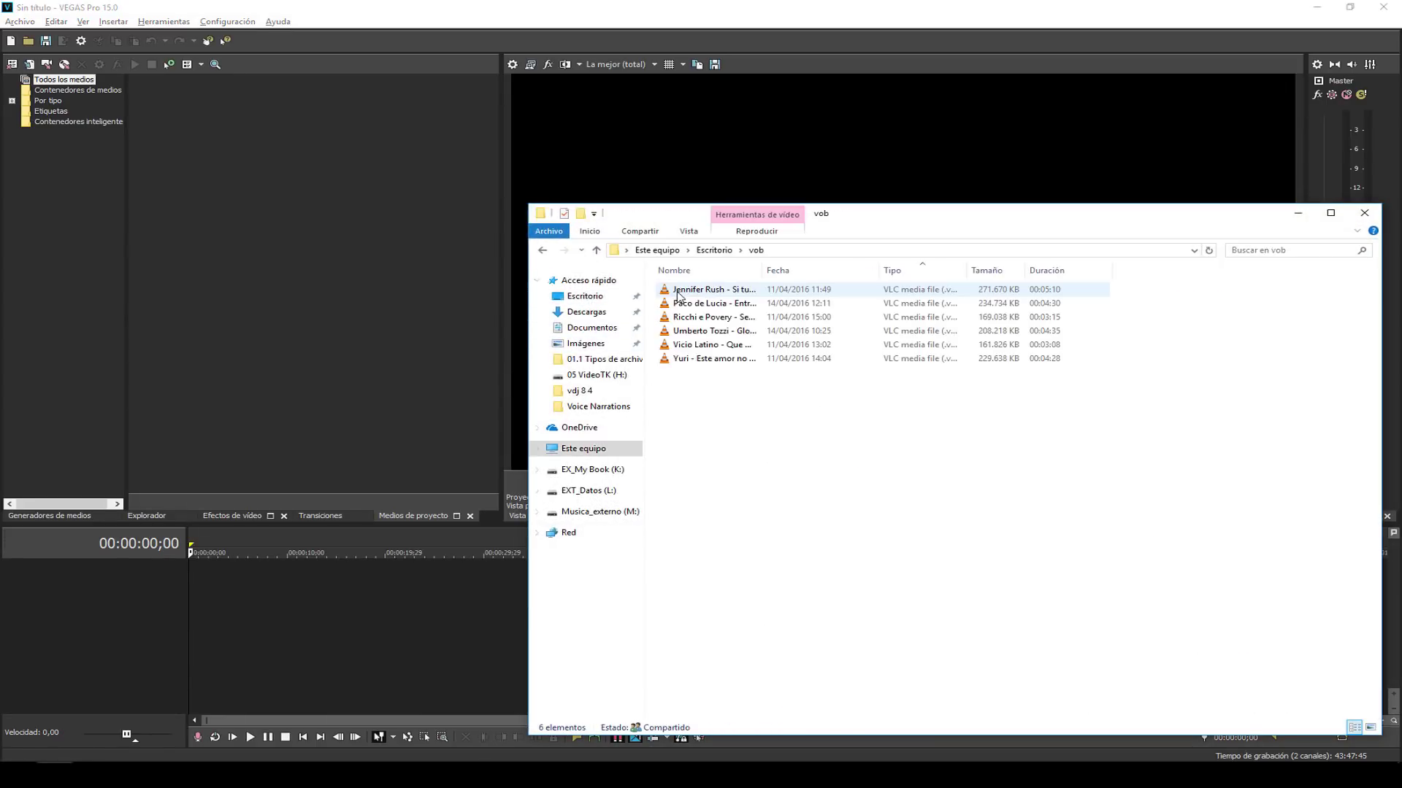
click(712, 292)
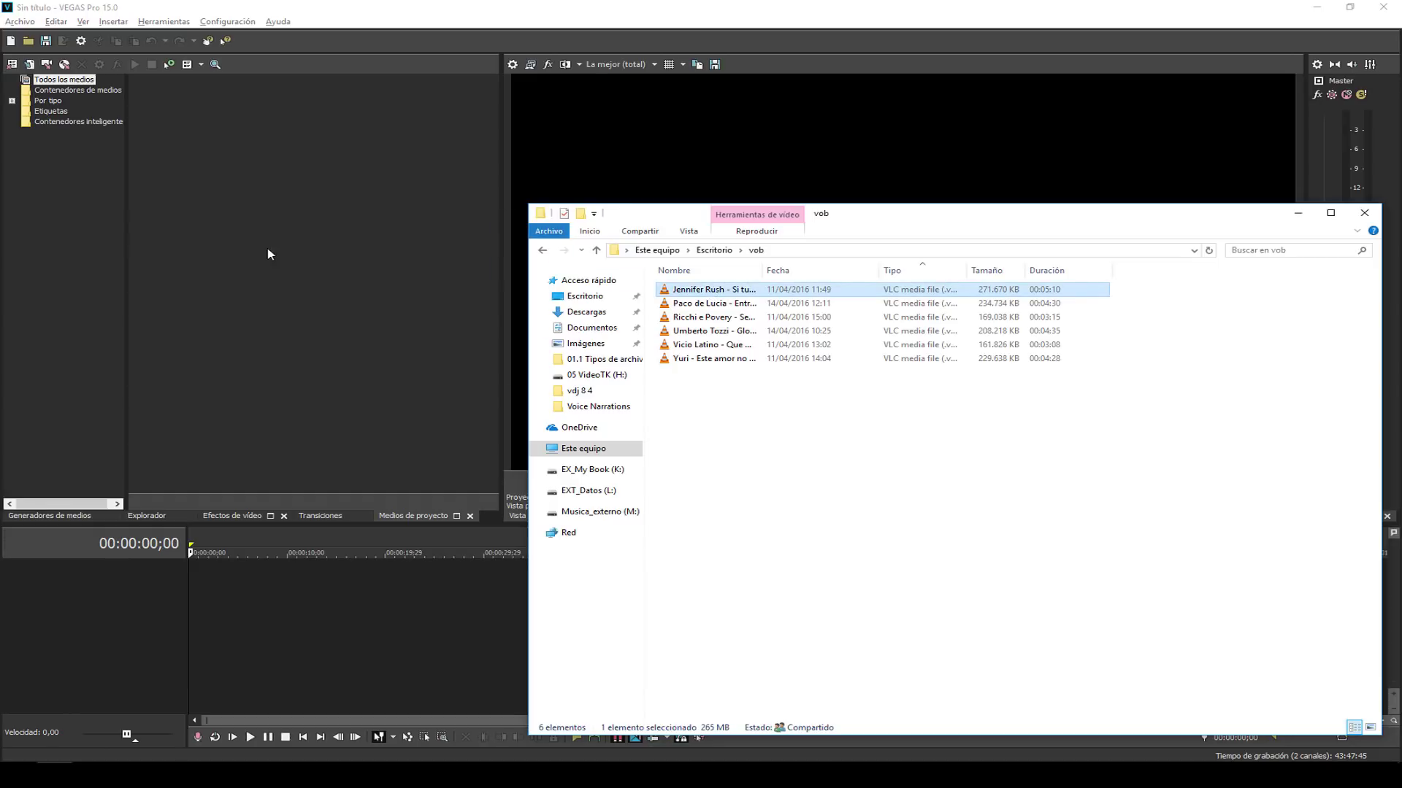
drag(263, 235, 262, 235)
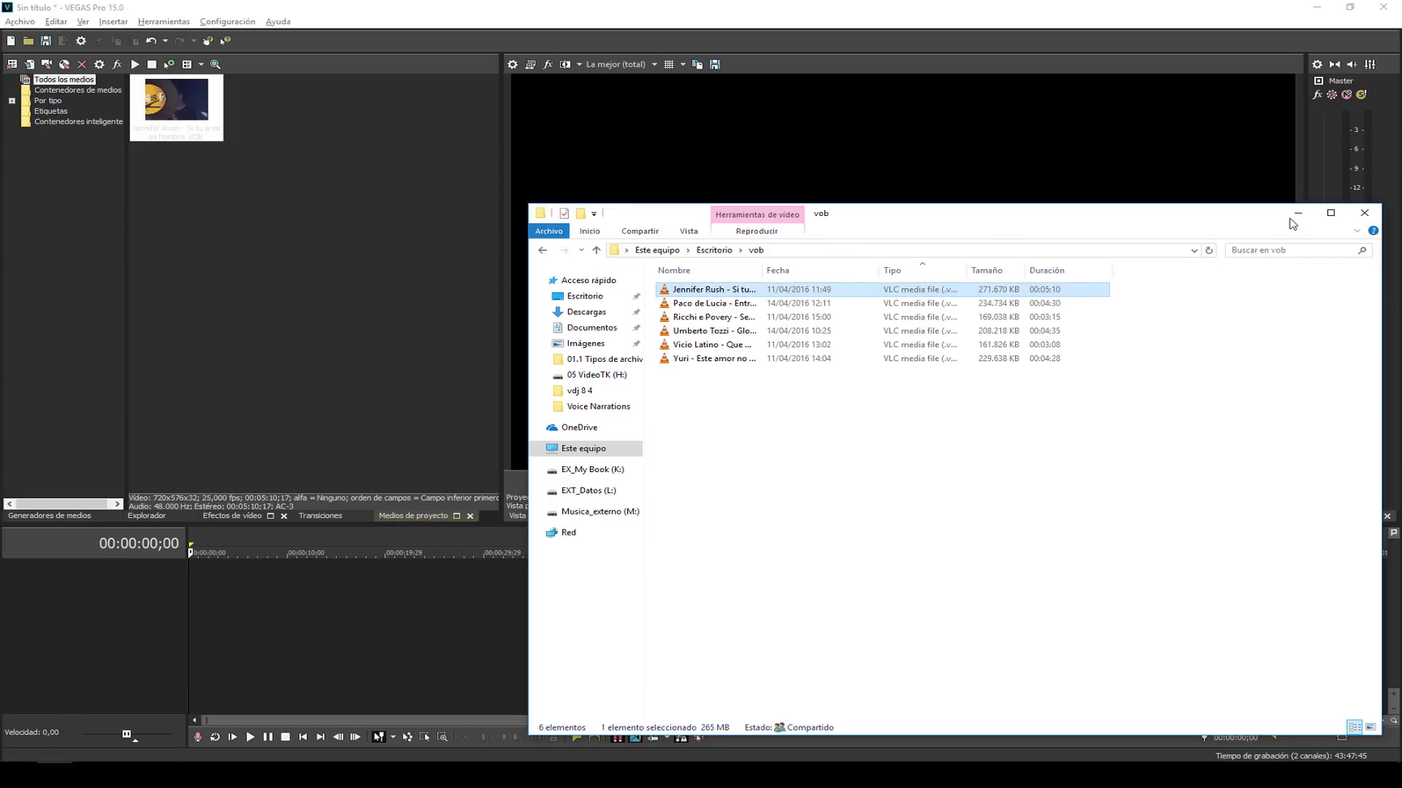
click(1298, 213)
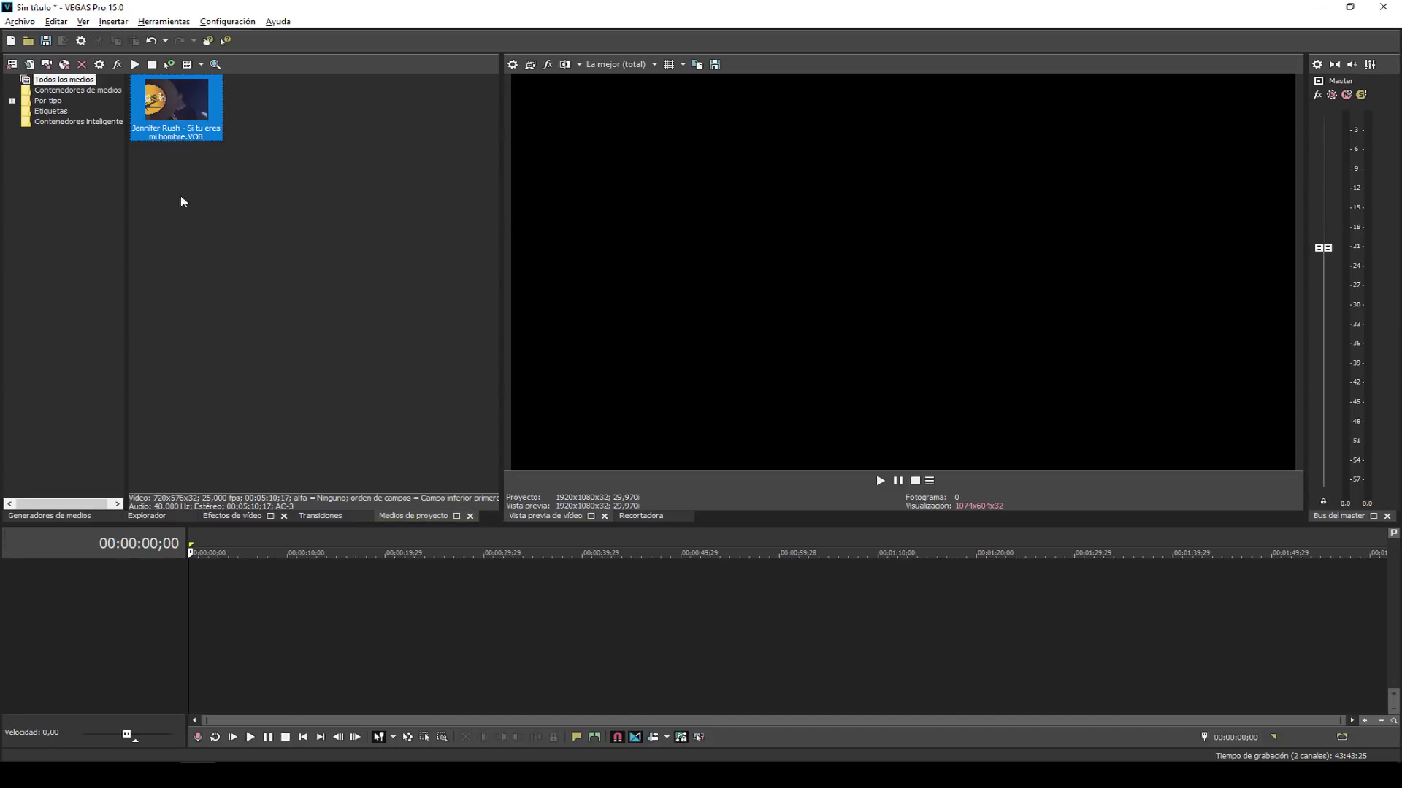
right_click(183, 235)
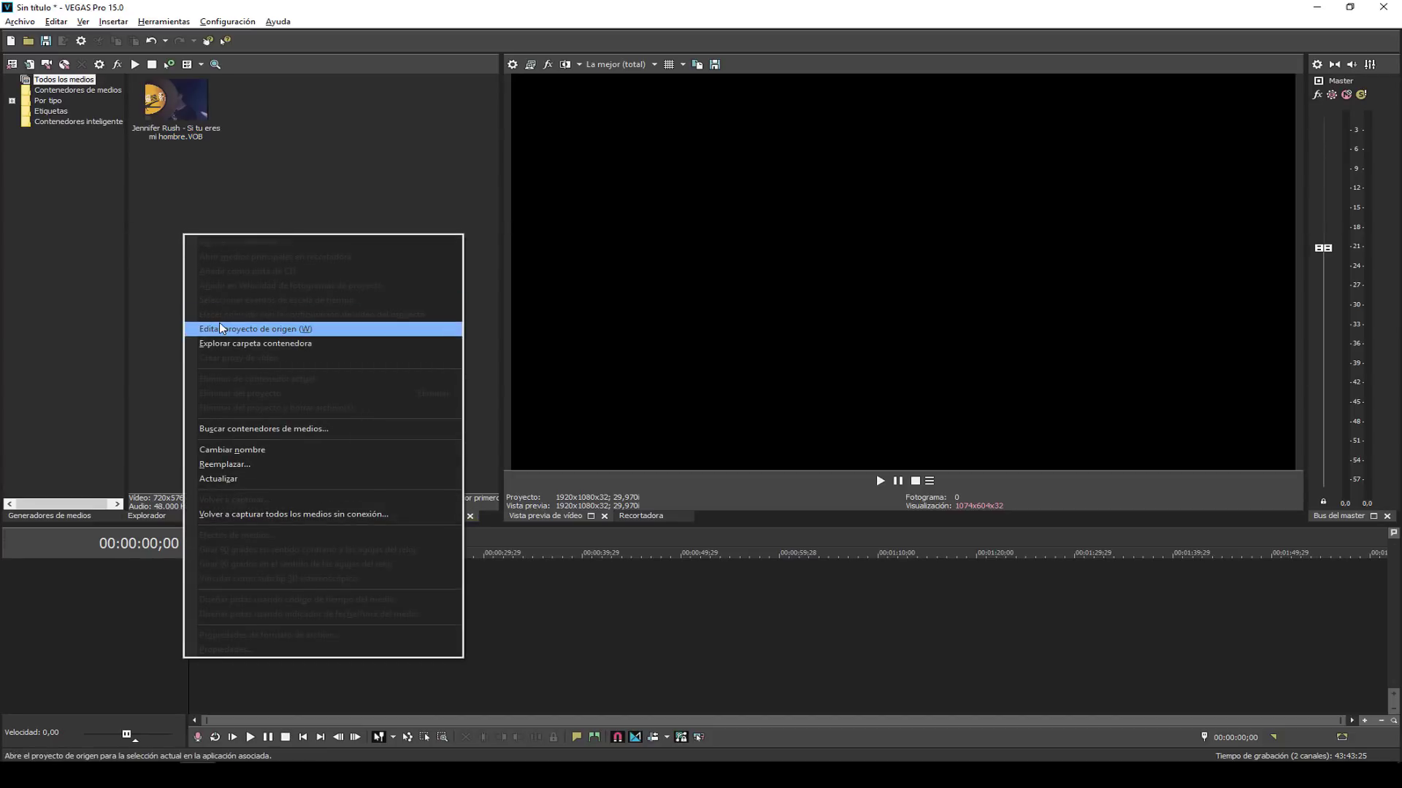
click(52, 217)
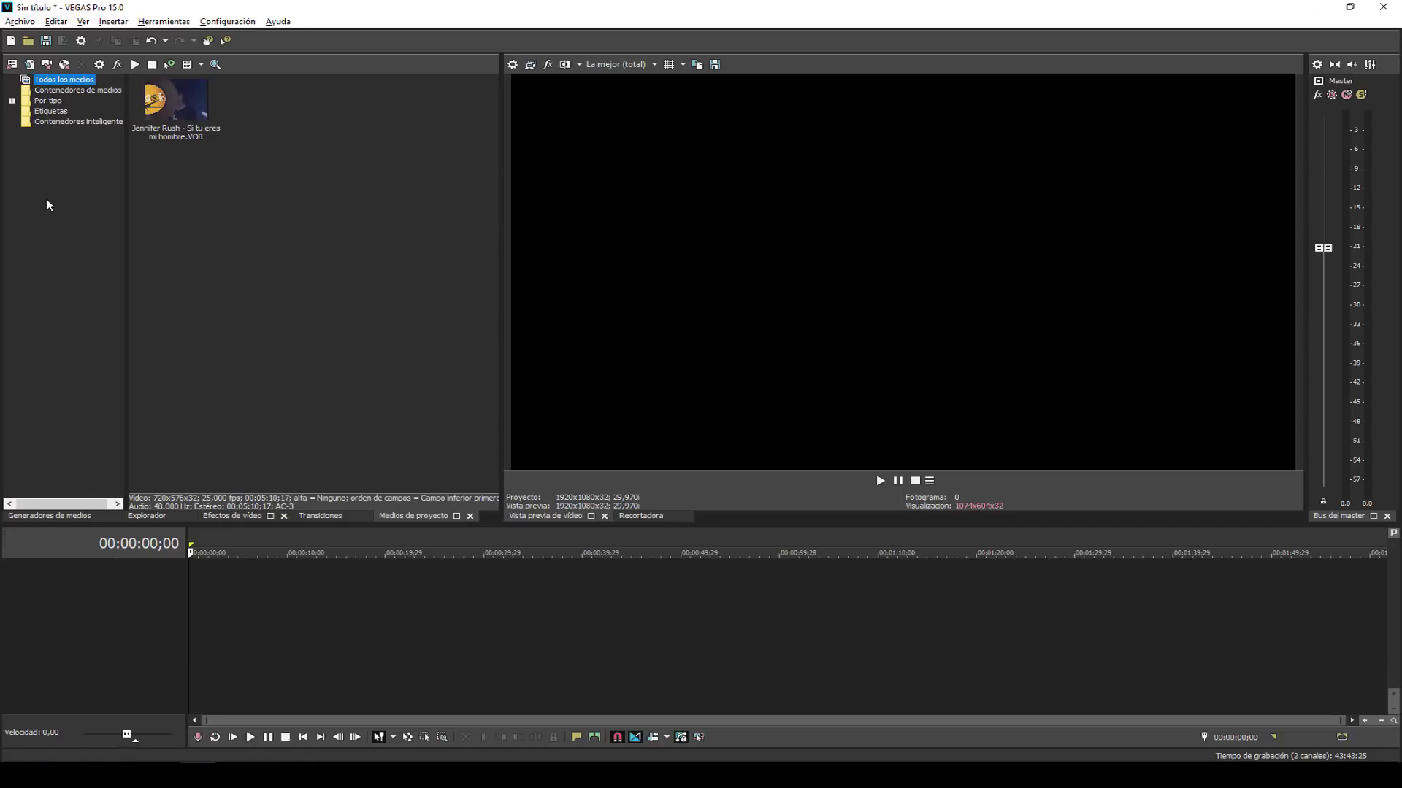
Start importing media from a file and examine the list of file formats supported for import.
click(30, 27)
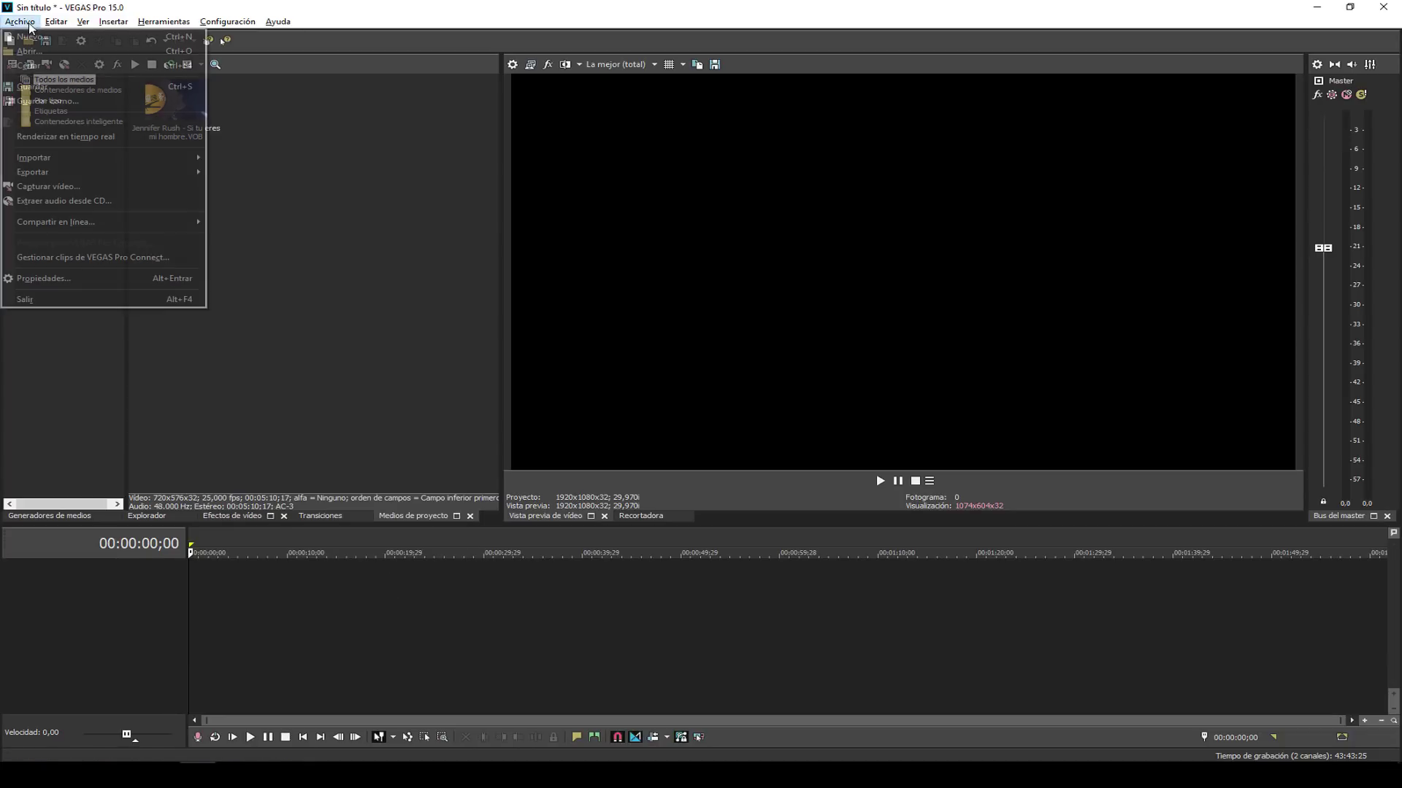
mouse_move(146, 158)
click(241, 160)
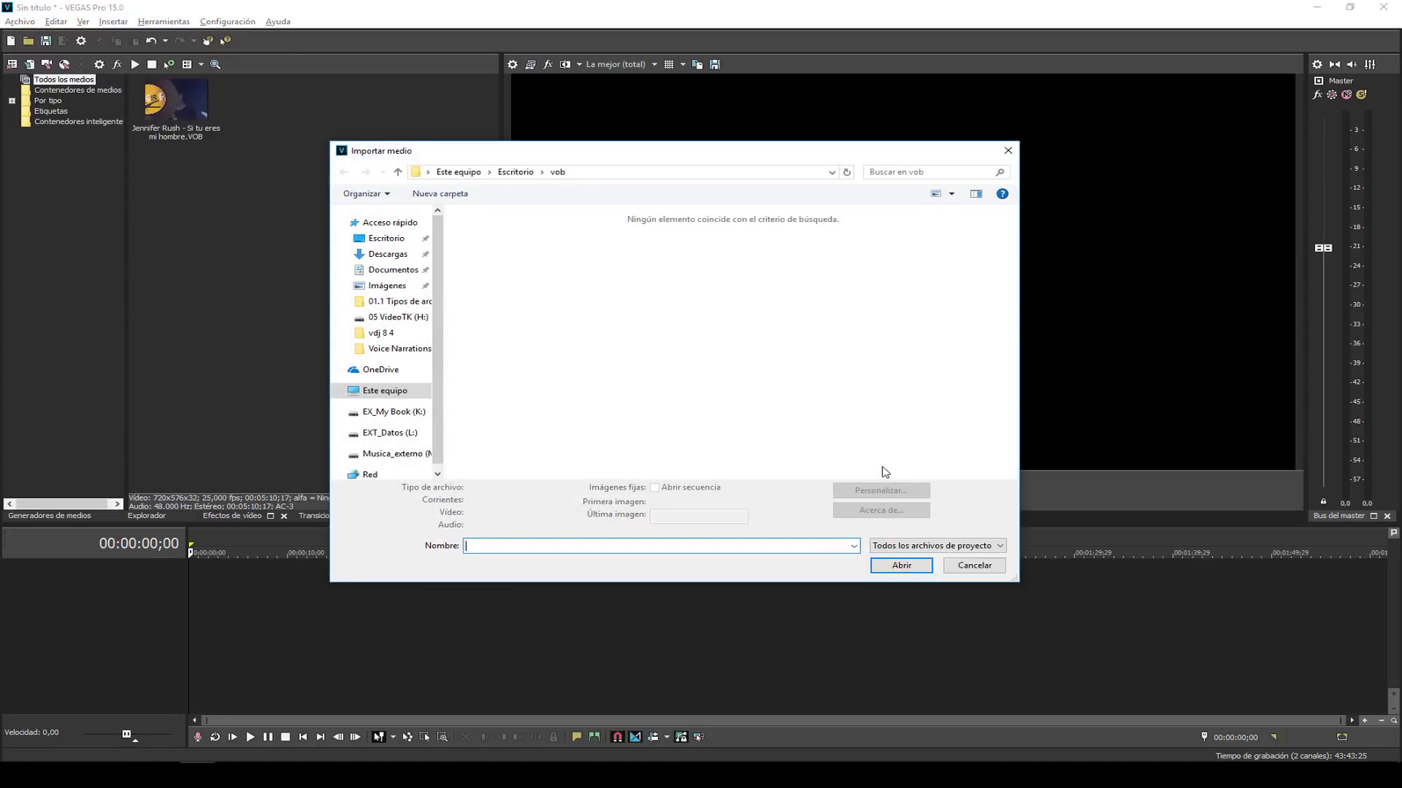
click(906, 546)
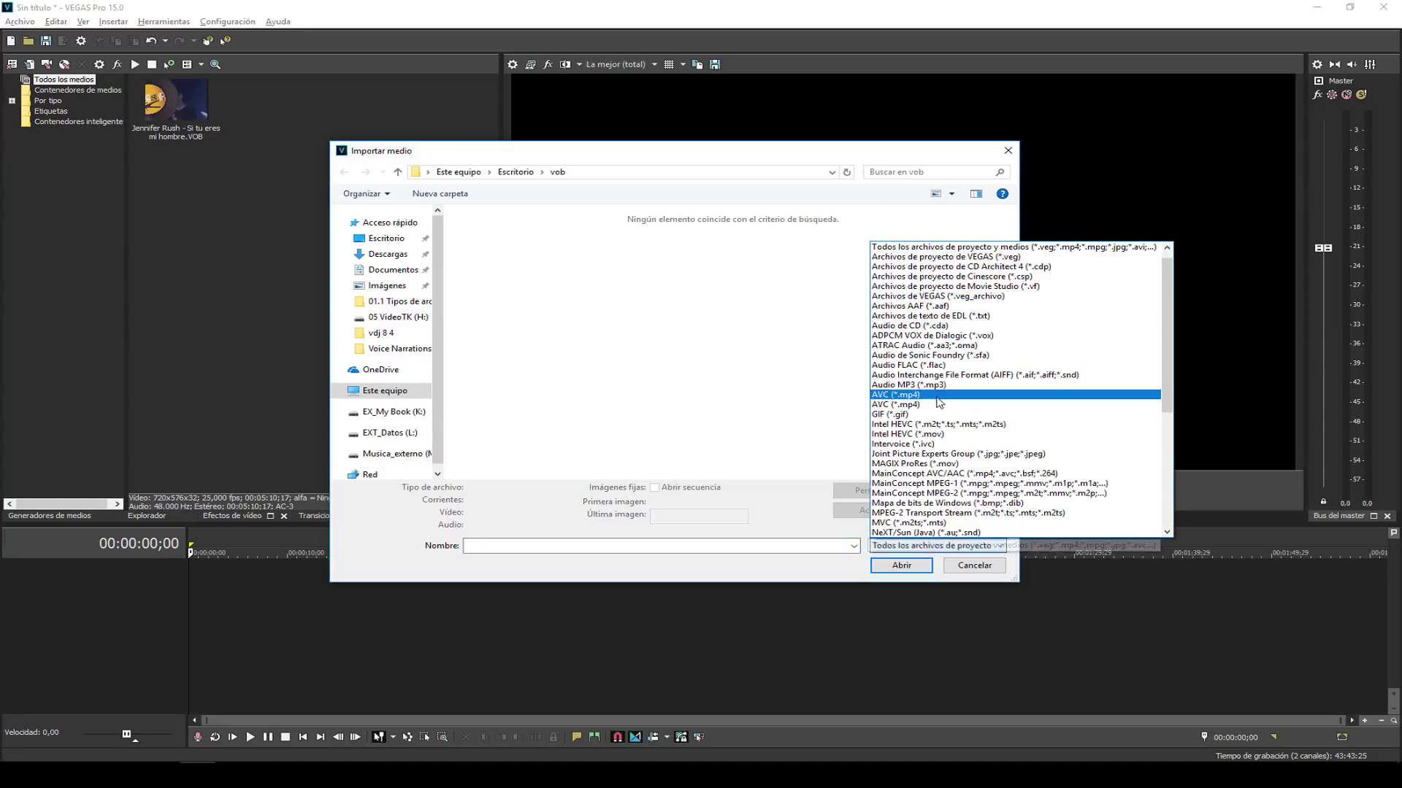
scroll(940, 430, down, 4)
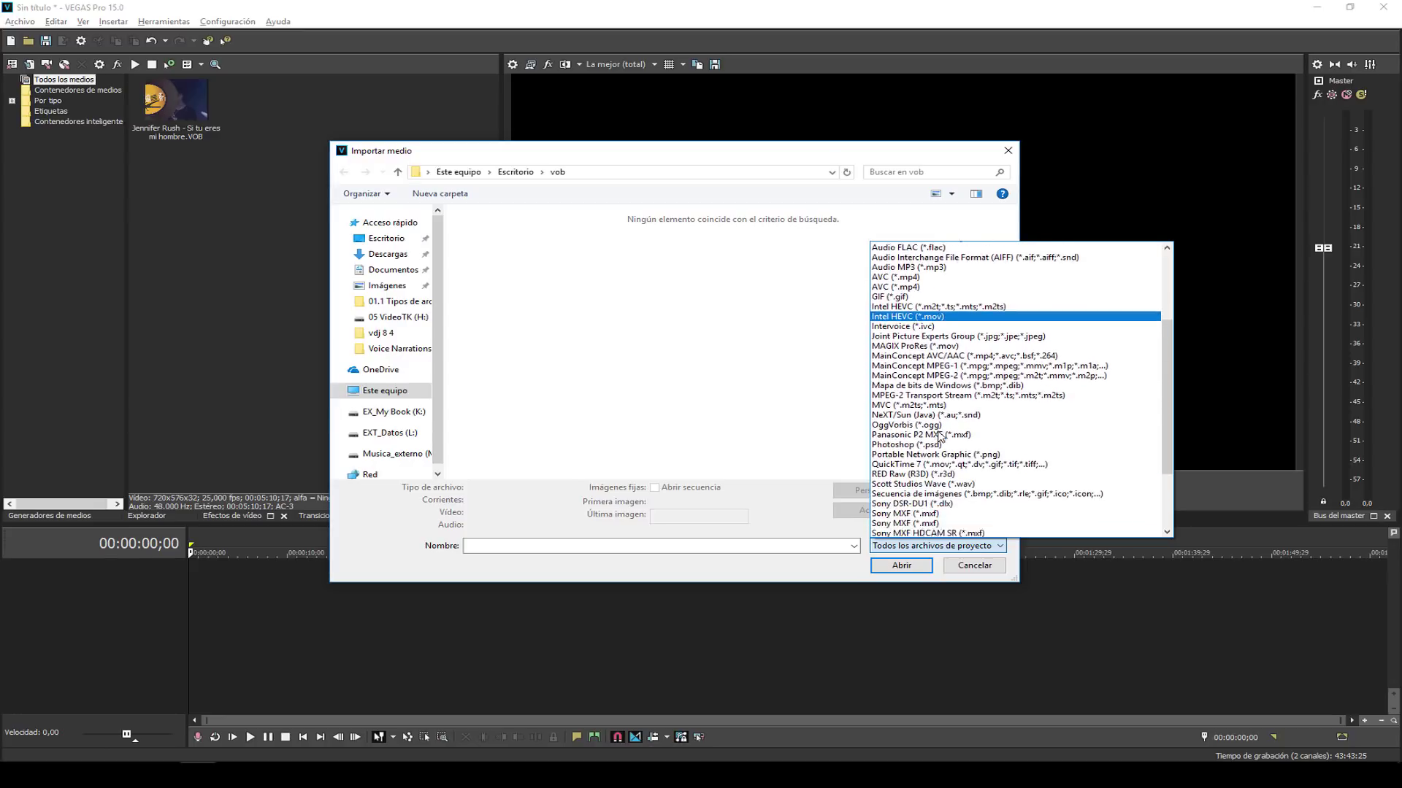
scroll(941, 436, down, 3)
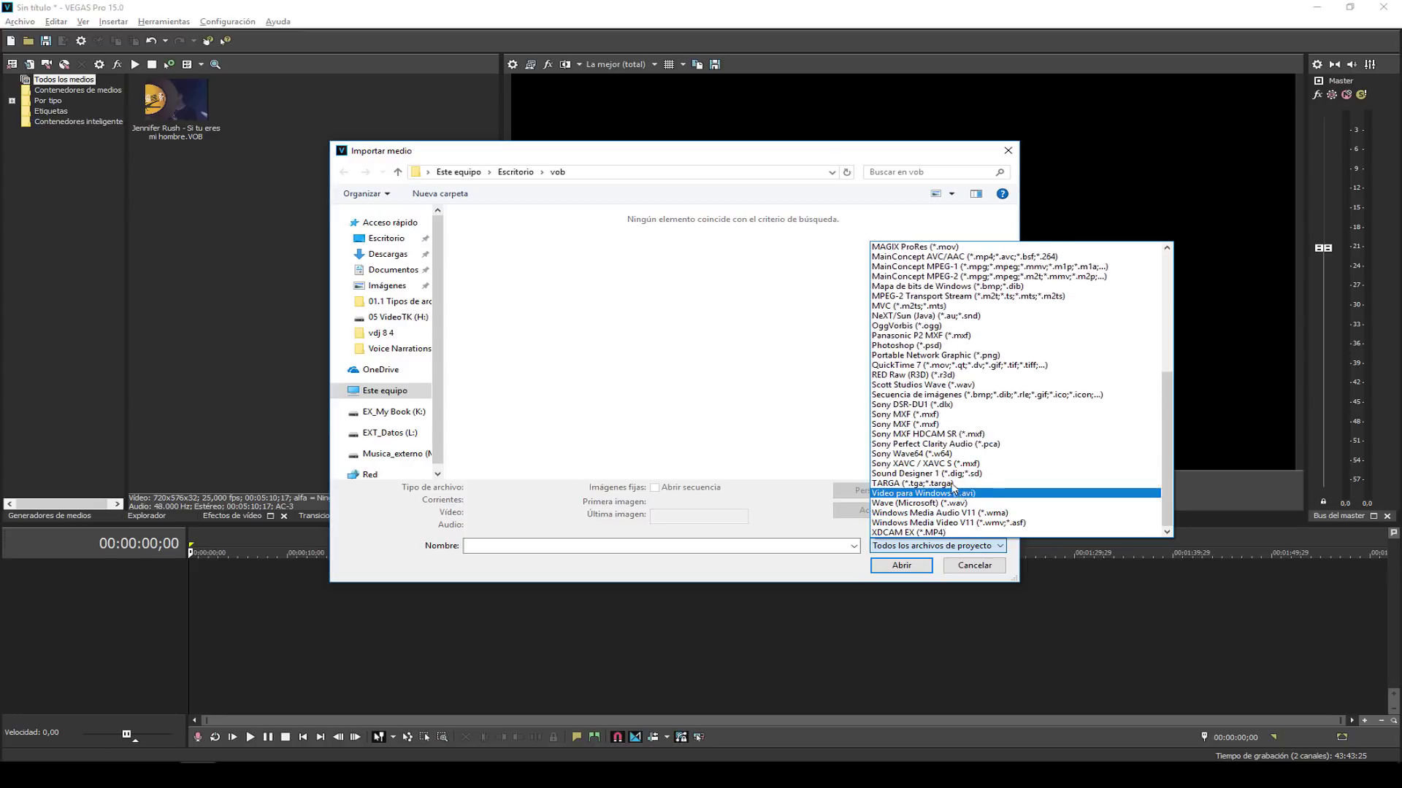
drag(1168, 414, 1170, 290)
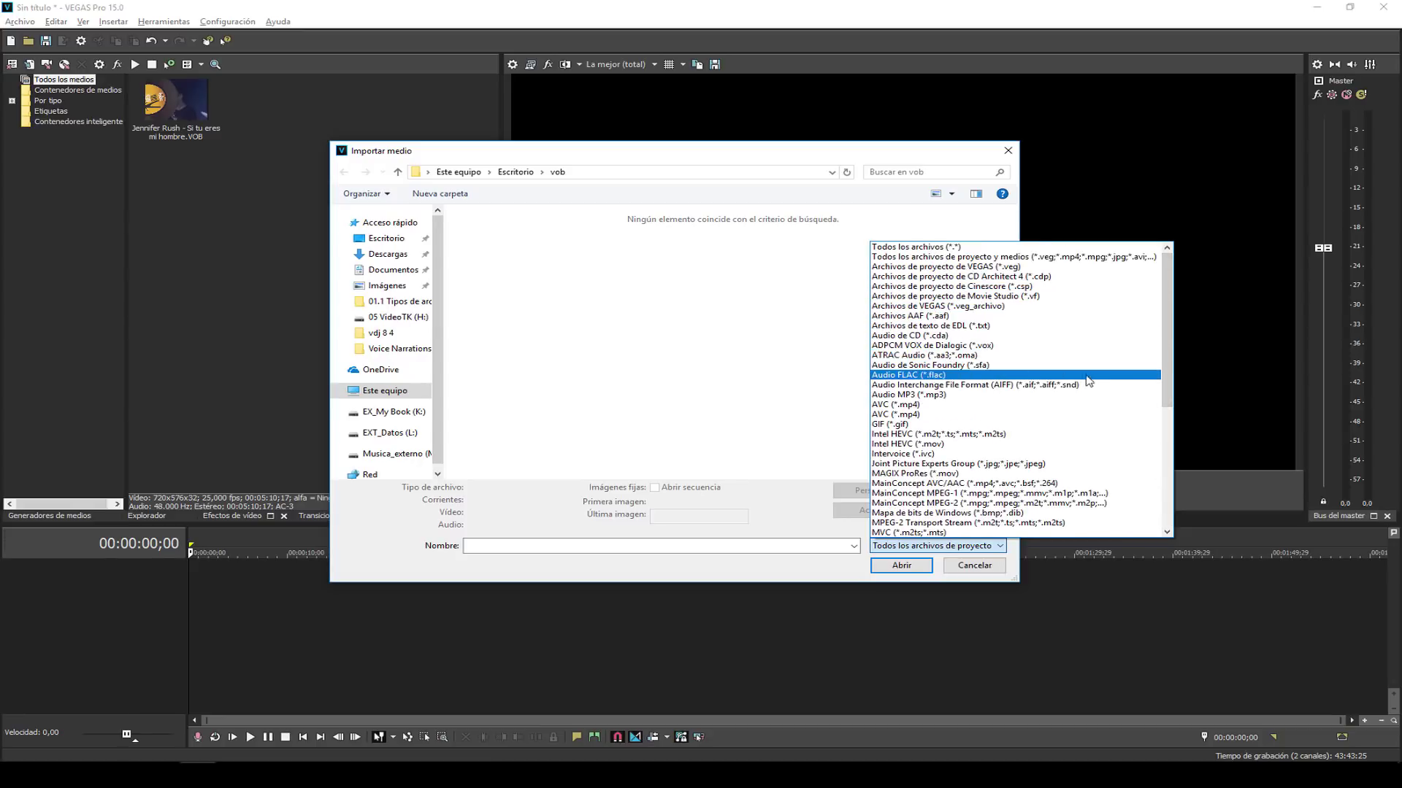
drag(1171, 365, 1145, 480)
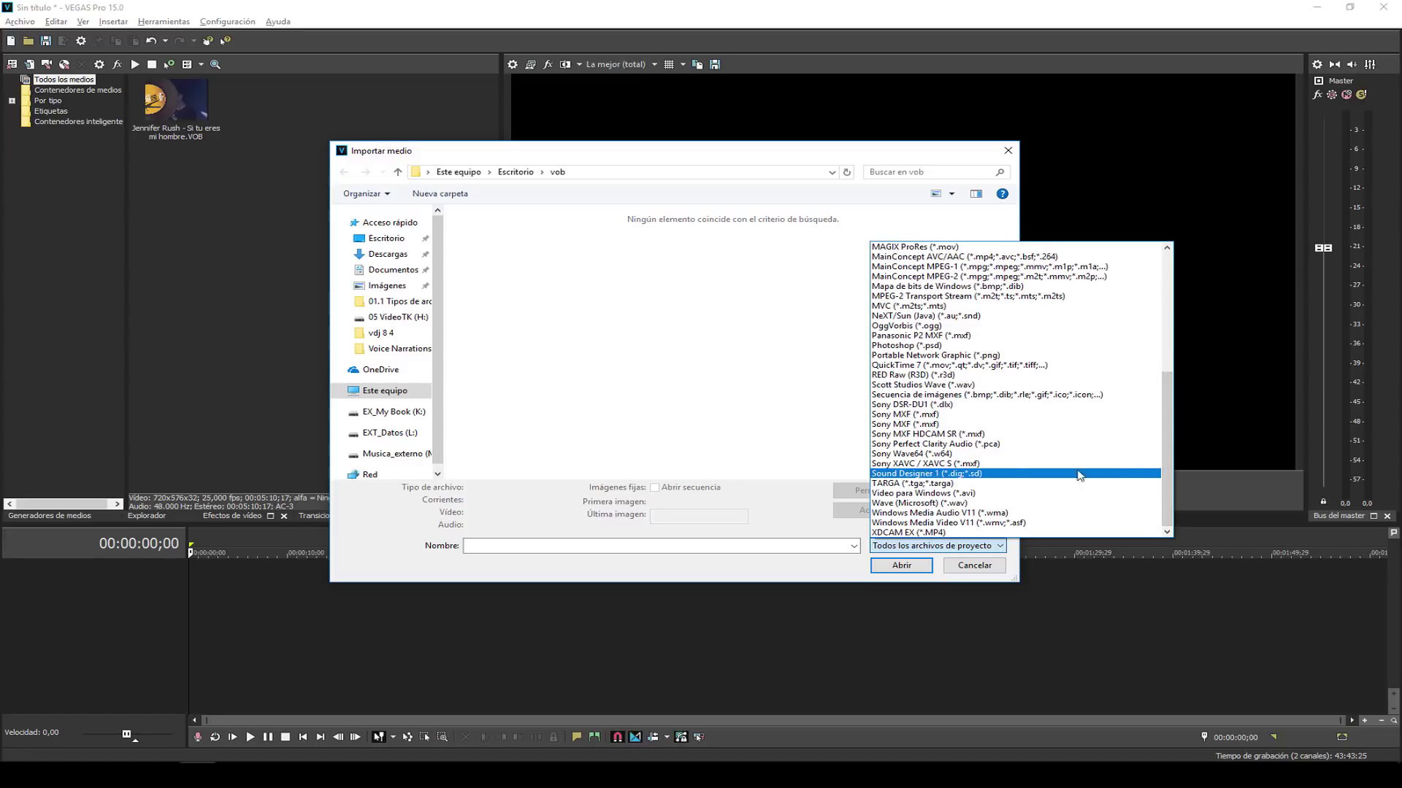
Show every file in the vob folder with the filter *.* and import "Yuri - Este amor no se toca" into the project media.
click(739, 552)
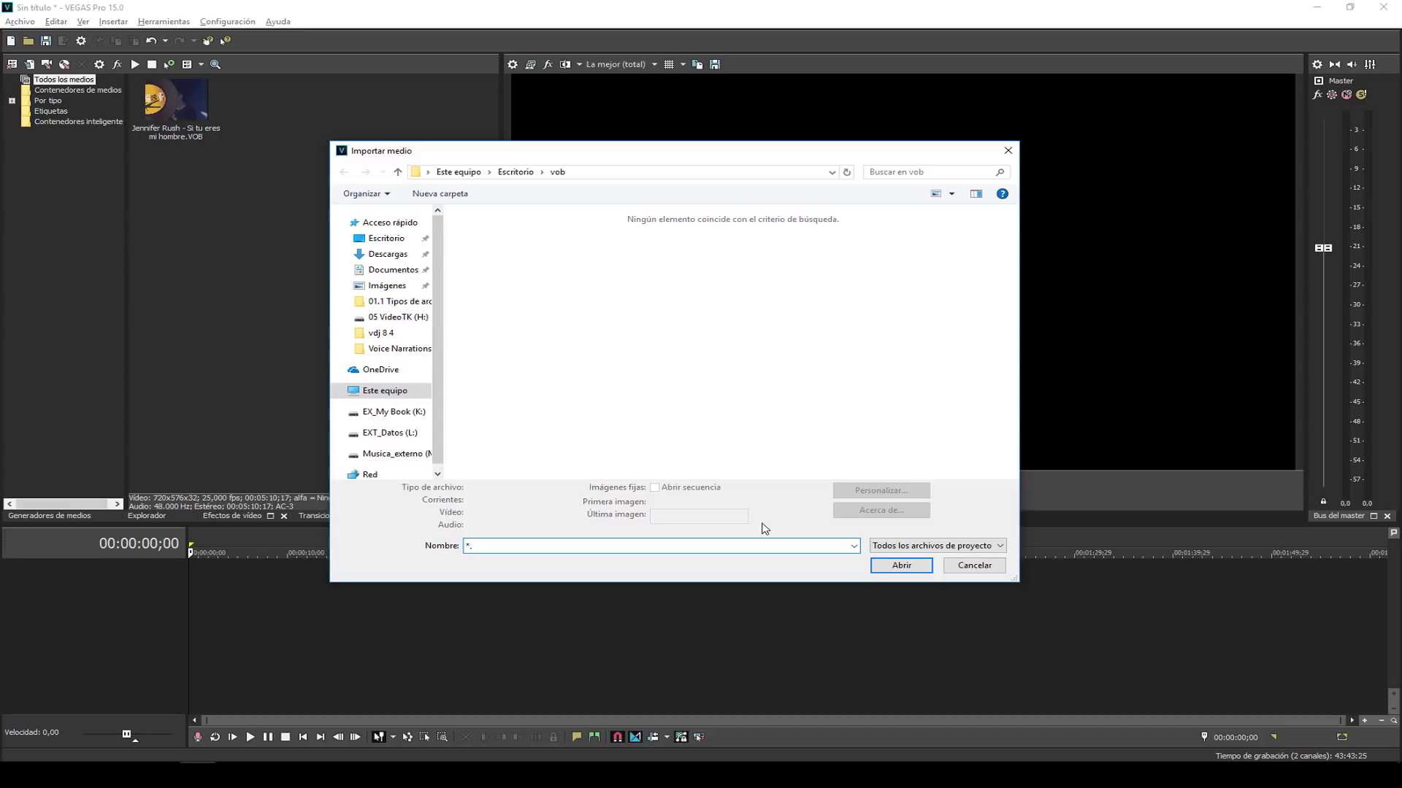
text(*.*)
key(Return)
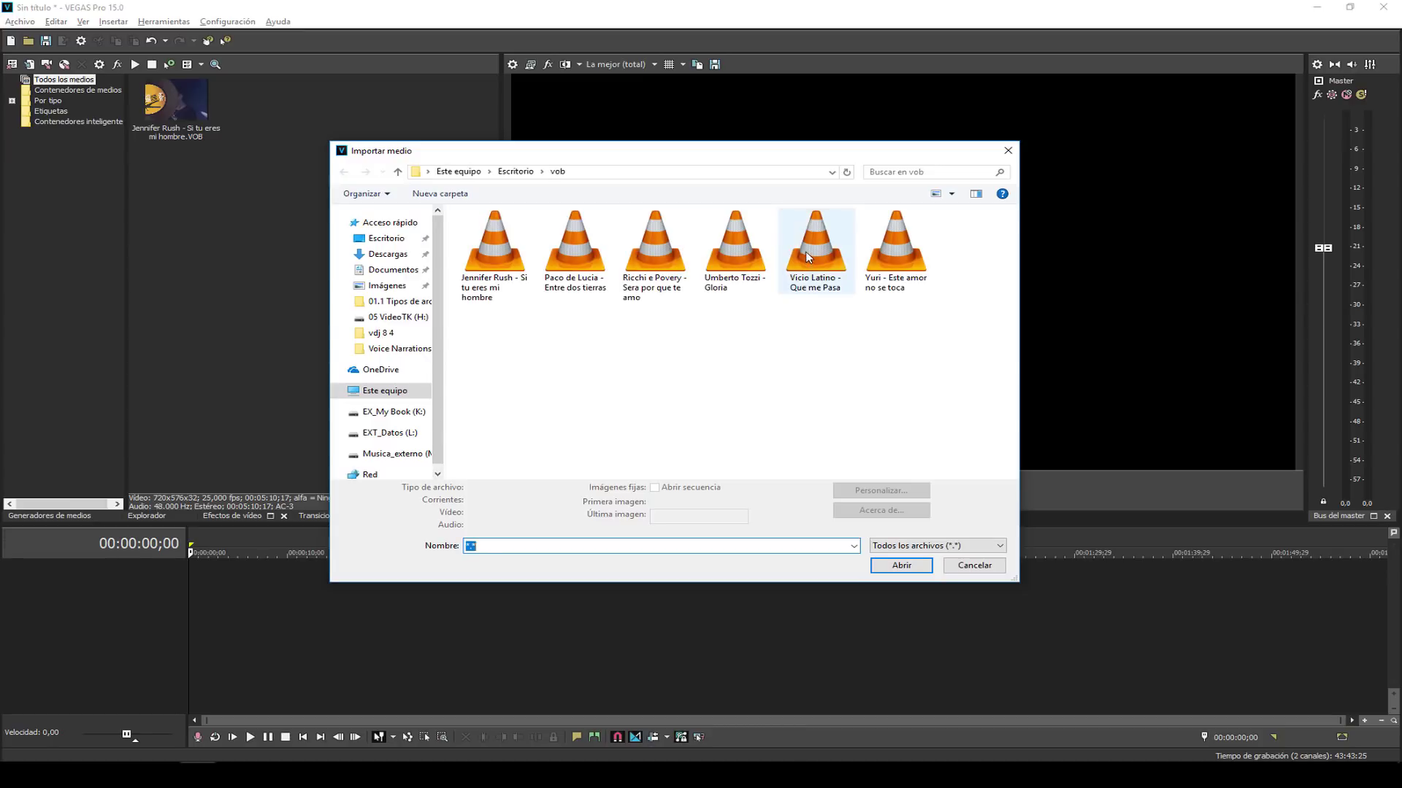
click(895, 248)
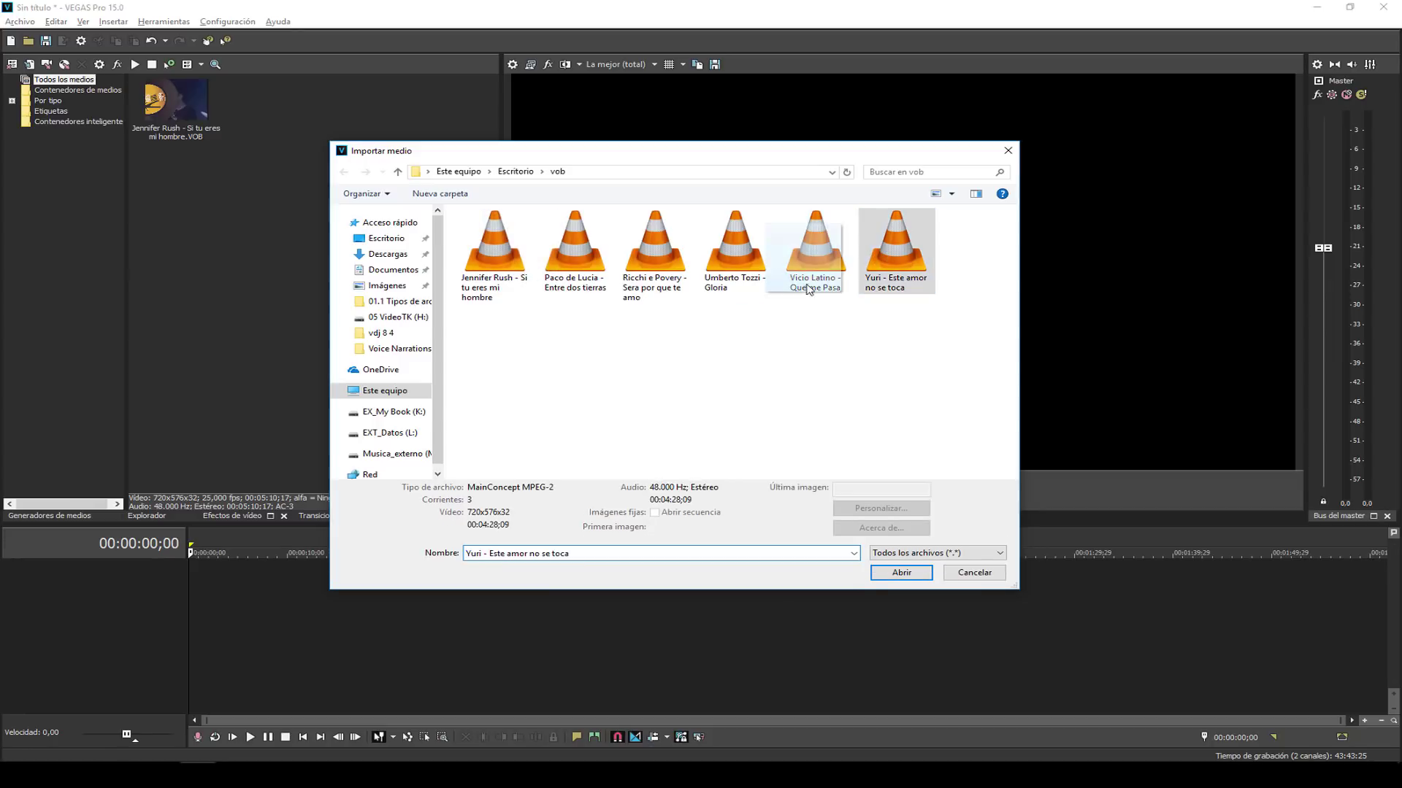
double_click(891, 263)
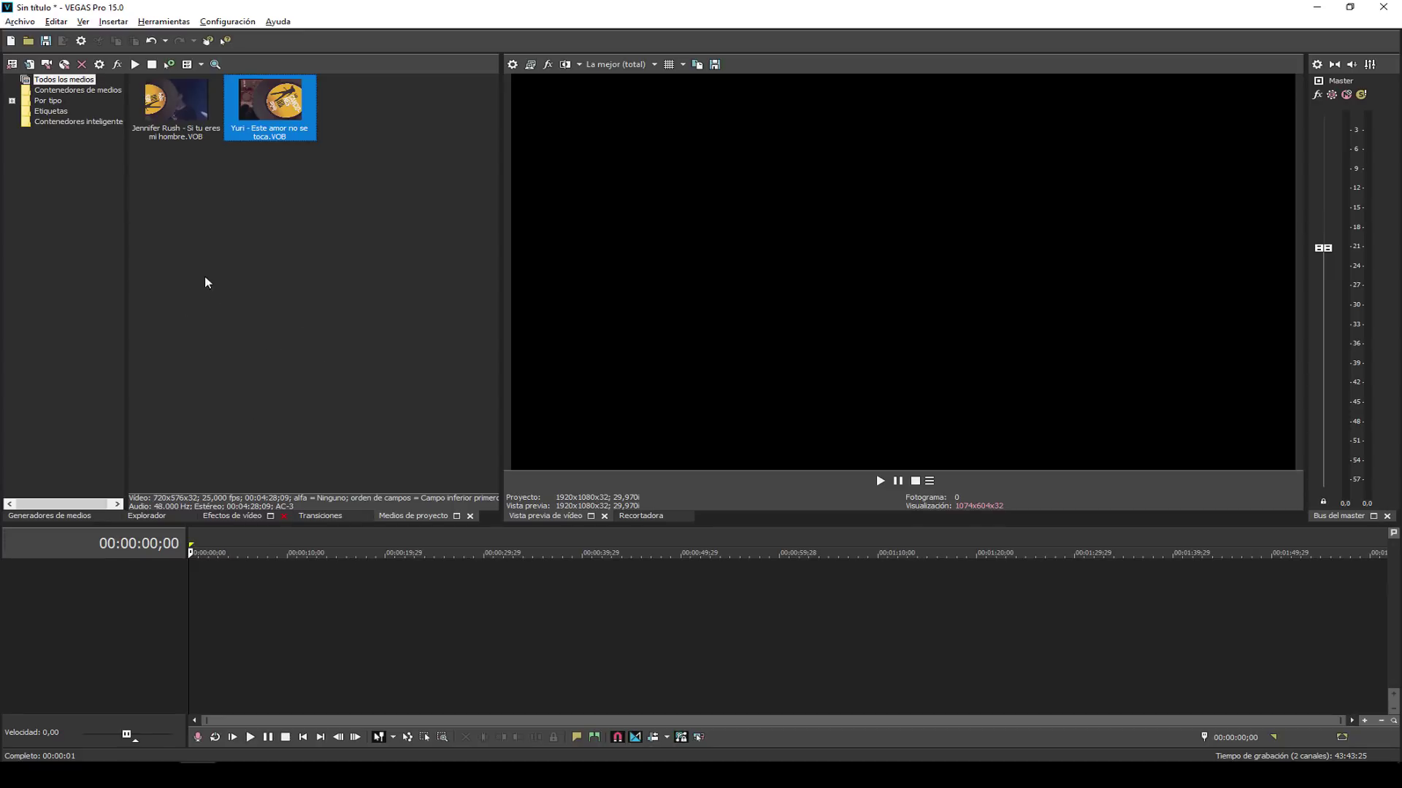
Look through the project's import, export, capture, CD audio extraction and online sharing commands.
click(28, 21)
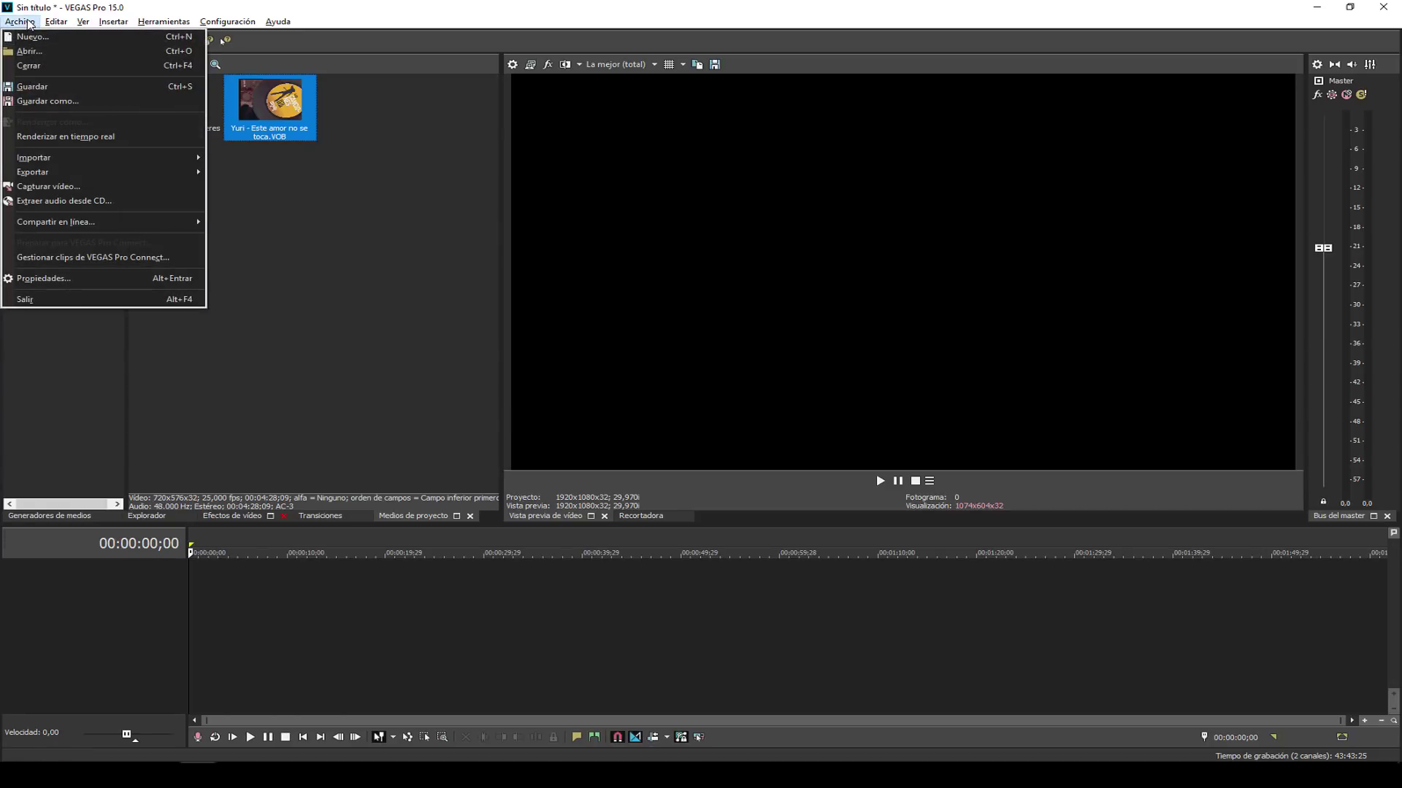
mouse_move(64, 162)
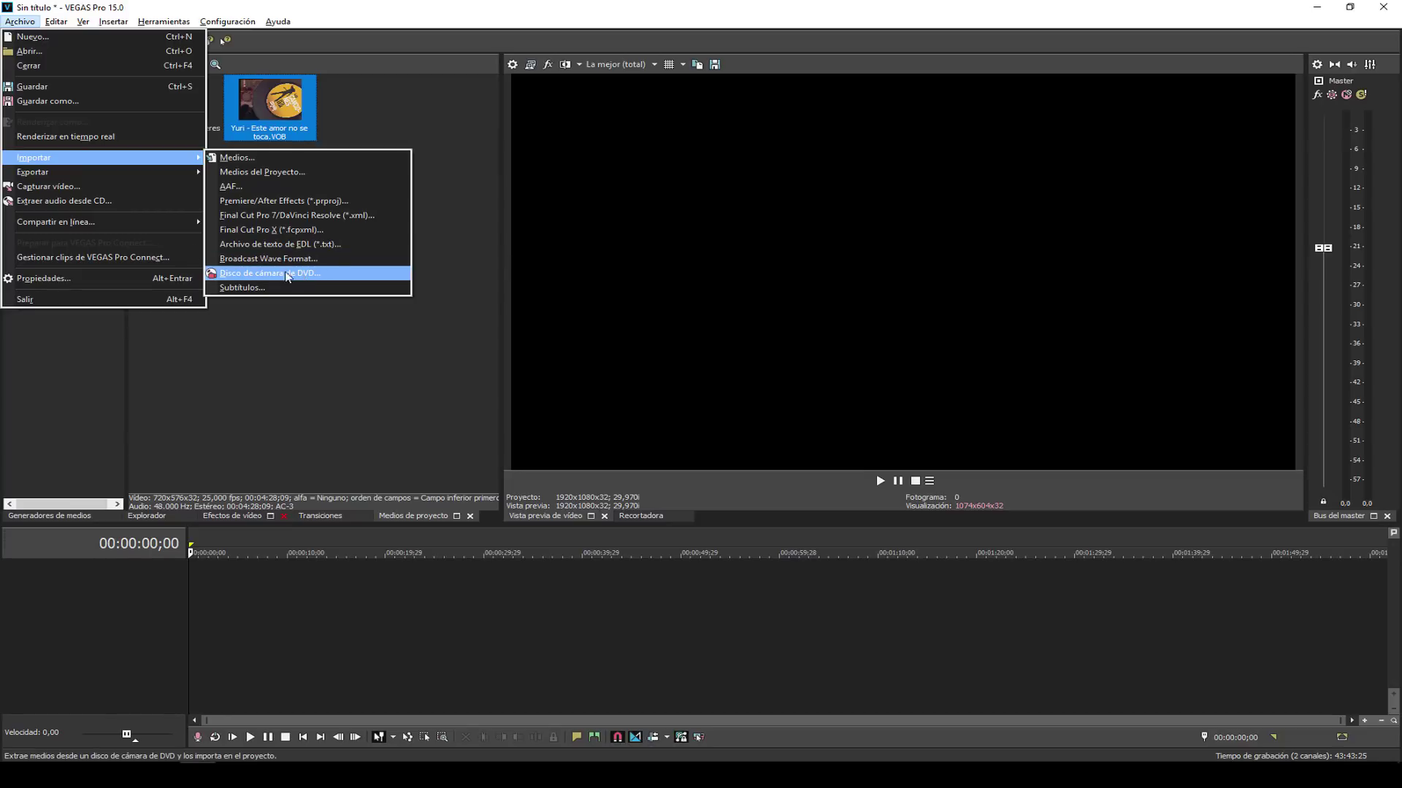
mouse_move(102, 174)
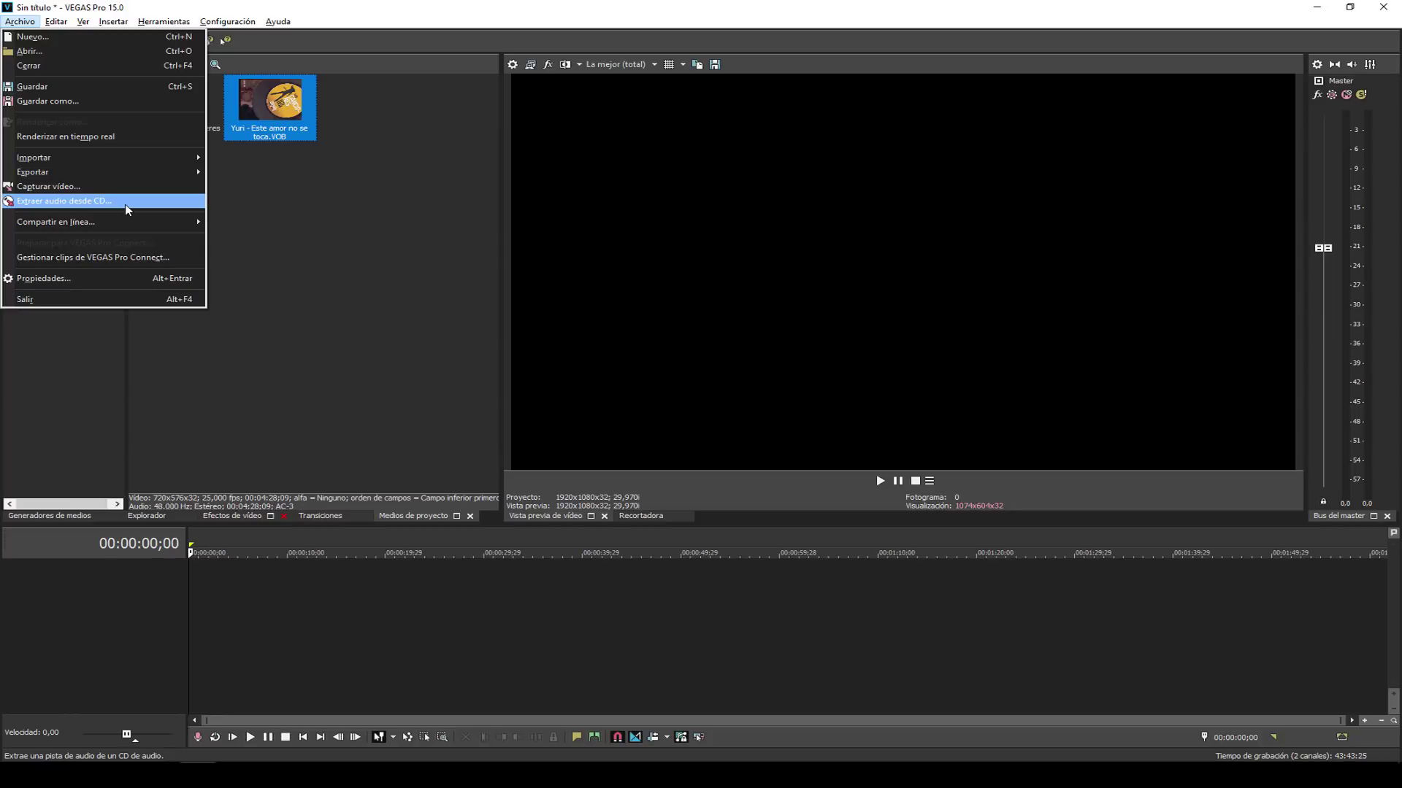
mouse_move(85, 225)
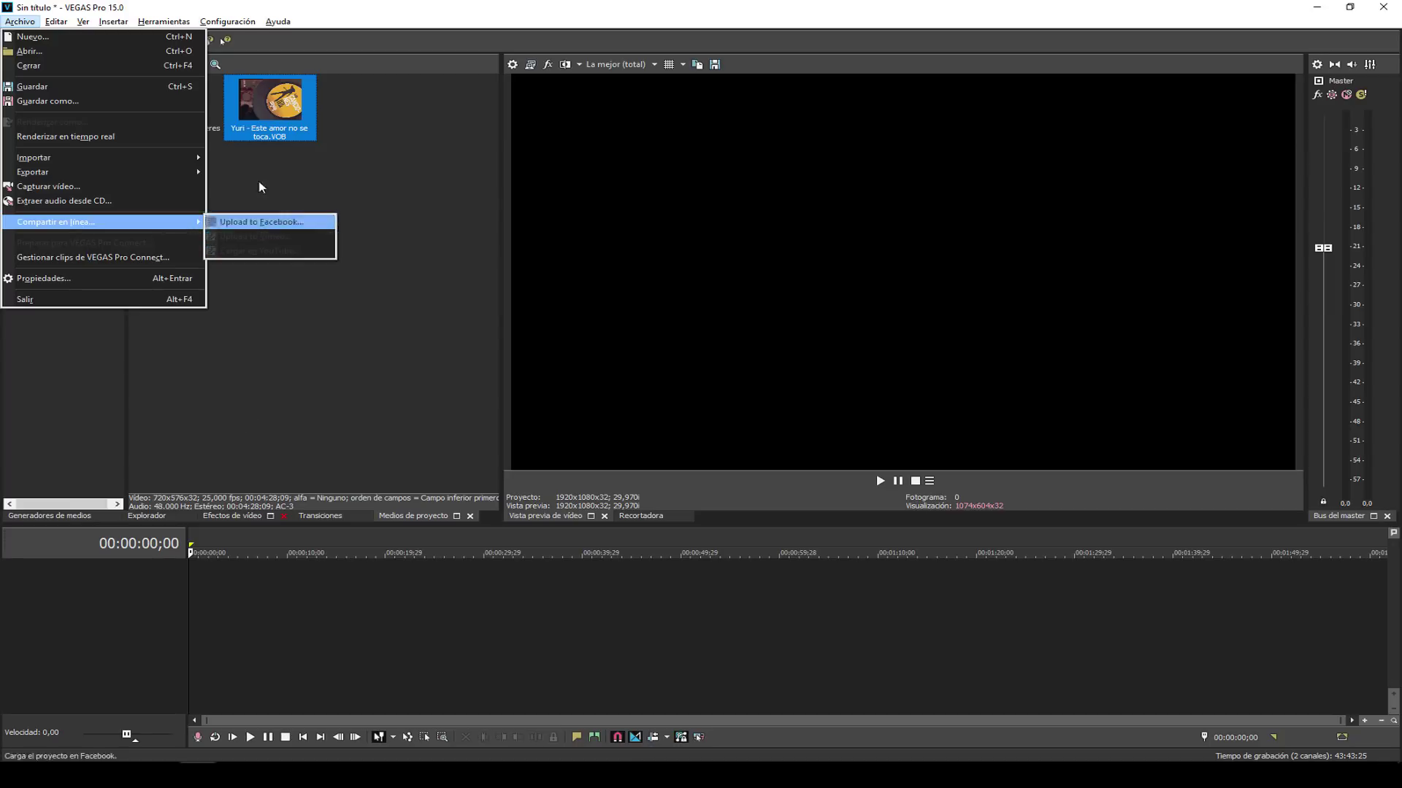
Place the video "Yuri - Este amor no se toca" at the start of the timeline and match the project settings to it.
click(279, 523)
drag(278, 523, 194, 584)
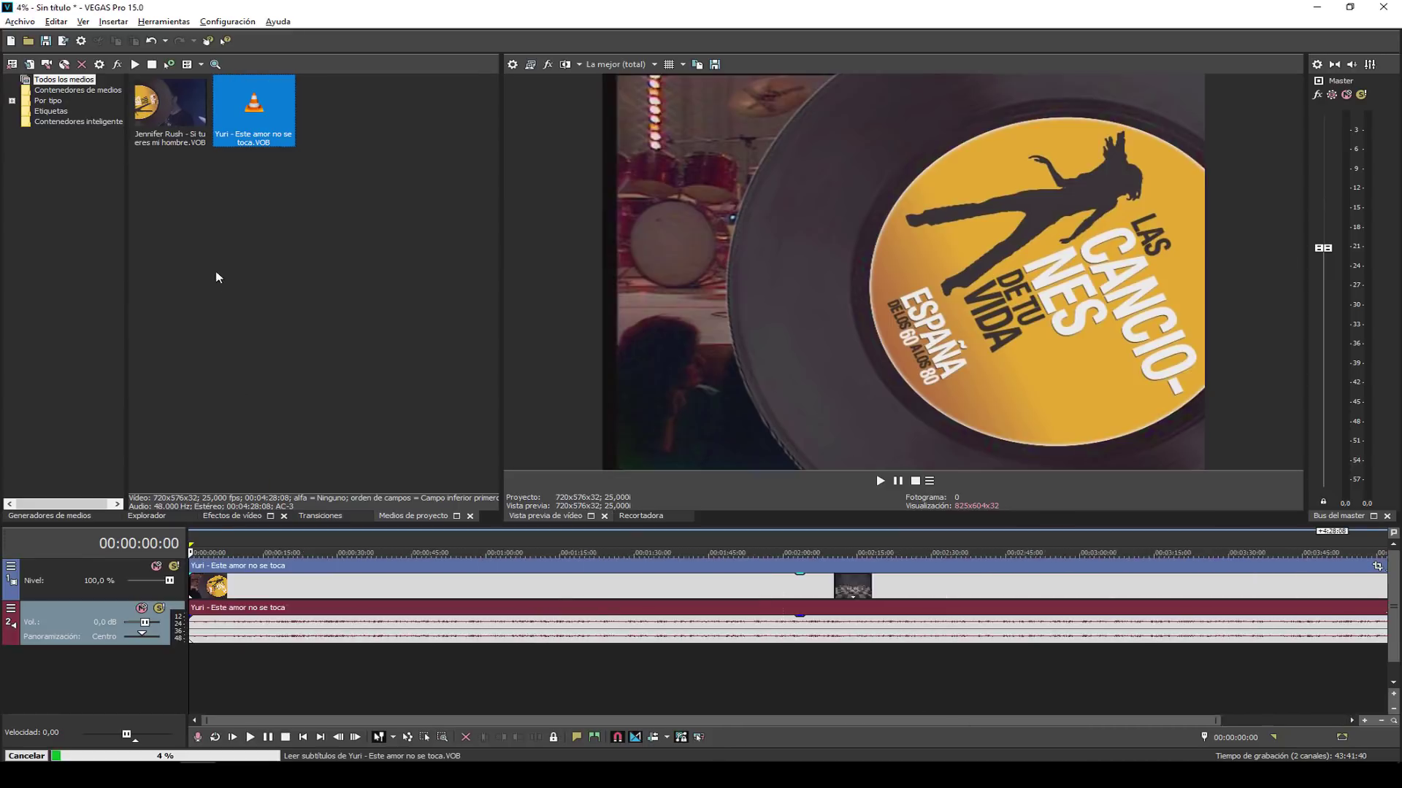
Examine the YouTube upload form's title, description, keywords, privacy and render quality options, and cancel the upload.
click(20, 21)
mouse_move(121, 222)
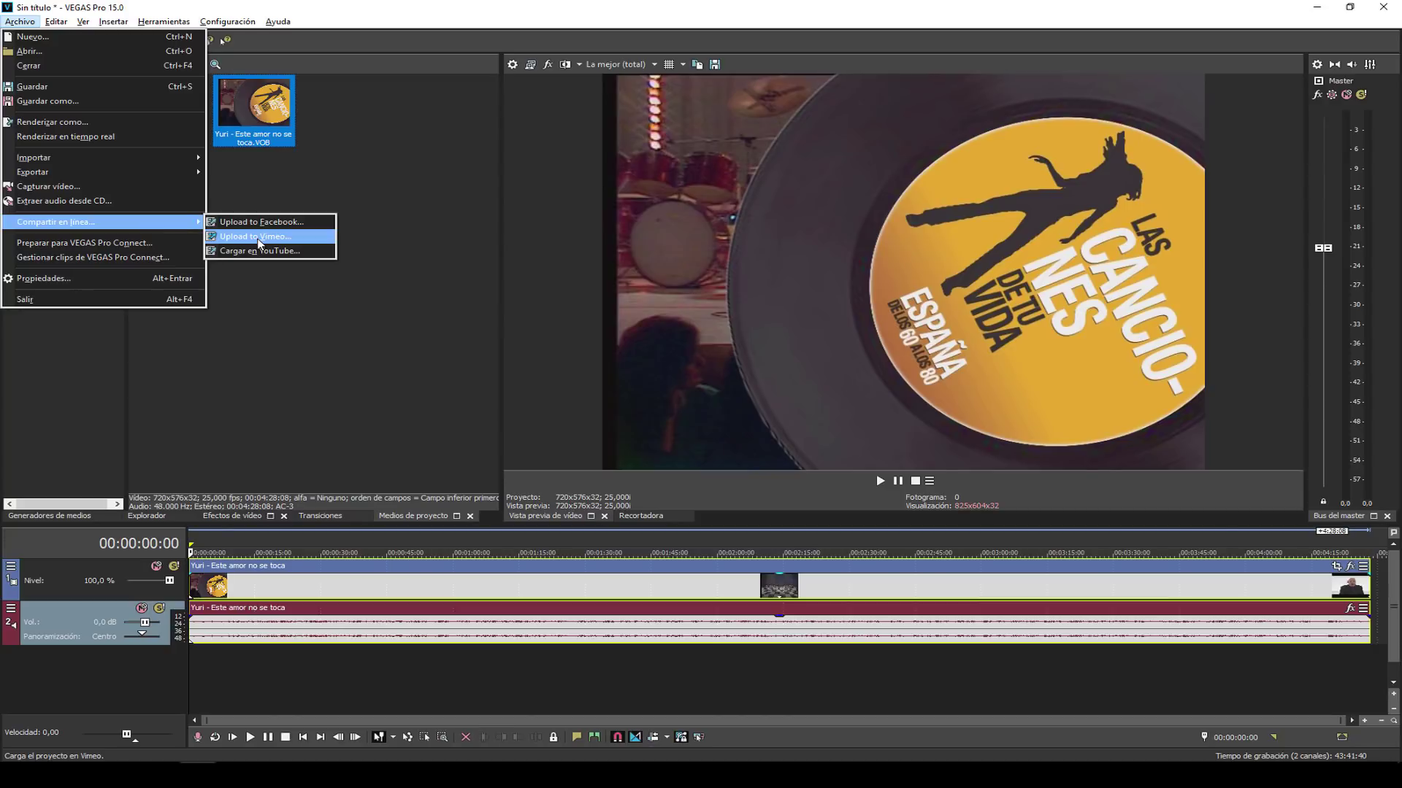
click(261, 250)
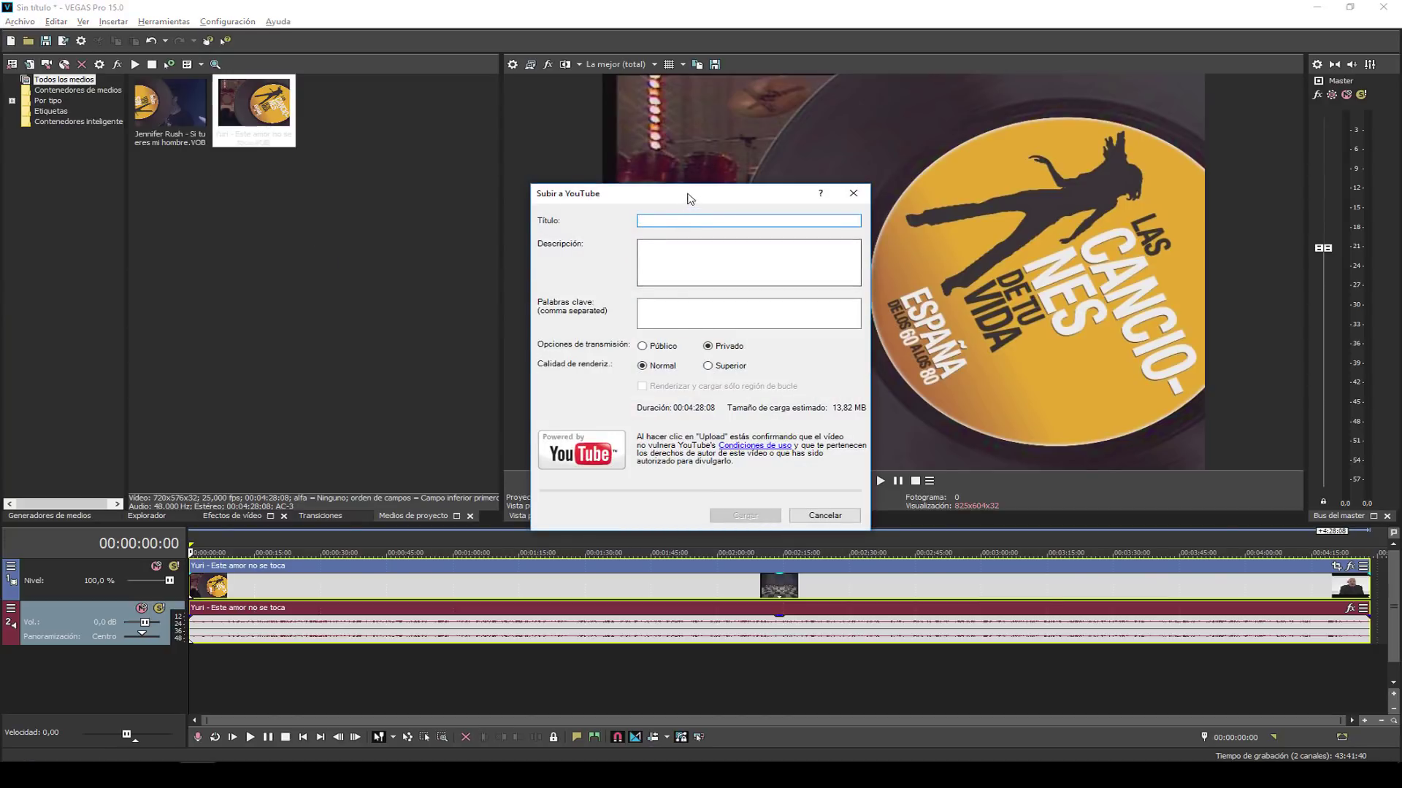
drag(689, 198, 469, 219)
click(465, 282)
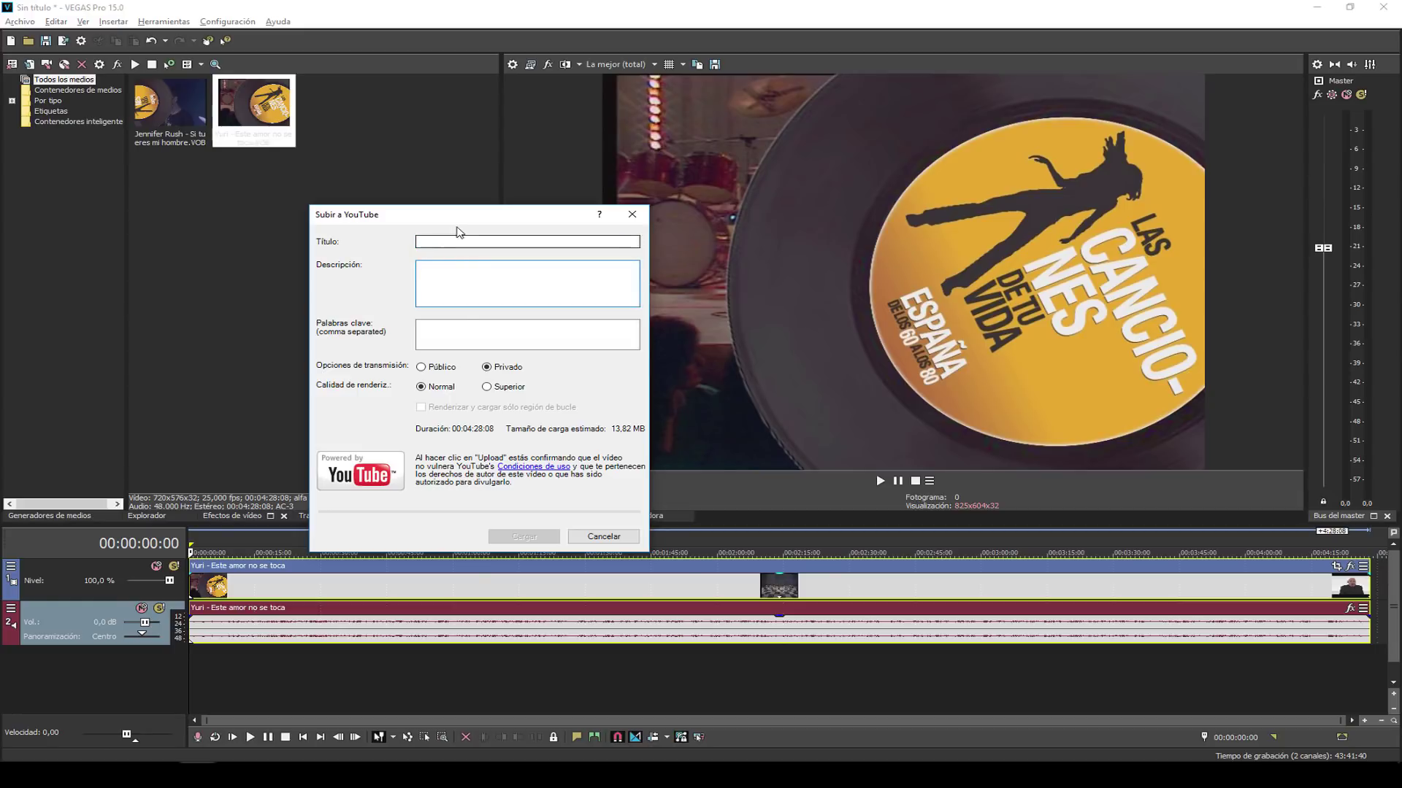
click(493, 335)
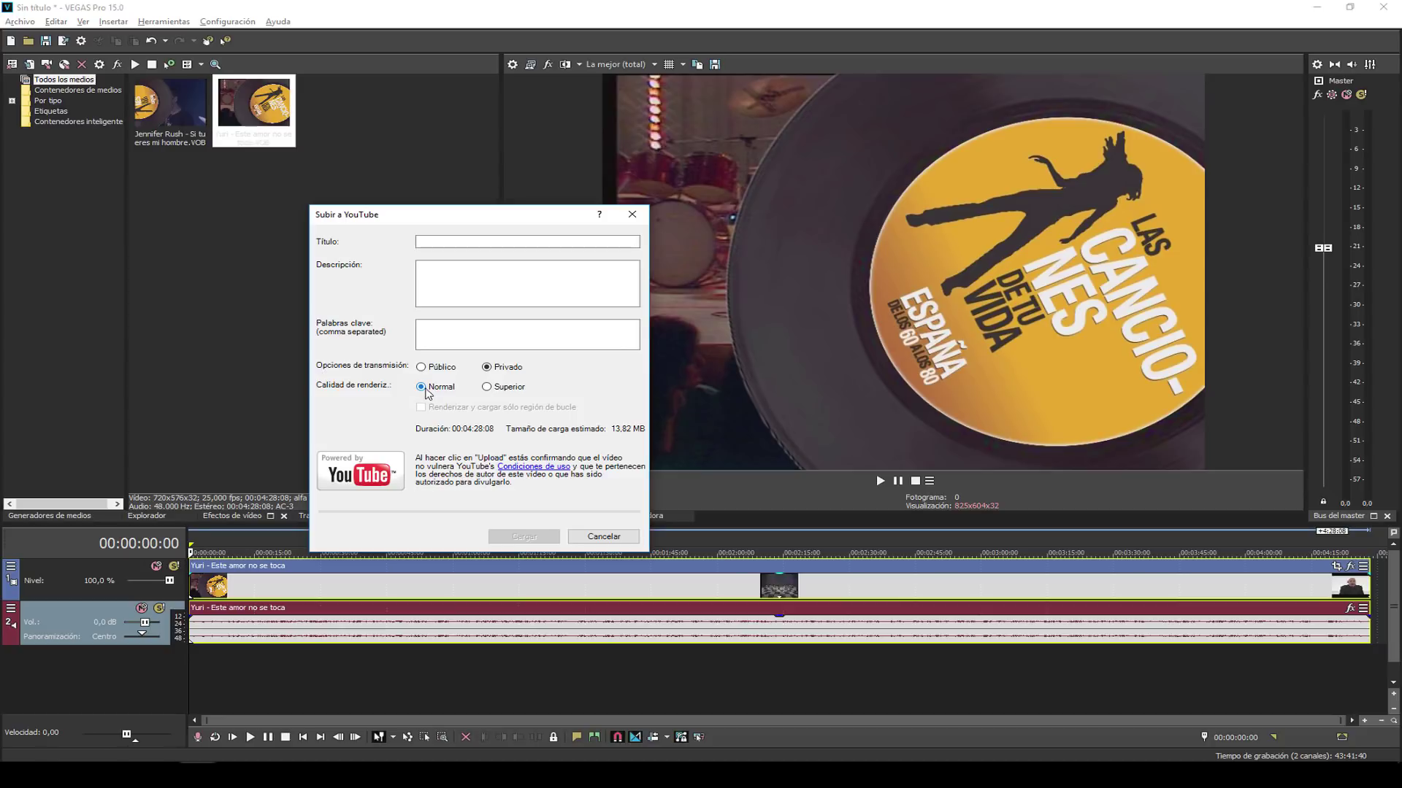
click(601, 538)
Inspect the project's video properties from the file commands, the main toolbar and the video preview, closing them without changes.
click(19, 21)
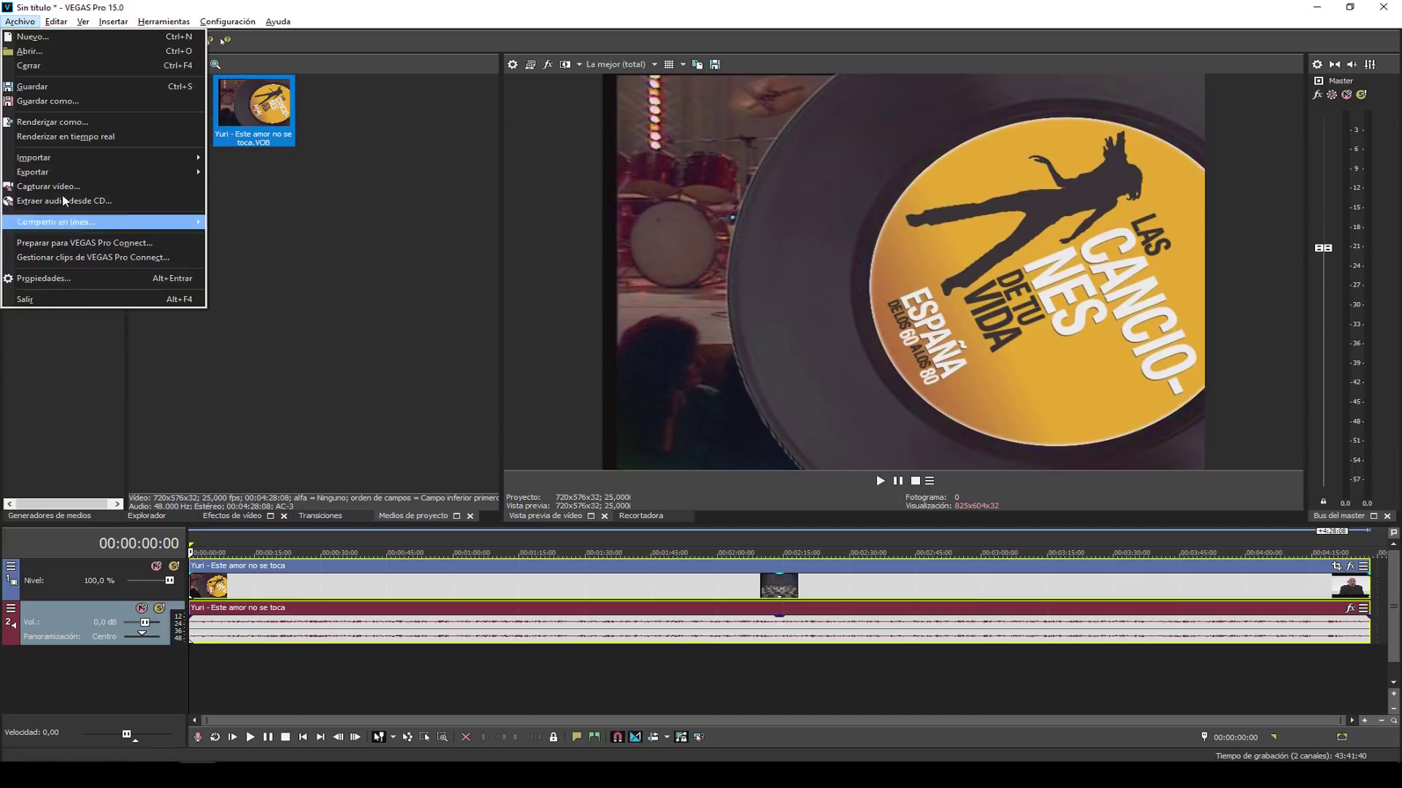
click(110, 278)
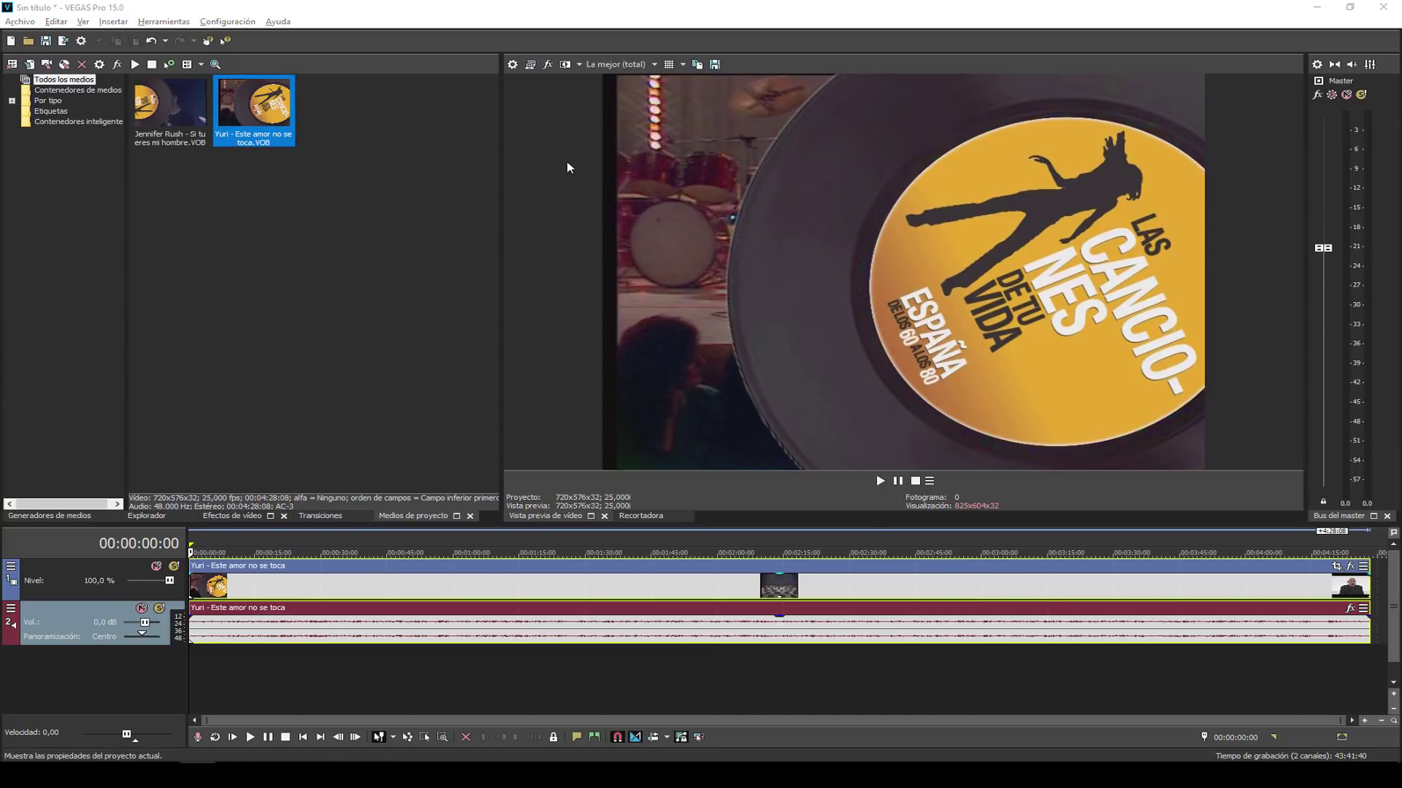
drag(661, 111, 517, 120)
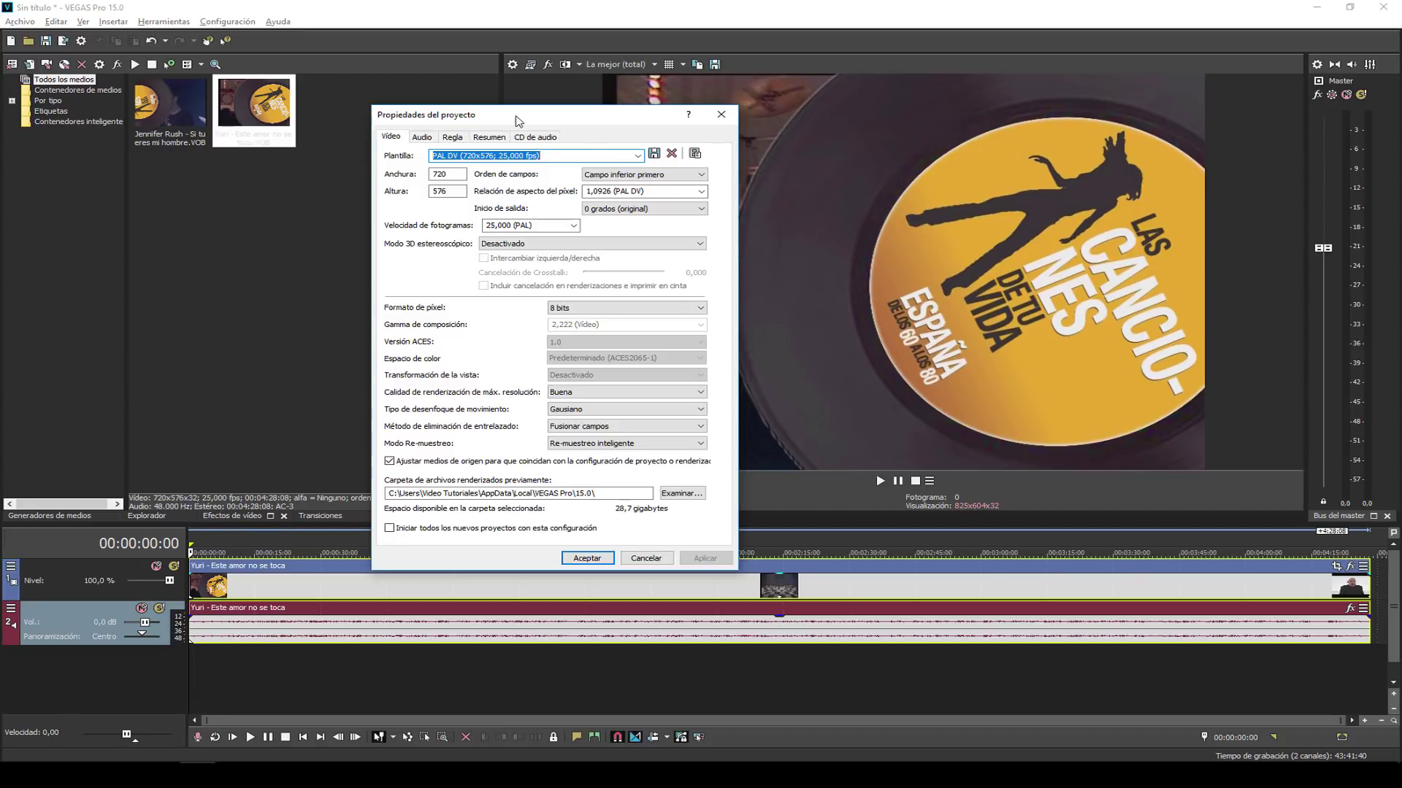
click(646, 557)
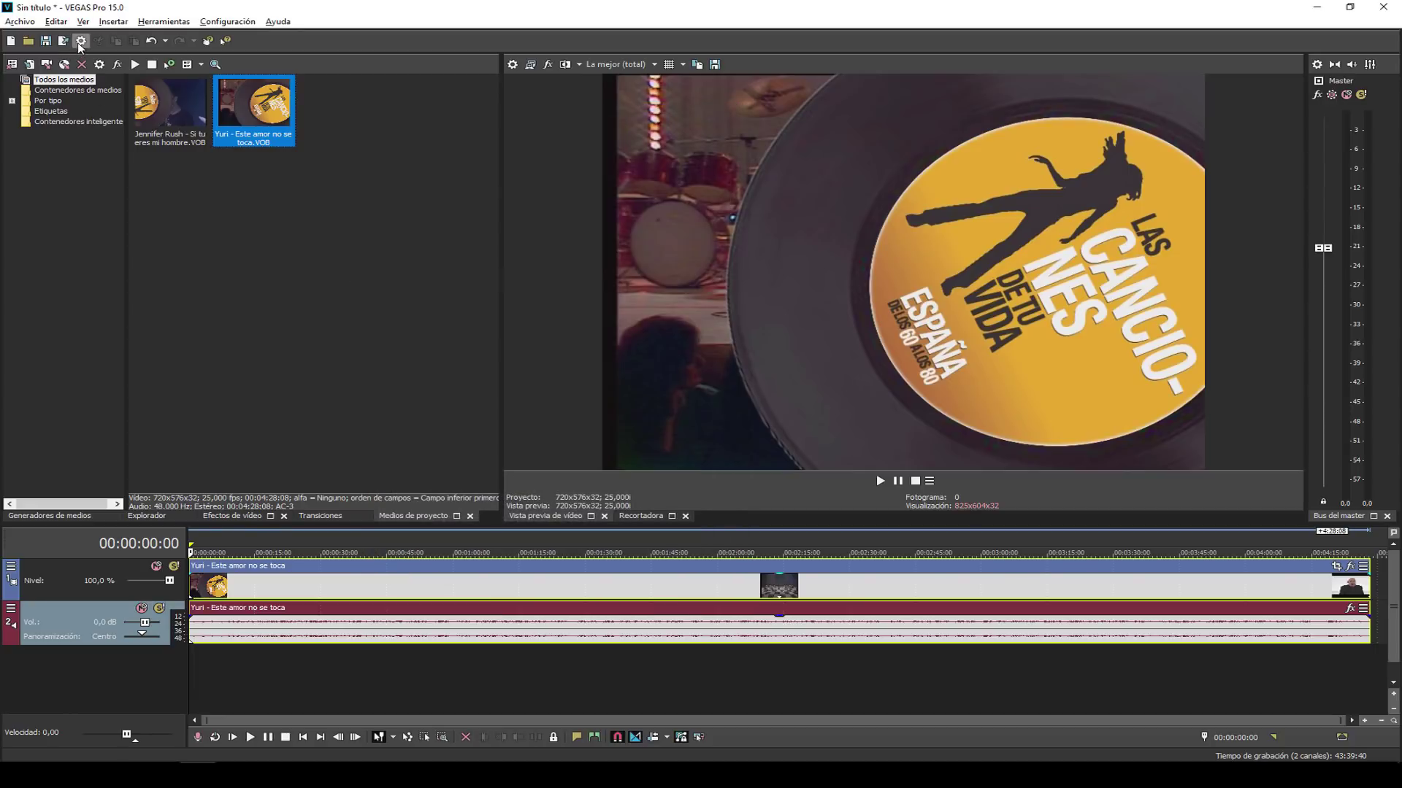
click(81, 41)
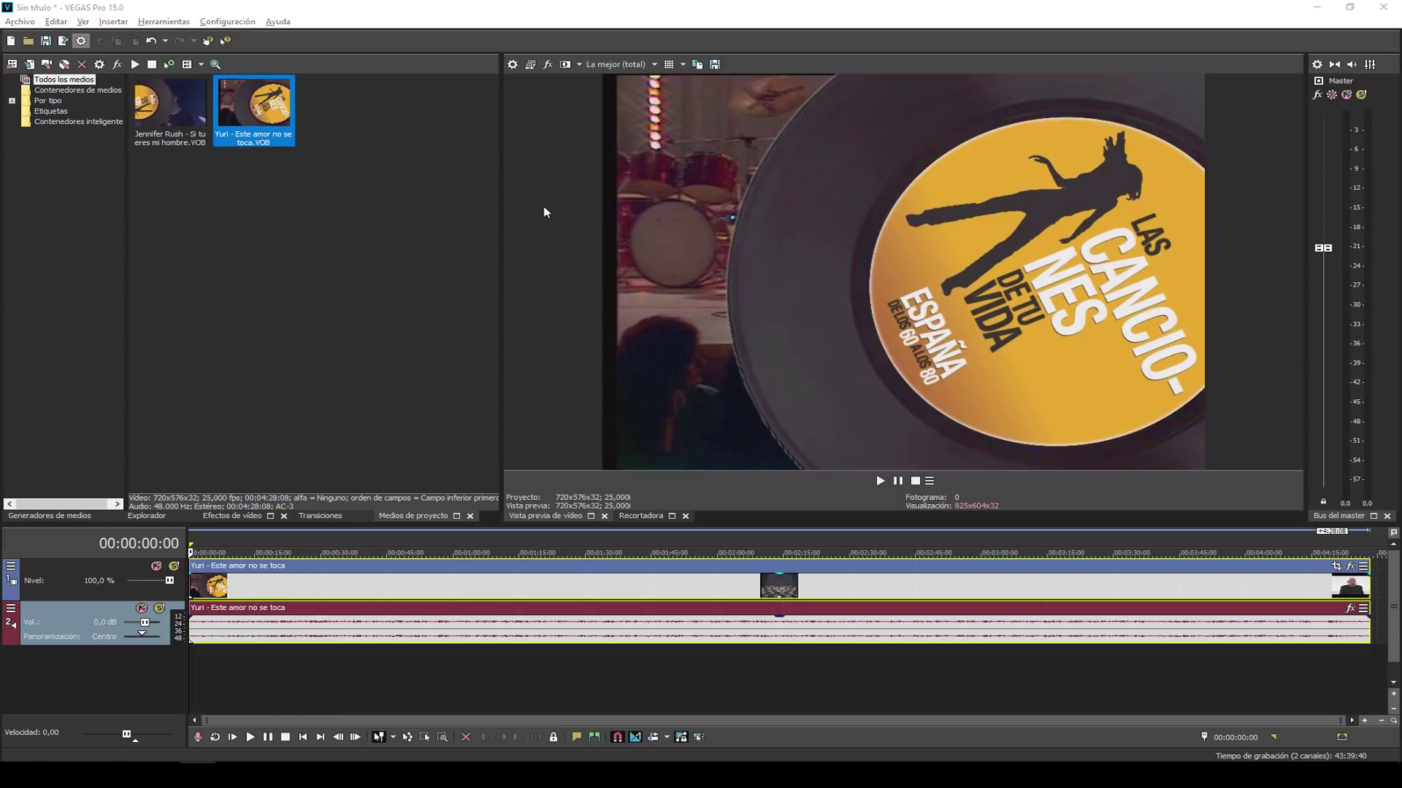
click(868, 105)
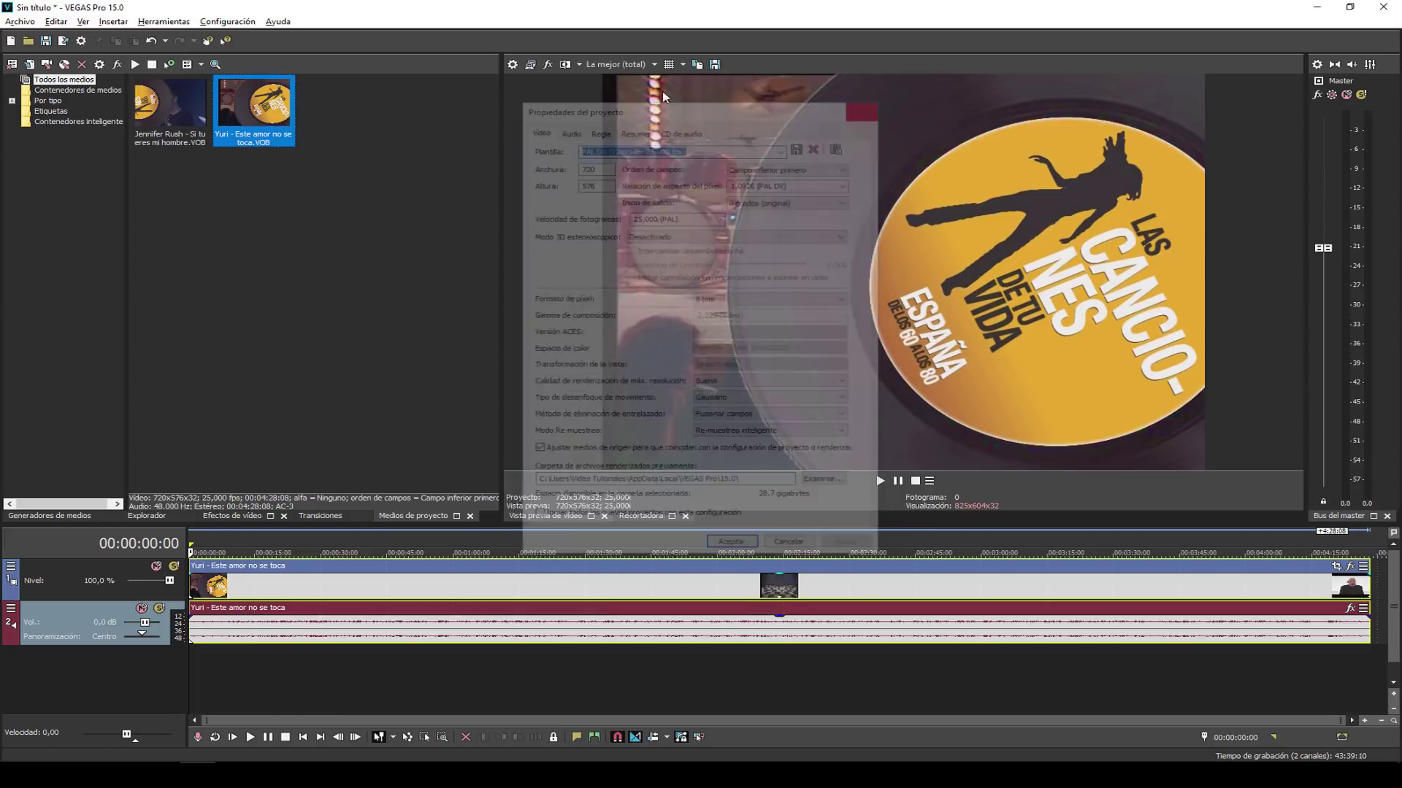
click(514, 68)
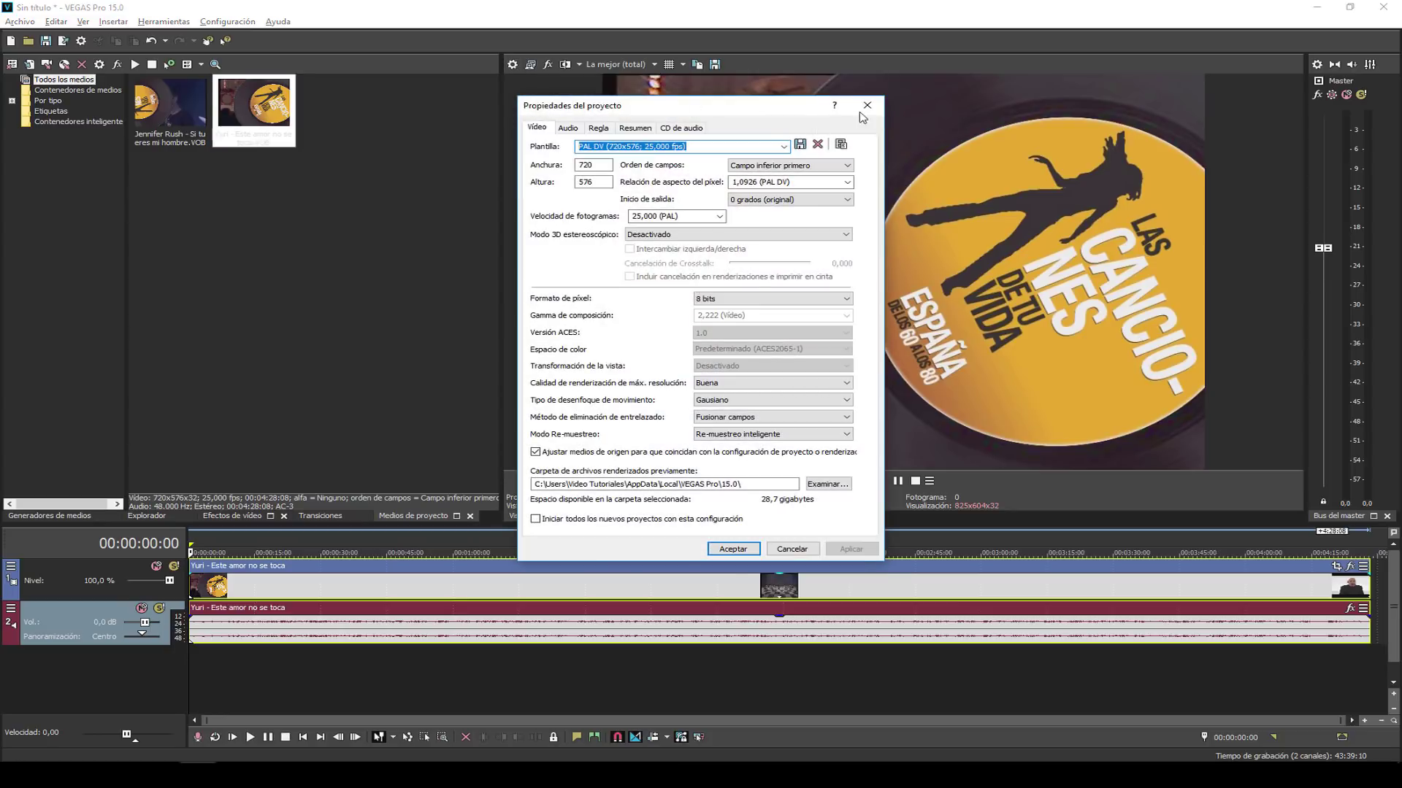
click(868, 108)
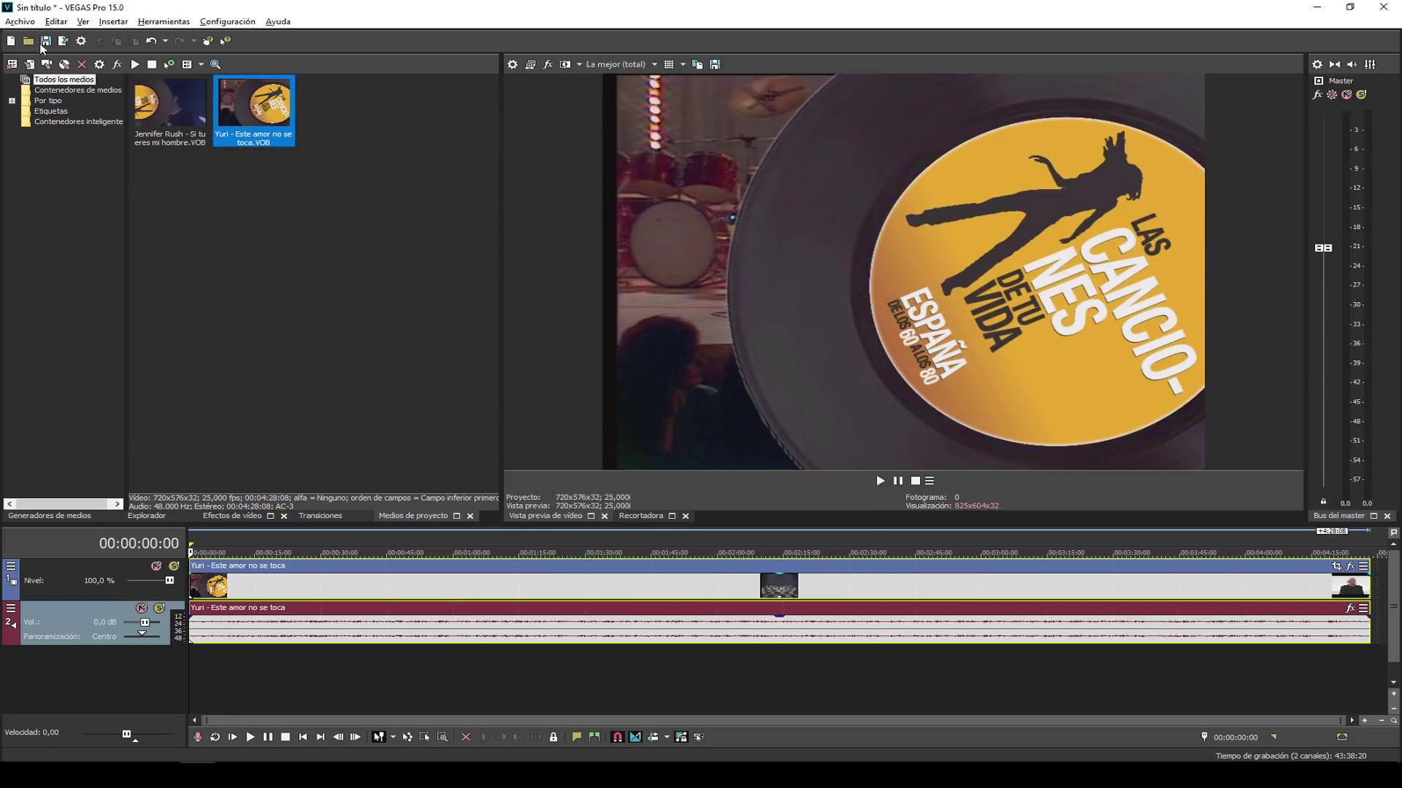
Mark the time range from 00:00:51:23 to 00:01:26:02 on the timeline and examine the editing commands available for it.
click(20, 21)
mouse_move(61, 24)
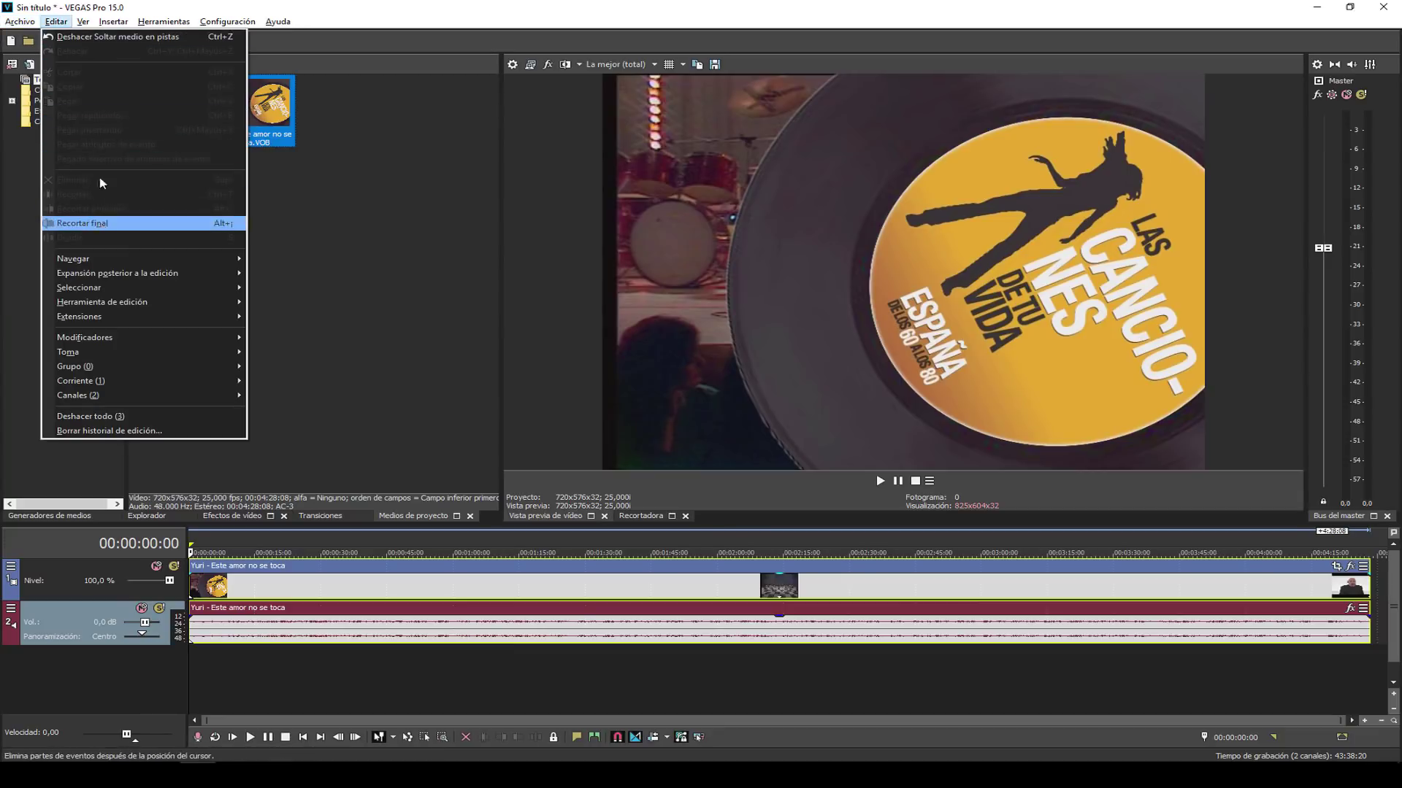
click(392, 280)
drag(418, 537, 567, 542)
click(57, 22)
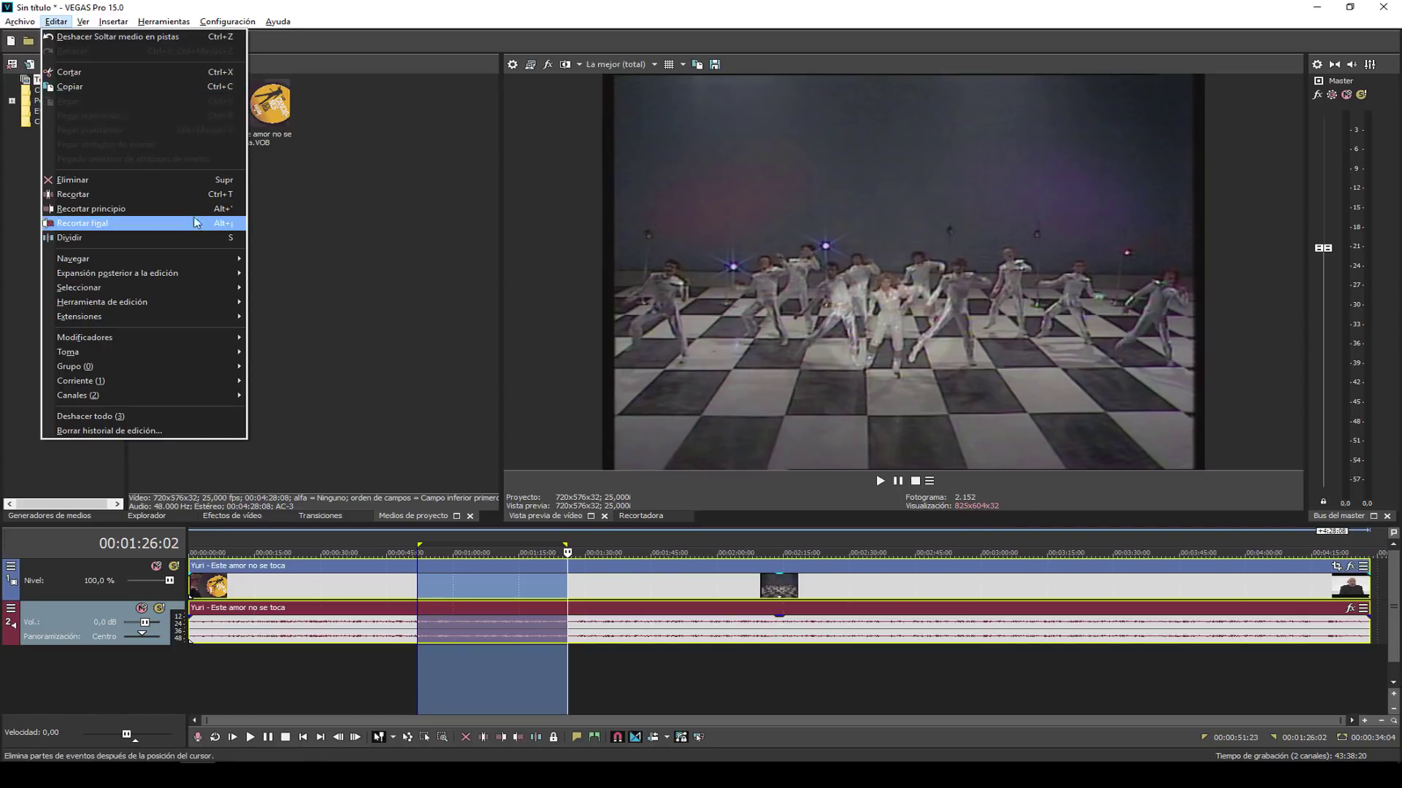
click(482, 584)
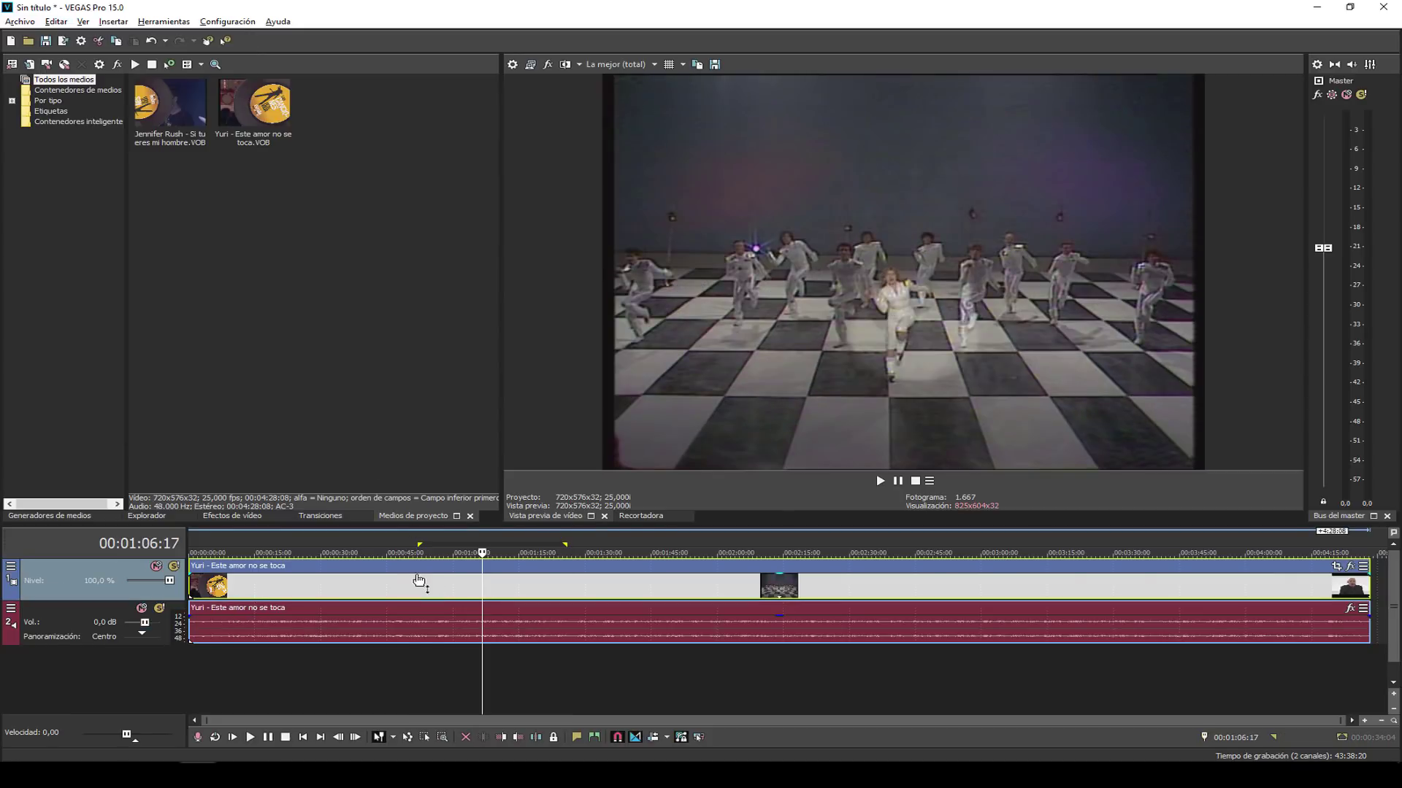
Mark the time range from 00:00:45:19 to 00:01:07:12 on the timeline, copy it and review the available paste commands.
drag(392, 546, 486, 546)
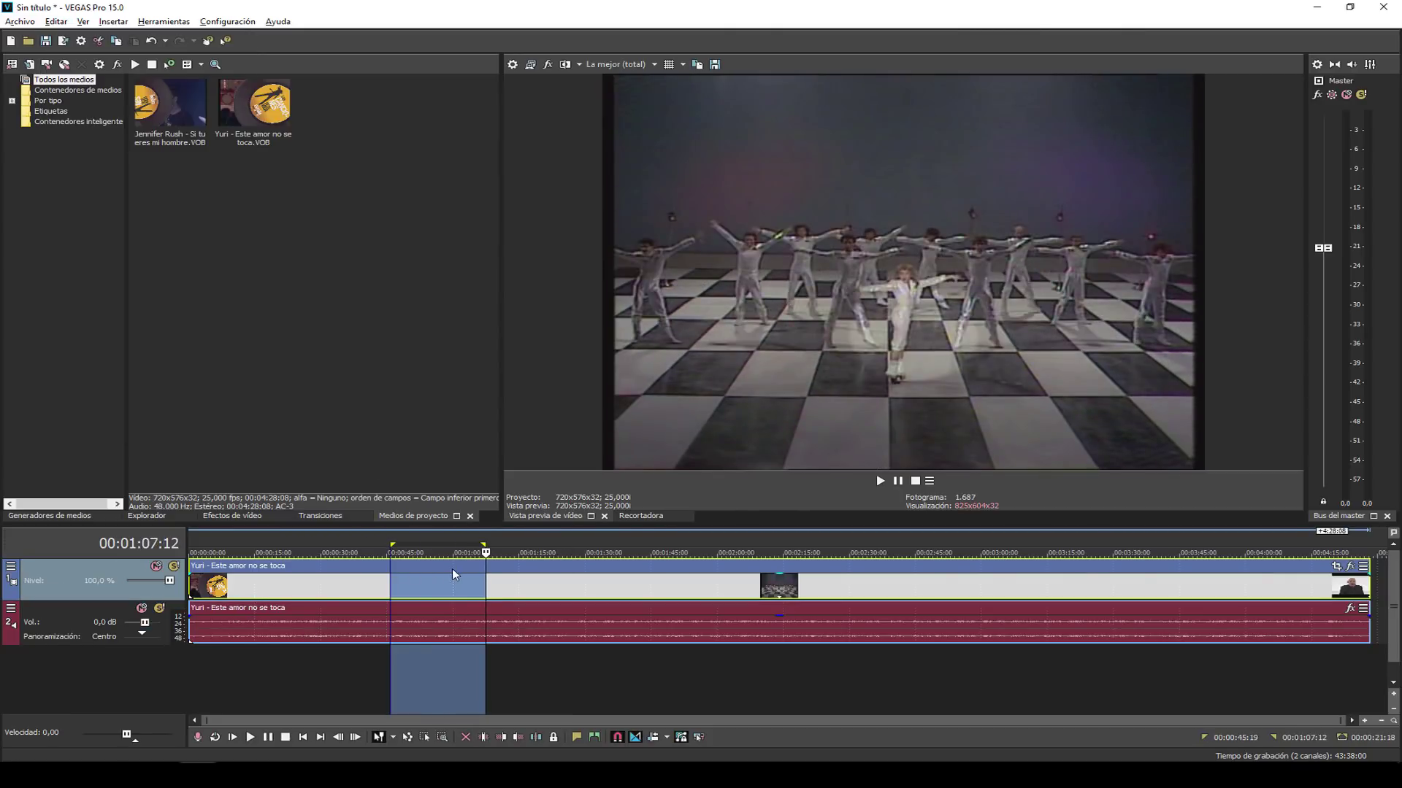
click(347, 587)
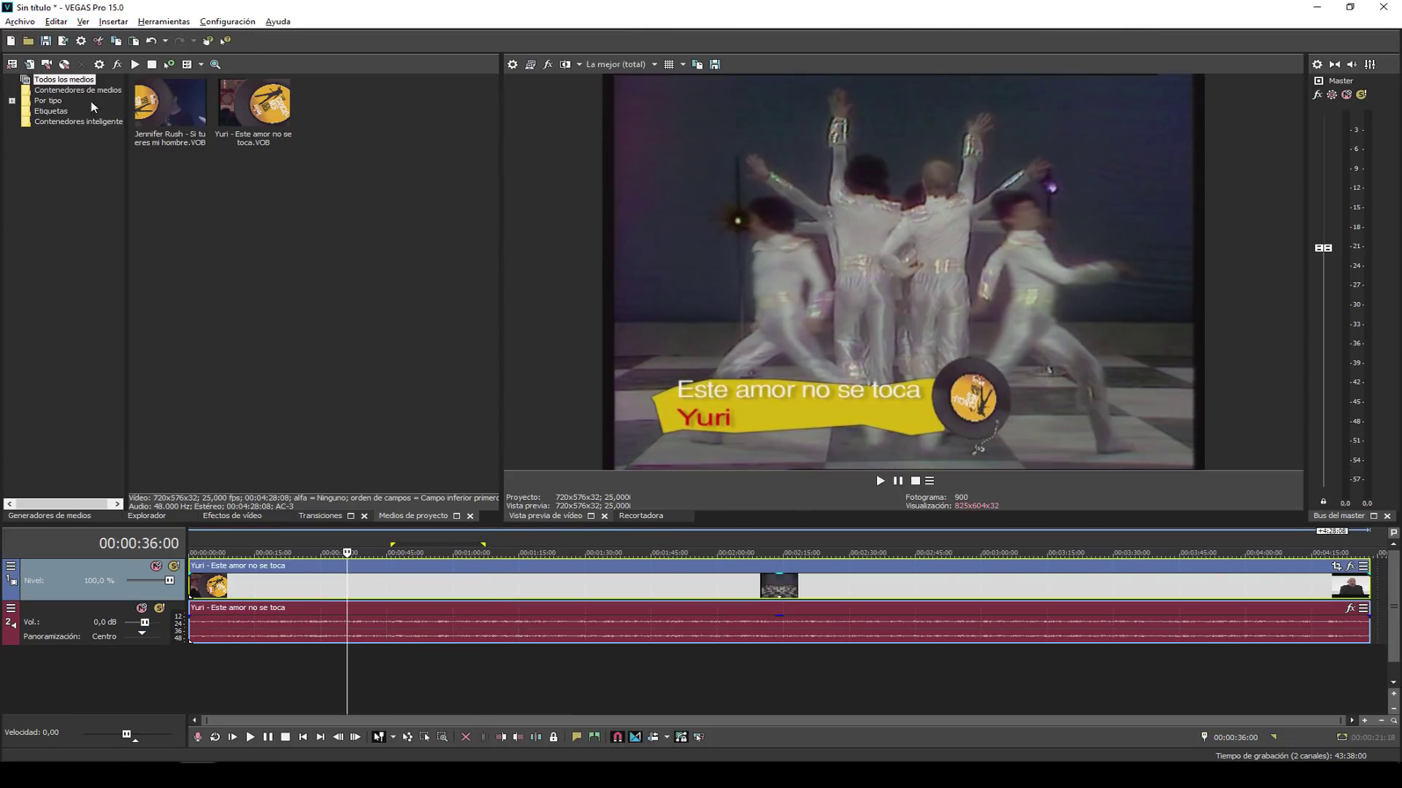
click(56, 21)
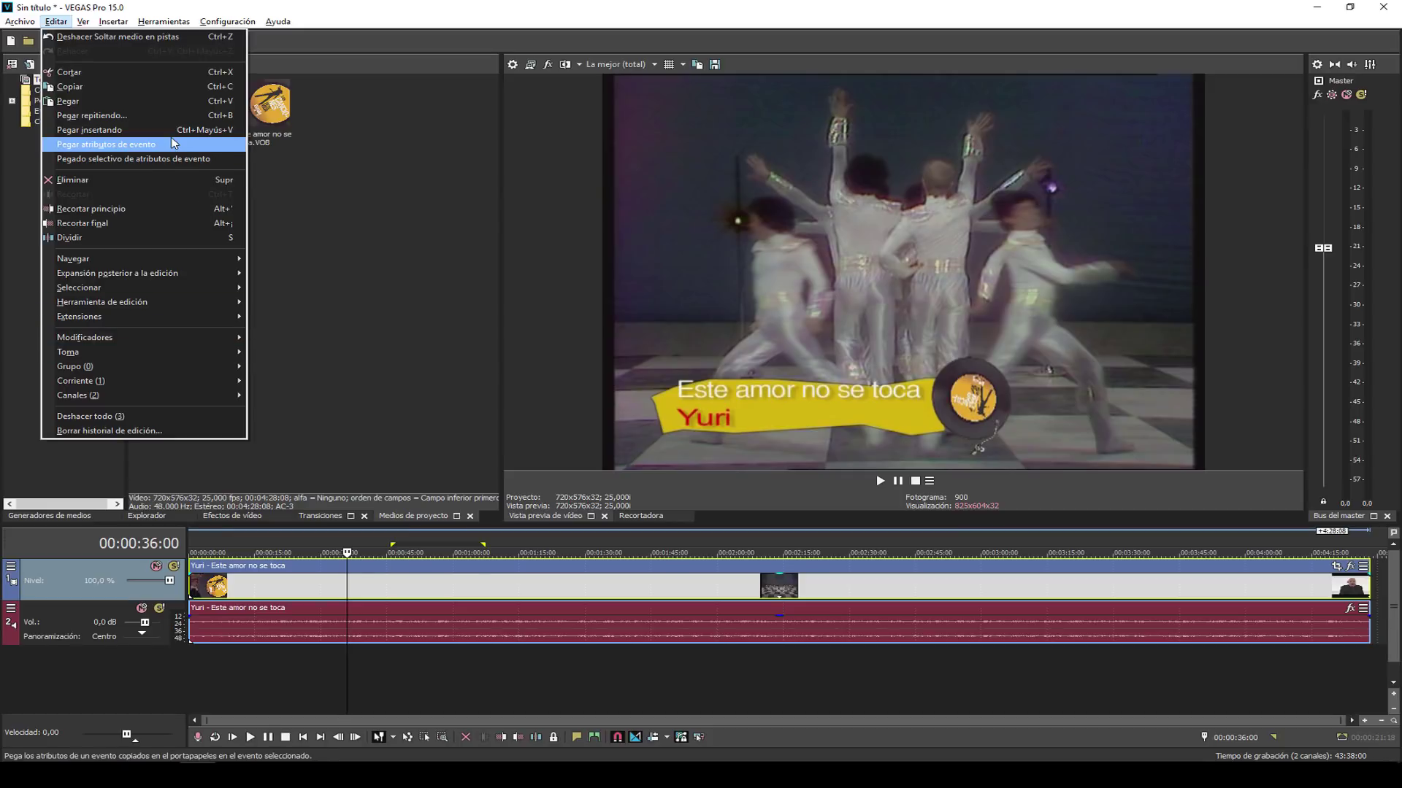
click(306, 588)
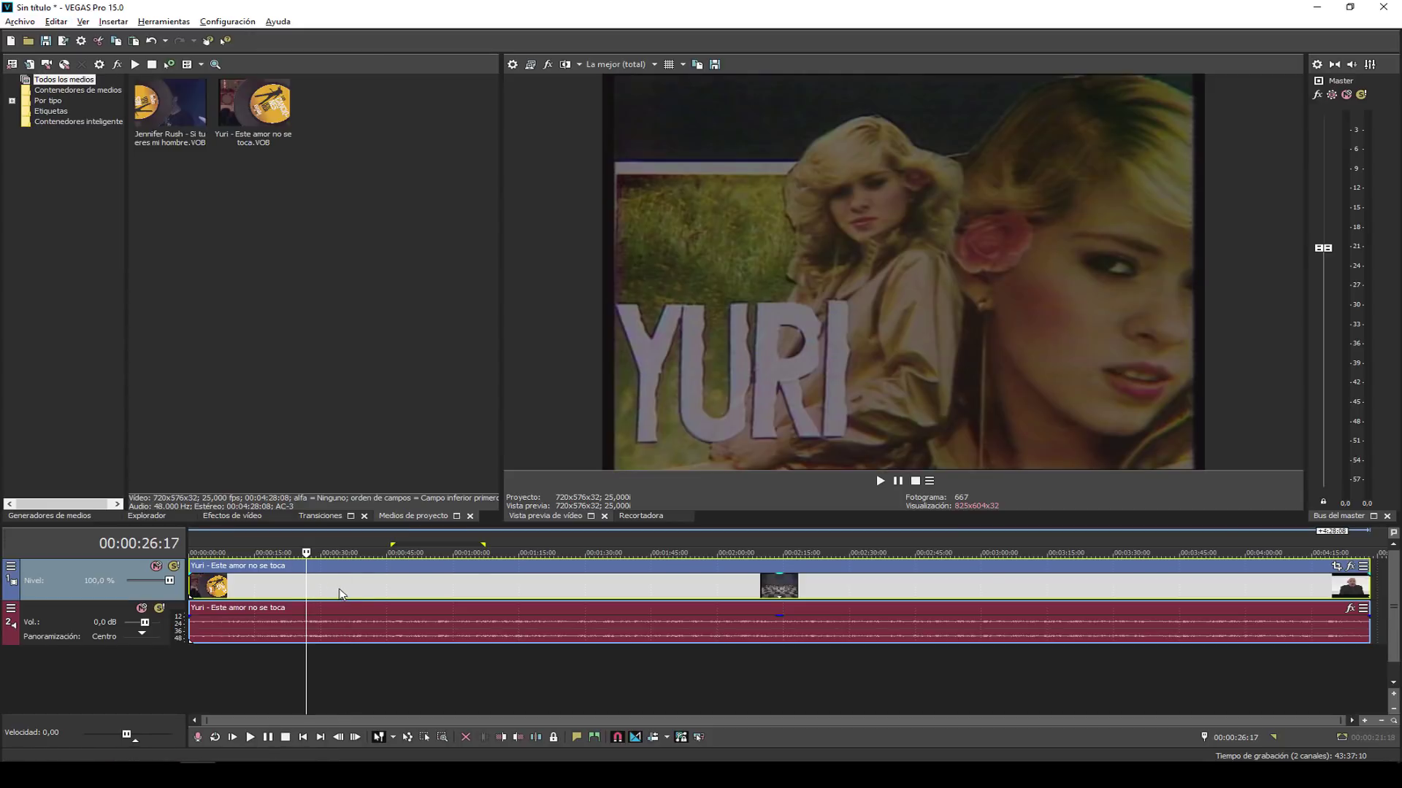
Split the timeline clip with its audio at 00:00:44:03, 00:01:18:03, 00:01:58:10 and 00:00:22:06.
click(661, 597)
click(382, 589)
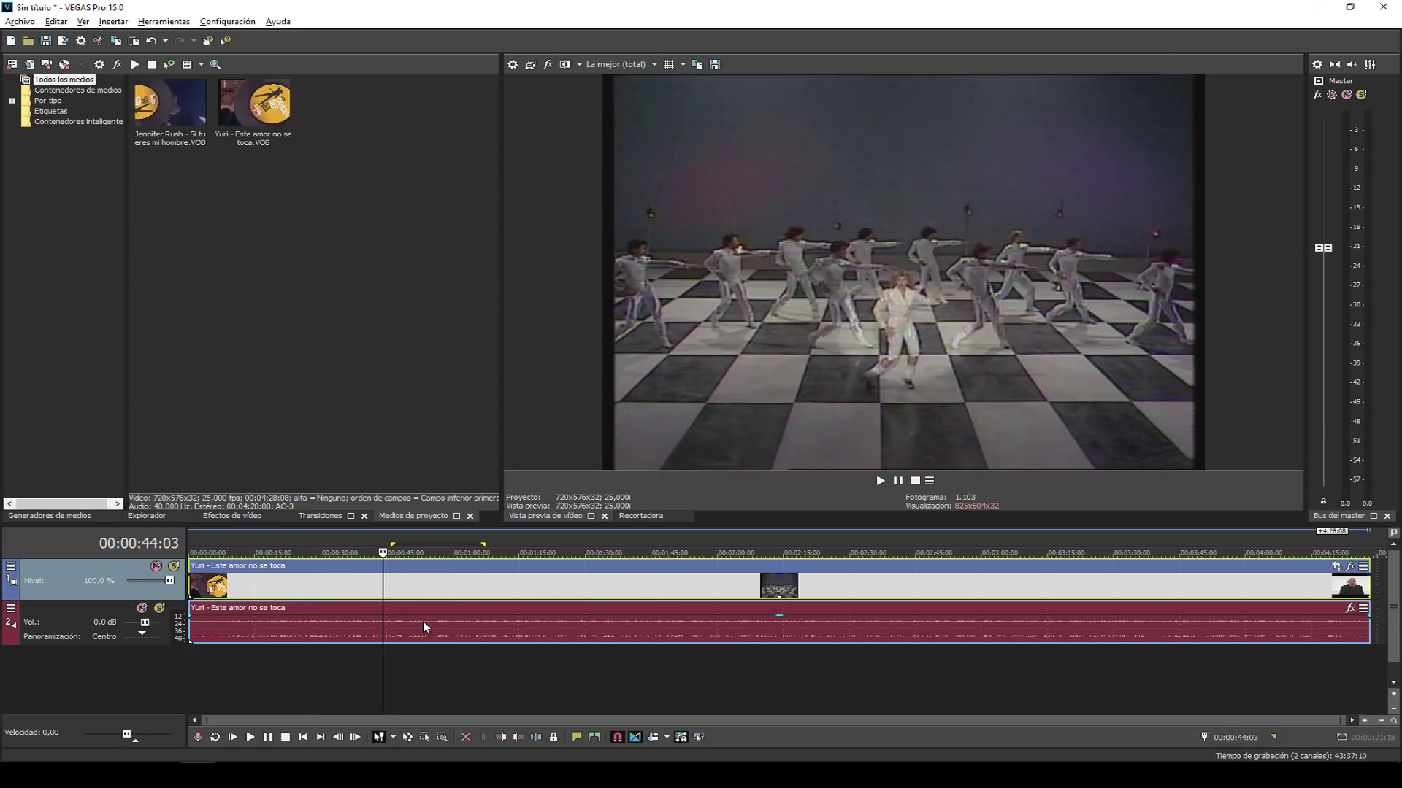
key(s)
click(534, 595)
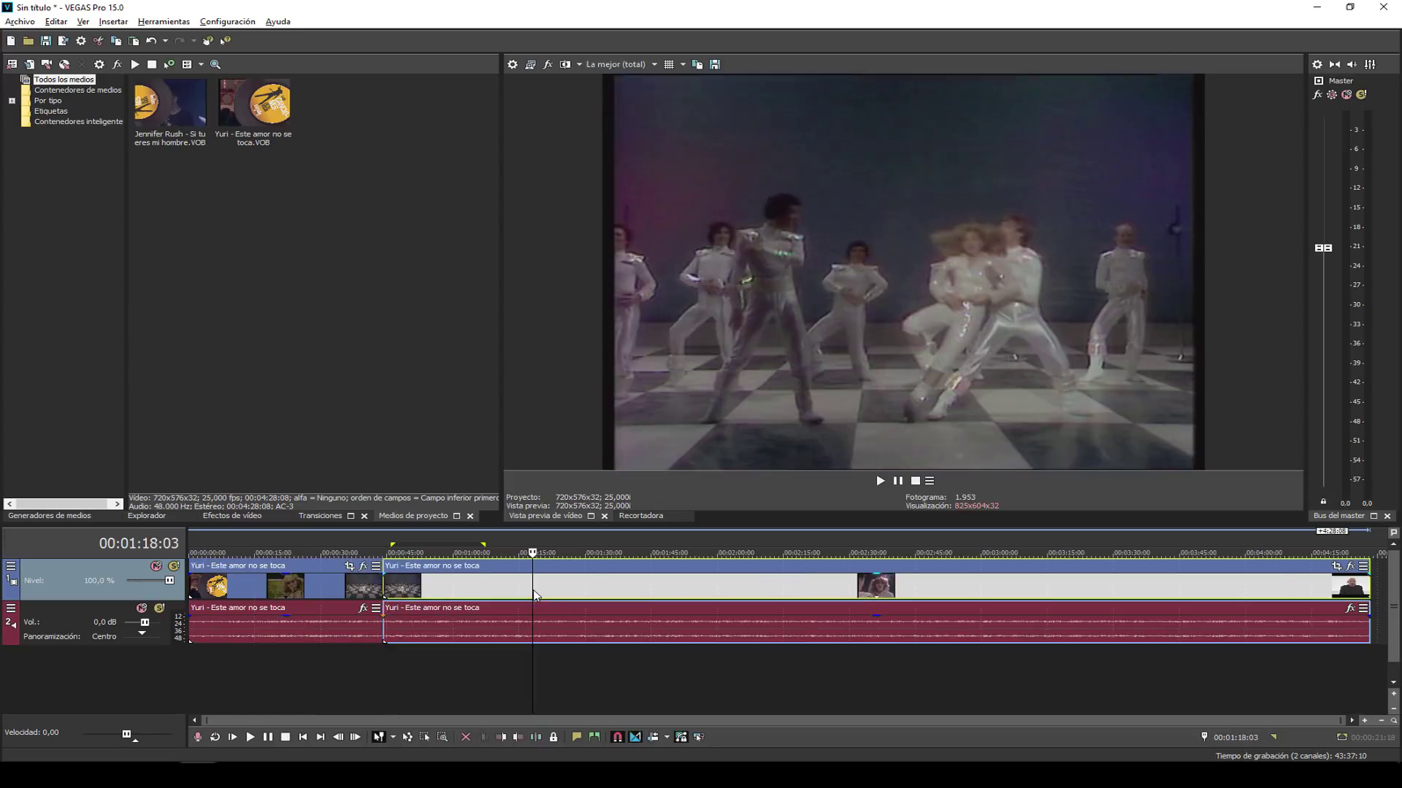
key(s)
click(709, 589)
key(s)
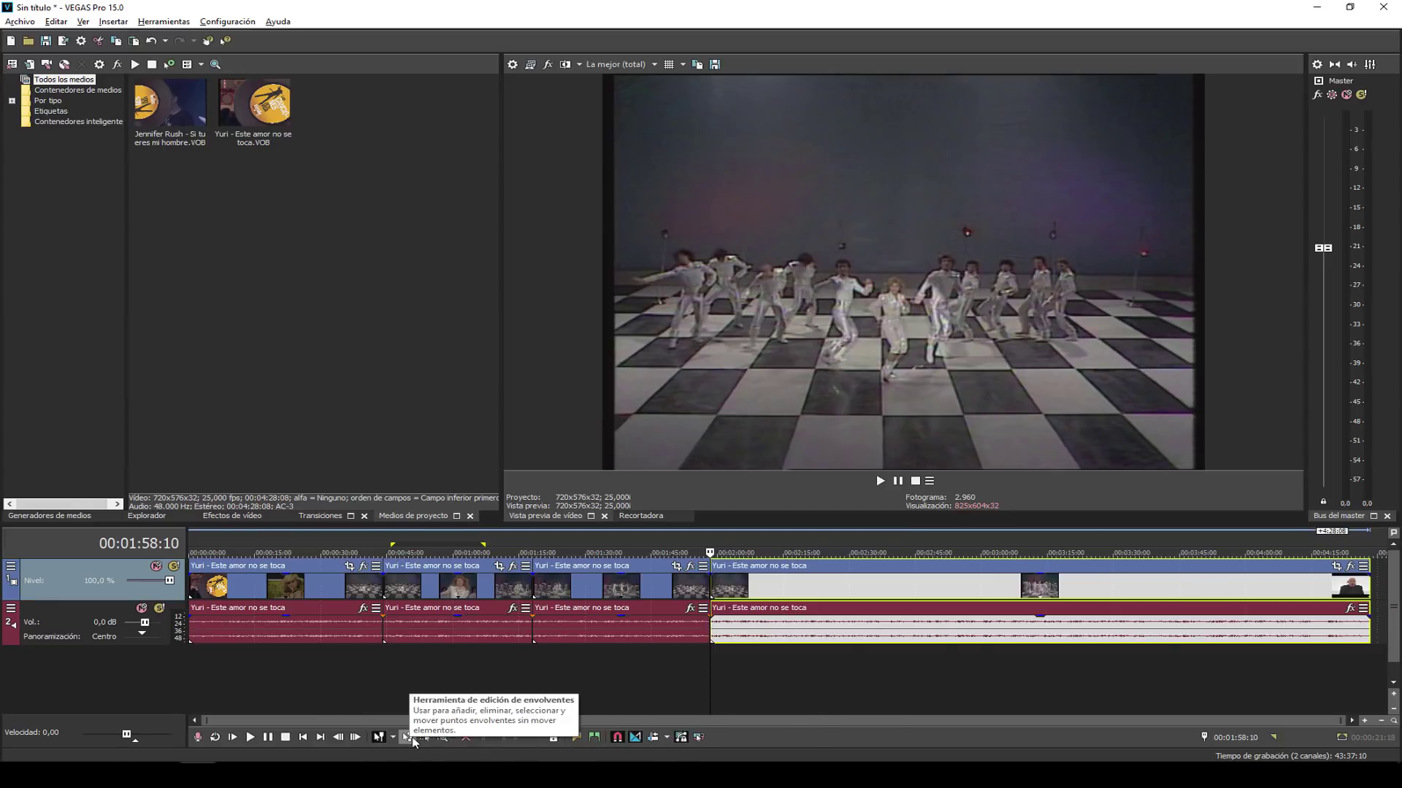
click(289, 590)
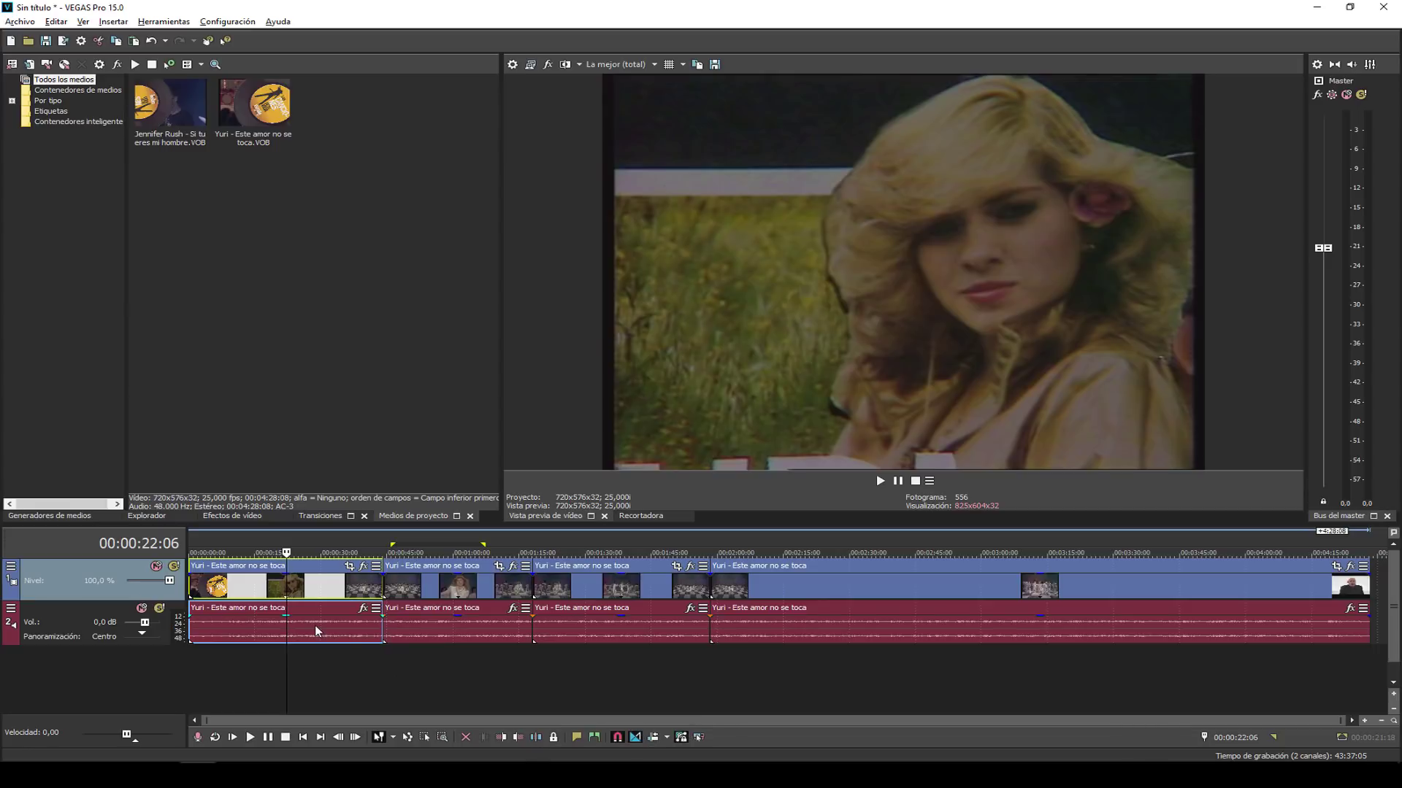
key(s)
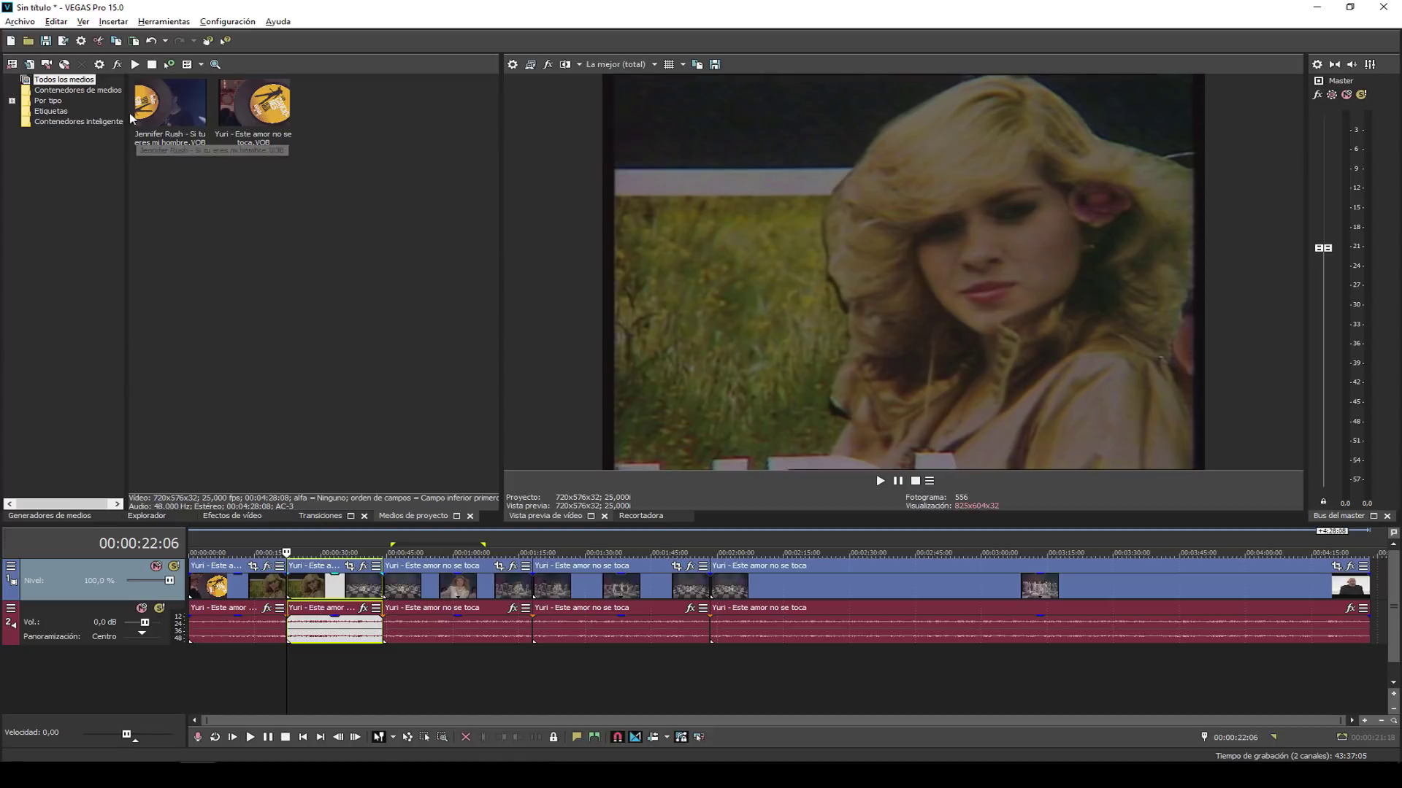
Copy the segment starting at 00:00:22:06, paste it three times end to end after the last clip, and select the final copy.
click(327, 580)
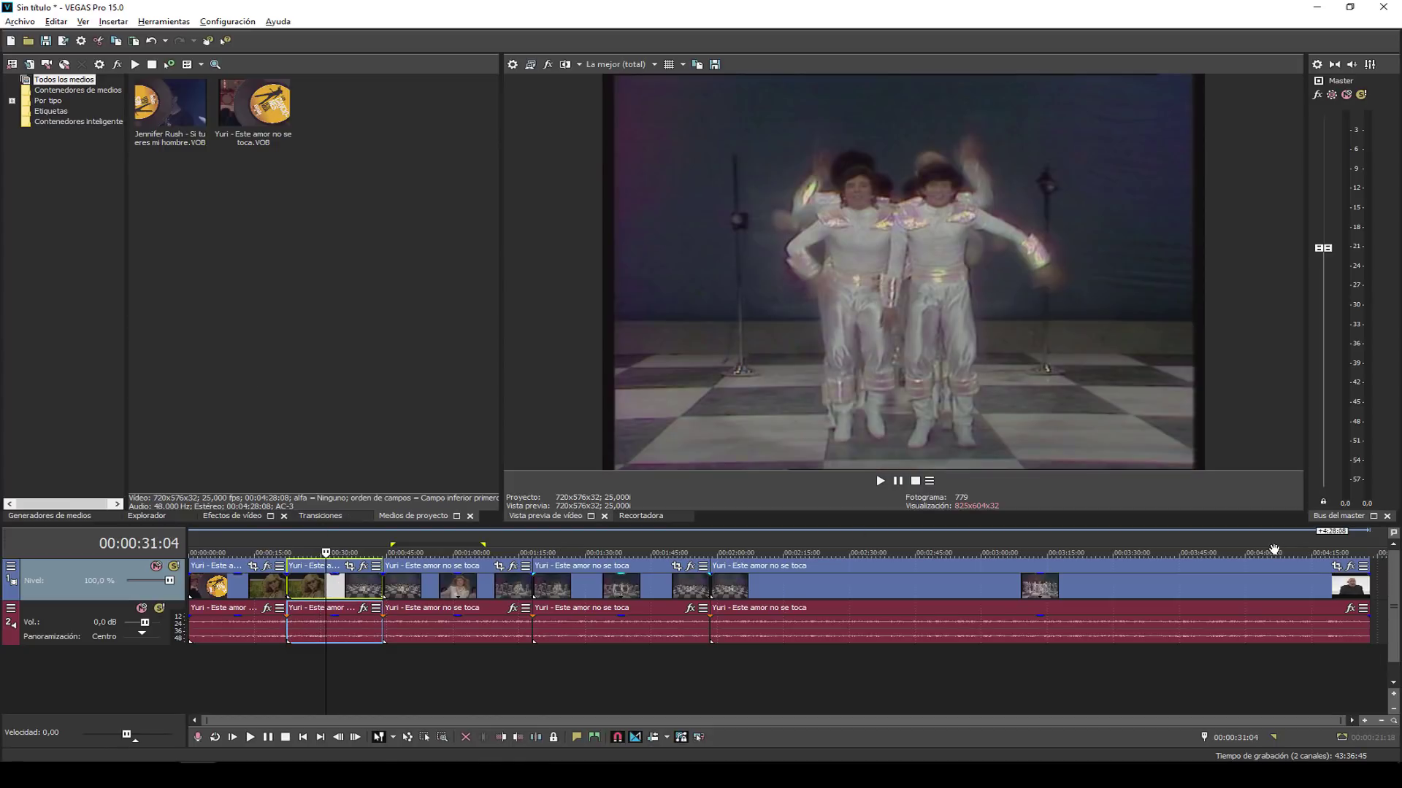
click(1379, 578)
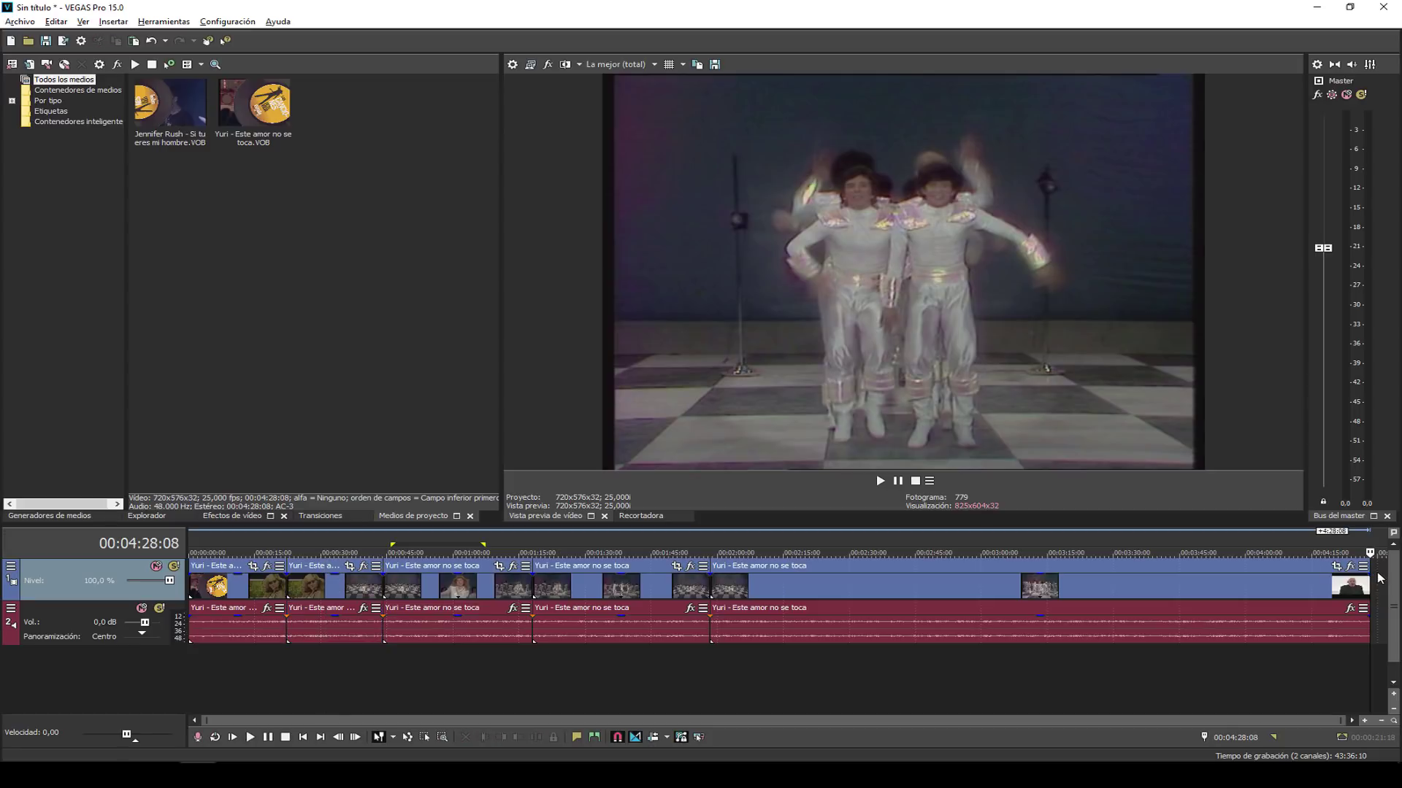
click(56, 21)
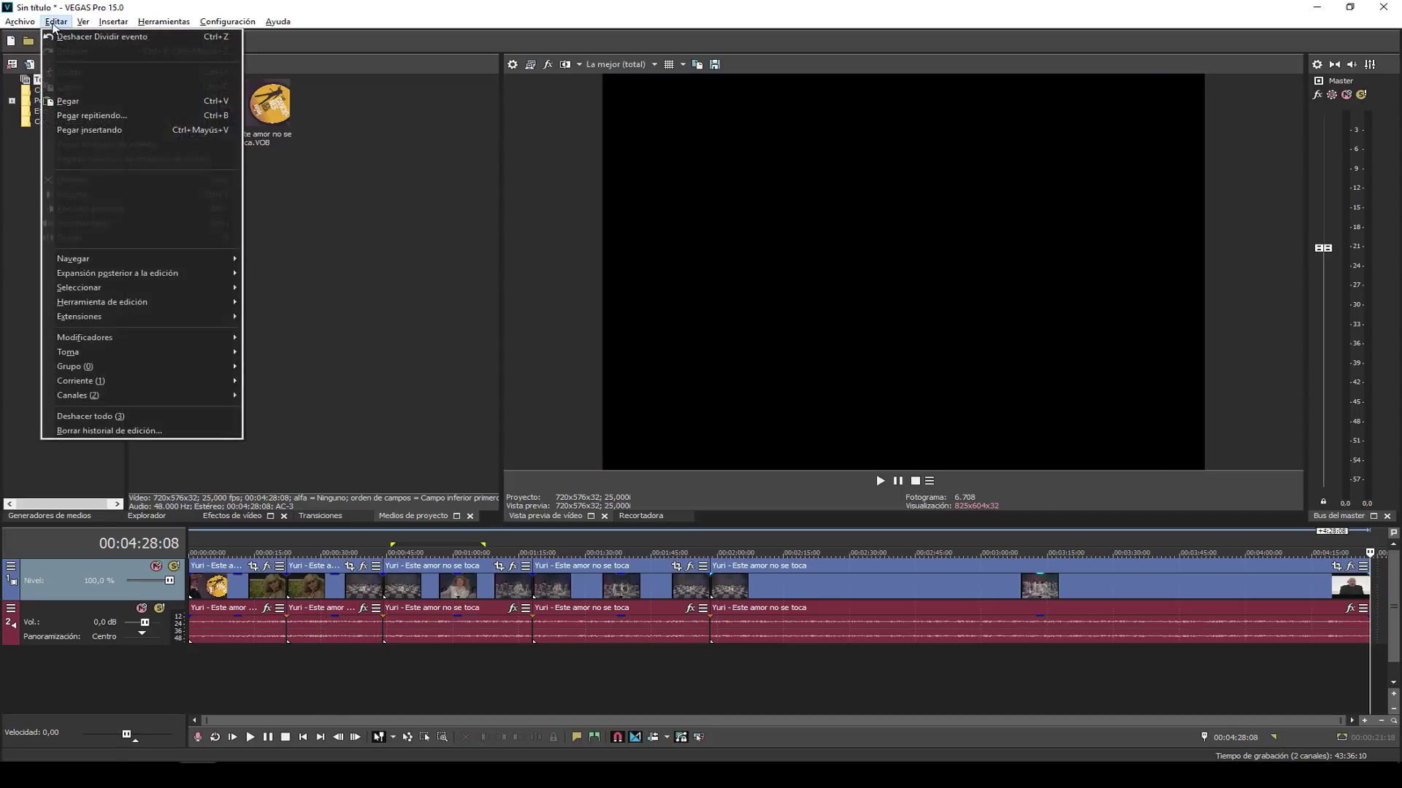
click(90, 117)
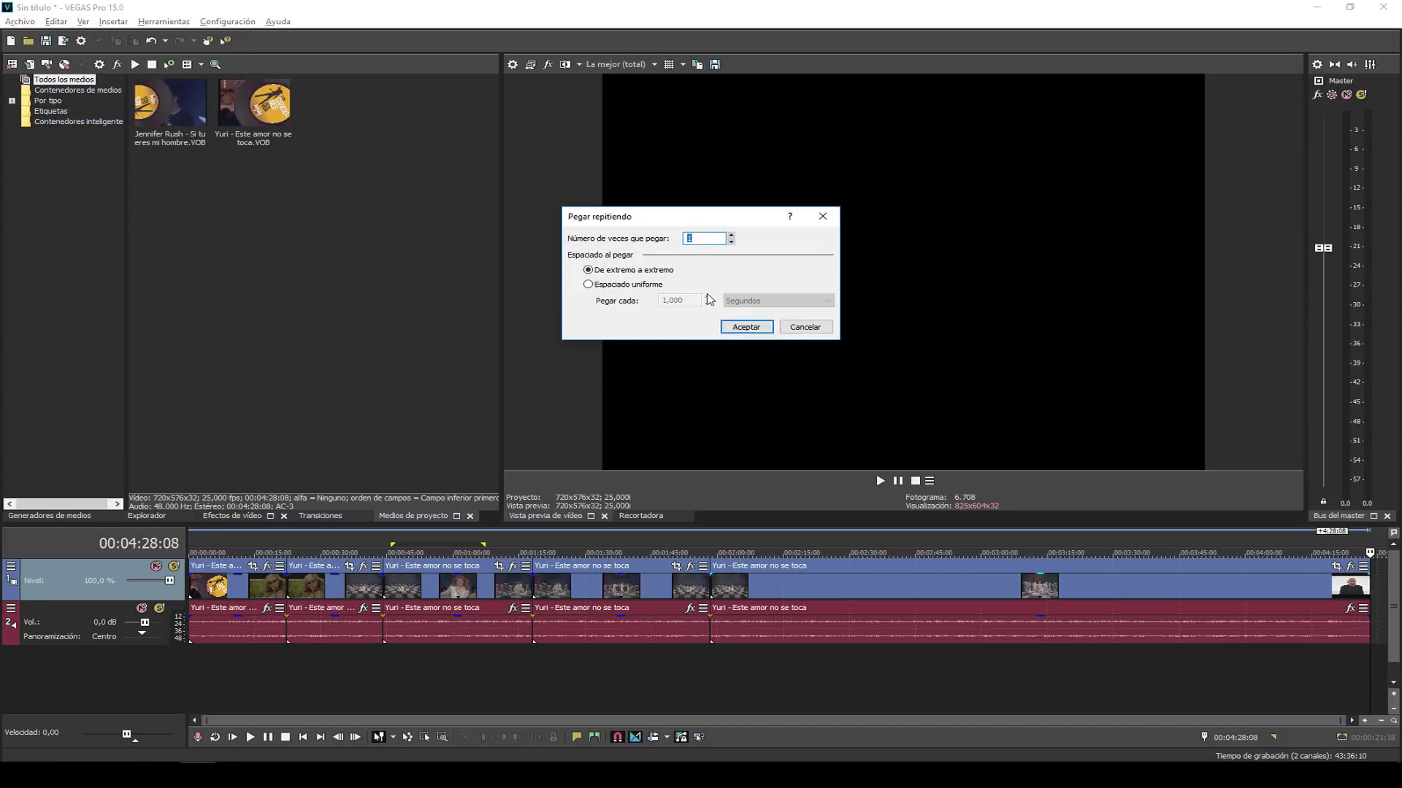
click(746, 326)
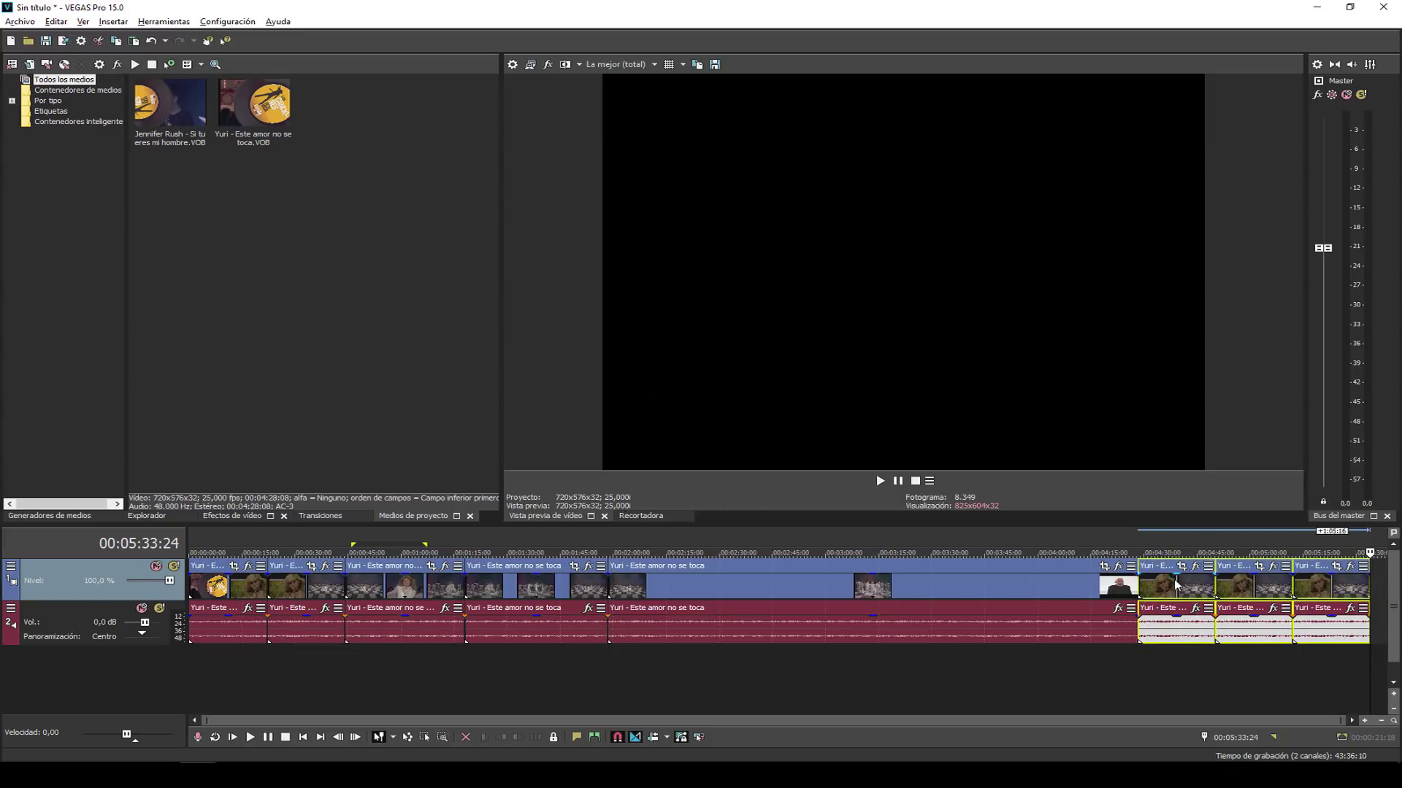
click(1320, 584)
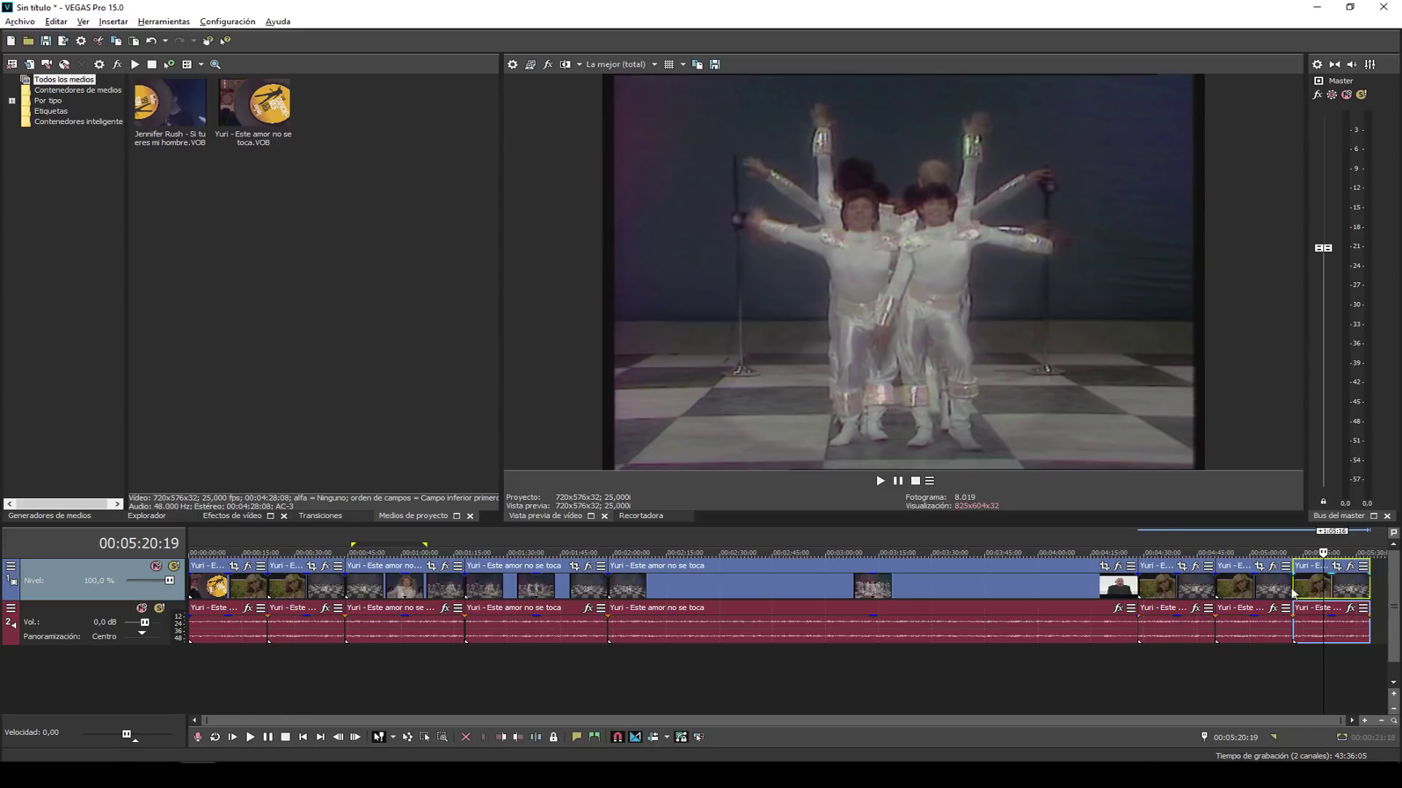
Delete the long clip starting at 00:01:58:10 and the three pasted segments after it.
click(1036, 584)
key(Delete)
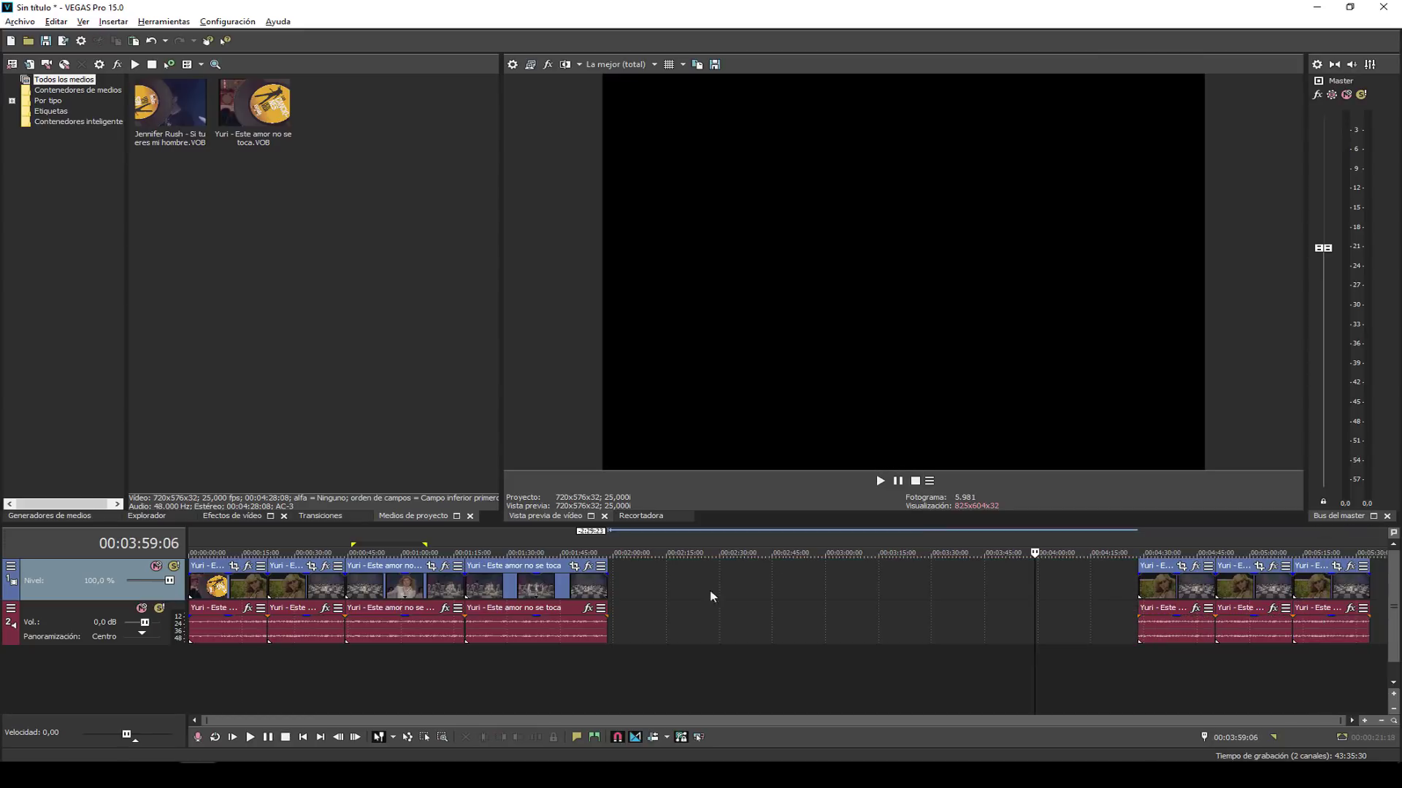
click(1148, 588)
shift+click(1329, 584)
key(Delete)
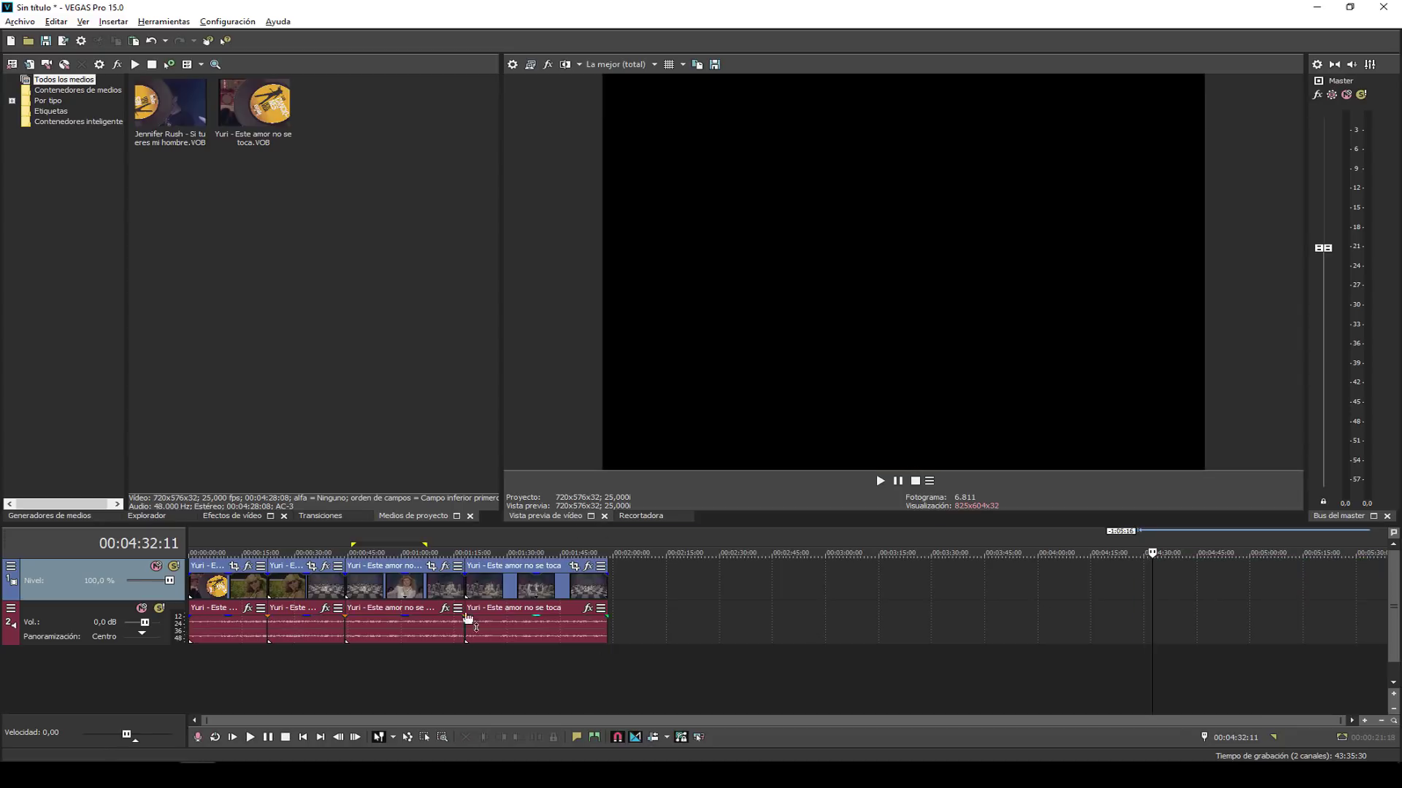
Add the Corrector de color VEGAS (secundario) video effect to the clip starting at 00:00:44:03.
click(390, 591)
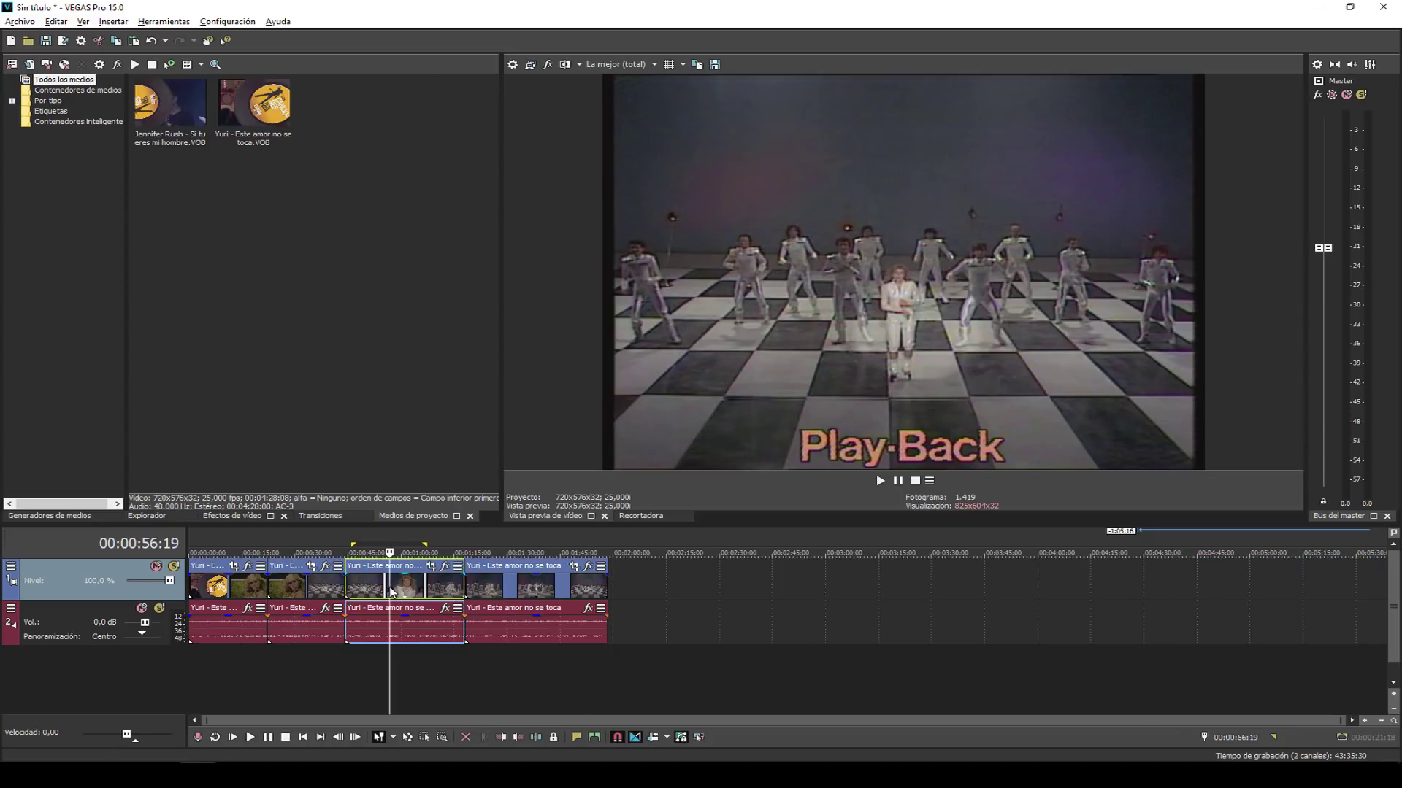
click(444, 566)
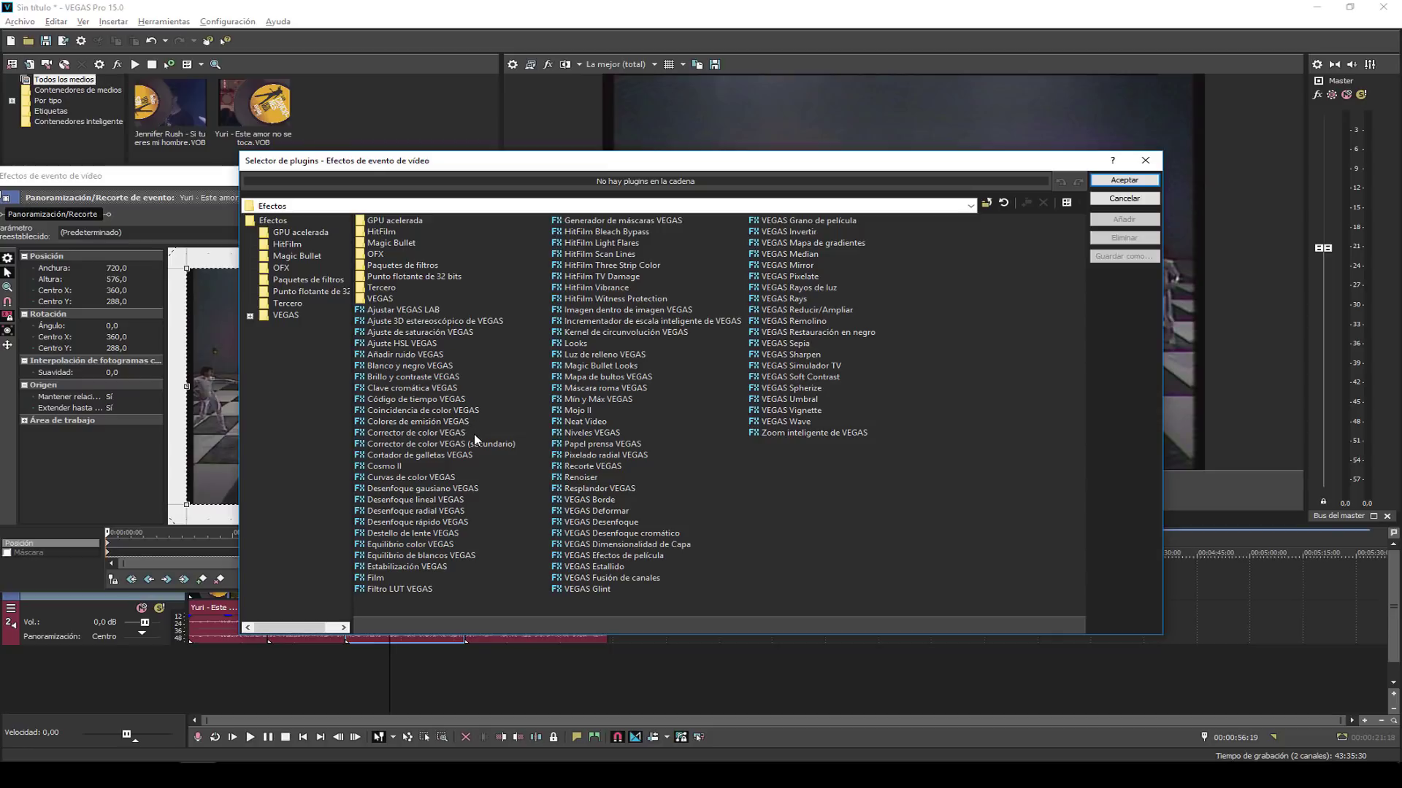
double_click(474, 442)
click(1142, 181)
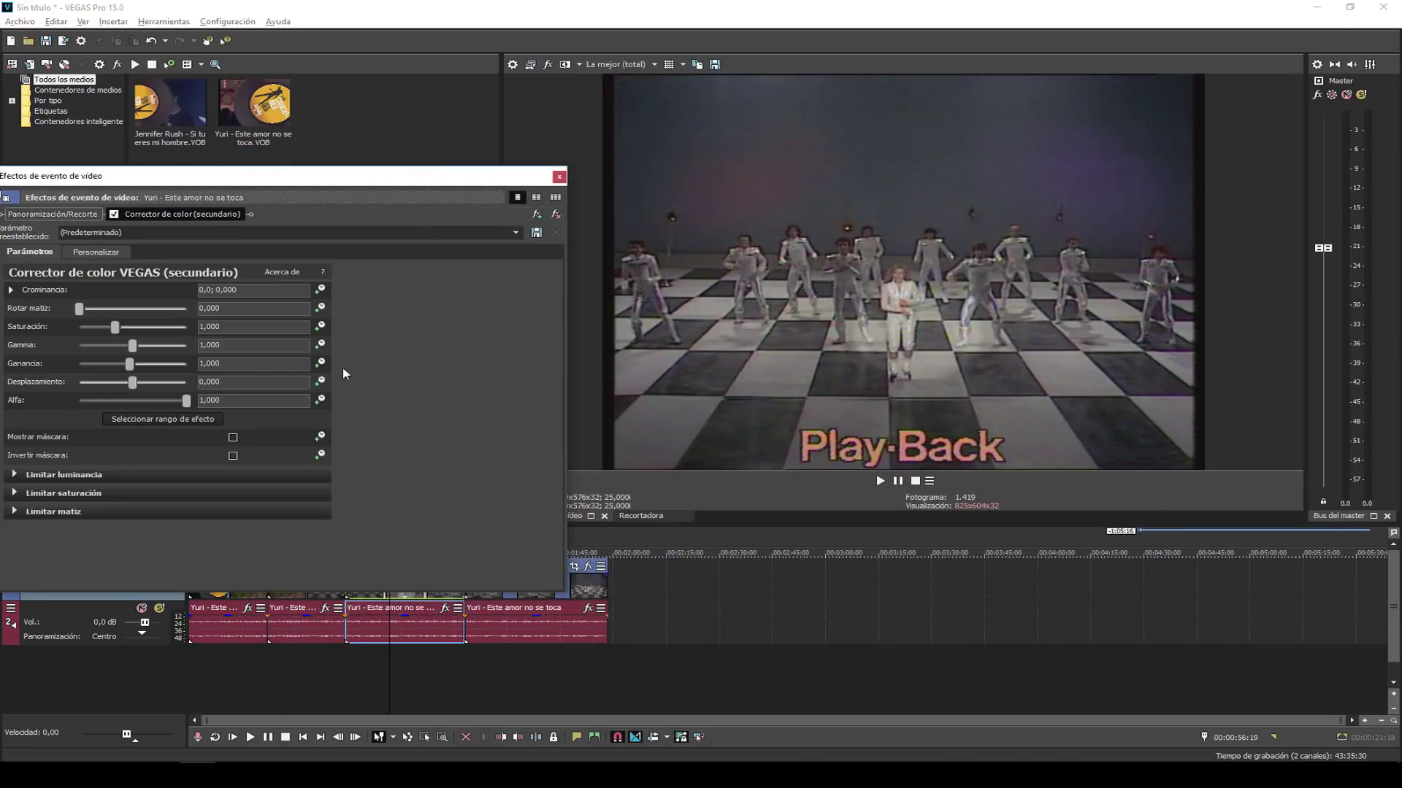
Set the colour corrector's Saturación to 3,000 and Desplazamiento to about 105,4, and close the event effects window.
drag(224, 187, 482, 246)
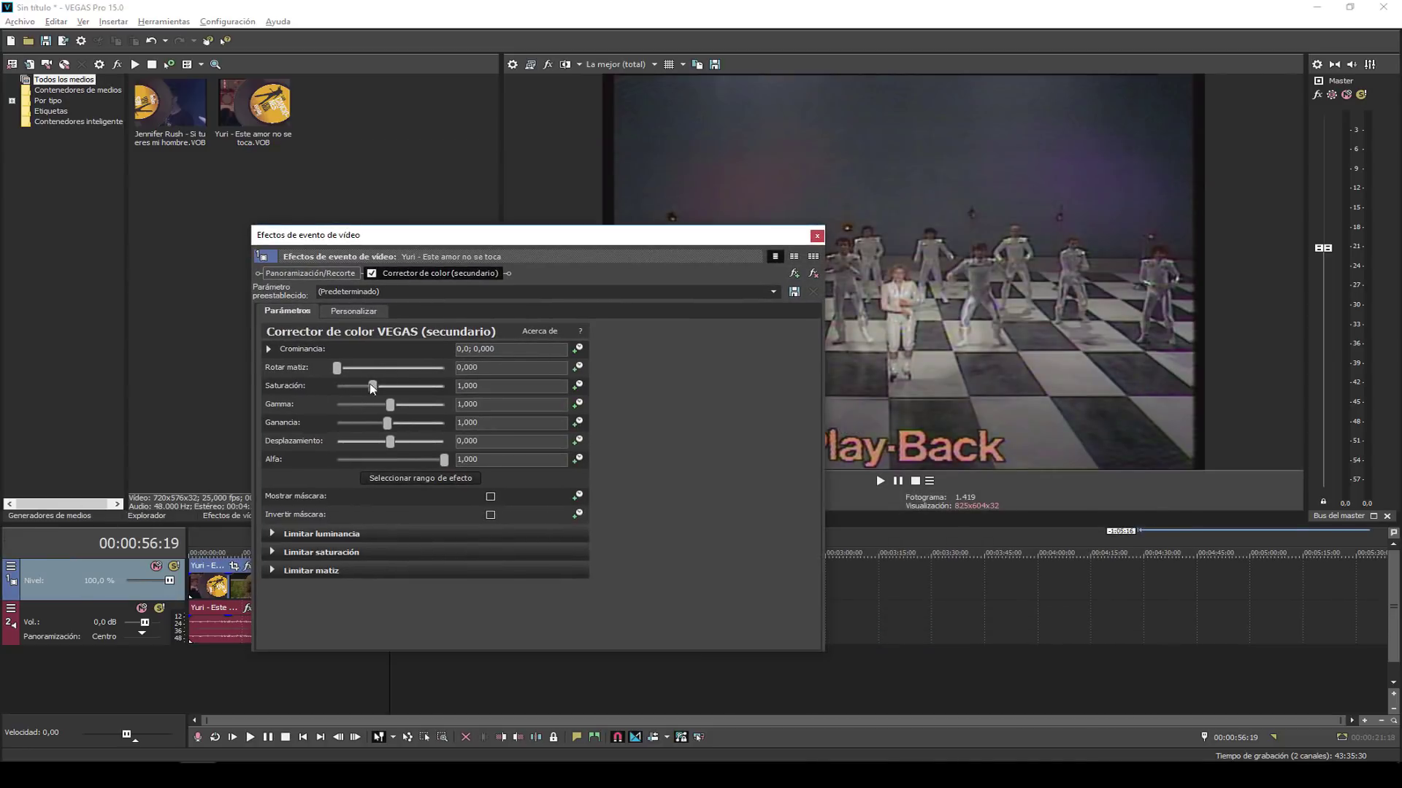
drag(371, 386, 506, 394)
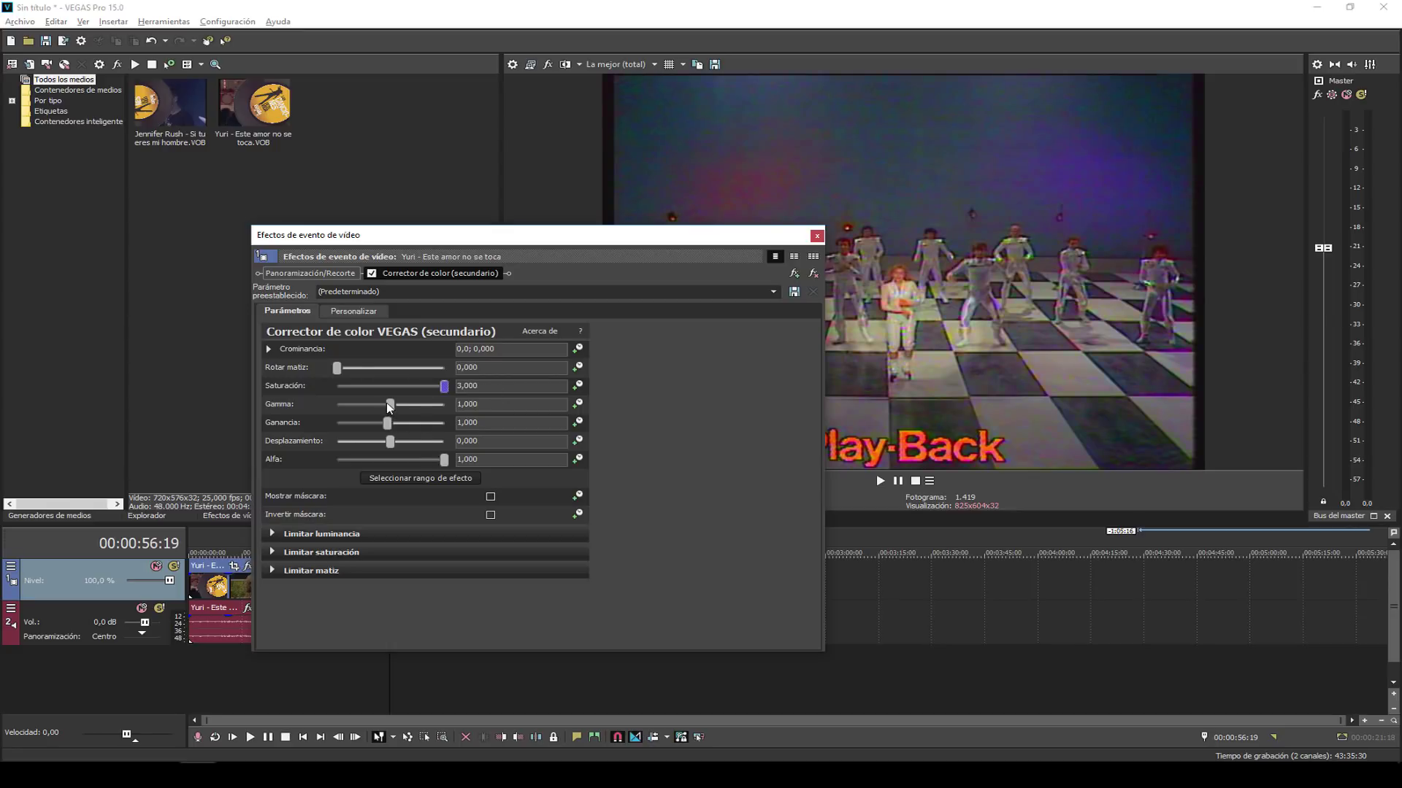
drag(387, 438, 410, 443)
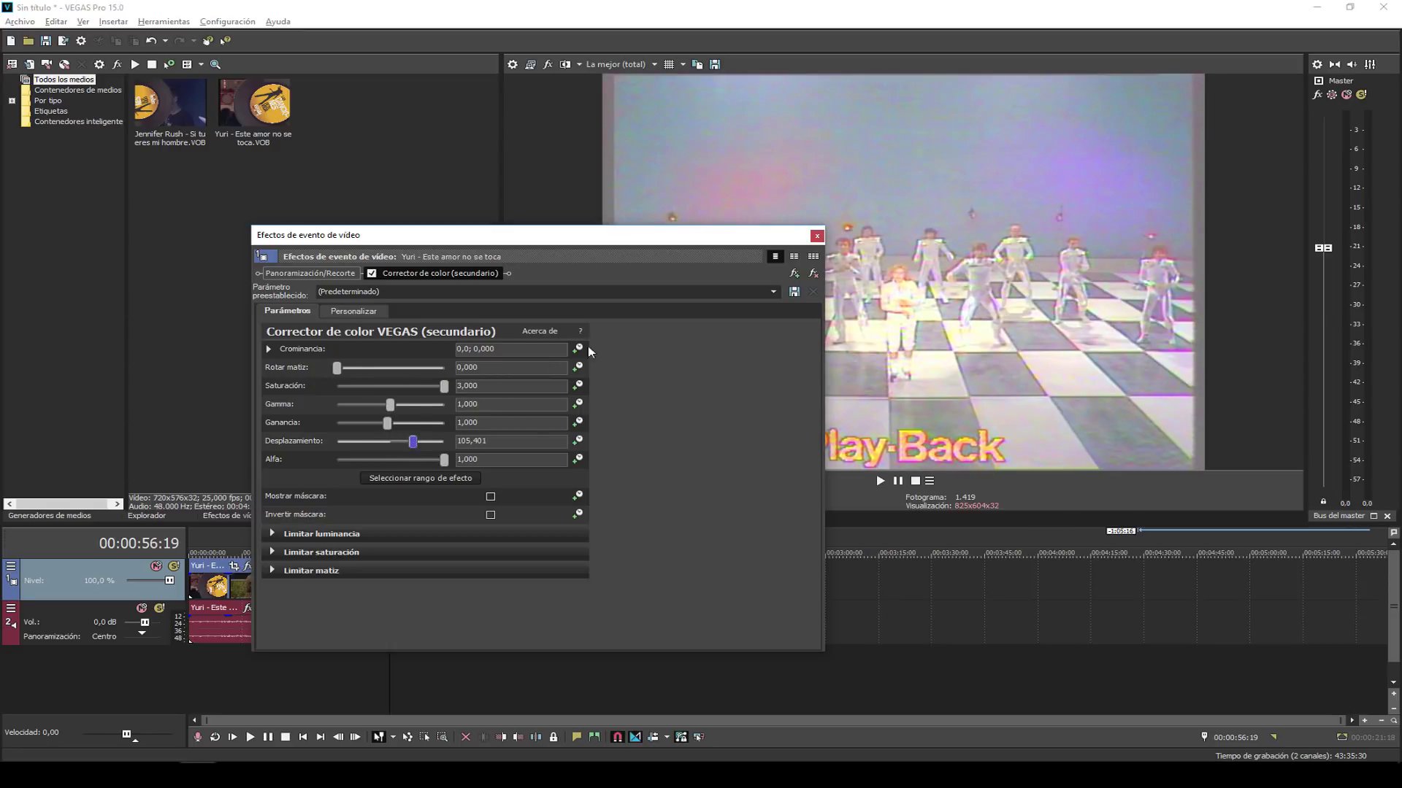
click(816, 237)
Preview the colour-corrected third clip at two points and copy the clip.
click(412, 588)
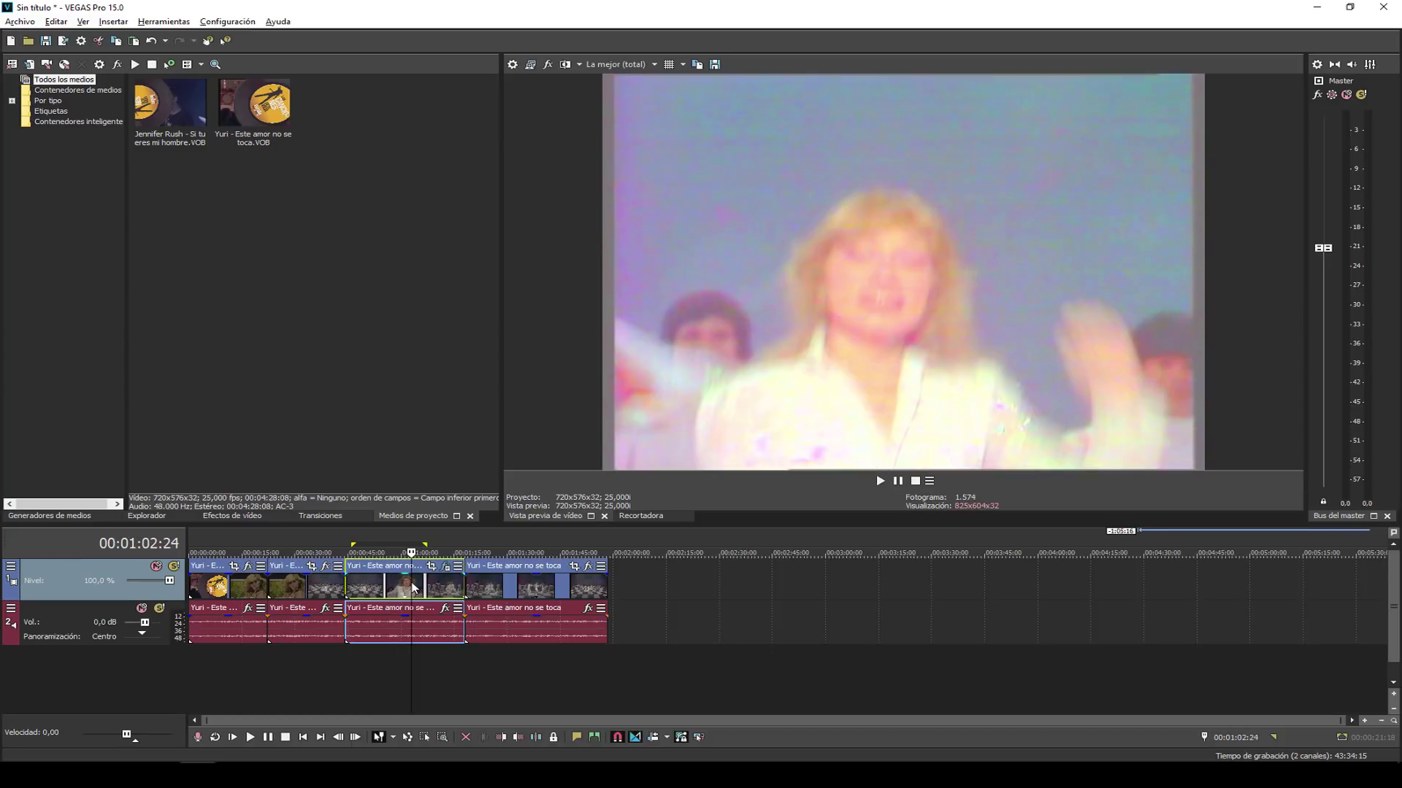
click(382, 586)
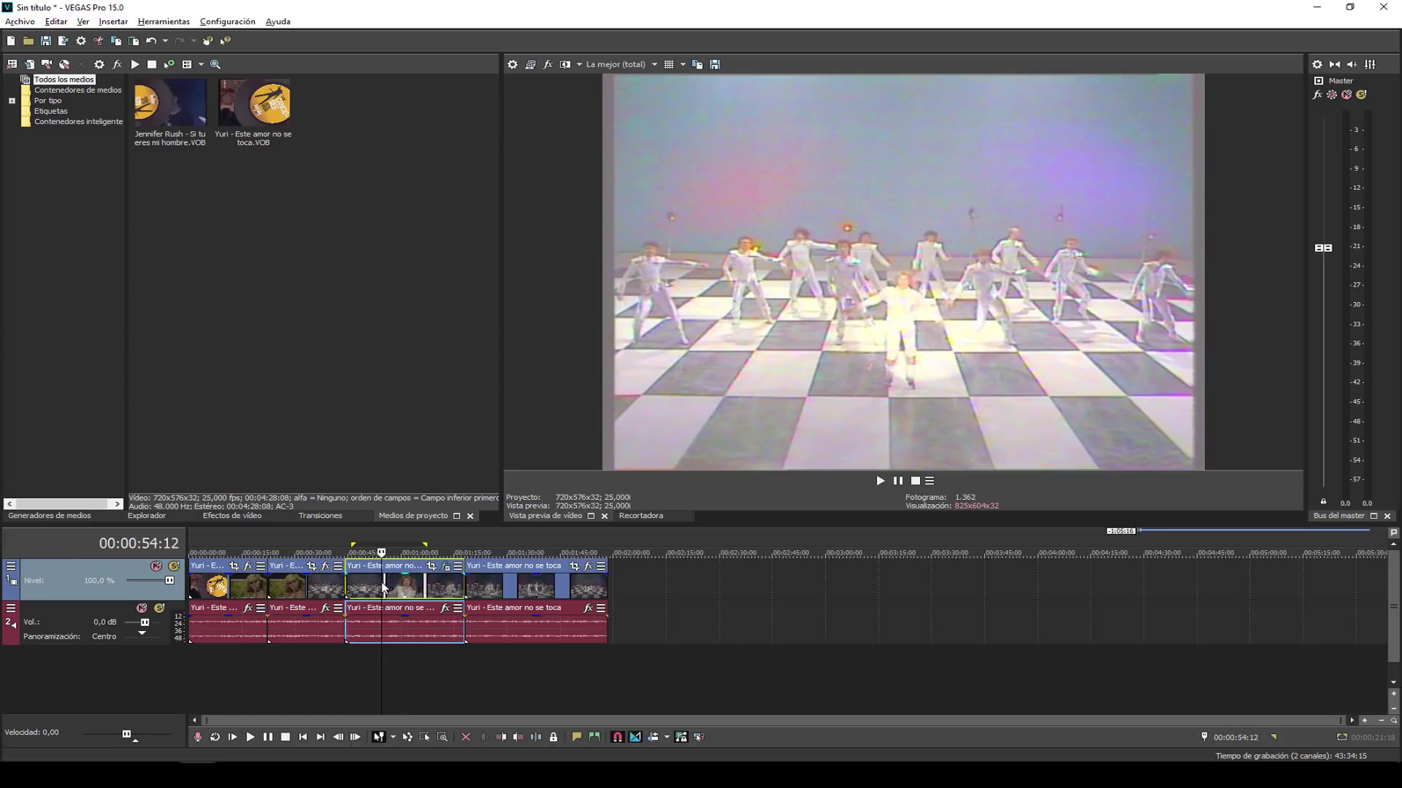
click(57, 21)
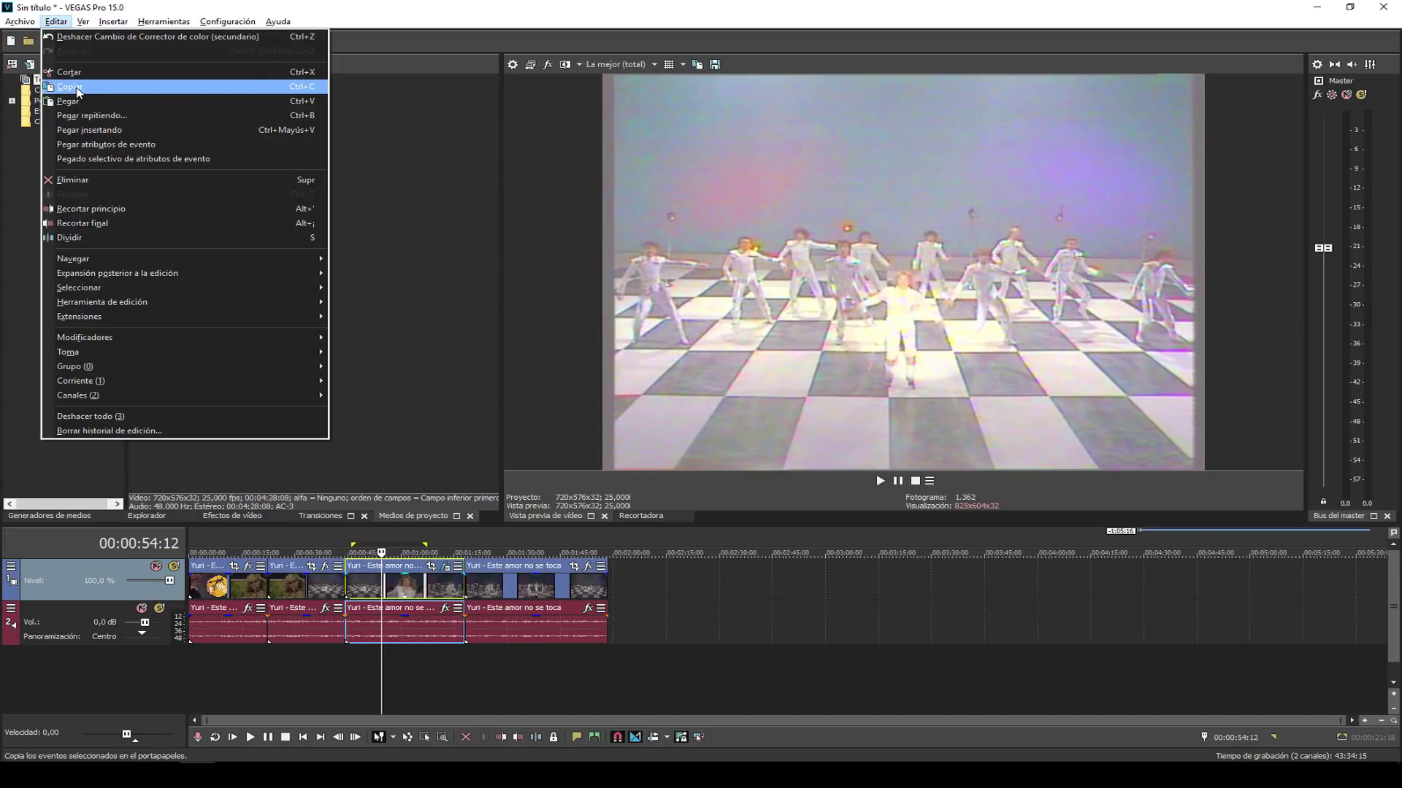
click(77, 88)
Try pasting the copied clip at 00:01:30:15 and at 00:02:00:08, deleting the pasted copy each time.
click(510, 585)
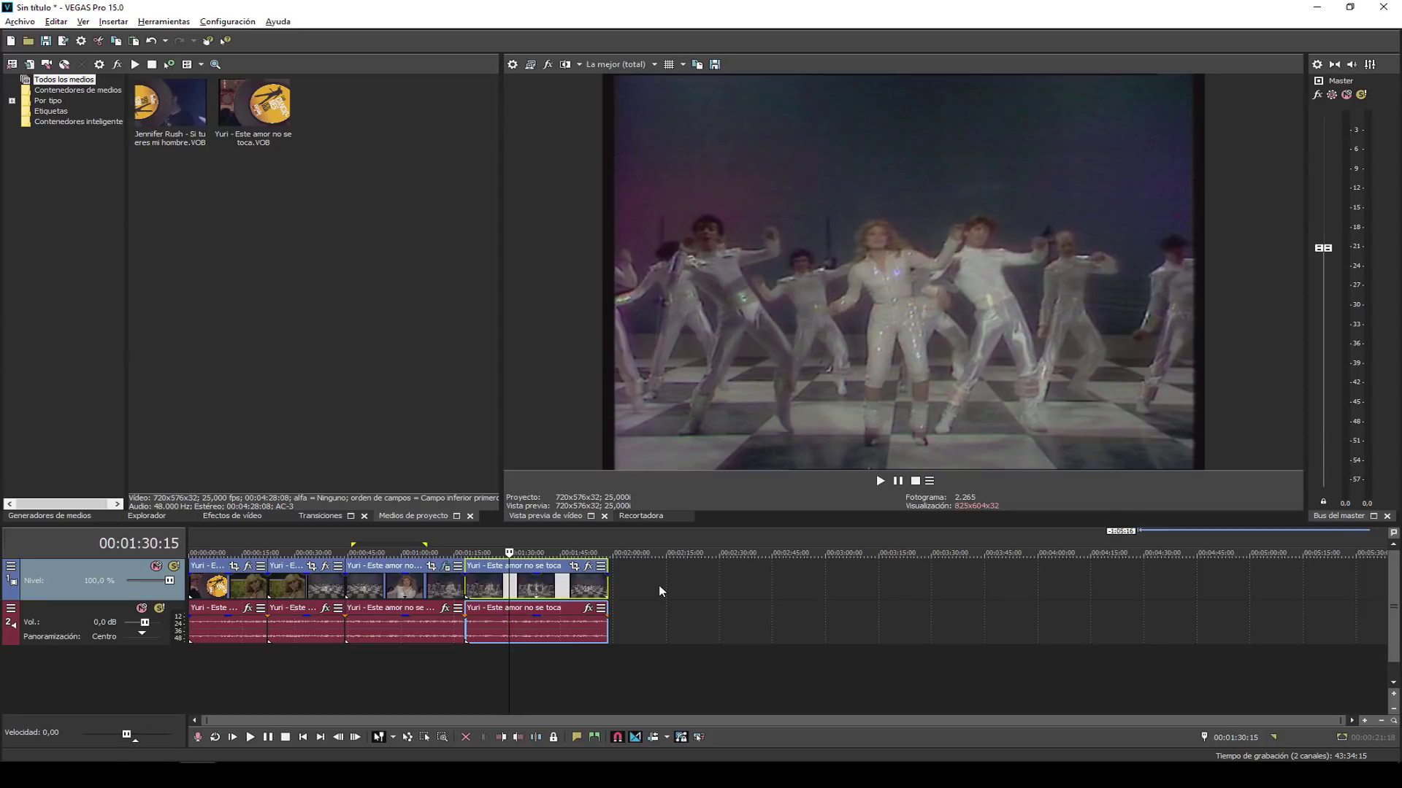
key(ctrl+v)
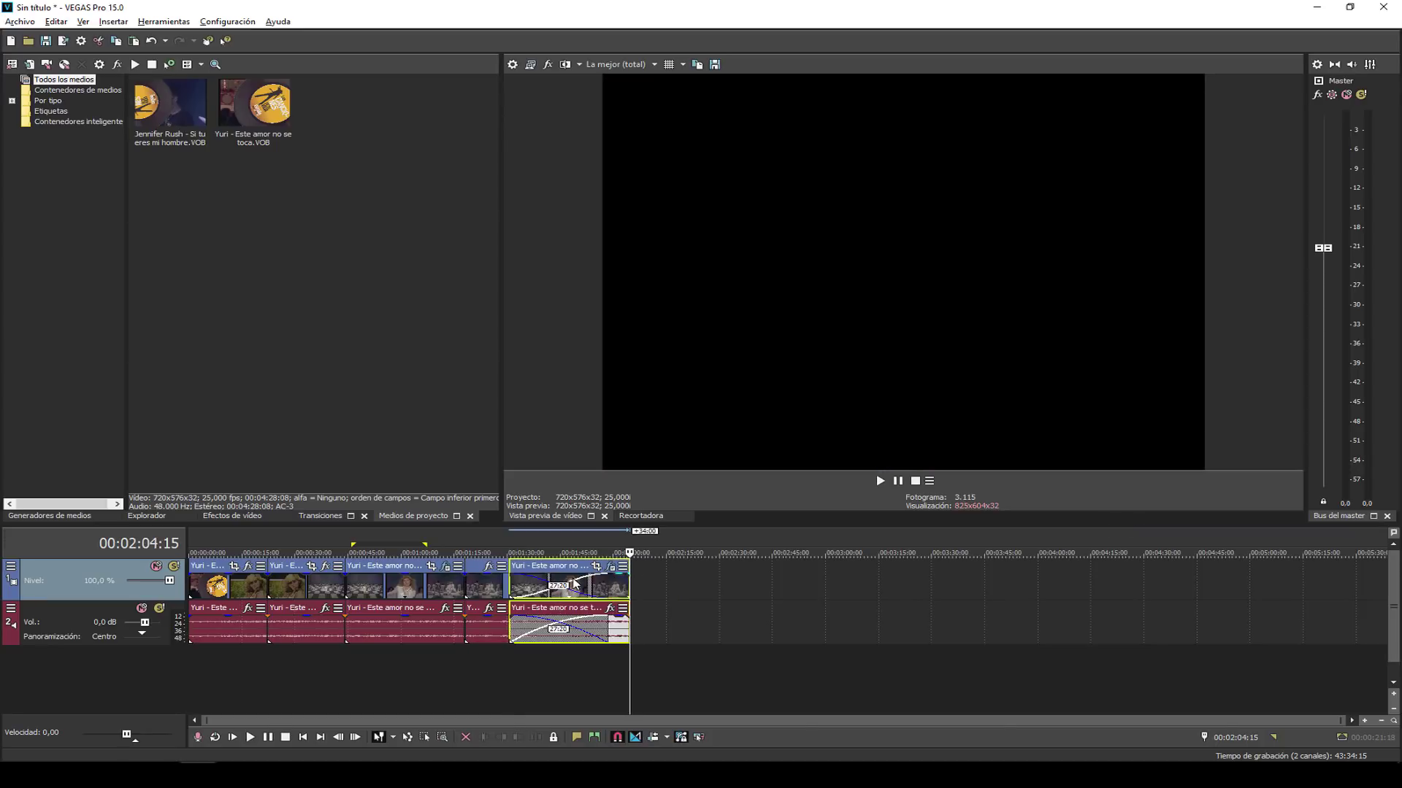
drag(550, 584, 677, 584)
key(Delete)
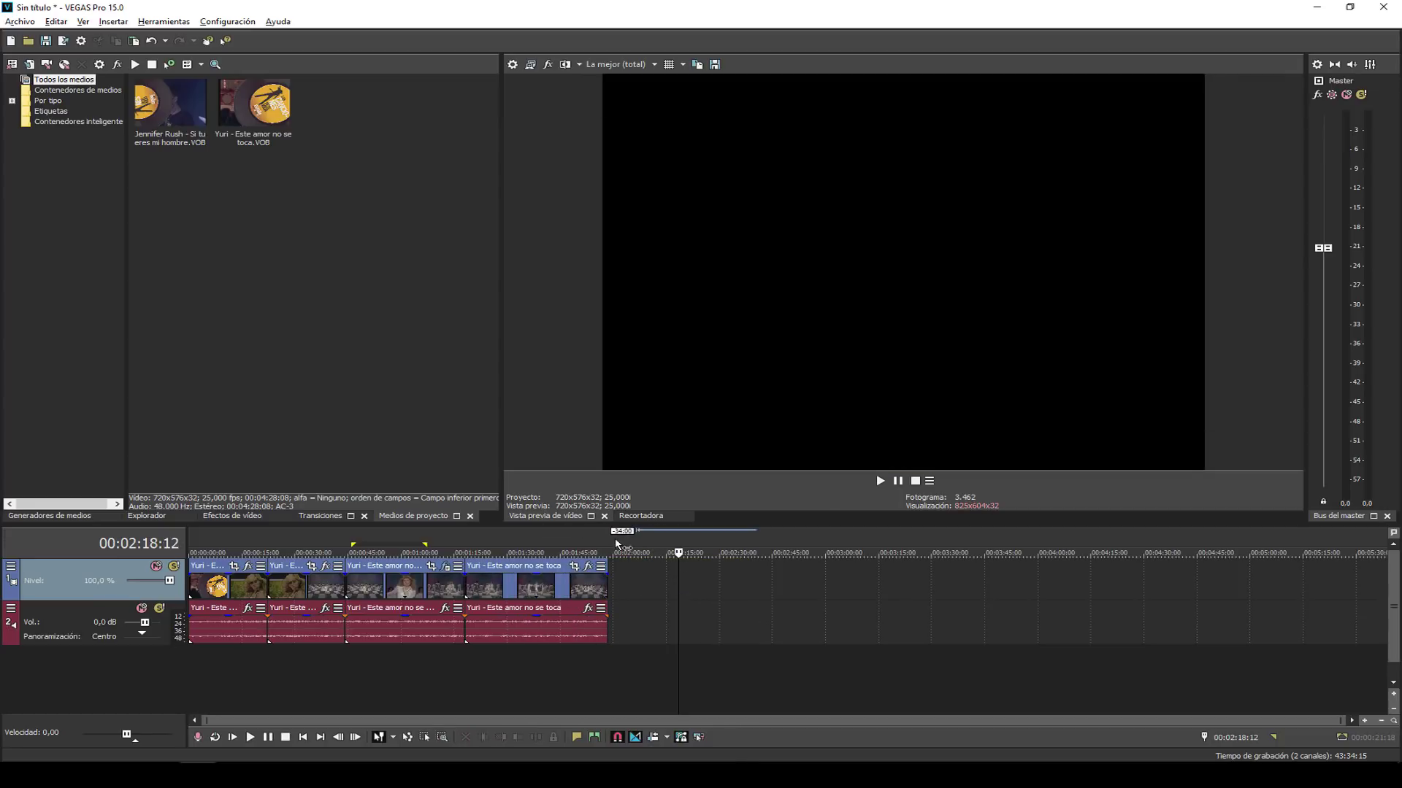
click(615, 562)
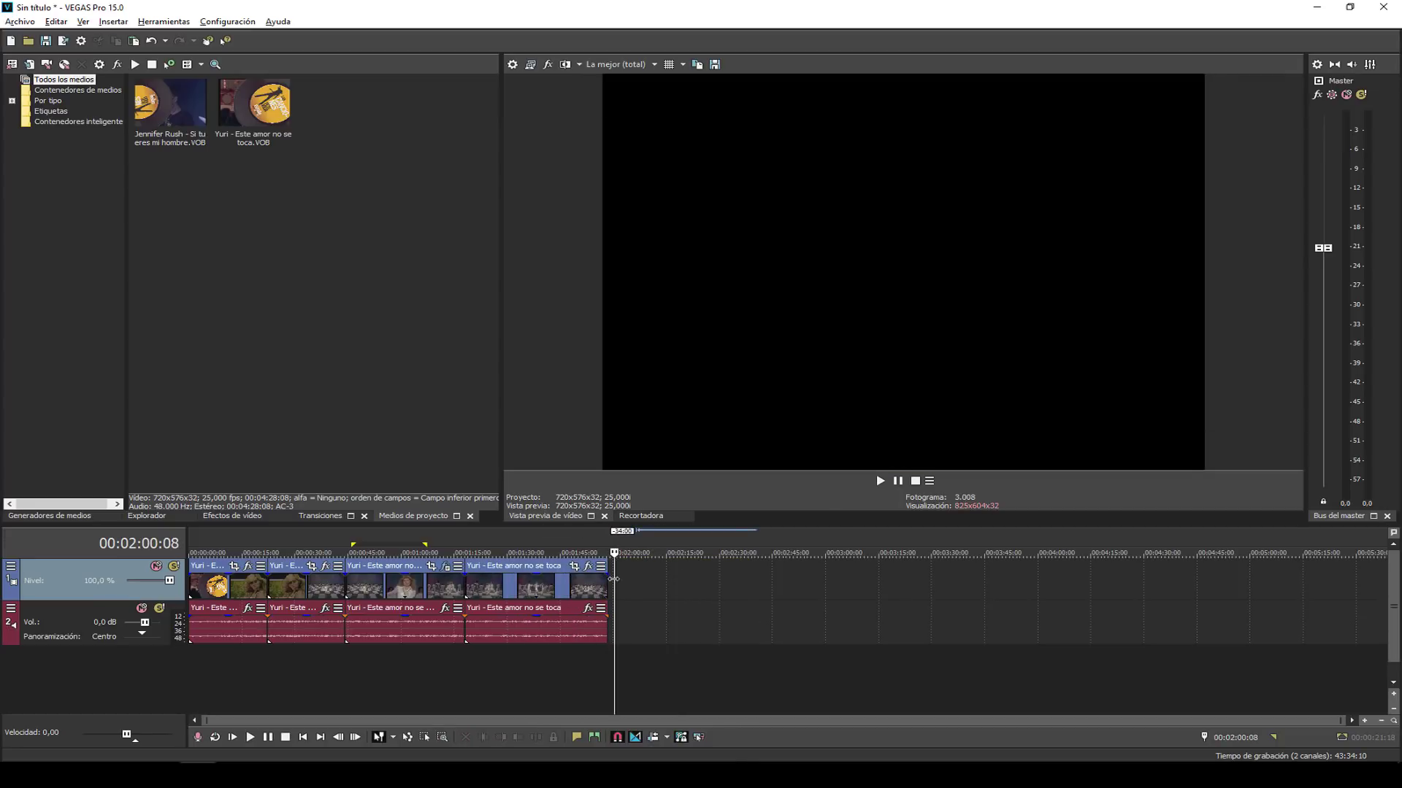
key(ctrl+v)
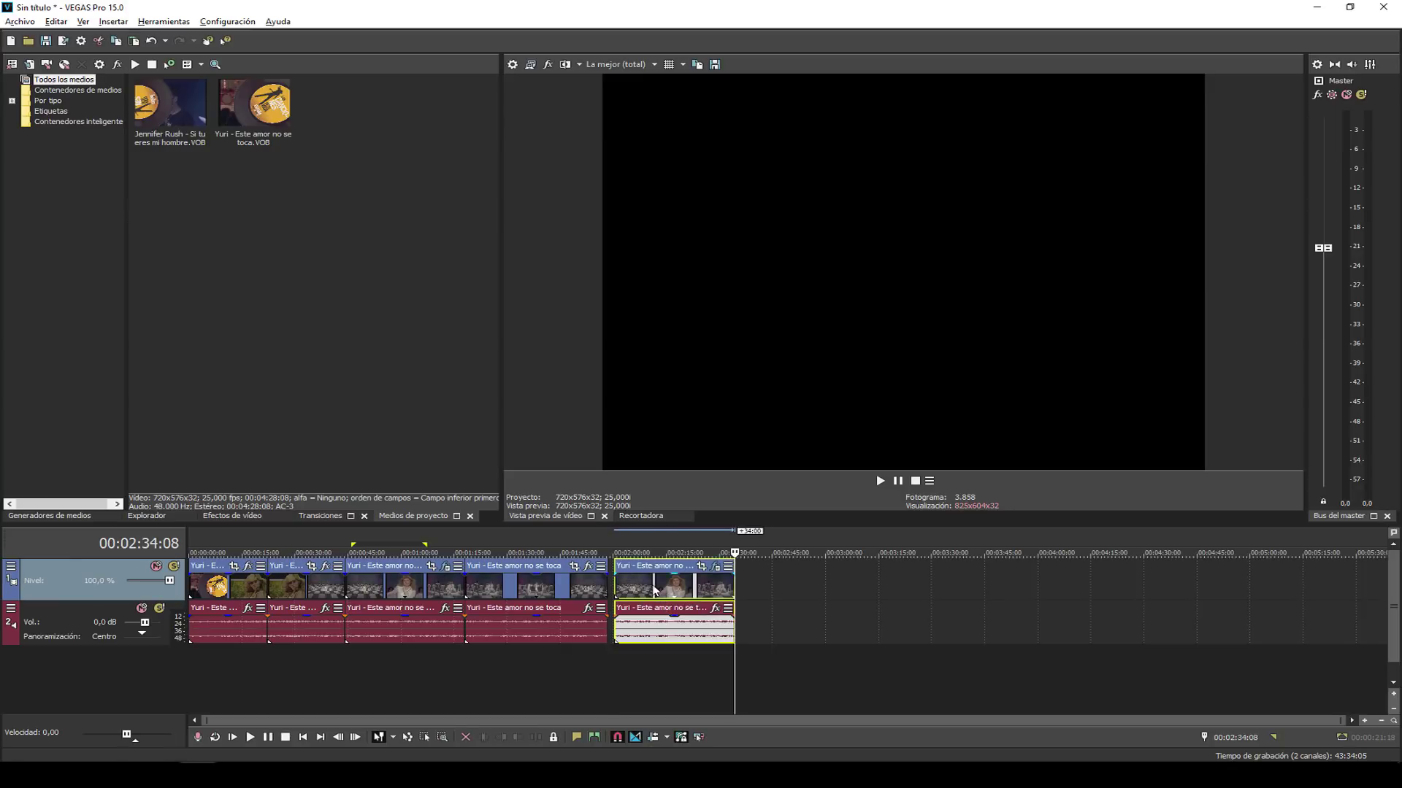
key(space)
key(Delete)
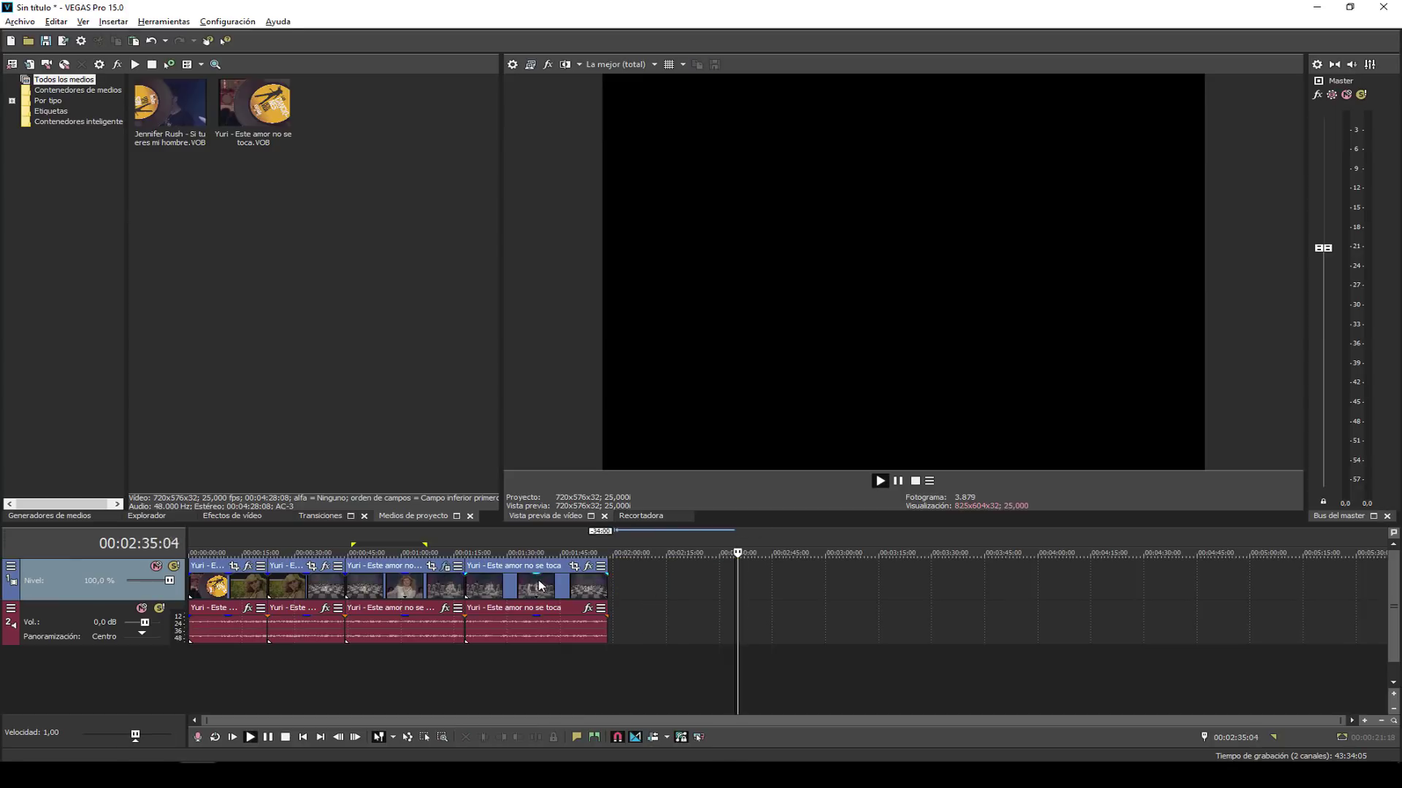
Paste the copied clip's event attributes onto the clip starting at 00:01:18:03 and undo the extra event paste.
click(538, 584)
click(414, 584)
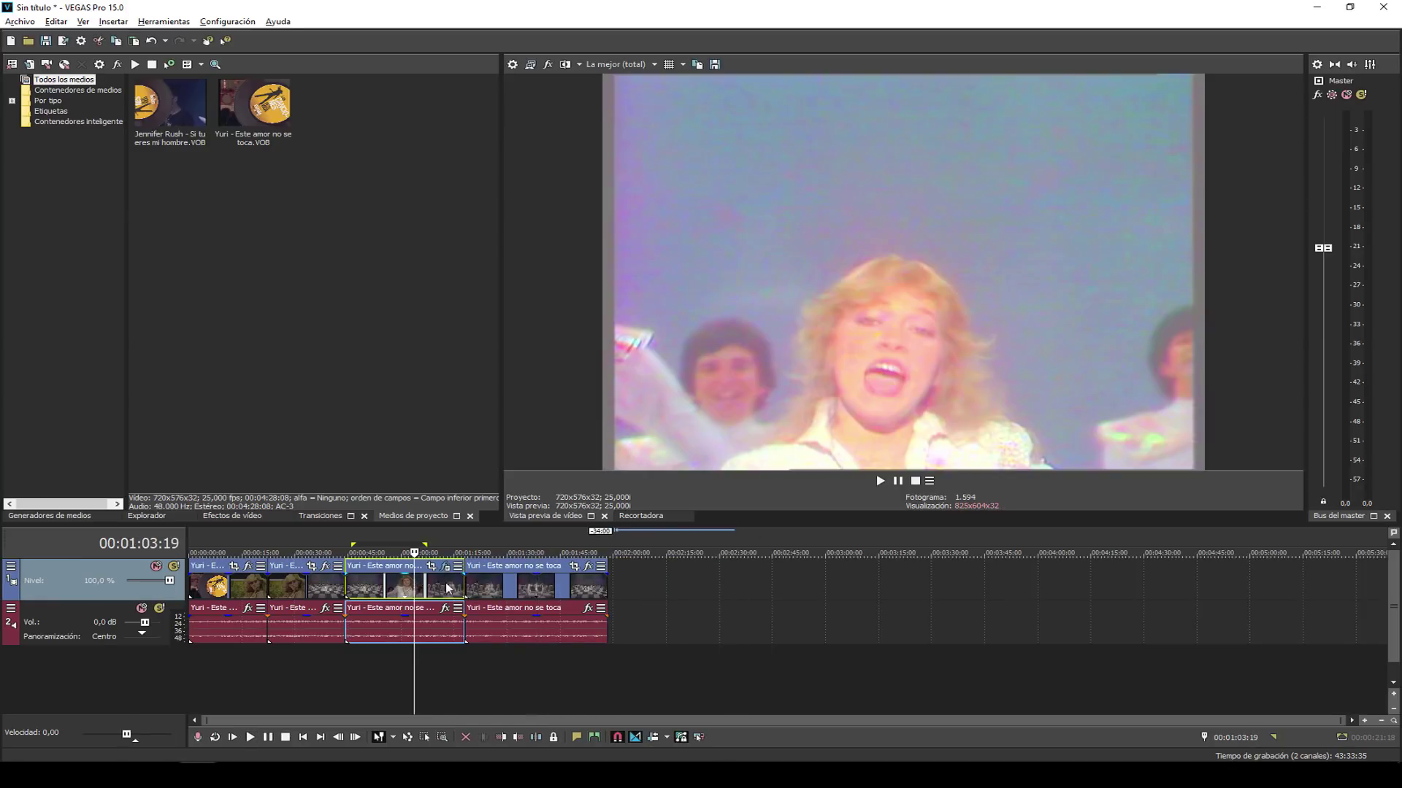
click(515, 584)
click(406, 588)
click(512, 584)
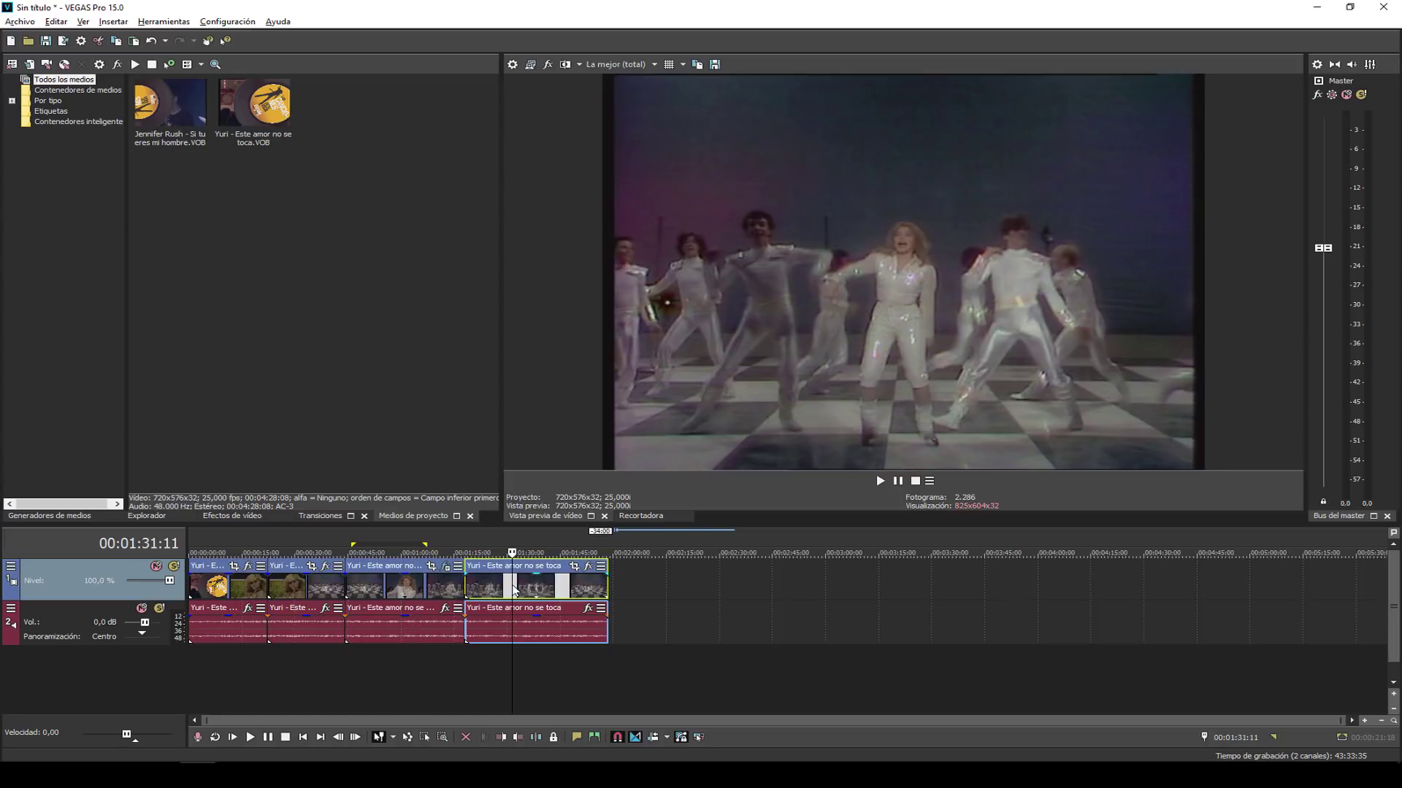
click(56, 21)
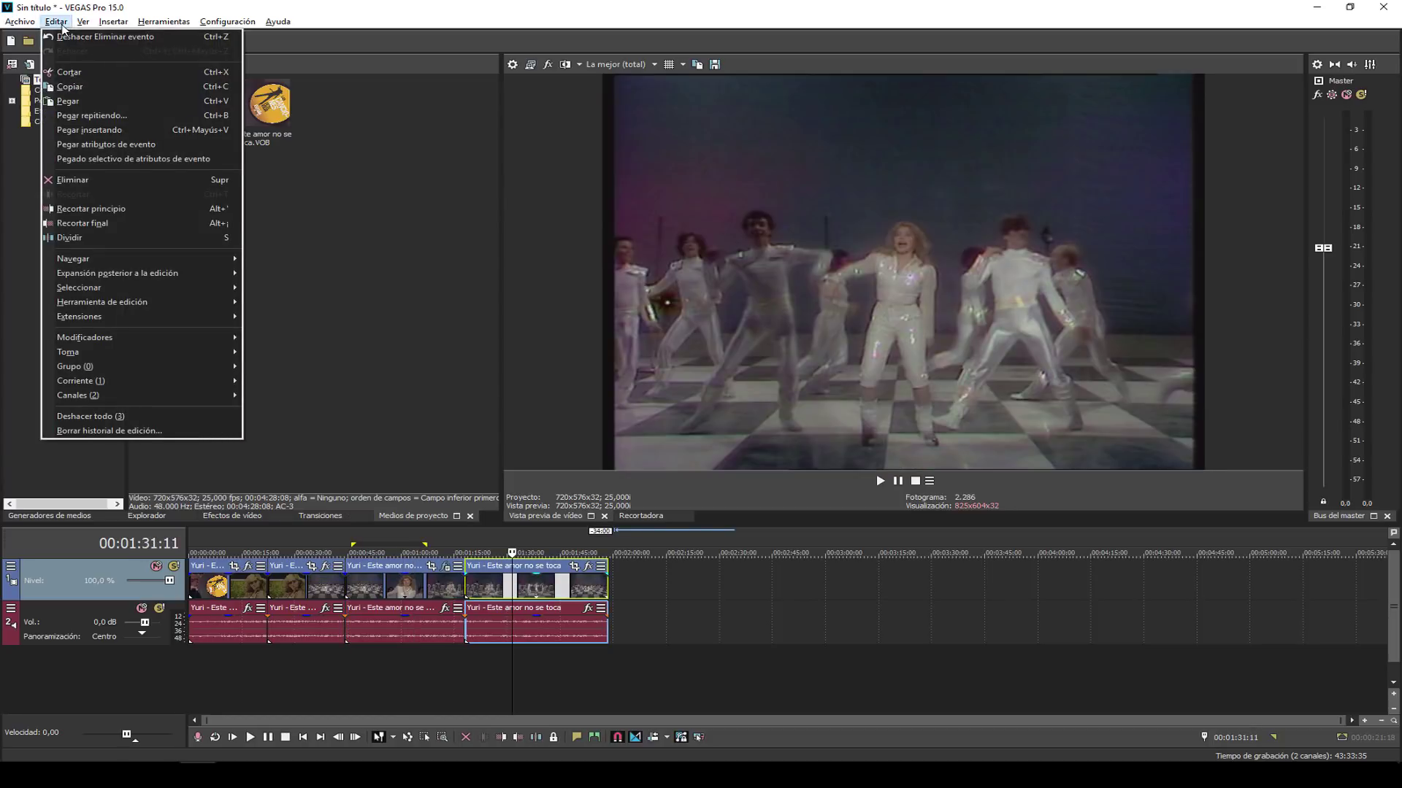
click(121, 145)
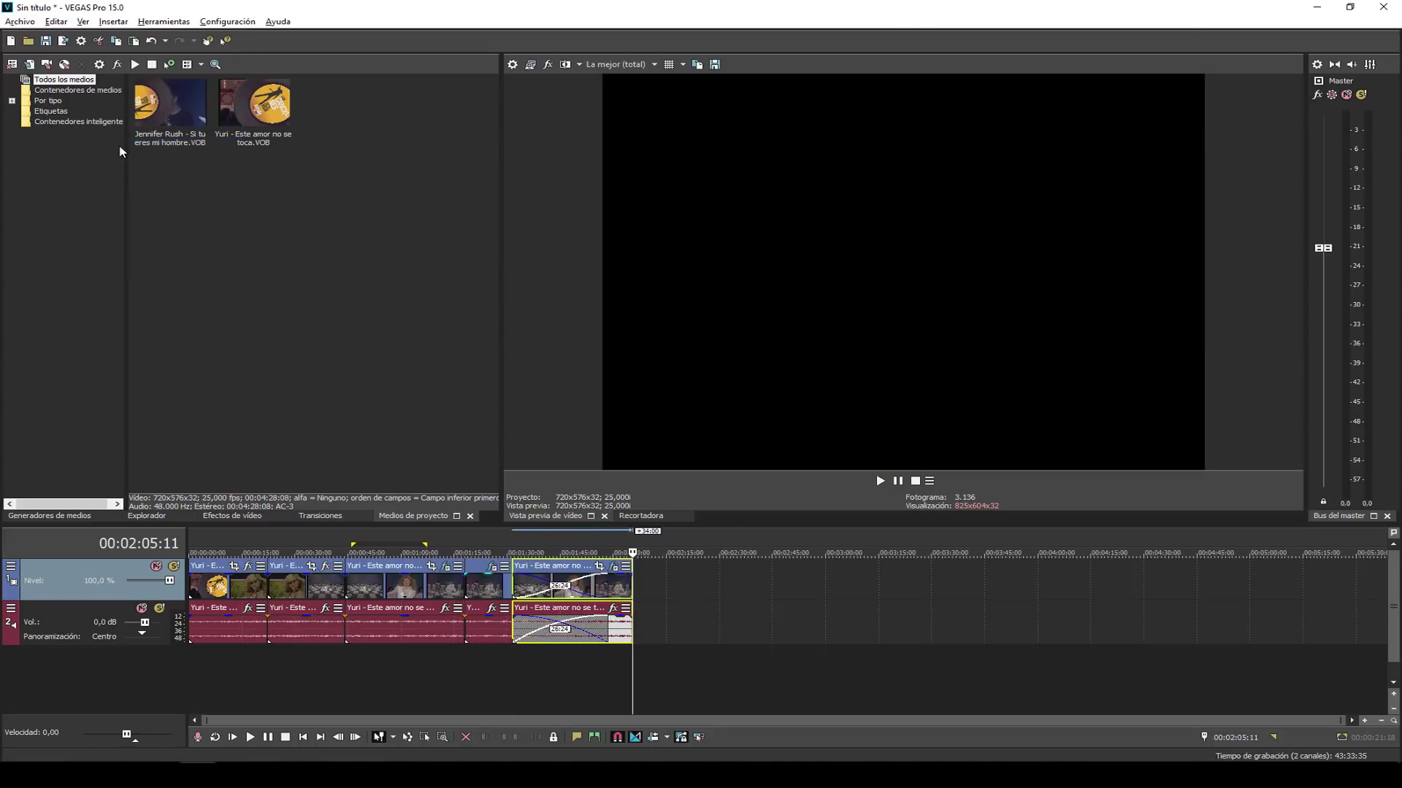
click(59, 23)
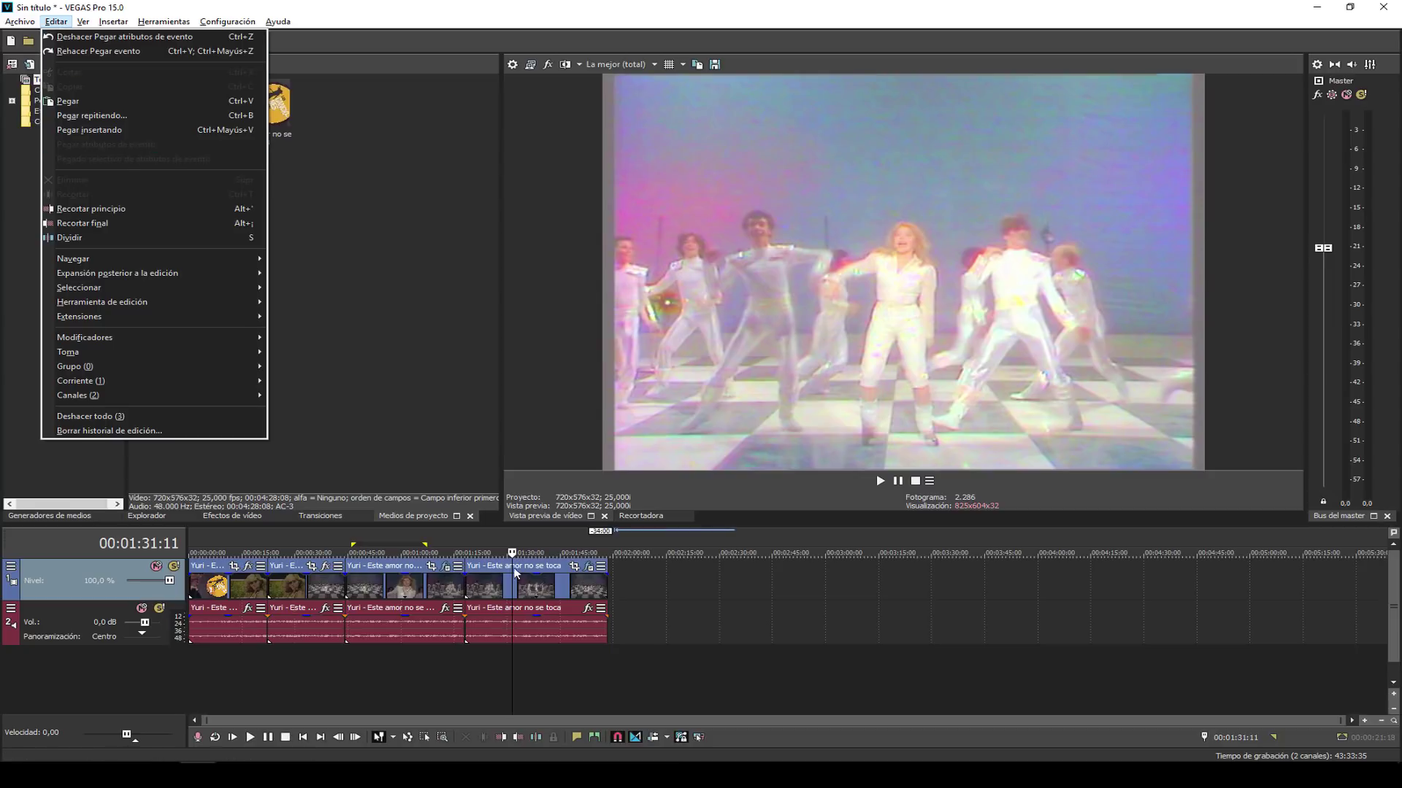
Compare the two colour-corrected clips, examine the selective event attribute paste options for the last clip, and cancel.
click(411, 576)
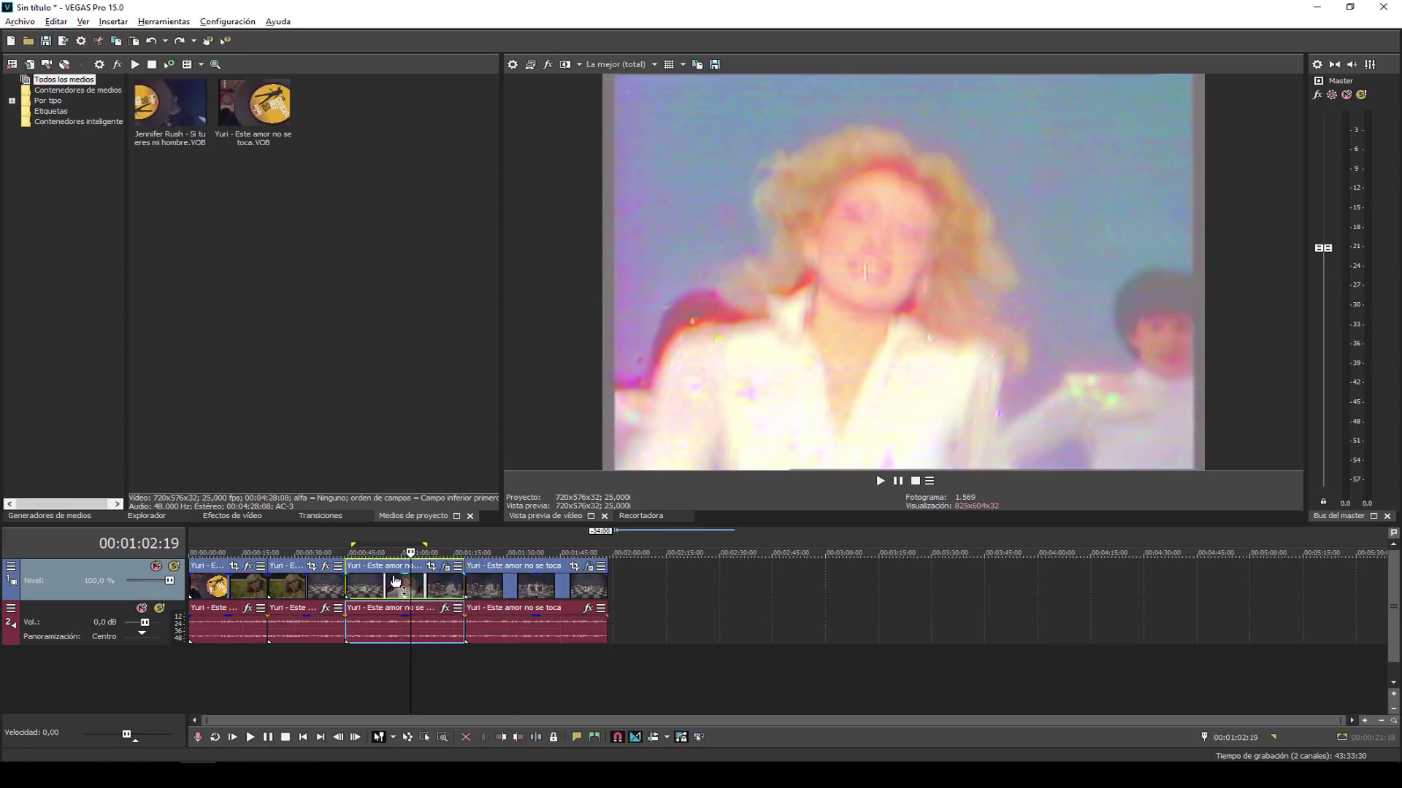
click(503, 603)
click(56, 21)
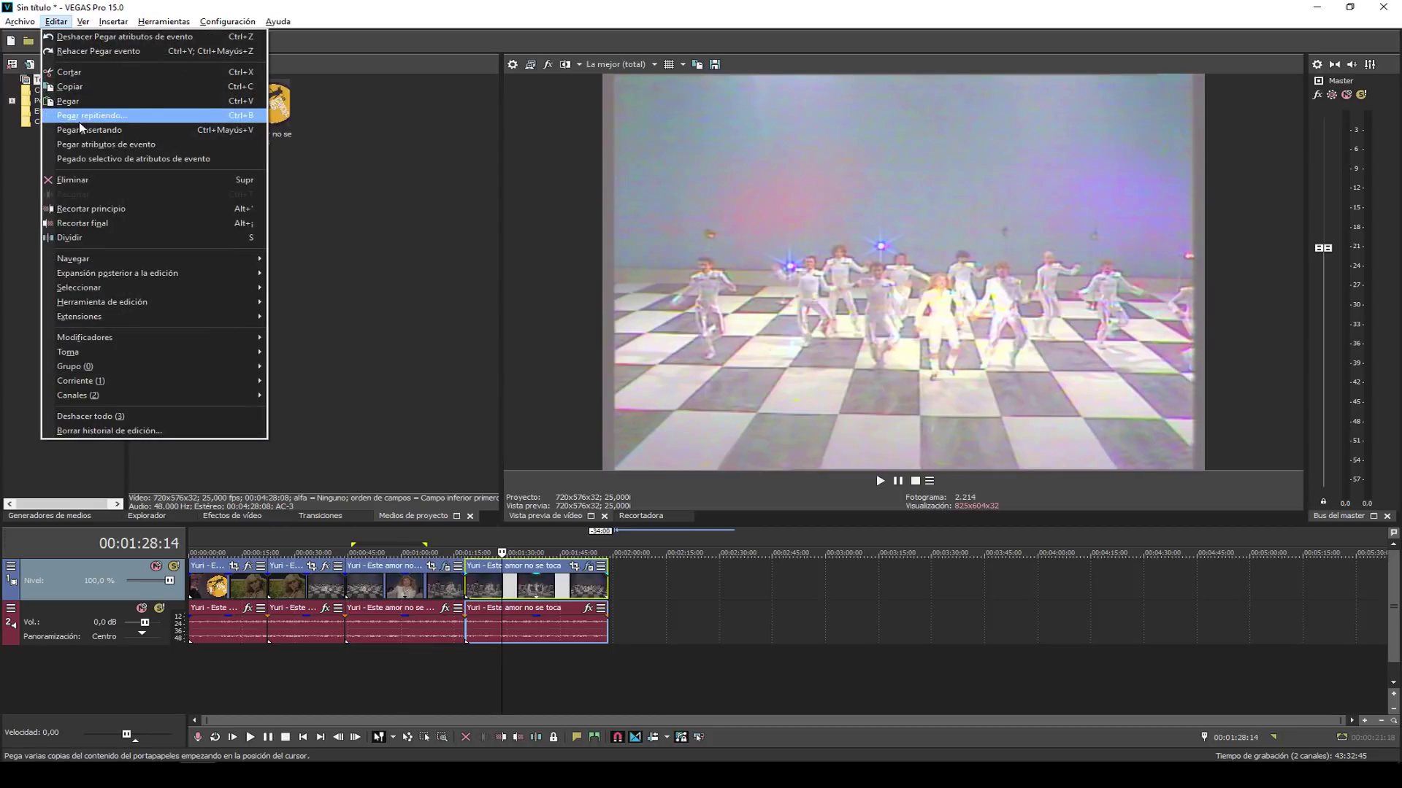
click(93, 158)
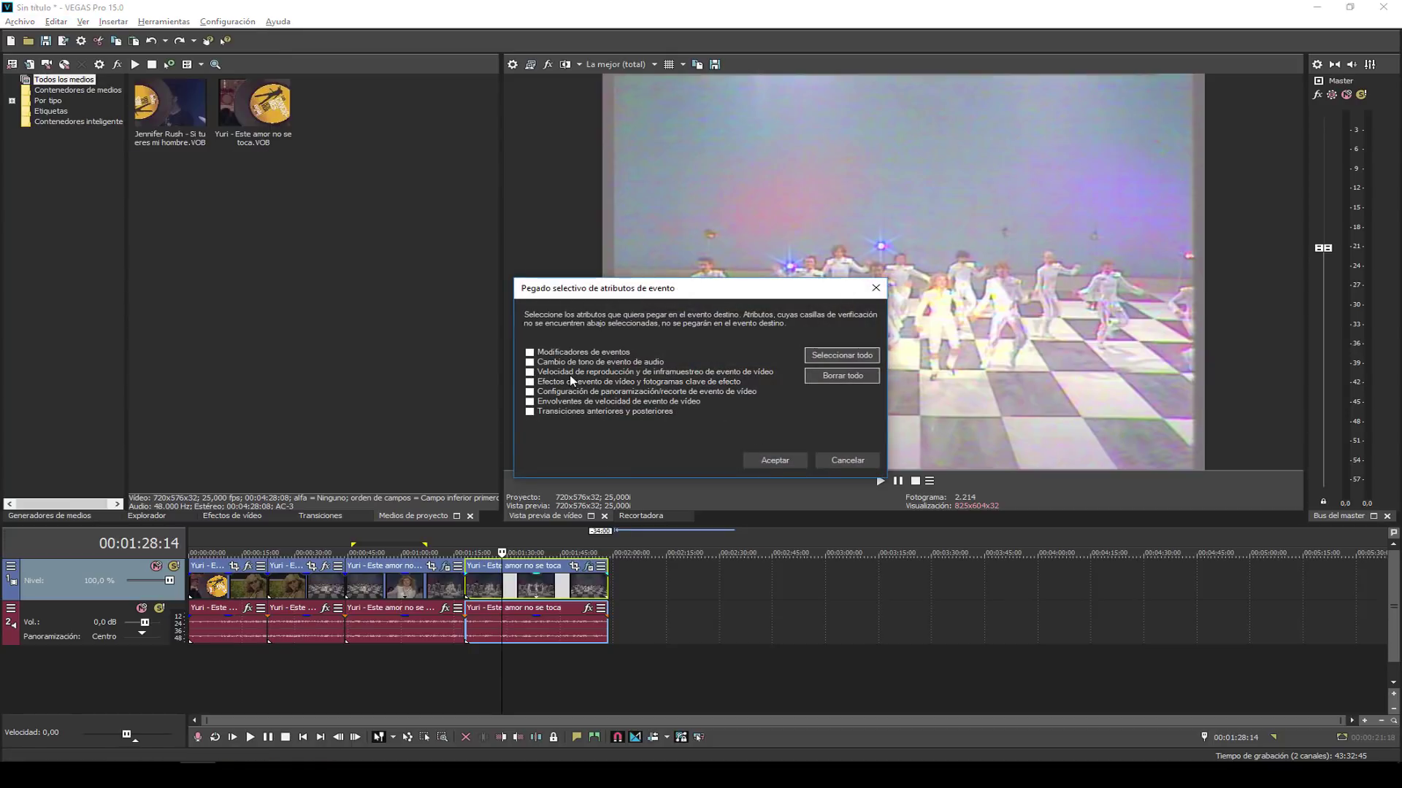
click(840, 461)
Paste the event attributes onto the last clip again and move the extra pasted copy into the empty space after it.
click(55, 21)
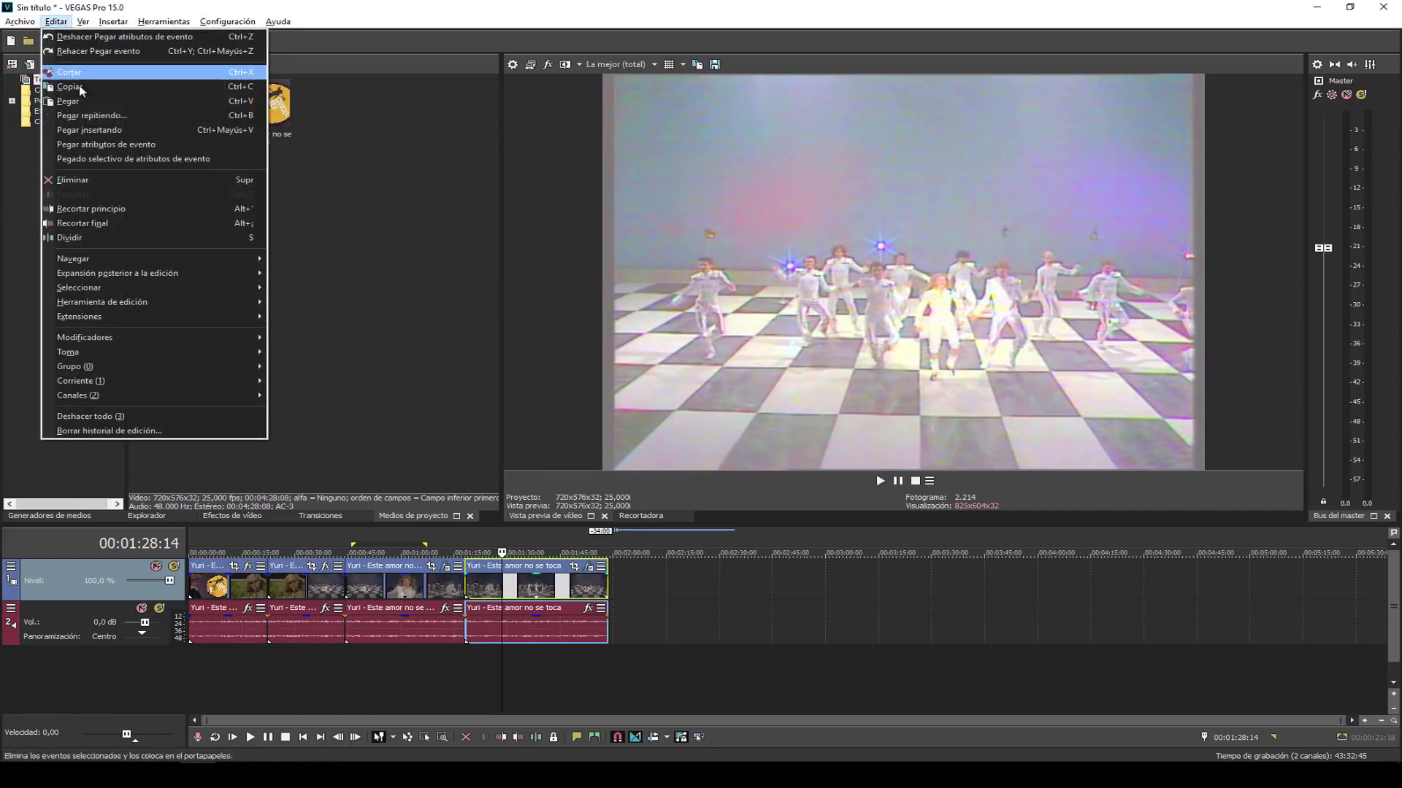
click(93, 145)
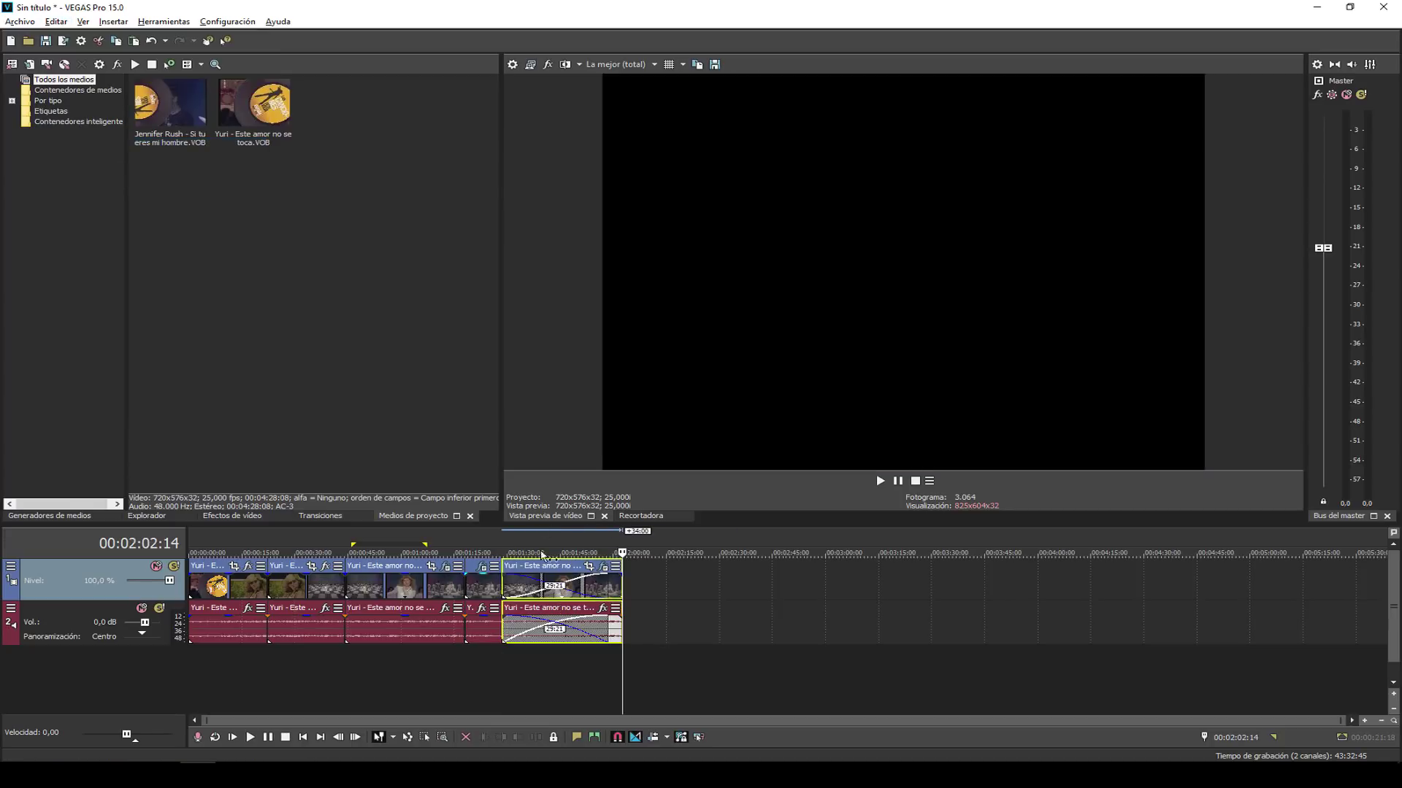
drag(572, 584, 701, 586)
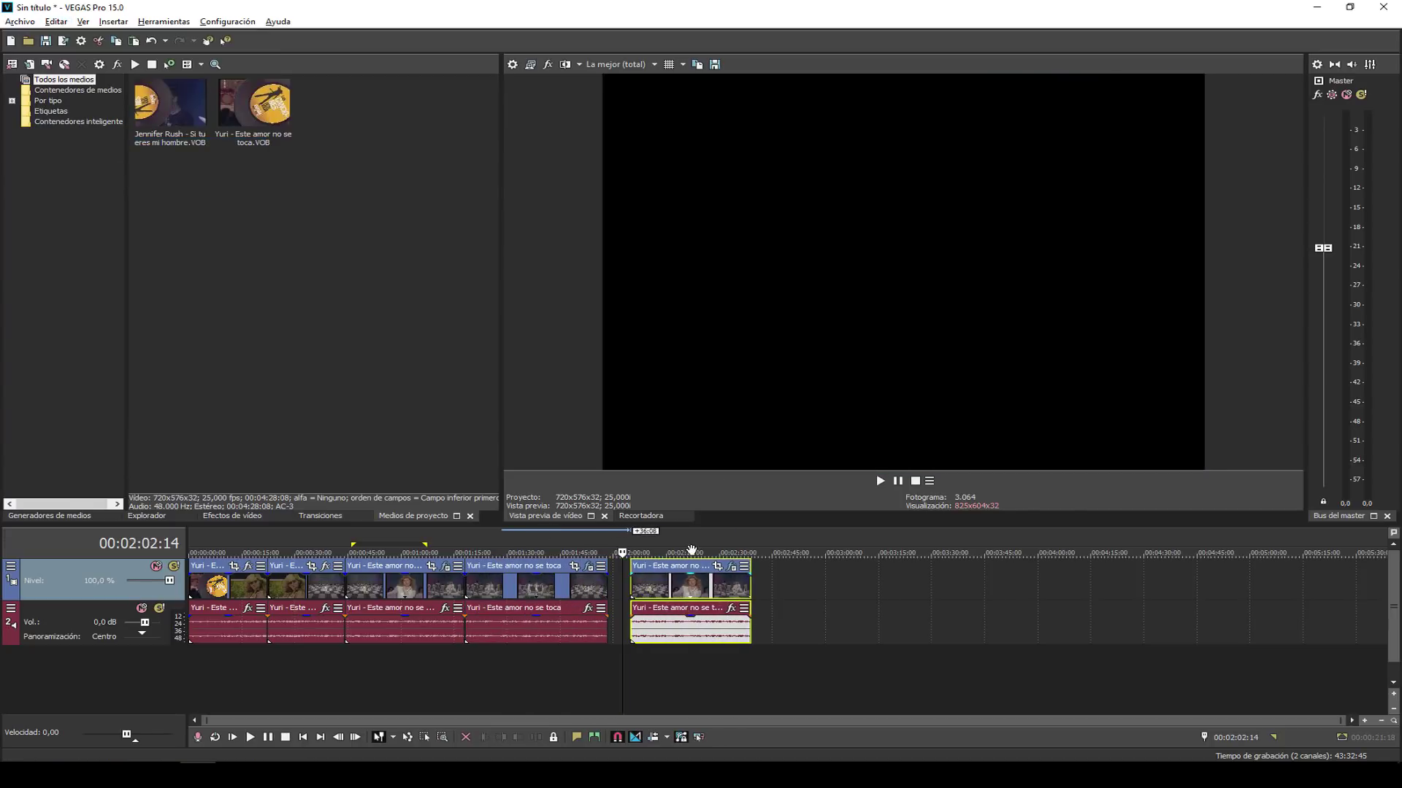
click(691, 551)
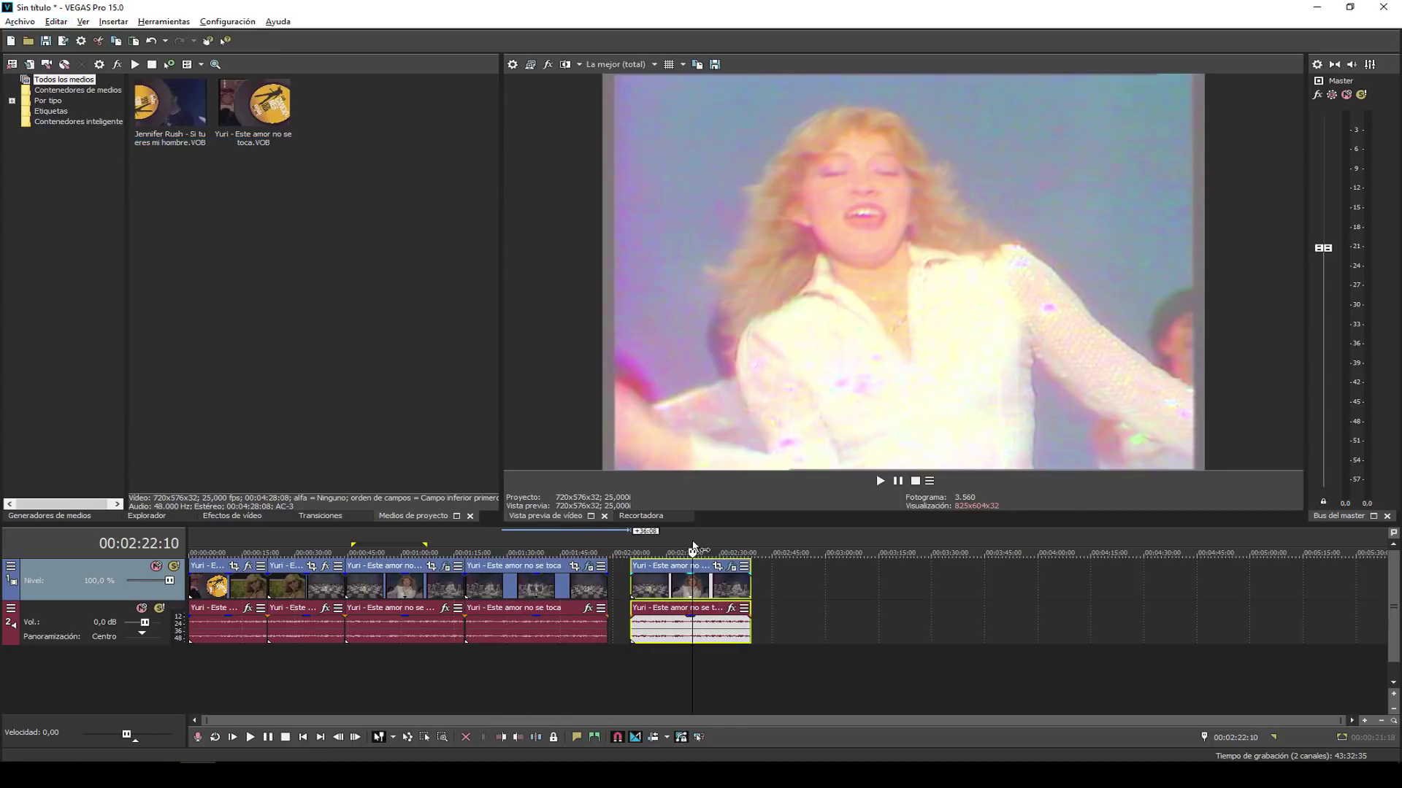
click(549, 588)
click(658, 589)
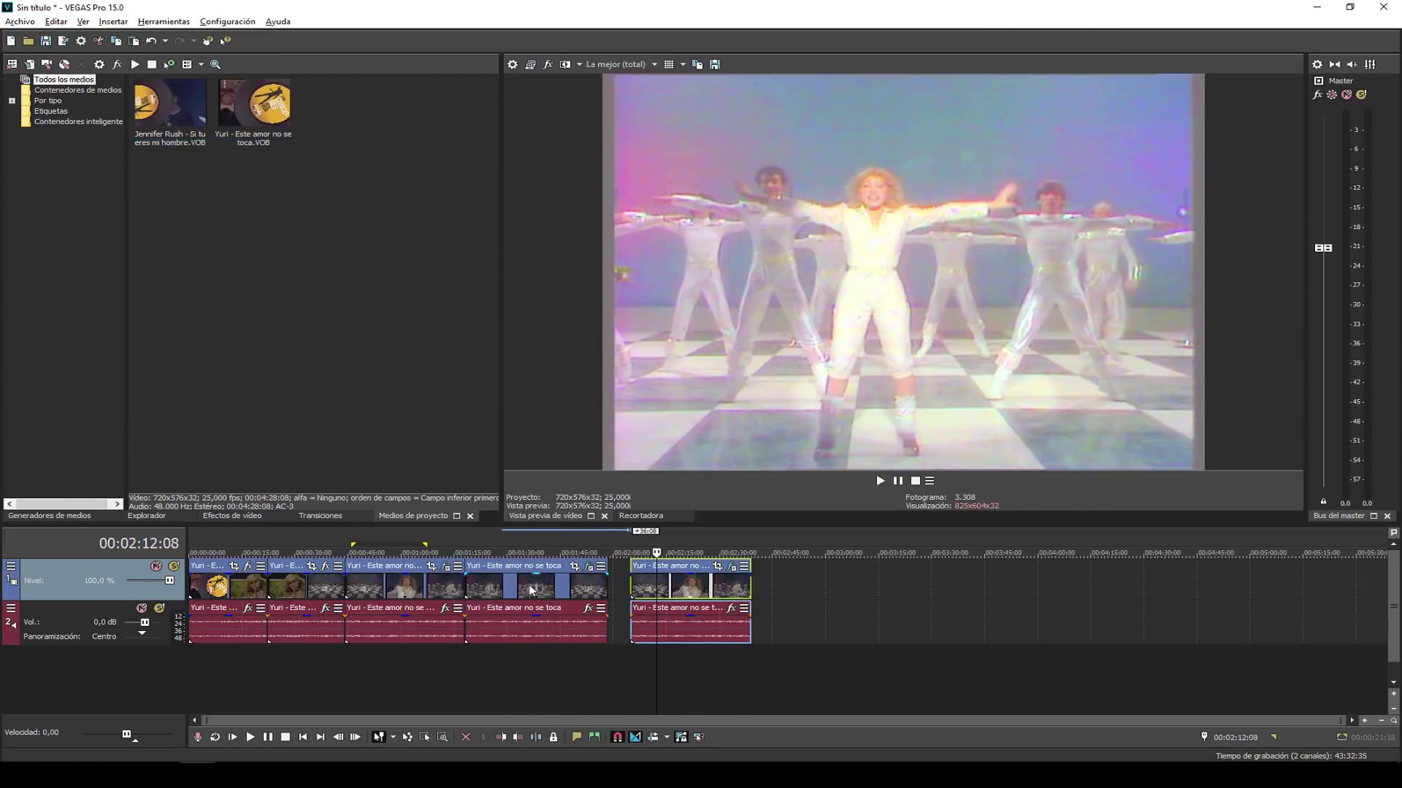
click(533, 590)
click(422, 585)
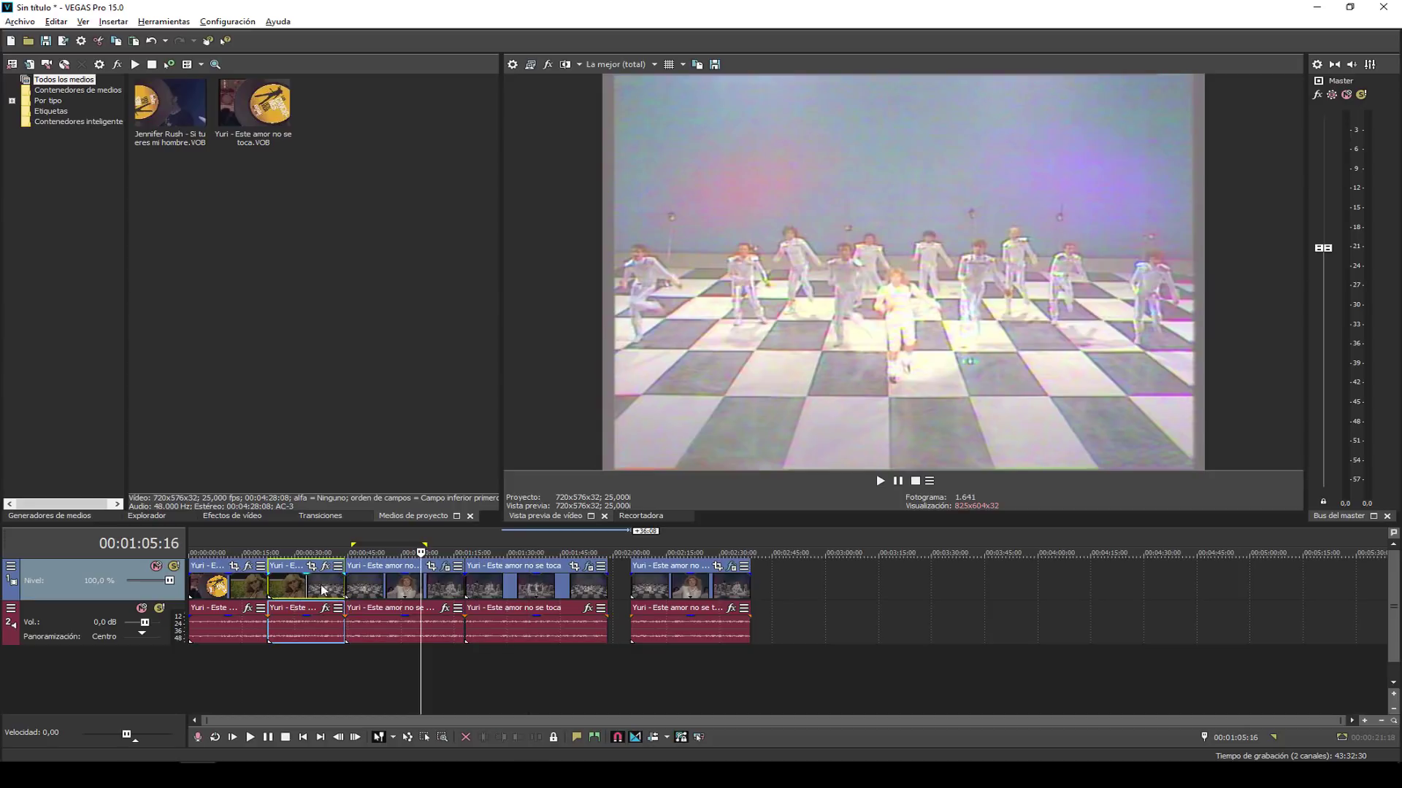
Delete the extra pasted copy and the clip starting at 00:01:18:03.
click(644, 593)
key(Delete)
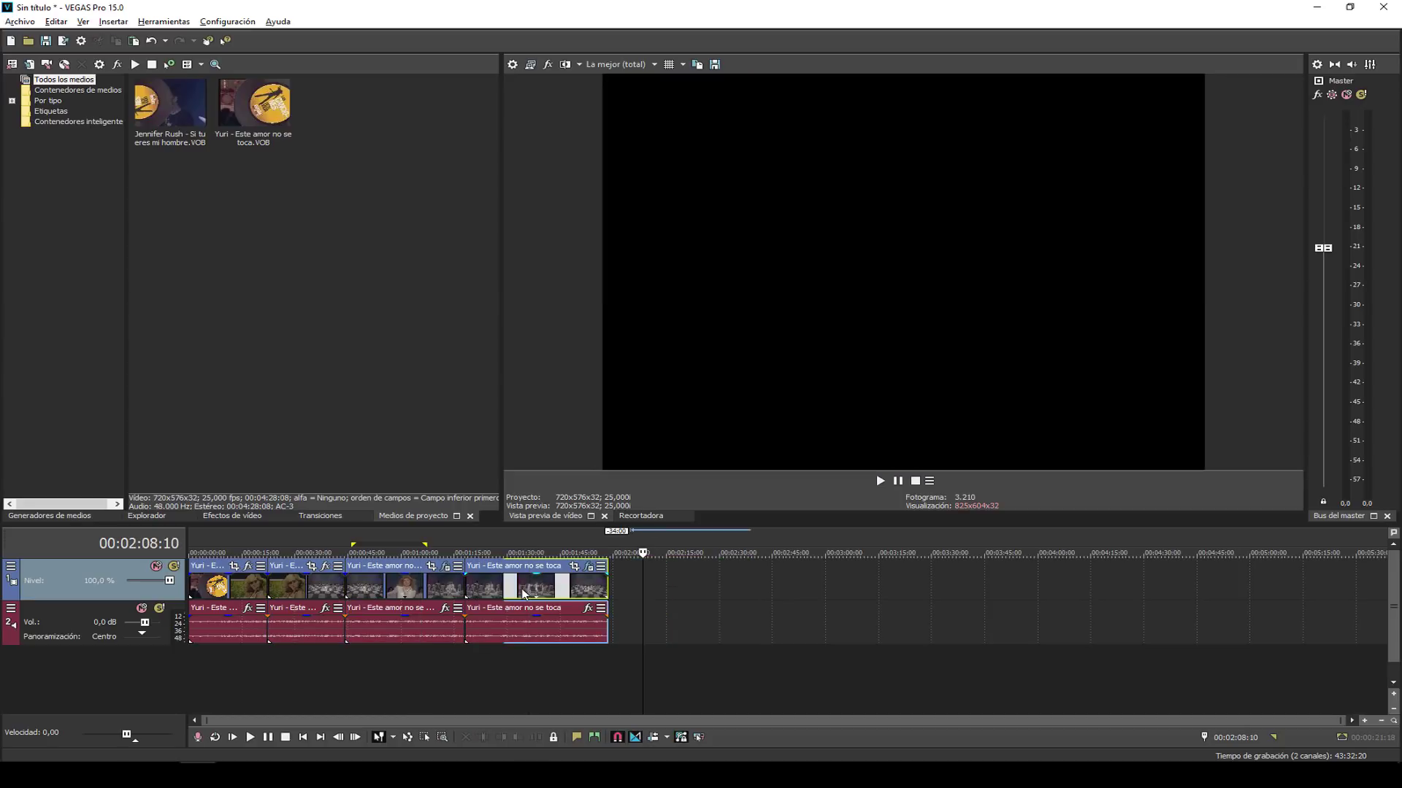
click(526, 592)
key(Delete)
Place a copy of the second clip with its audio after the last clip, leaving a small gap.
click(418, 588)
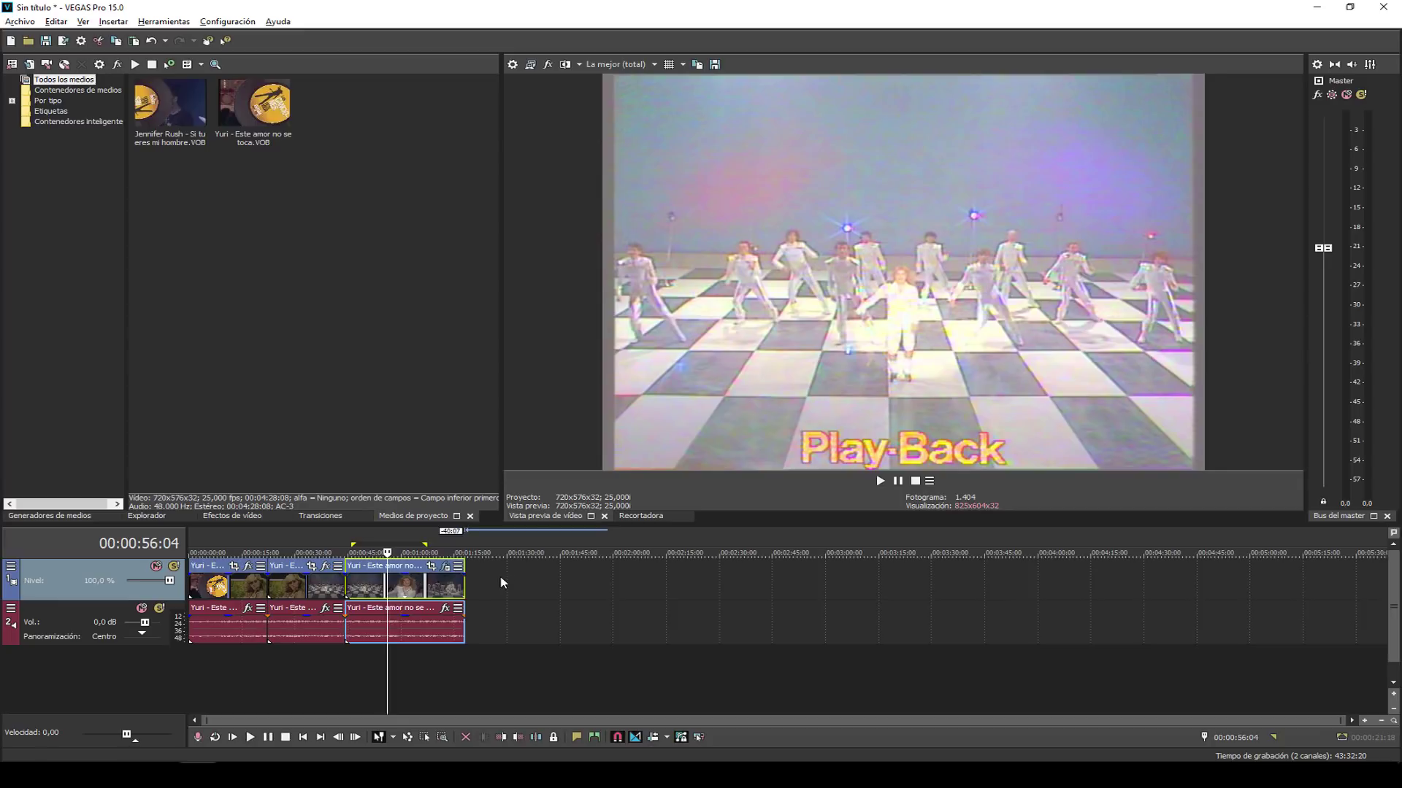
click(501, 582)
click(401, 584)
click(324, 584)
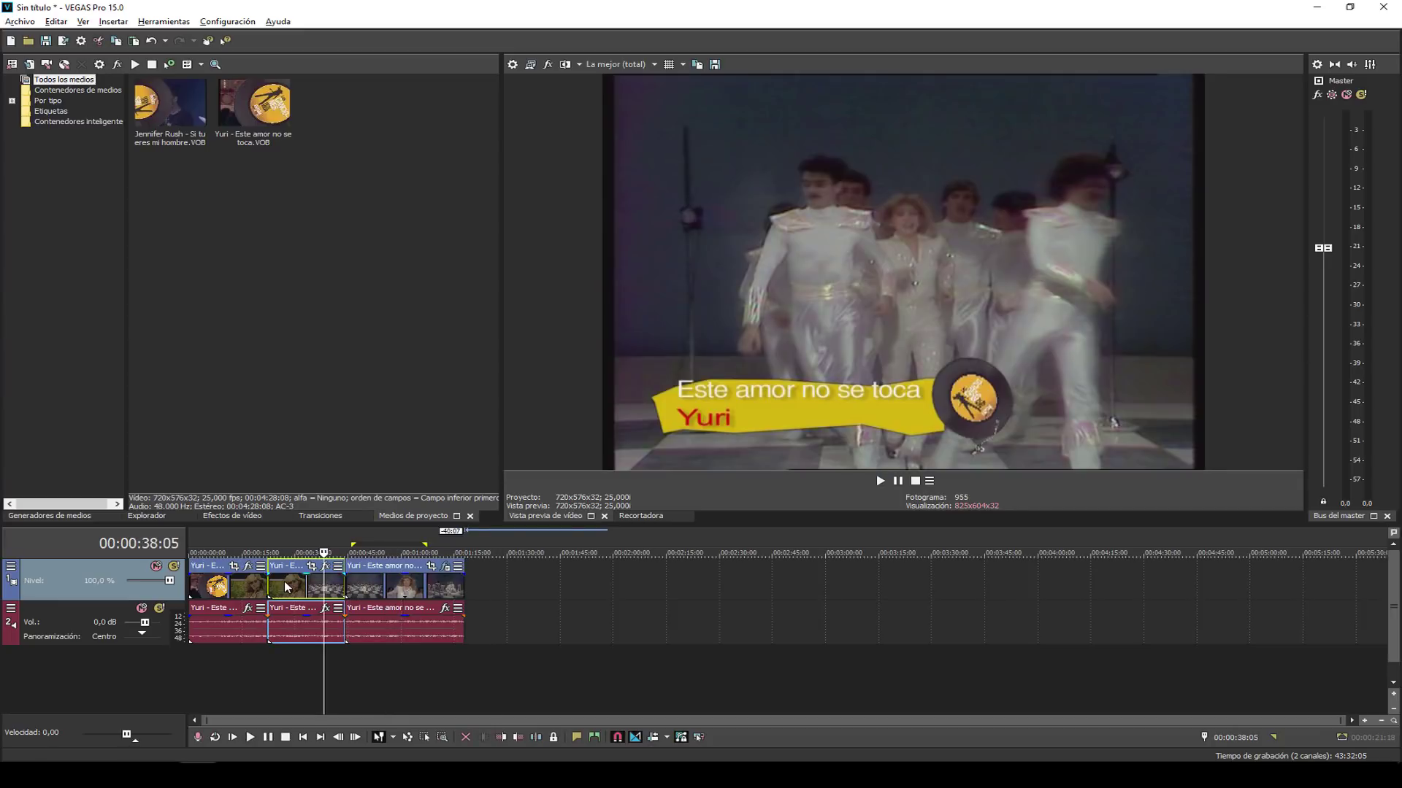
drag(283, 581, 497, 583)
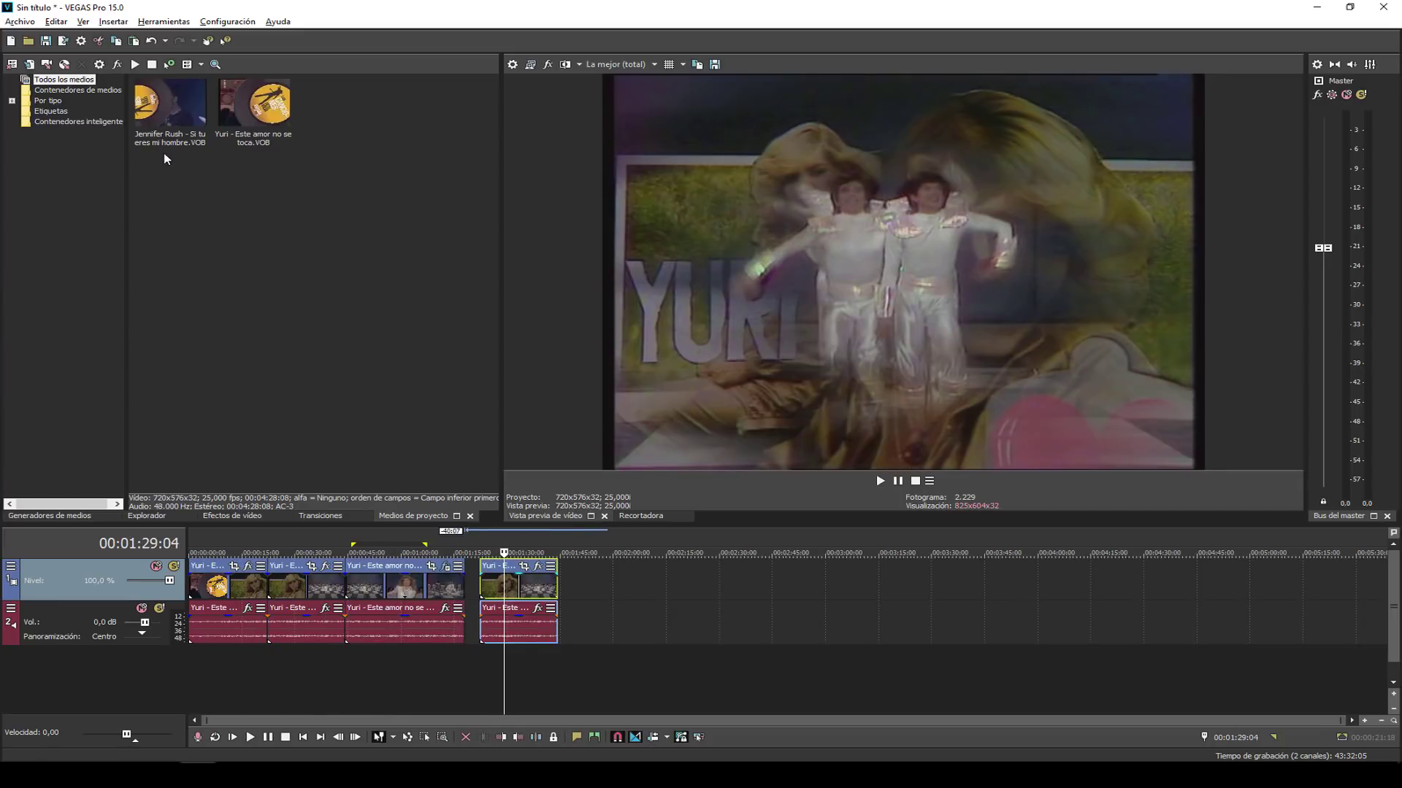
Paste the event attributes onto the last clip, then move the extra pasted copy off it and delete that copy.
click(59, 23)
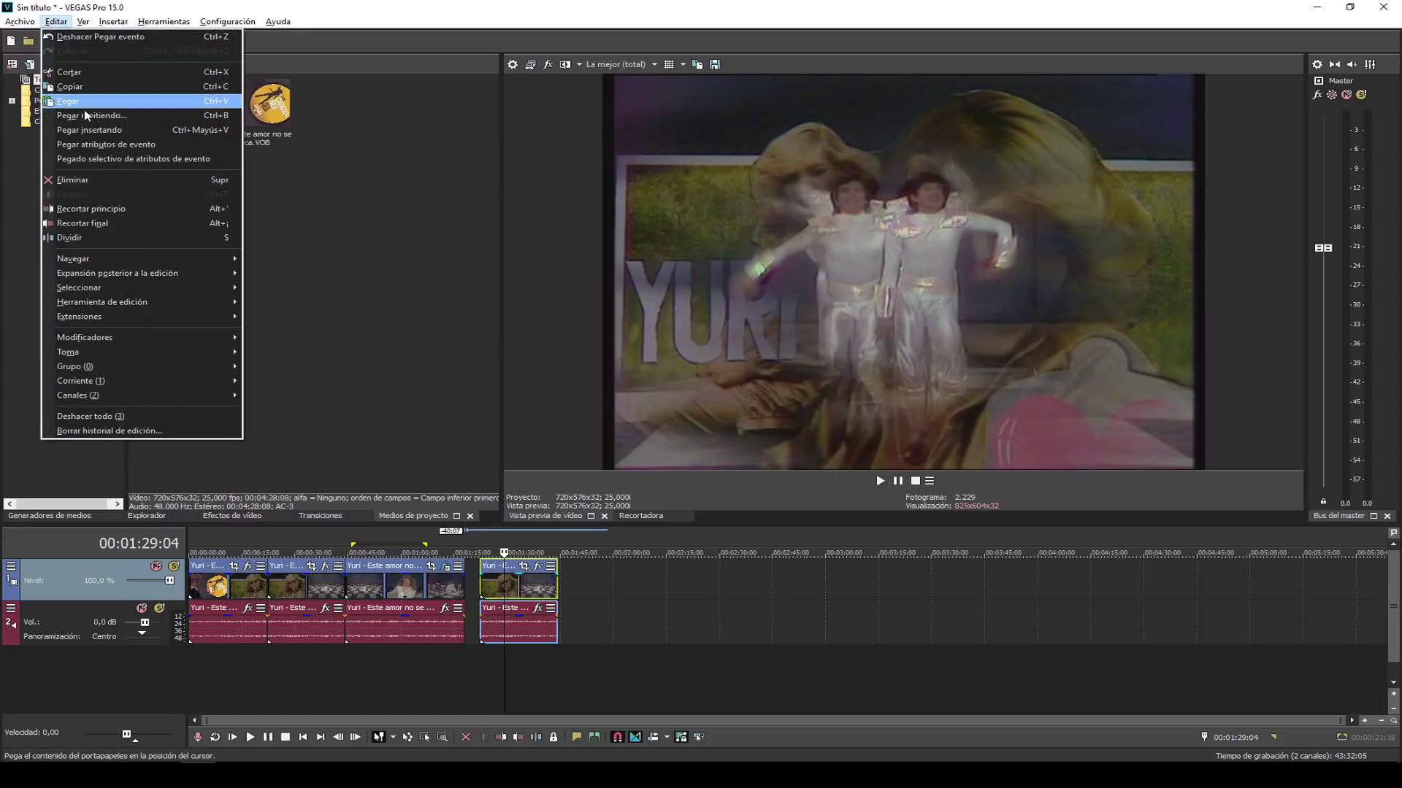
click(84, 144)
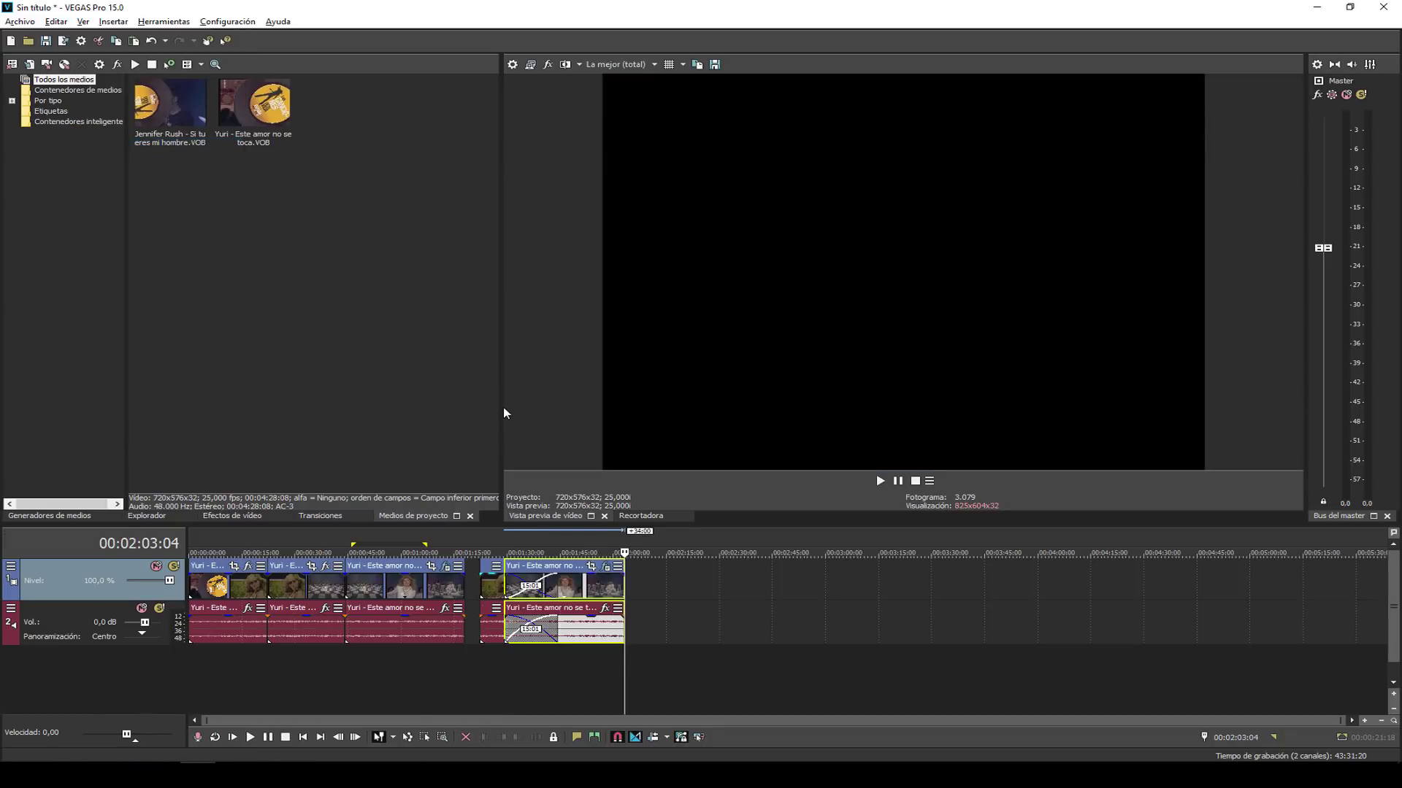
drag(592, 593, 651, 591)
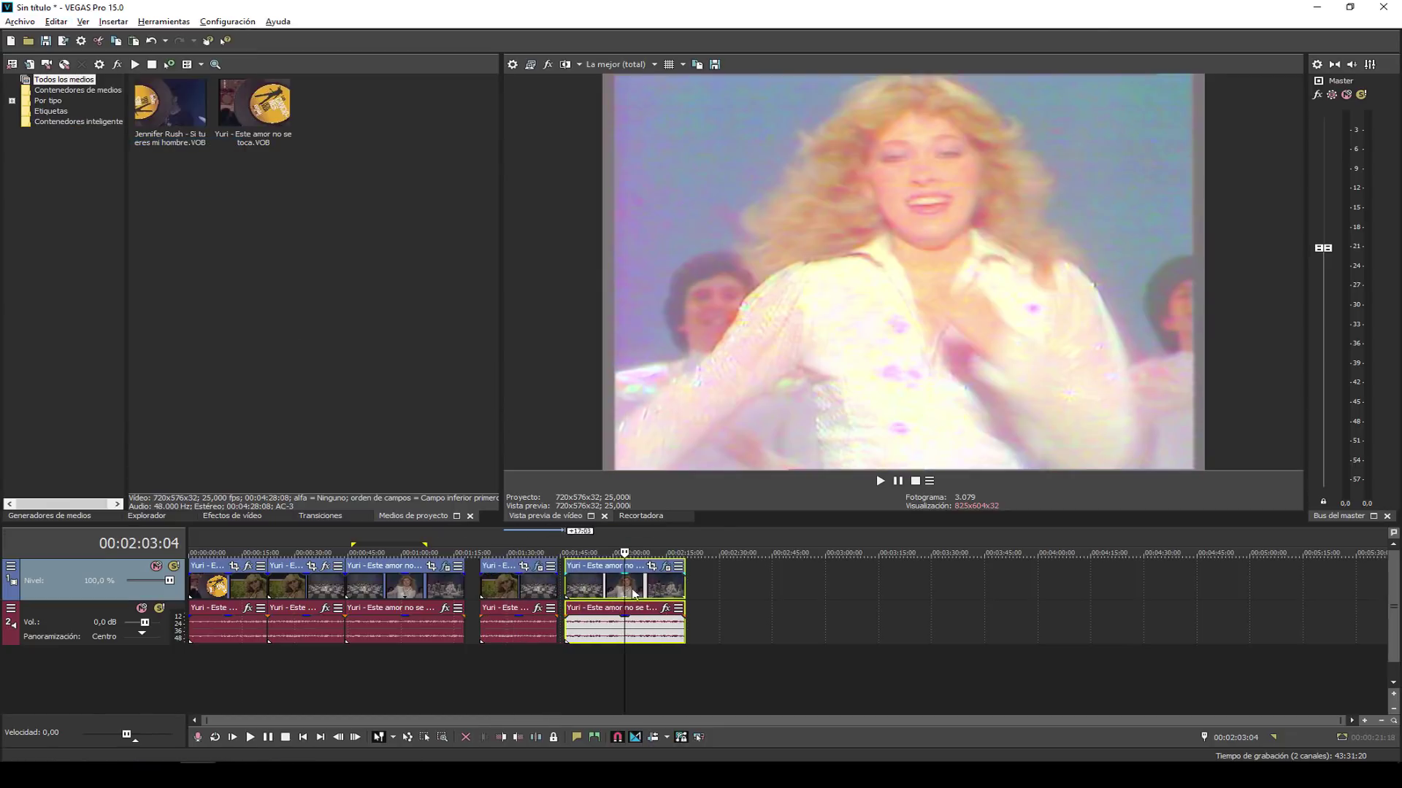
key(Delete)
Paste the copied clip with its audio over the last clip at 00:01:28:24.
click(506, 590)
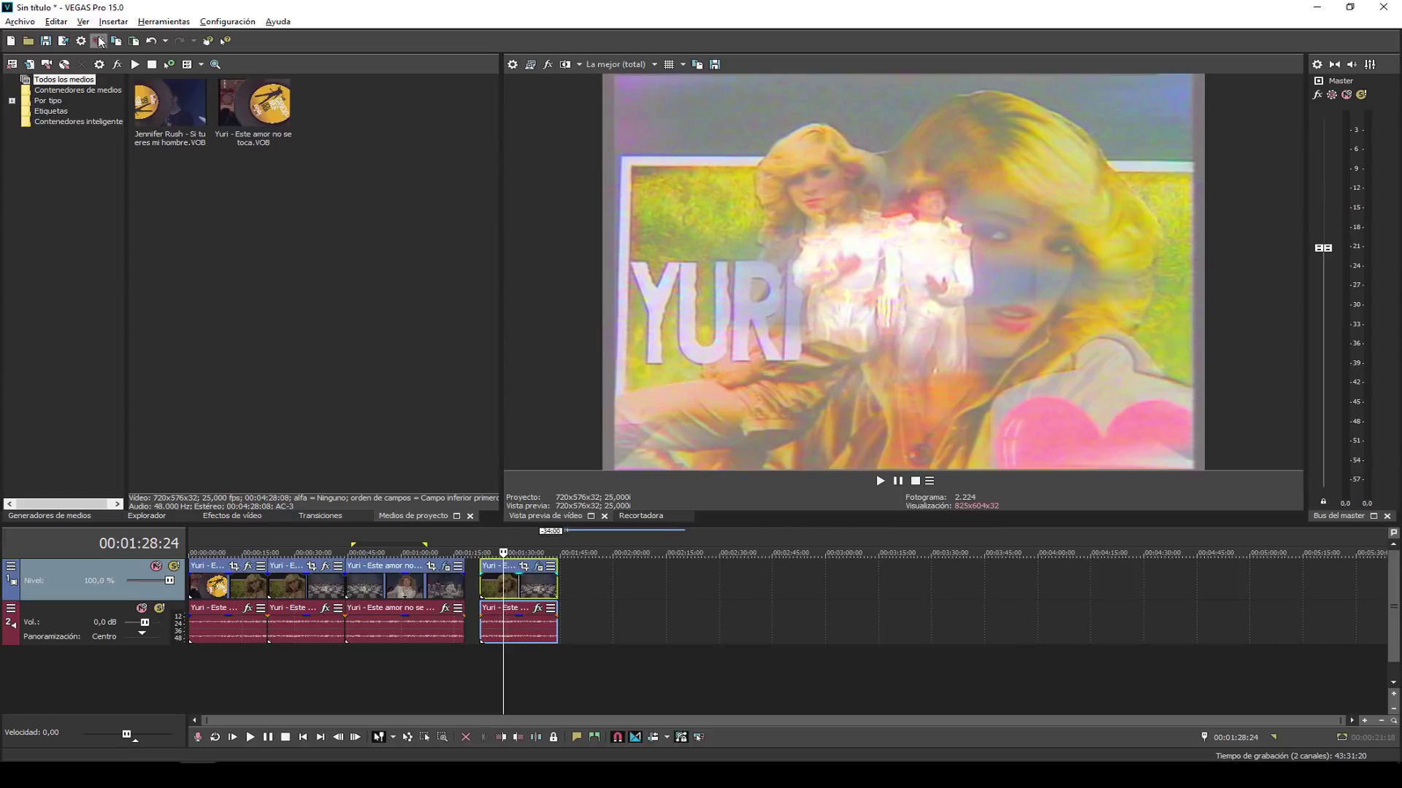
click(55, 22)
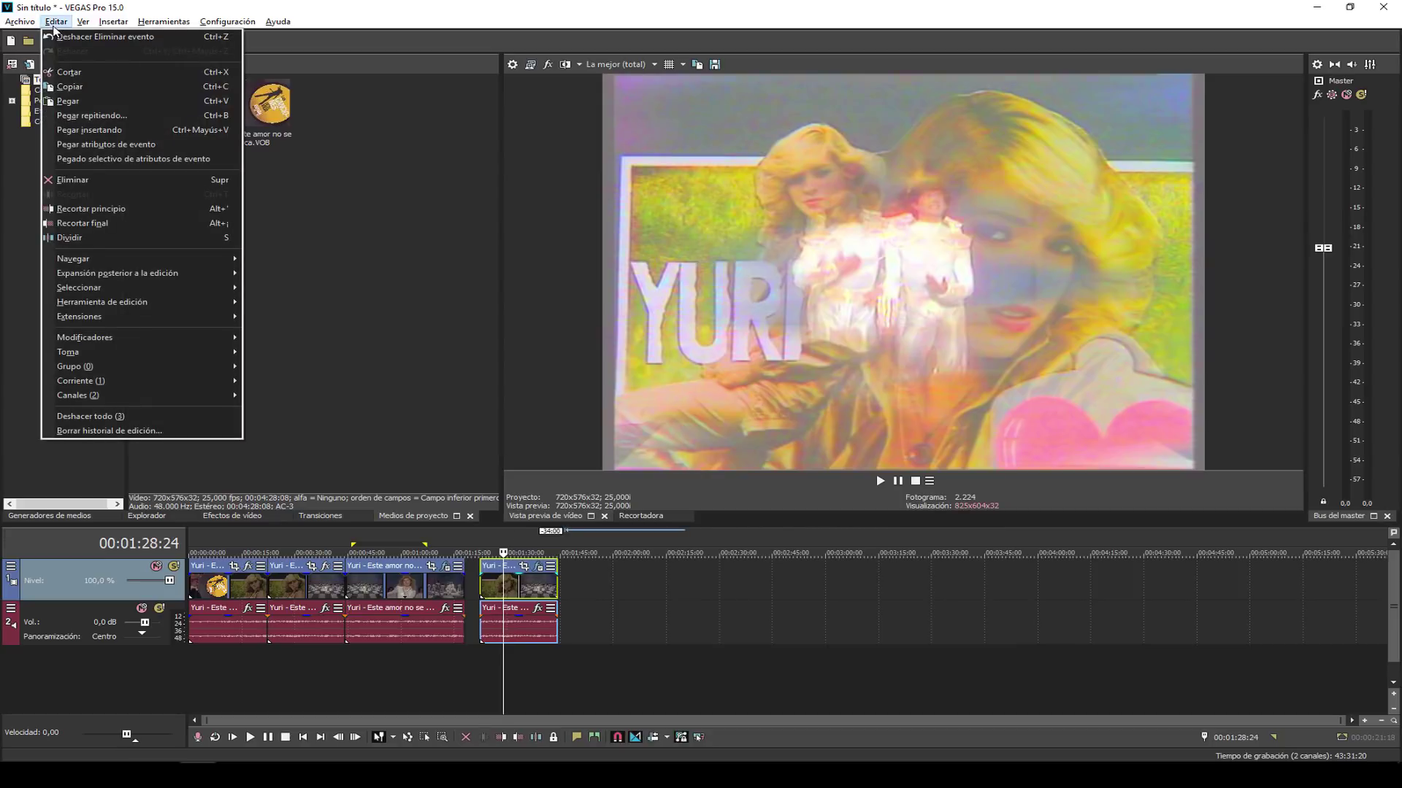
click(84, 136)
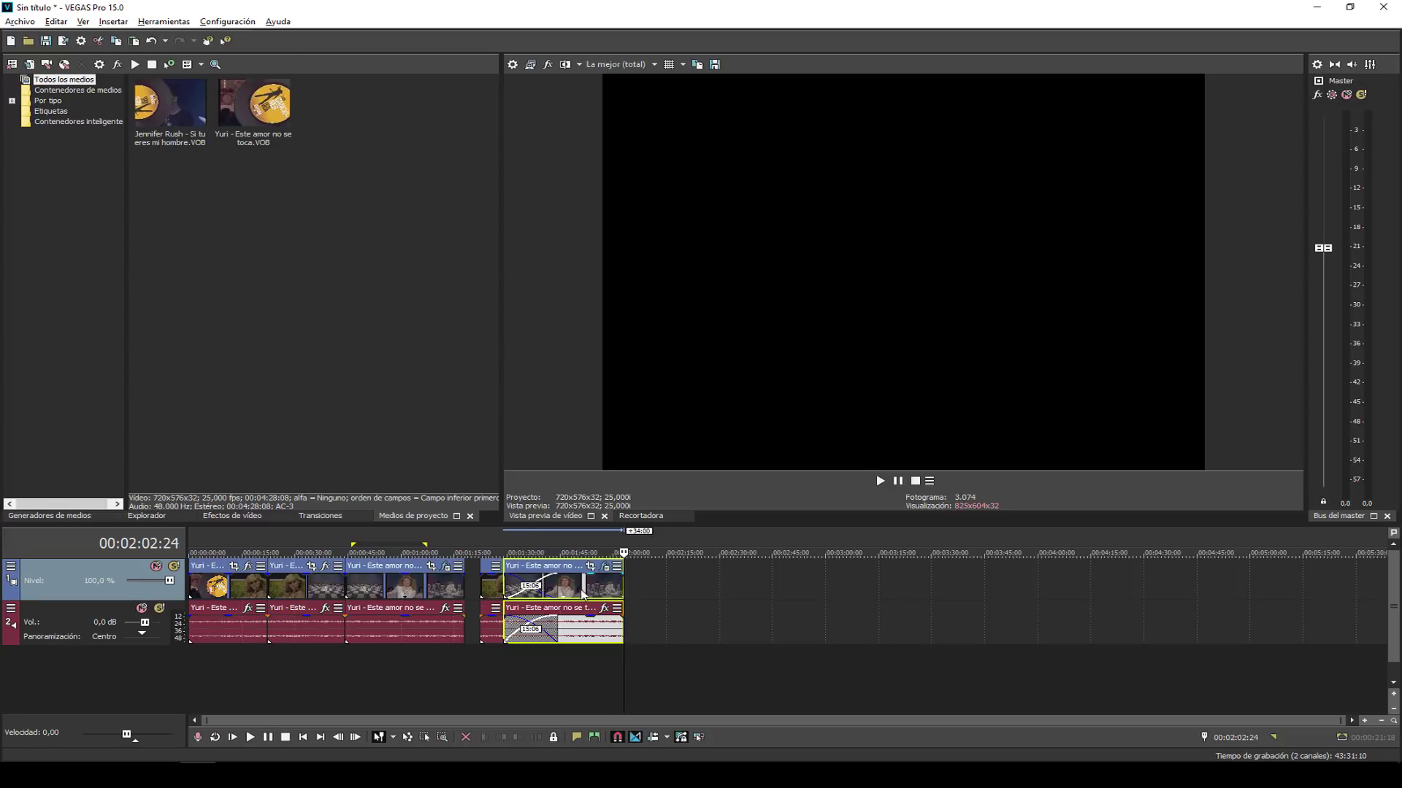
Delete the overlapping pasted copy and the separate last clip, keeping the three adjoining clips.
drag(583, 593, 655, 584)
click(655, 582)
key(Delete)
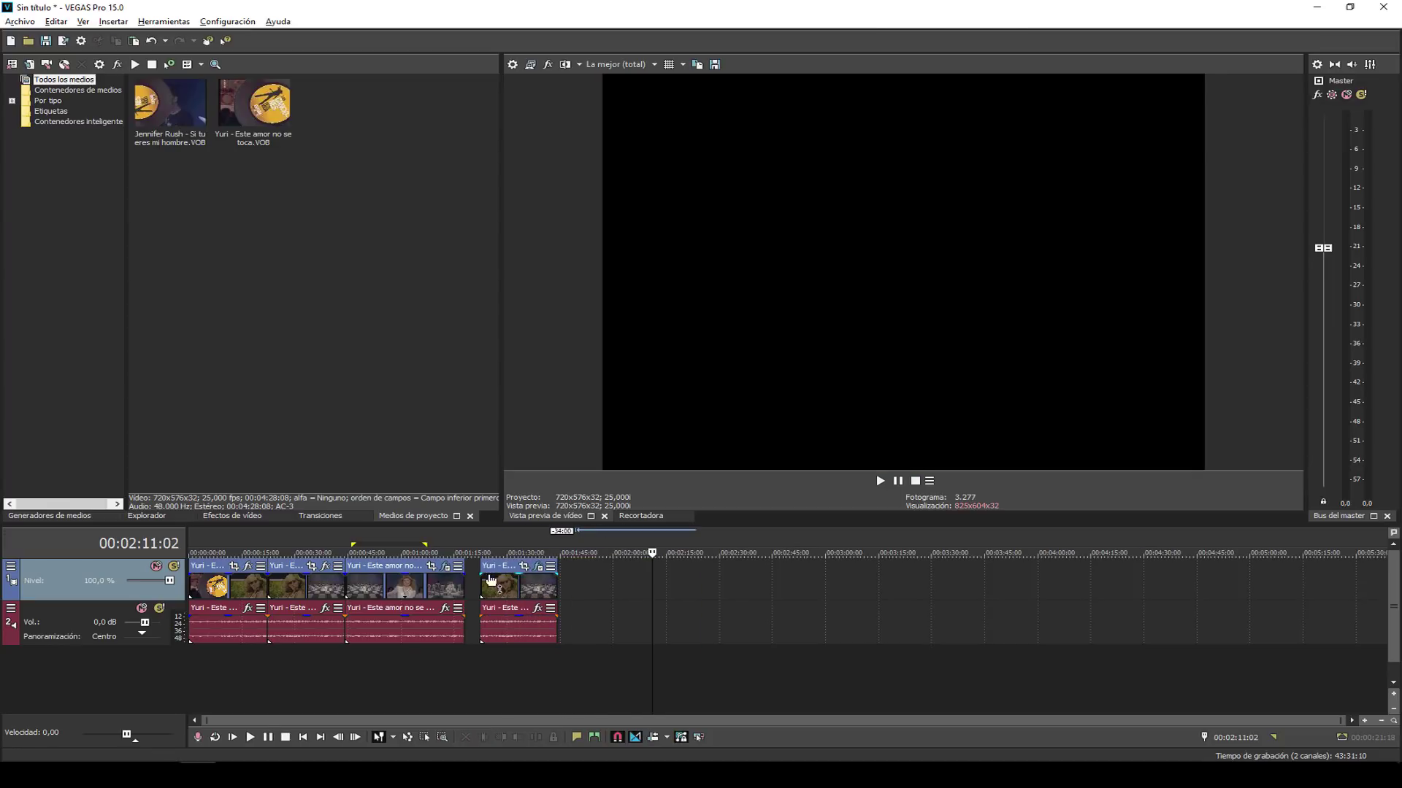
click(500, 582)
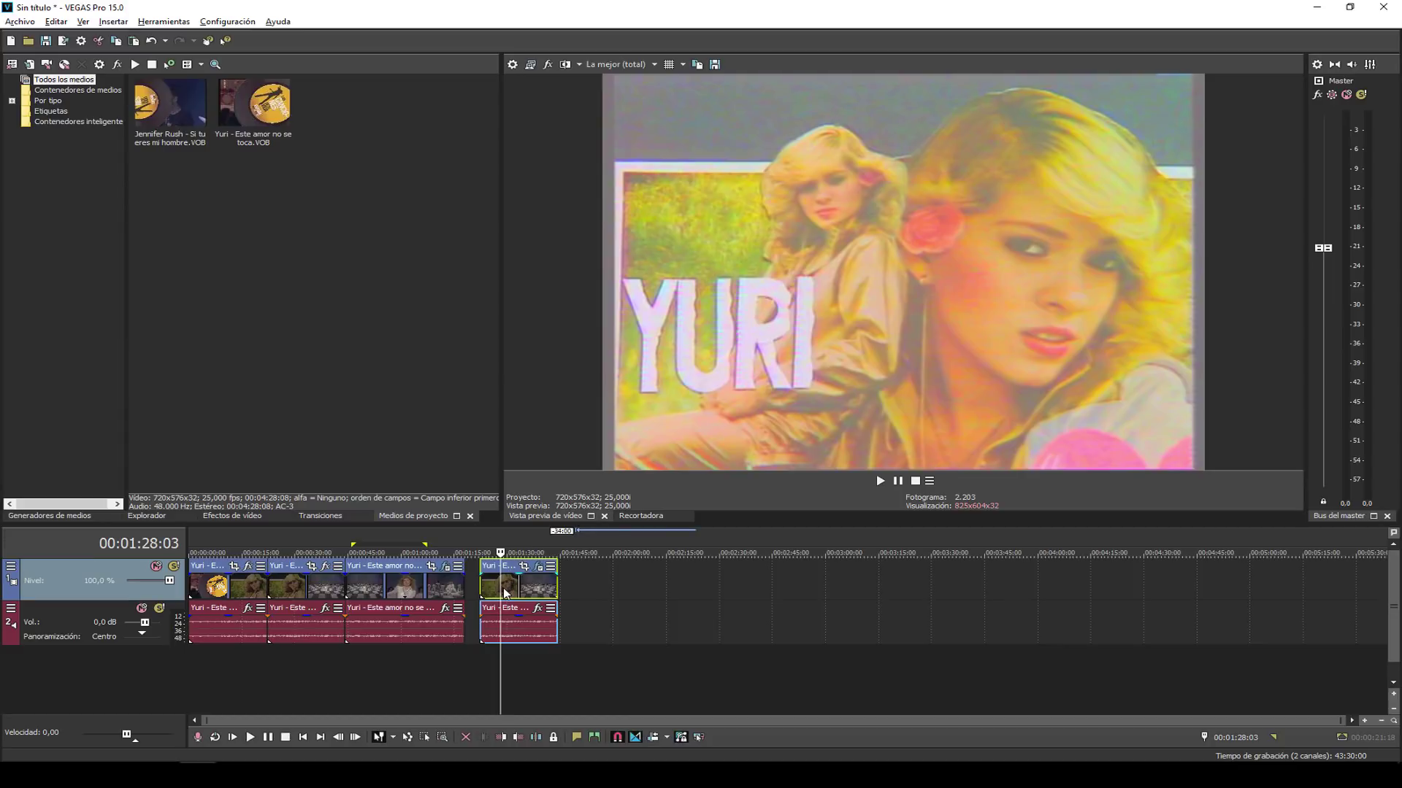
key(Delete)
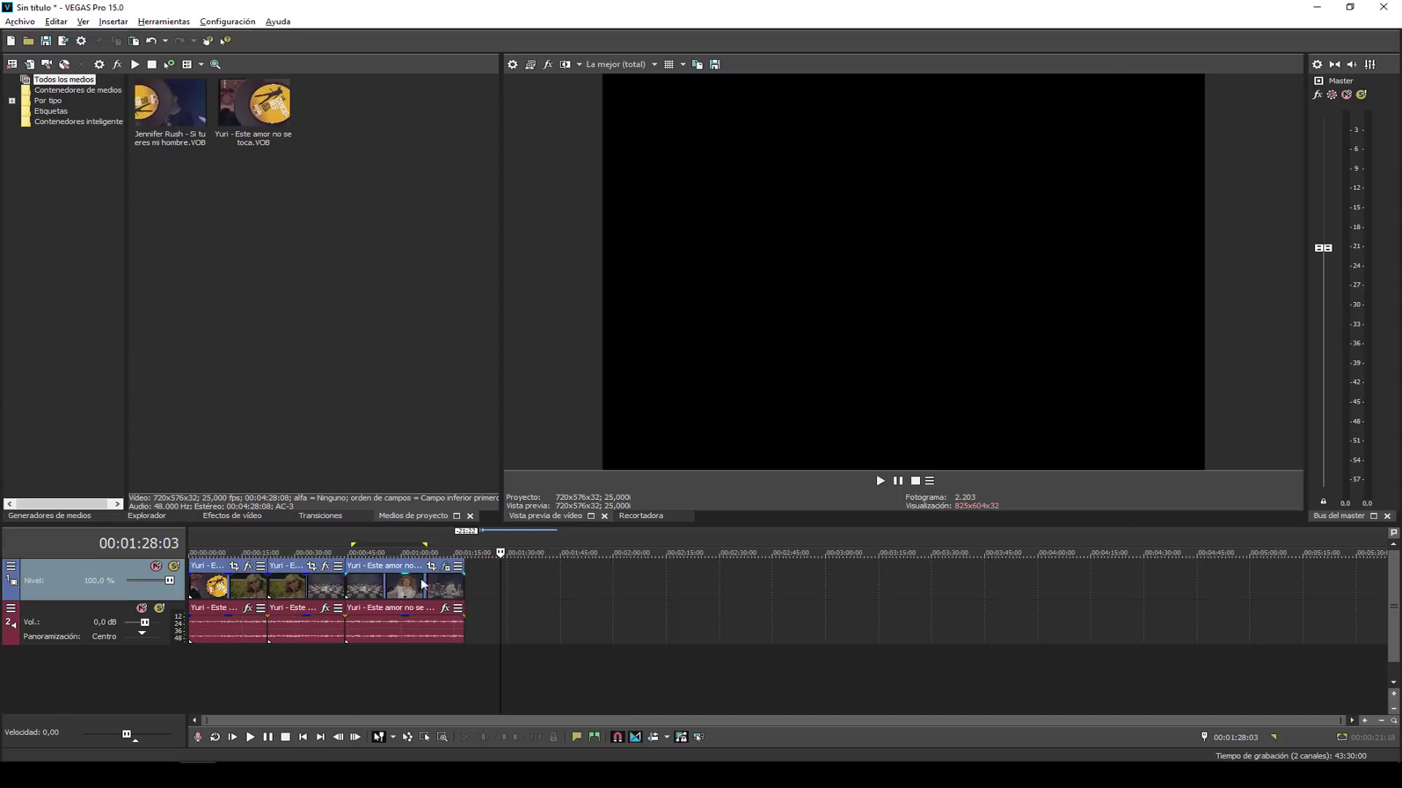
Move the third clip with its audio along the timeline, leaving a gap after the second clip.
click(394, 584)
click(56, 21)
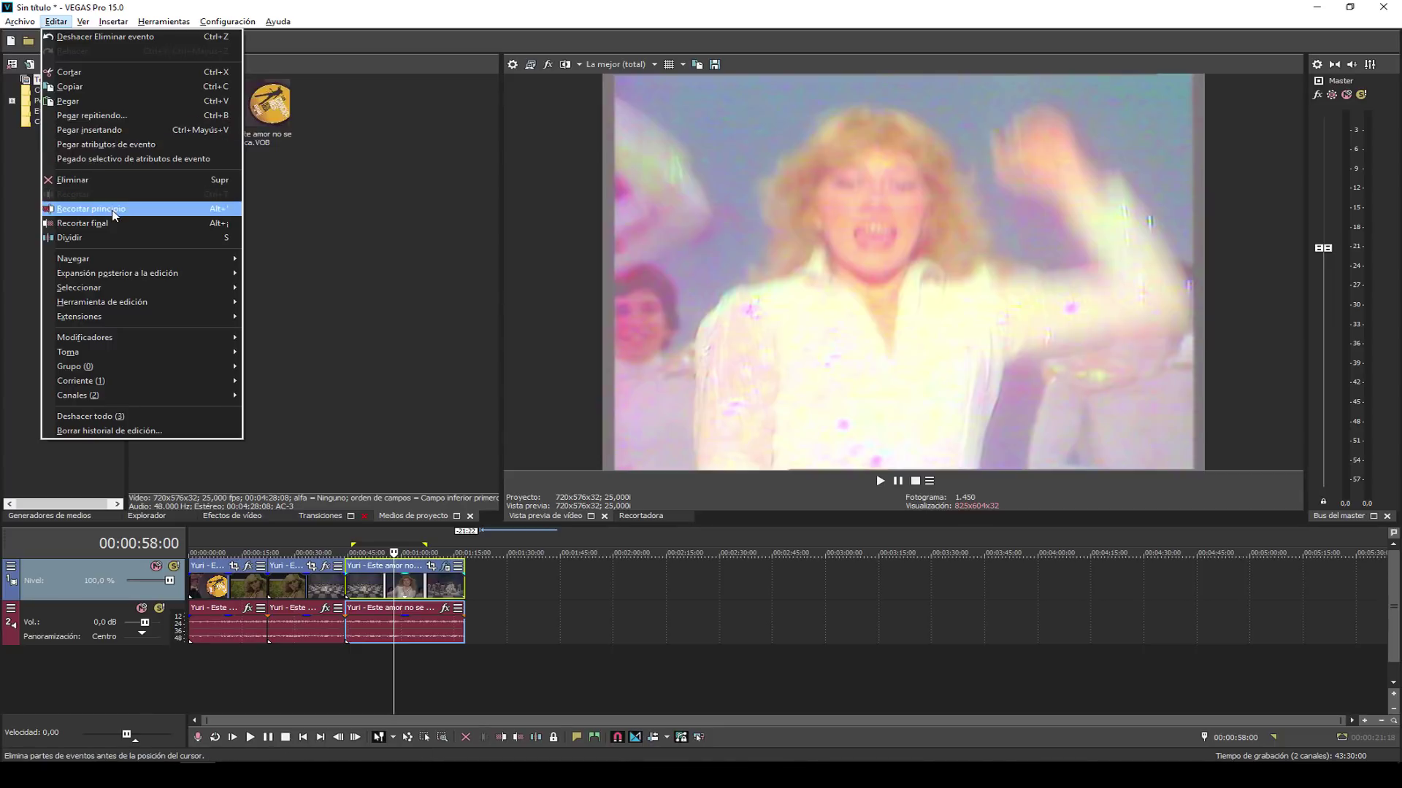
click(395, 473)
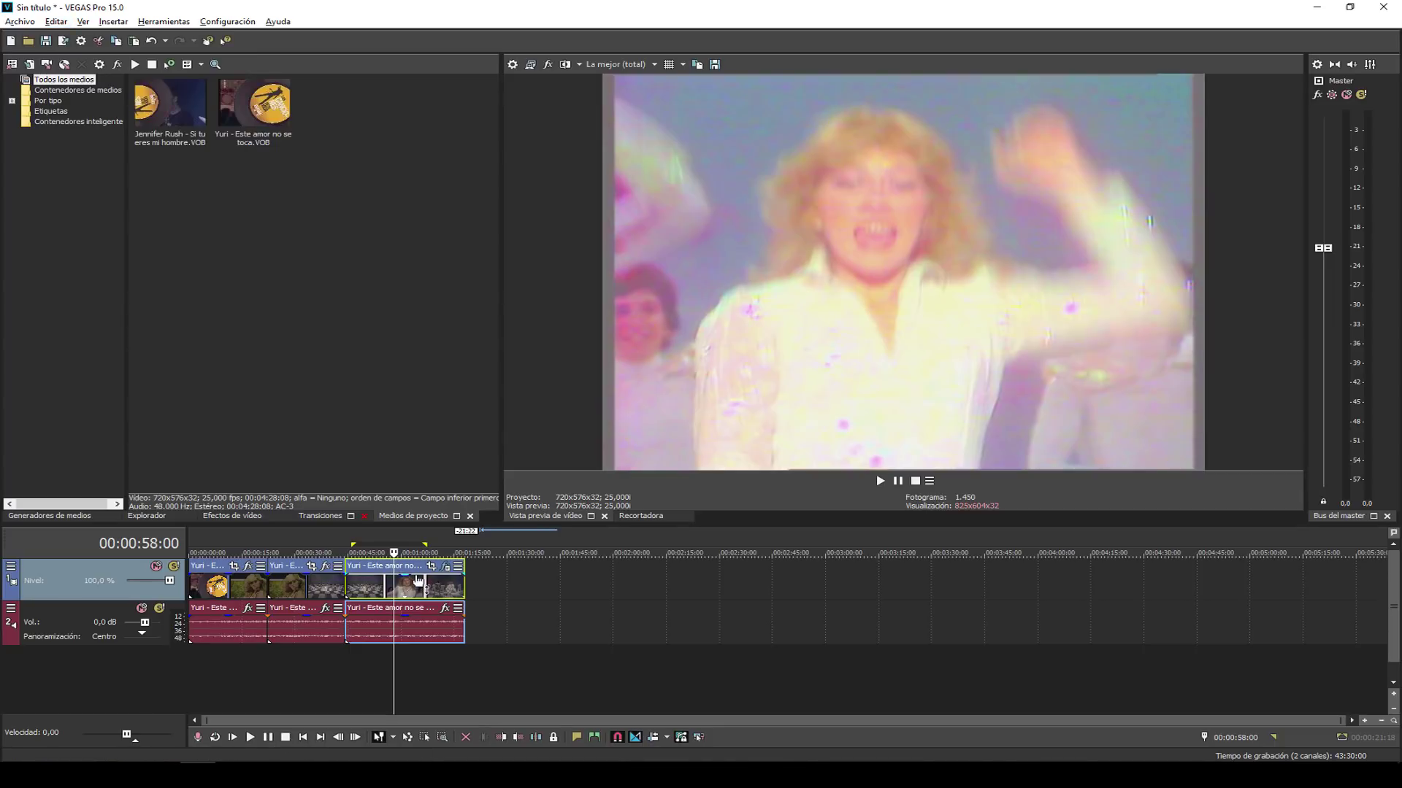
drag(418, 581, 457, 581)
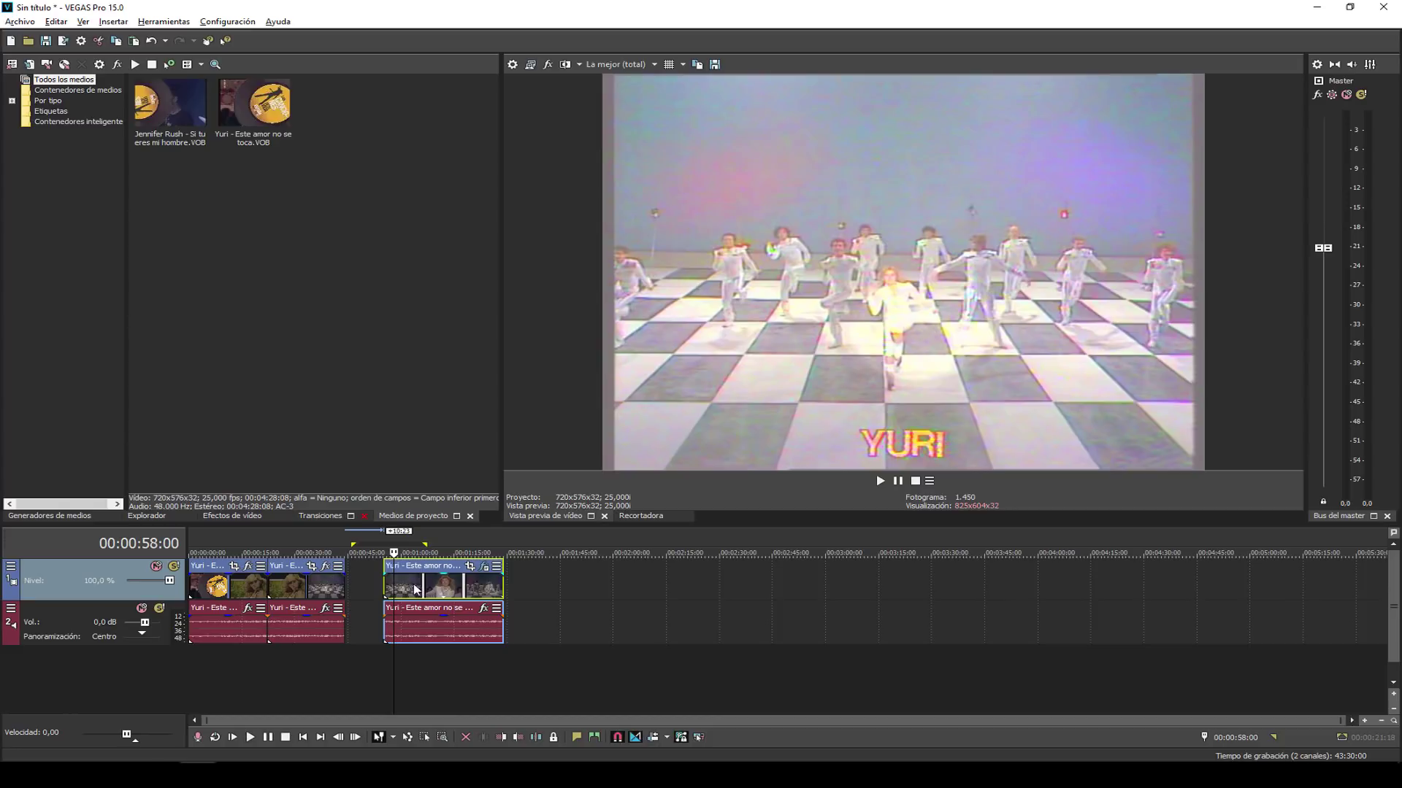
Try to trim the third clip's start at 00:01:01:13 and shift the clip so it begins there.
click(406, 582)
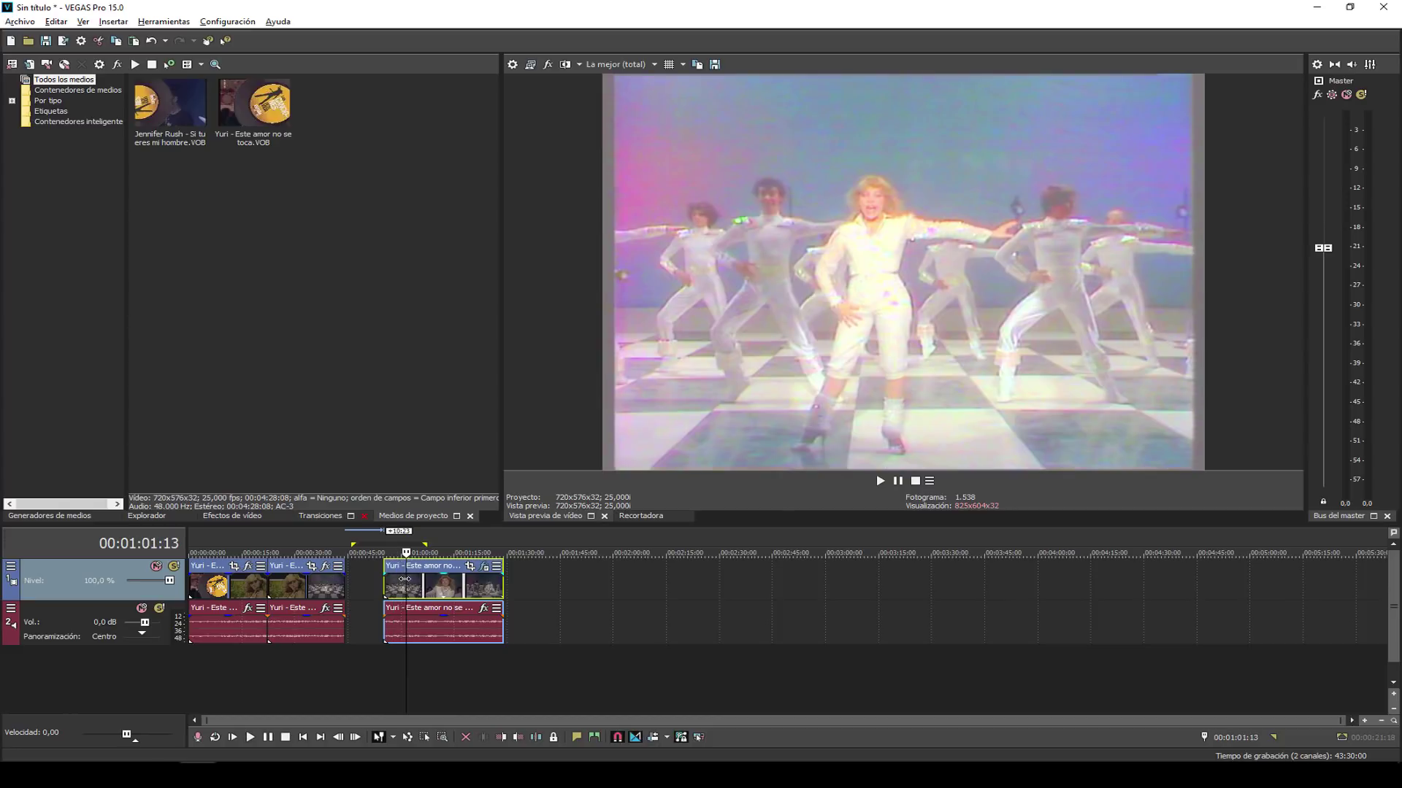
click(55, 22)
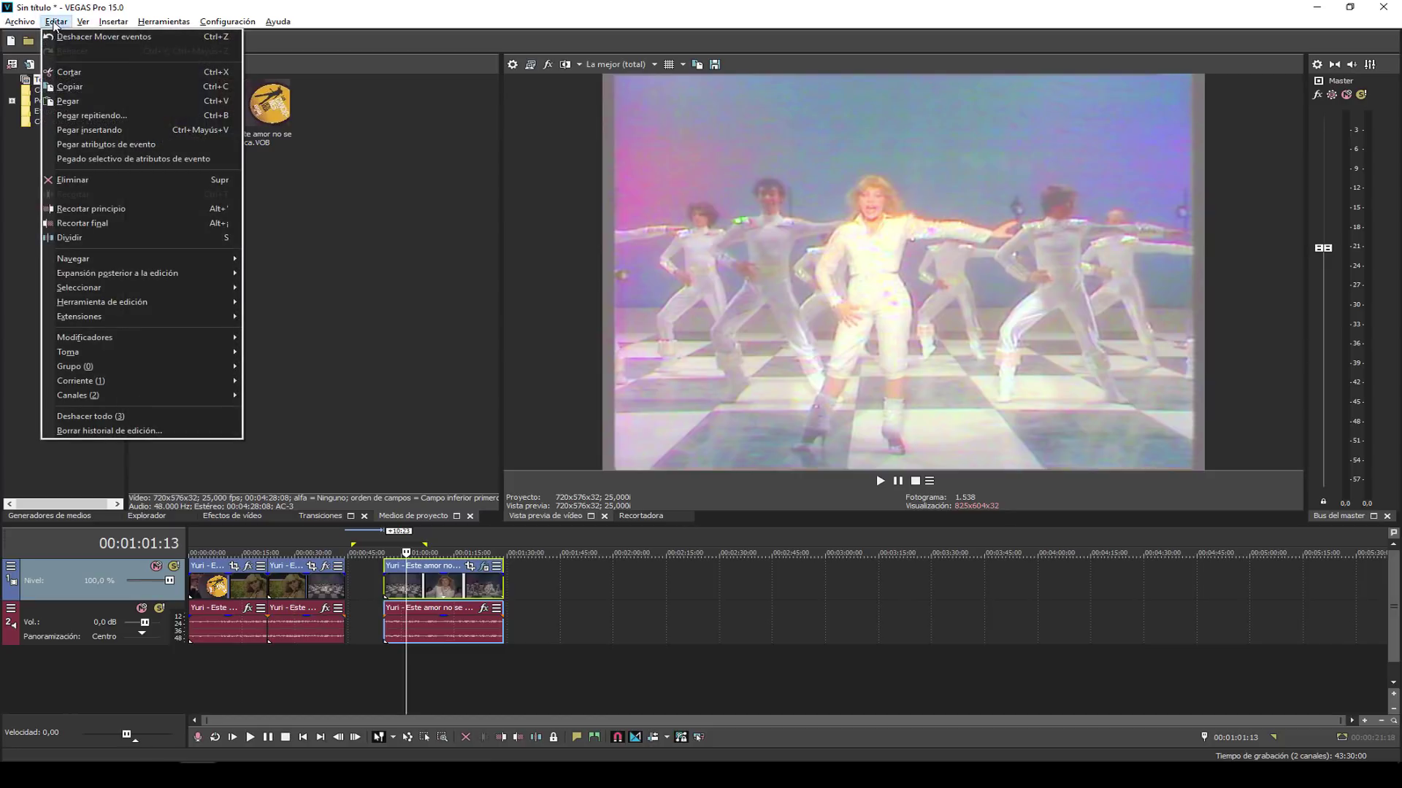
click(111, 212)
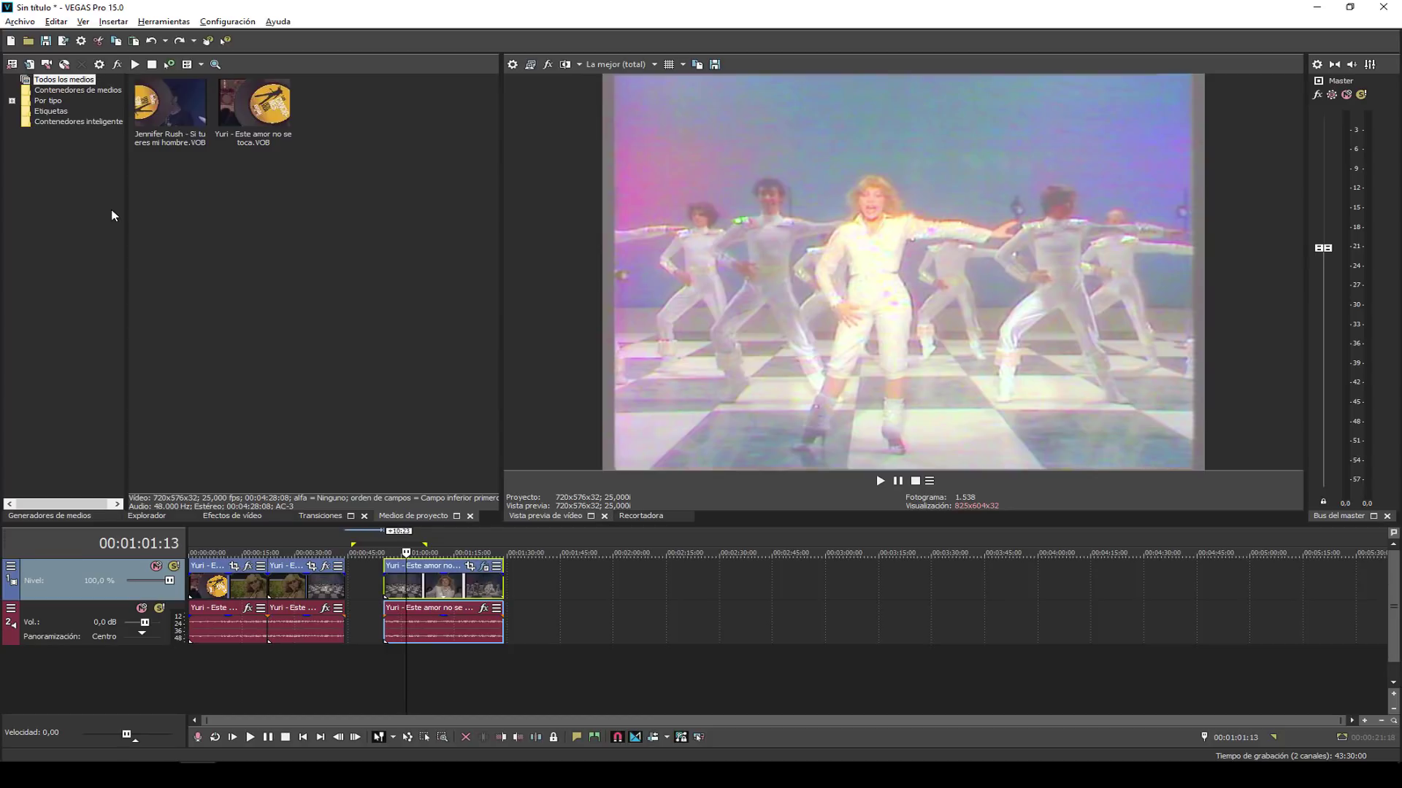
drag(385, 576, 446, 576)
Trim the end of the third clip at 00:01:26:07.
click(495, 587)
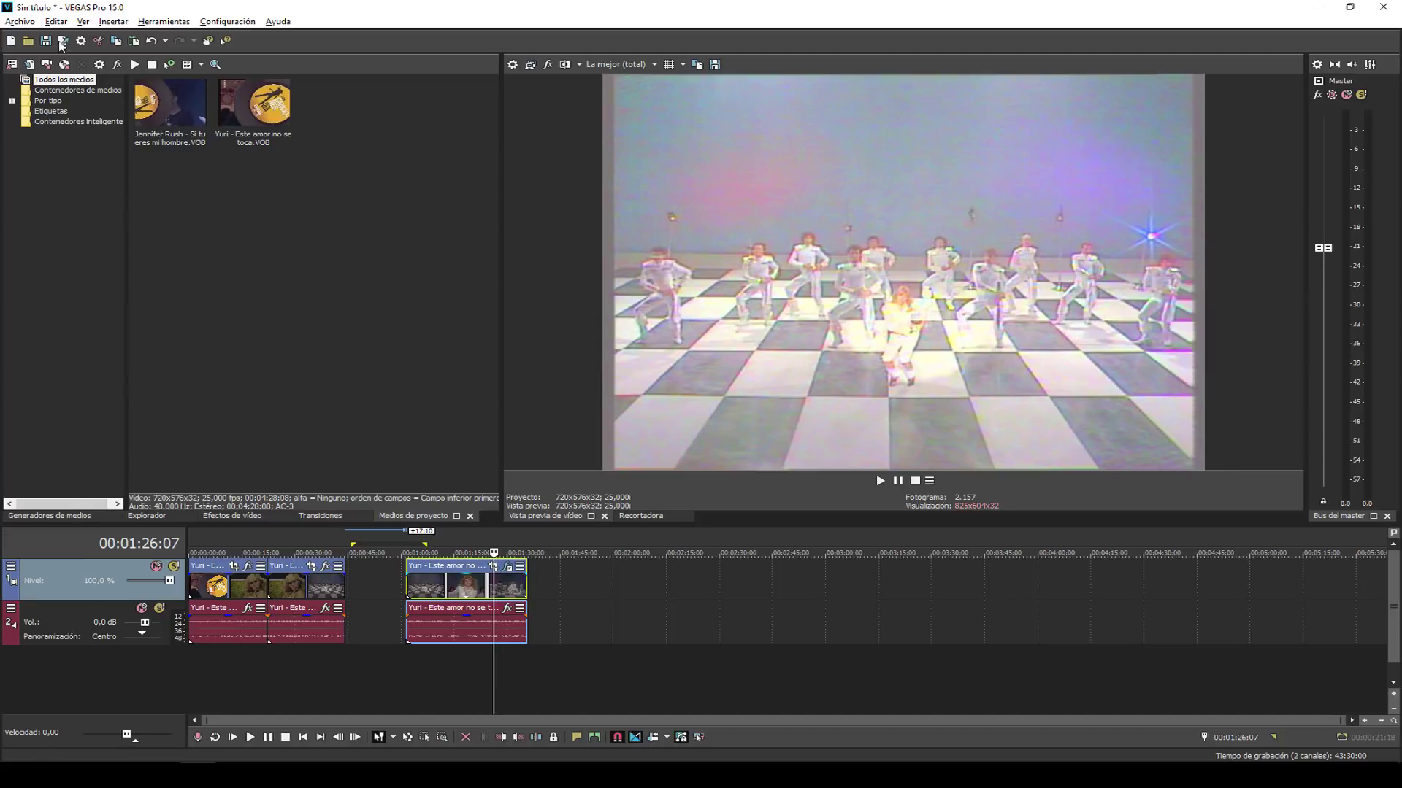
click(56, 21)
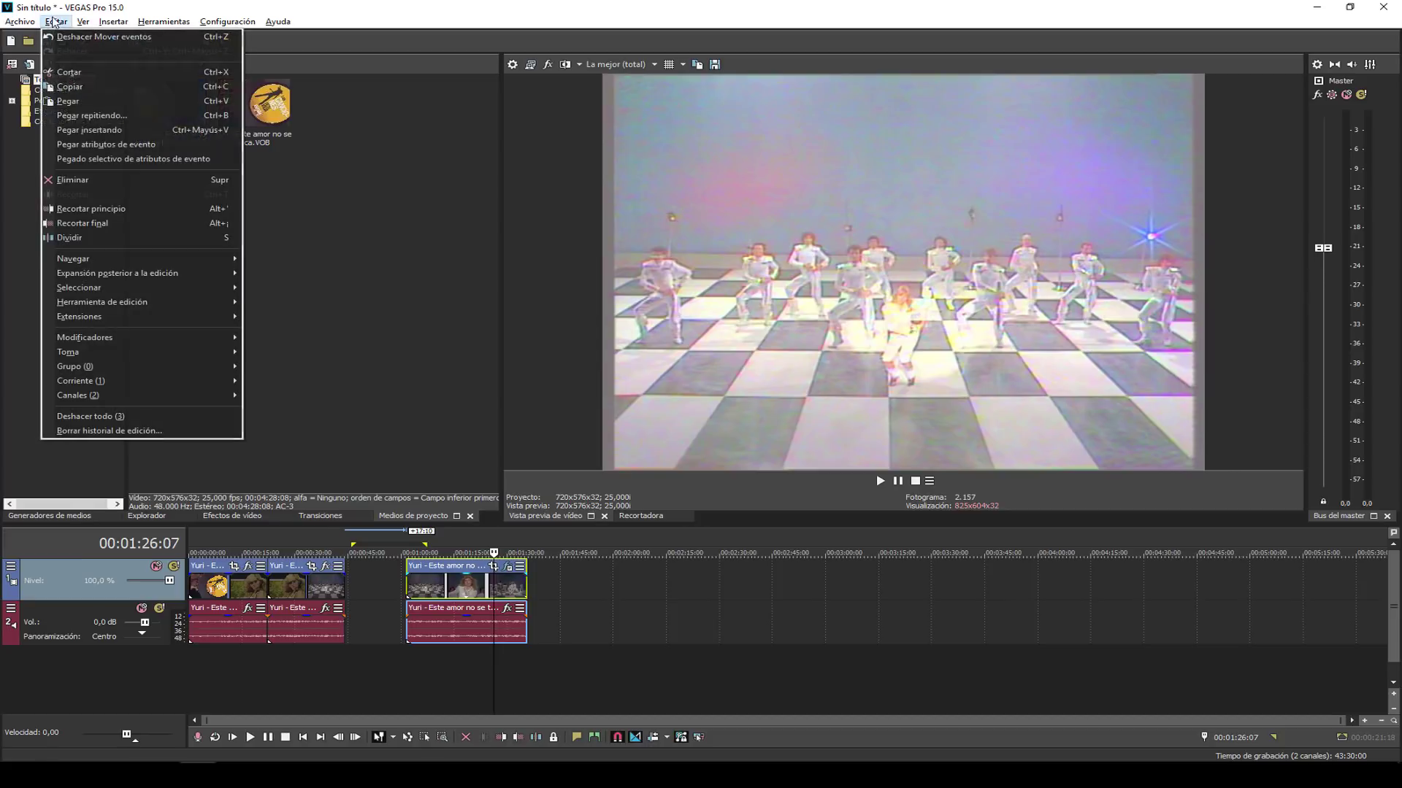
click(115, 223)
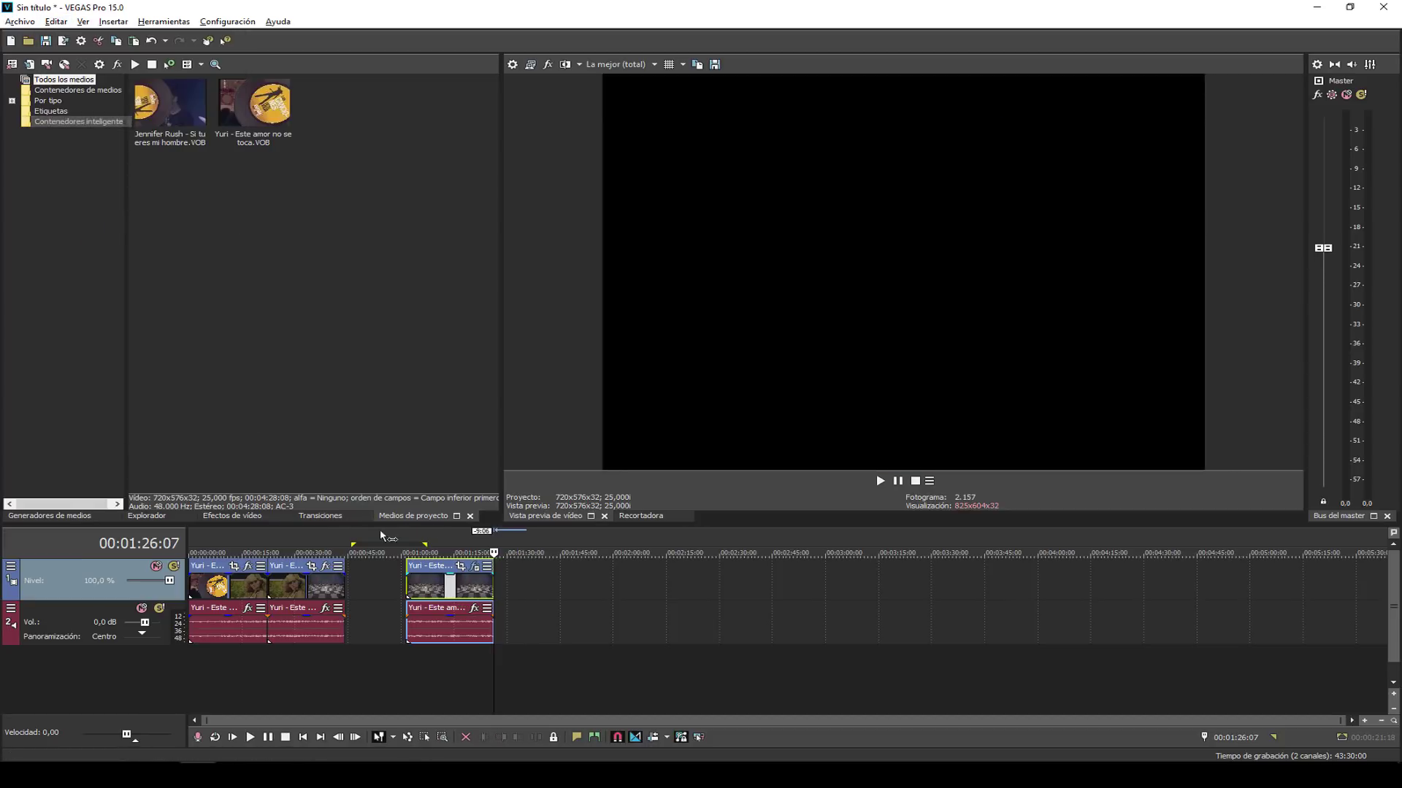
Move the trimmed third clip back towards the second clip, leaving a small gap between them.
click(440, 580)
click(62, 24)
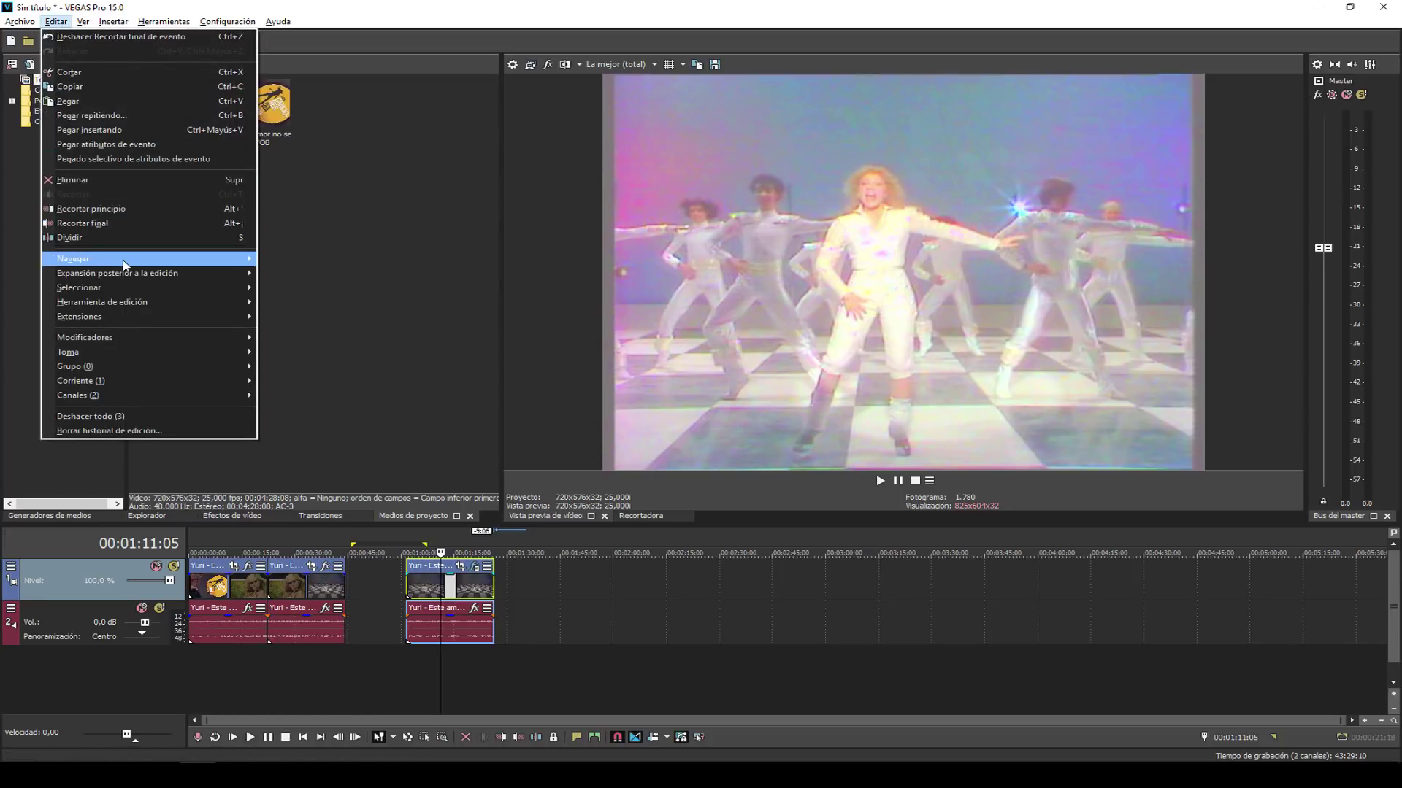
mouse_move(122, 260)
click(422, 588)
drag(422, 589, 380, 589)
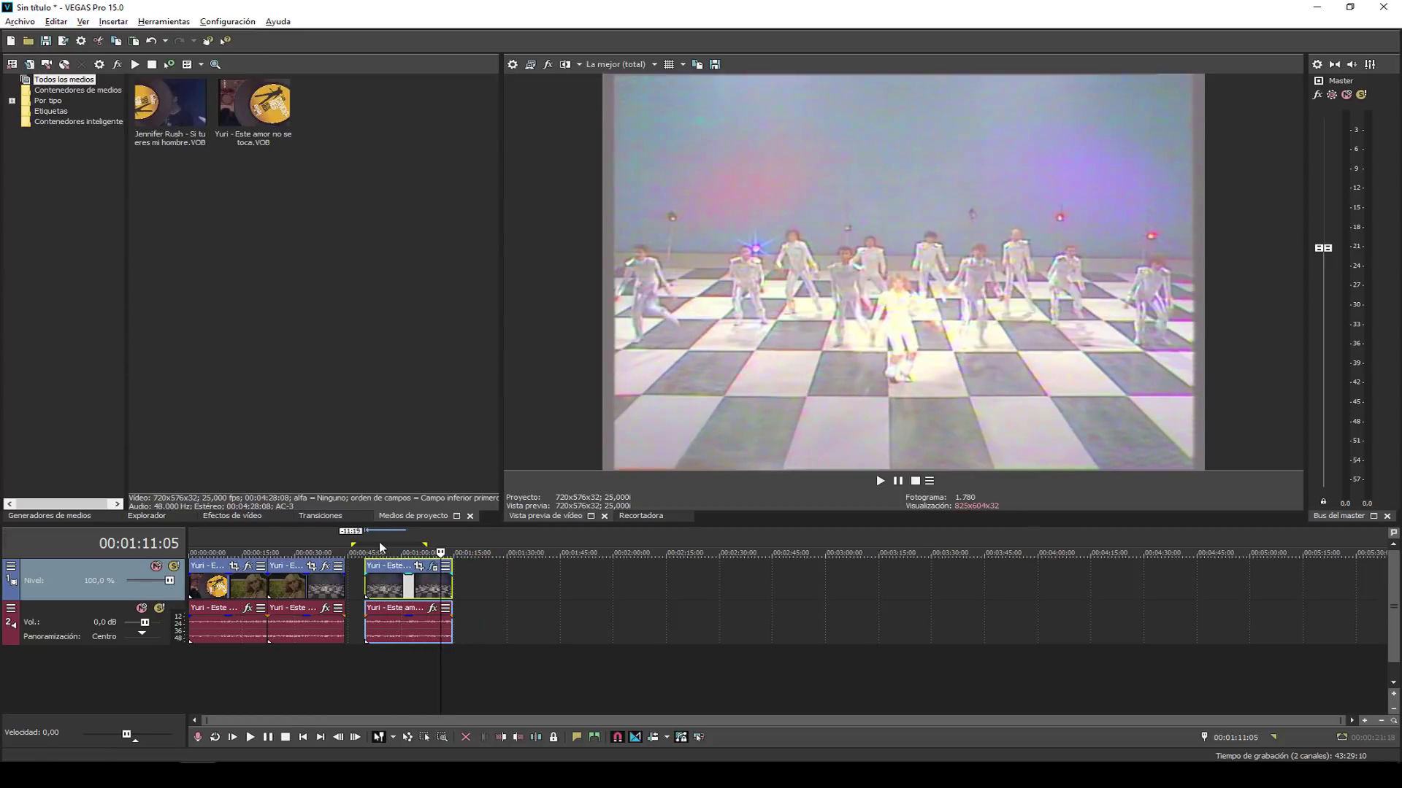
Delete the trimmed third clip with its audio and place the cursor at 00:00:33:21 in the second clip.
click(402, 547)
click(421, 547)
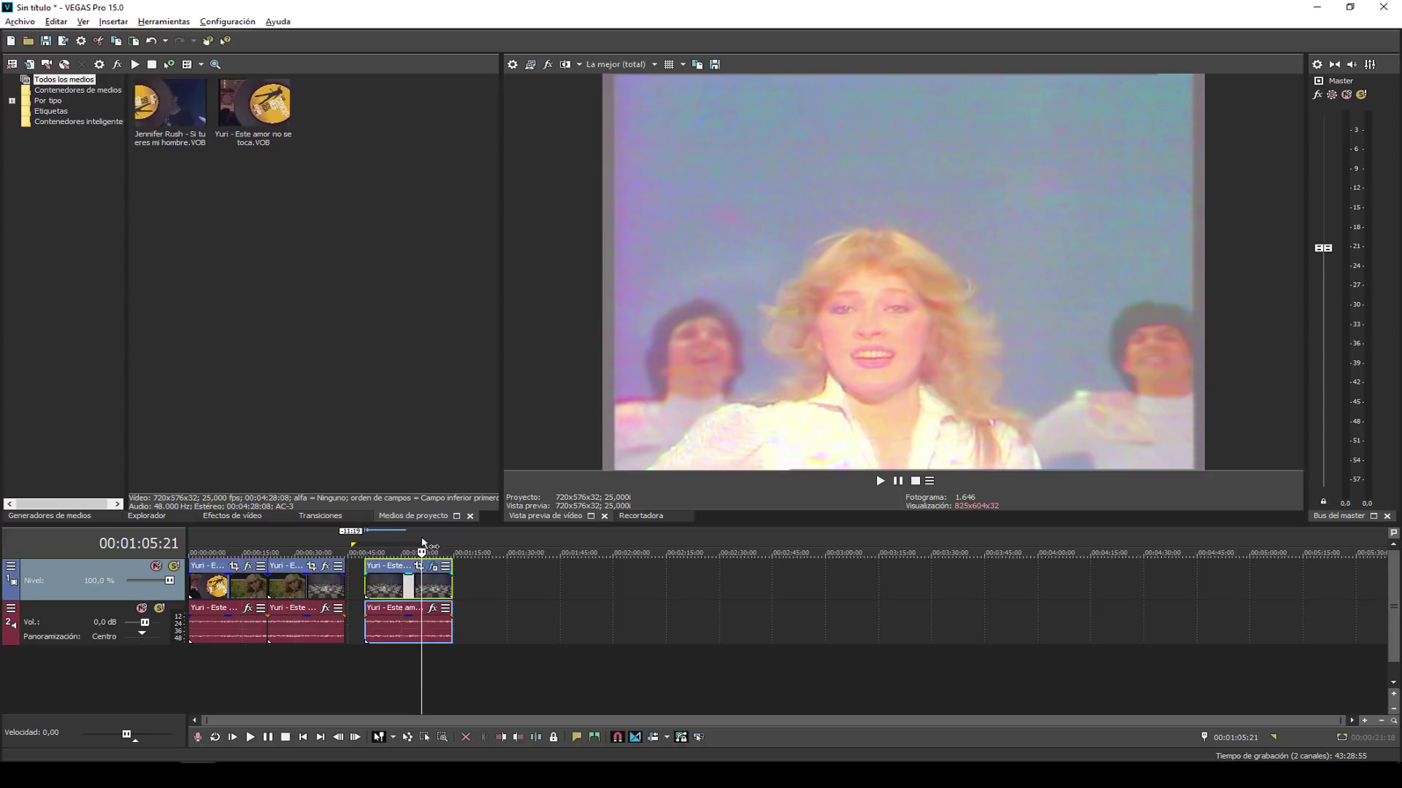
click(367, 591)
key(Delete)
click(312, 543)
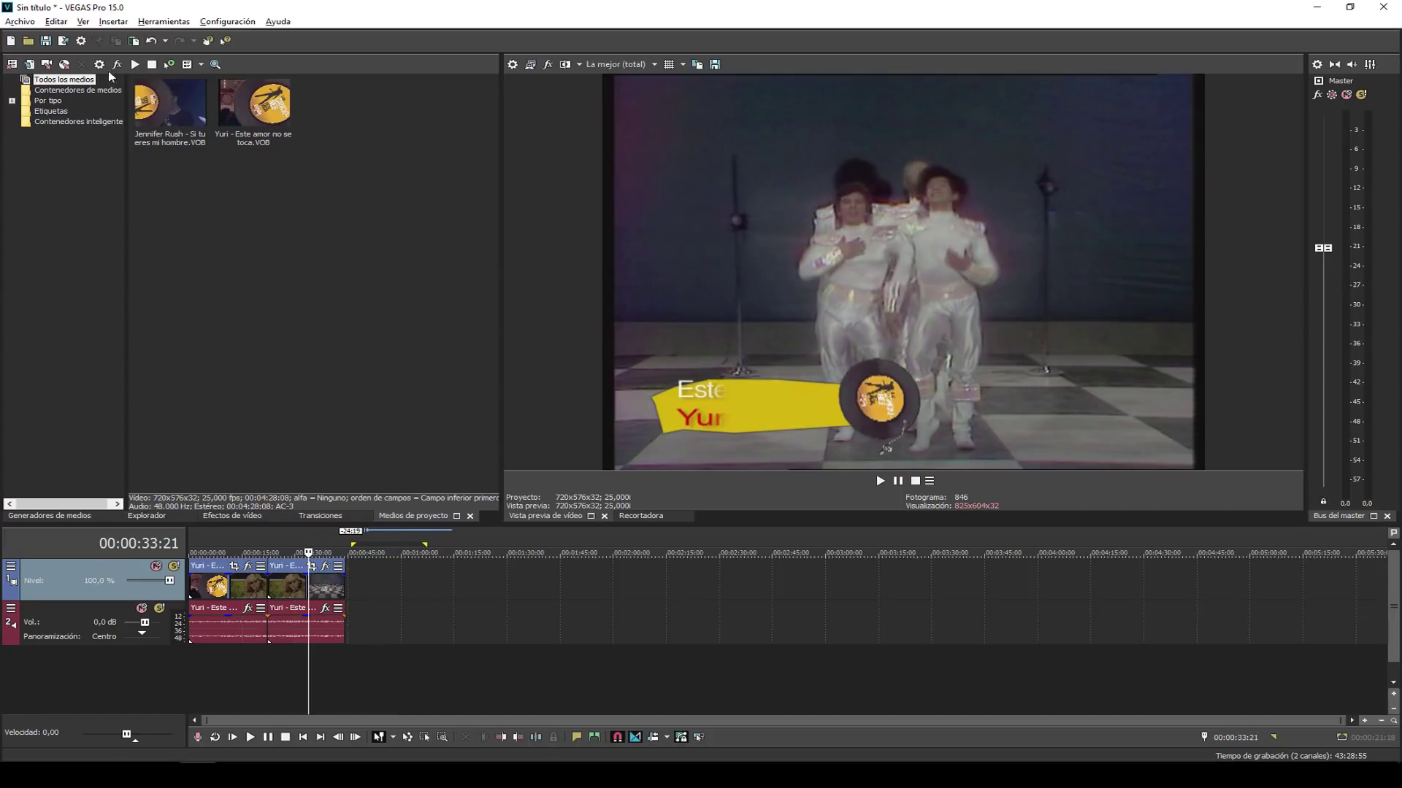
Hide the main toolbar and show it again.
click(56, 21)
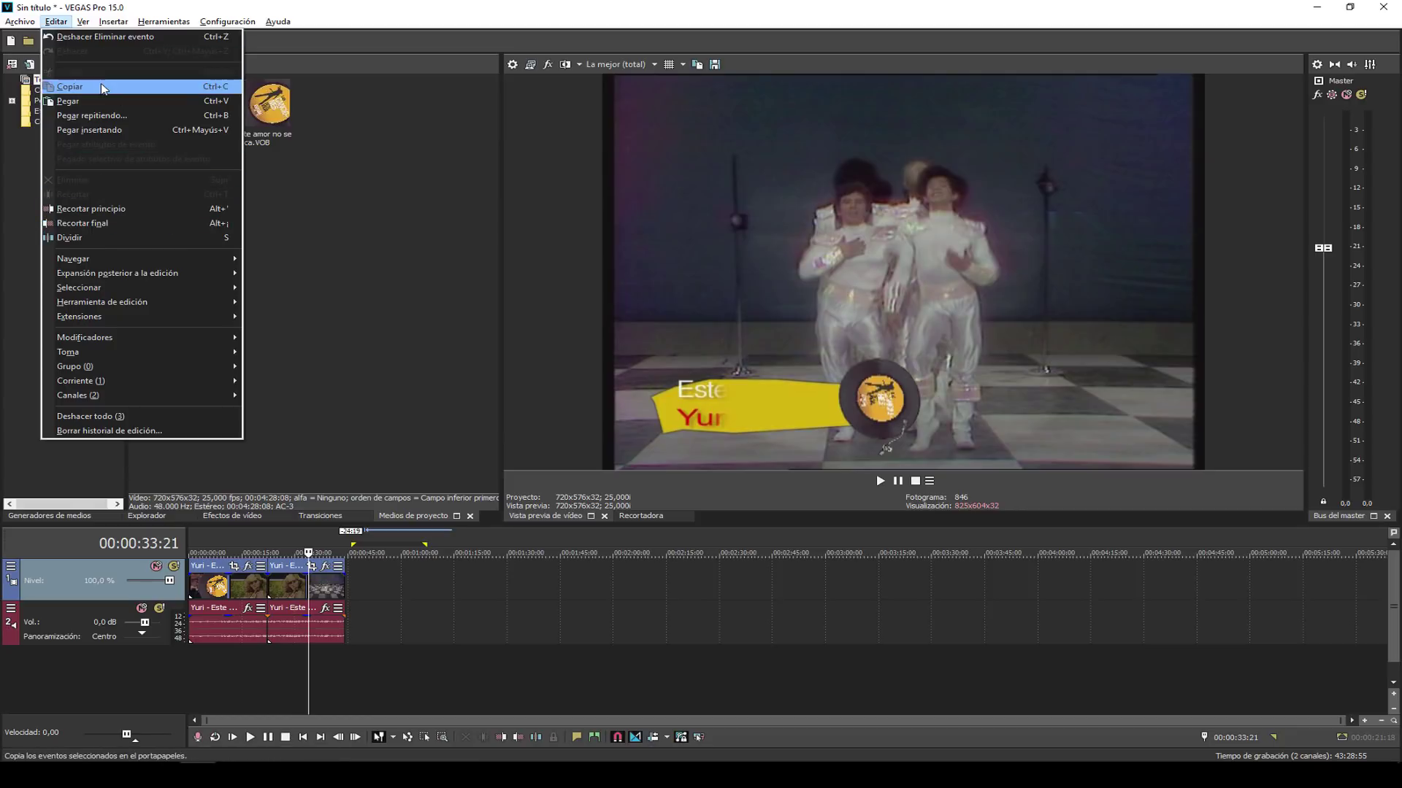
mouse_move(83, 21)
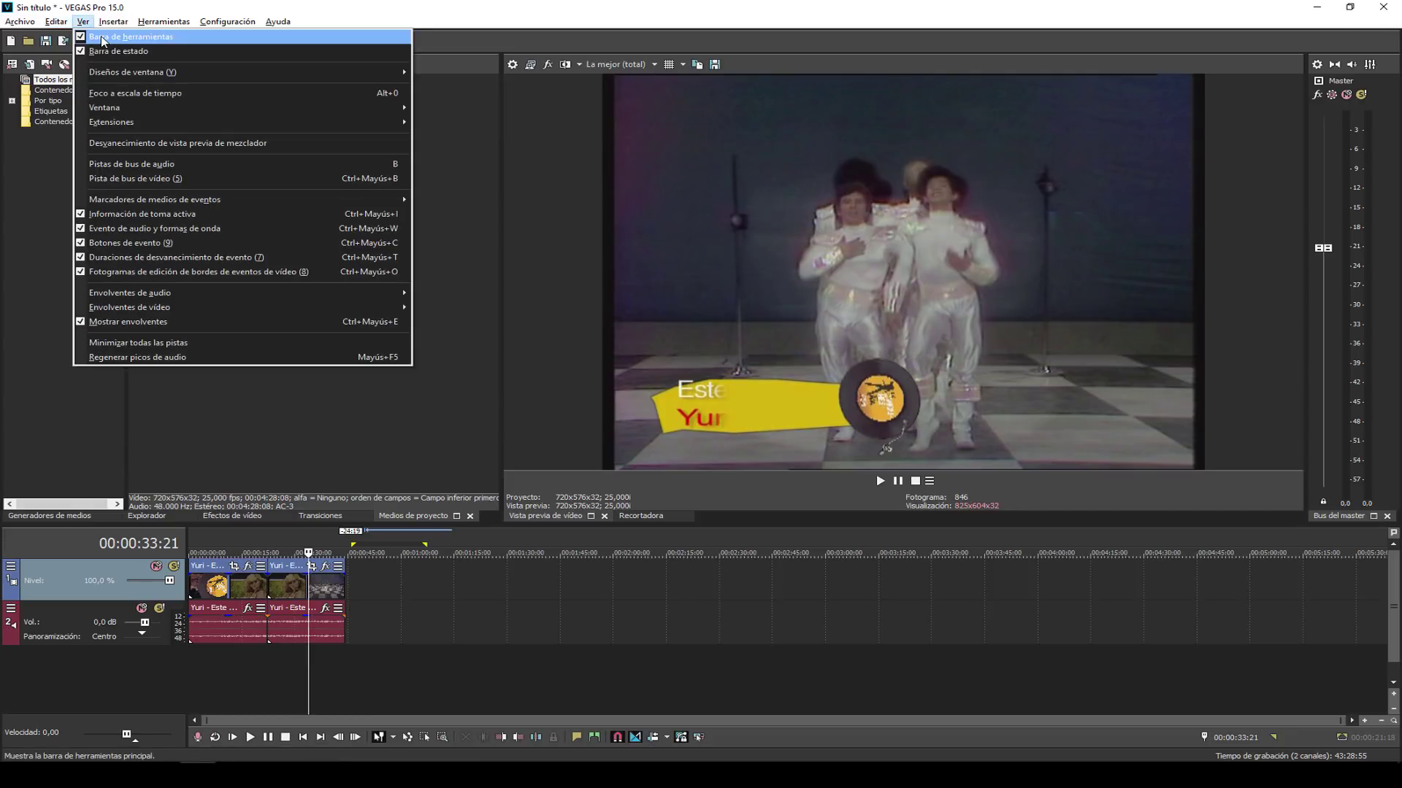
click(298, 41)
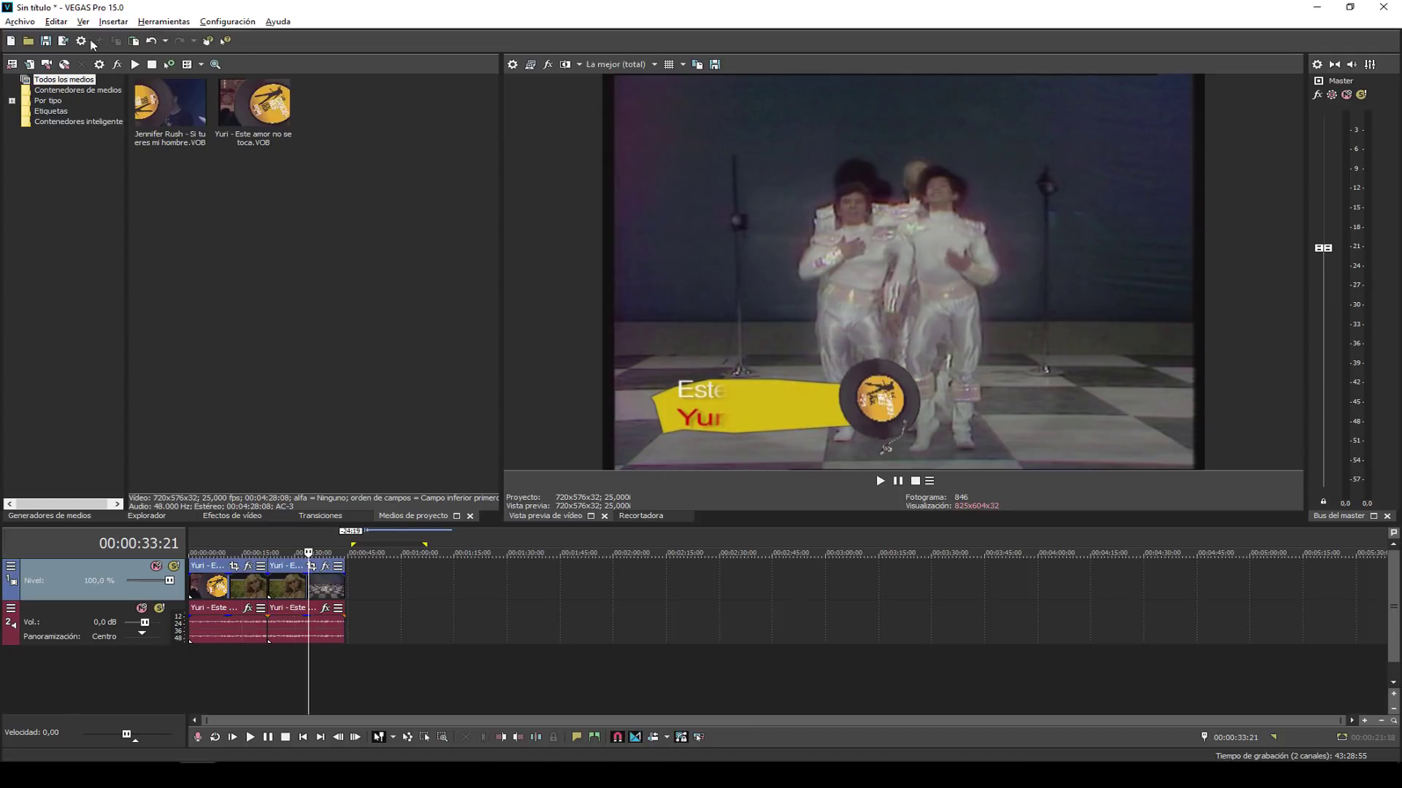
click(57, 22)
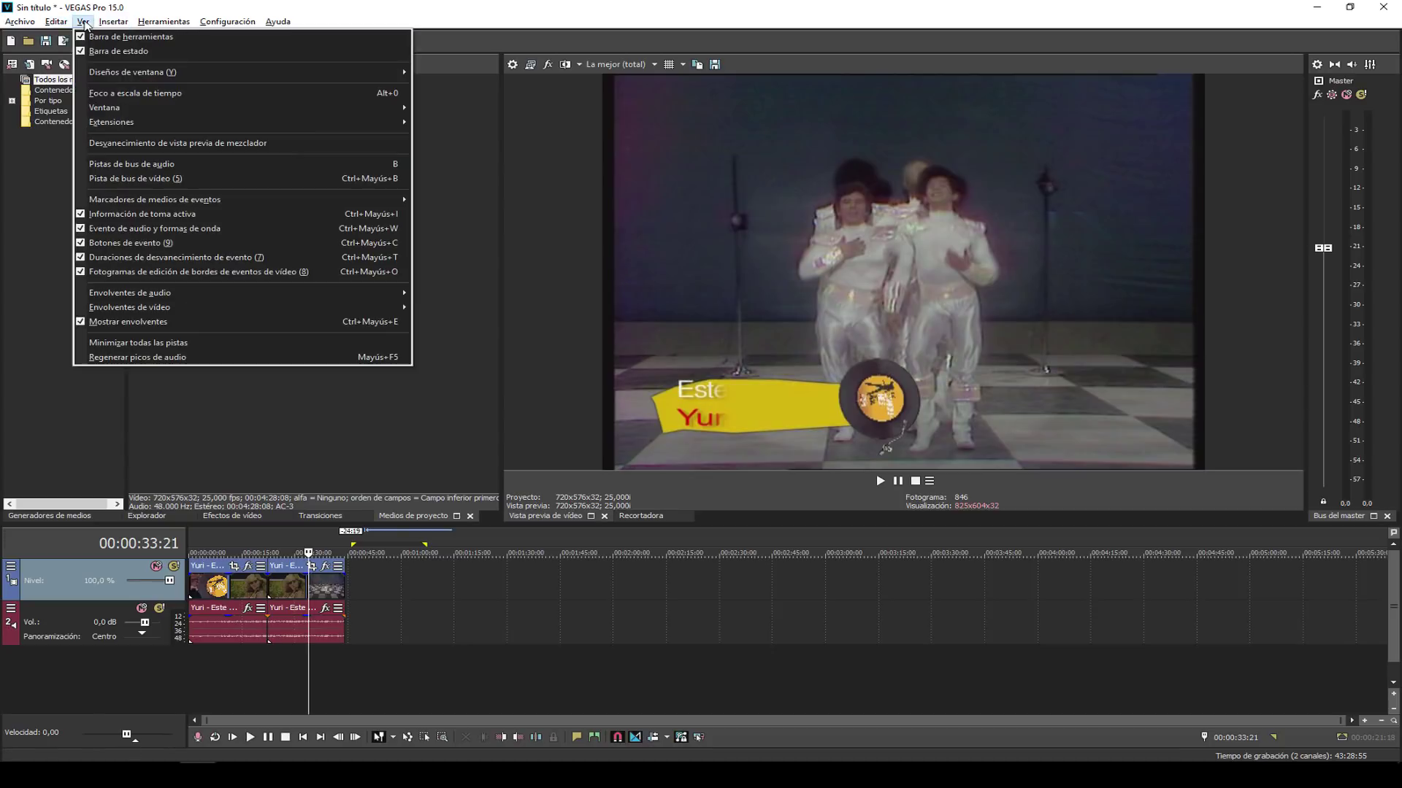
click(82, 21)
click(82, 22)
click(90, 38)
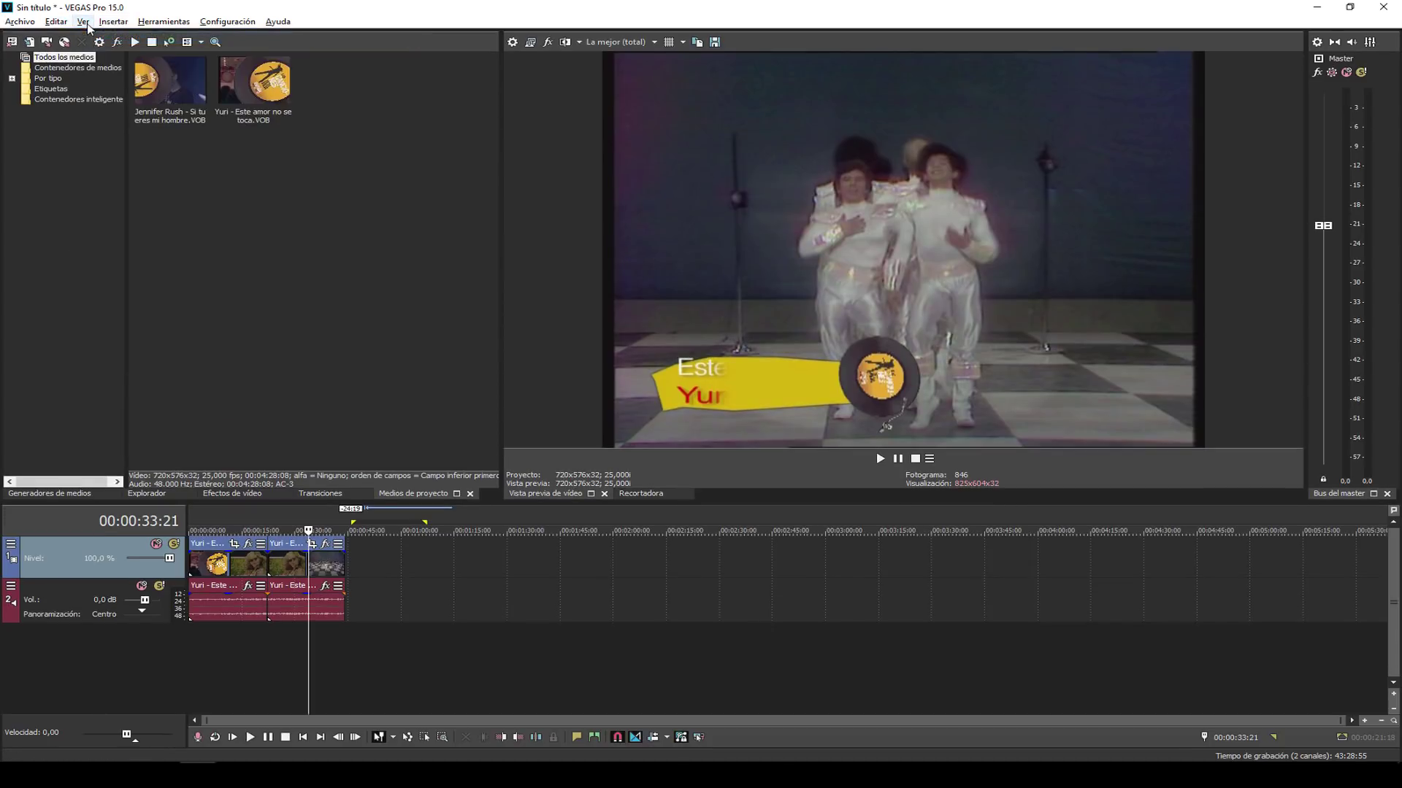
click(85, 22)
click(90, 37)
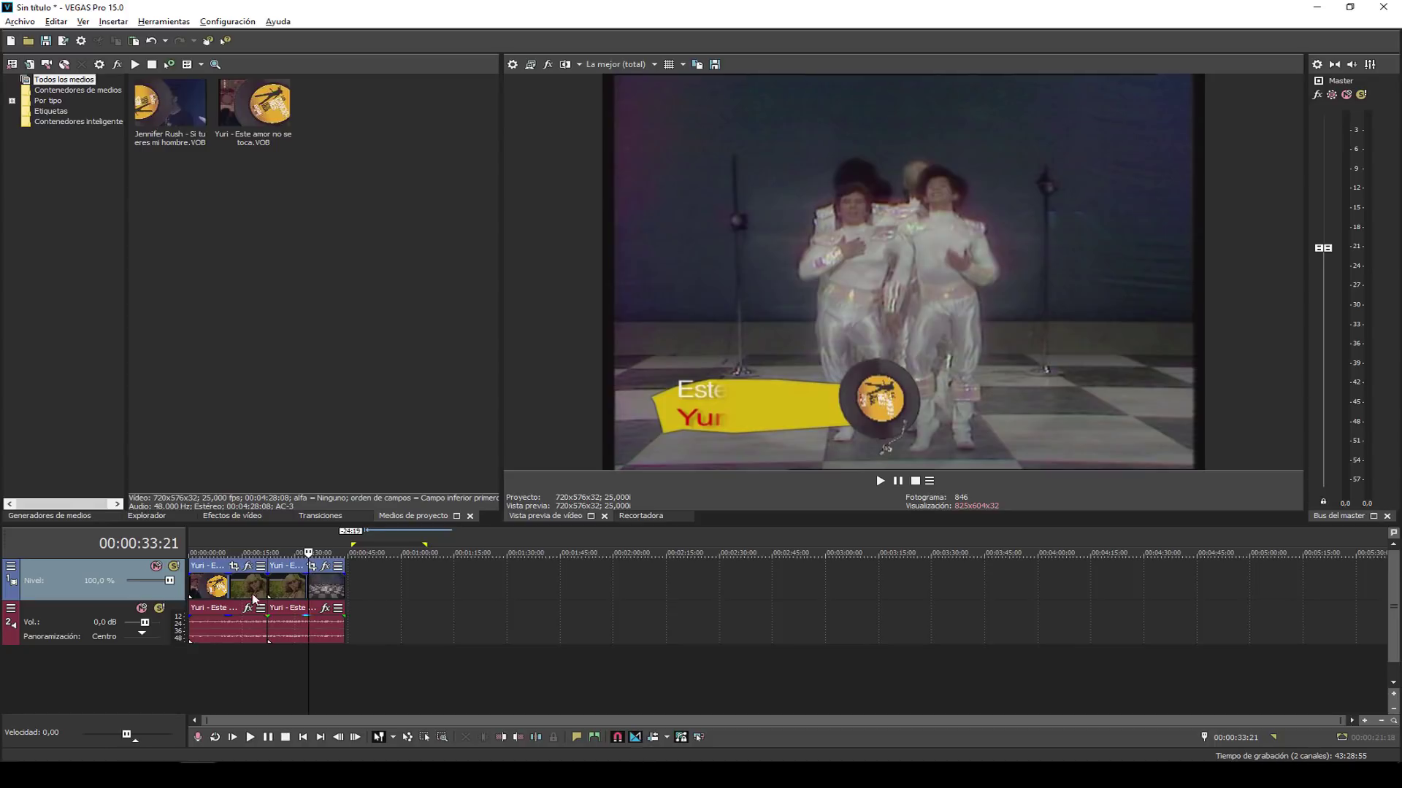
Hide the status bar and show it again.
click(56, 21)
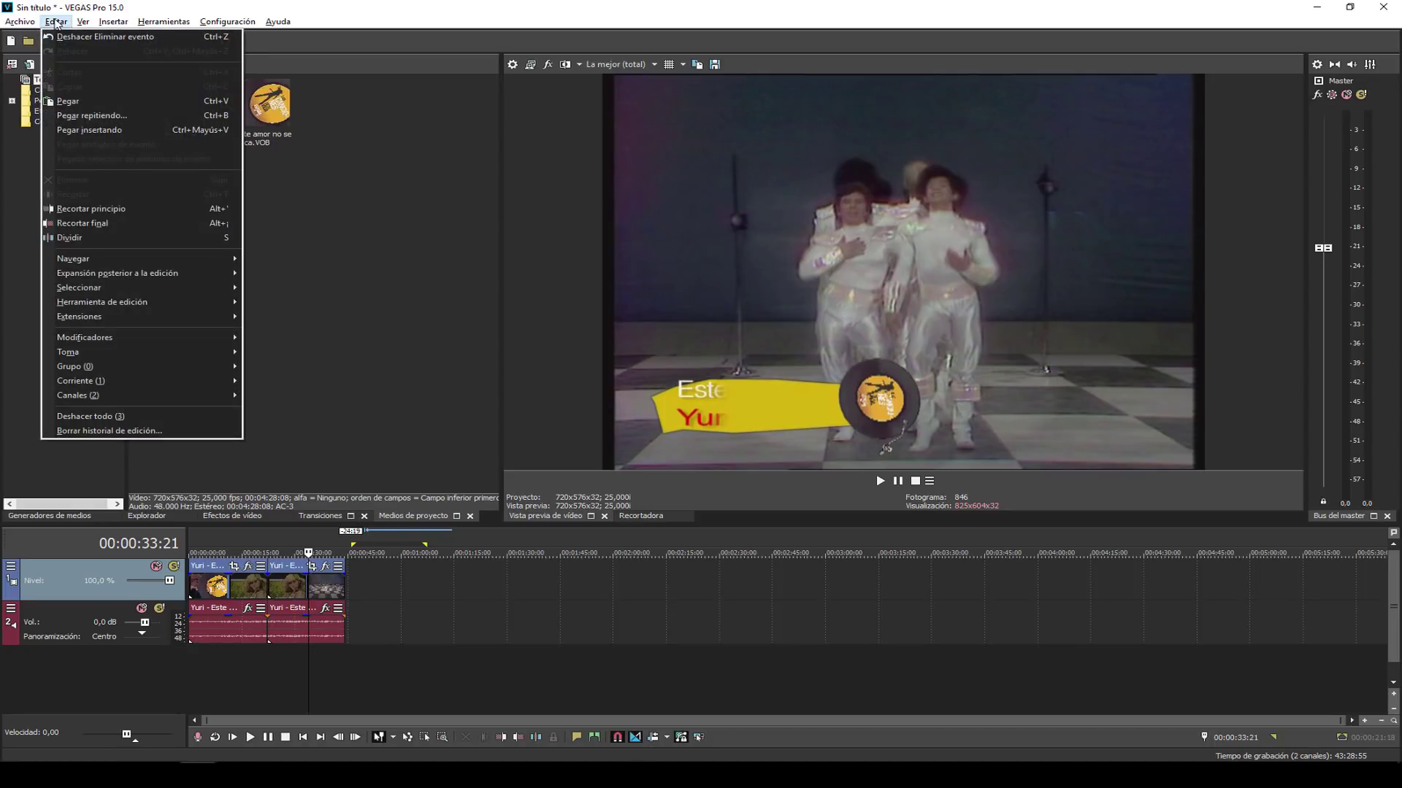
click(95, 51)
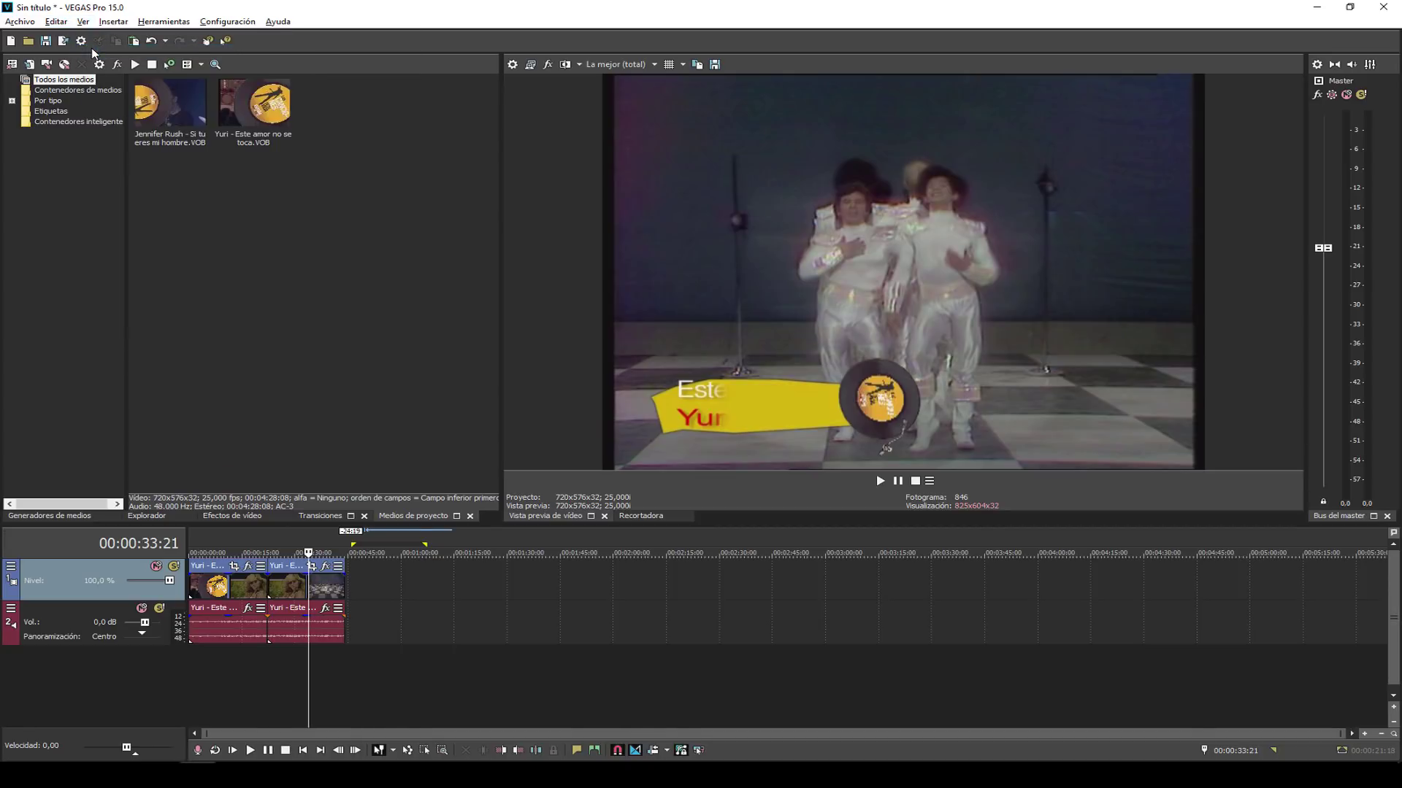
click(83, 21)
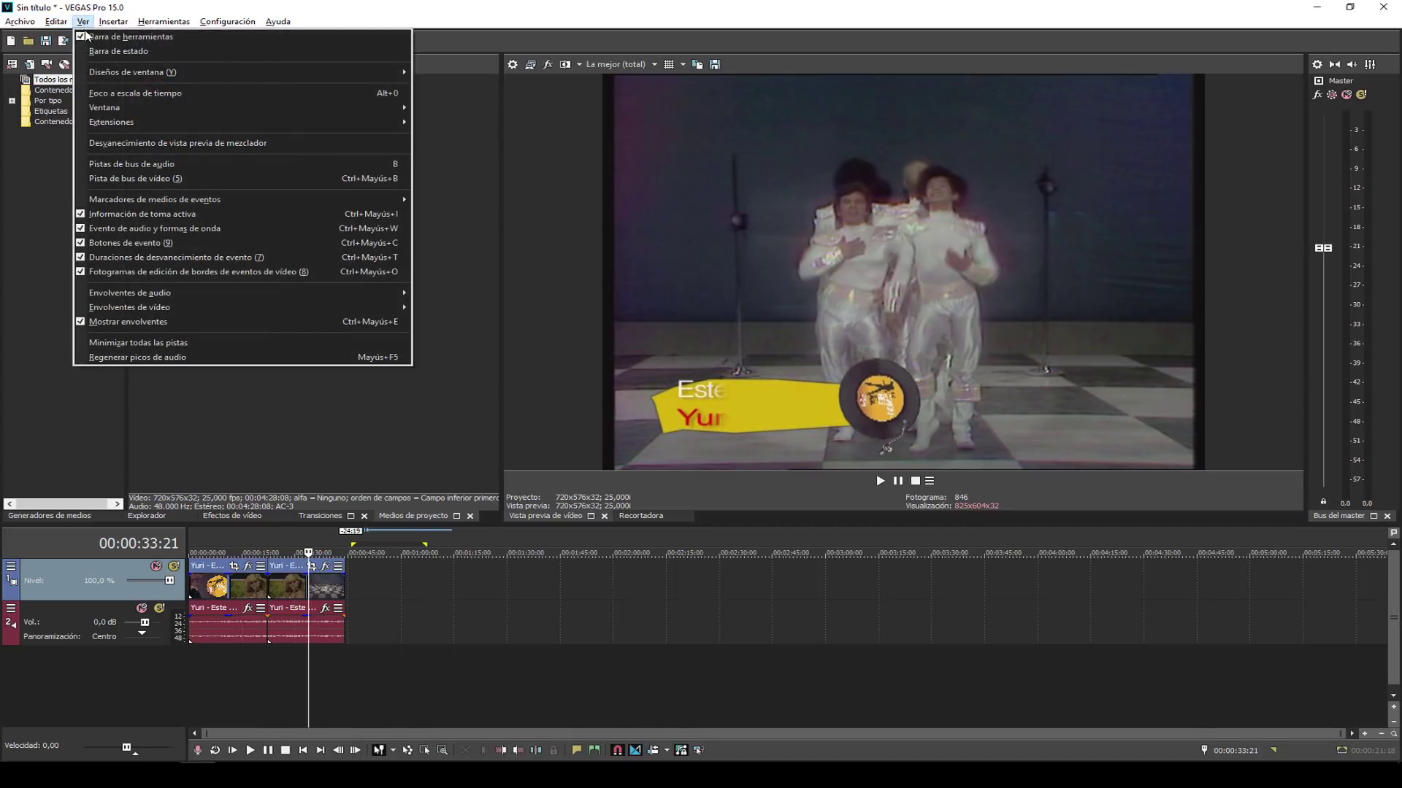
click(95, 51)
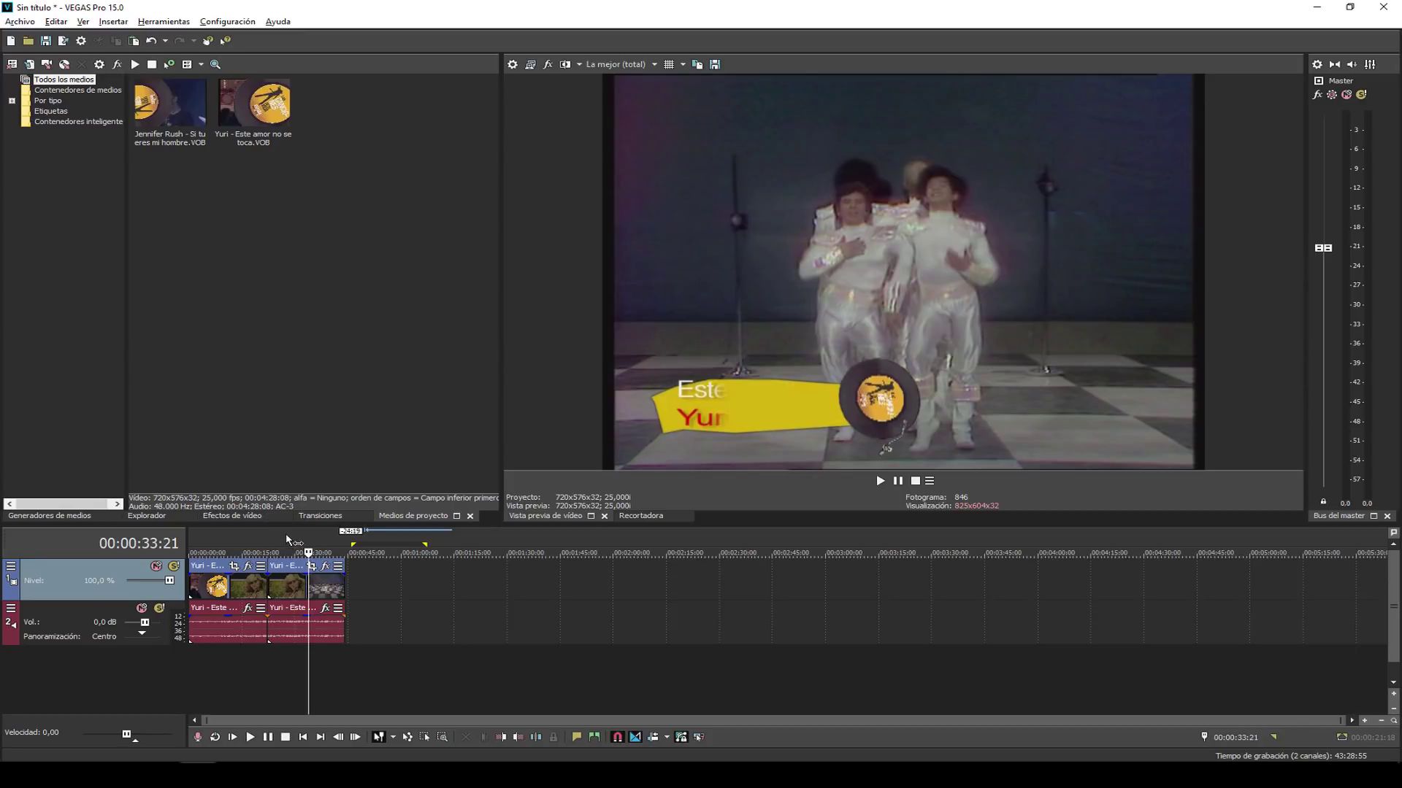
mouse_move(286, 540)
mouse_down()
mouse_move(302, 544)
mouse_move(290, 544)
mouse_up()
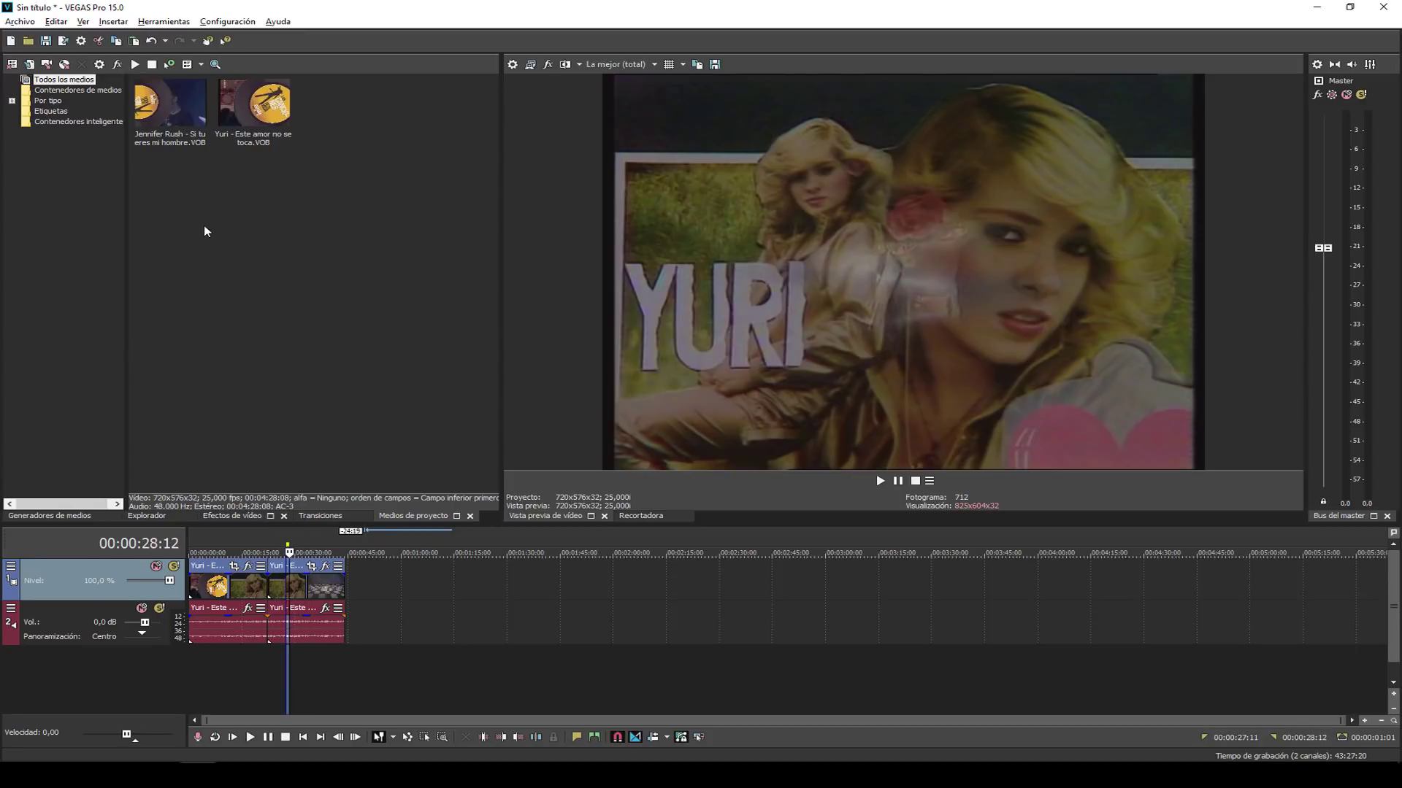
click(109, 22)
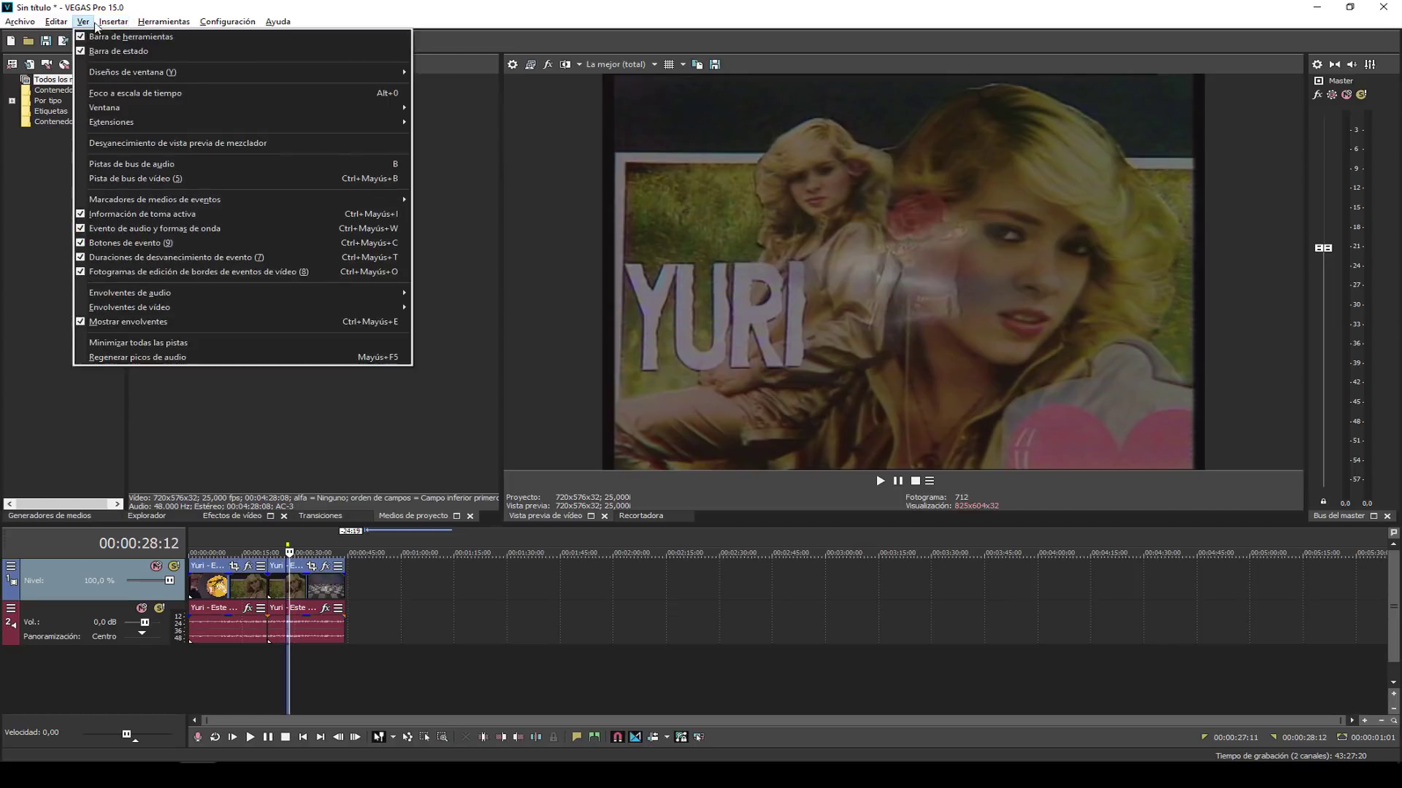
click(96, 24)
click(96, 24)
mouse_move(104, 73)
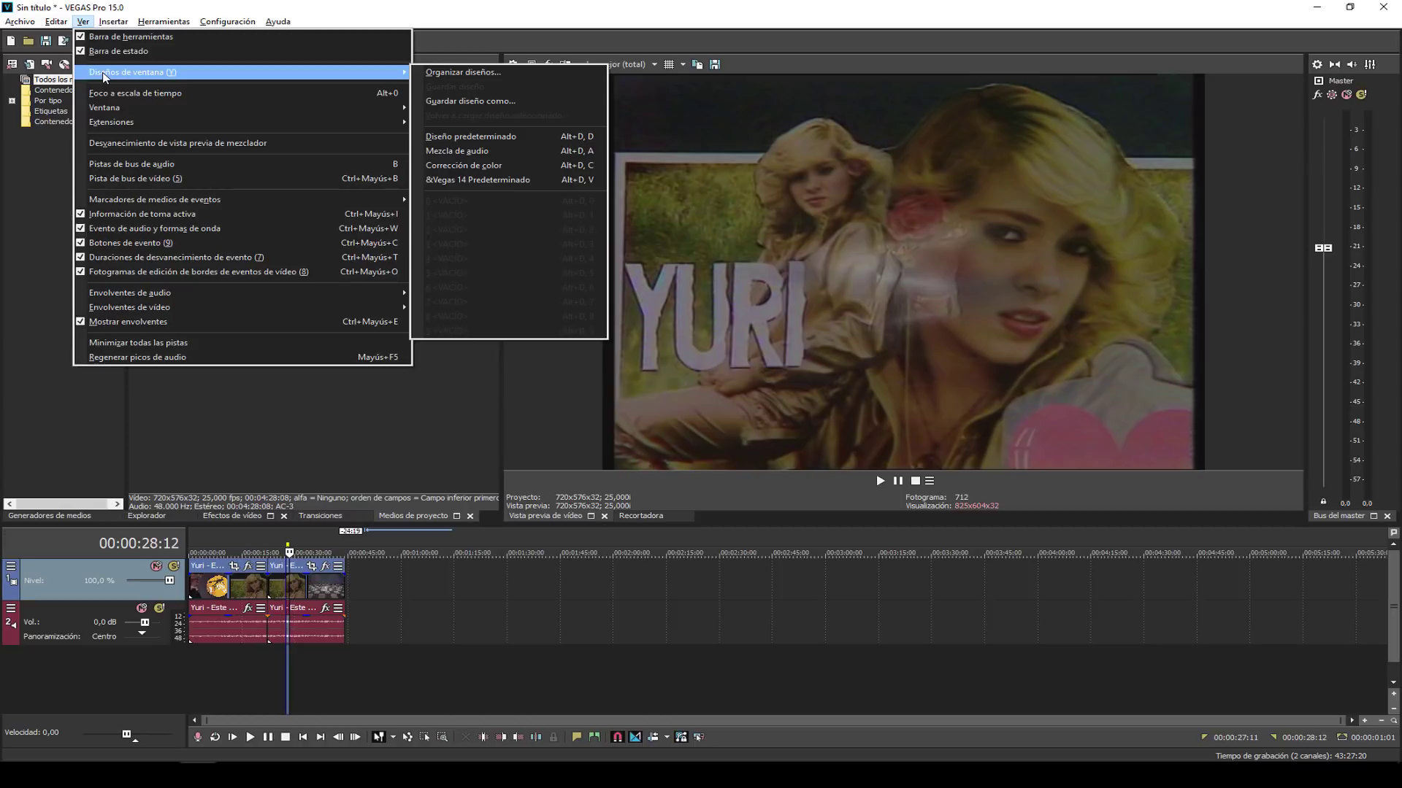
click(422, 37)
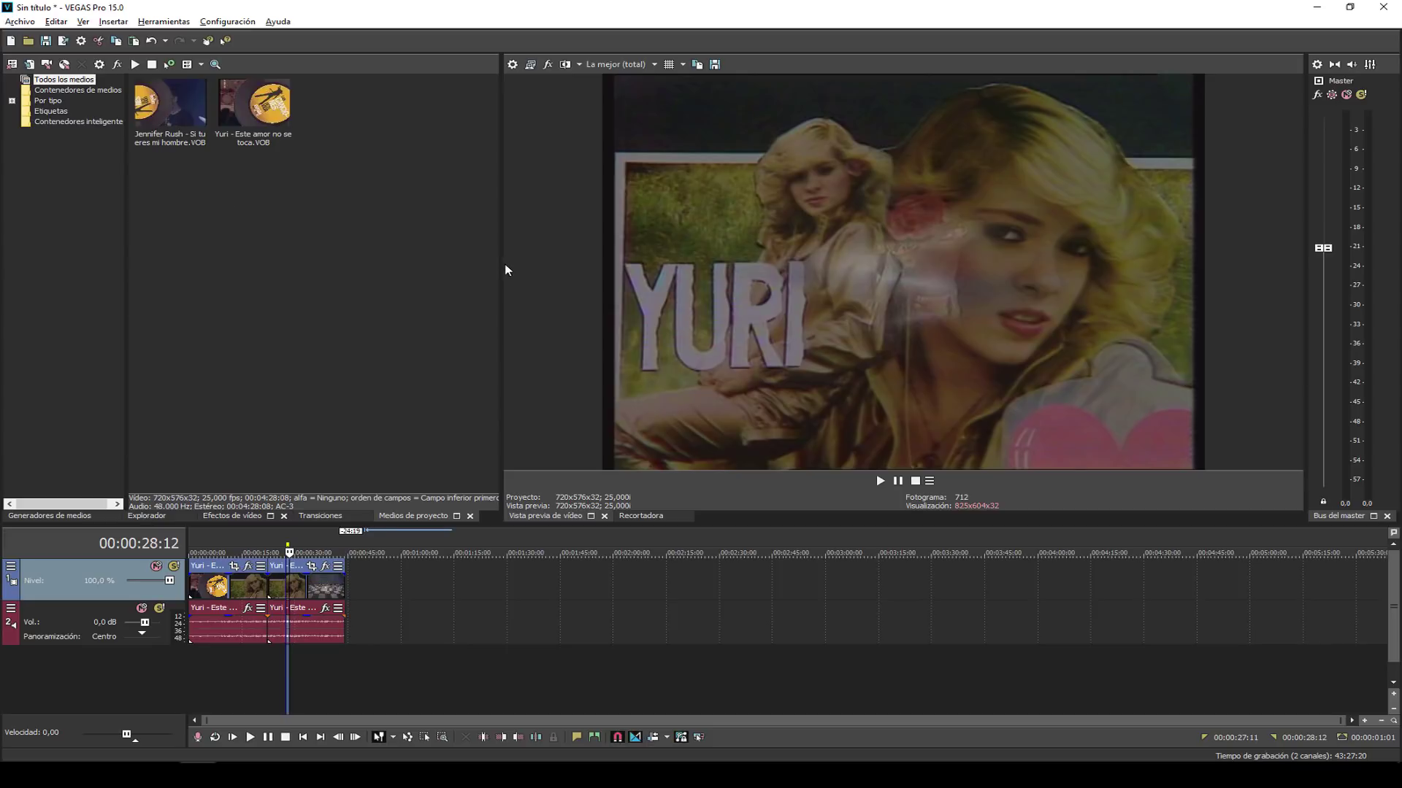
Widen the project media window and its folder tree, and enlarge the timeline area by shortening the upper windows.
drag(506, 265, 754, 264)
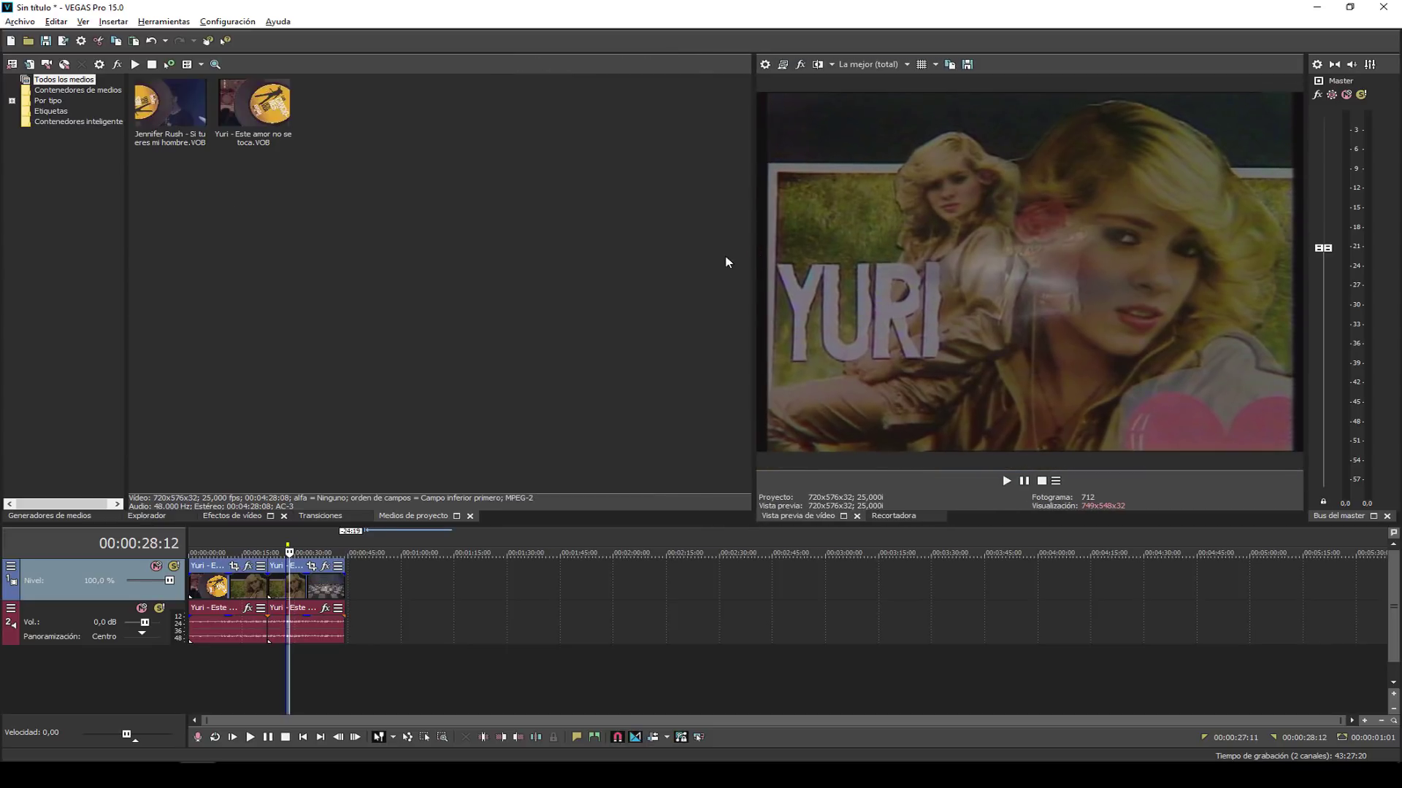
drag(127, 168, 291, 164)
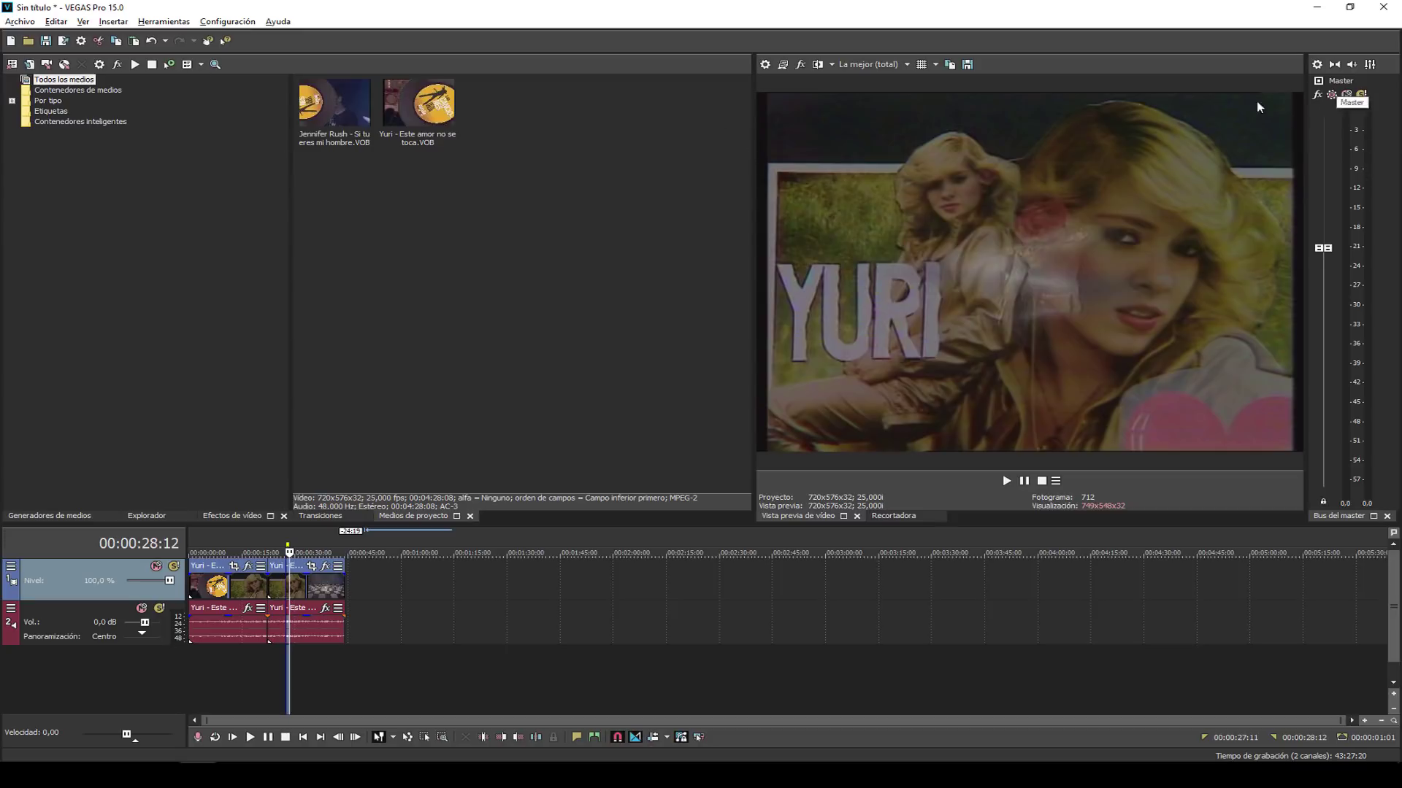
drag(316, 523, 302, 434)
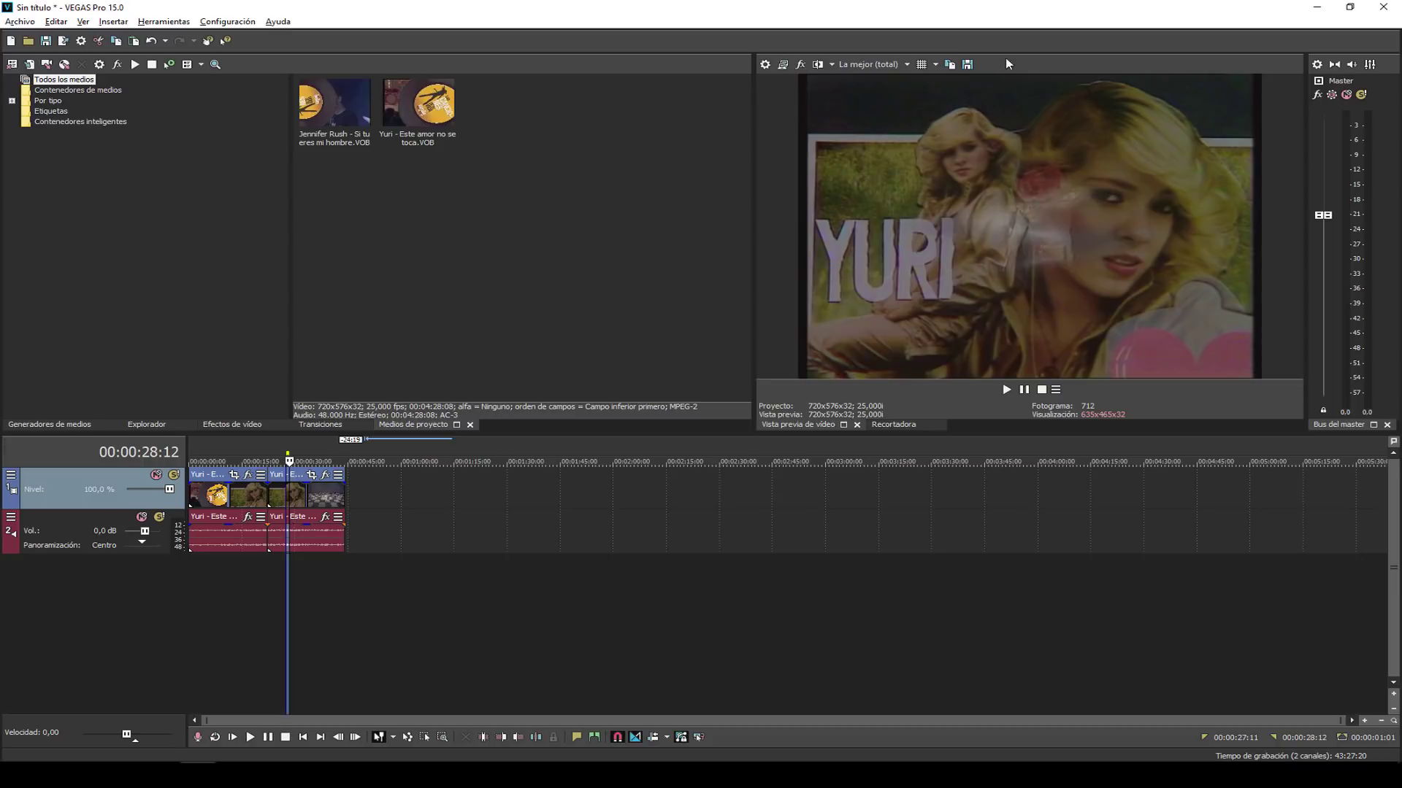
right_click(1025, 66)
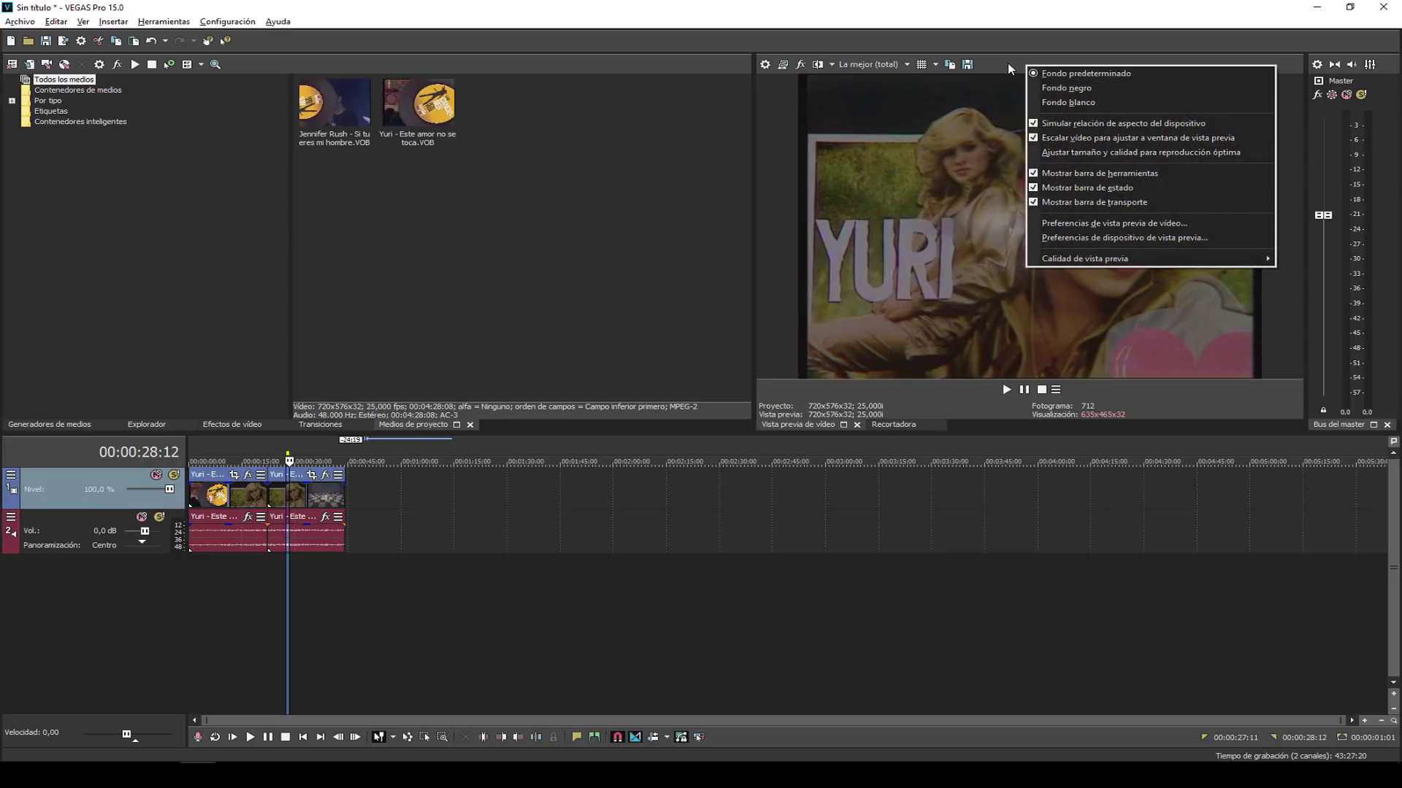
click(1008, 63)
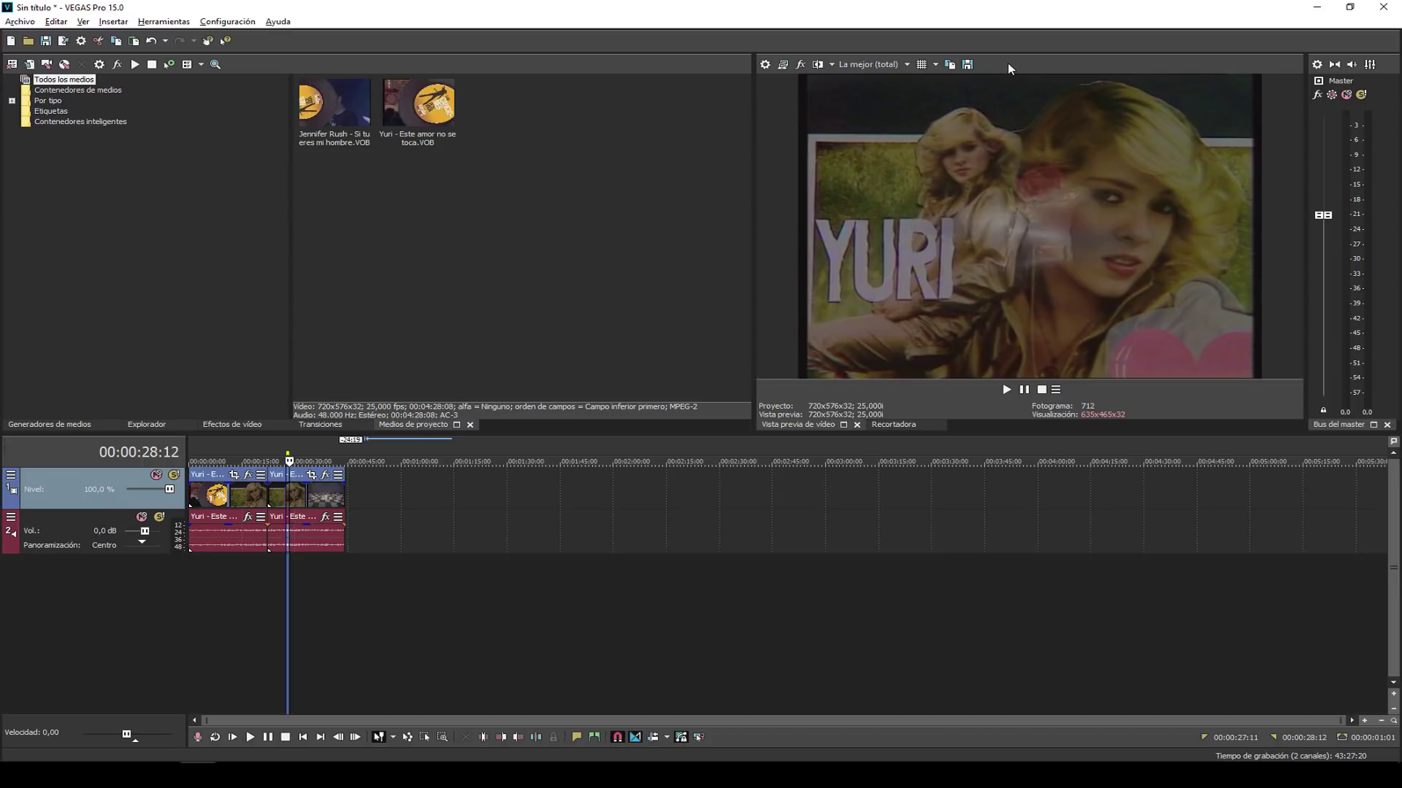
Switch the workspace to the Mezcla de audio window layout.
click(217, 21)
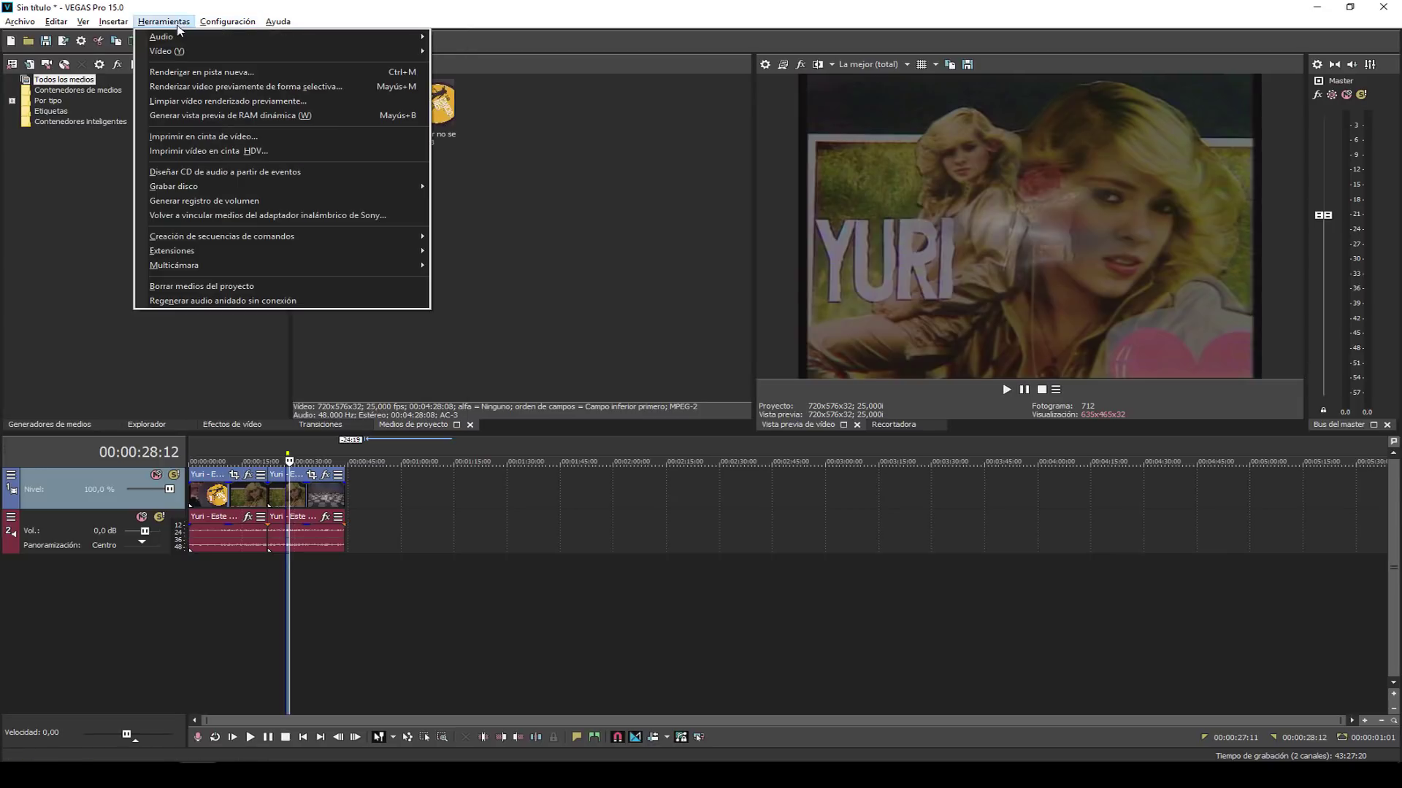
click(164, 21)
click(57, 21)
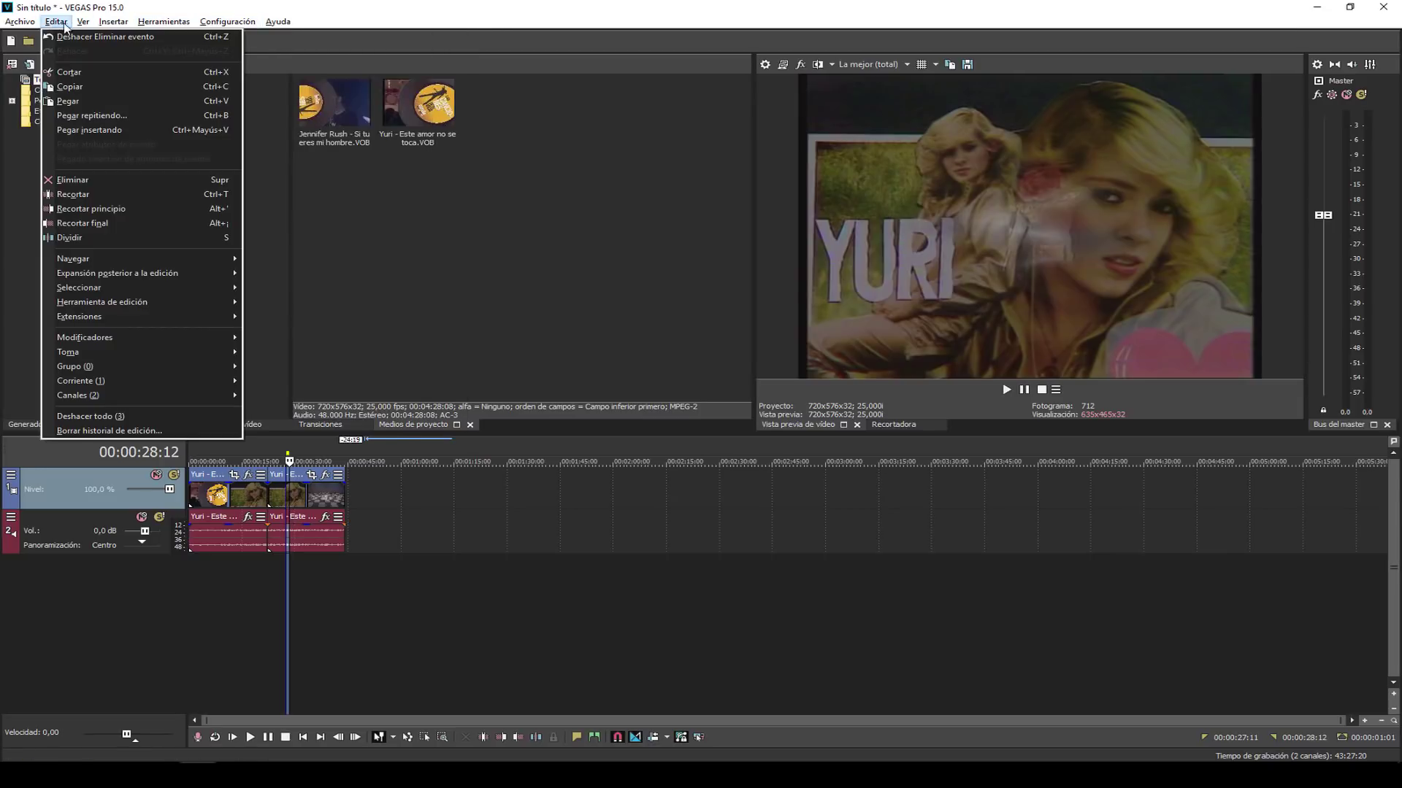
mouse_move(83, 22)
mouse_move(241, 71)
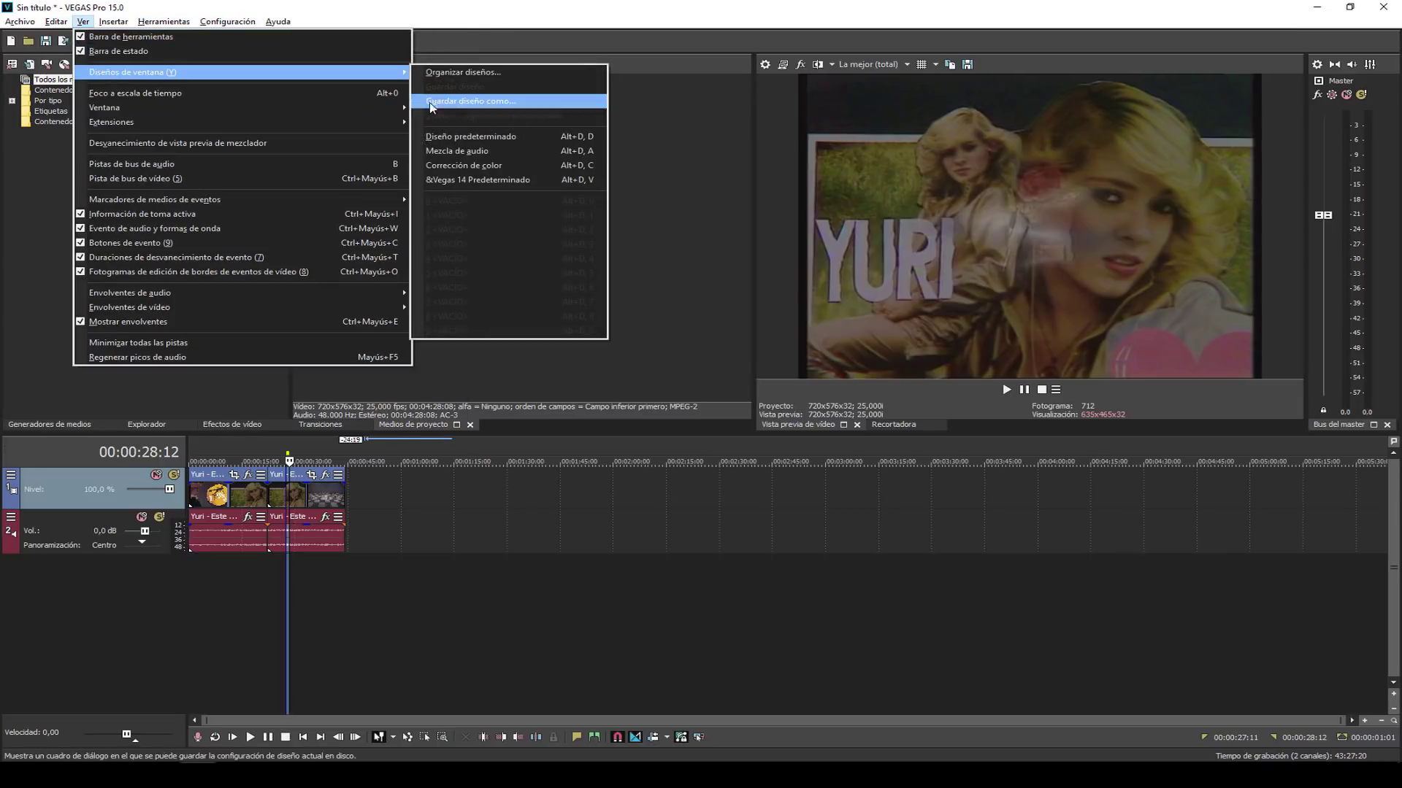
click(473, 151)
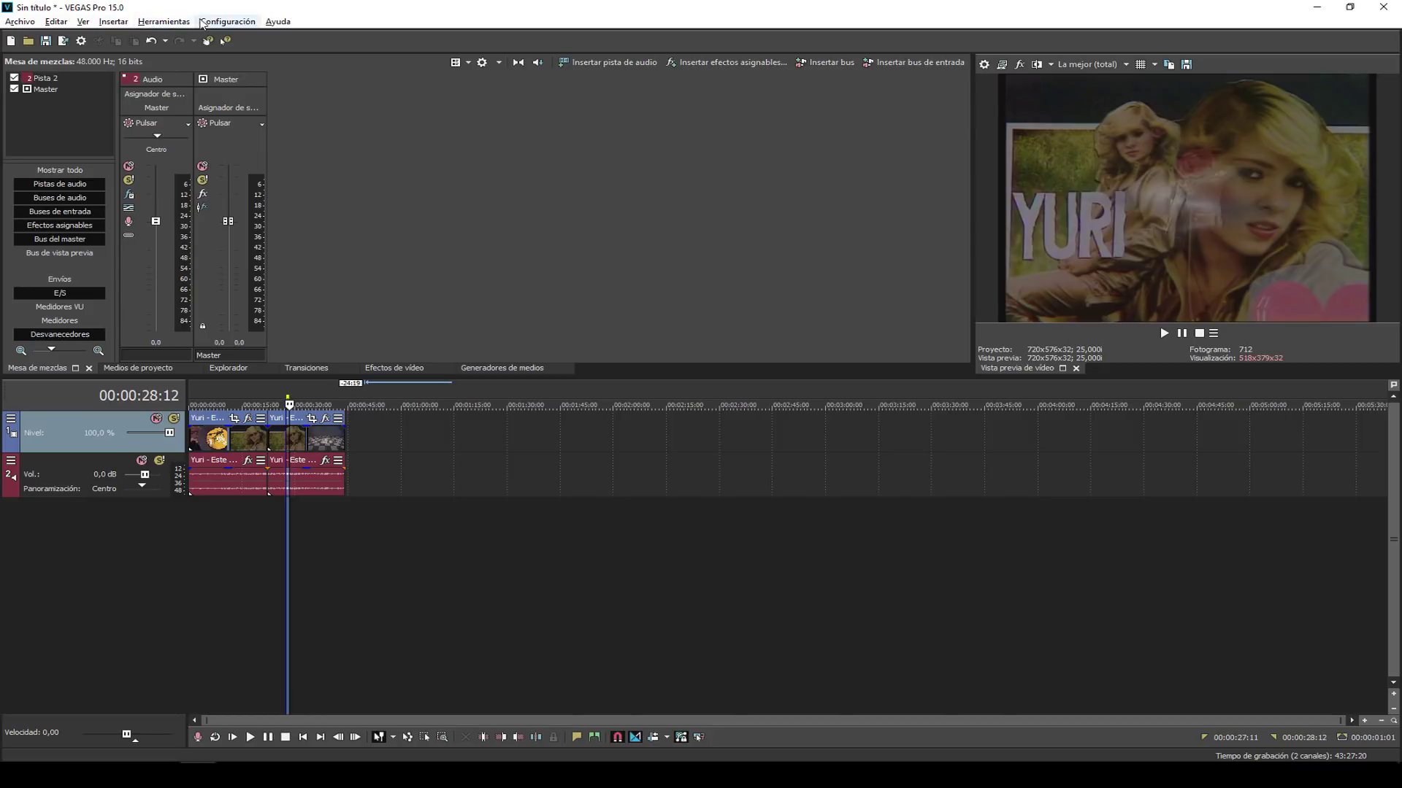
Switch the workspace to the Corrección de color window layout.
click(83, 22)
mouse_move(117, 73)
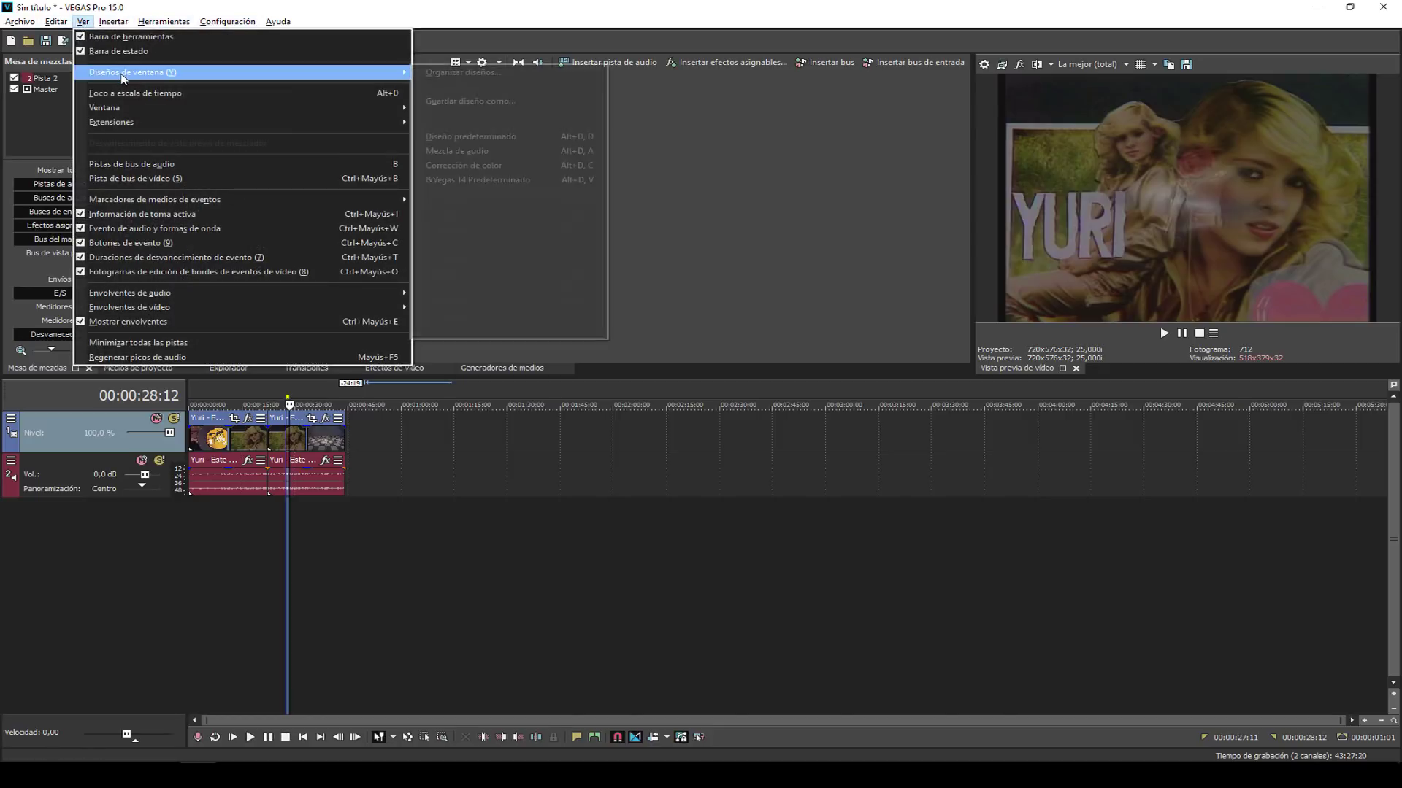
click(513, 173)
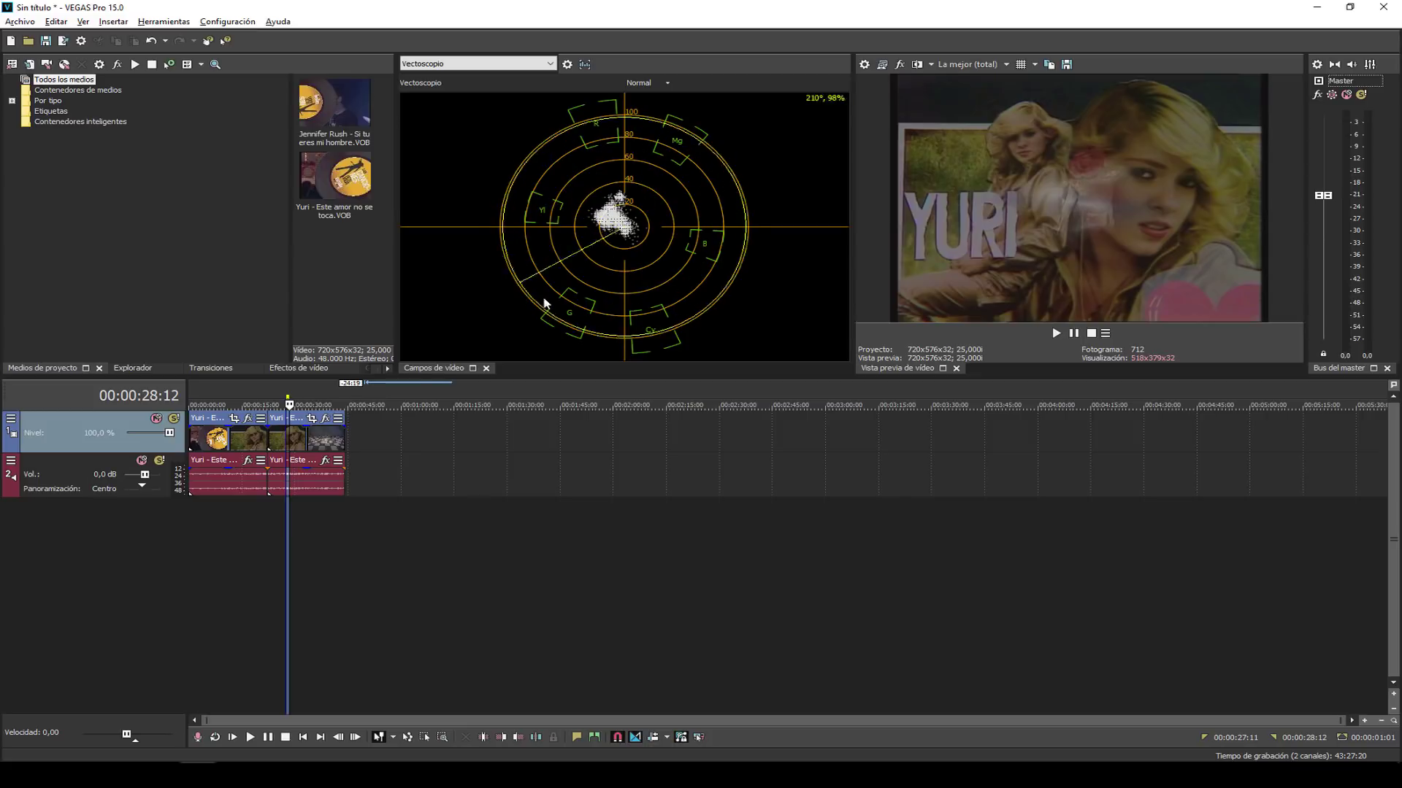
Extend the end of the second clip with its audio by 1:54:19 and place the cursor at 00:02:14:14.
click(113, 23)
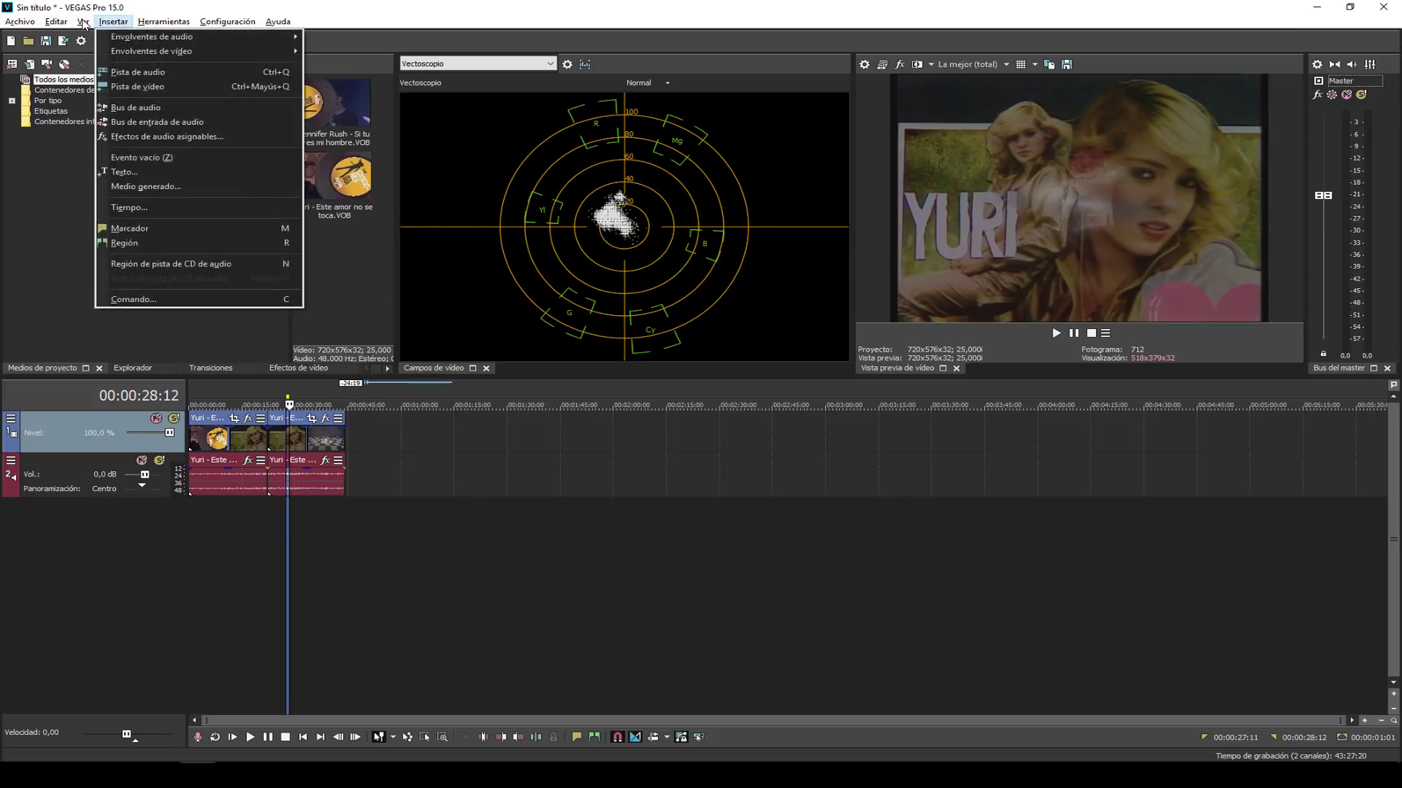
mouse_move(82, 21)
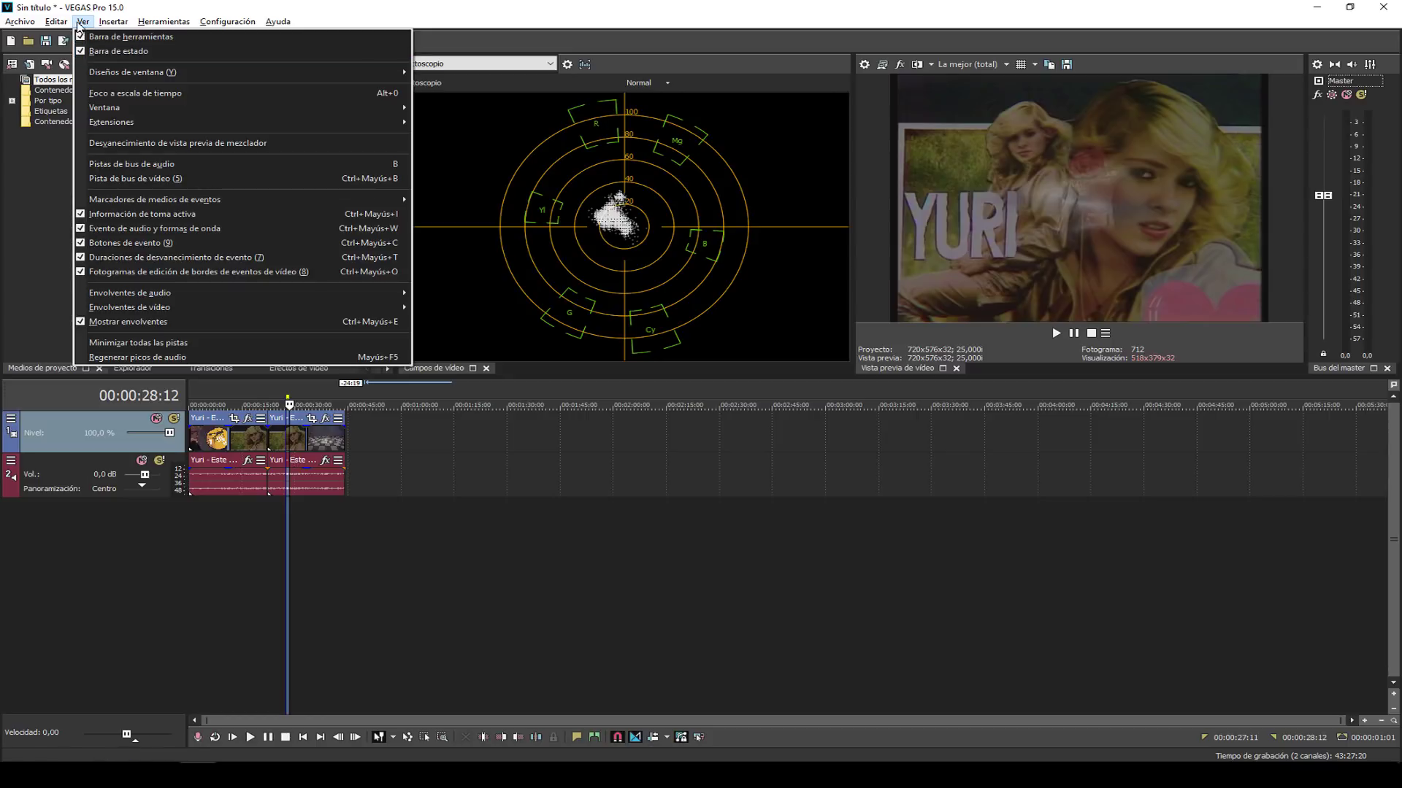
click(343, 434)
drag(345, 434, 751, 431)
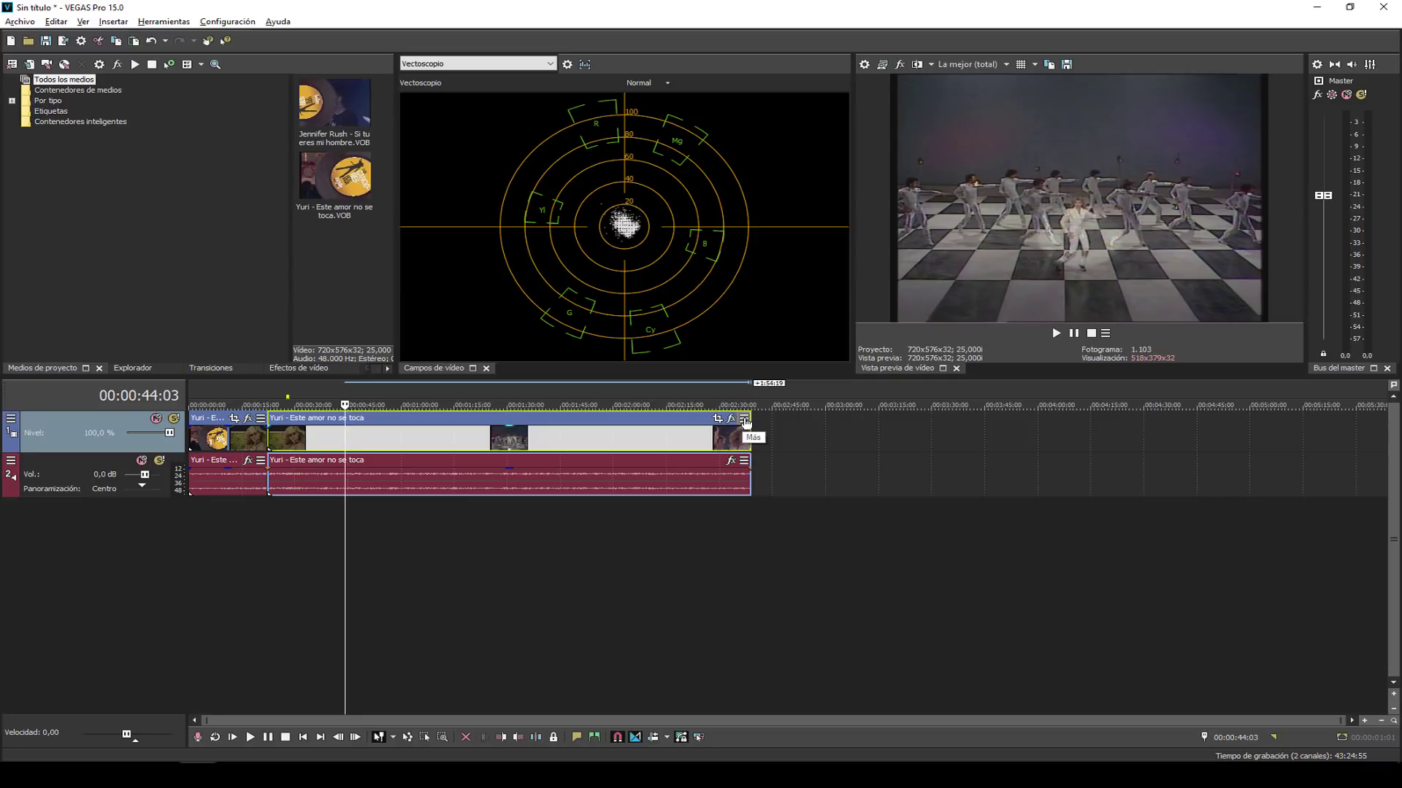
click(744, 420)
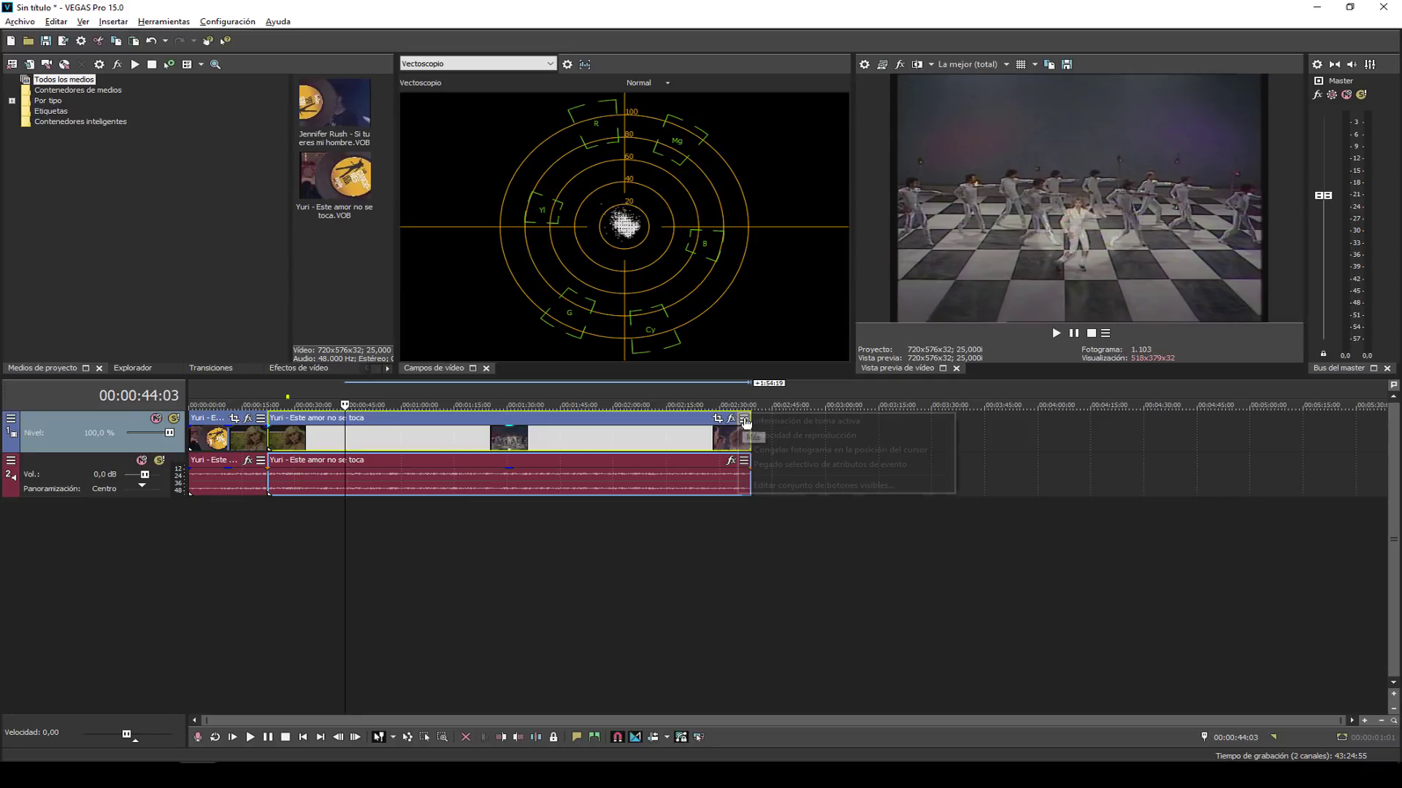
click(665, 442)
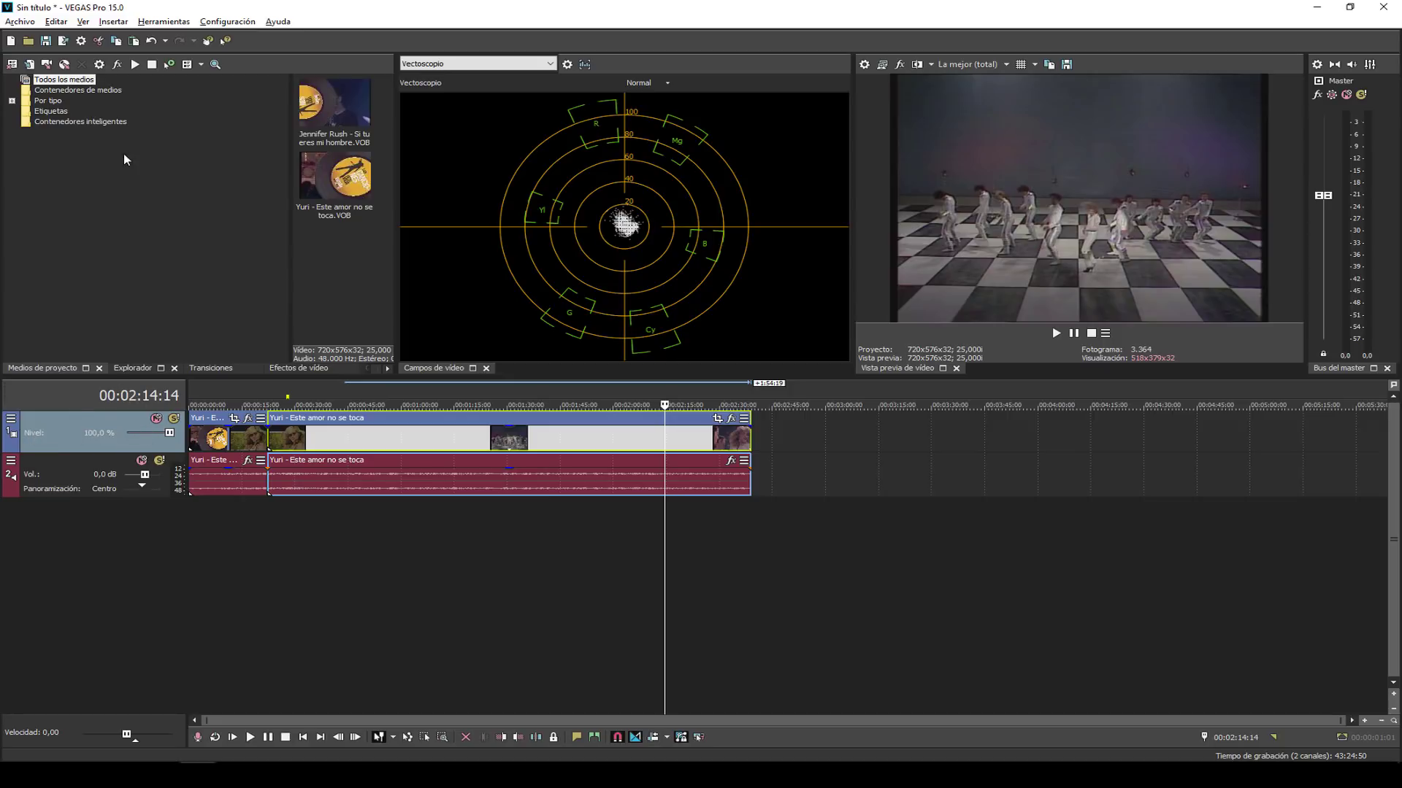
Switch the workspace to the Vegas 14 Predeterminado window layout.
click(82, 21)
mouse_move(292, 72)
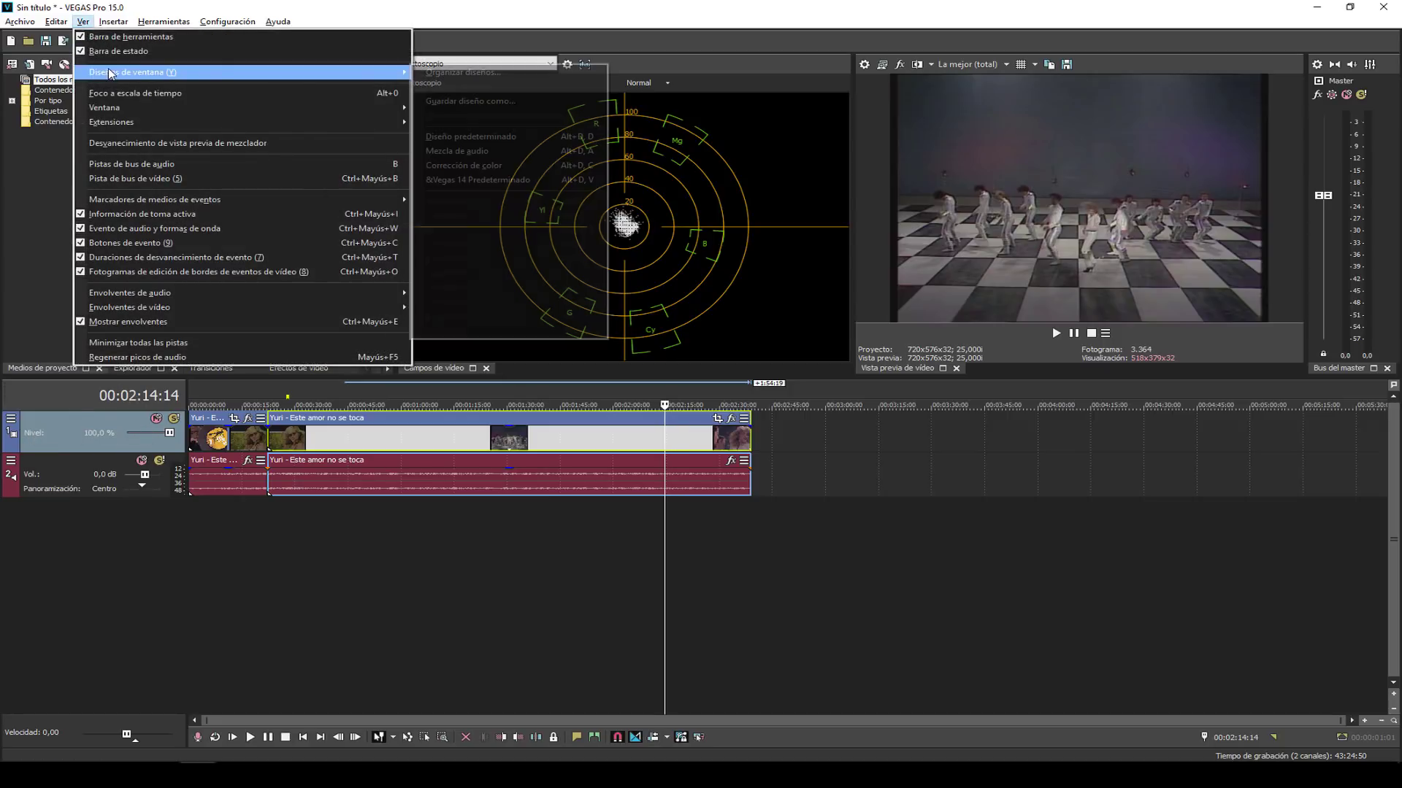
click(445, 179)
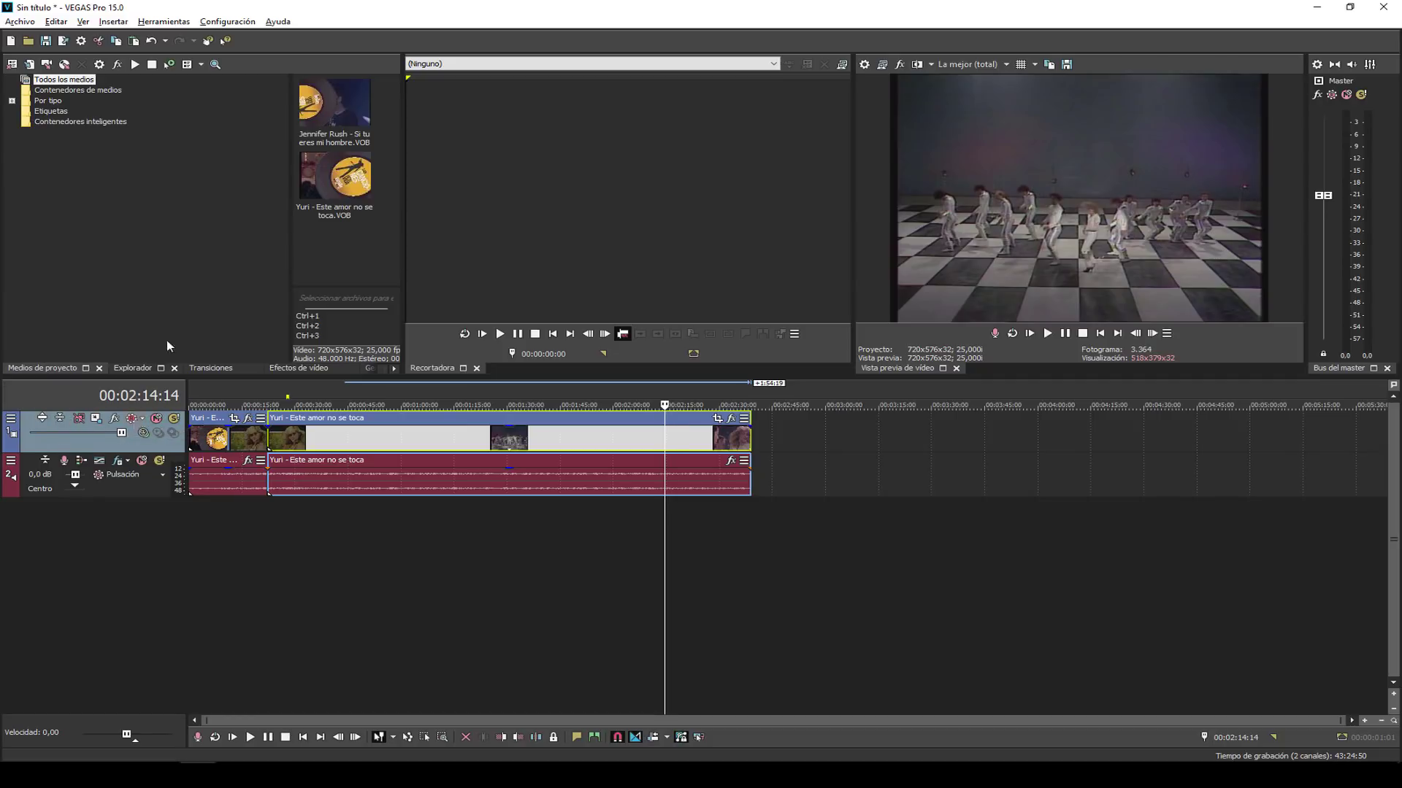
Restore the default window layout, Diseño predeterminado.
click(113, 21)
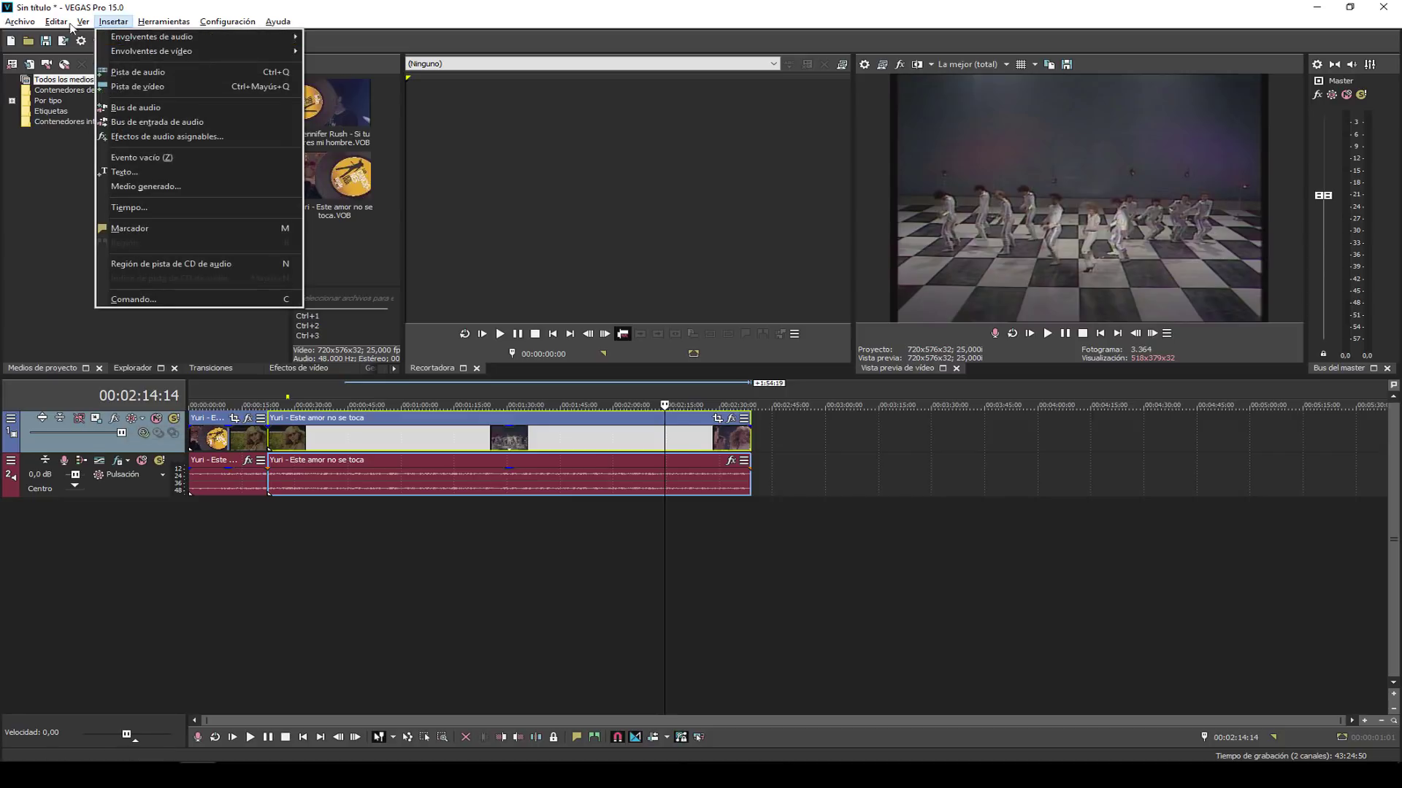
mouse_move(82, 21)
mouse_move(272, 73)
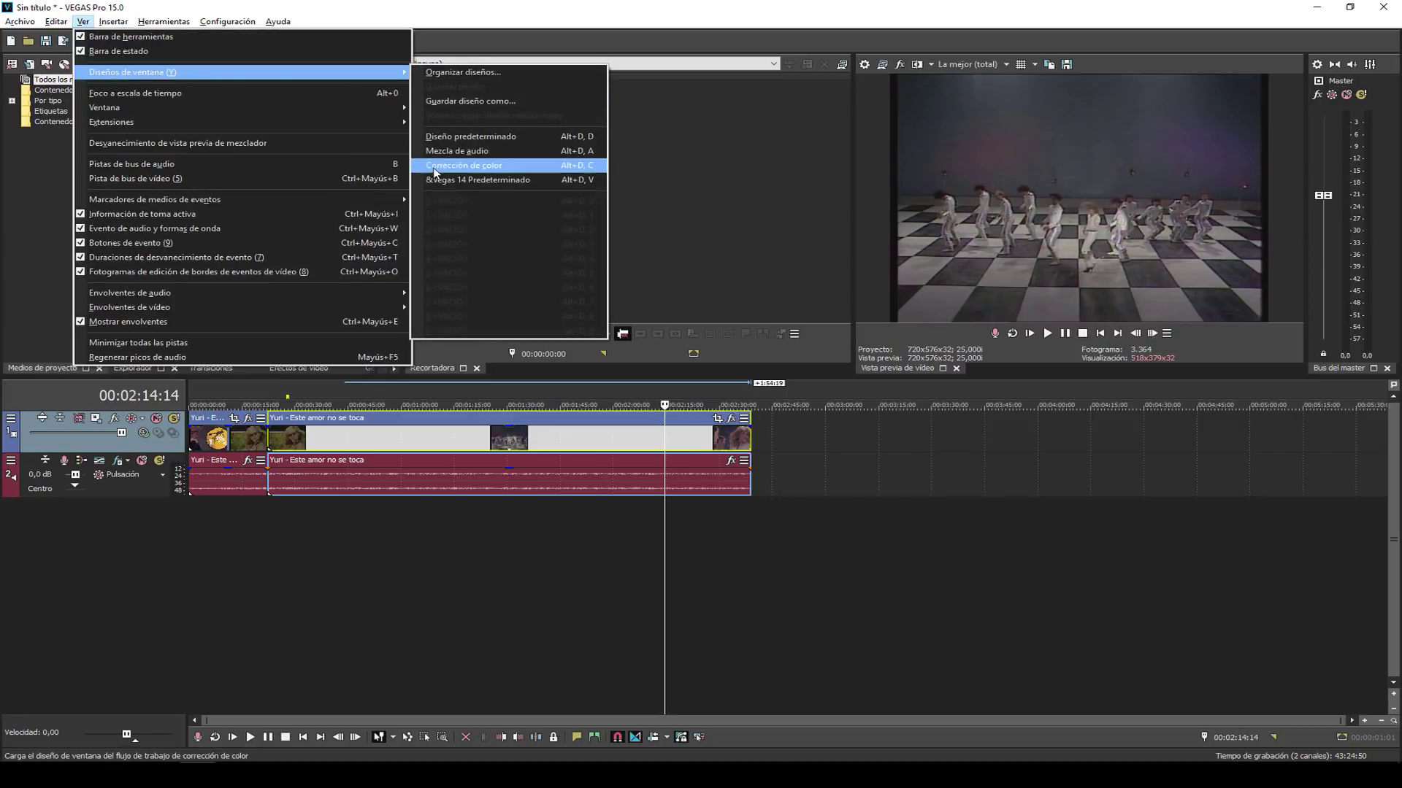
click(447, 138)
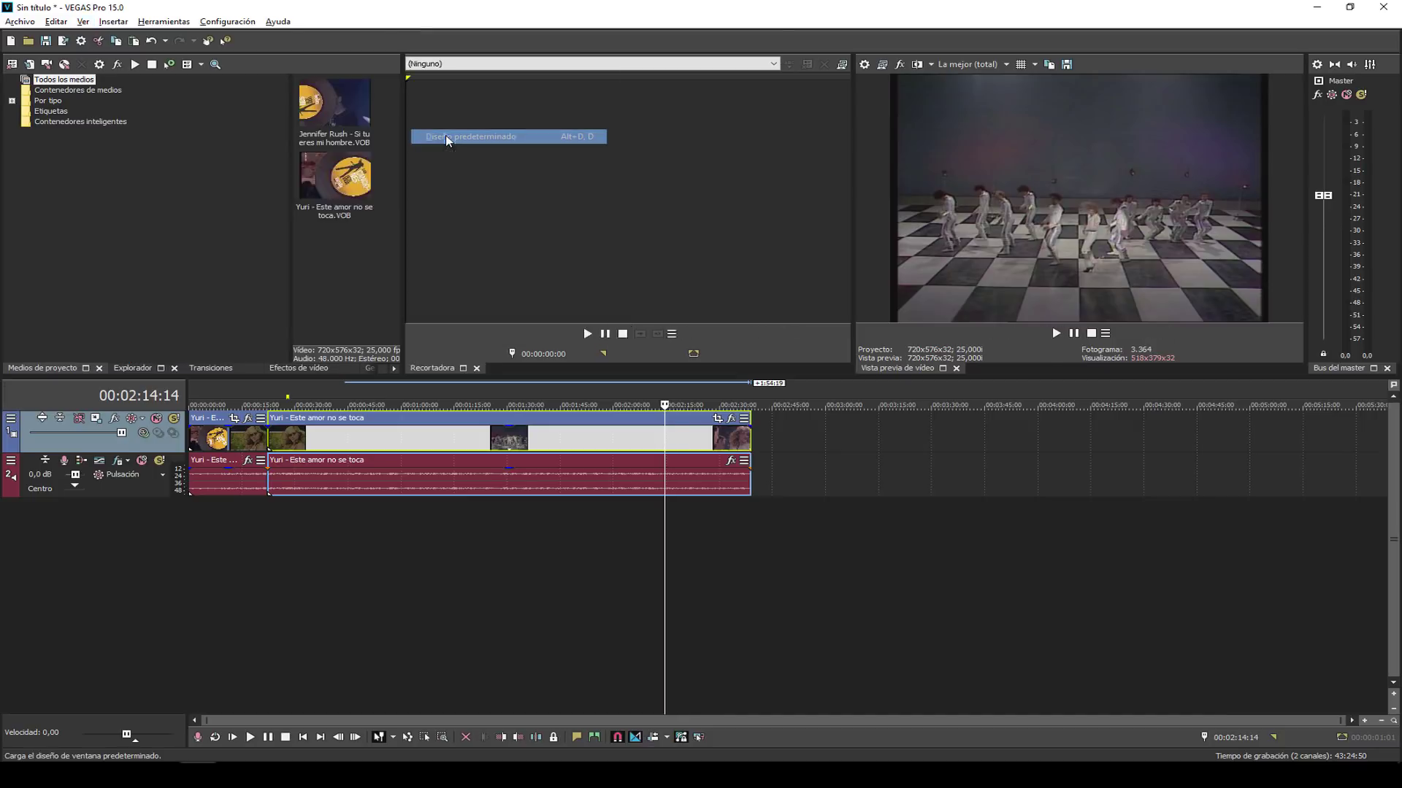
Examine the video track's options and context commands, comparing the two lists.
click(11, 420)
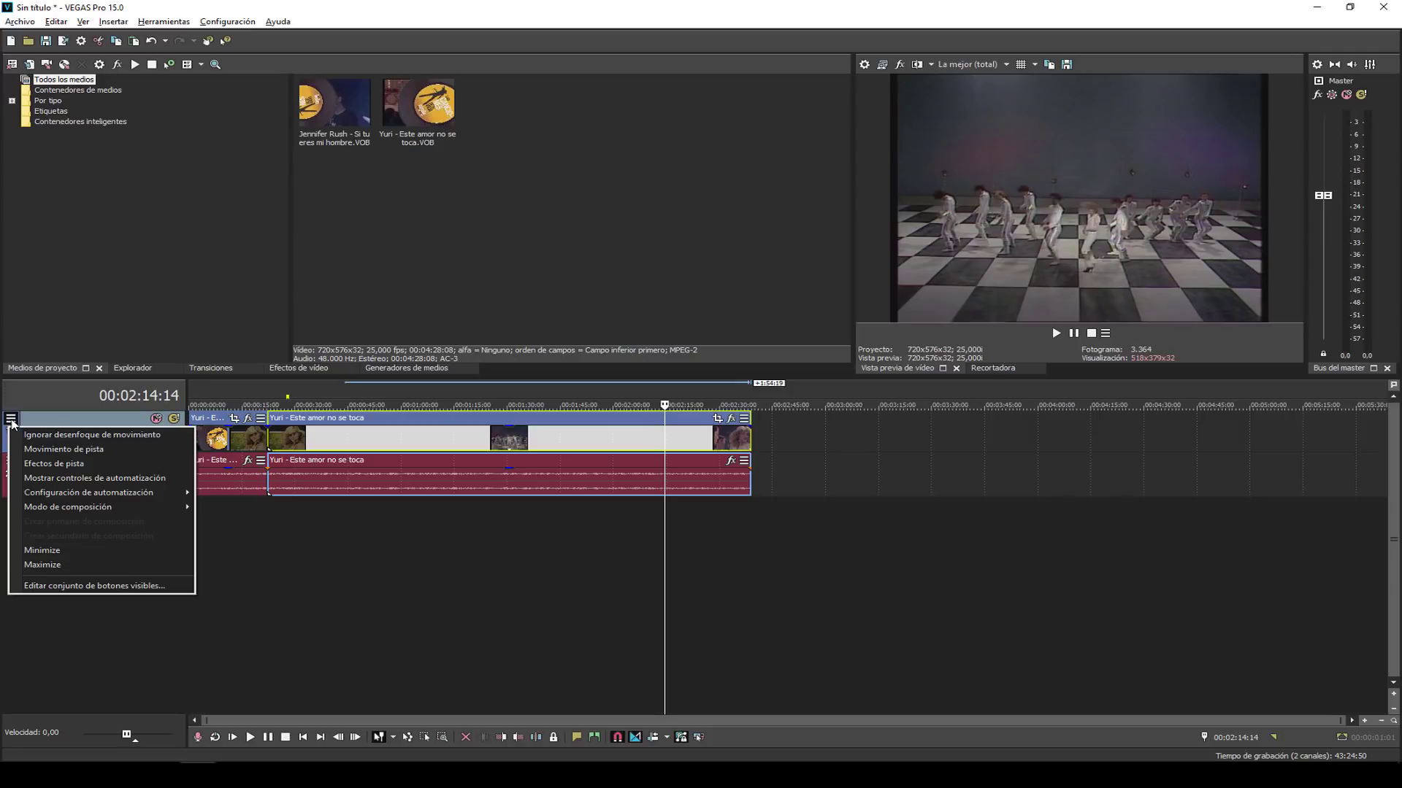
right_click(12, 422)
right_click(11, 422)
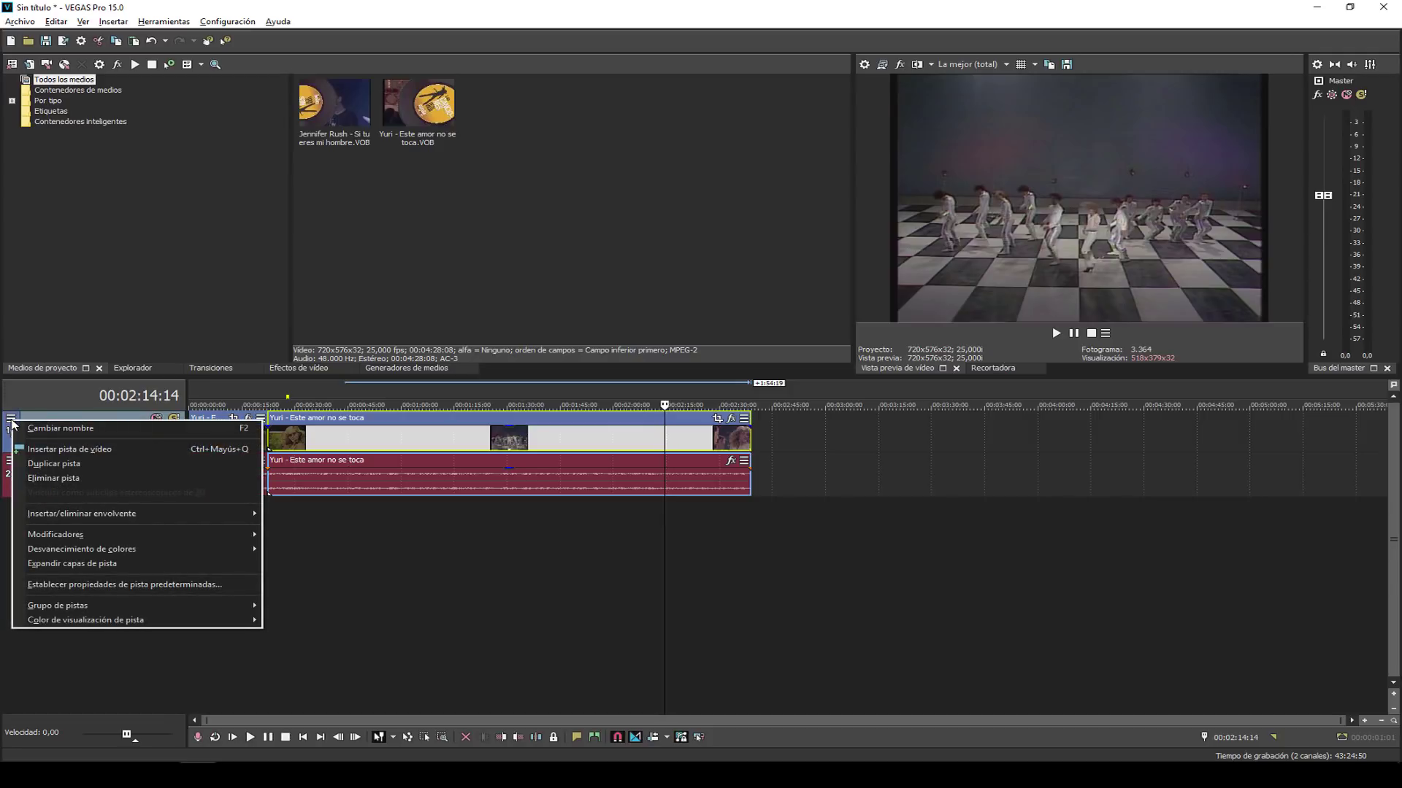
click(11, 421)
click(11, 421)
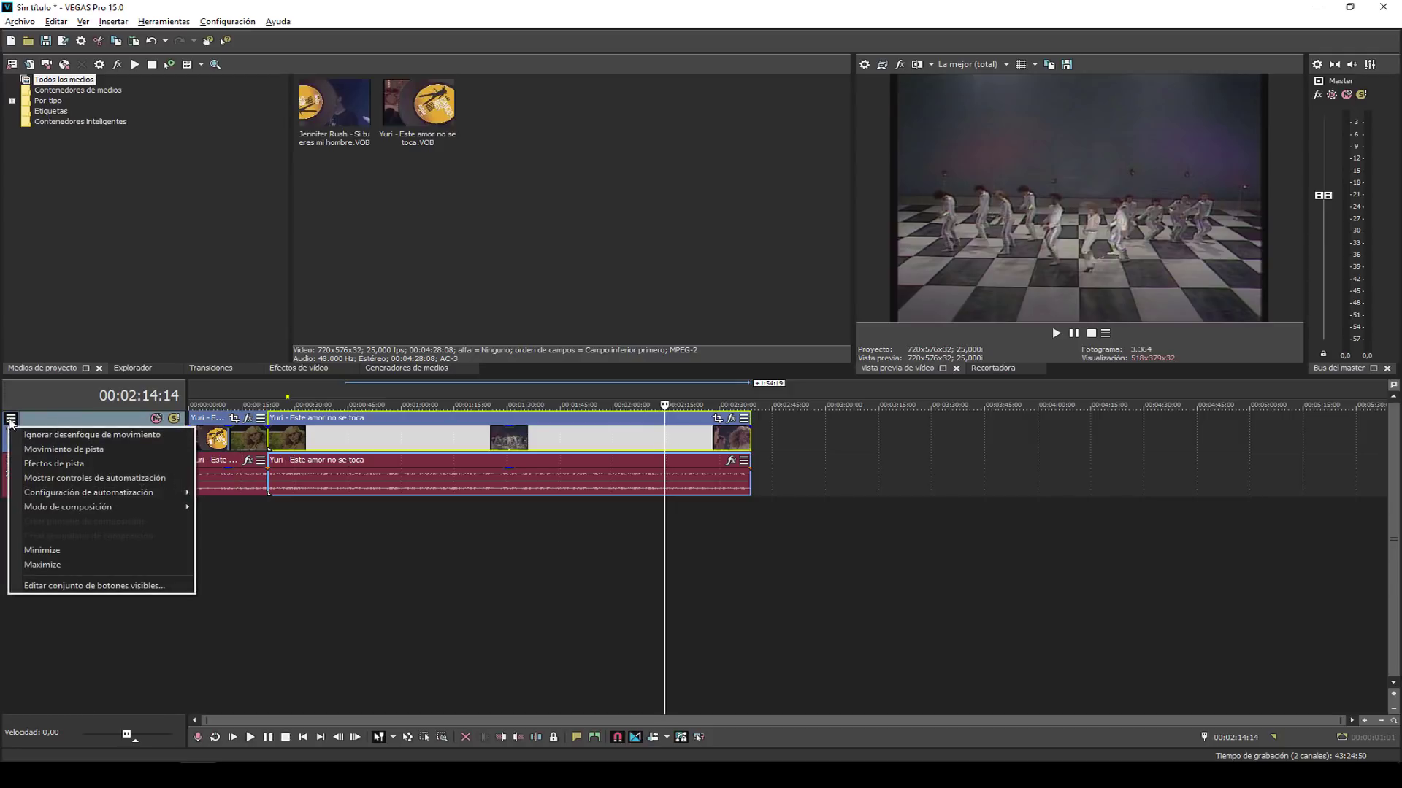
right_click(11, 422)
right_click(11, 421)
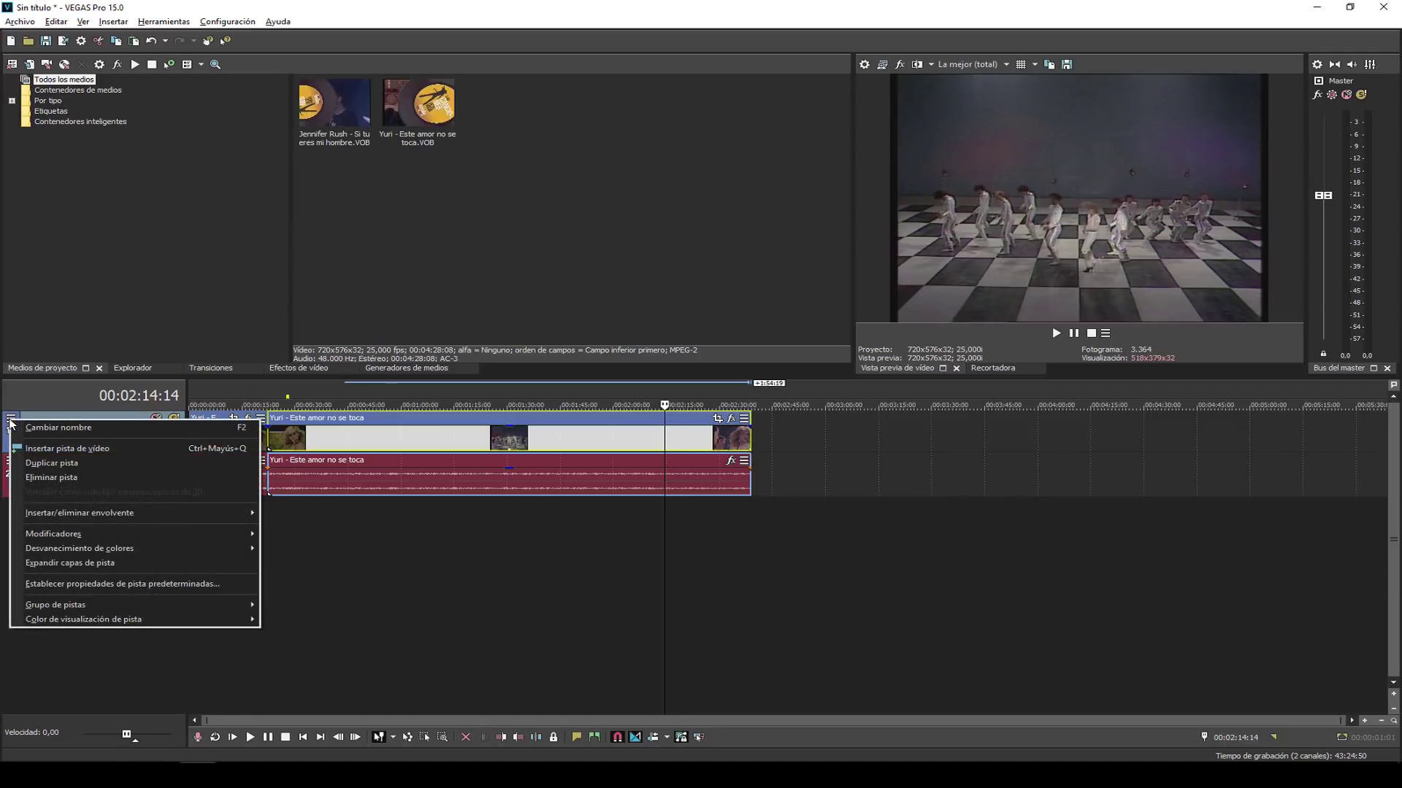
click(65, 310)
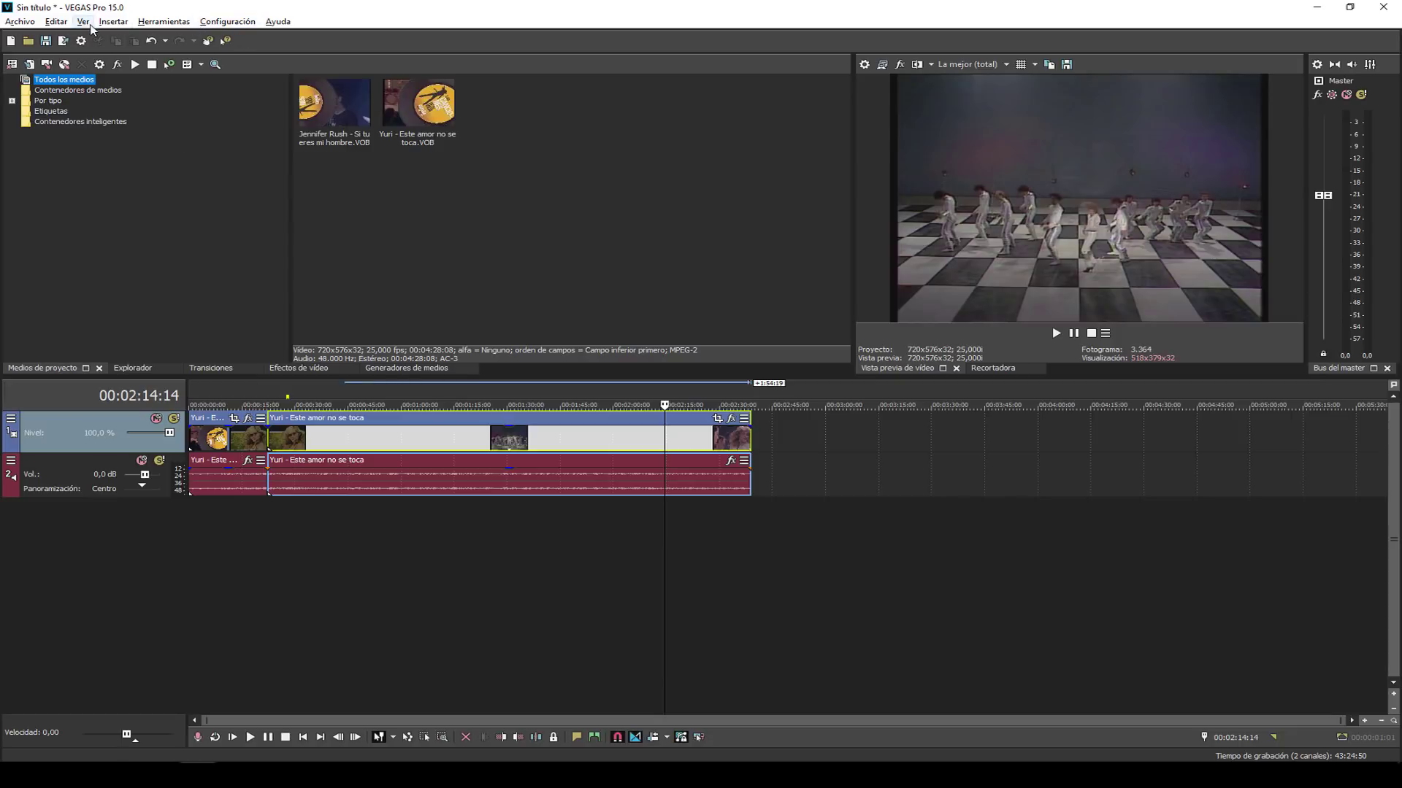
Show the Mesa de mezclas window and close it again.
click(84, 22)
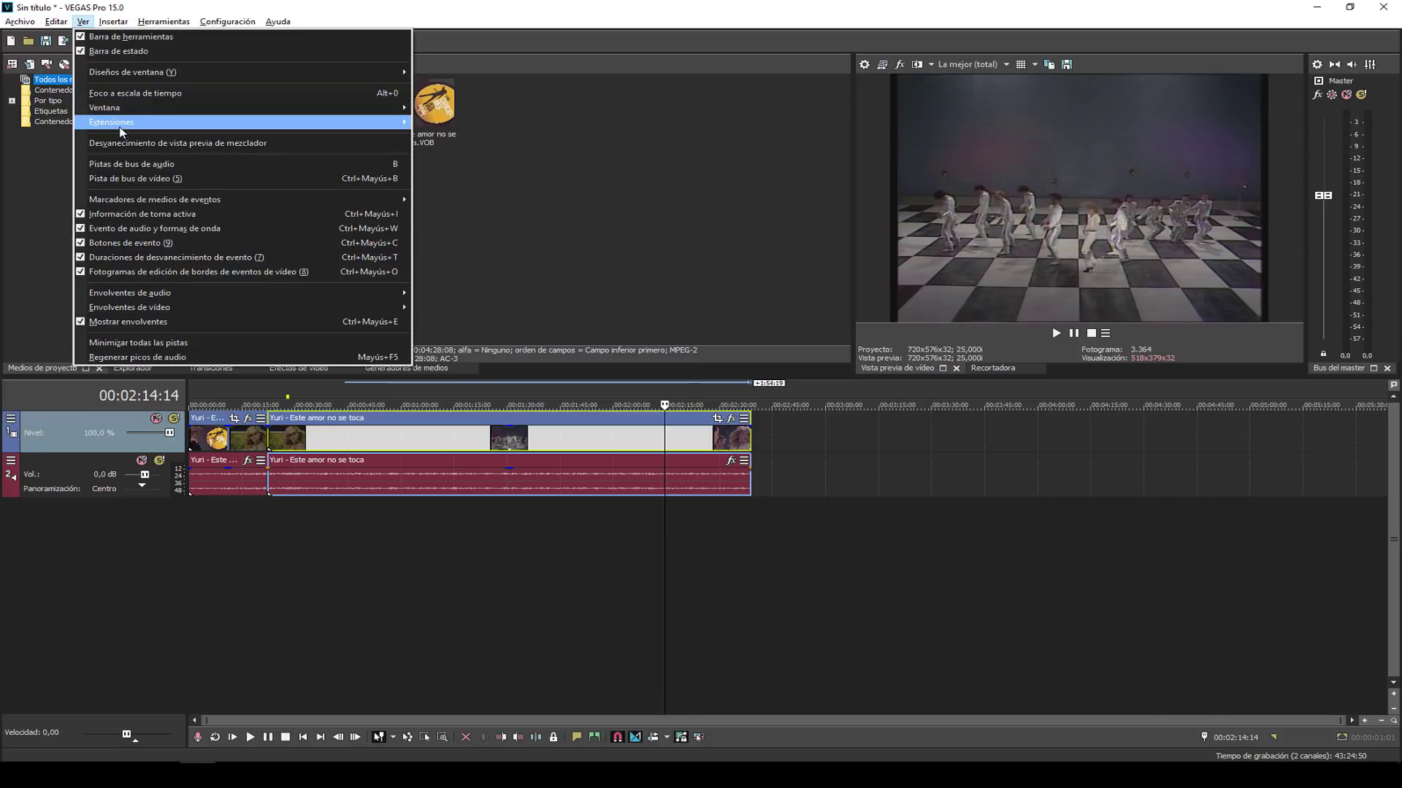
mouse_move(127, 115)
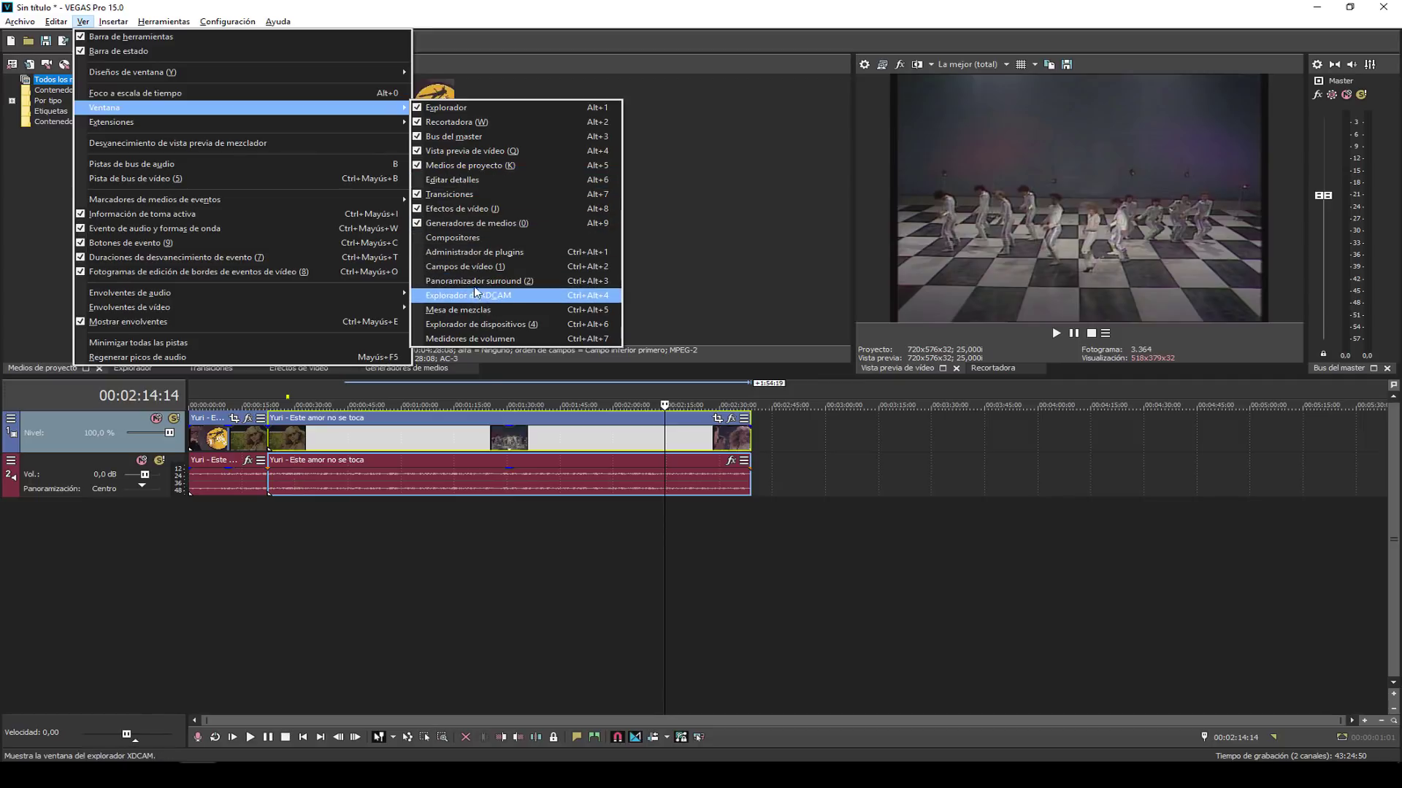
click(465, 314)
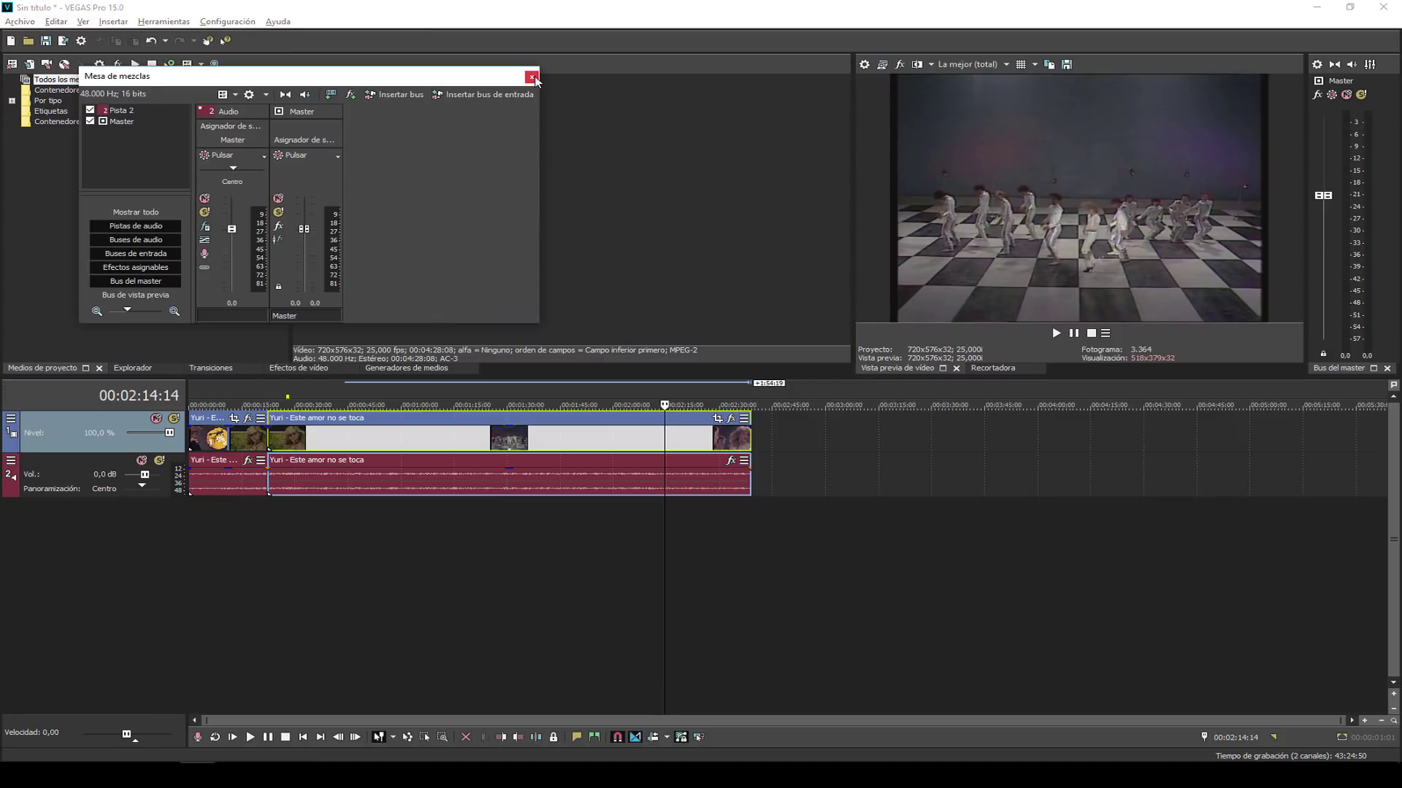
click(532, 77)
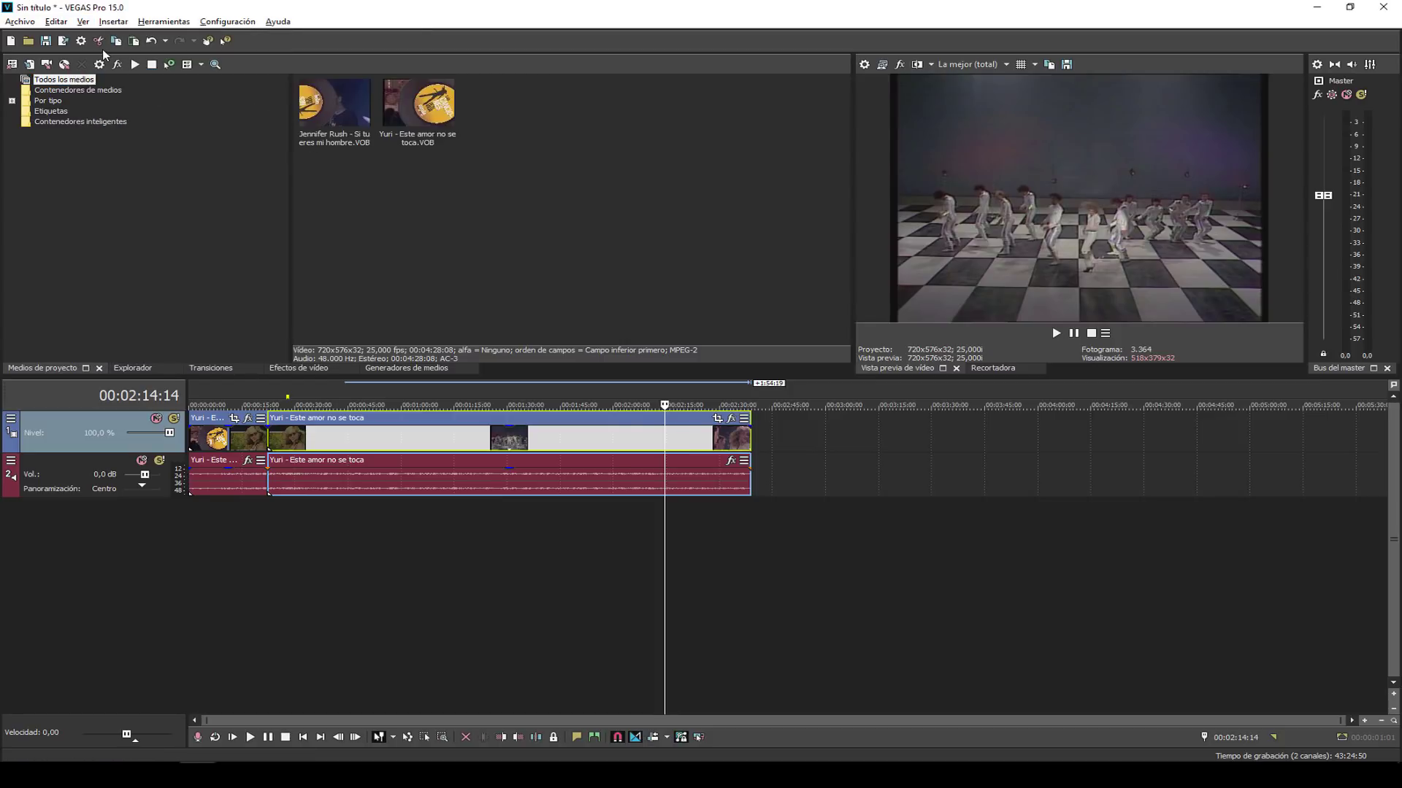
click(84, 22)
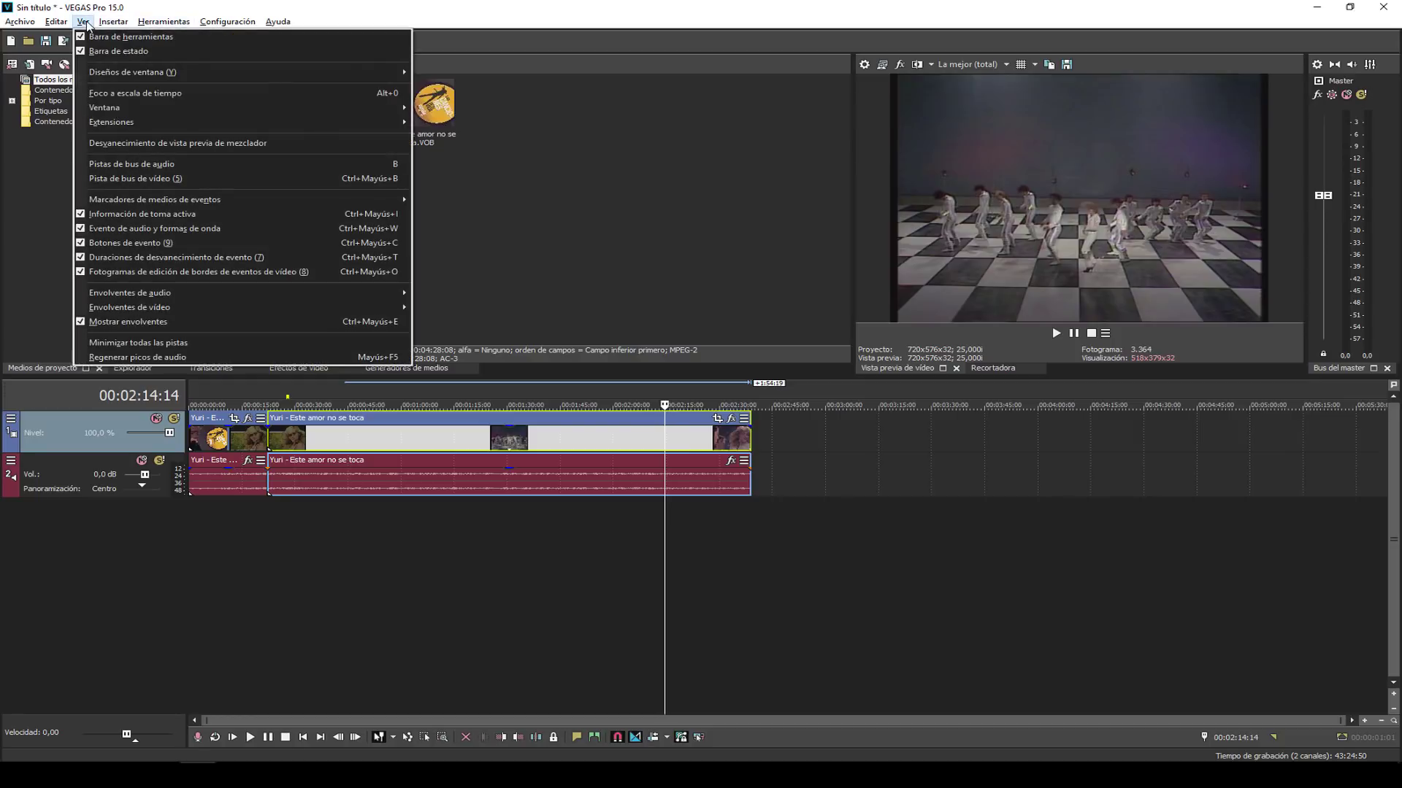
Show the Campos de vídeo window from the list of interface windows.
mouse_move(197, 202)
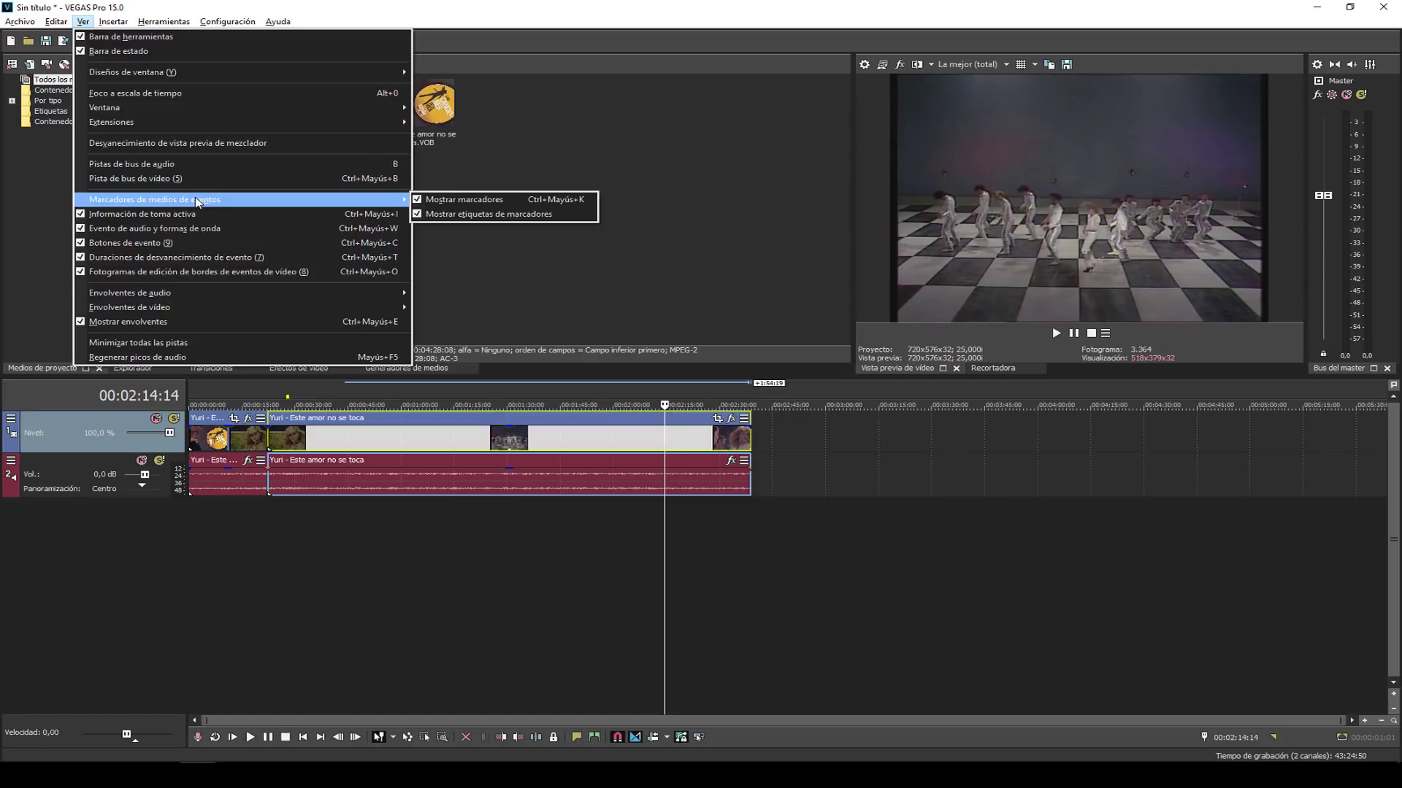
mouse_move(196, 75)
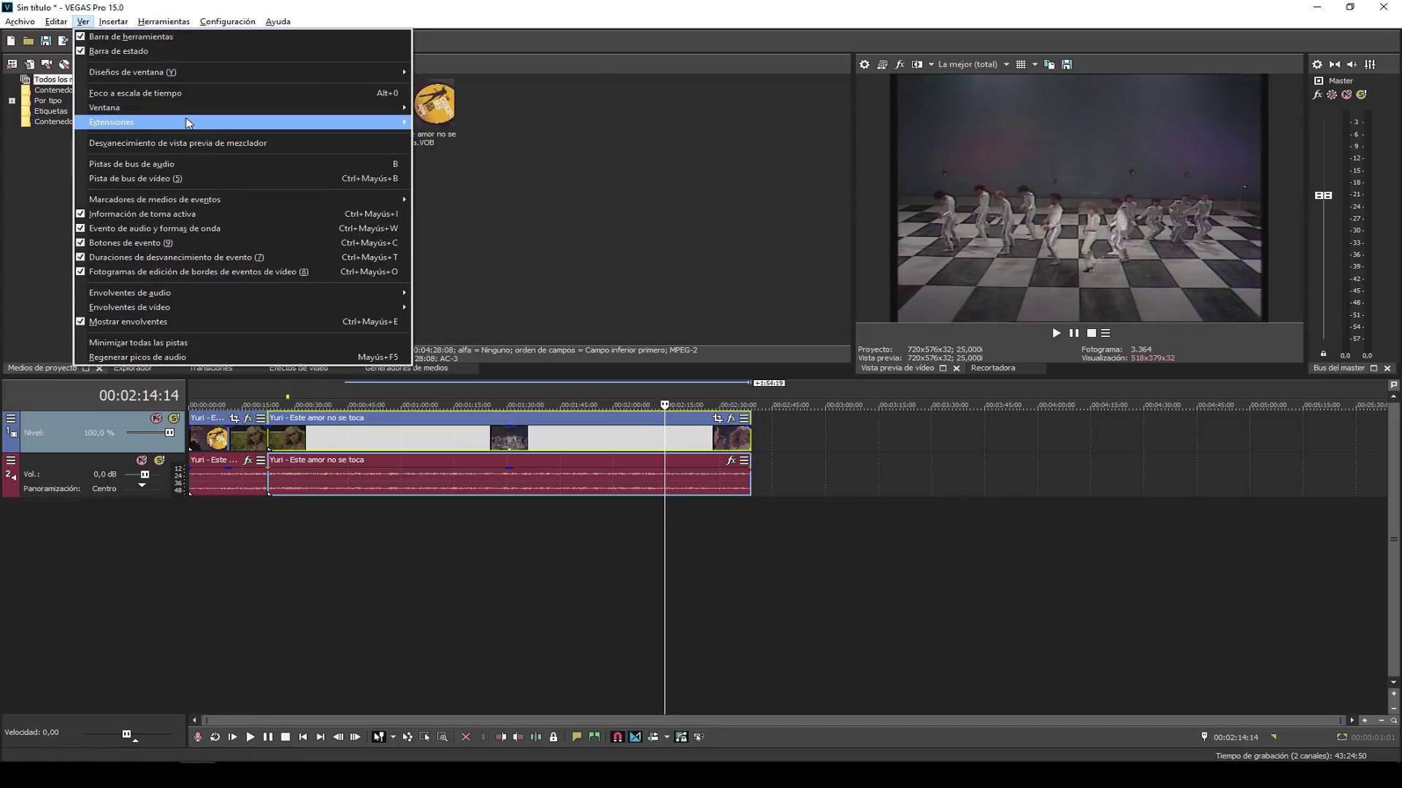
mouse_move(212, 115)
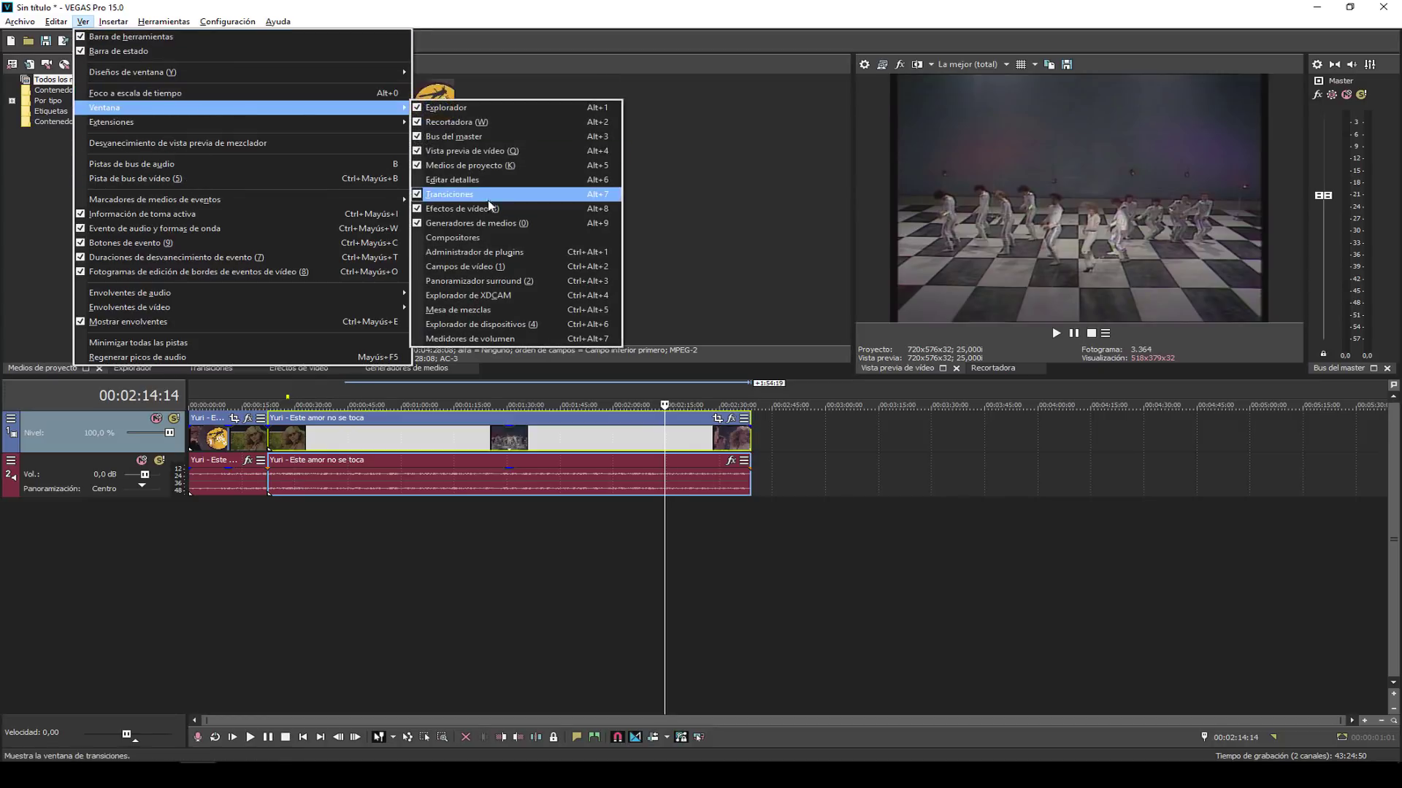
click(496, 266)
drag(632, 212, 409, 212)
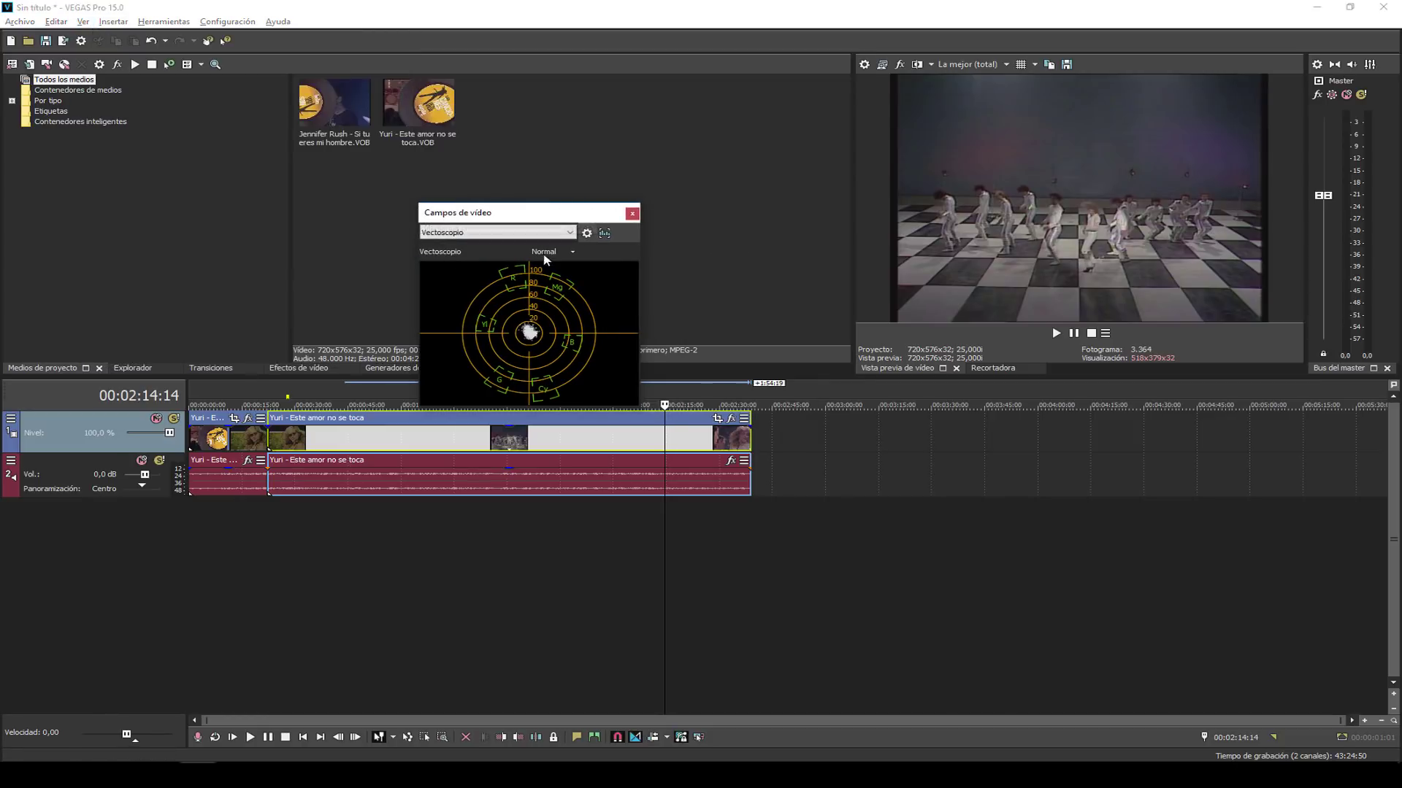
View the Forma de onda and Histograma scopes in Campos de vídeo and close the window.
click(511, 232)
click(522, 256)
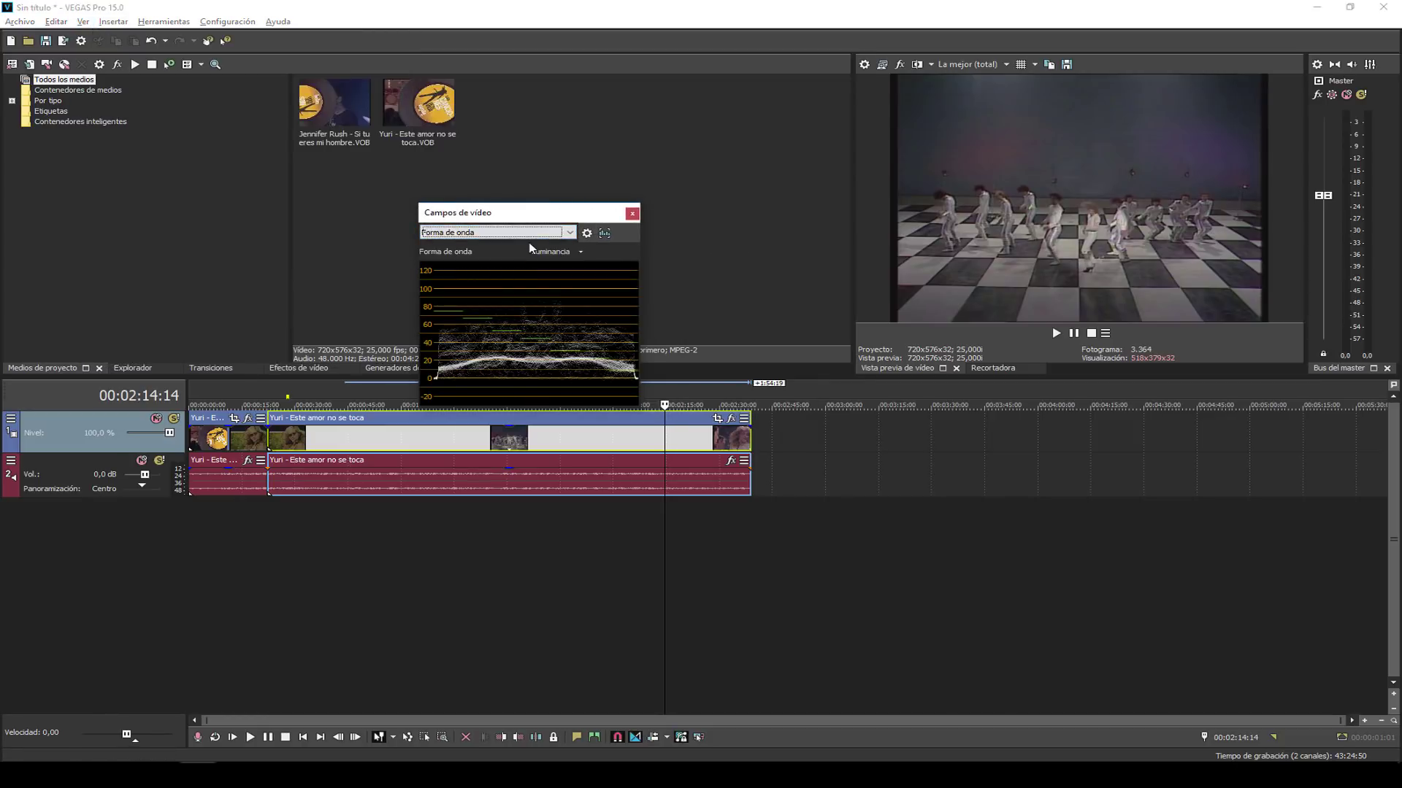
click(558, 234)
click(531, 274)
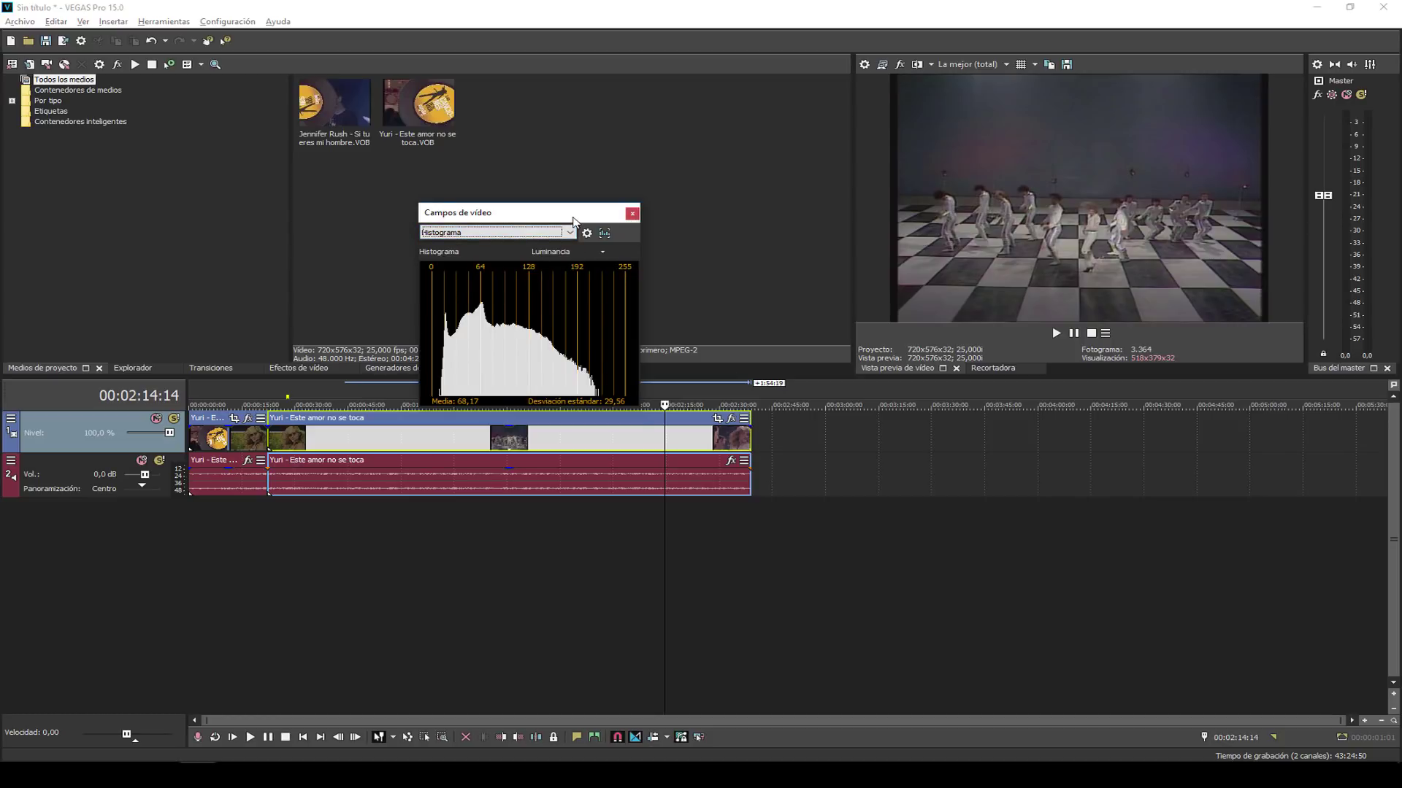
drag(573, 218, 571, 232)
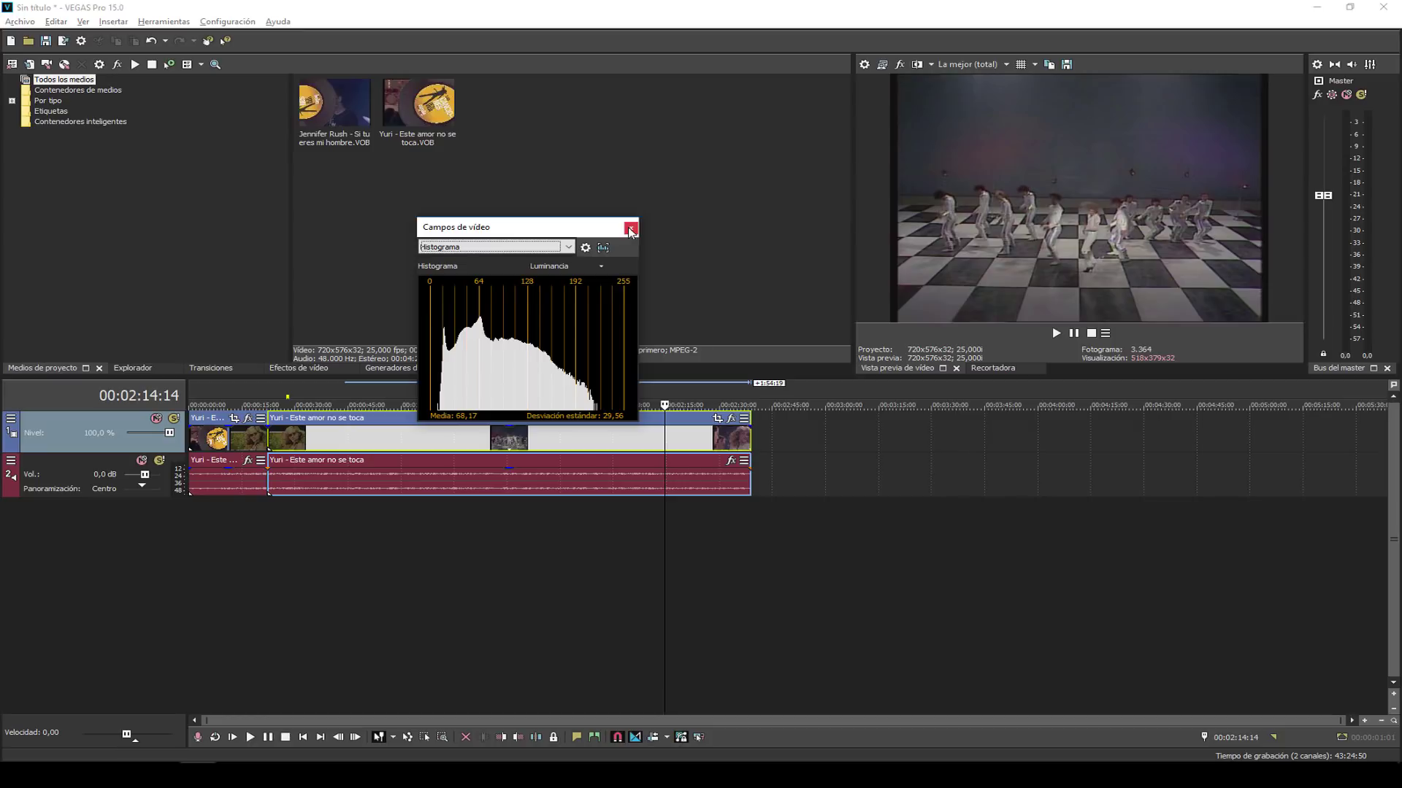
click(630, 230)
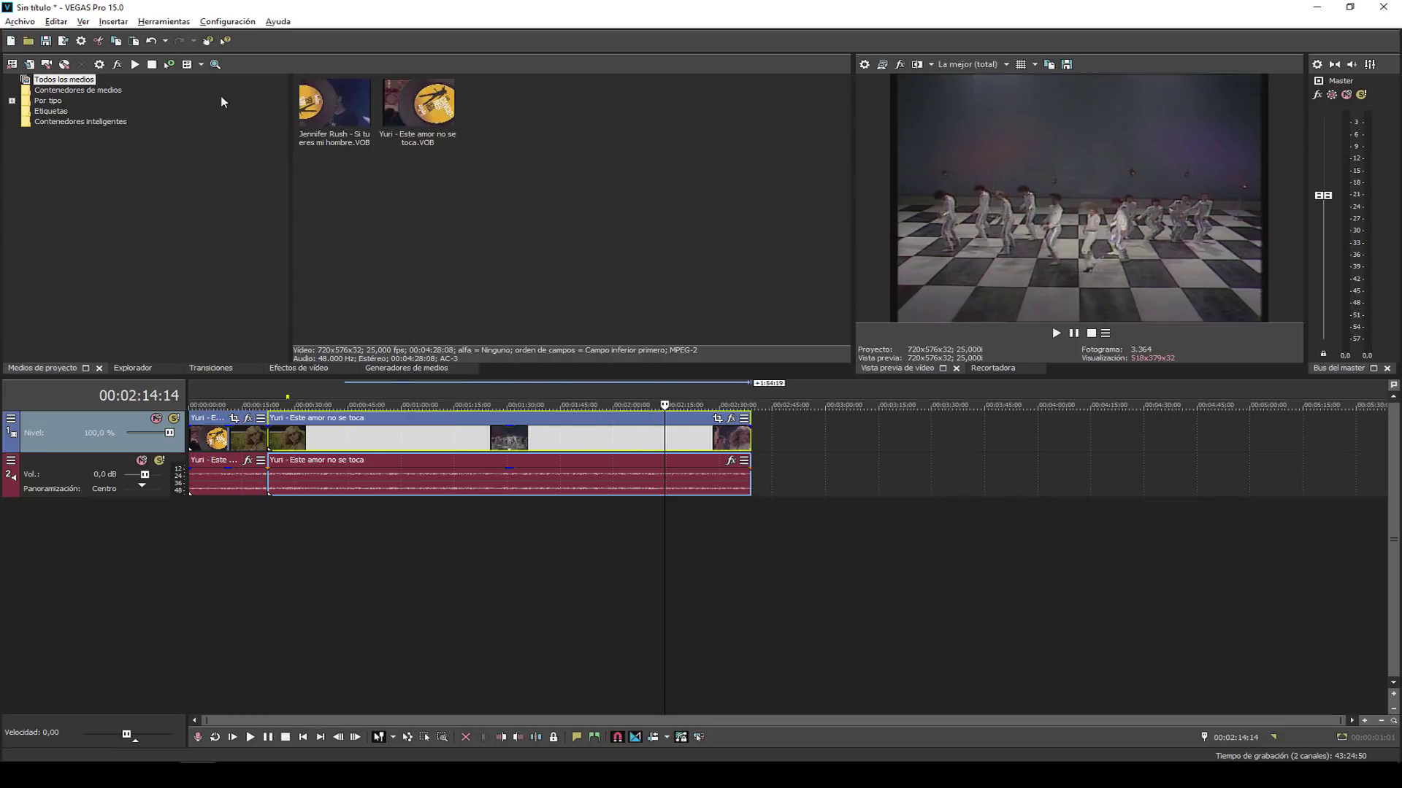
Hide the active take information (Información de toma activa) on the timeline clips and show it again.
click(56, 21)
click(57, 21)
click(83, 22)
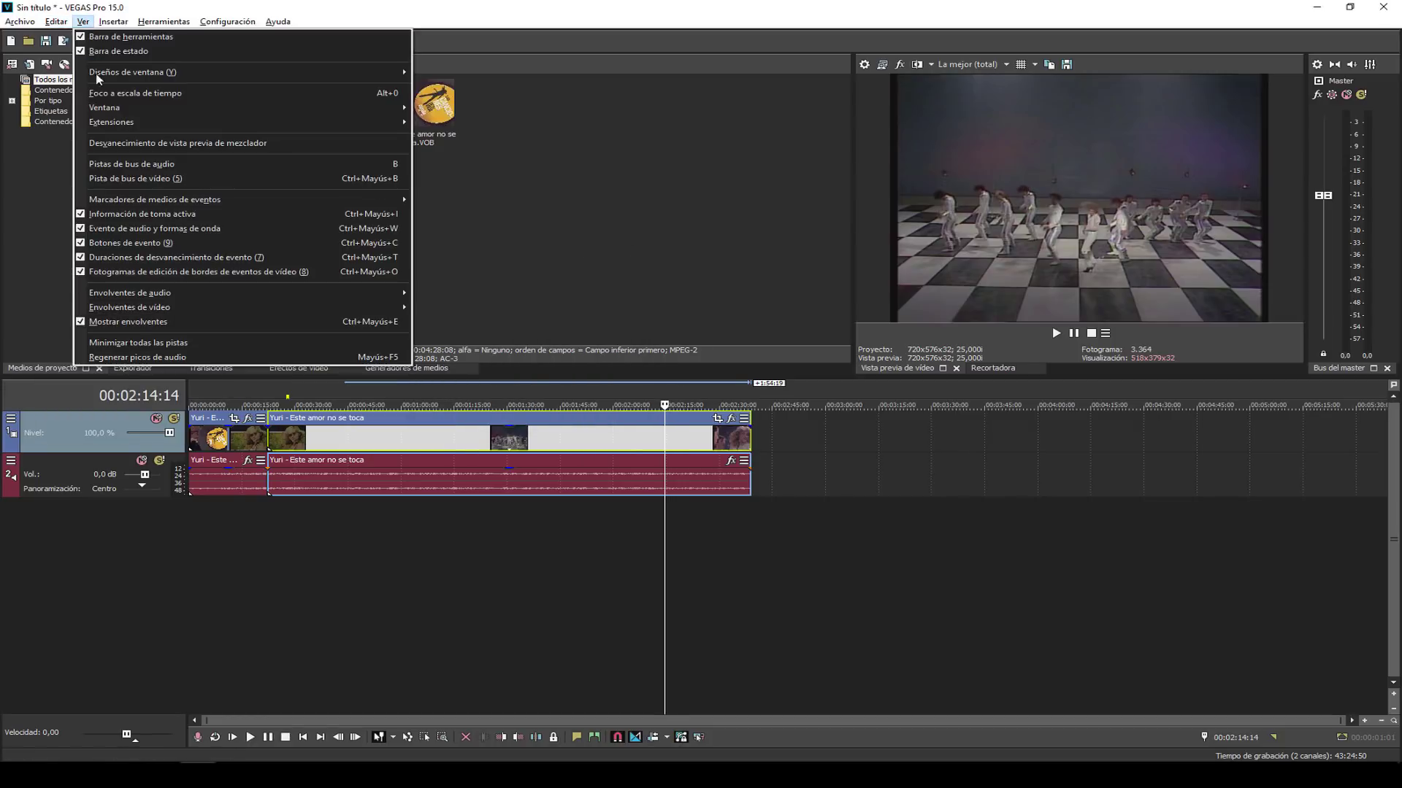
click(188, 219)
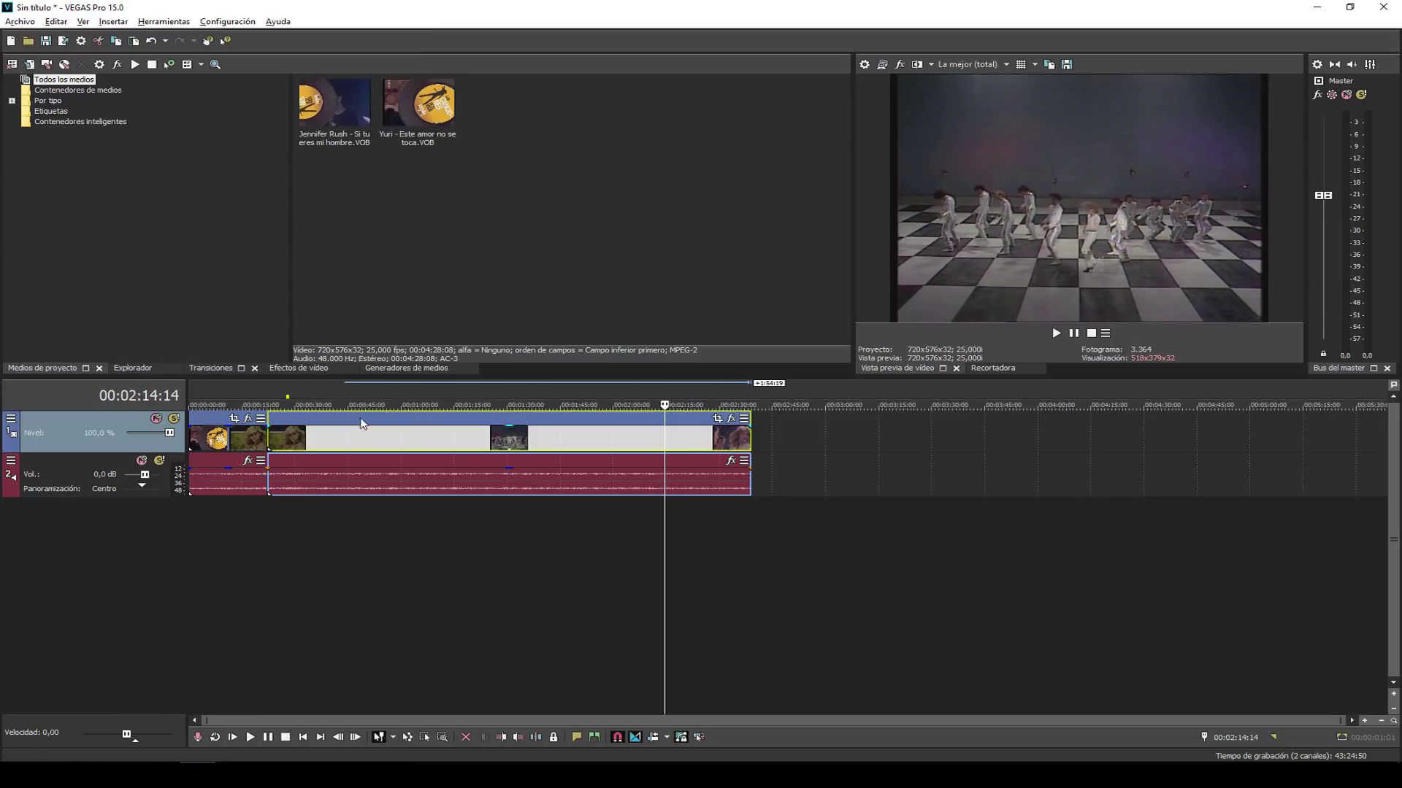
click(82, 21)
click(143, 214)
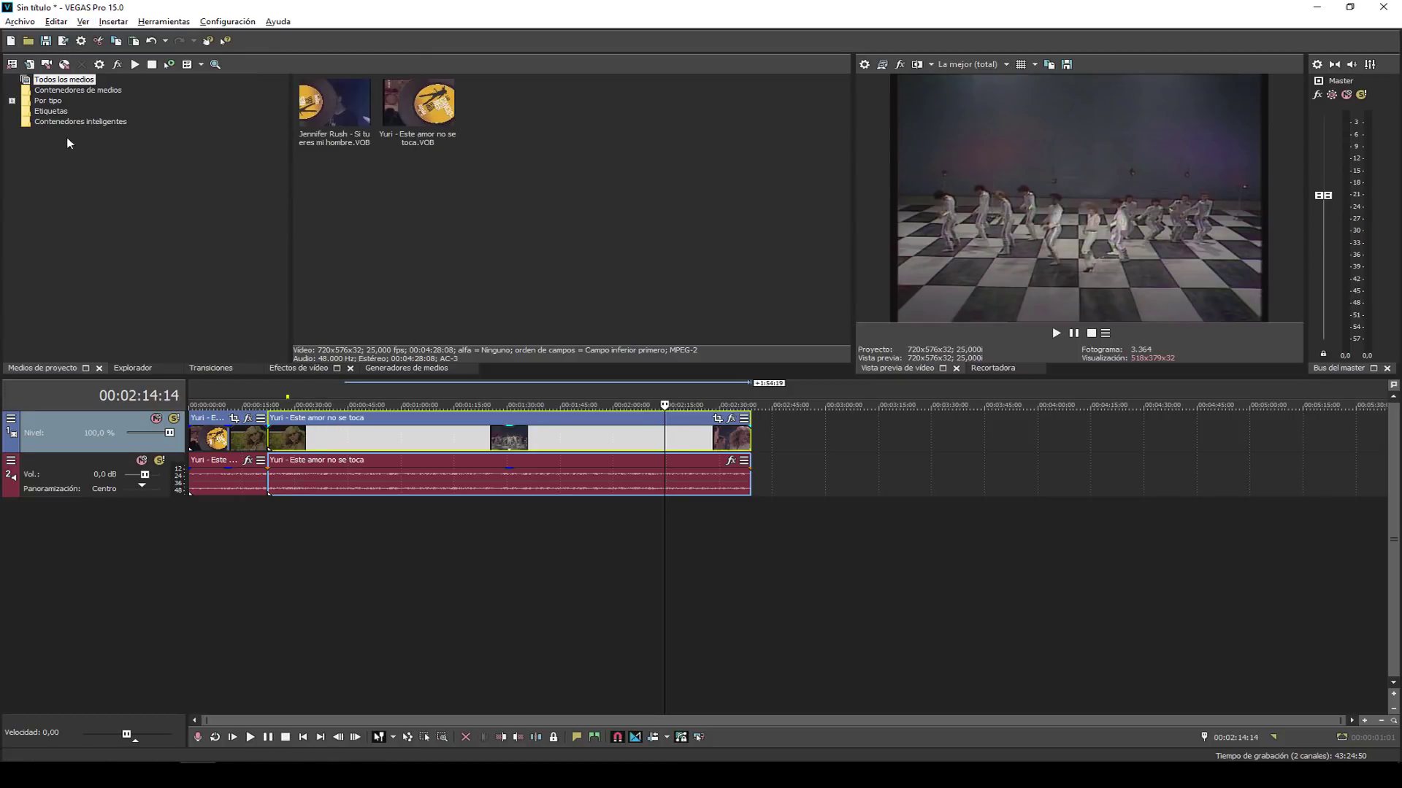
Select the second audio clip and hide the waveforms on the audio events.
click(83, 21)
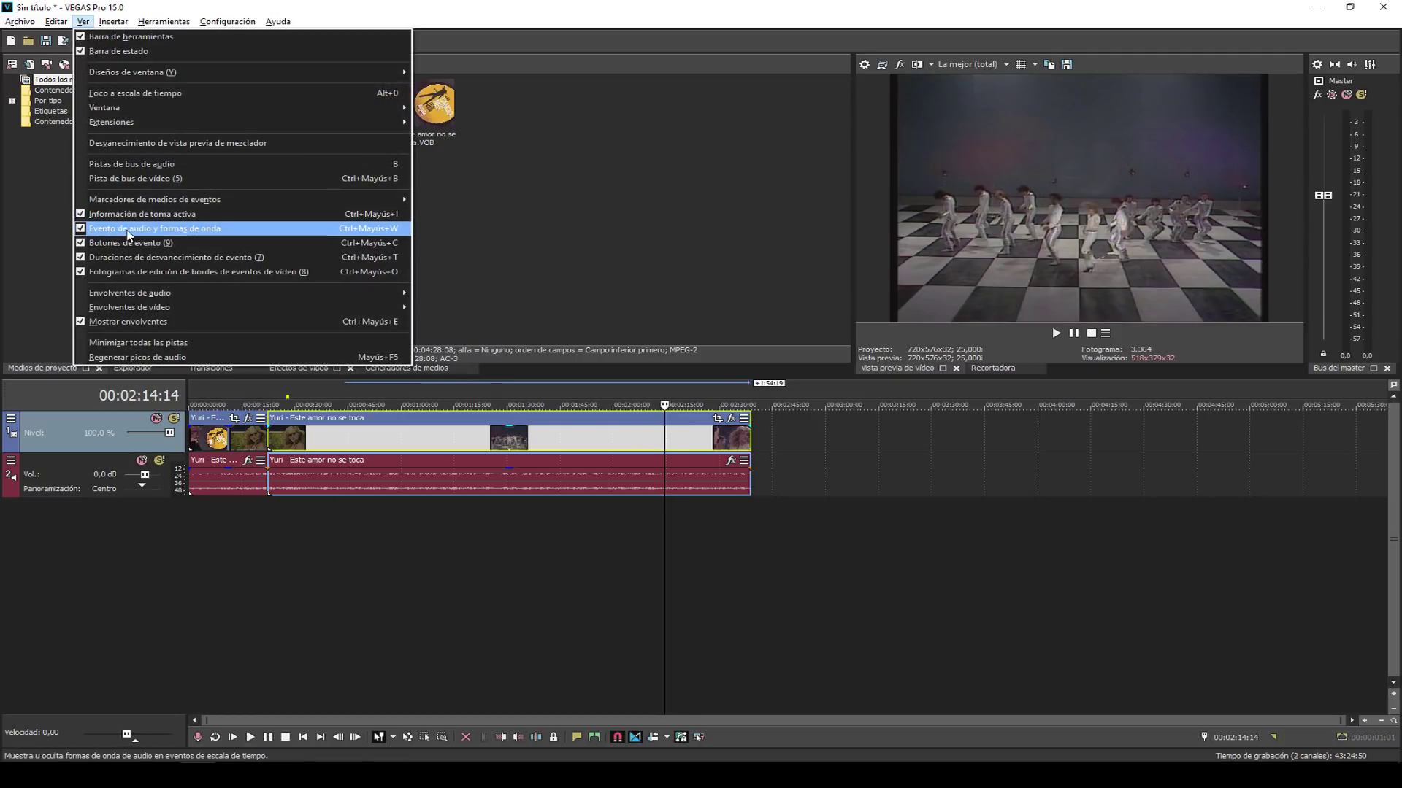
click(455, 480)
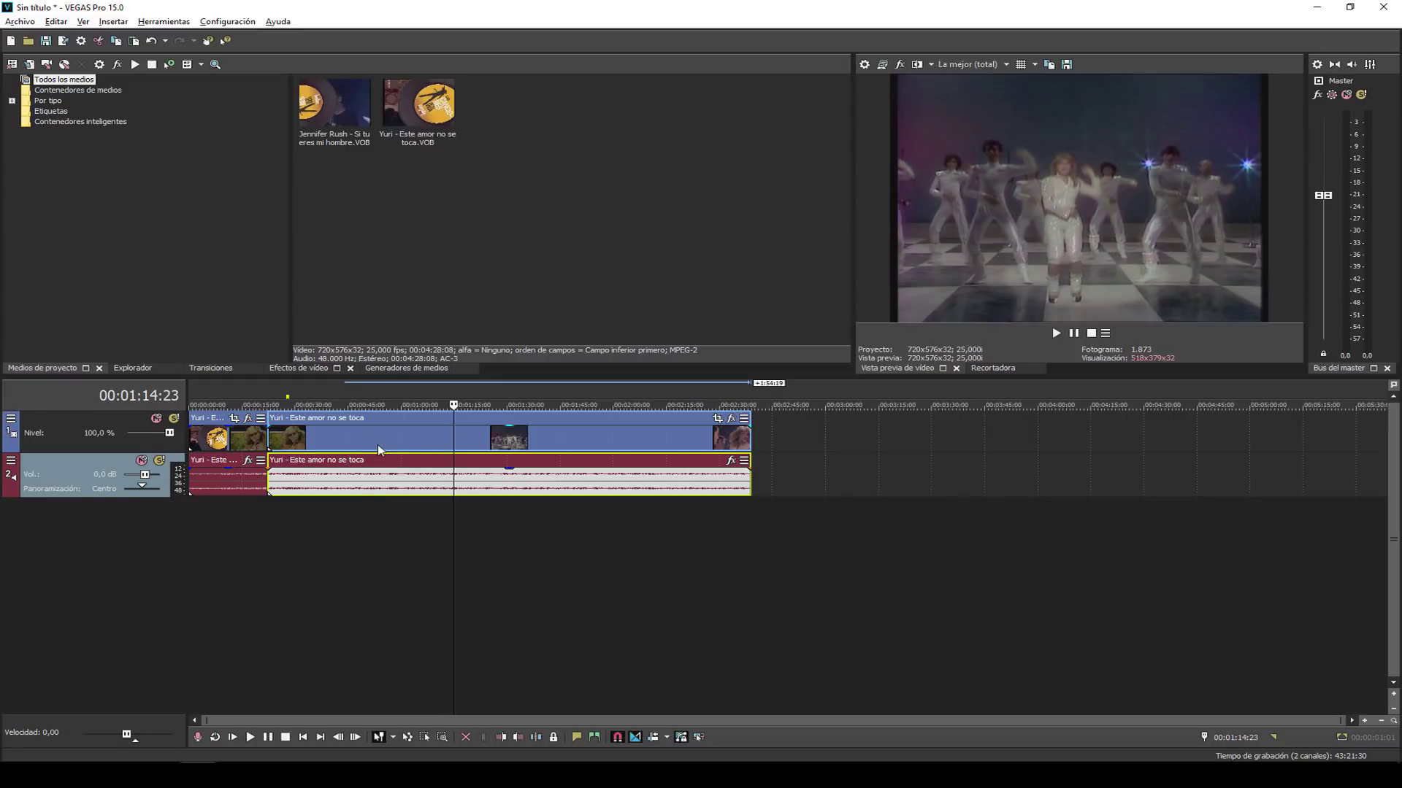
click(82, 22)
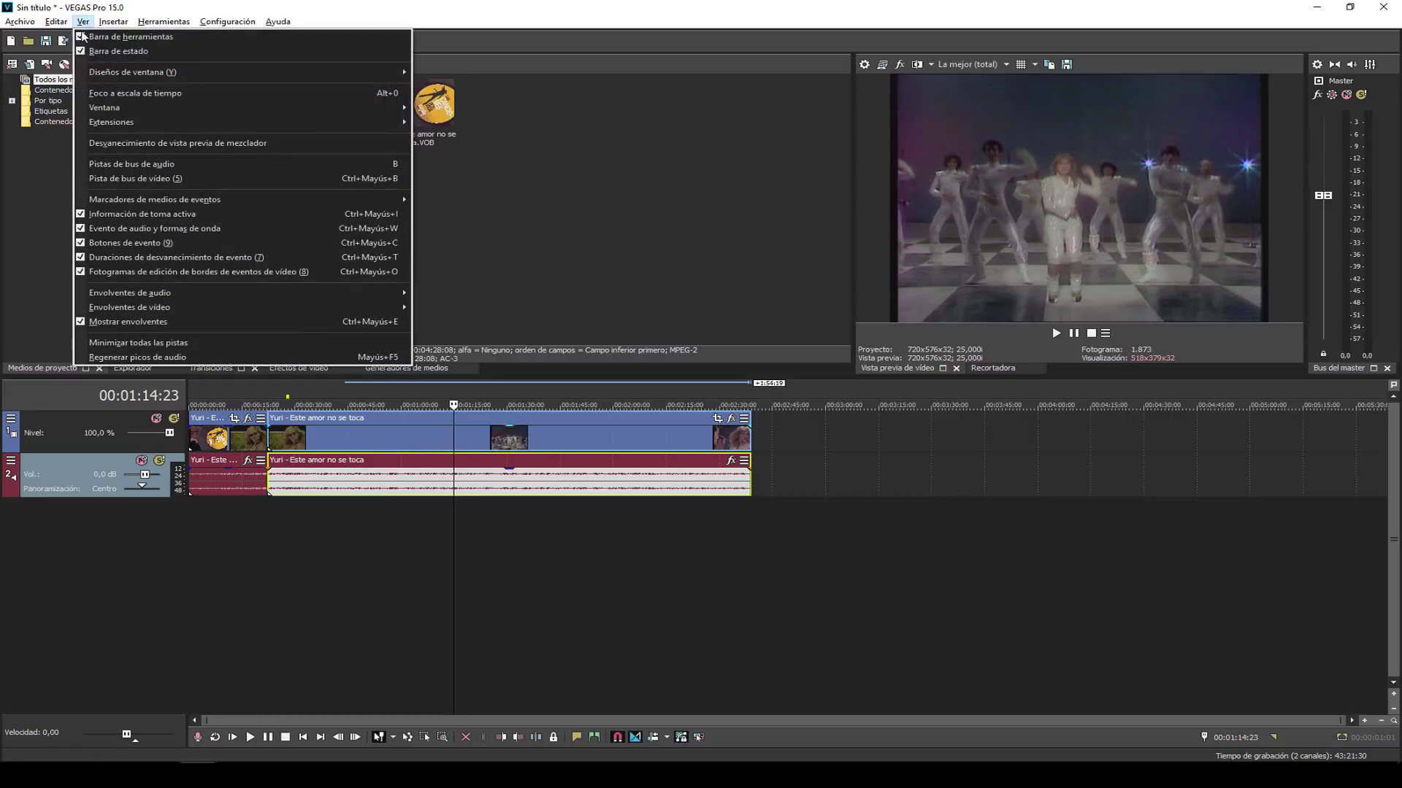
click(149, 231)
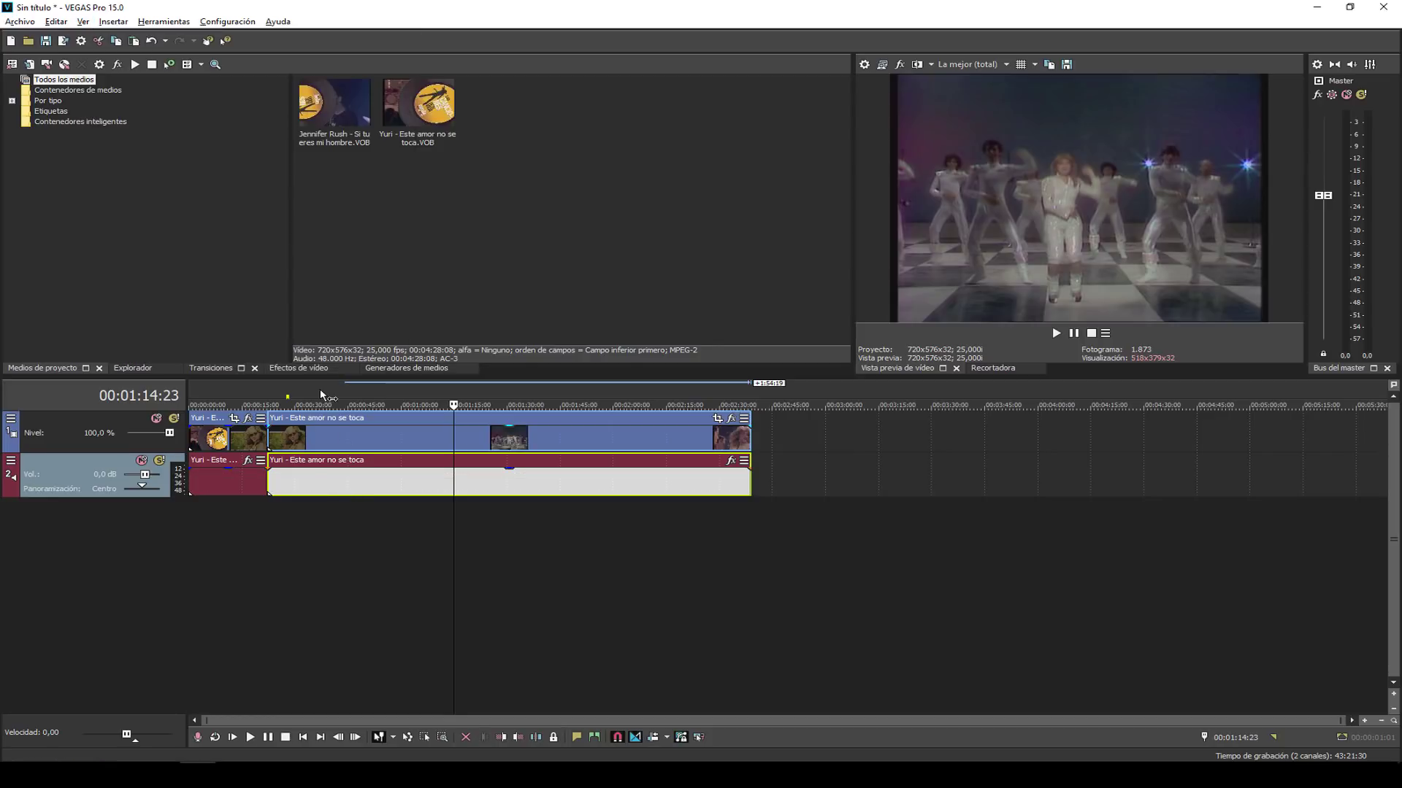
Increase the height of the video and audio tracks by several zoom steps.
click(1393, 698)
click(1394, 698)
click(1393, 698)
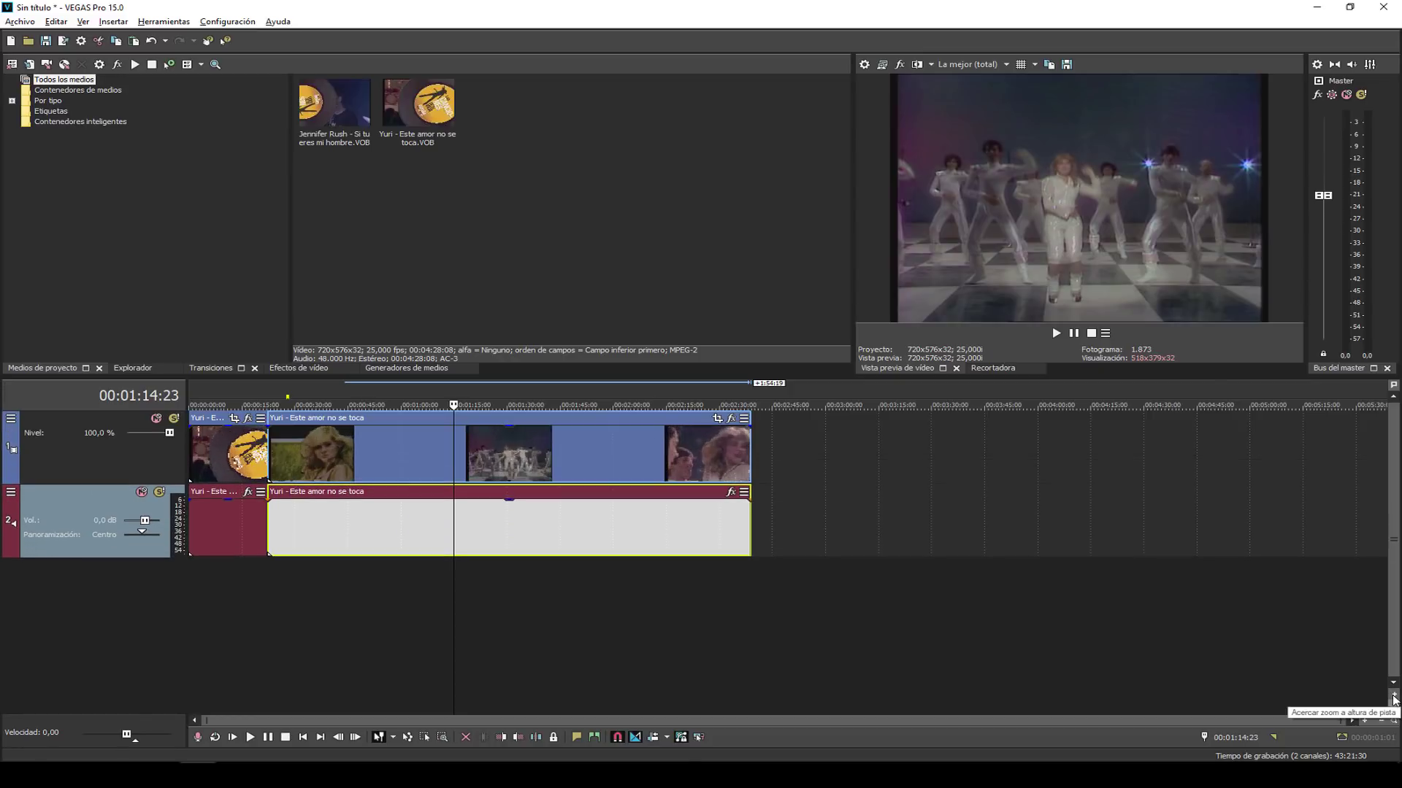
click(1394, 698)
click(1394, 698)
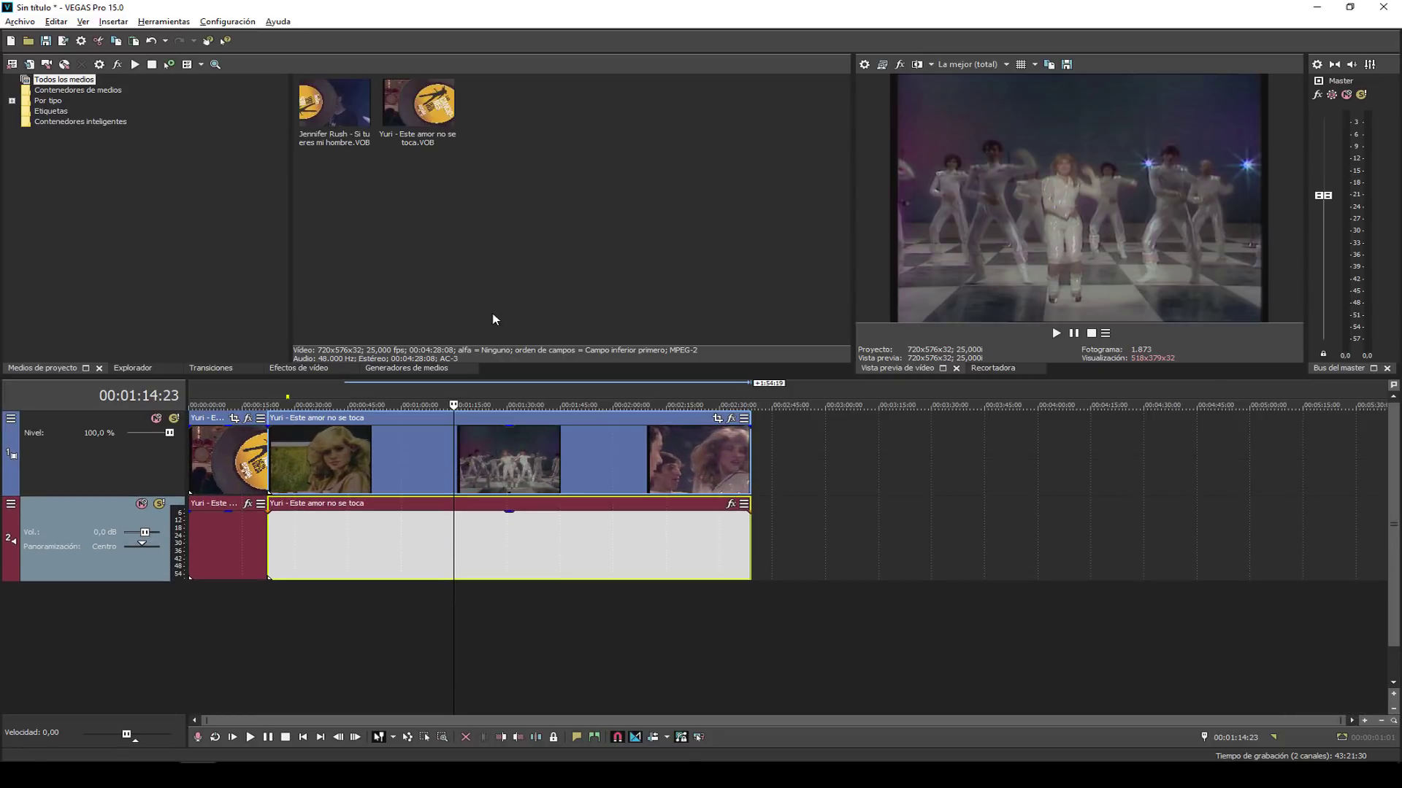
Turn the audio event waveforms (Evento de audio y formas de onda) back on.
click(146, 22)
click(83, 21)
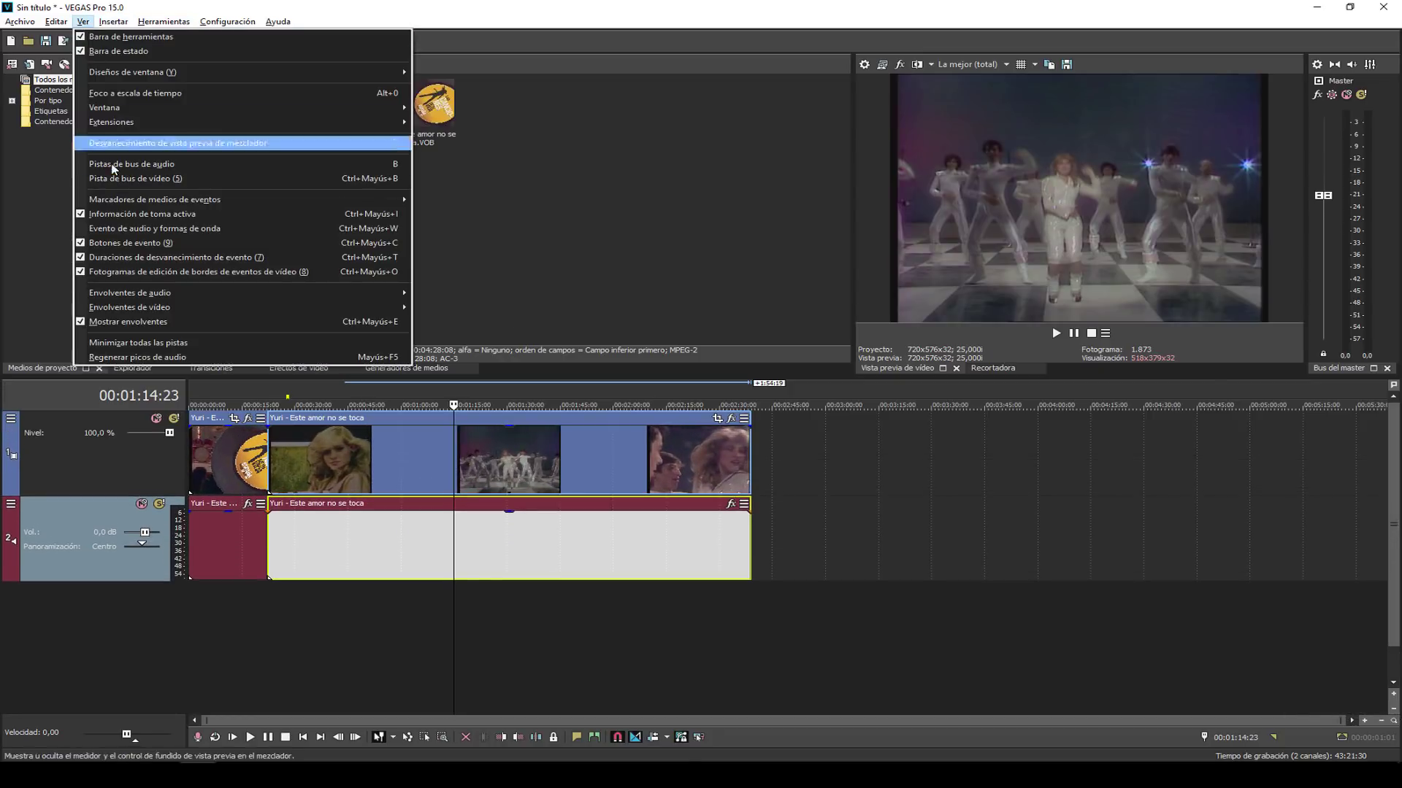
click(172, 231)
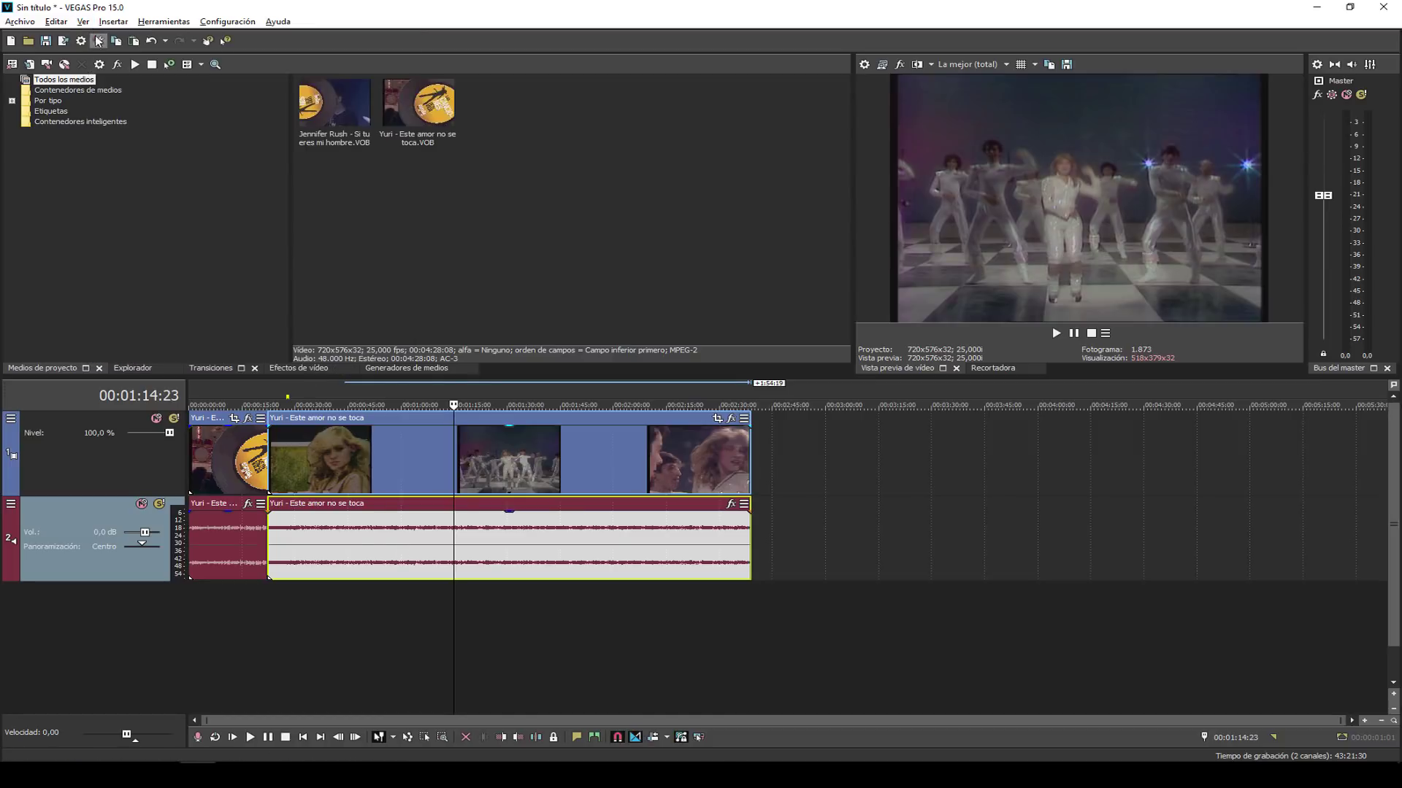
Review the audio and video envelope display options and insert a Silencio envelope on the audio track.
click(83, 22)
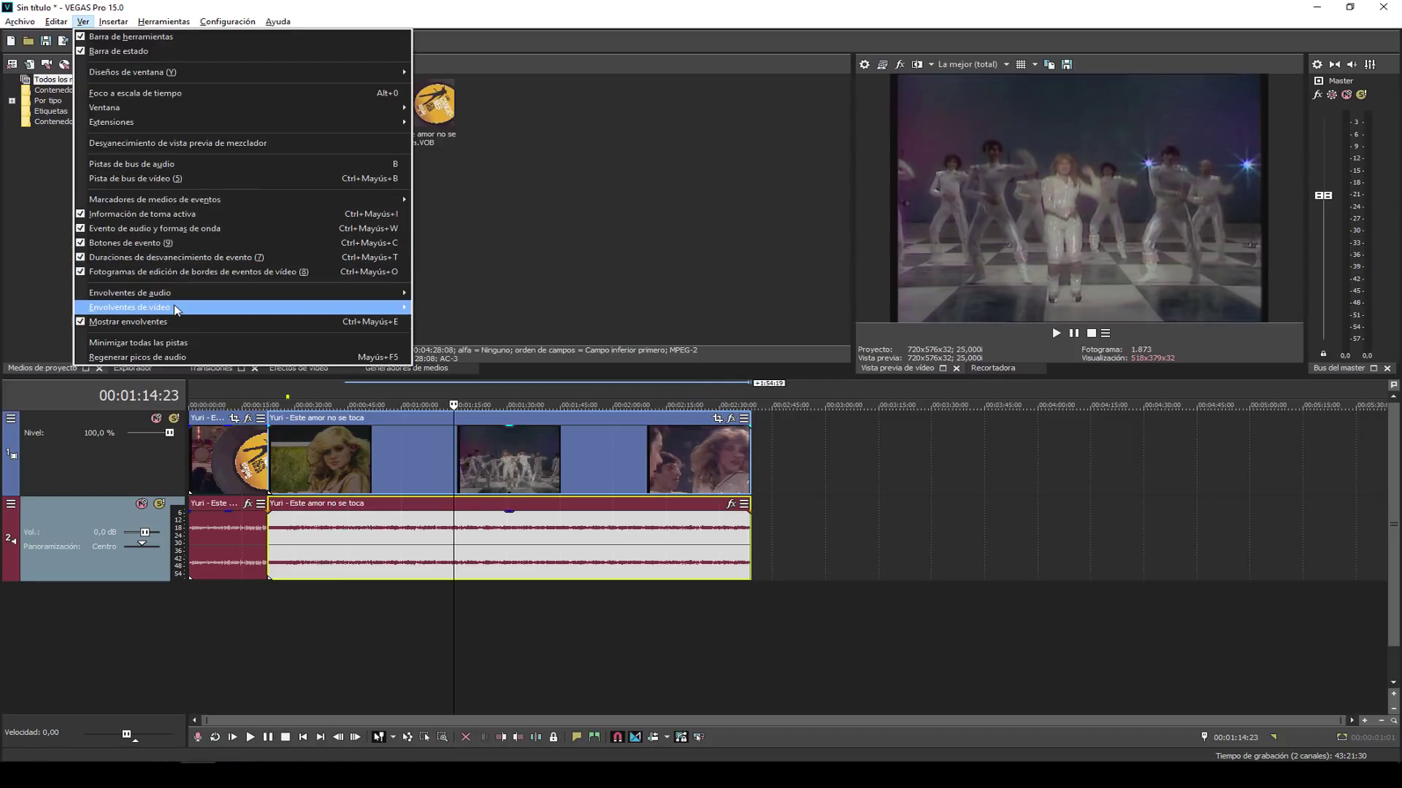
mouse_move(176, 309)
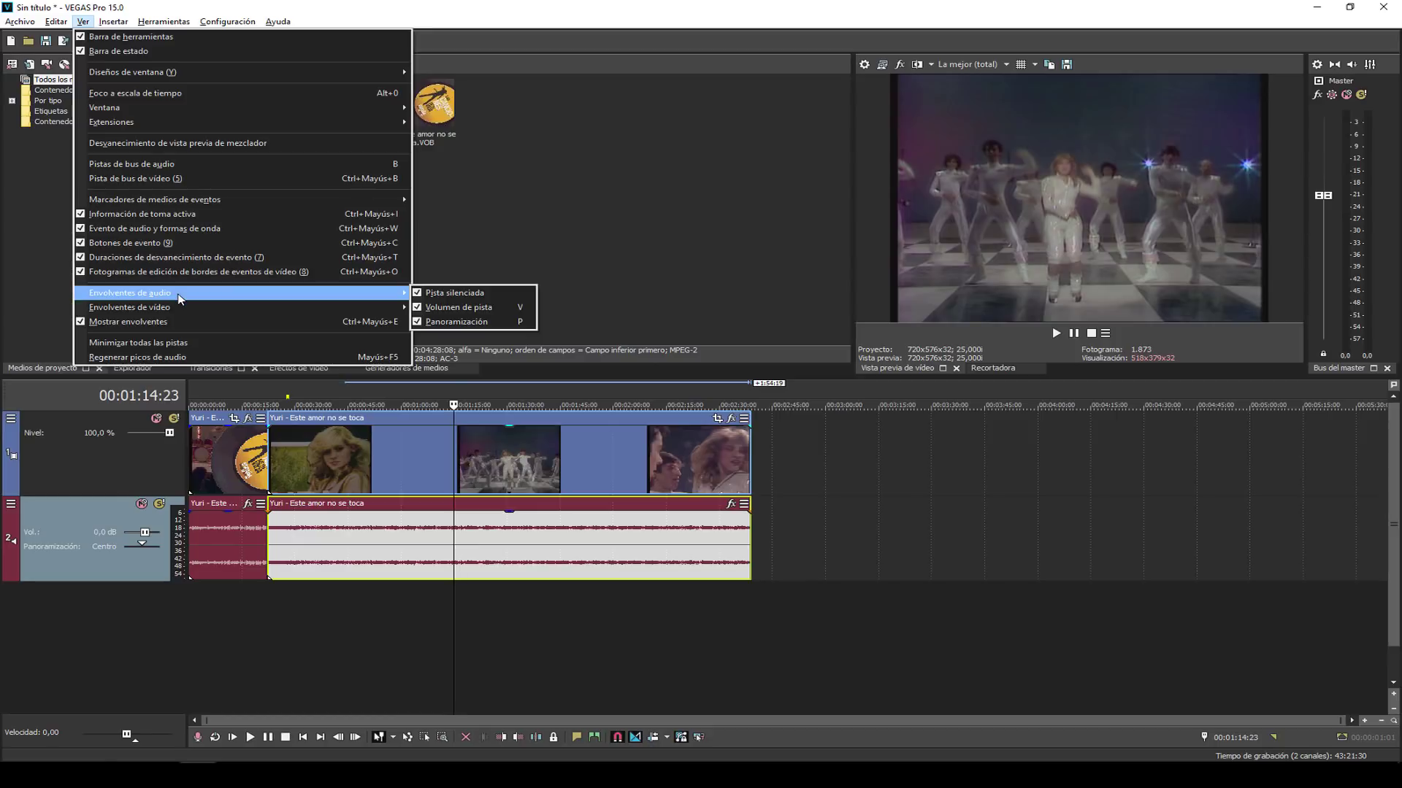
mouse_move(113, 19)
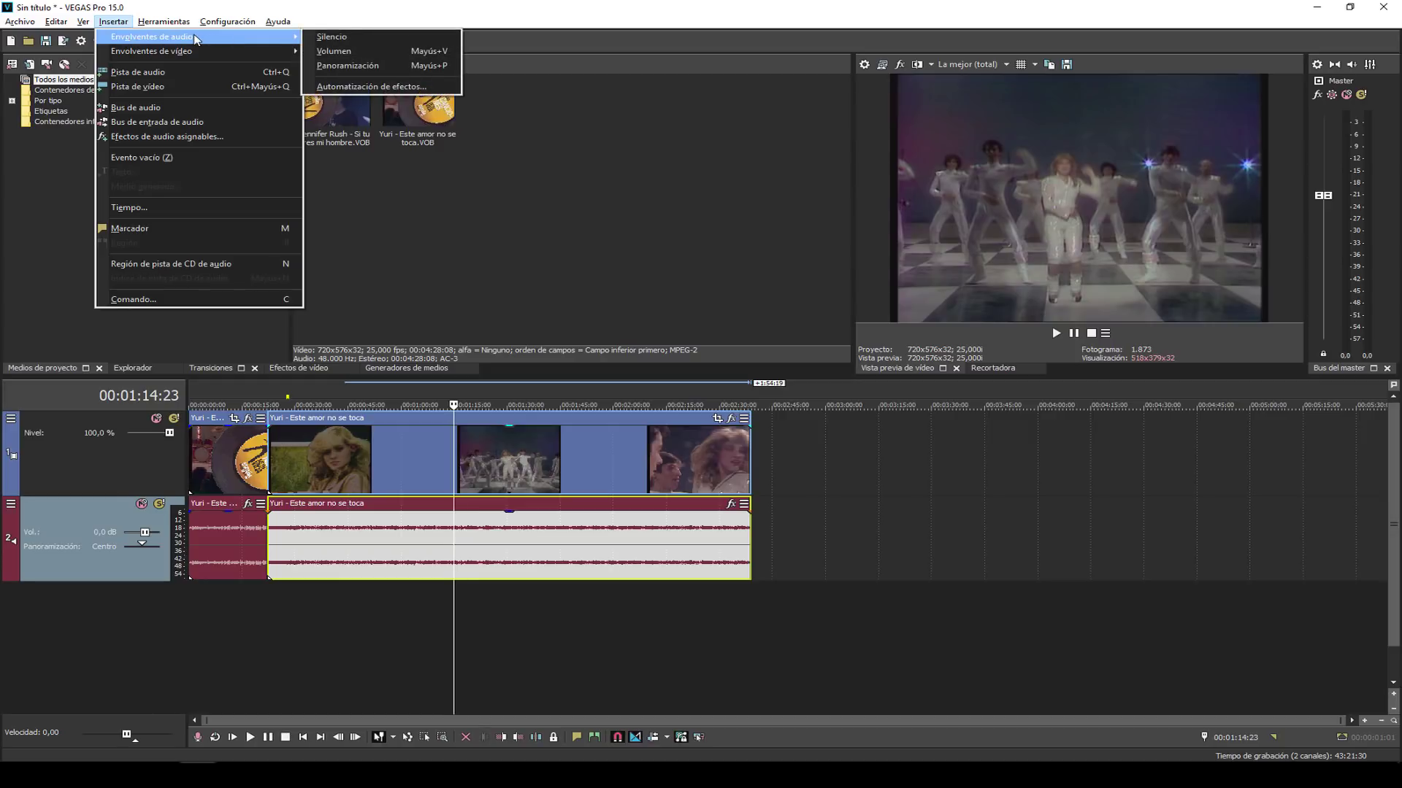
click(332, 43)
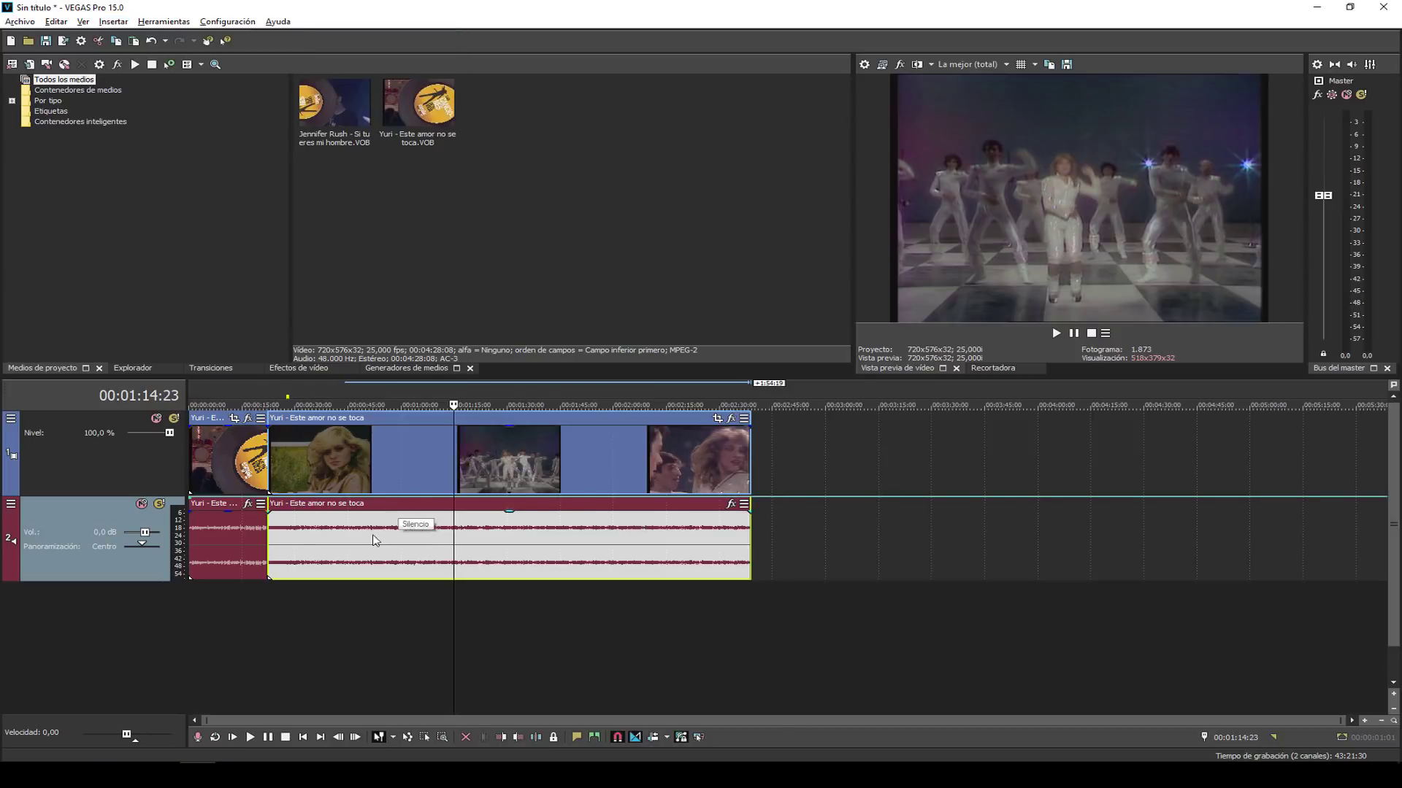
Add two points close together on the audio track's Silencio envelope, the second near 00:00:59:05.
right_click(387, 502)
click(403, 503)
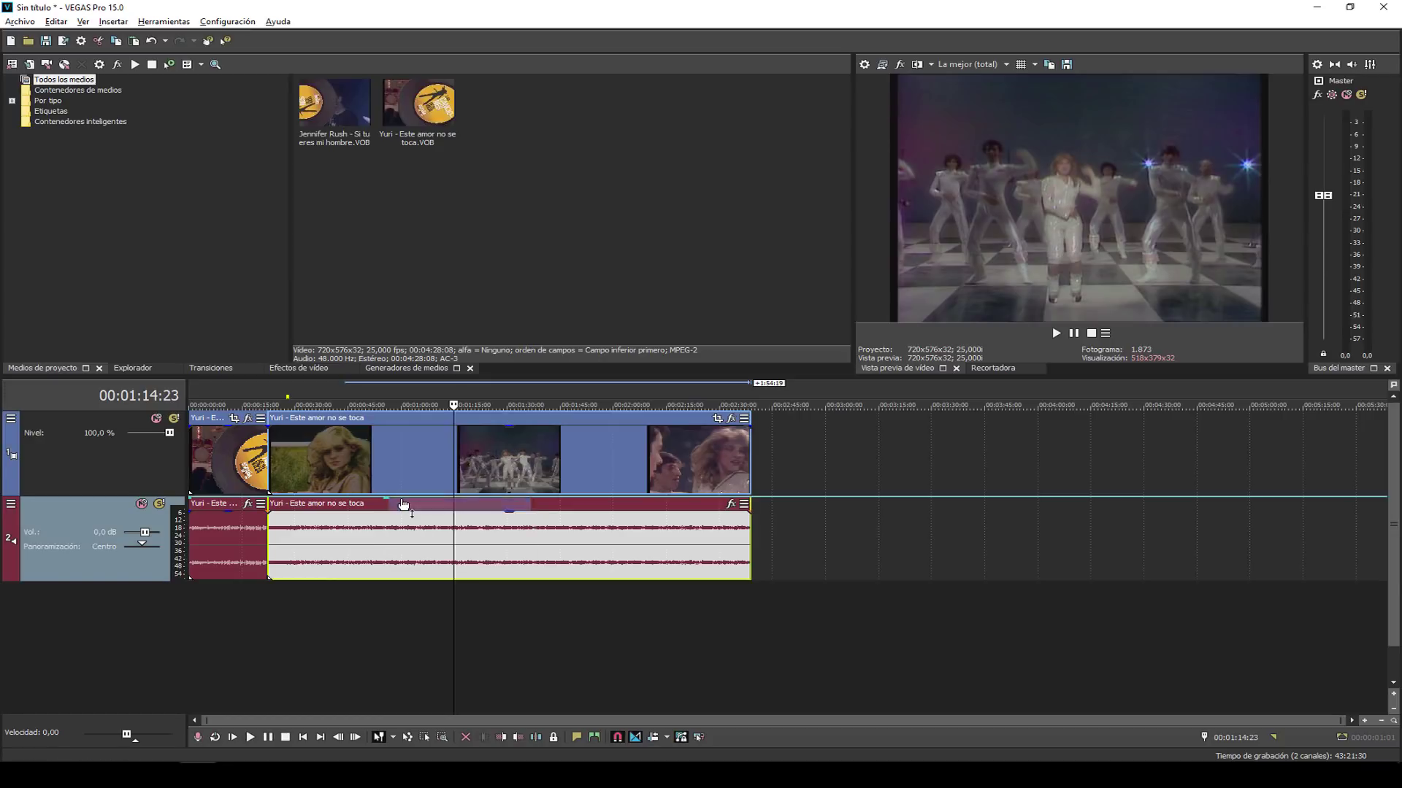
right_click(403, 504)
click(399, 503)
click(397, 502)
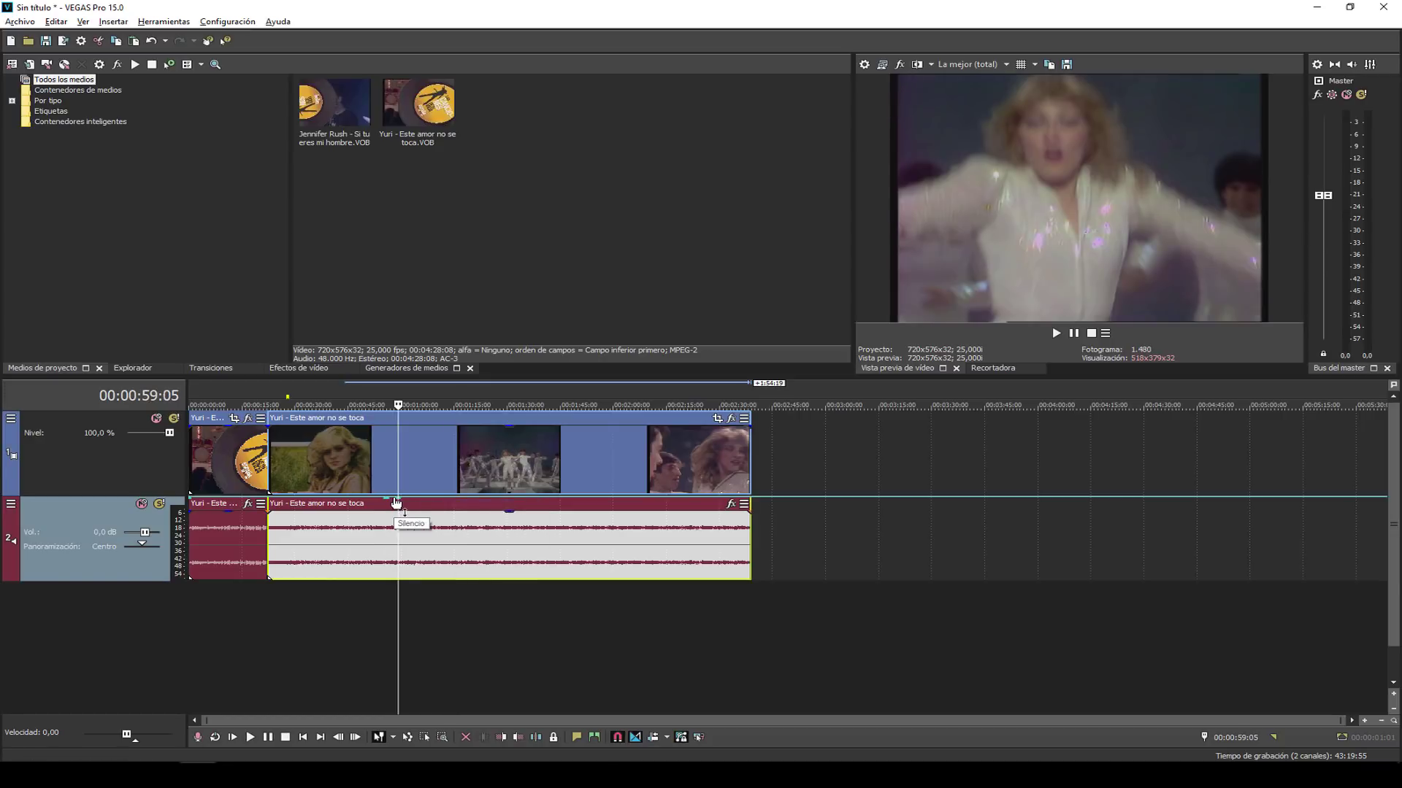
Invert all points of the Silencio envelope and undo the inversion.
right_click(397, 502)
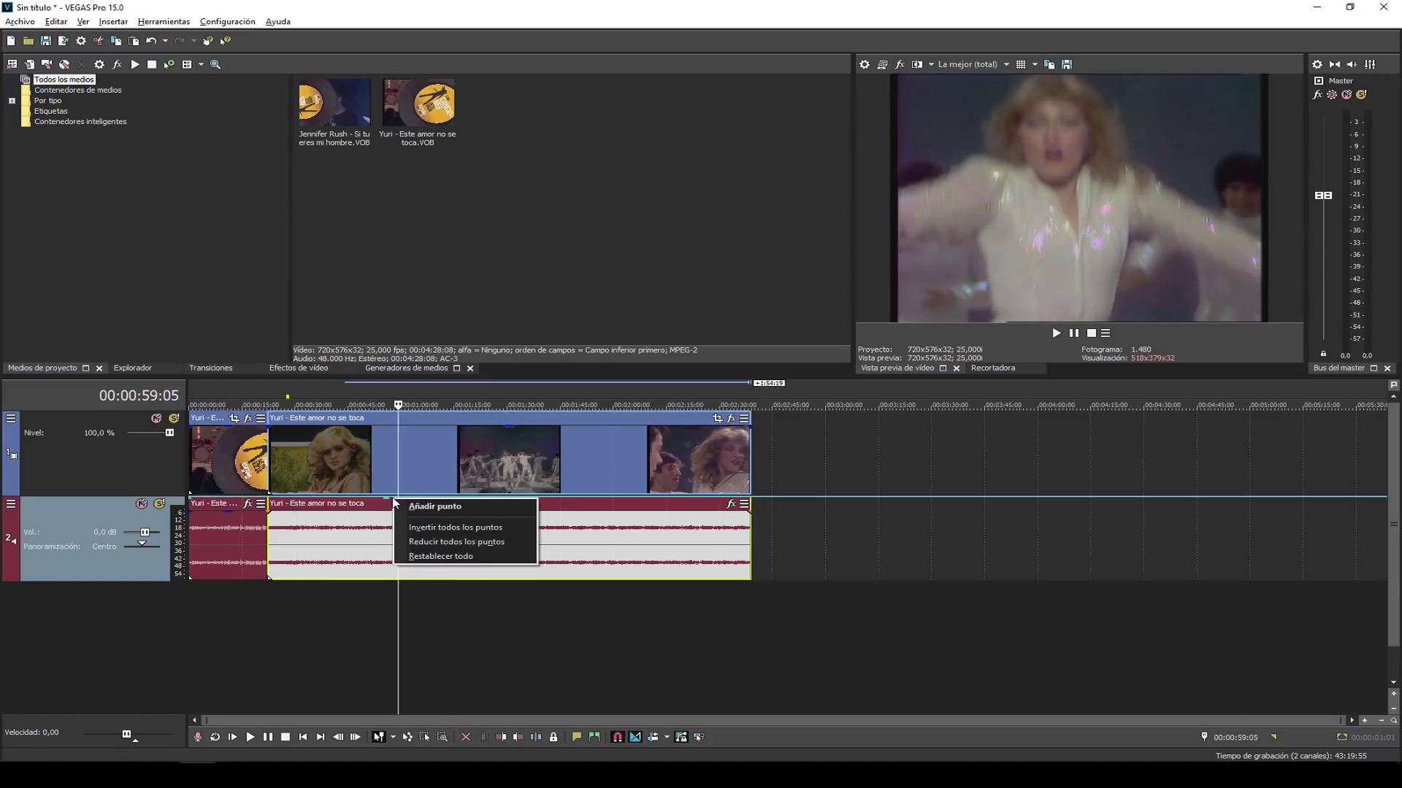
click(433, 528)
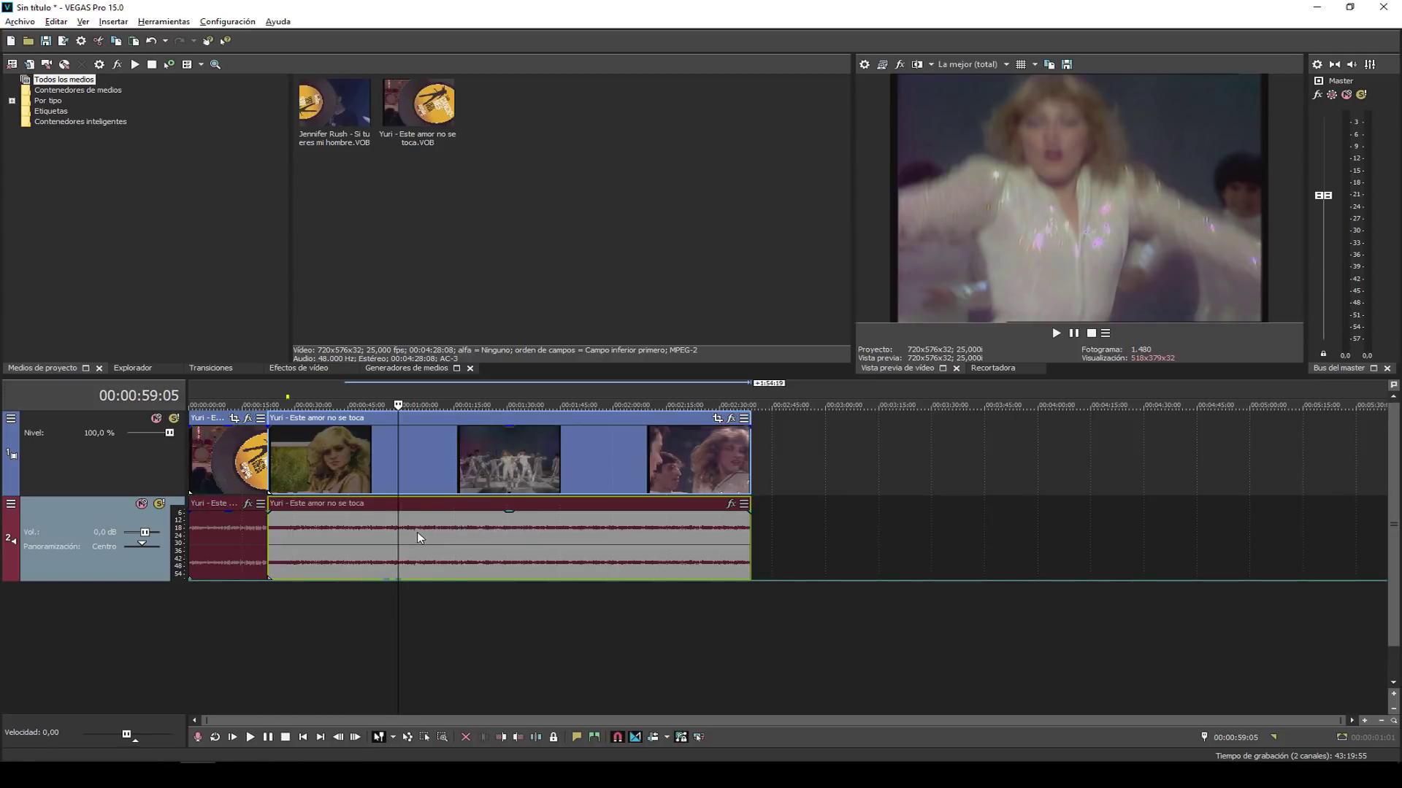
key(ctrl+z)
Set the first Silencio envelope point to Silenciado and play the muted stretch from 00:00:53:17.
right_click(392, 503)
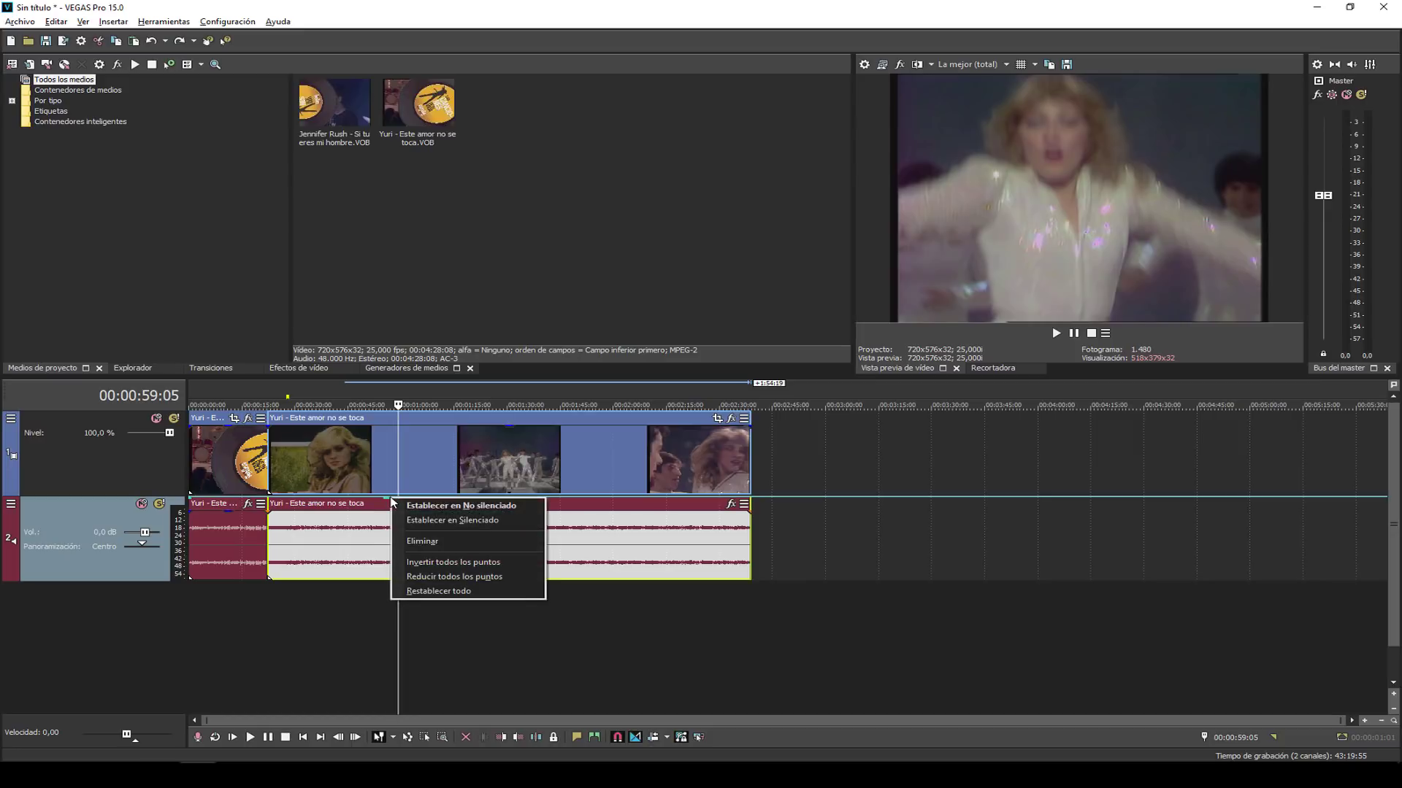
click(438, 505)
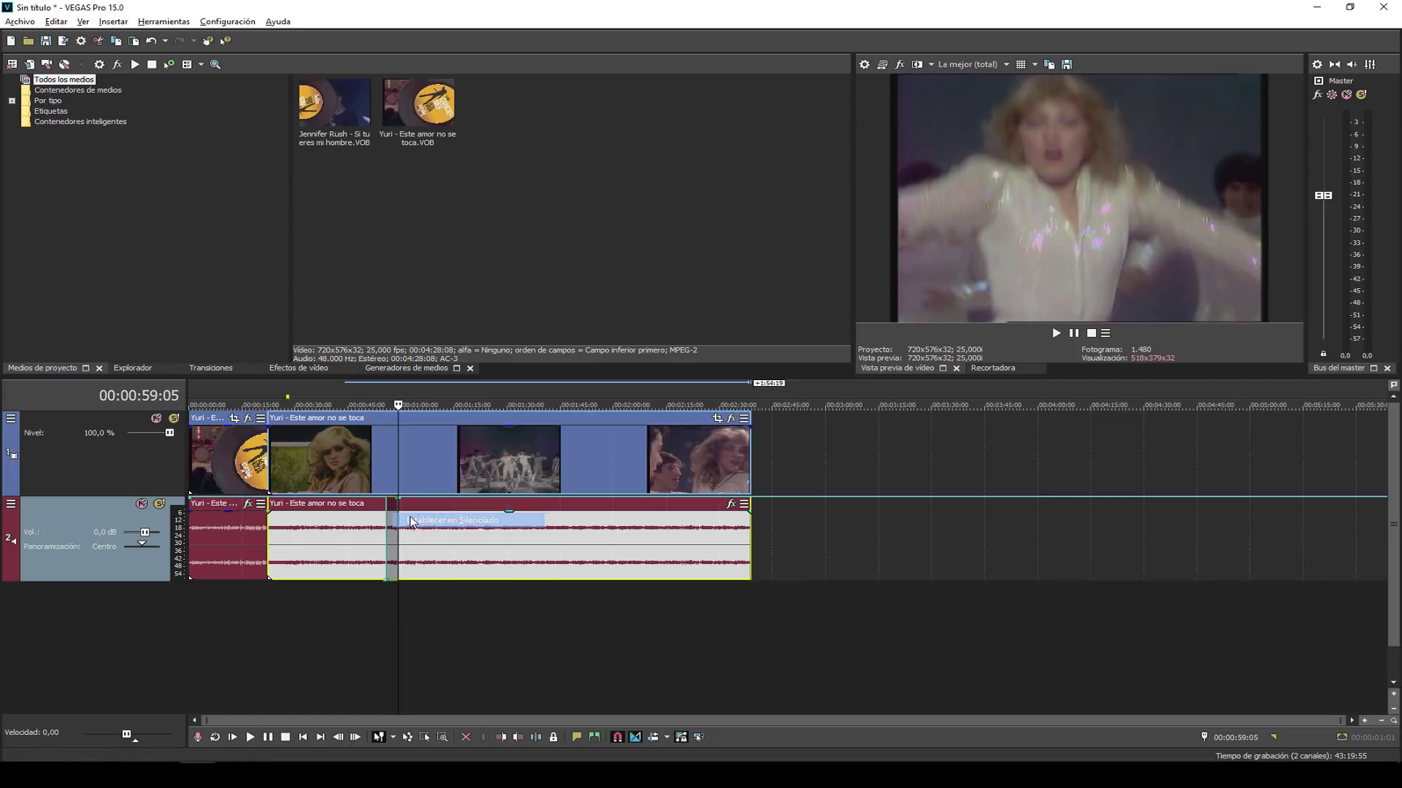
click(379, 529)
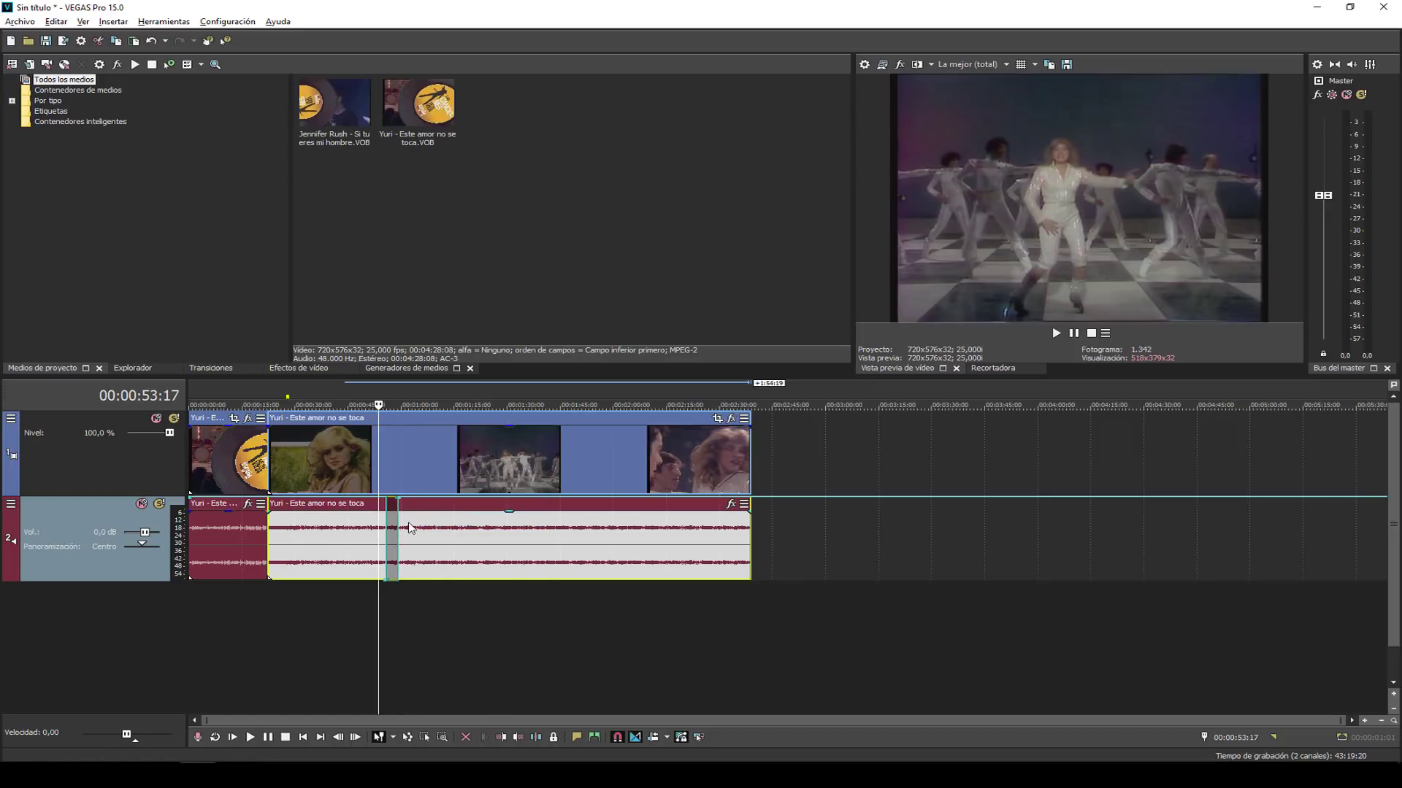
key(space)
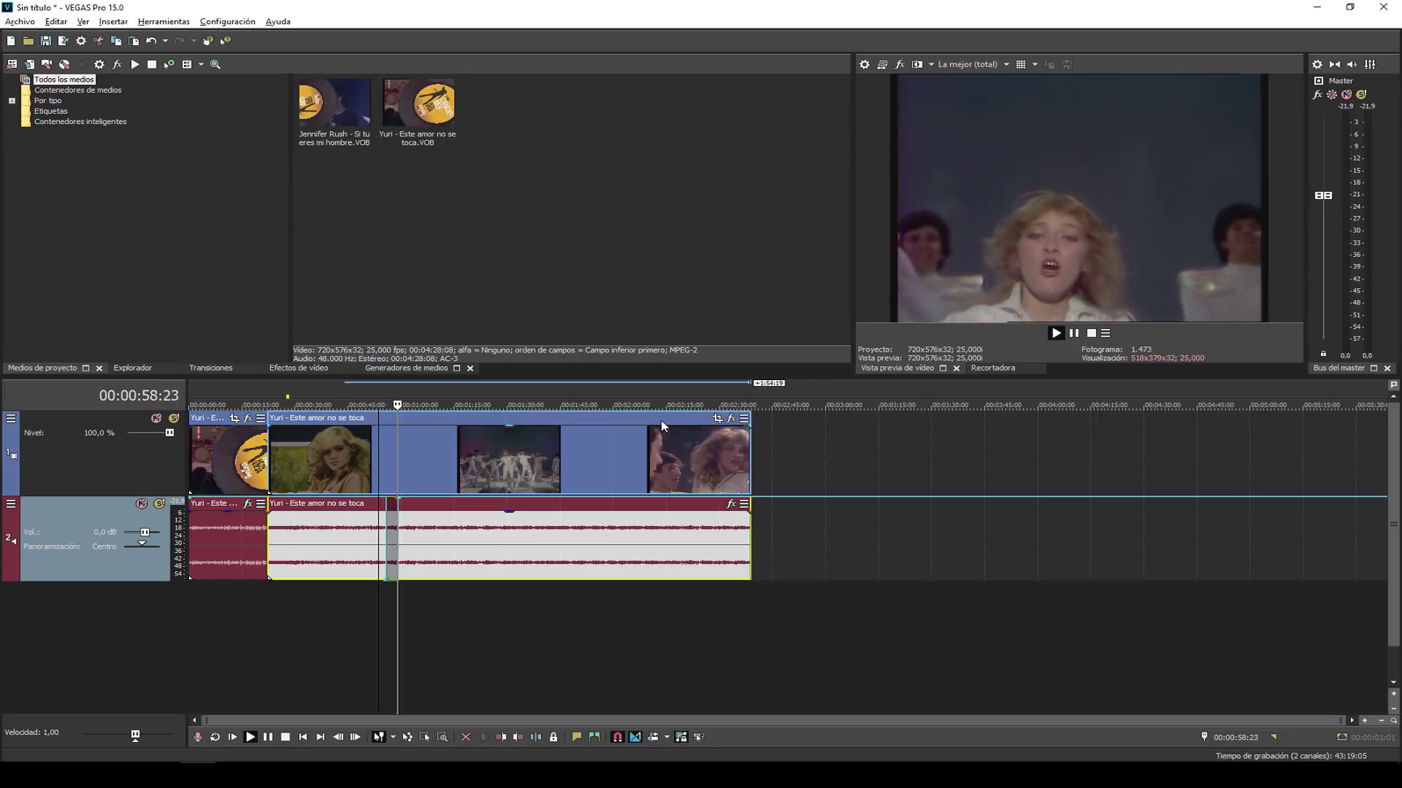
key(space)
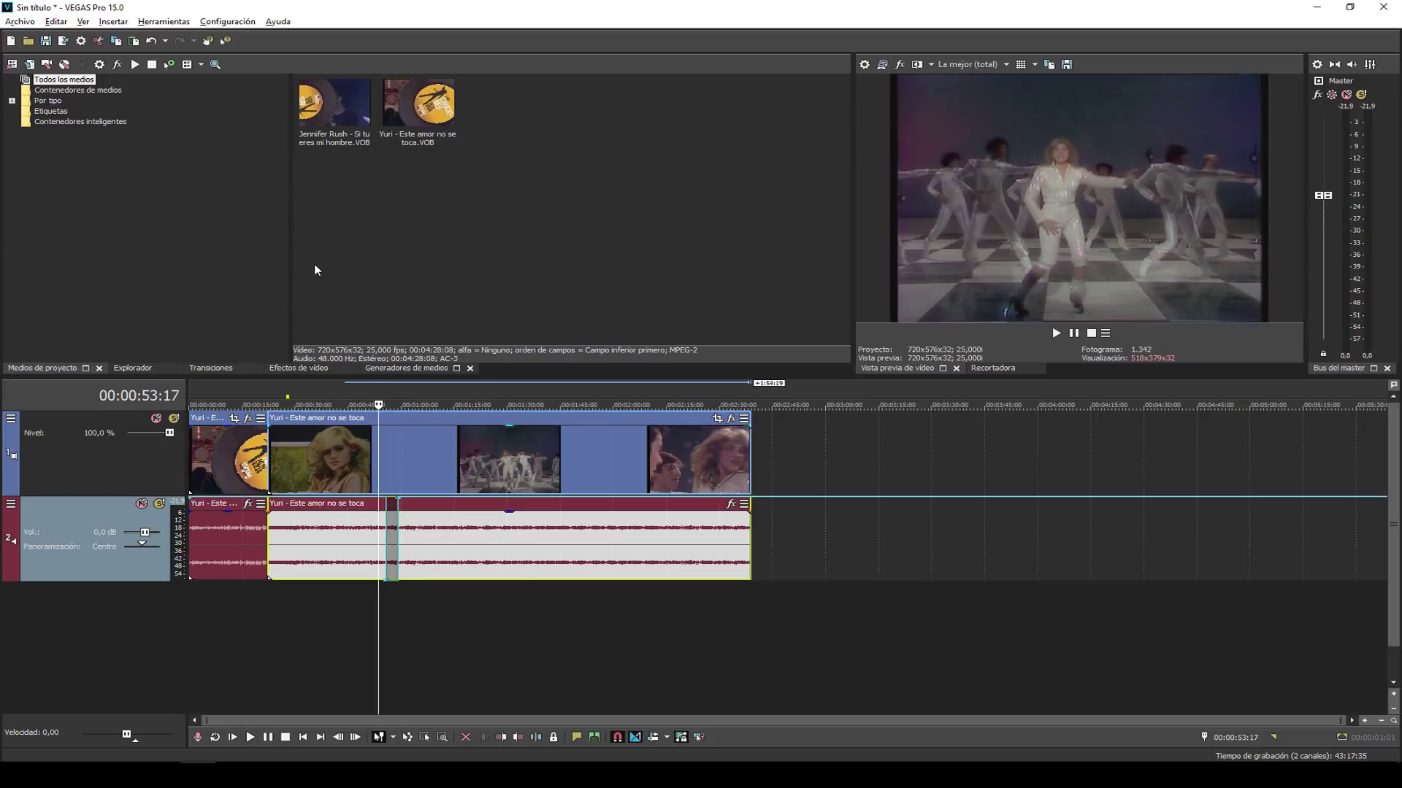
Replace the audio track's Silencio envelope with a Volumen envelope.
click(113, 22)
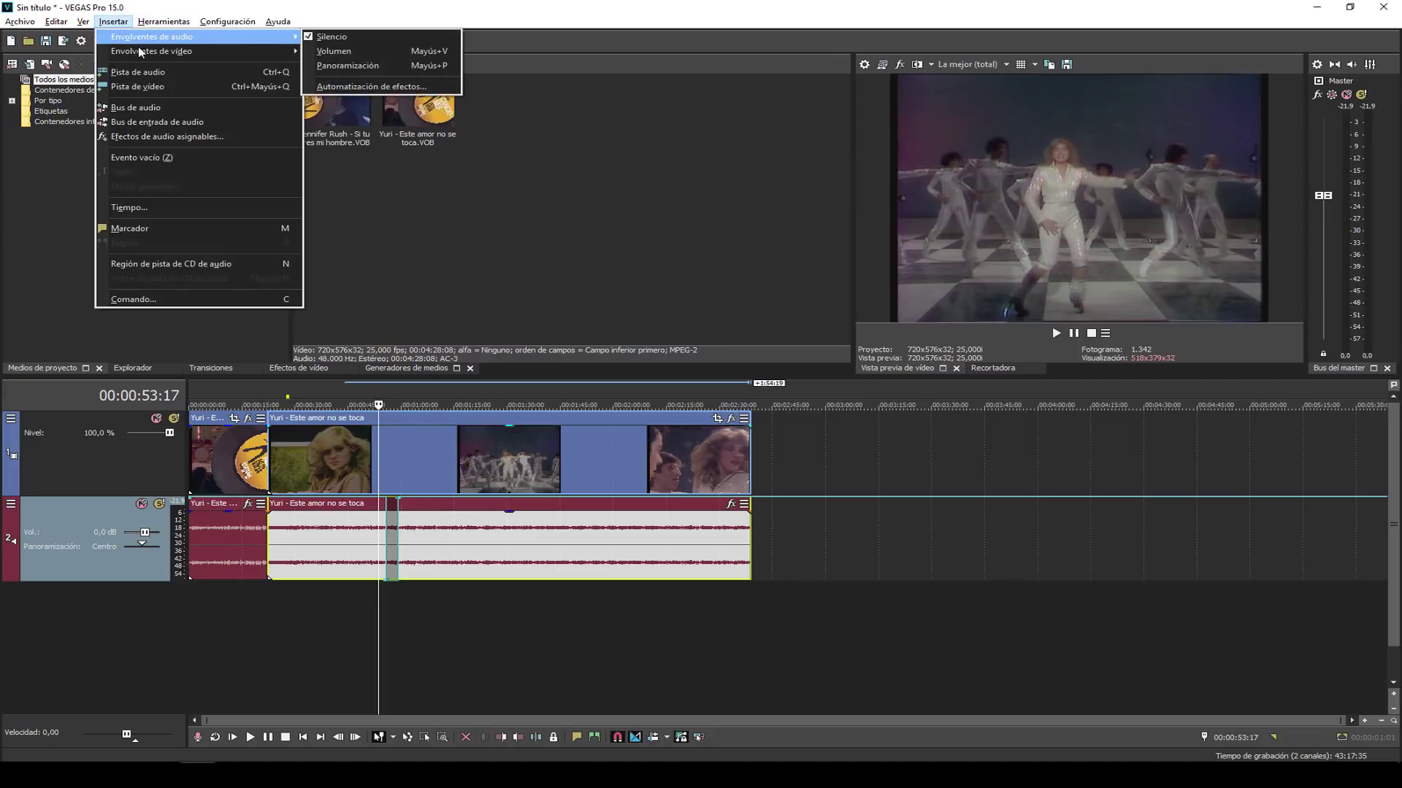
mouse_move(141, 38)
click(374, 168)
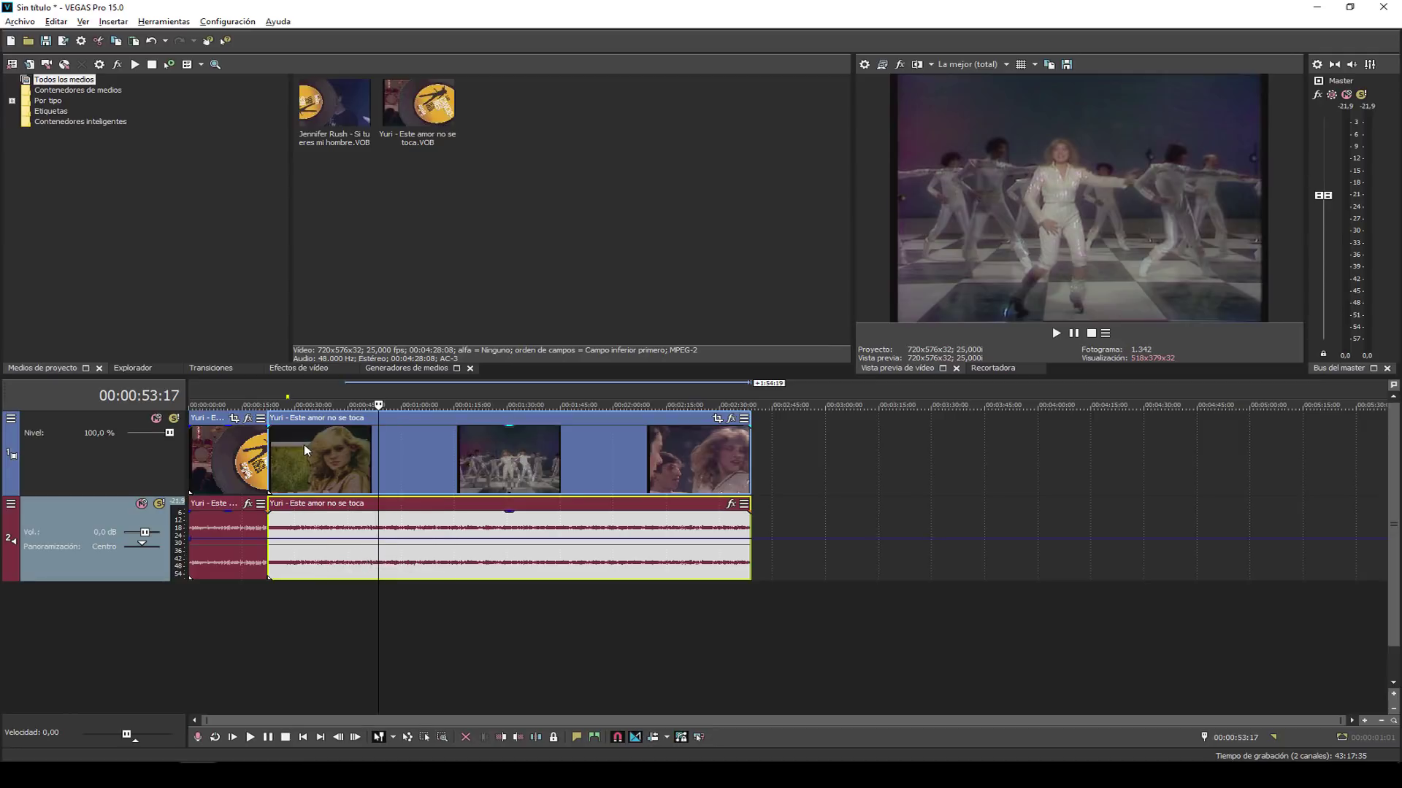
Move the second clip, video and audio together, farther along the timeline, leaving a gap after the first clip.
drag(305, 446, 346, 446)
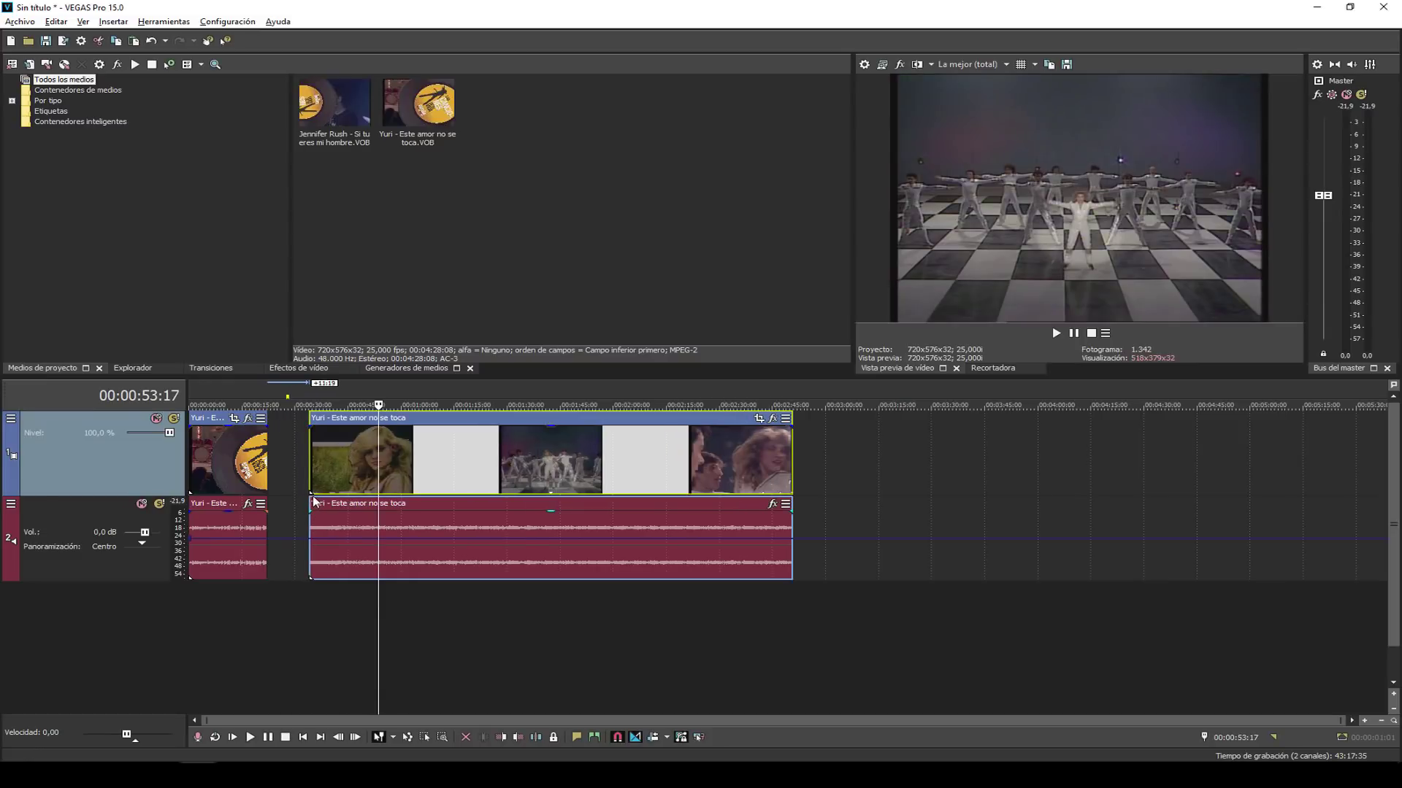
Move the second clip's video and audio farther along the timeline to start at about 00:01:03.
mouse_move(311, 510)
mouse_down()
mouse_move(420, 524)
mouse_move(311, 533)
mouse_up()
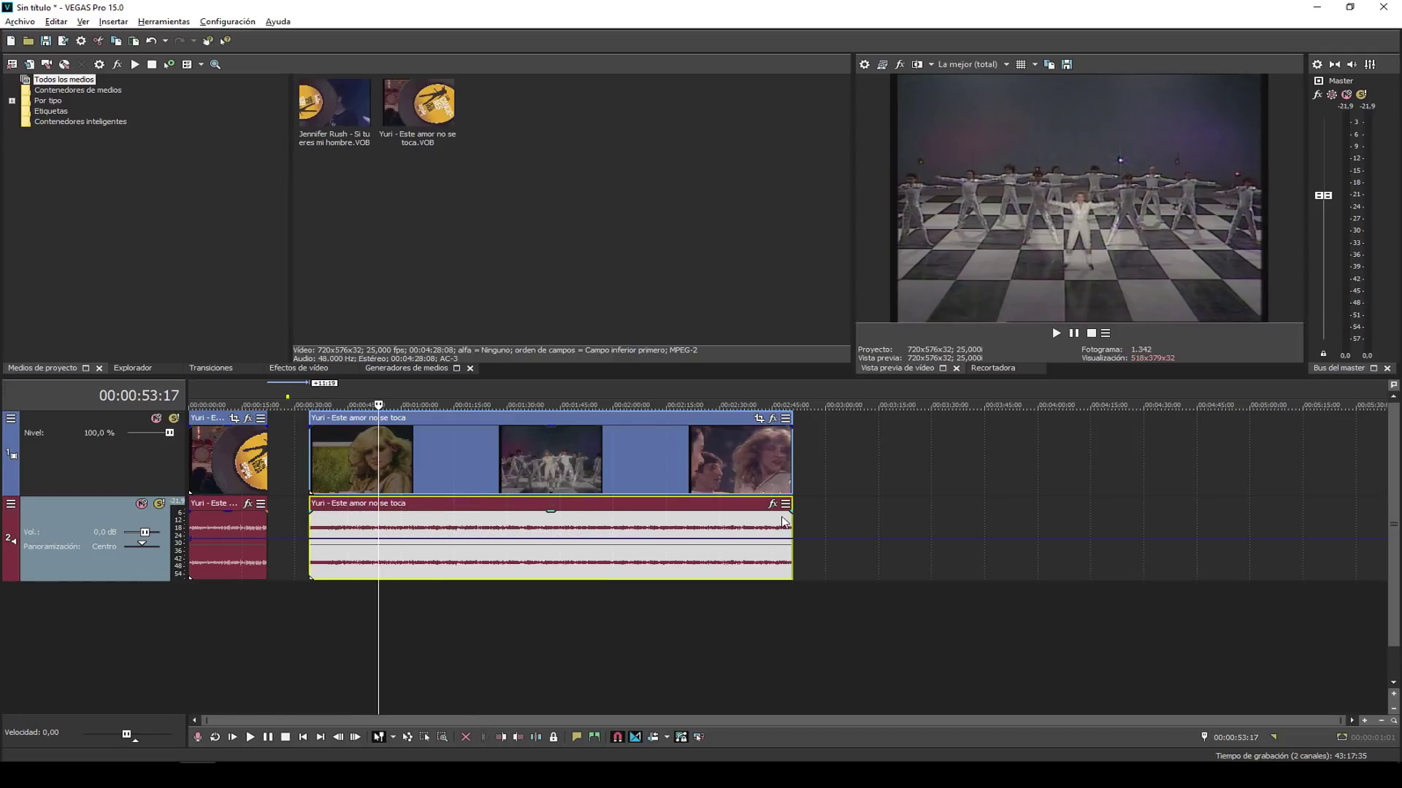
mouse_move(793, 513)
mouse_down()
mouse_move(698, 519)
mouse_move(800, 527)
mouse_up()
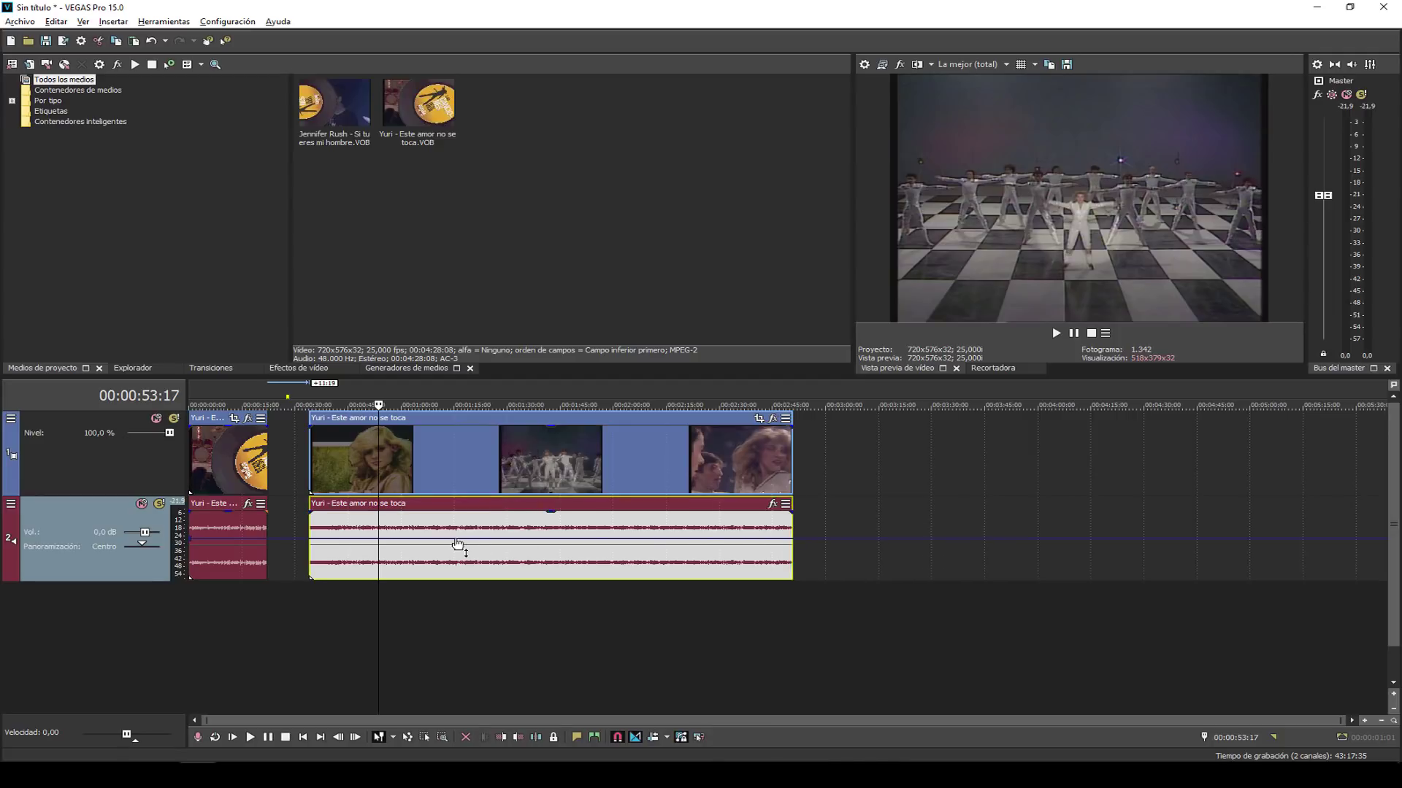
drag(462, 522, 522, 557)
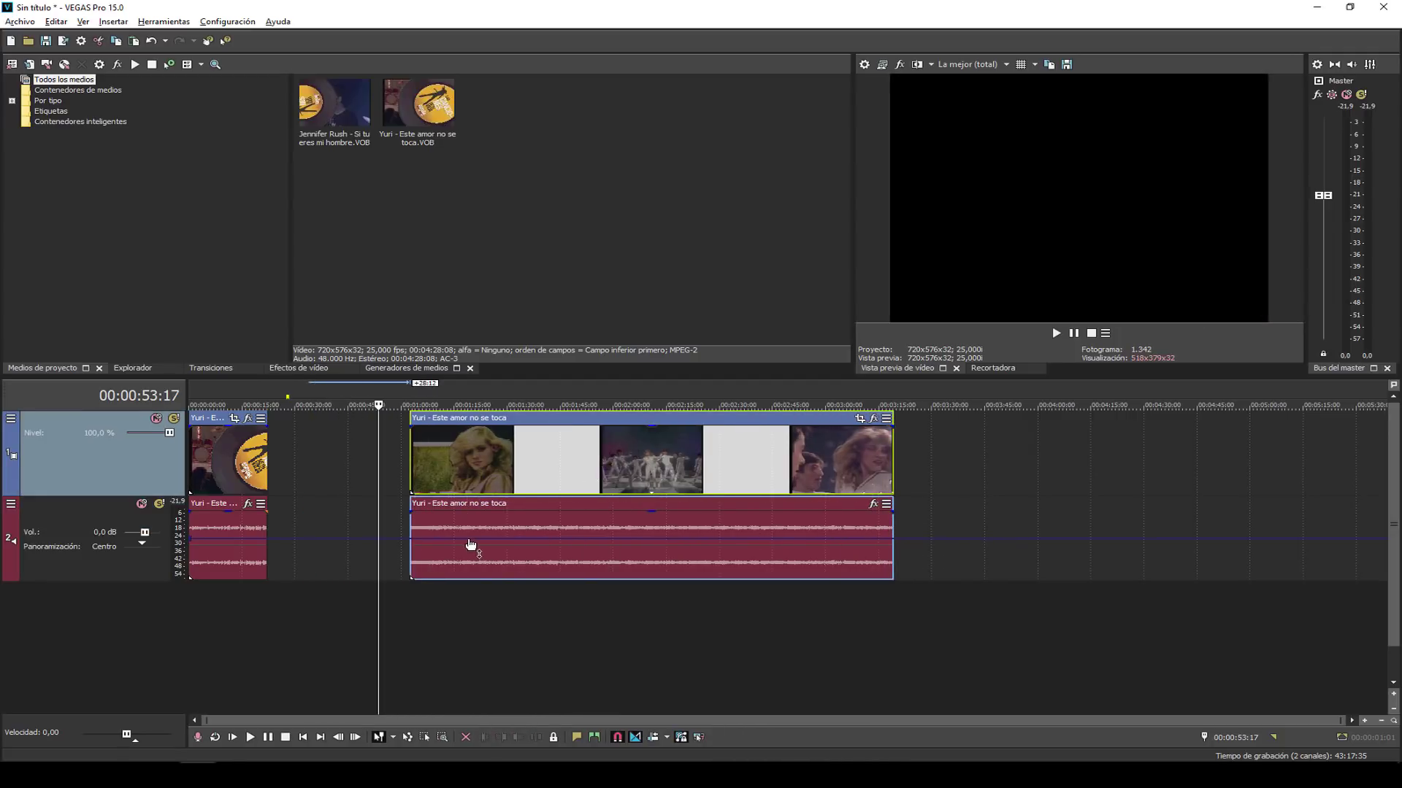
Add five points to the Volumen envelope near the second clip's start and shape them into a rise, a deep dip and a rise.
right_click(413, 544)
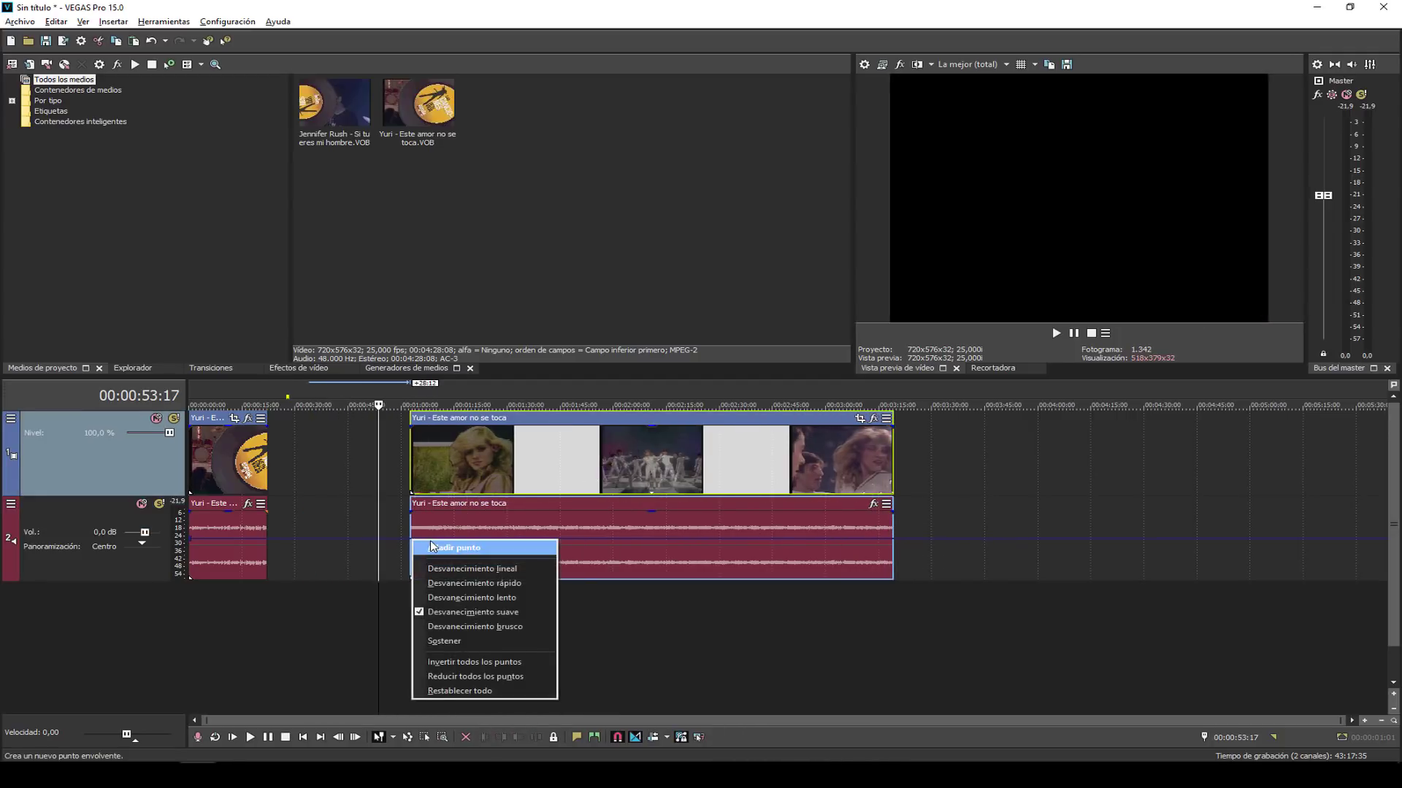
click(438, 546)
right_click(438, 540)
click(468, 546)
right_click(472, 542)
click(473, 545)
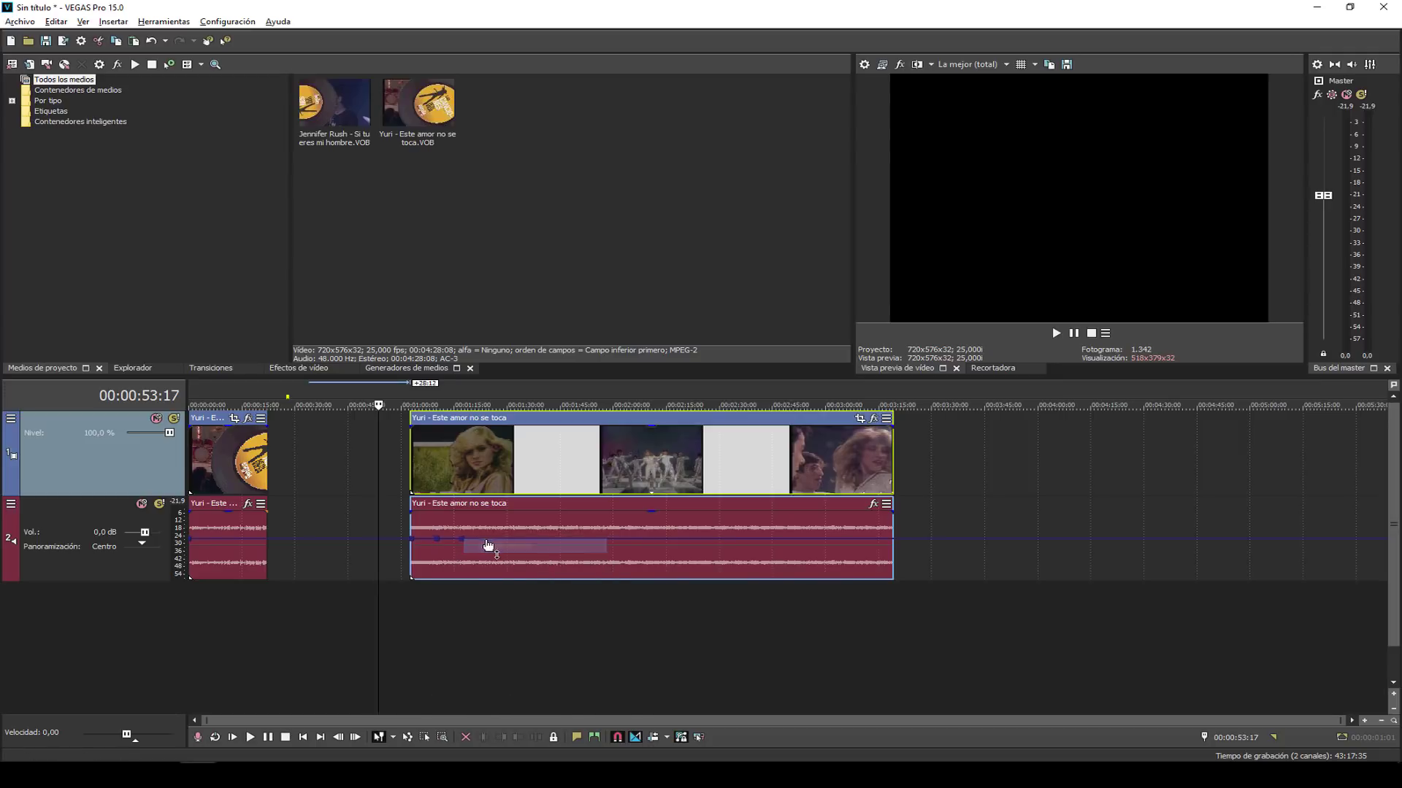
right_click(485, 543)
click(497, 546)
right_click(506, 544)
click(527, 546)
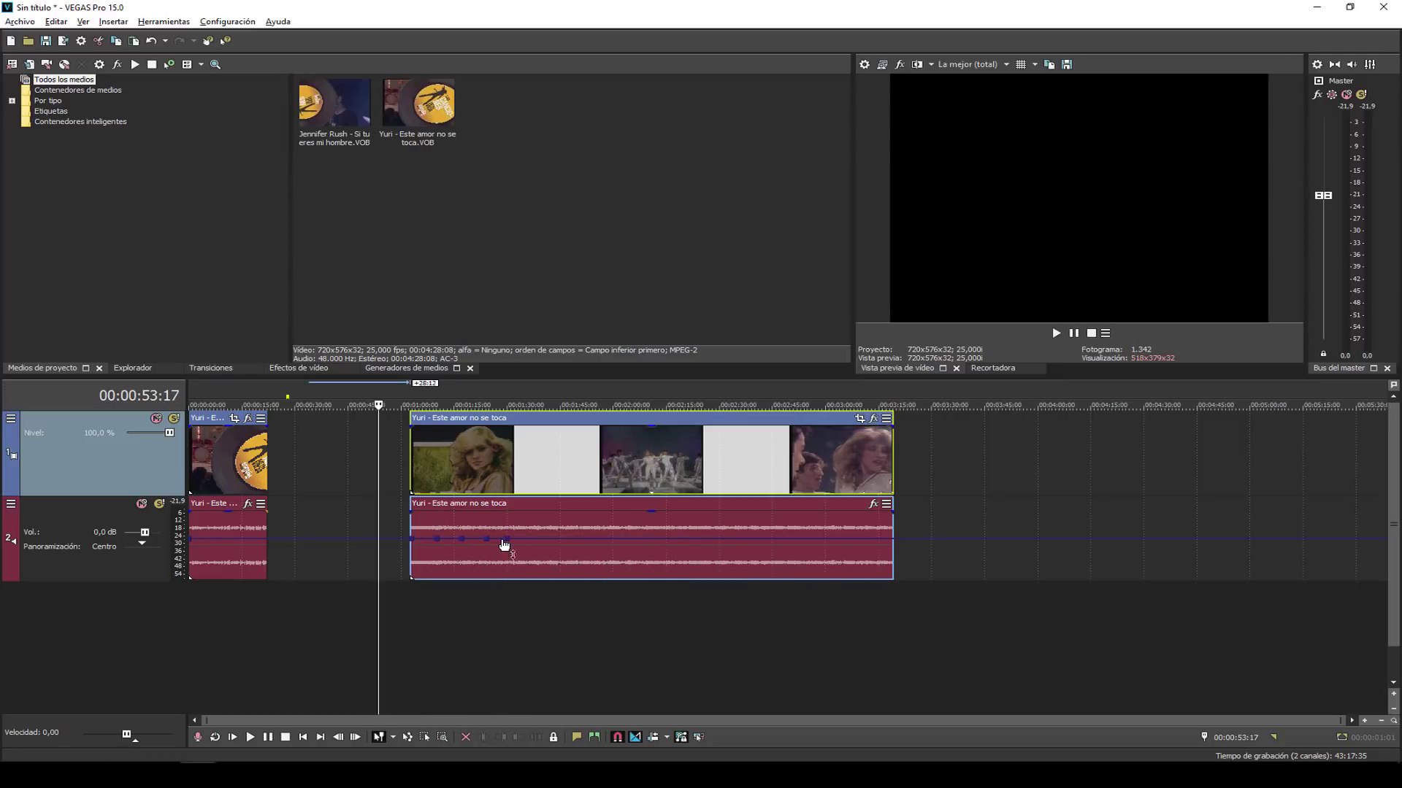
drag(507, 539, 433, 526)
Play from 00:01:05:16, lowering the Master level and the deepest Volumen envelope point during playback.
click(410, 519)
key(space)
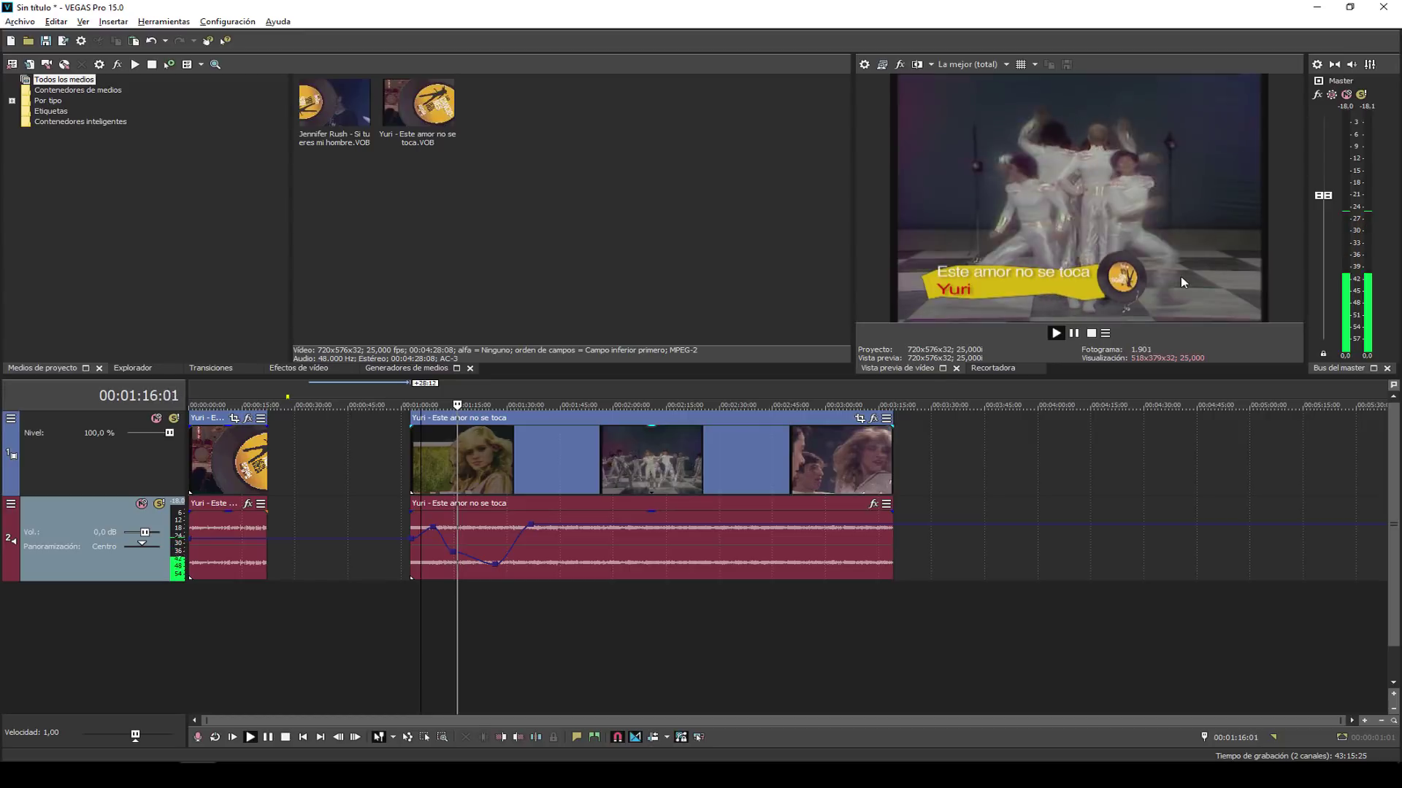
drag(1322, 195, 1326, 275)
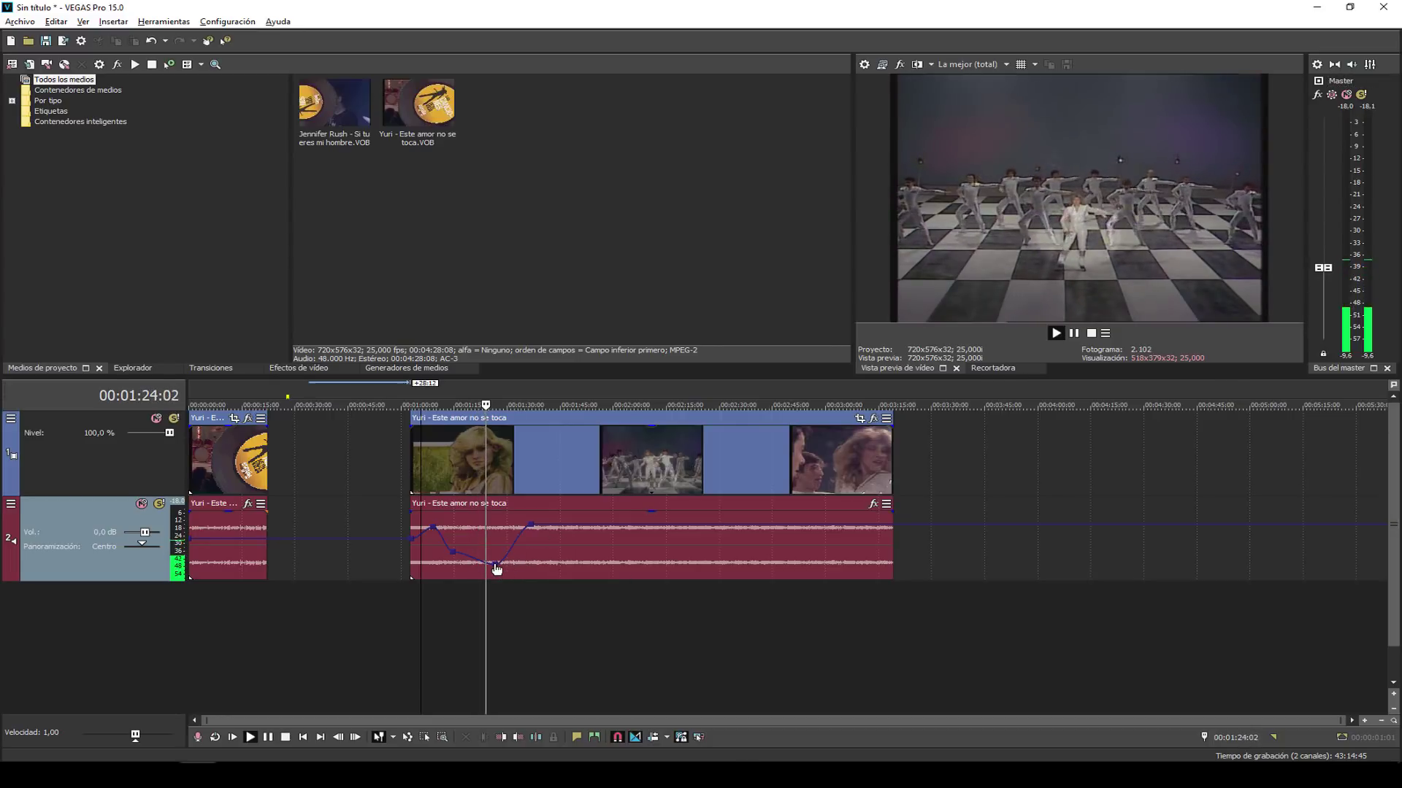
drag(495, 565, 497, 575)
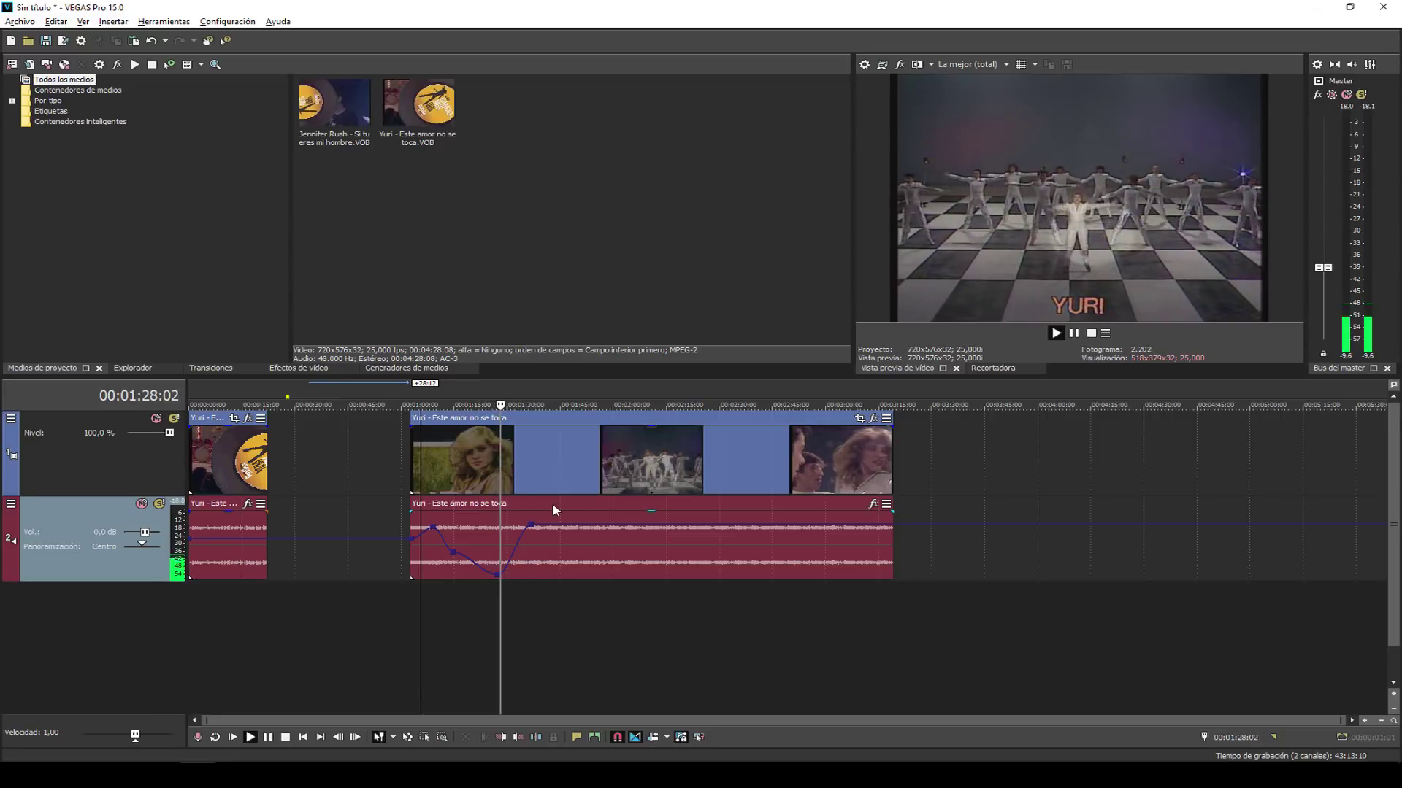
key(space)
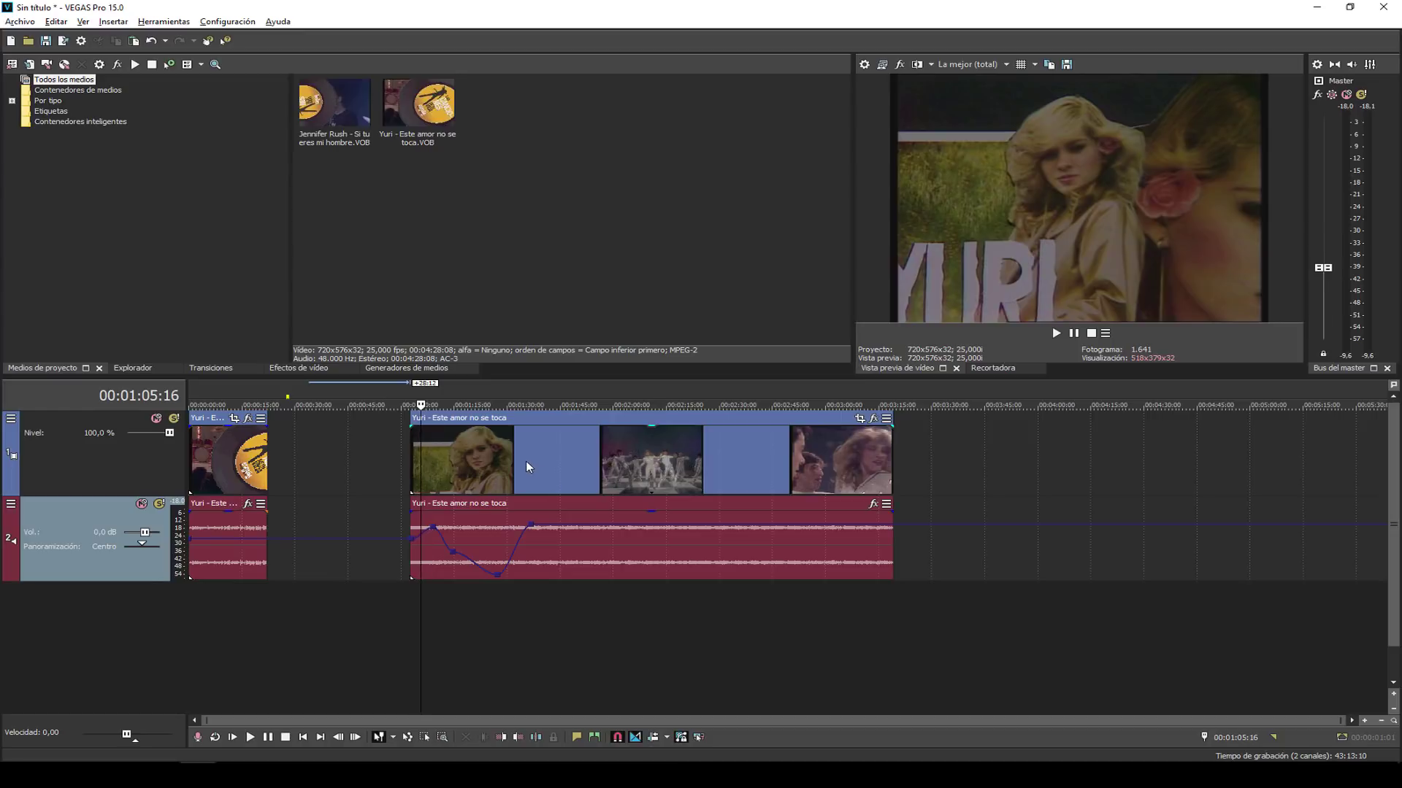
Move the second clip earlier to start at about 00:00:41, toggling the locking of envelopes to events between moves.
drag(529, 467, 486, 480)
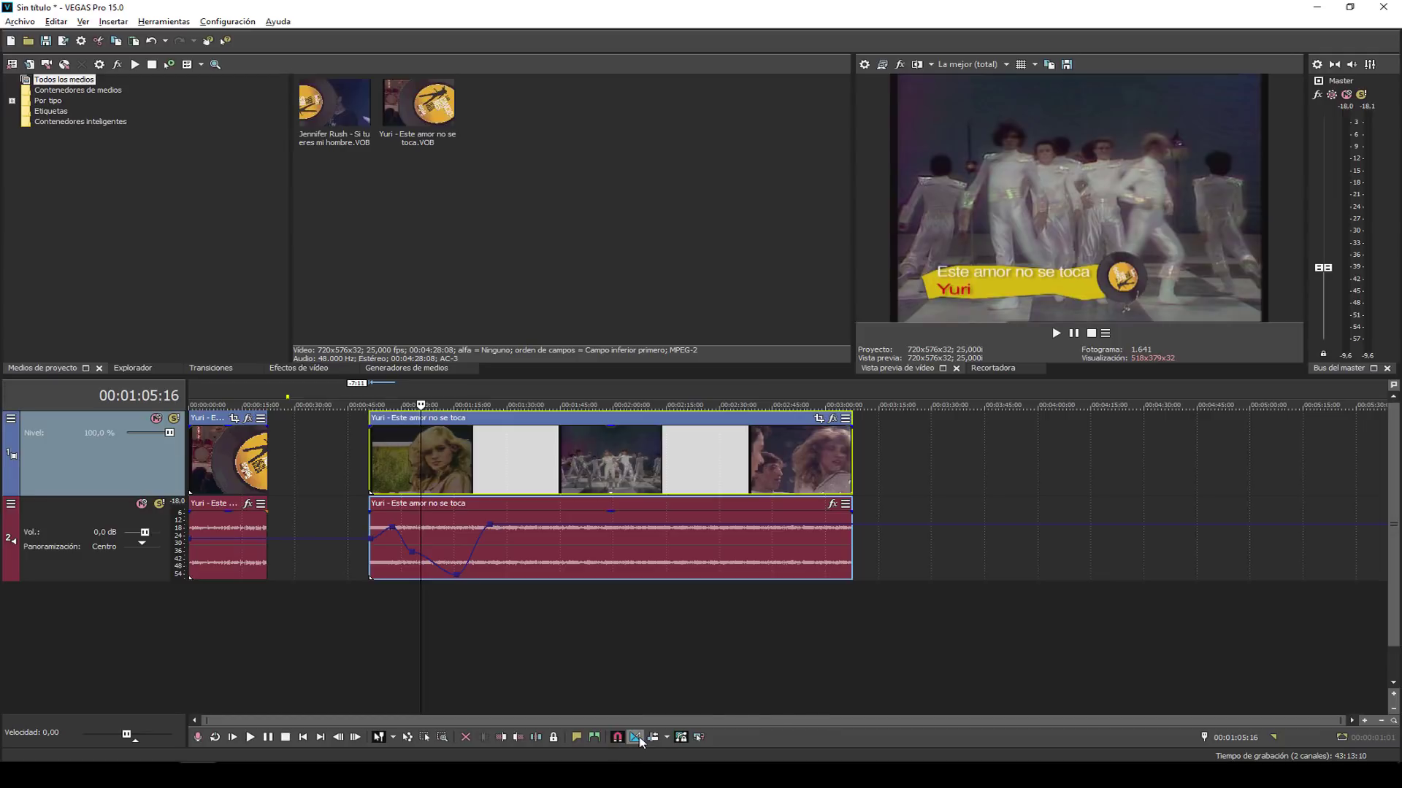
click(682, 739)
mouse_move(562, 476)
mouse_down()
mouse_move(619, 471)
mouse_move(533, 470)
mouse_move(648, 465)
mouse_move(528, 467)
mouse_move(671, 465)
mouse_move(549, 460)
mouse_up()
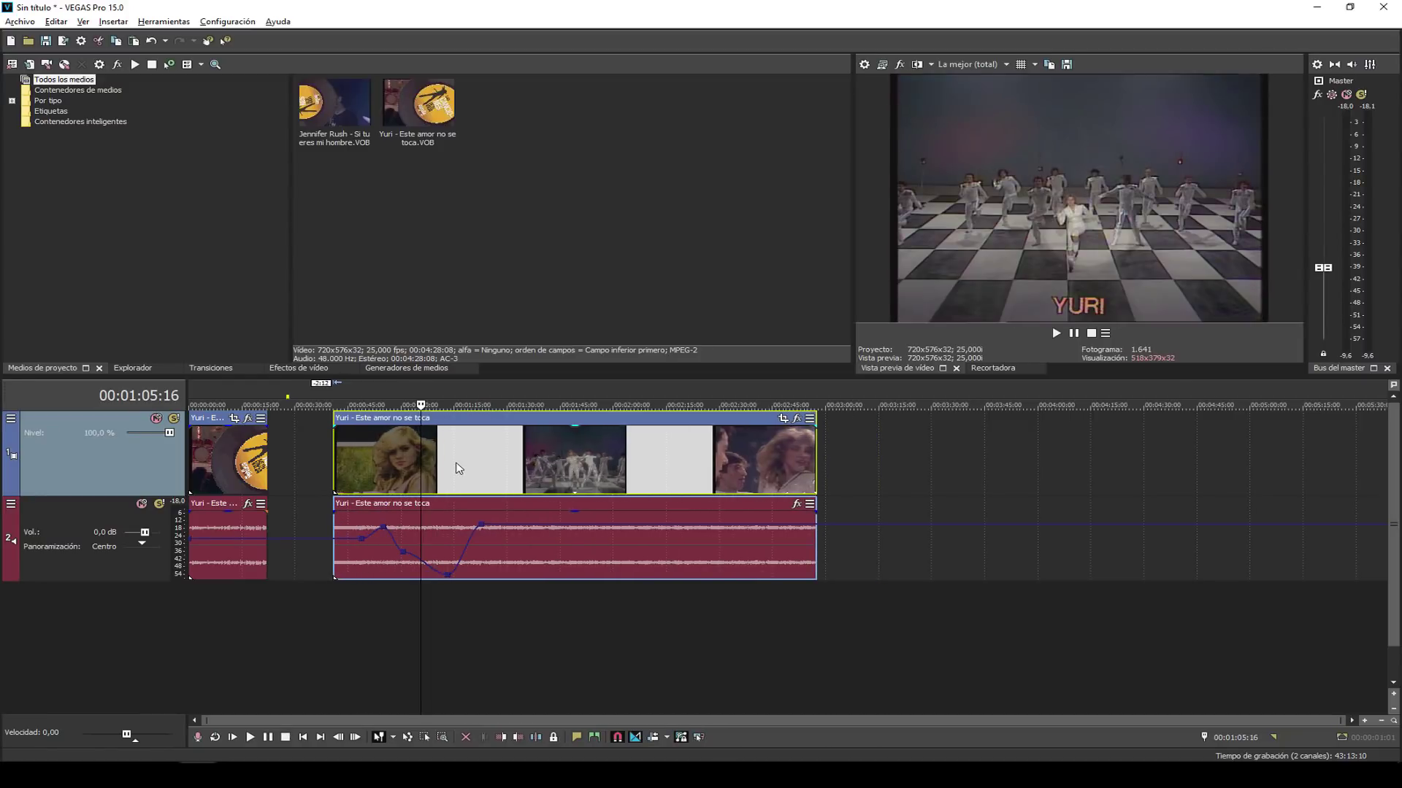
Insert a Nivel compuesto de pista envelope on the video track.
click(115, 21)
mouse_move(142, 55)
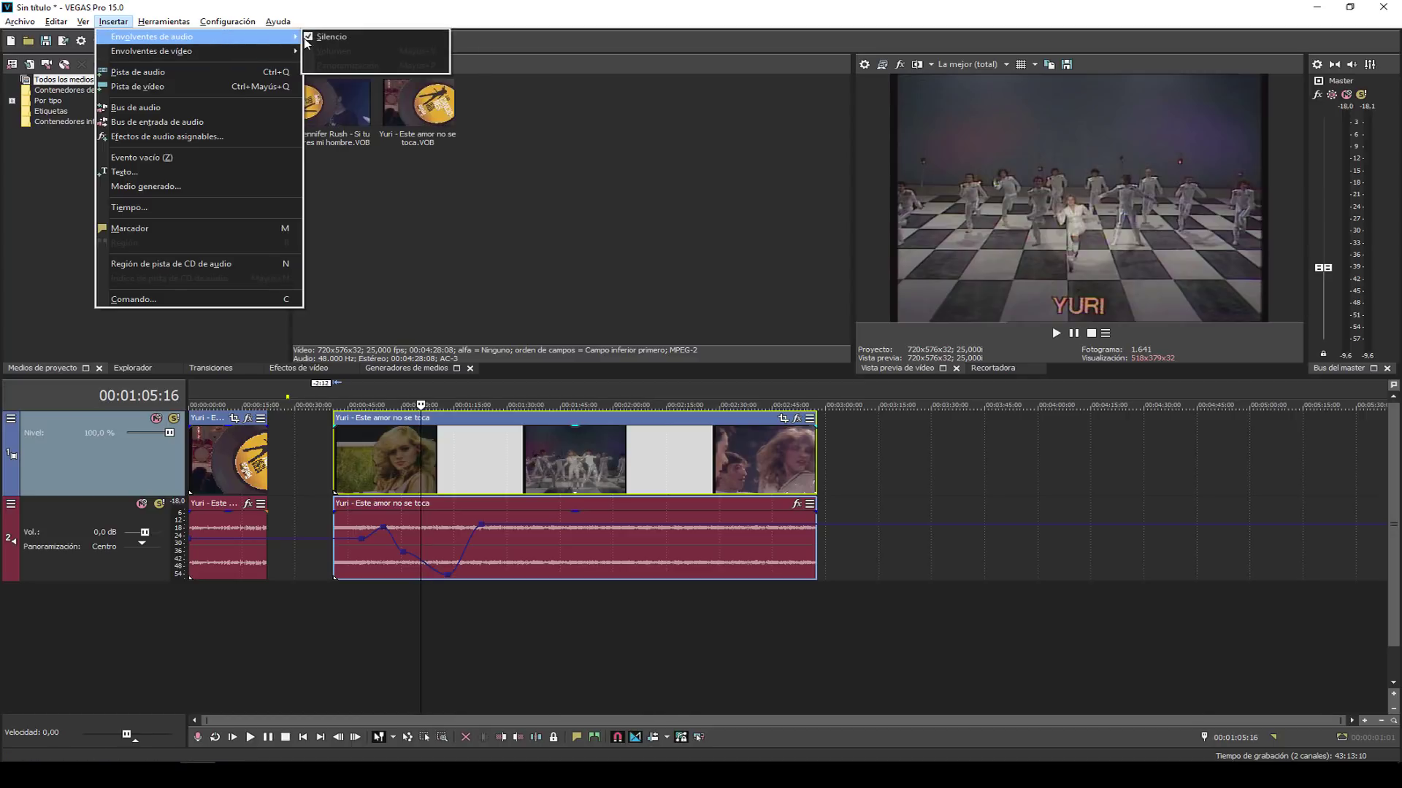
mouse_move(211, 55)
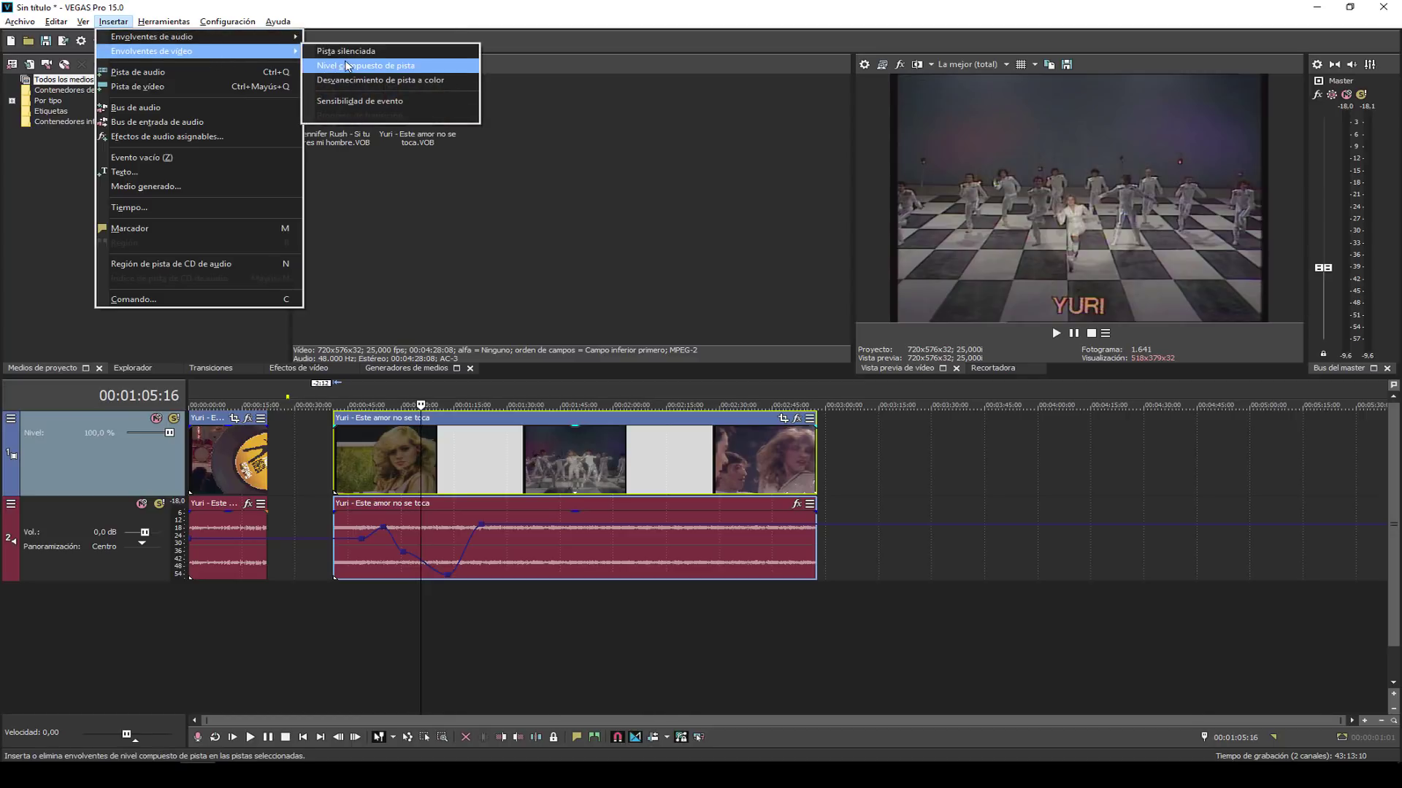
click(386, 64)
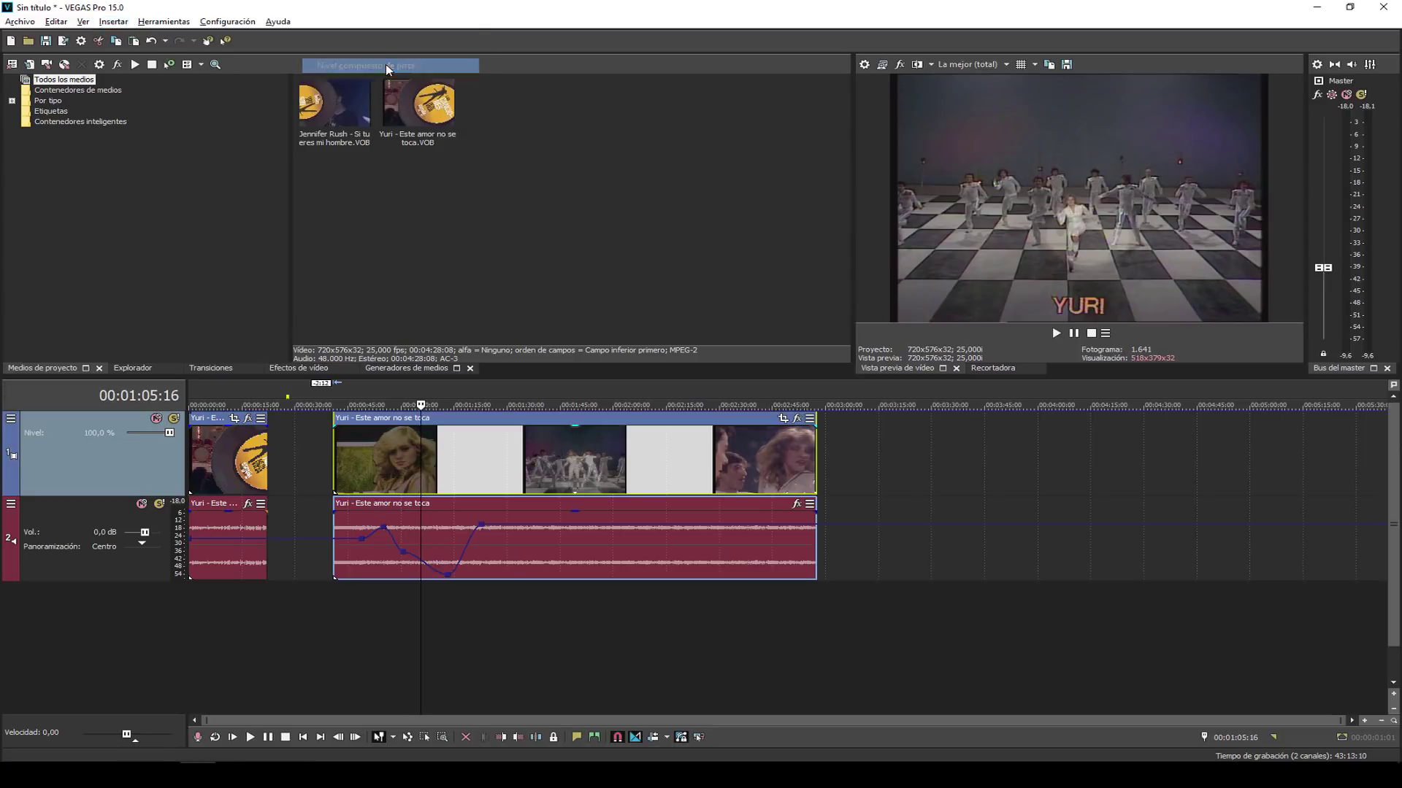
Add points to the composite level envelope around the middle of the second clip and lower the later ones, leaving a dip.
right_click(491, 417)
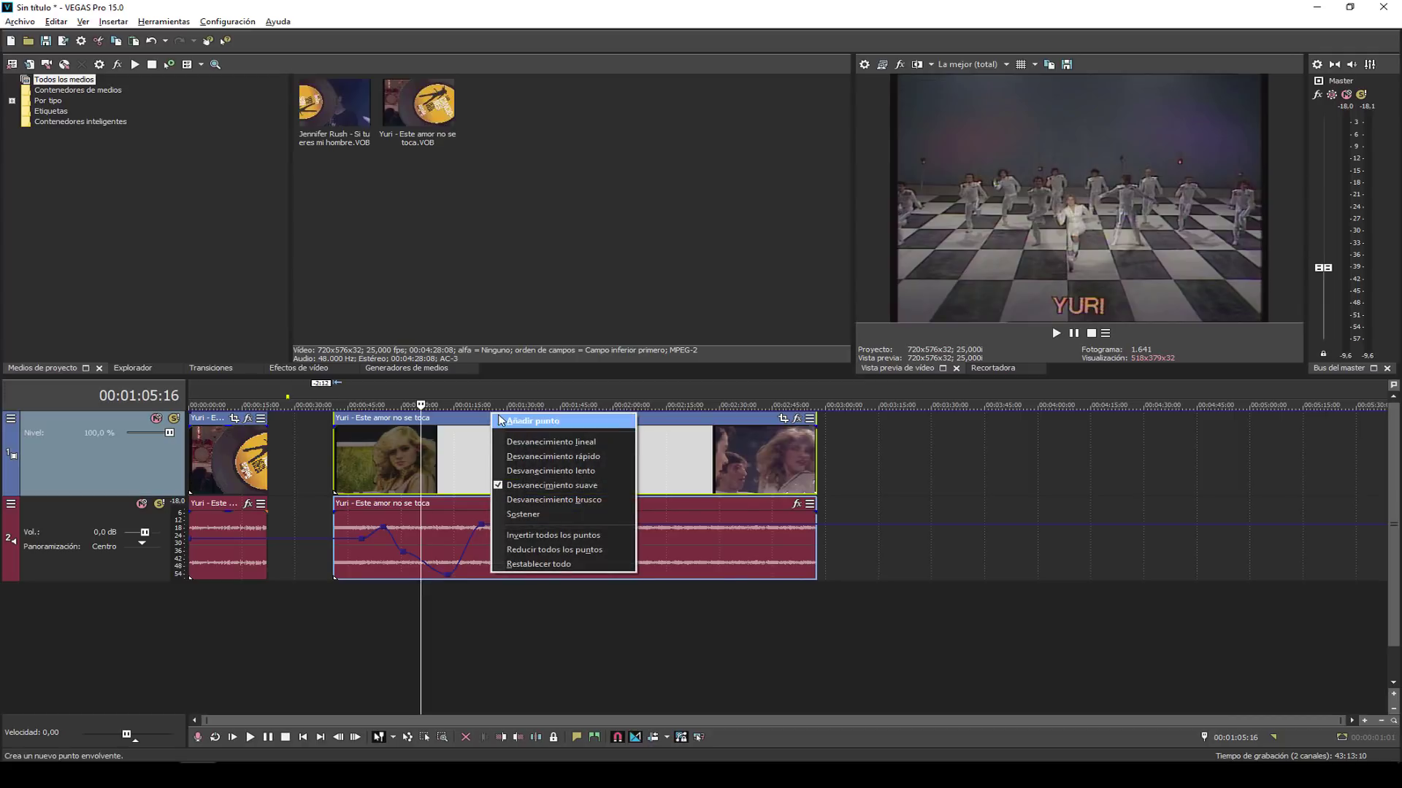
click(531, 421)
right_click(530, 421)
click(531, 421)
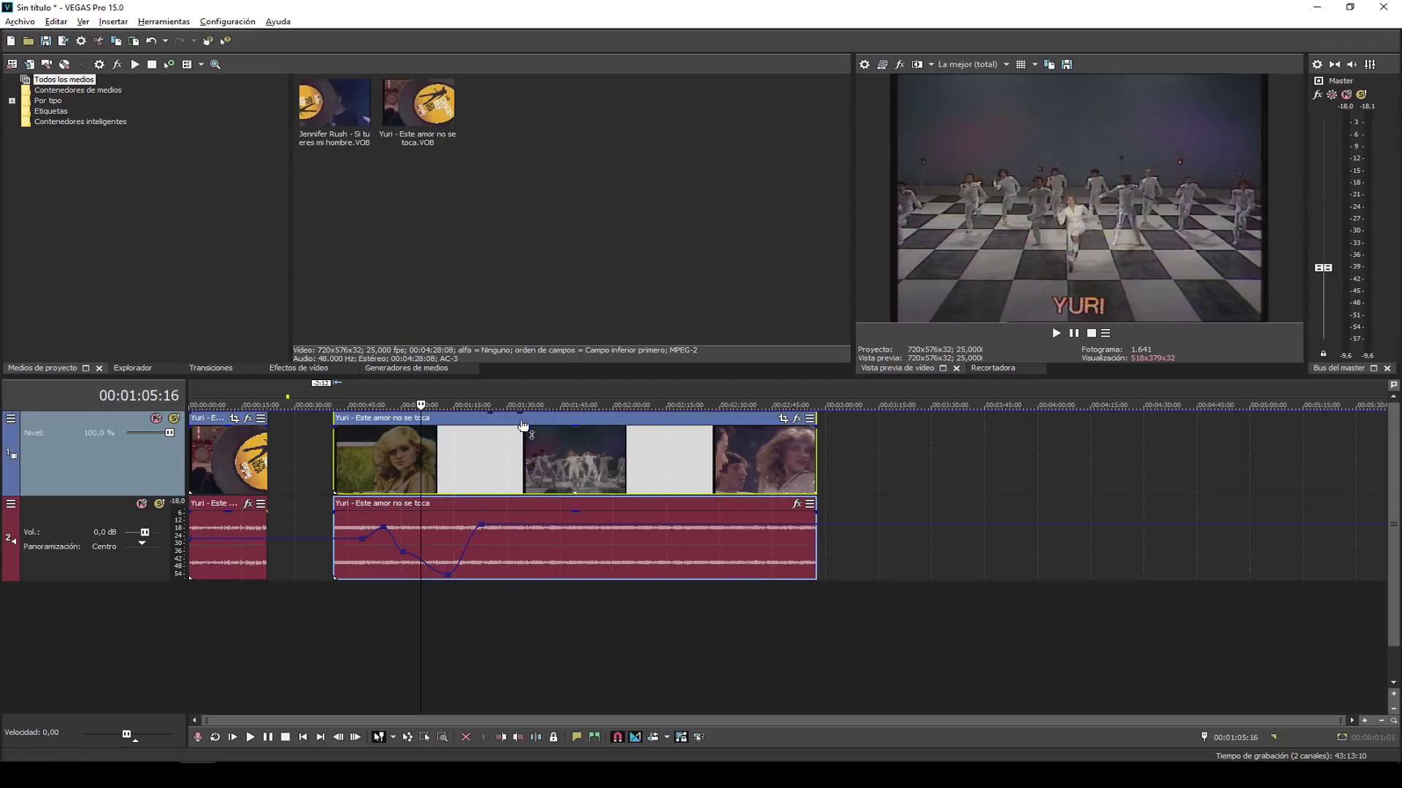
drag(523, 425, 586, 431)
right_click(545, 457)
click(588, 466)
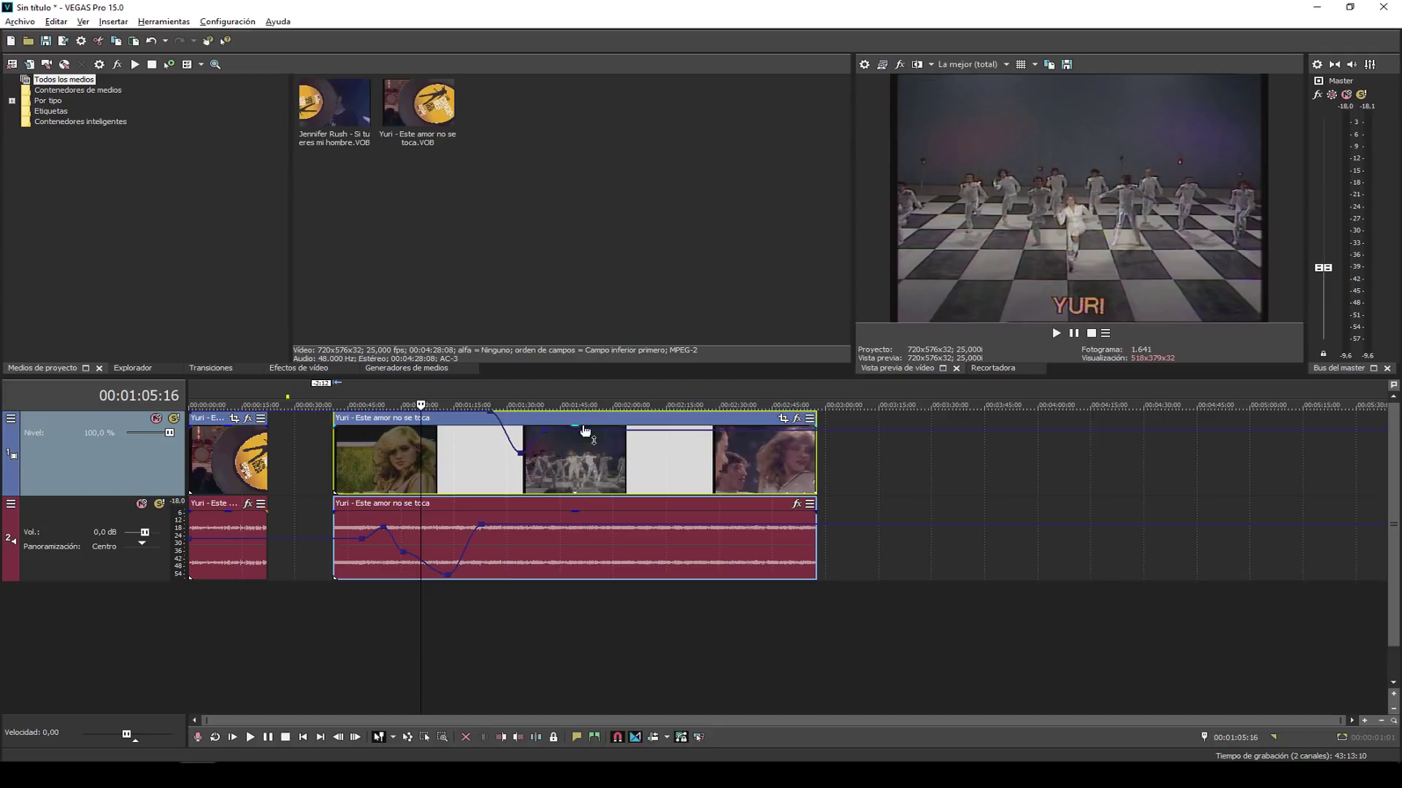
Mute the audio track and play from 00:01:23:10, lowering the composite level envelope's lowest point further during playback.
click(484, 397)
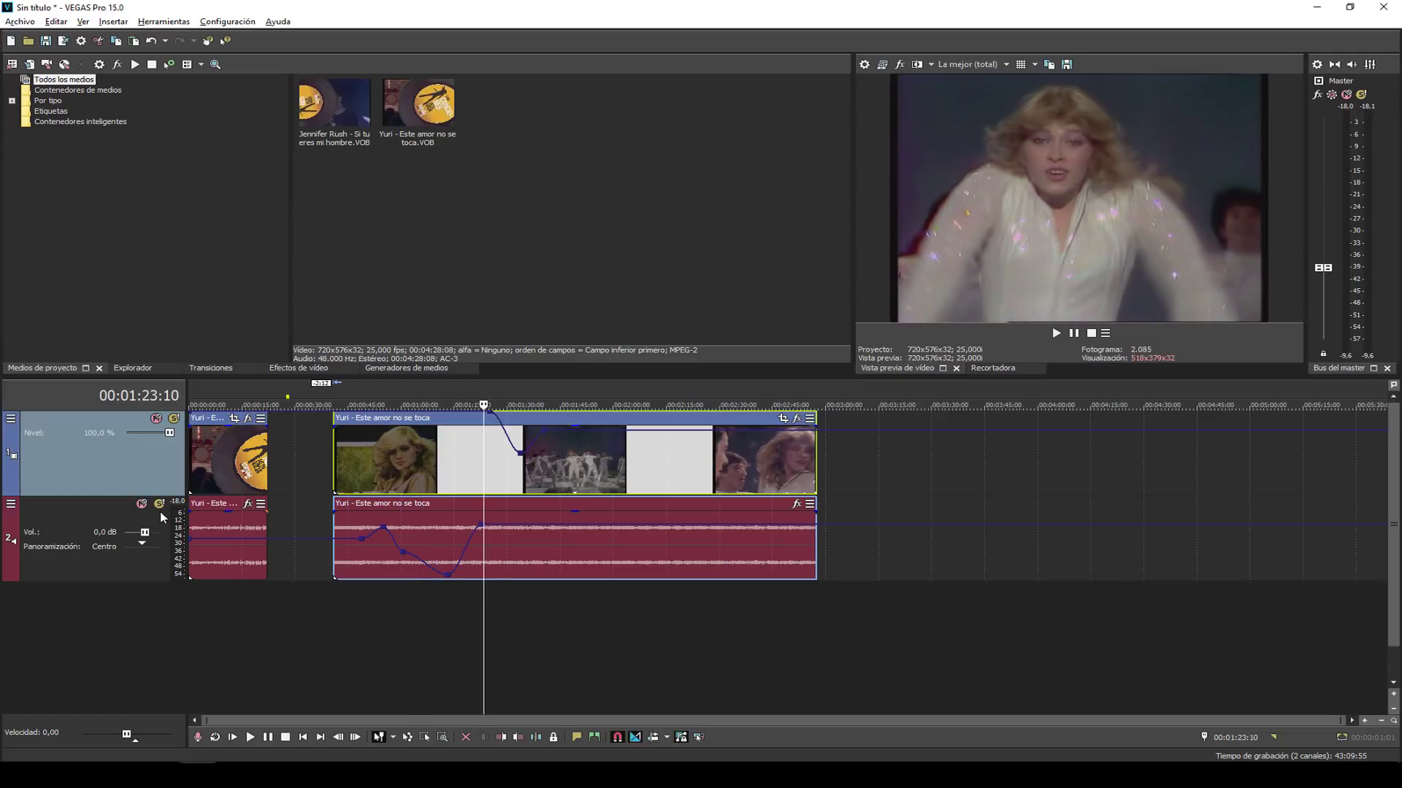
click(141, 503)
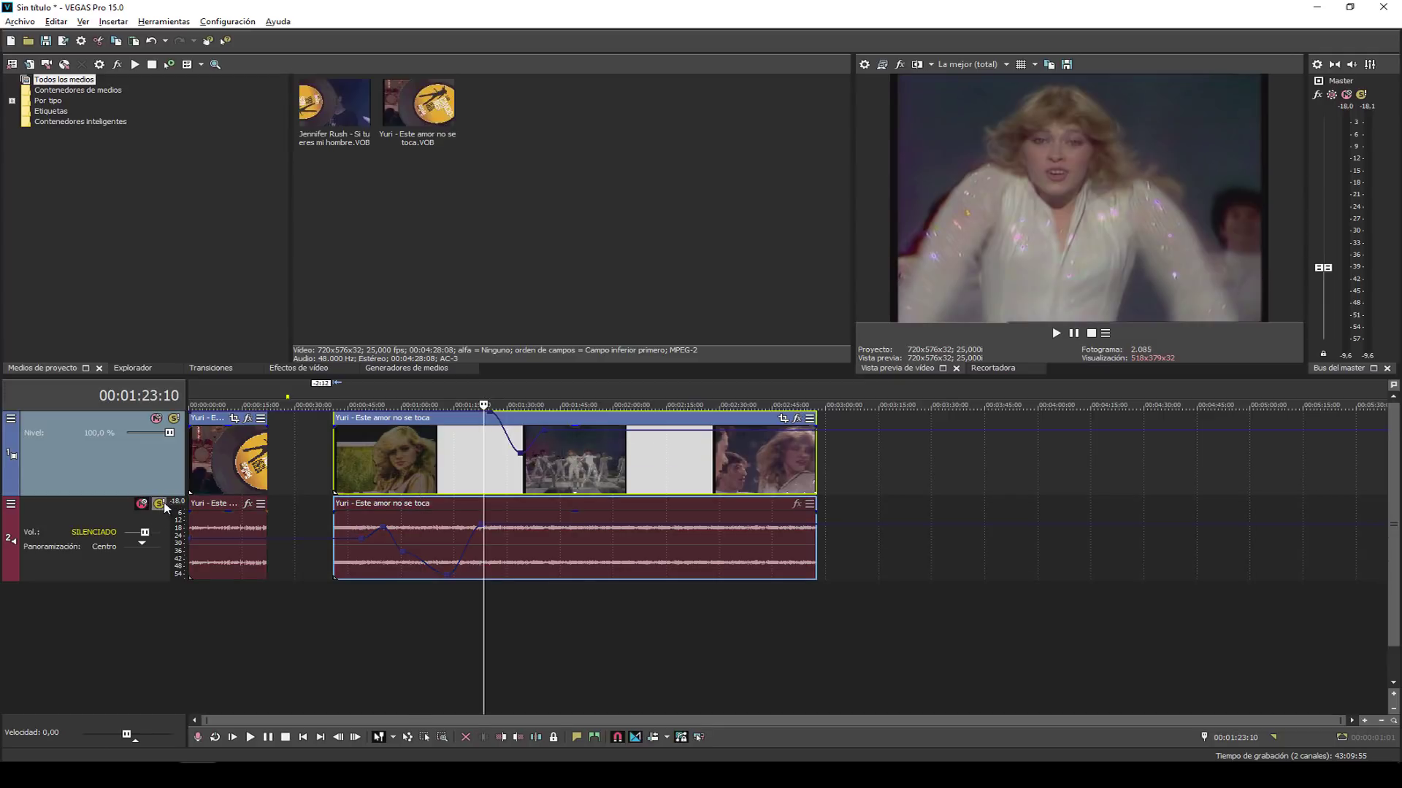
click(1056, 333)
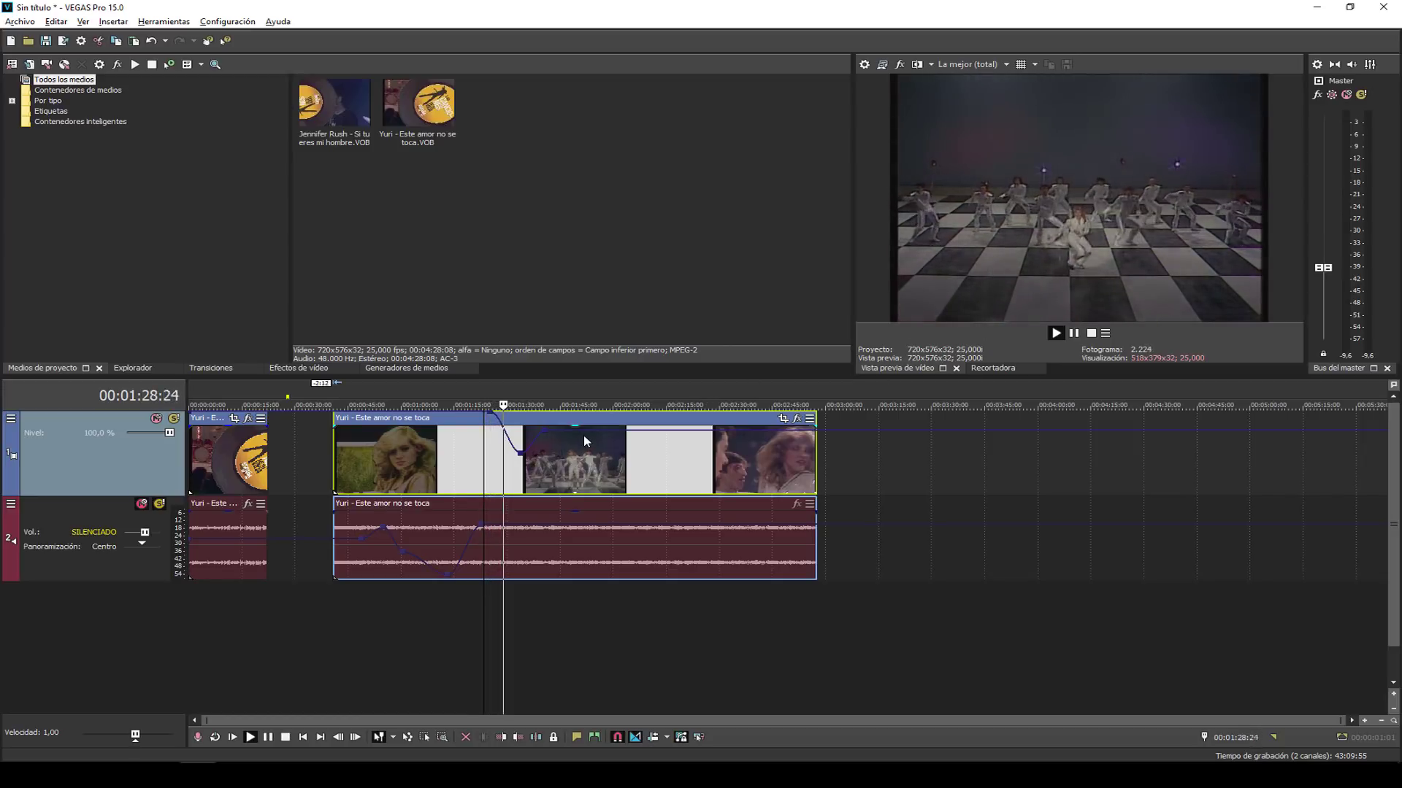
drag(519, 454, 519, 479)
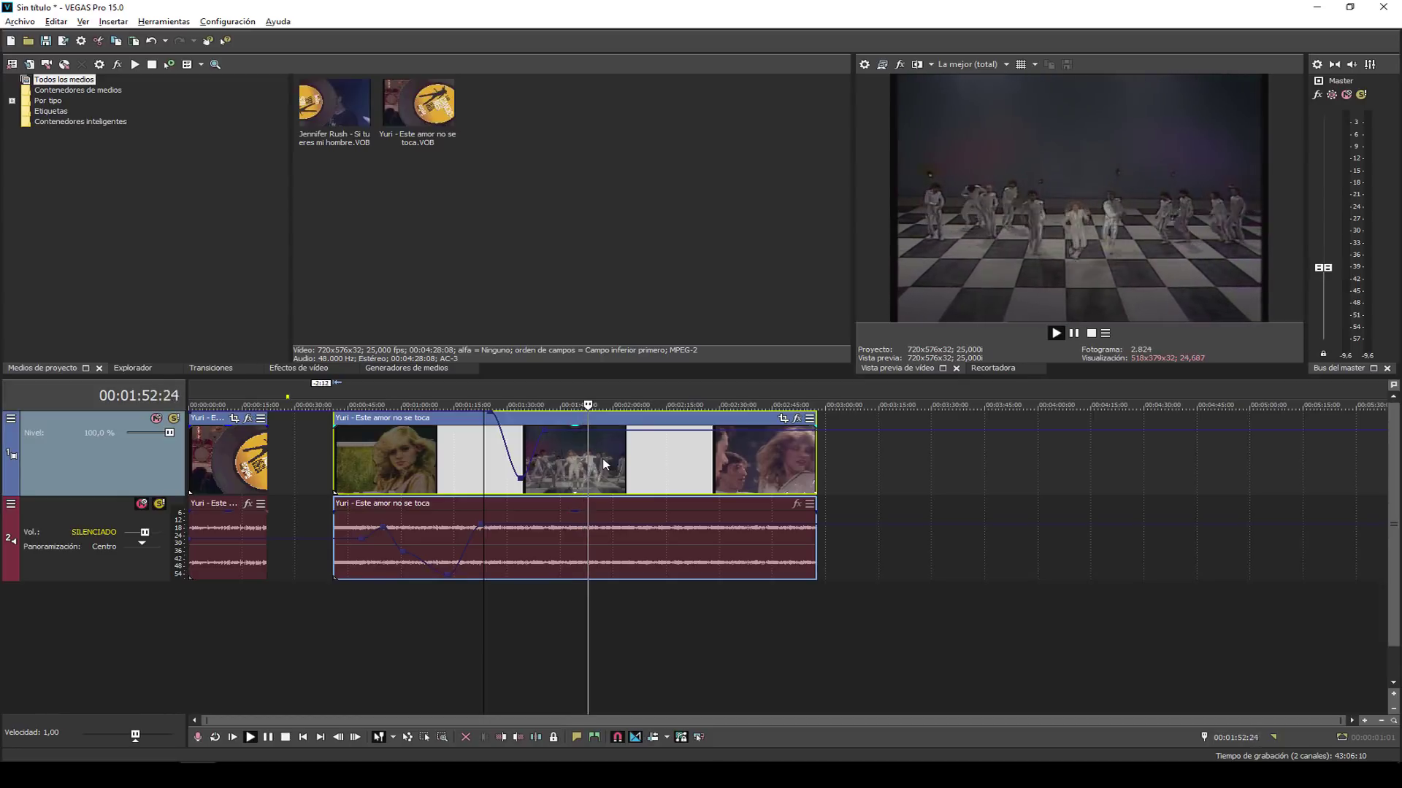
key(space)
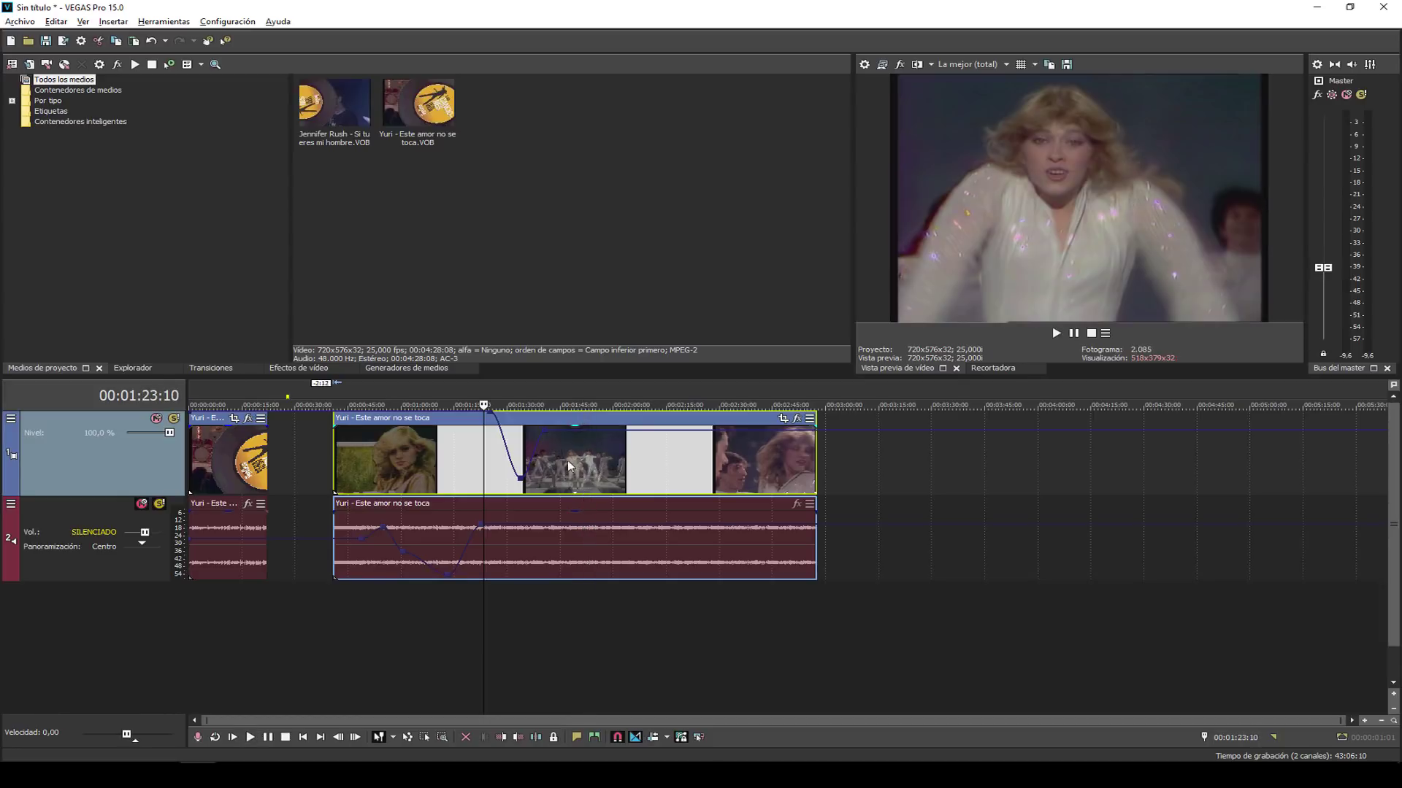
Remove the Nivel compuesto de pista envelope from the video track and hide the audio track's Volumen envelope.
click(113, 21)
mouse_move(226, 53)
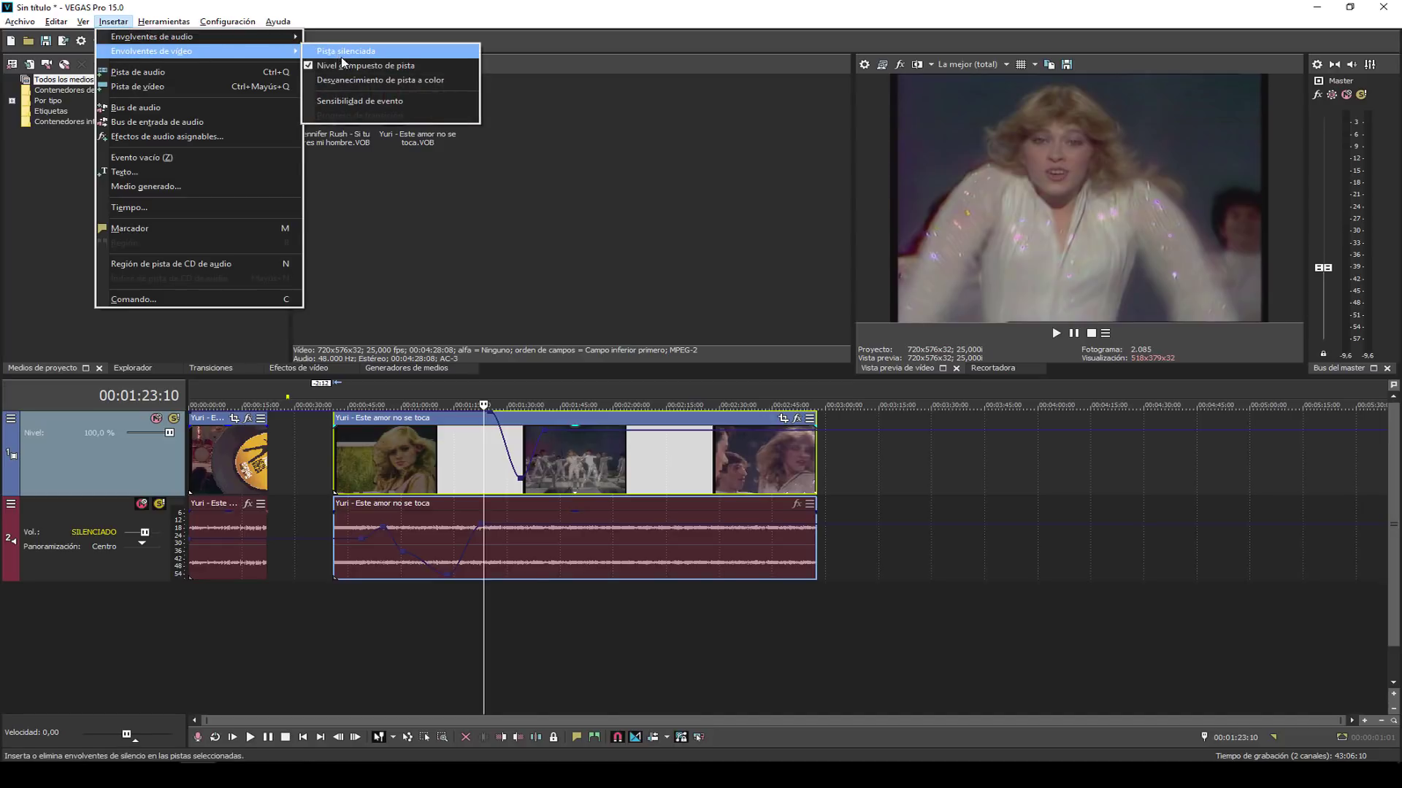
click(365, 65)
click(529, 543)
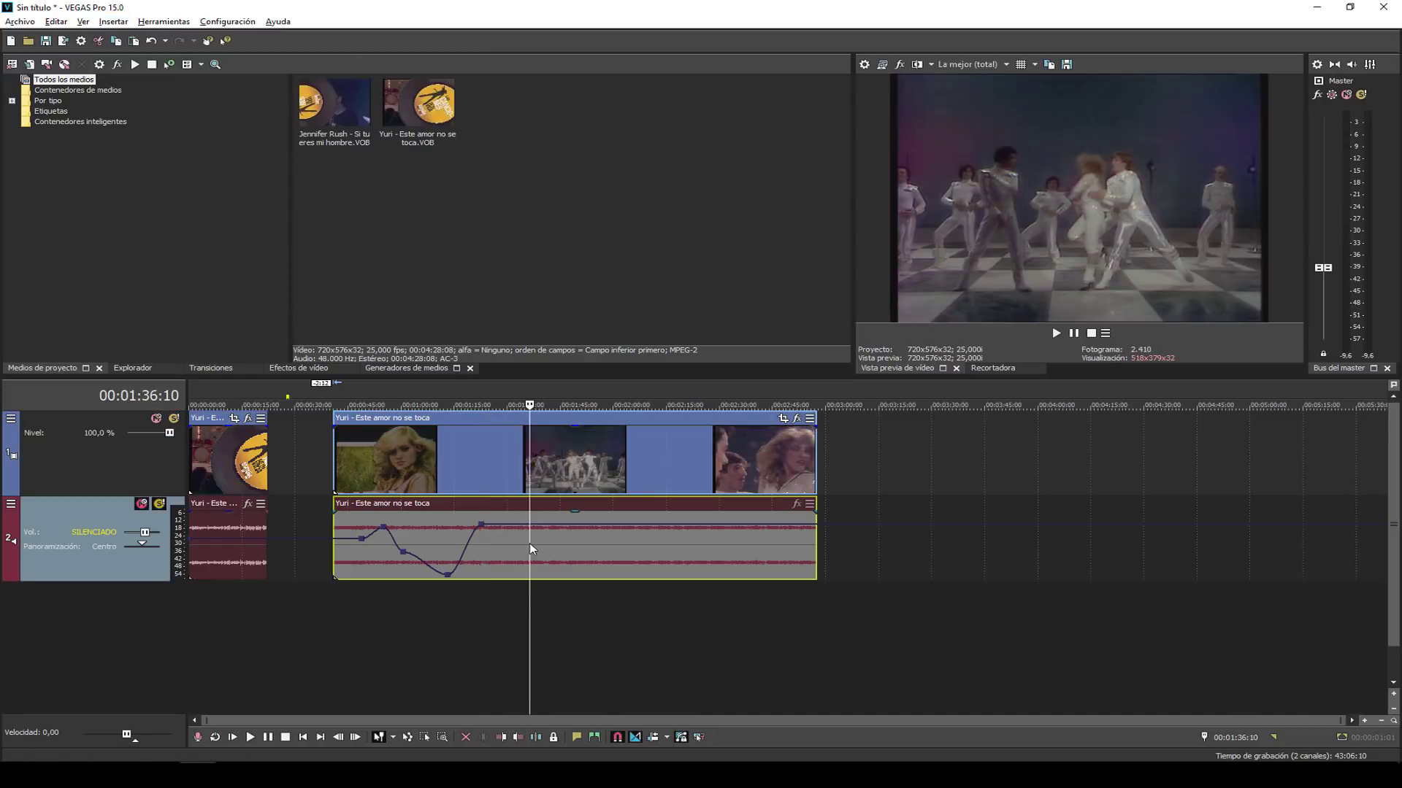
key(v)
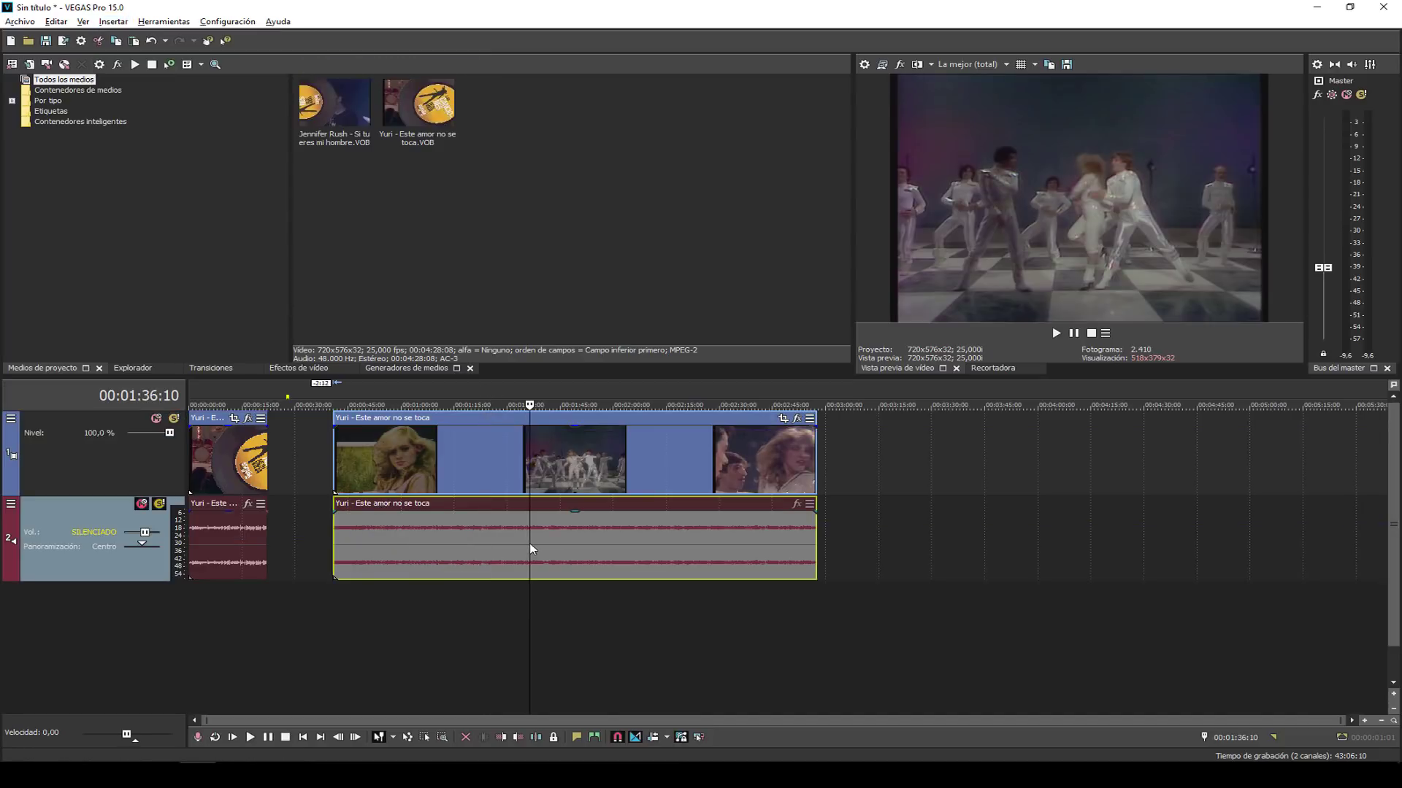
Try out the opacity adjustment on the second clip's video and the gain adjustment on its audio.
click(492, 411)
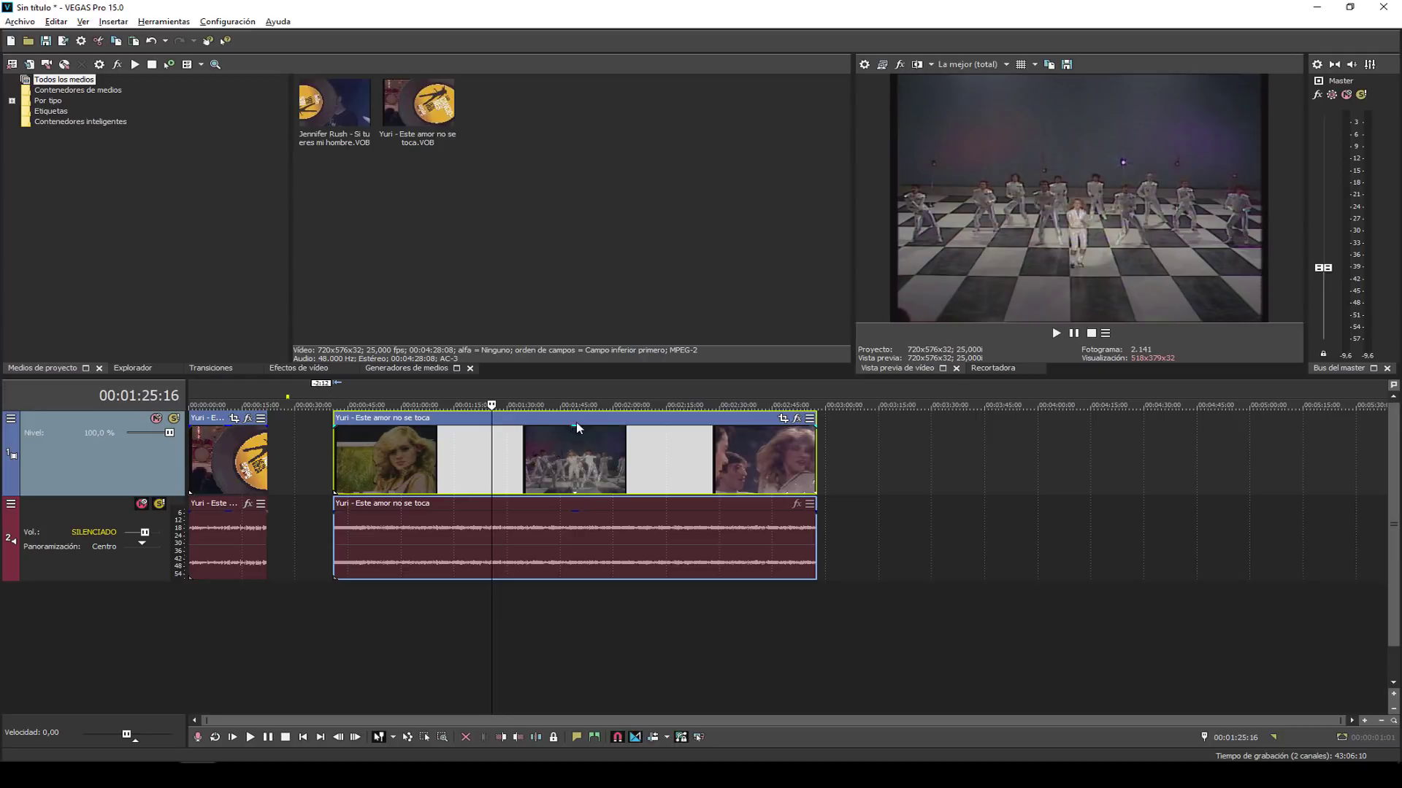
mouse_move(577, 430)
mouse_down()
mouse_move(576, 488)
mouse_move(574, 427)
mouse_up()
mouse_move(577, 436)
mouse_down()
mouse_move(577, 490)
mouse_move(571, 404)
mouse_move(579, 494)
mouse_move(577, 428)
mouse_up()
mouse_move(581, 516)
mouse_down()
mouse_move(579, 559)
mouse_move(576, 511)
mouse_up()
mouse_move(576, 431)
mouse_down()
mouse_move(577, 468)
mouse_move(577, 431)
mouse_up()
click(576, 538)
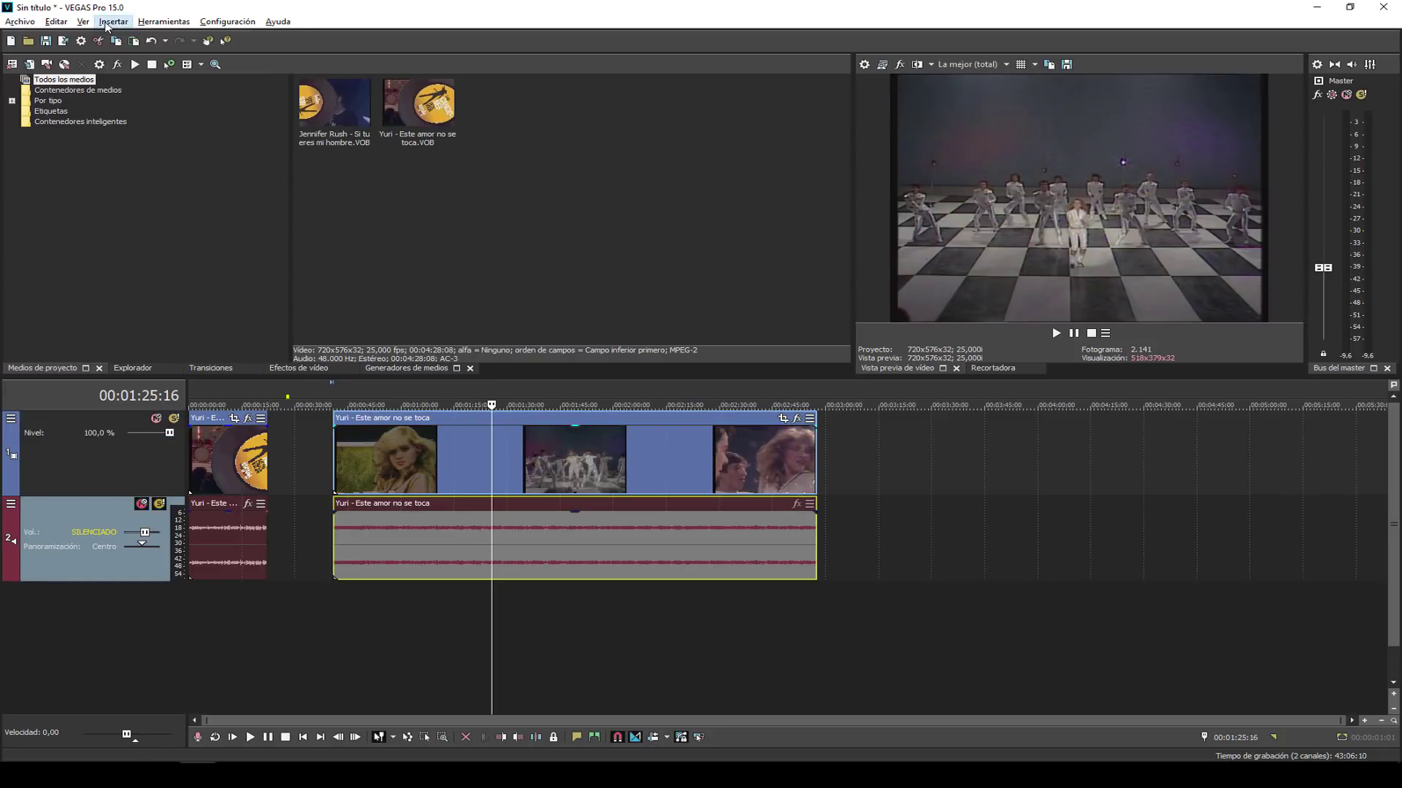
click(110, 22)
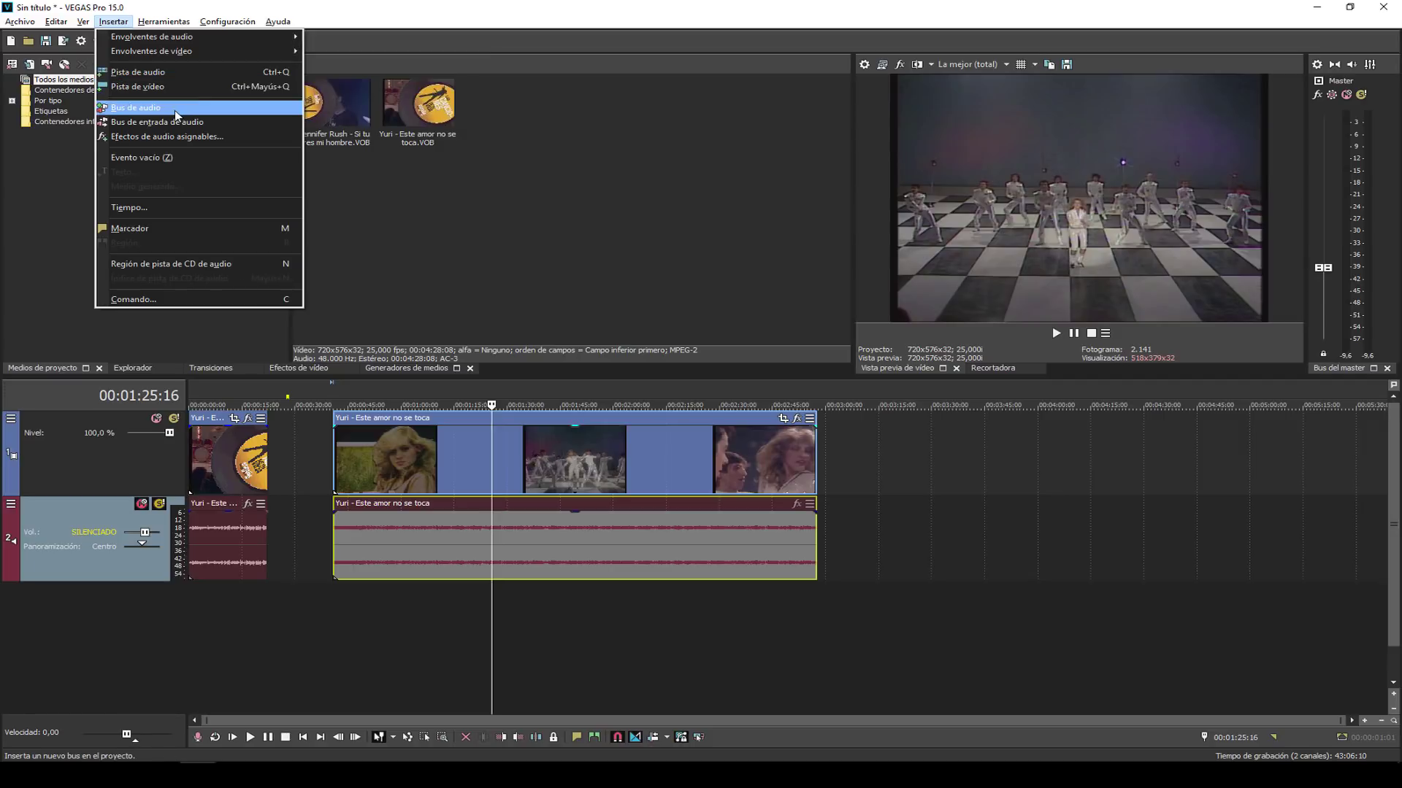
mouse_move(163, 24)
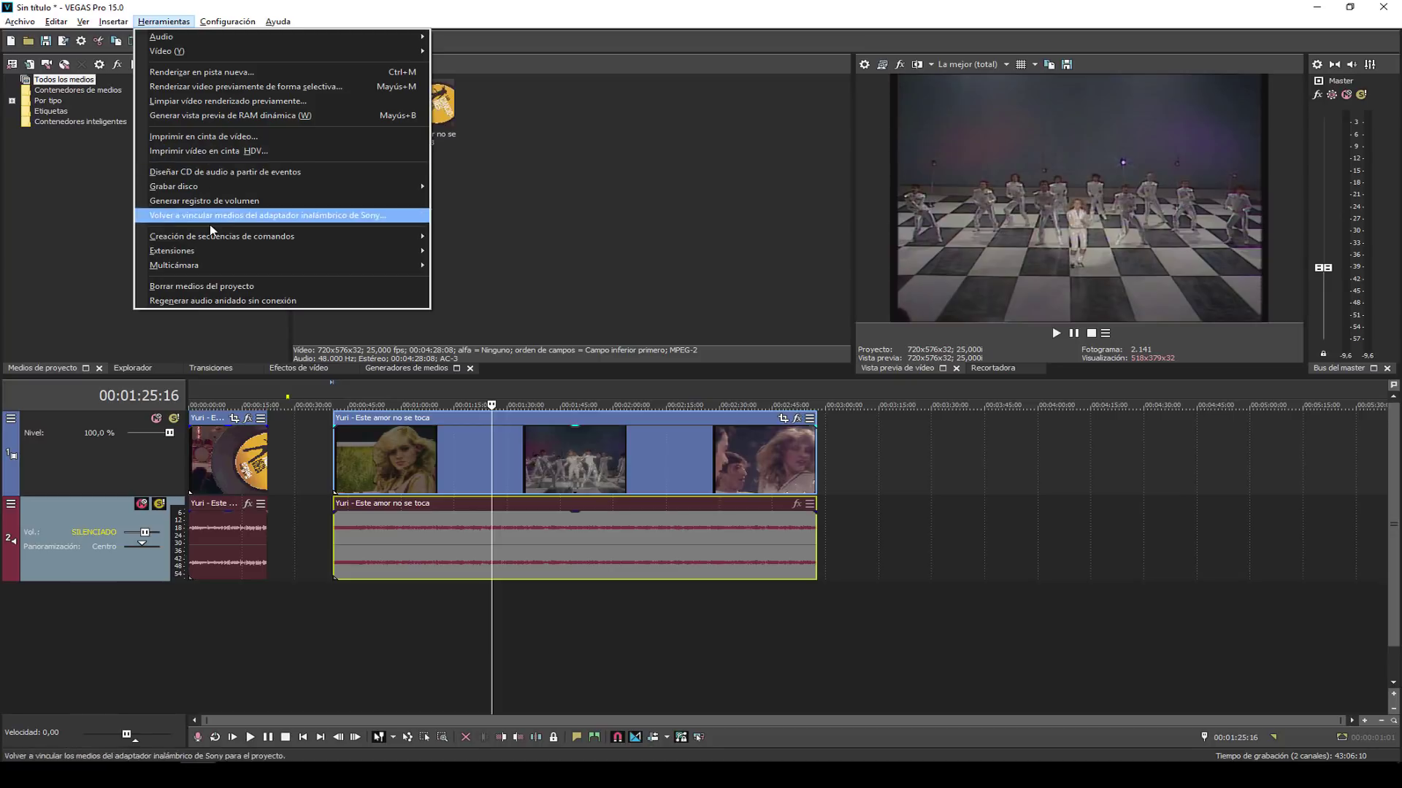
mouse_move(214, 267)
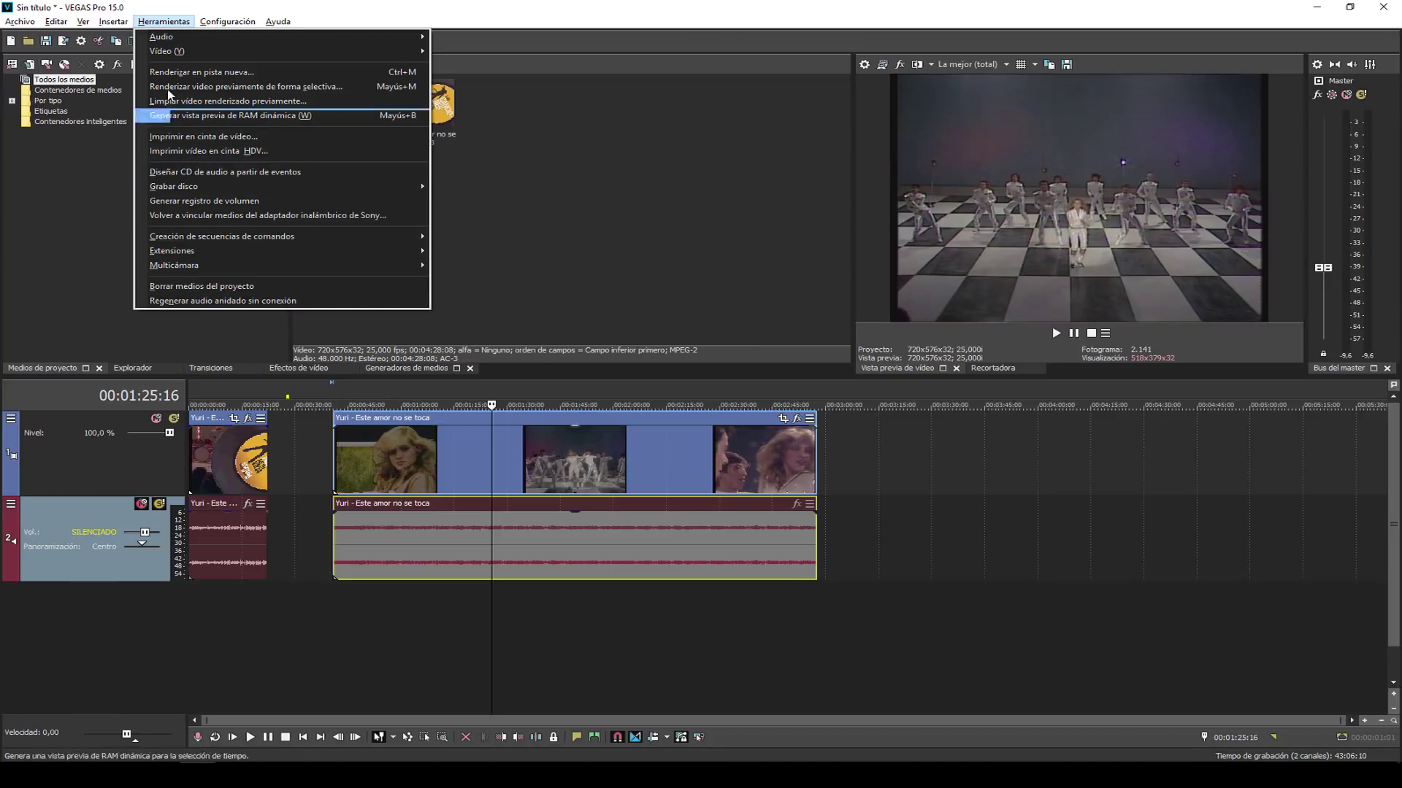
mouse_move(208, 26)
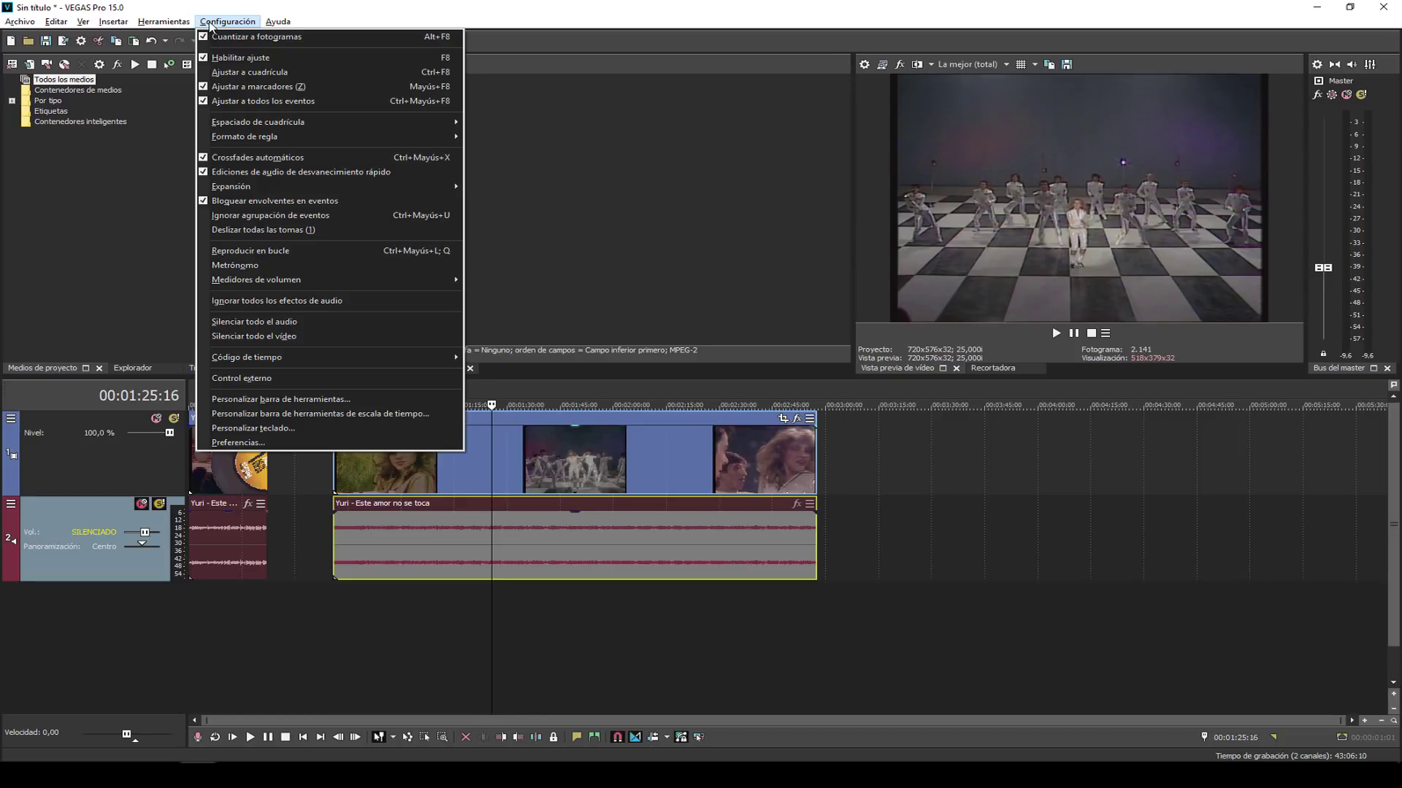
click(374, 328)
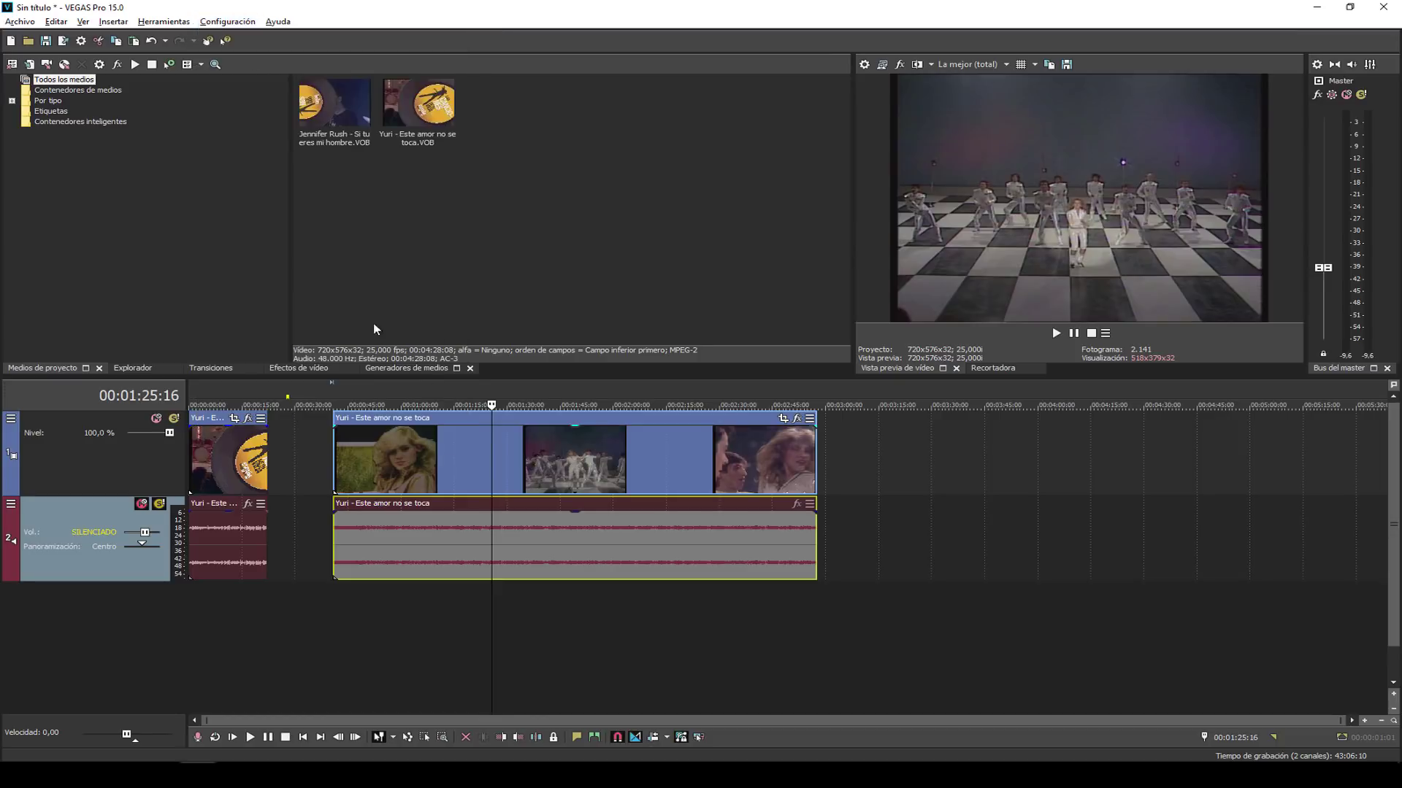
Move the second clip's video and audio slightly earlier on the timeline, keeping a gap after the first clip.
click(489, 392)
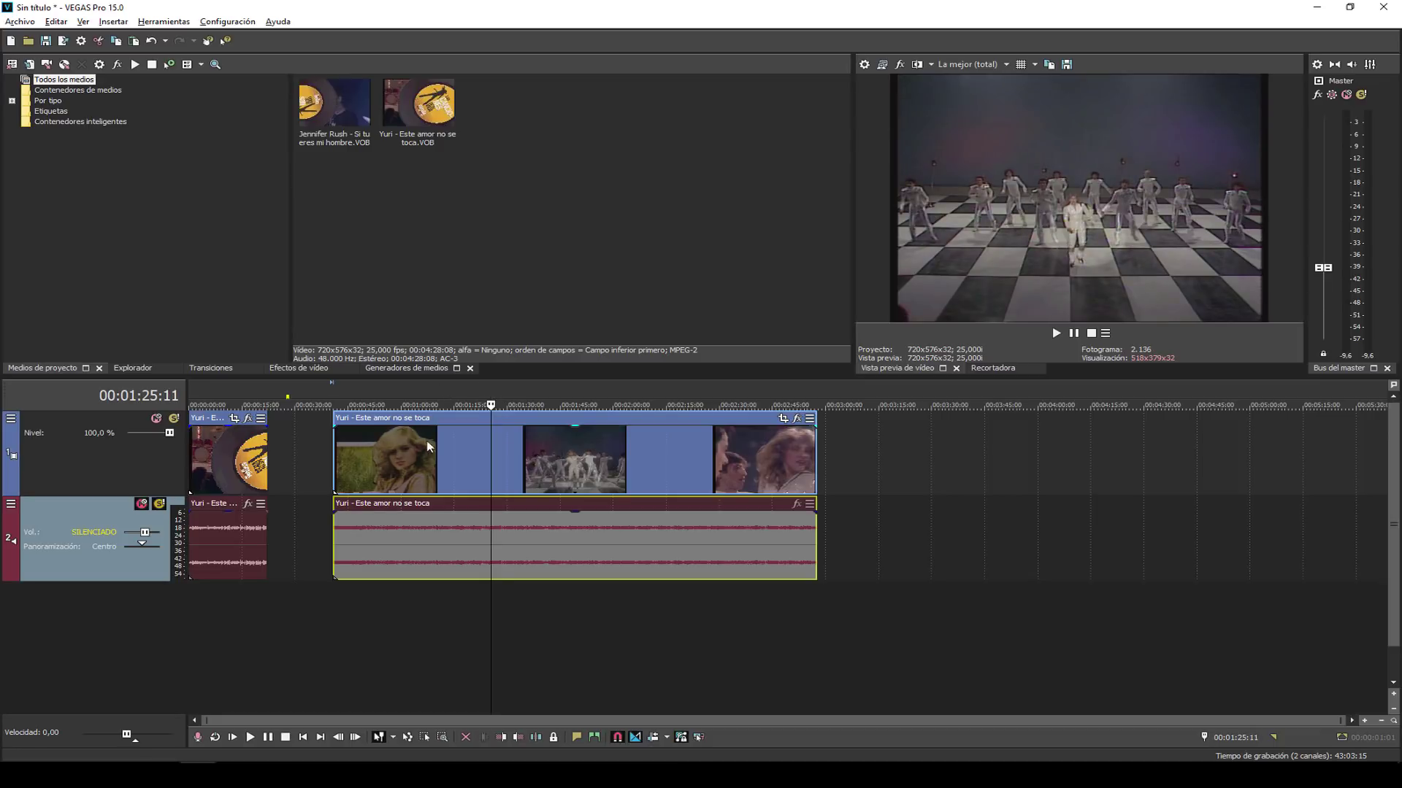
click(447, 452)
scroll(438, 458, up, 8)
click(595, 406)
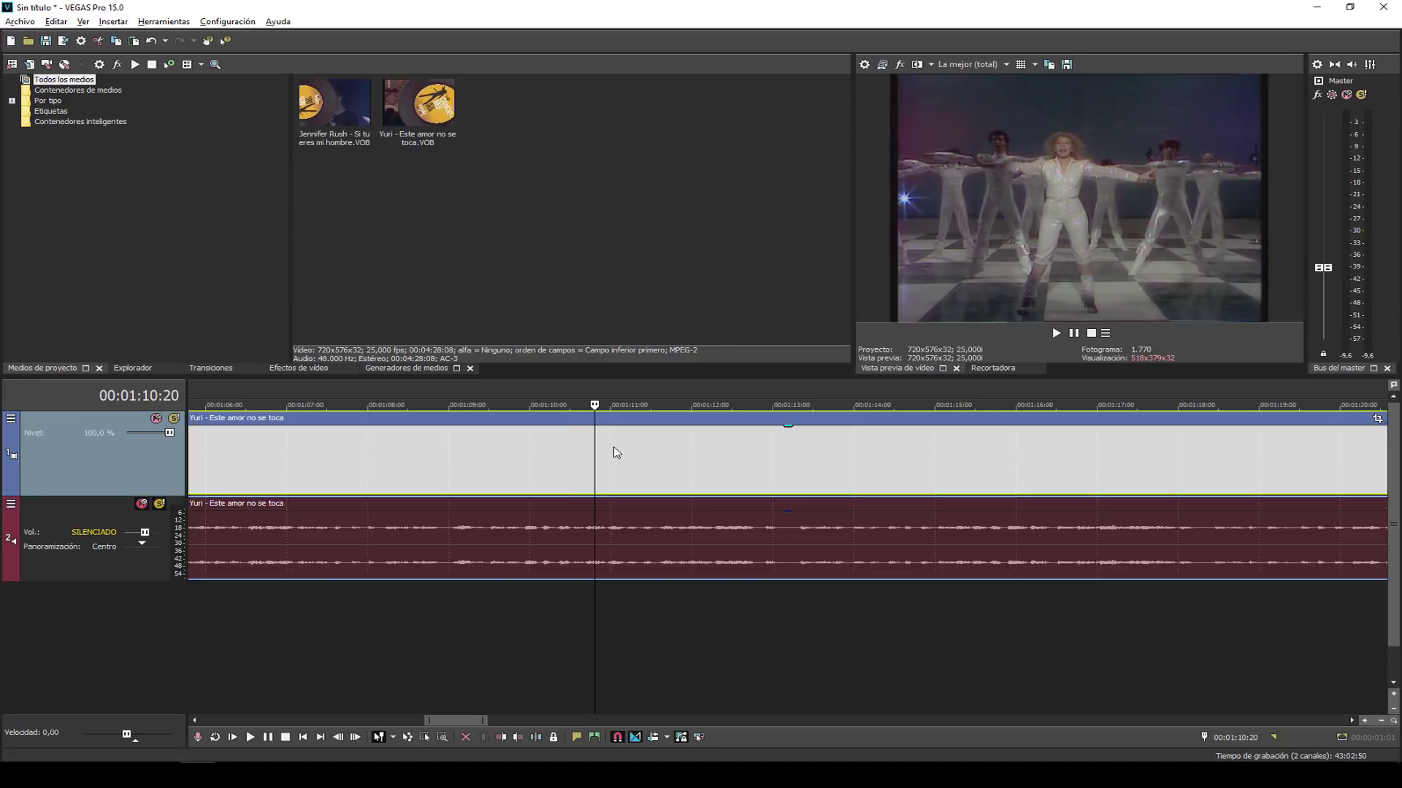
scroll(597, 447, down, 5)
click(488, 449)
scroll(492, 456, up, 3)
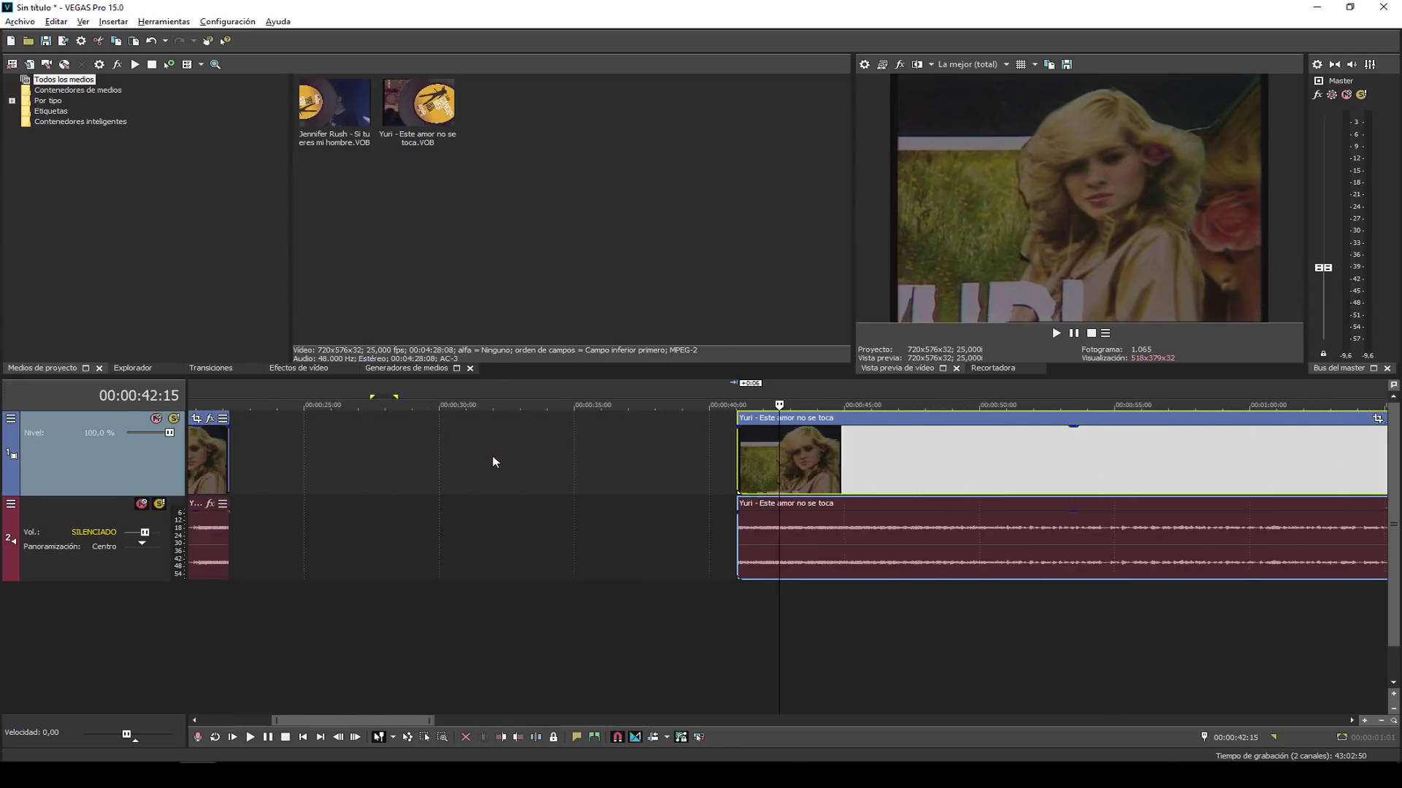
scroll(603, 459, up, 2)
drag(732, 461, 664, 453)
scroll(605, 463, down, 6)
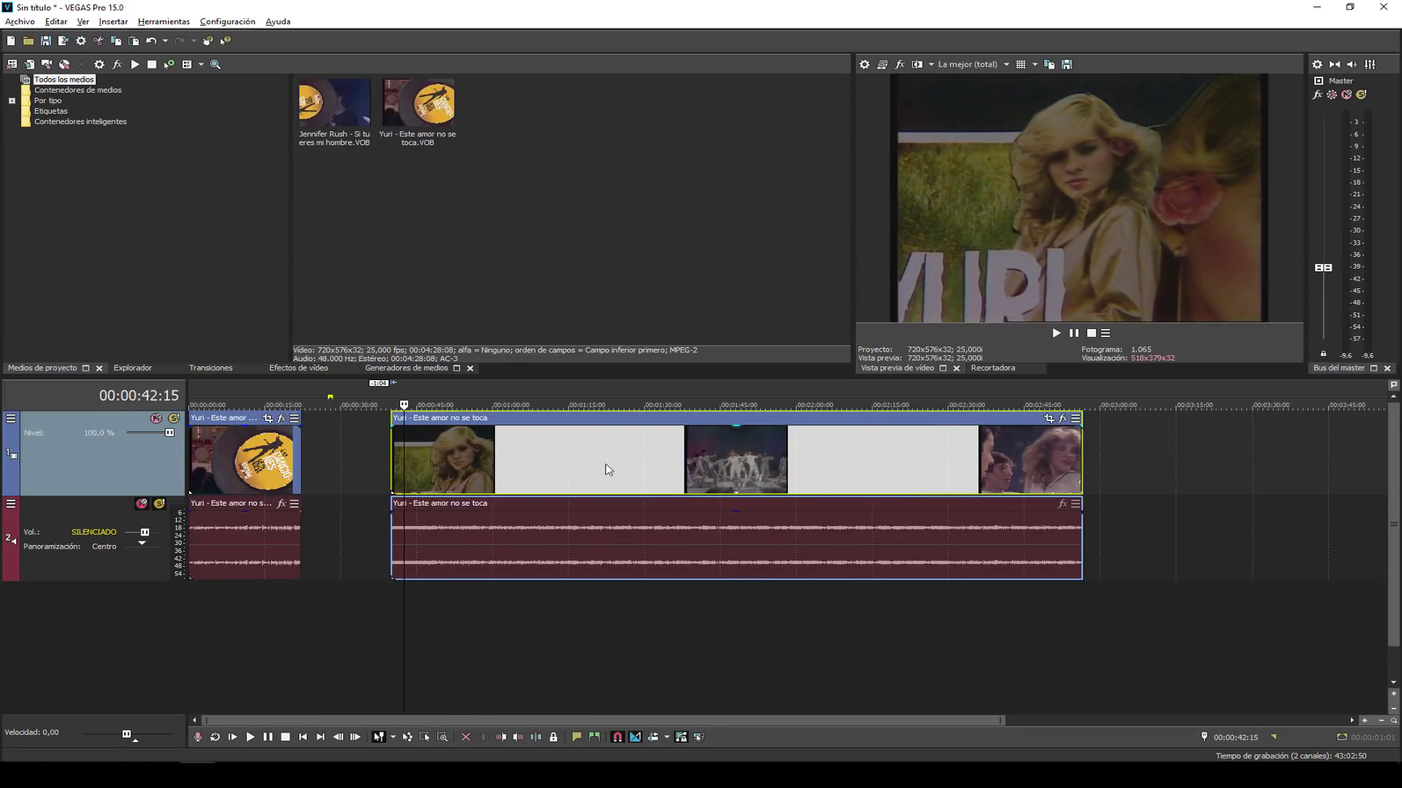
Move the first clip's video onto a new track above the second clip, starting close to that clip's beginning.
drag(251, 447, 297, 516)
scroll(310, 501, up, 3)
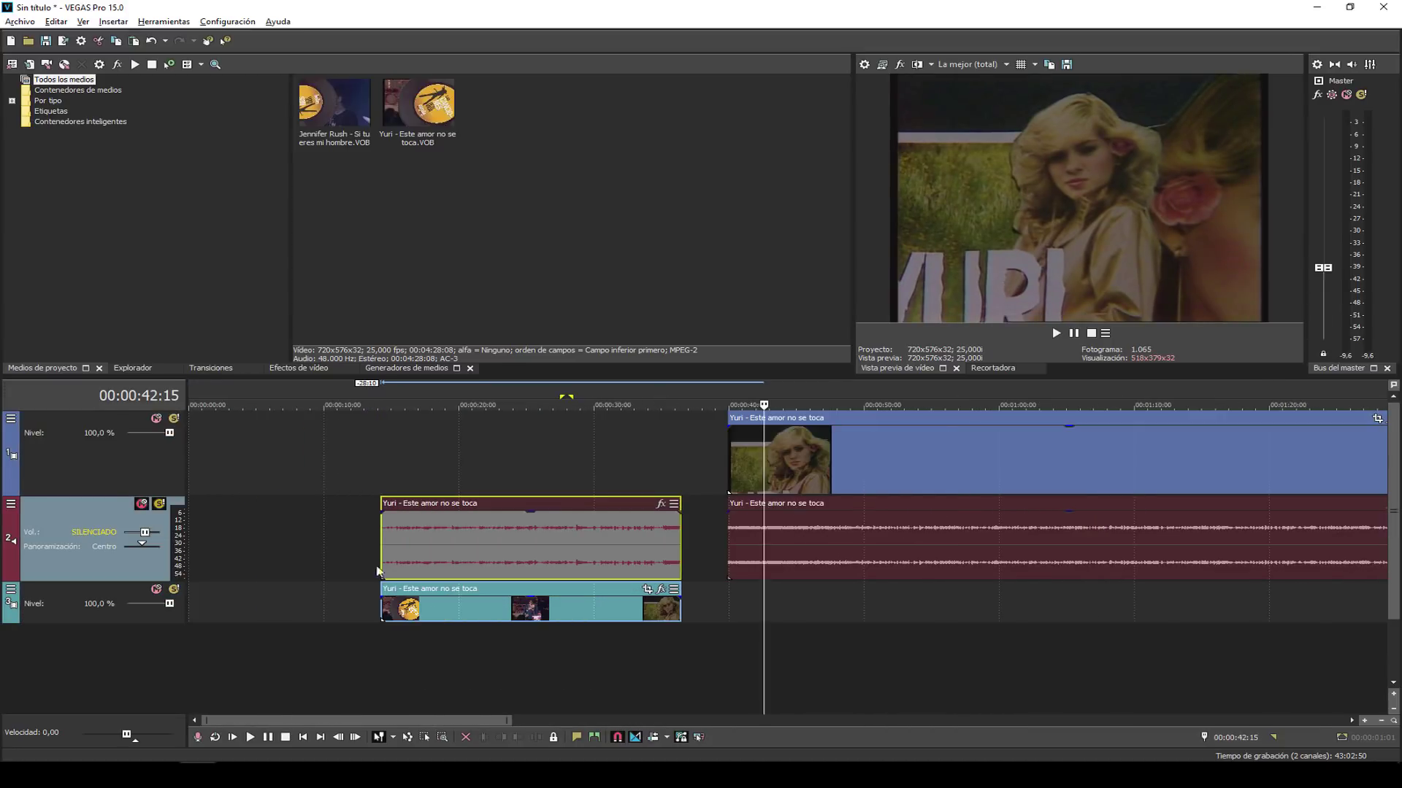
drag(467, 603, 918, 427)
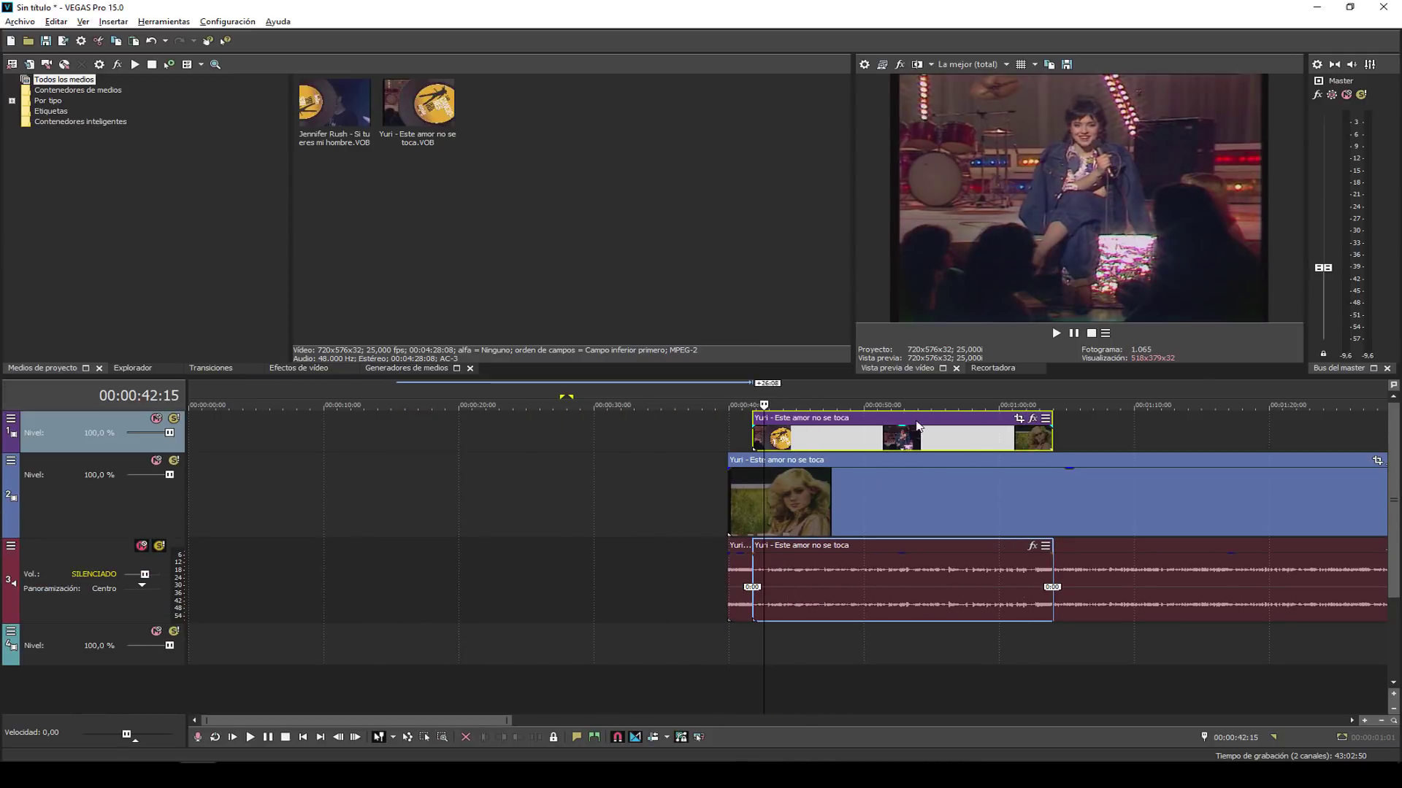
drag(779, 437, 759, 436)
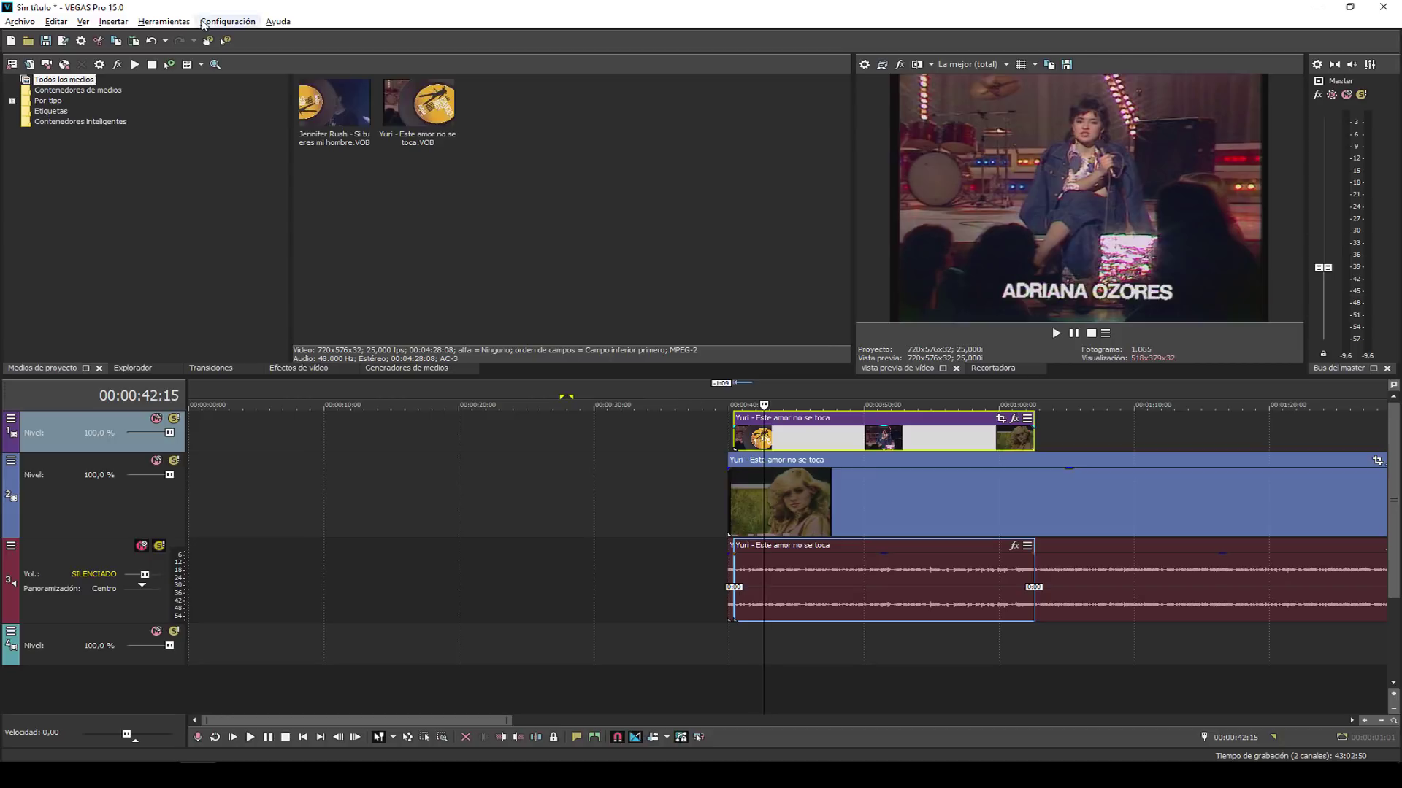
Check the Cuantizar a fotogramas option and shift the upper clip a few frames past the start of the clip below.
click(205, 23)
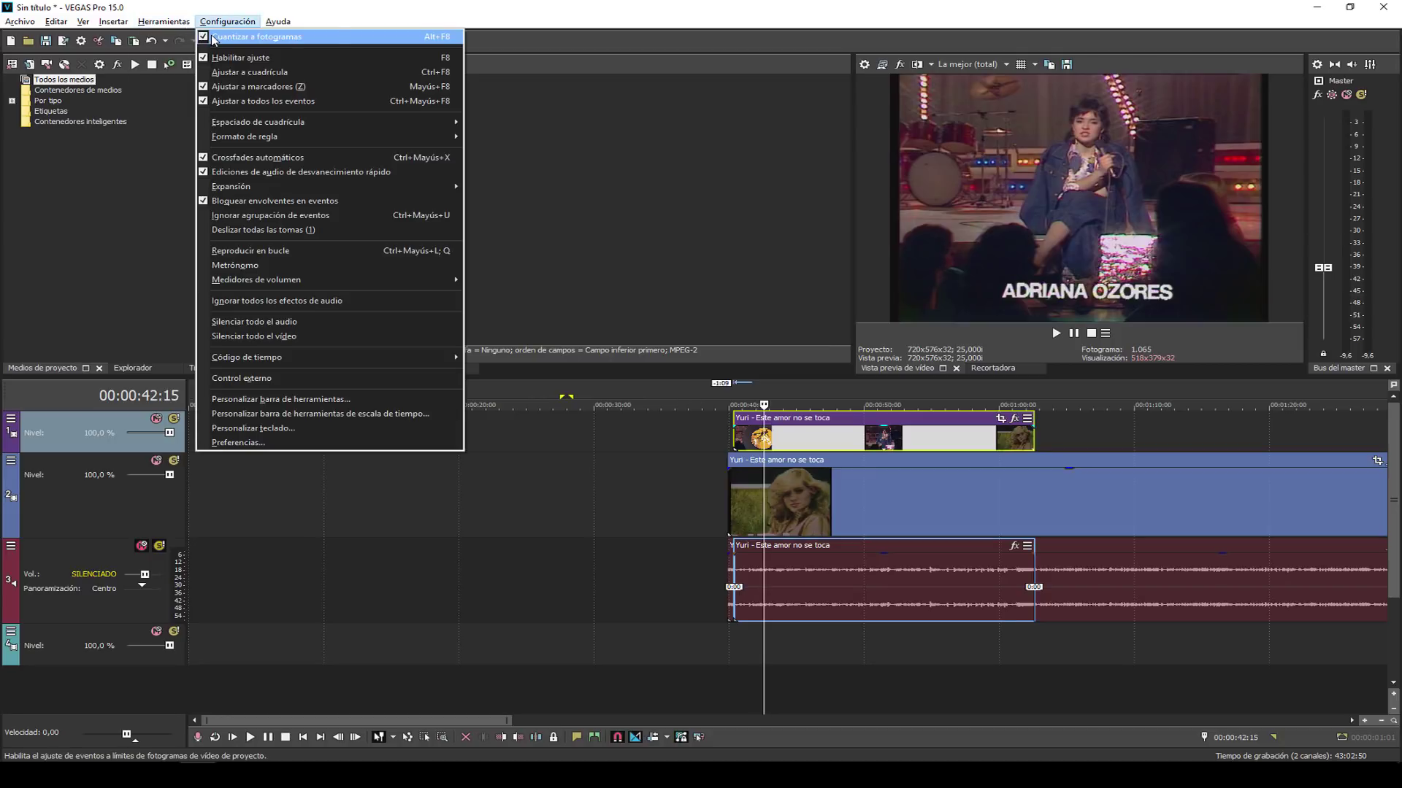
click(214, 38)
scroll(772, 427, up, 6)
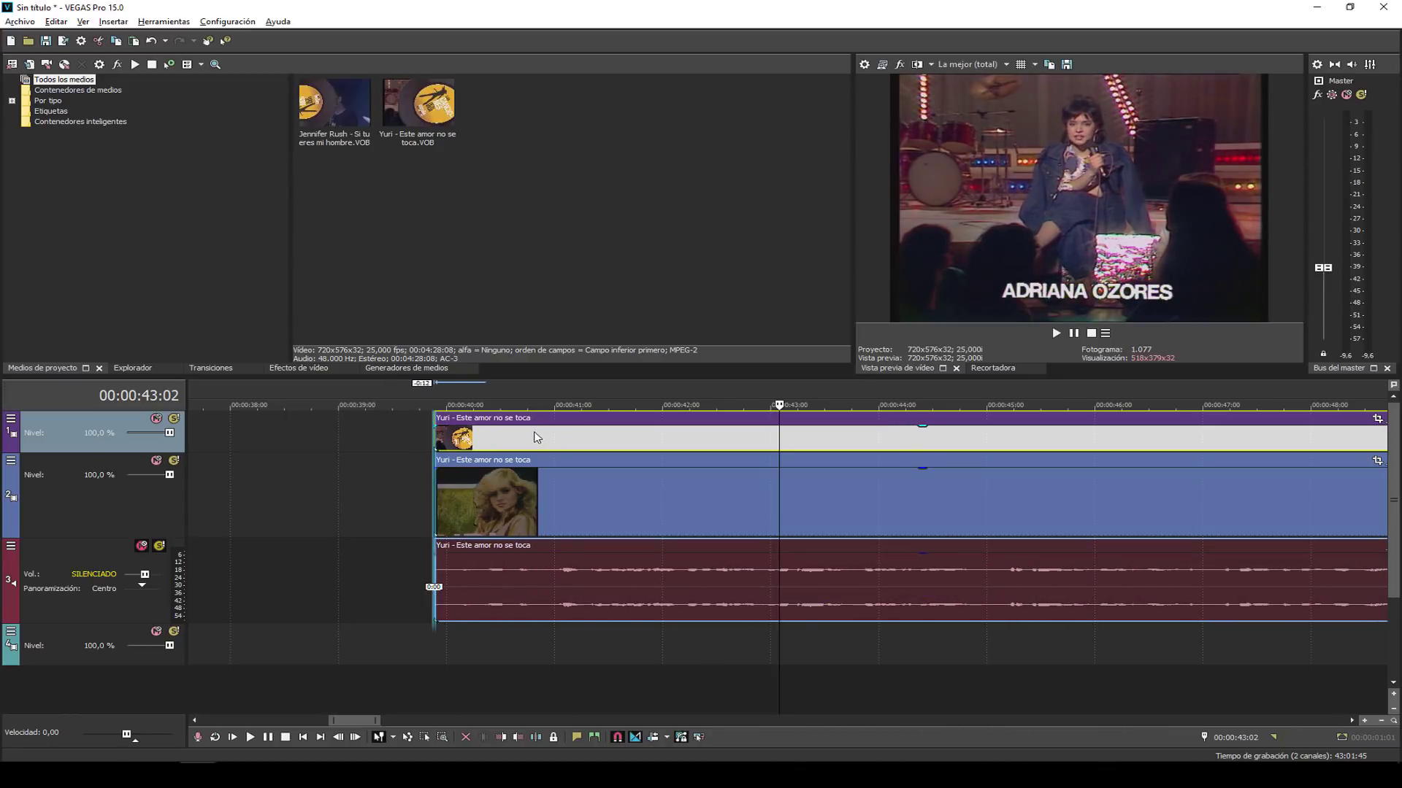
click(529, 429)
scroll(530, 427, up, 4)
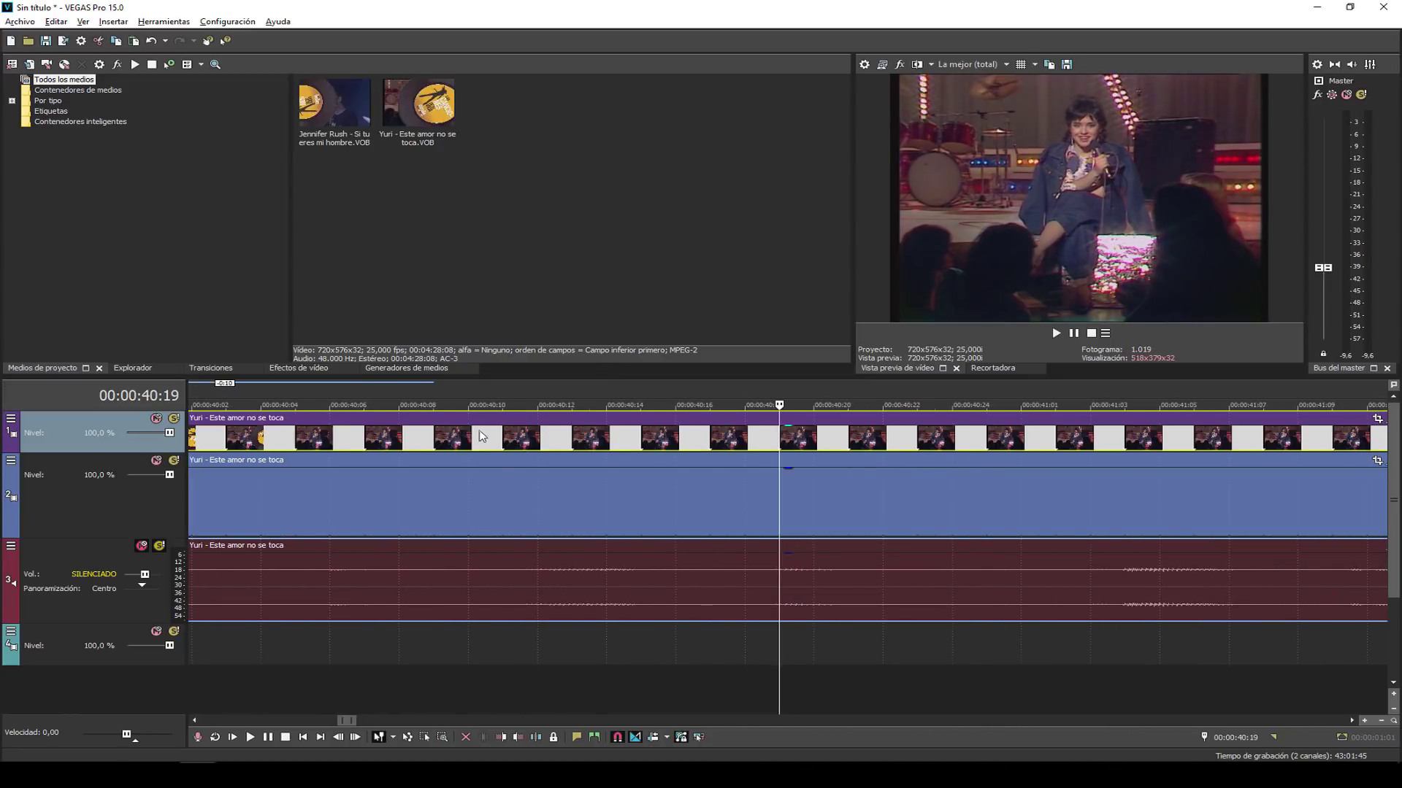
scroll(481, 436, down, 4)
mouse_move(481, 436)
mouse_down()
mouse_move(442, 436)
mouse_move(533, 439)
mouse_move(463, 438)
mouse_up()
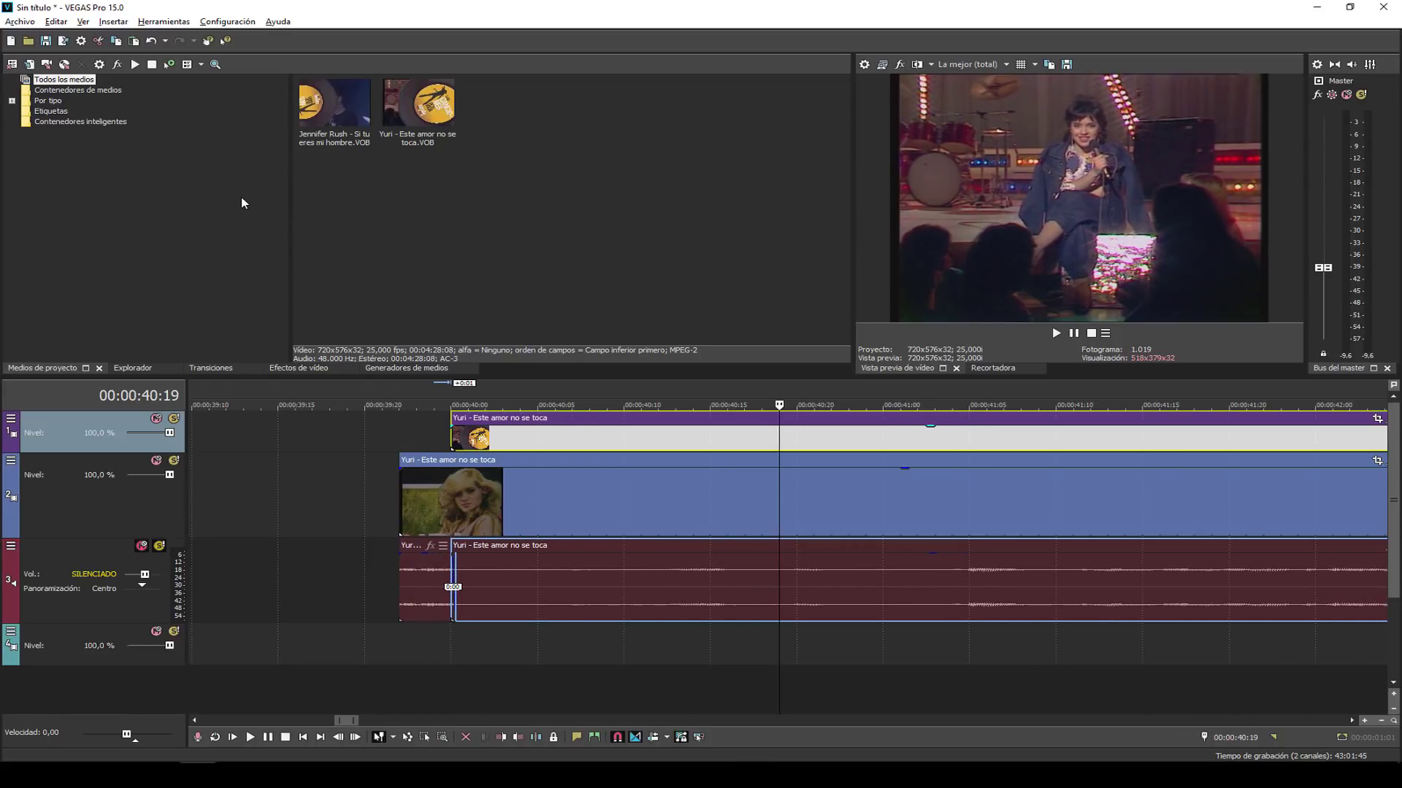
Turn off Cuantizar a fotogramas and nudge the upper clip later by less than one frame.
click(227, 21)
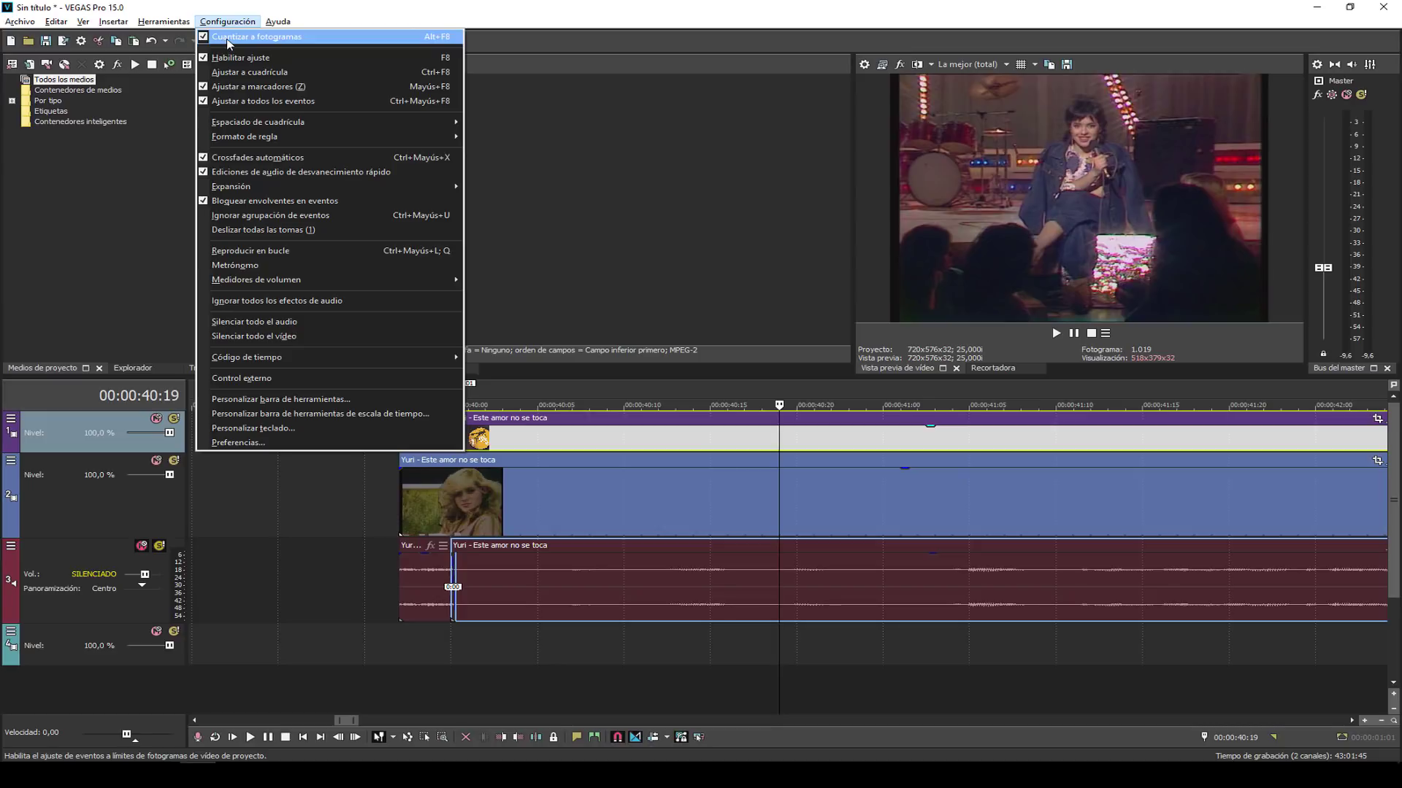
click(228, 37)
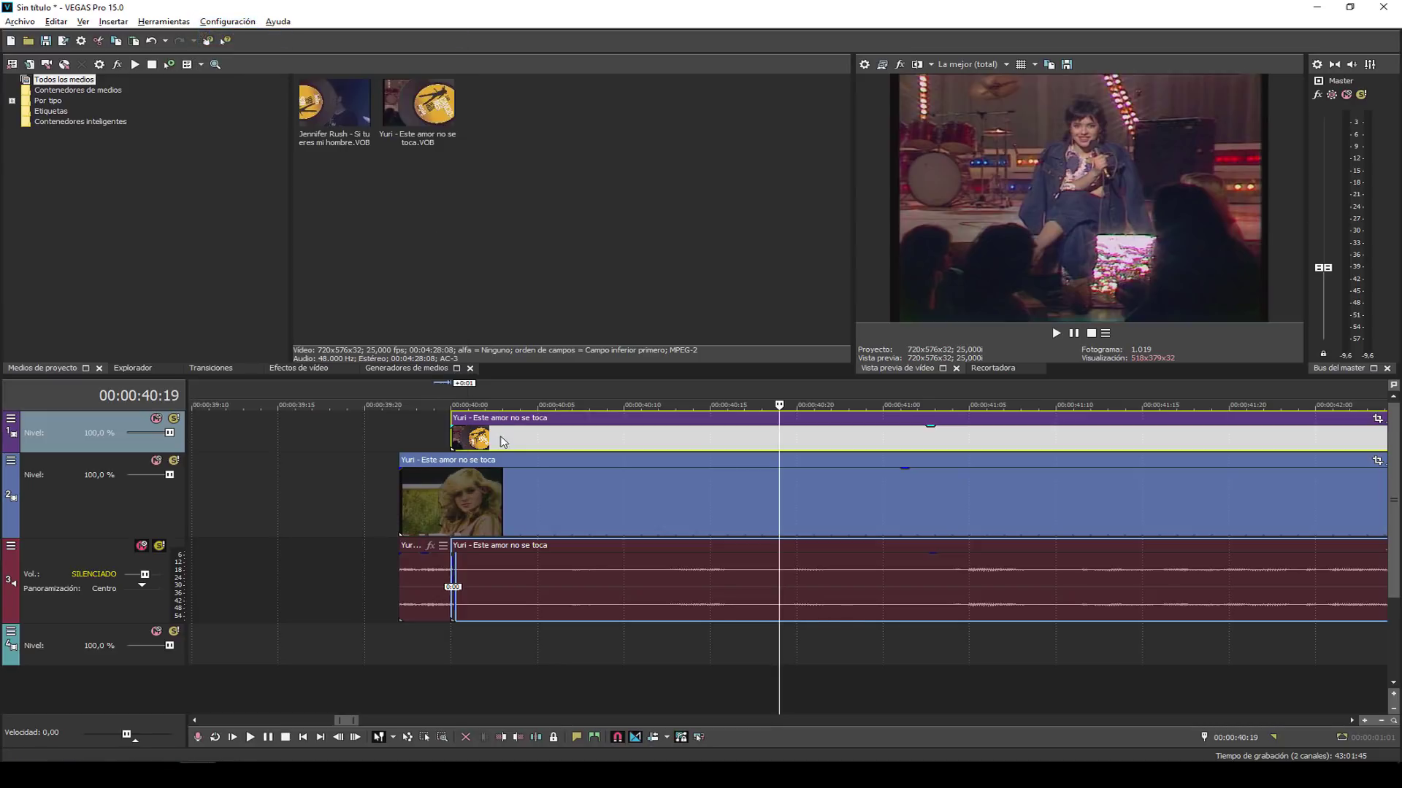
mouse_move(503, 441)
mouse_down()
mouse_move(458, 441)
mouse_move(545, 444)
mouse_move(494, 447)
mouse_move(517, 450)
mouse_up()
Turn Cuantizar a fotogramas back on and move the upper clip to 00:00:40:10, then back to the start of the clip below.
click(201, 22)
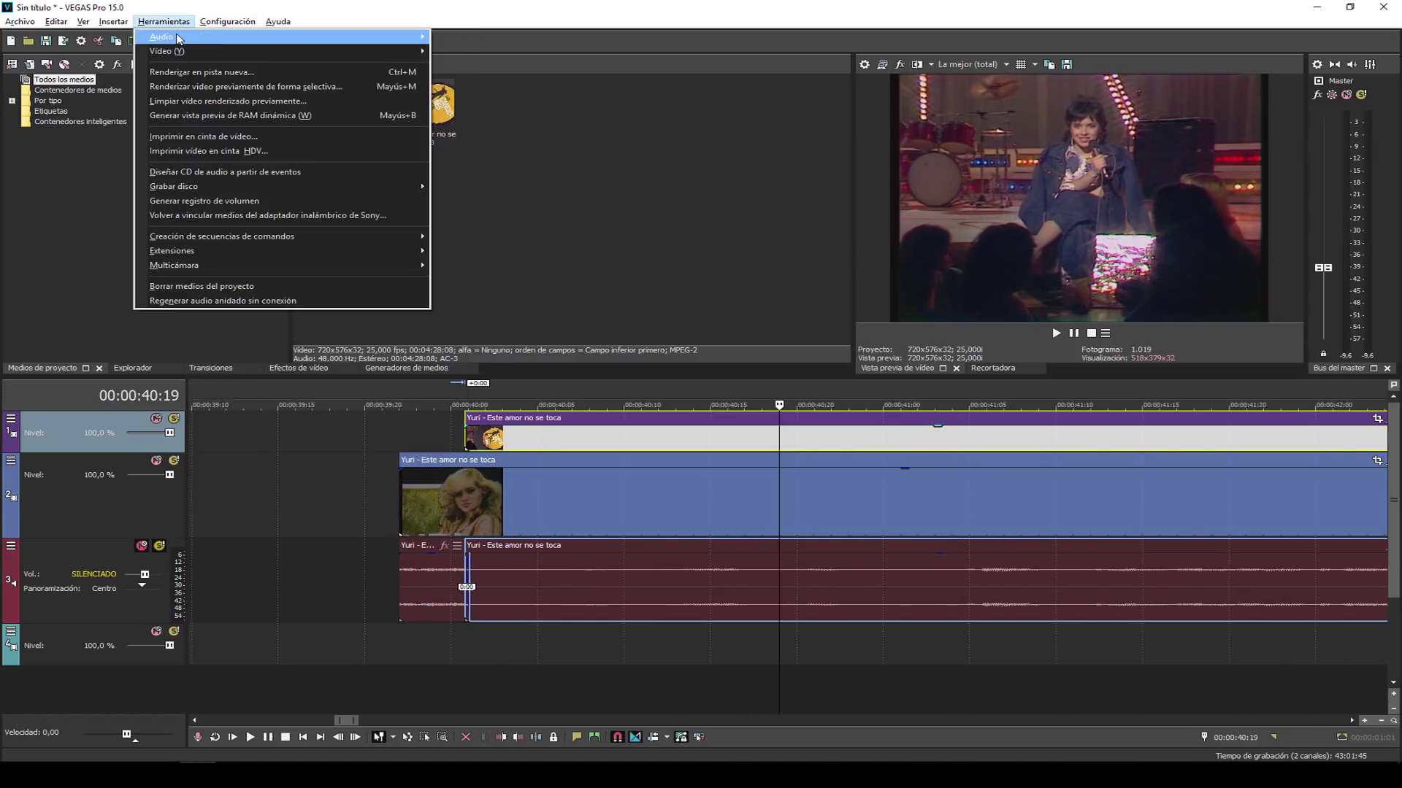
click(227, 38)
drag(494, 438, 645, 431)
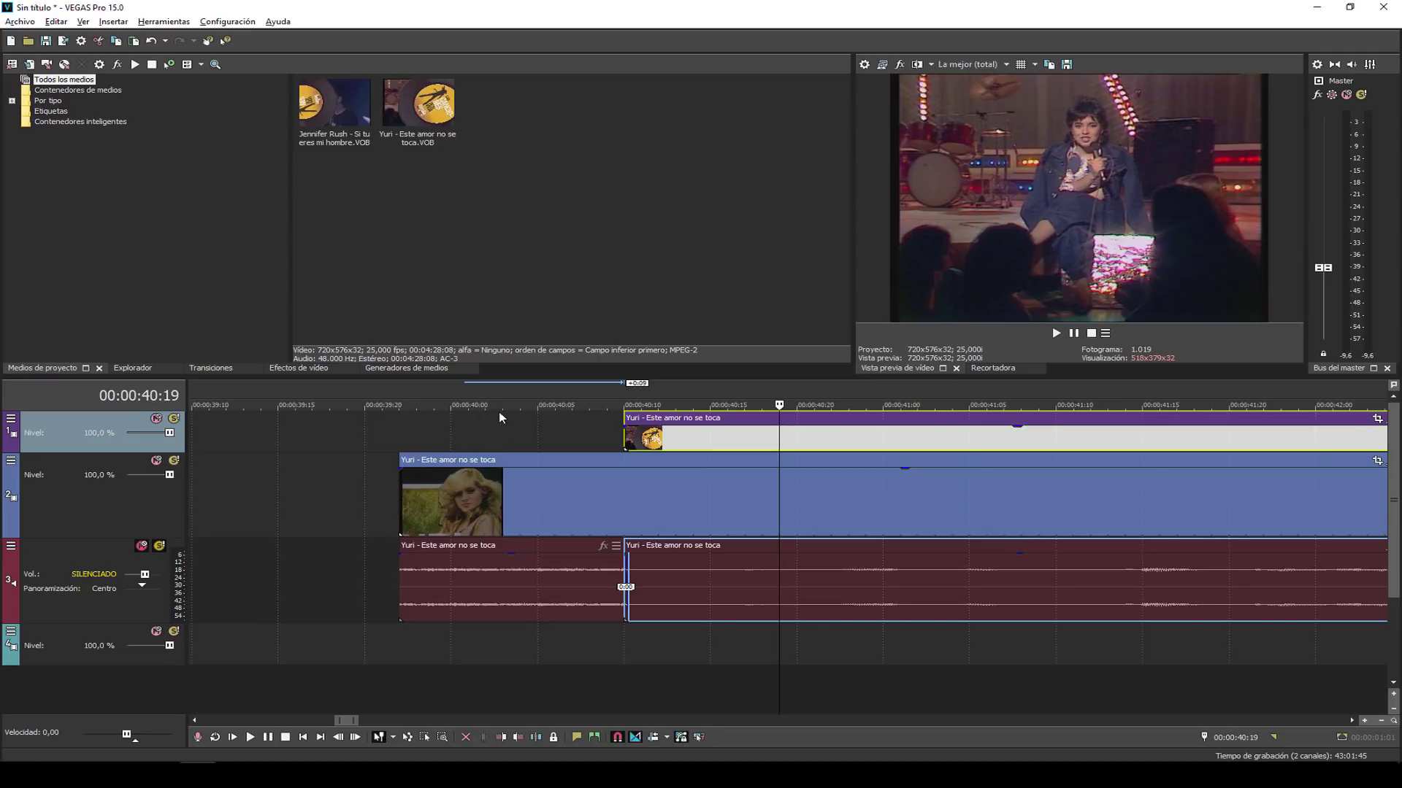
drag(632, 436, 411, 432)
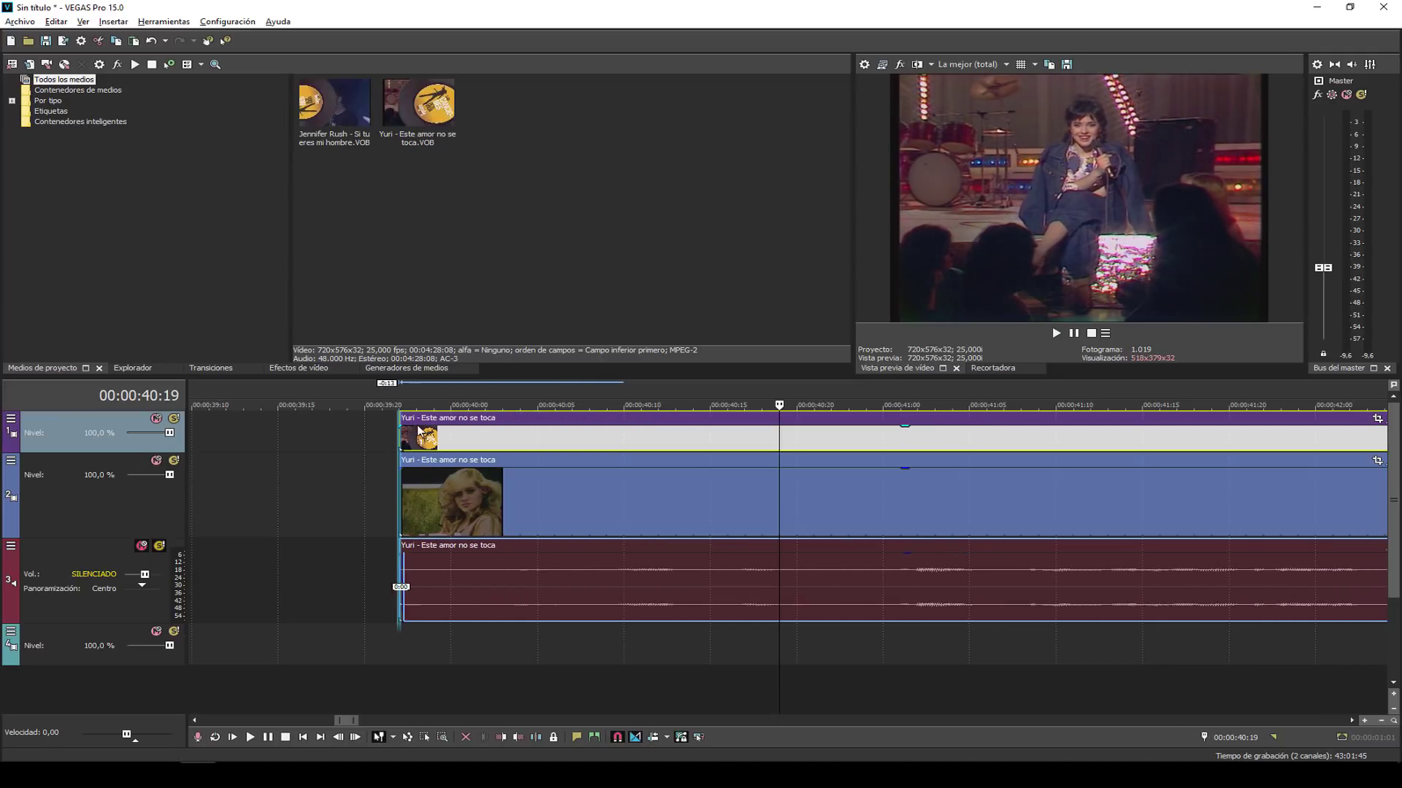
Disable Cuantizar a fotogramas again and move the upper clip about two frames later.
click(186, 25)
mouse_move(227, 22)
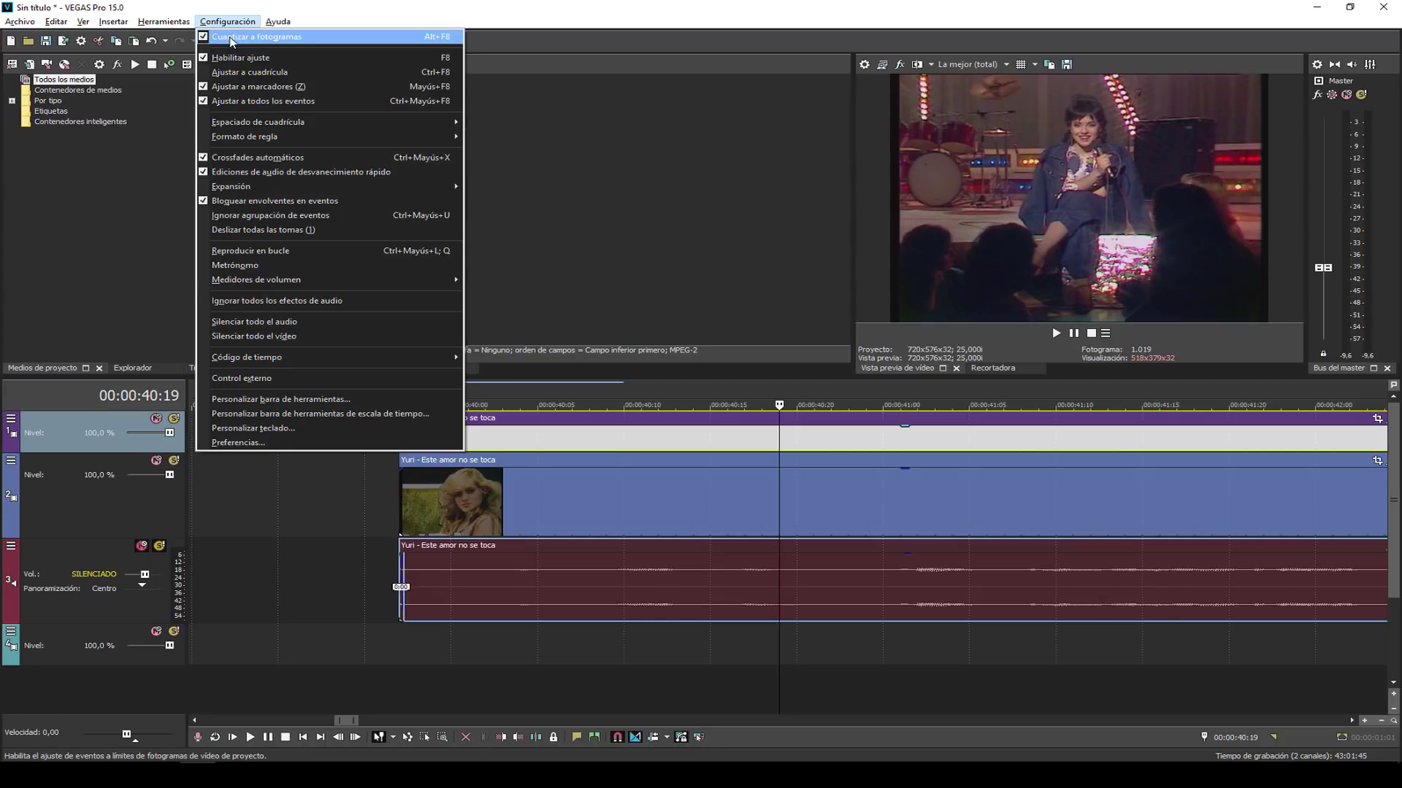
click(230, 38)
drag(433, 436, 477, 437)
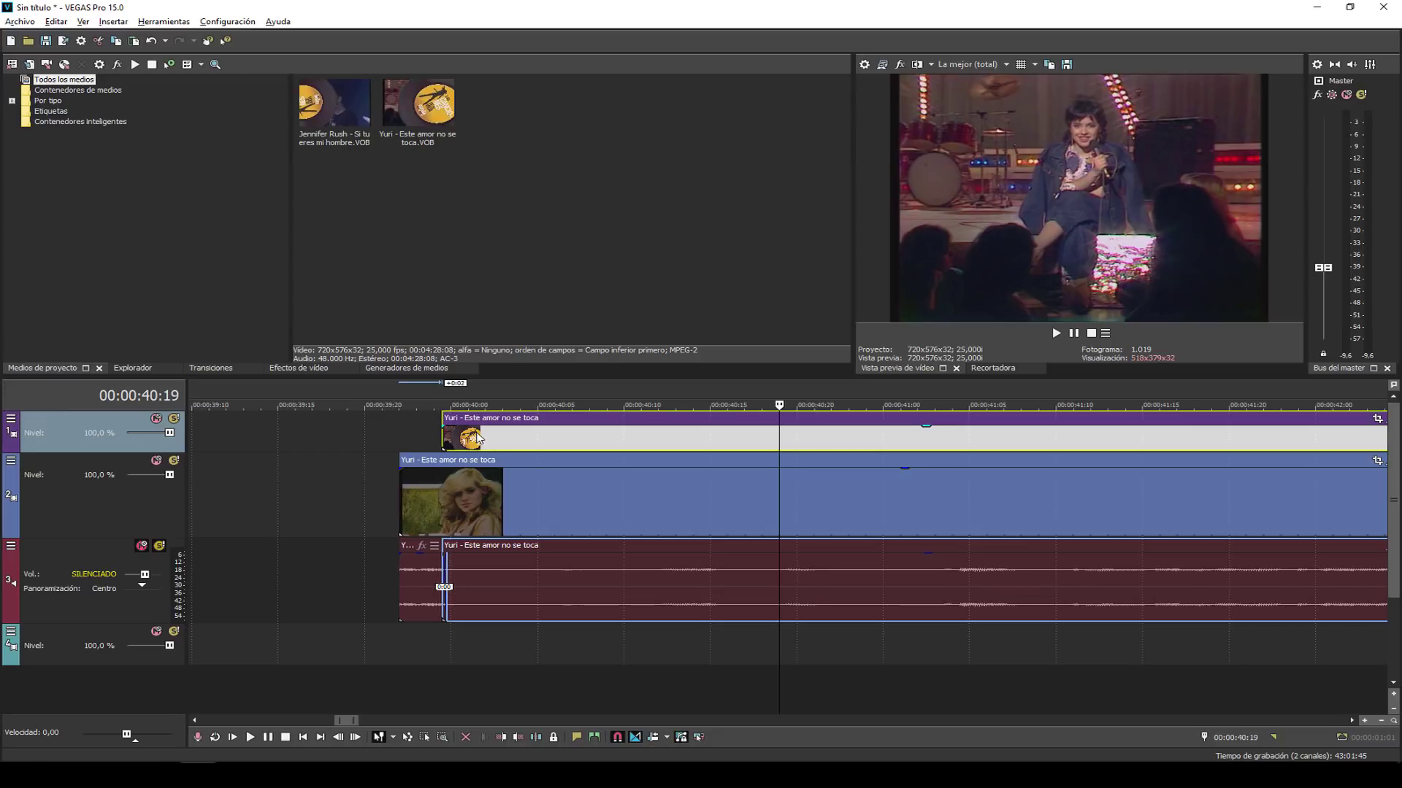
Locate the Habilitar ajuste option, split the lower video clip at about 00:01:09 and try dragging its second part around the cut.
click(227, 21)
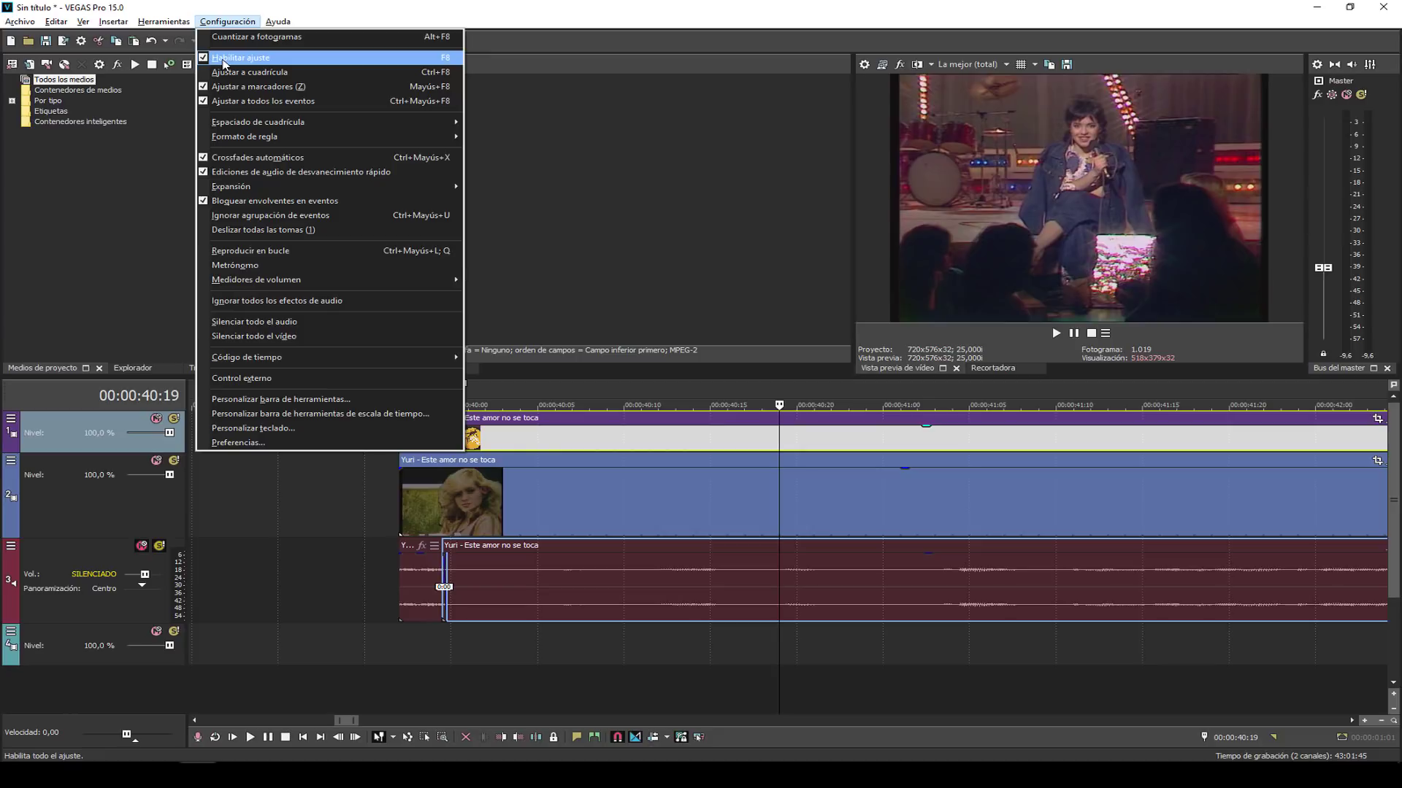
click(622, 740)
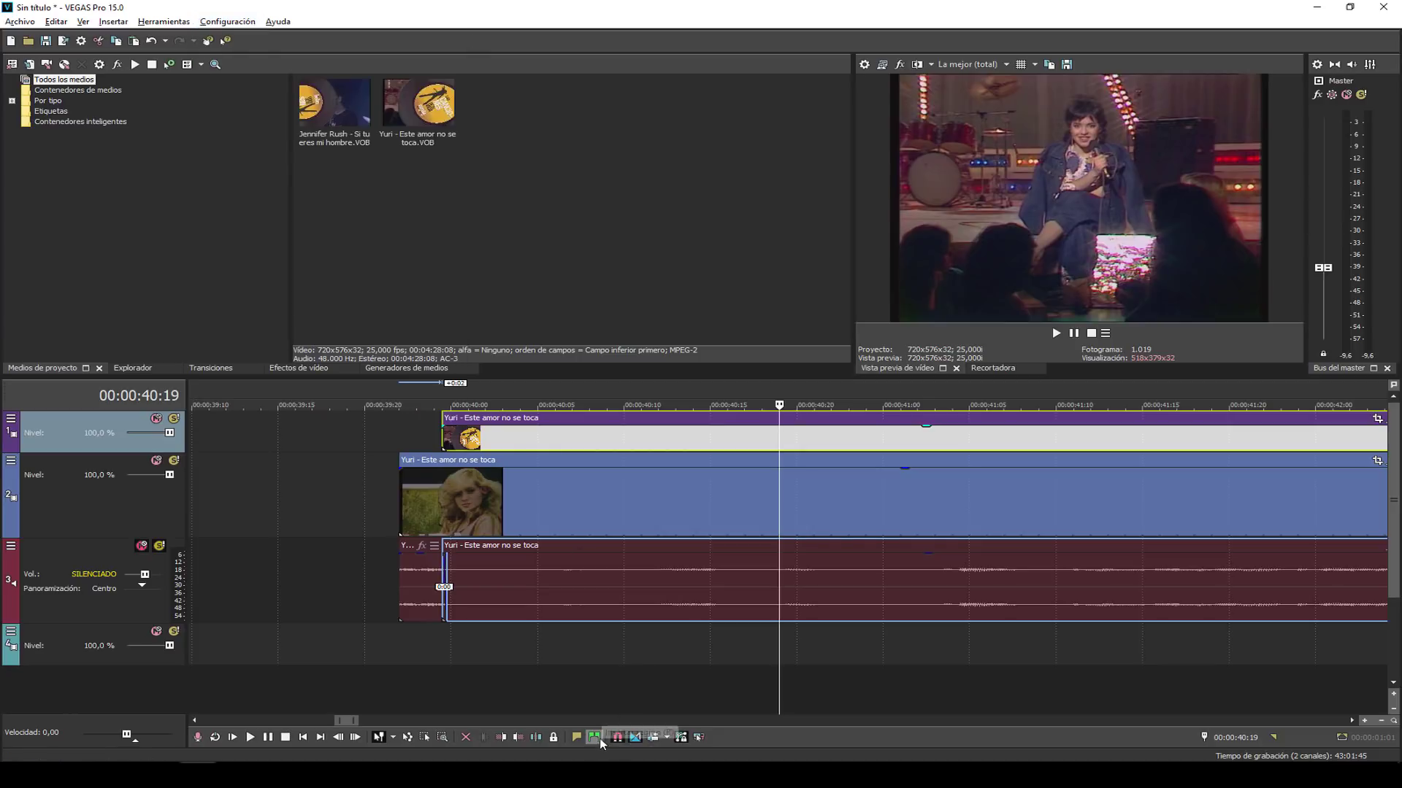
scroll(613, 540, down, 10)
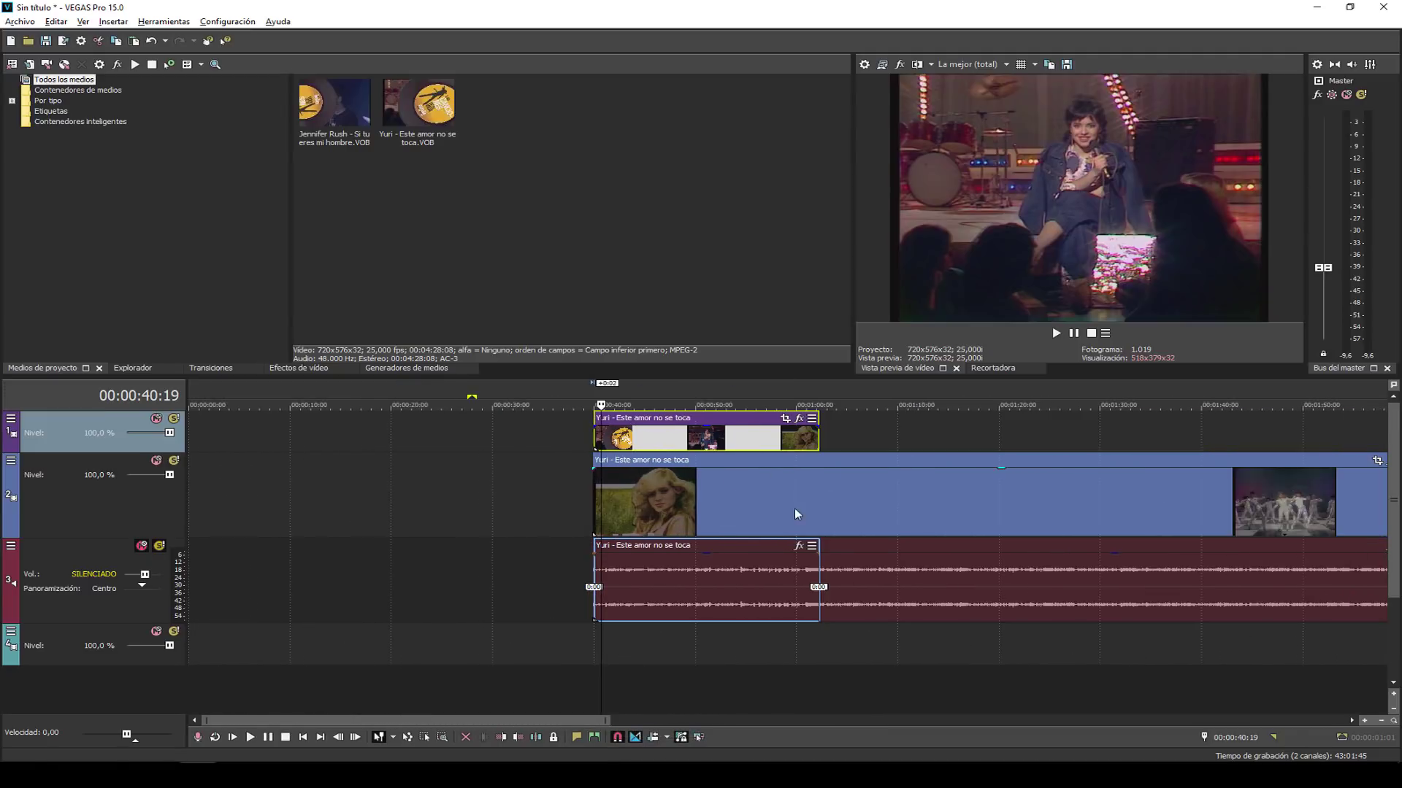
click(891, 504)
key(s)
drag(914, 495, 938, 476)
click(958, 489)
click(617, 738)
click(881, 504)
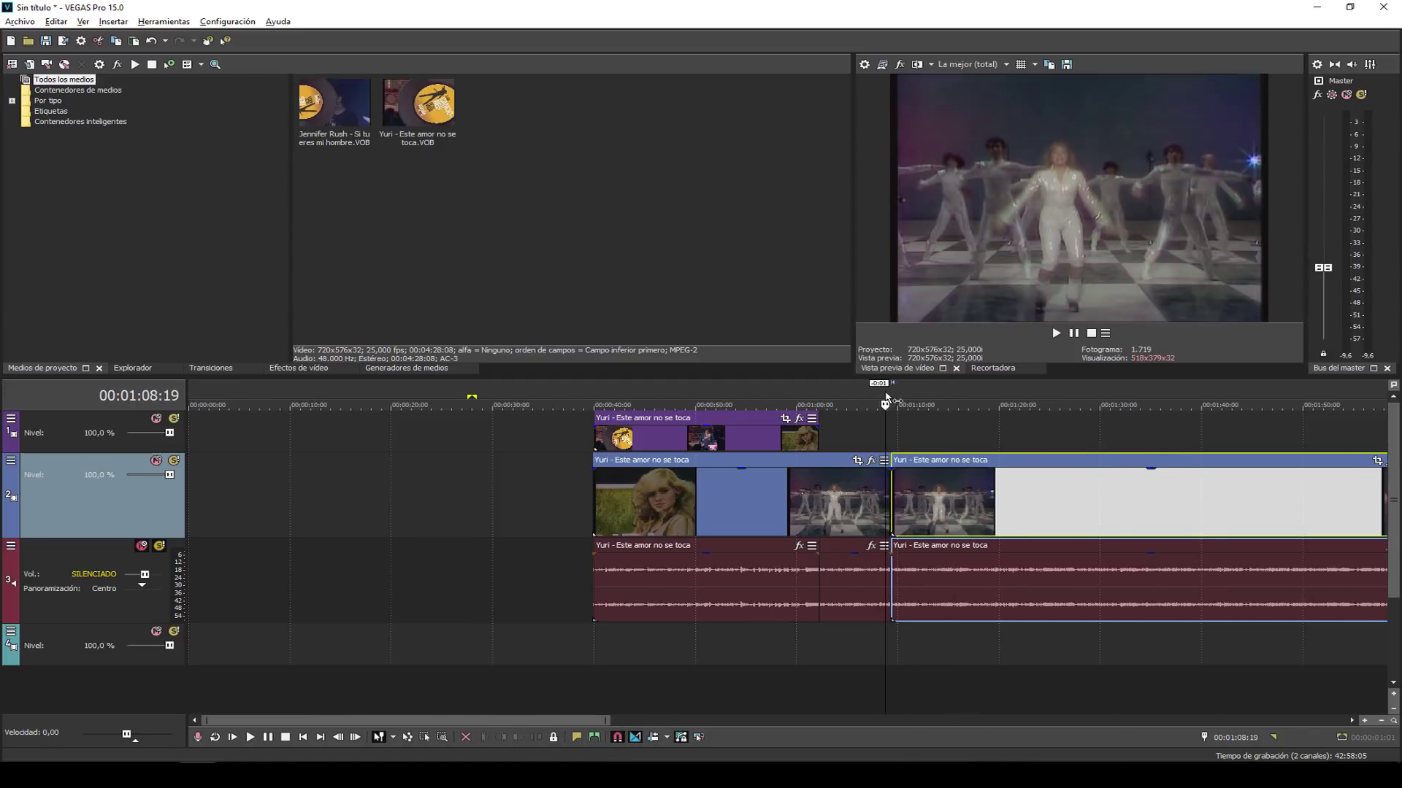
With snapping off, drag the split clip's second part freely around the cut, then re-enable snapping and align it with the first part.
scroll(876, 505, up, 3)
key(space)
click(752, 584)
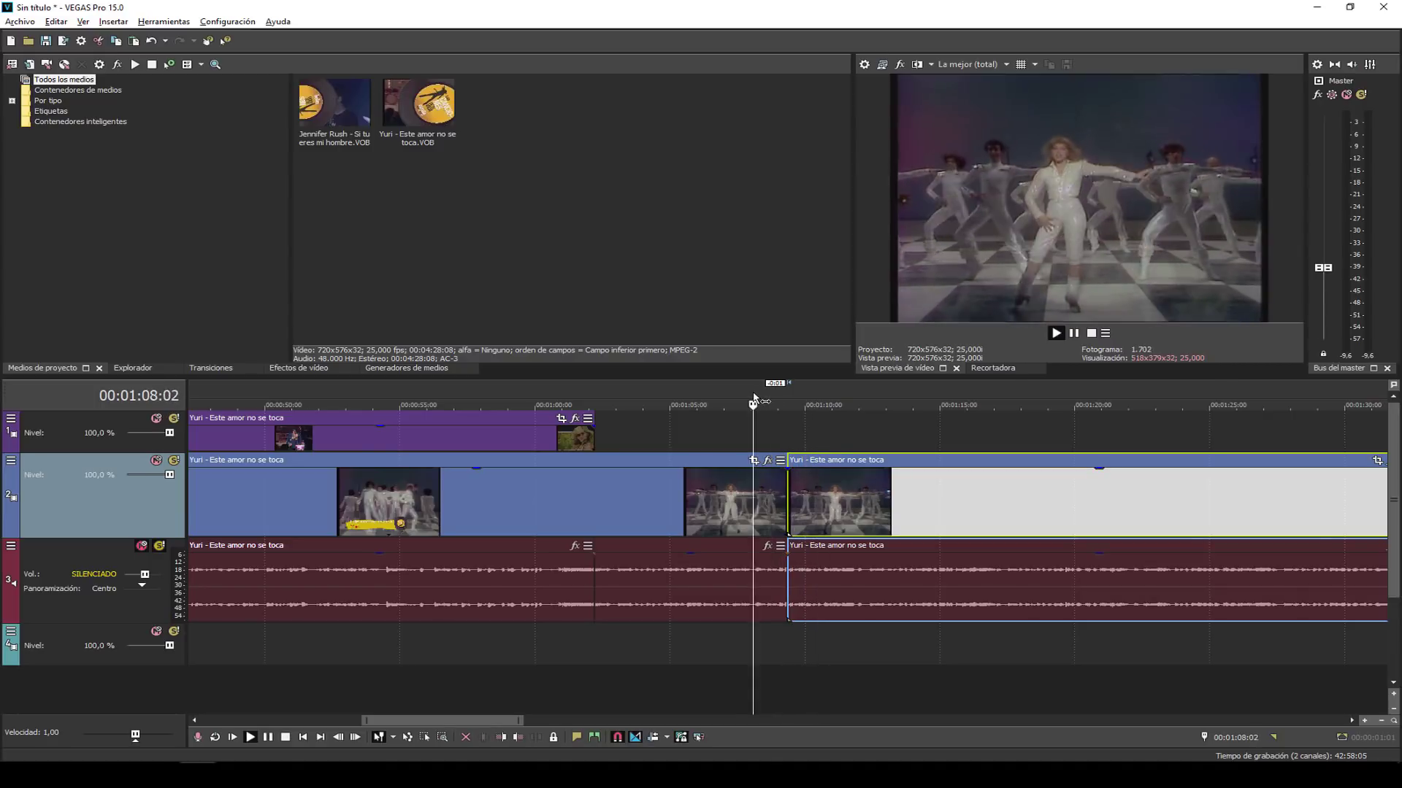
key(space)
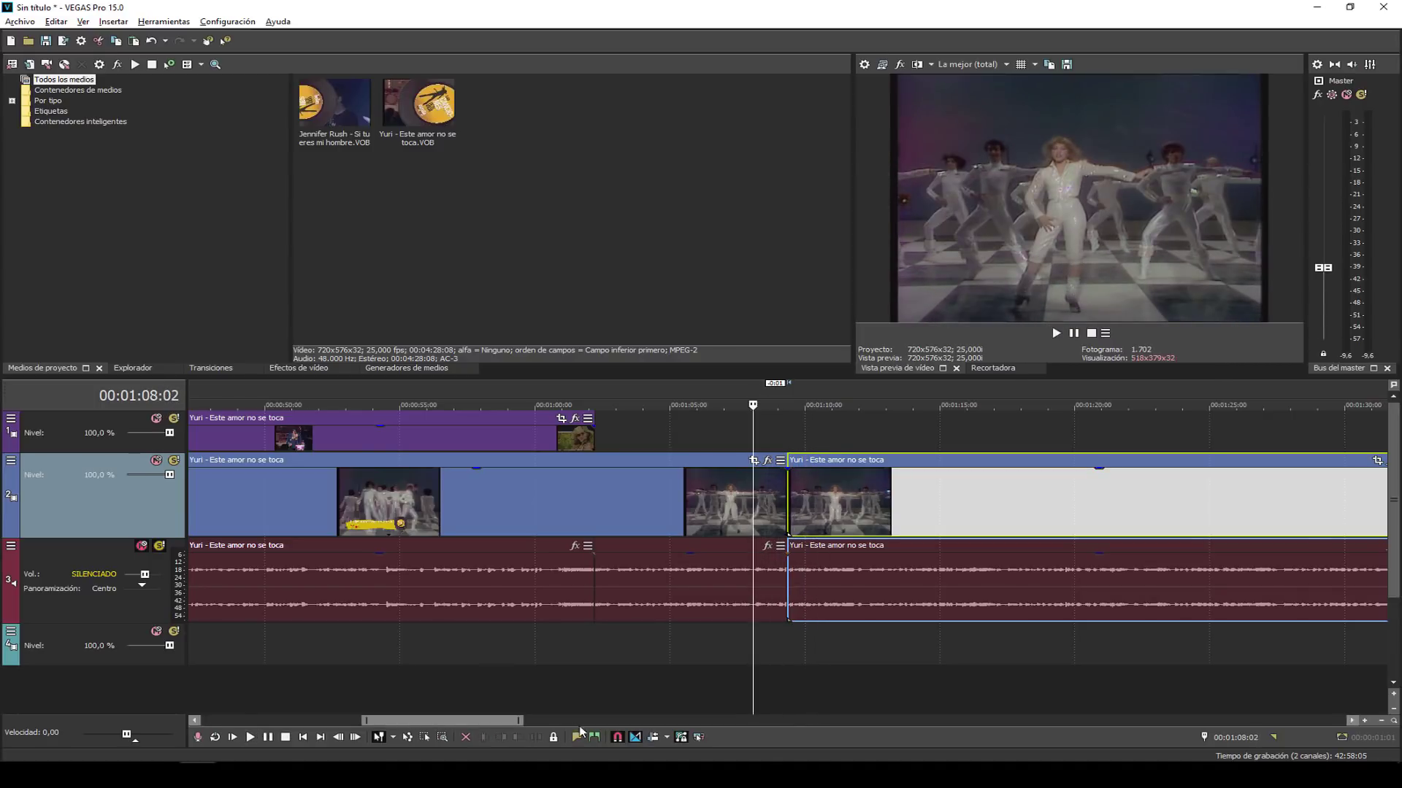
drag(839, 514, 795, 521)
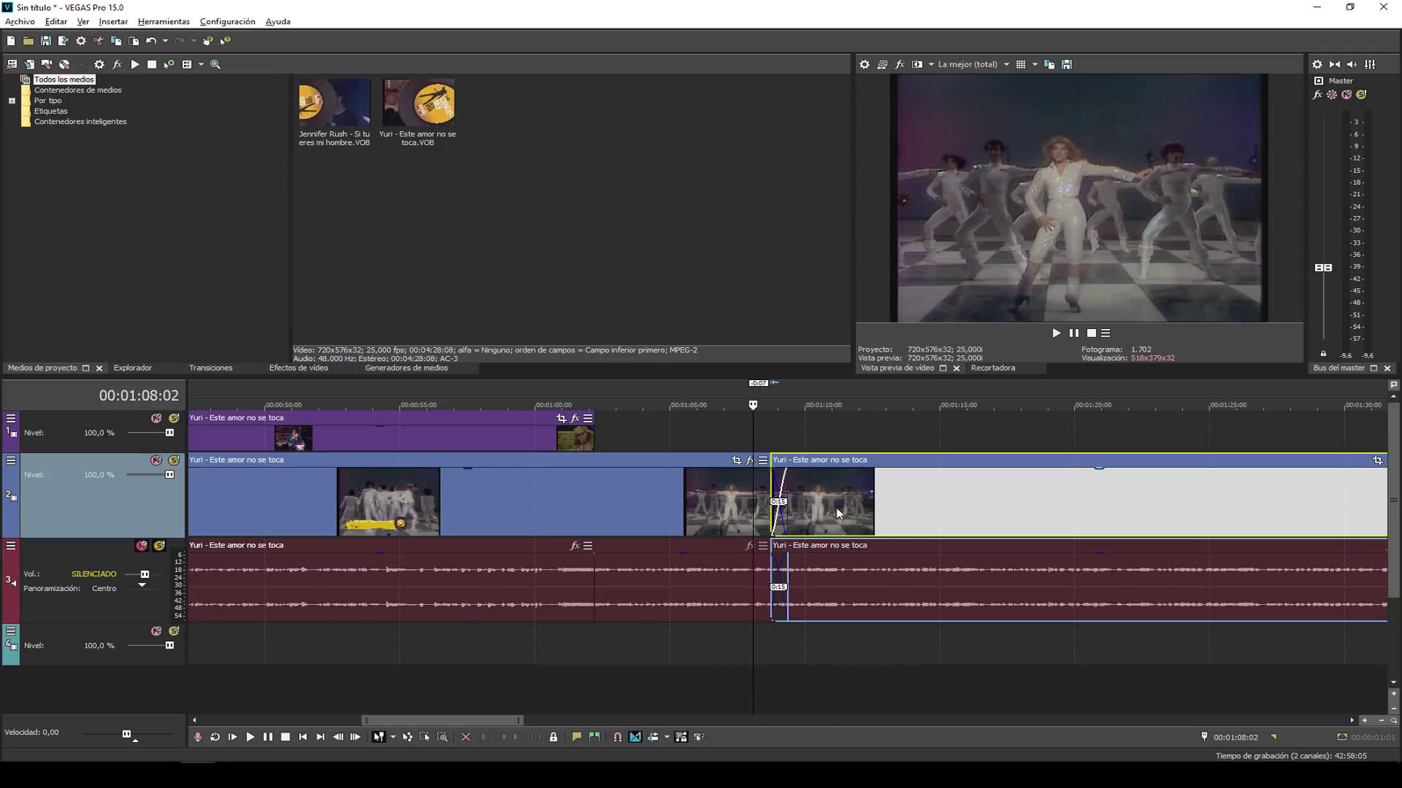
mouse_move(836, 509)
mouse_down()
mouse_move(854, 509)
mouse_move(789, 511)
mouse_move(849, 515)
mouse_move(796, 514)
mouse_move(837, 514)
mouse_move(838, 487)
mouse_up()
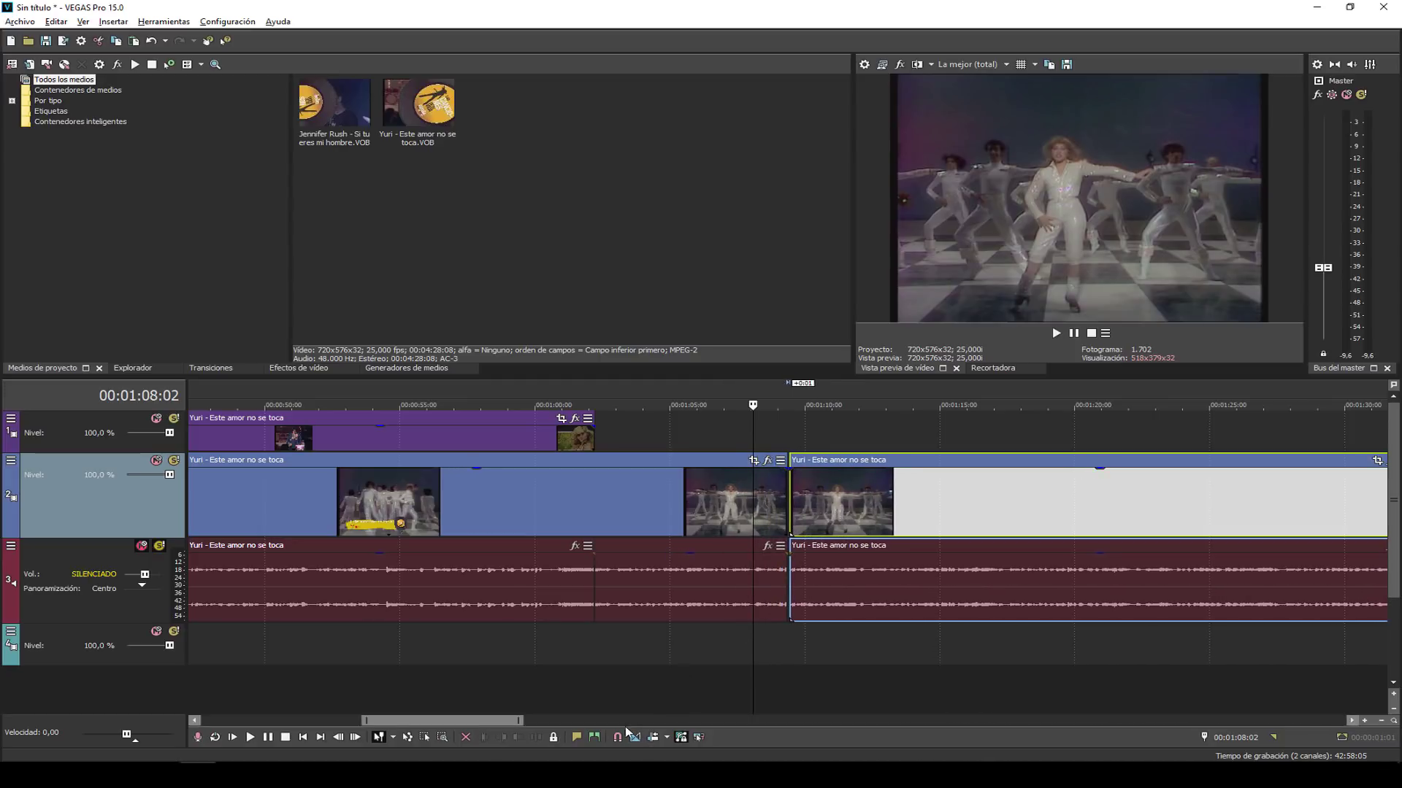
click(617, 736)
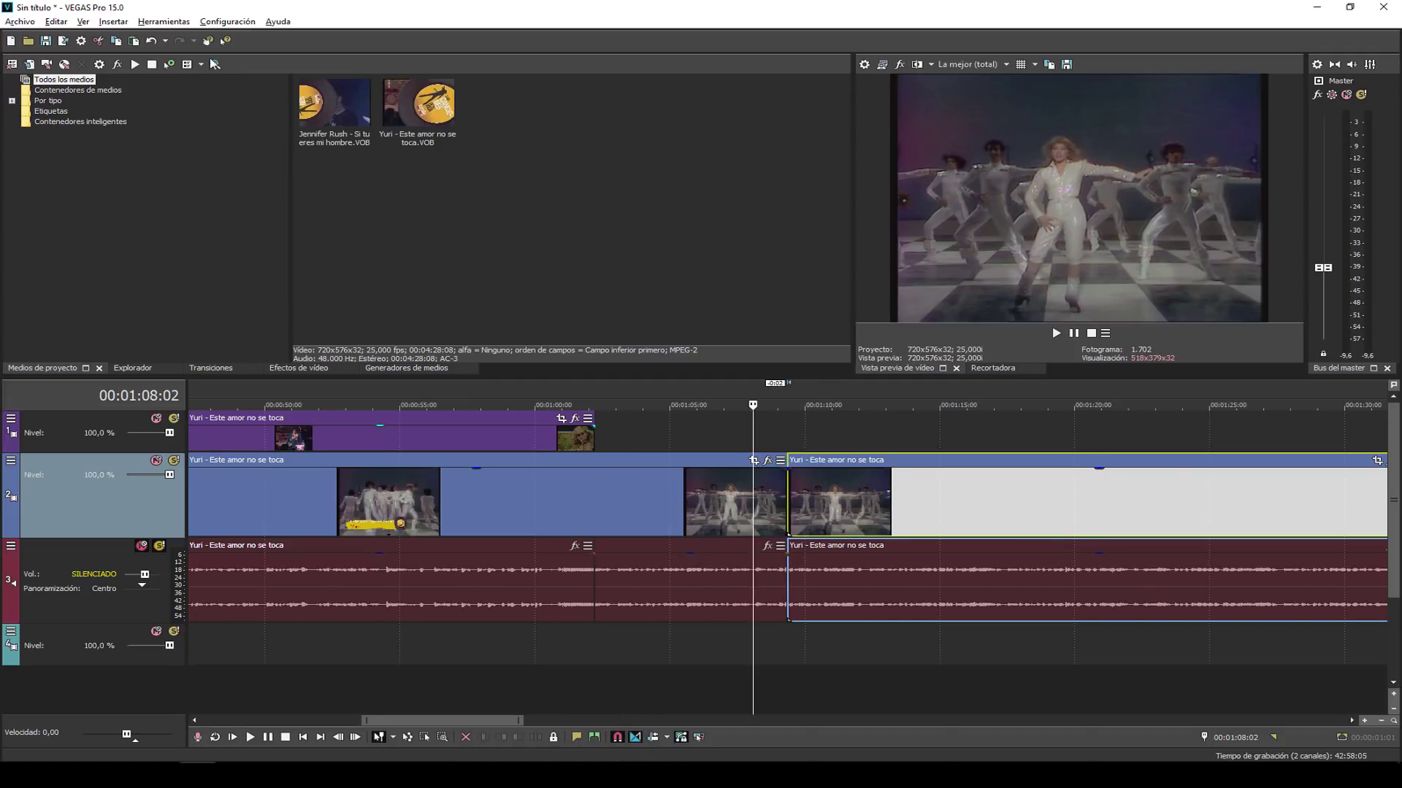
Place a marker at 00:00:17:11 and move the lower video track's first clip so that it starts at the marker.
click(165, 21)
click(218, 21)
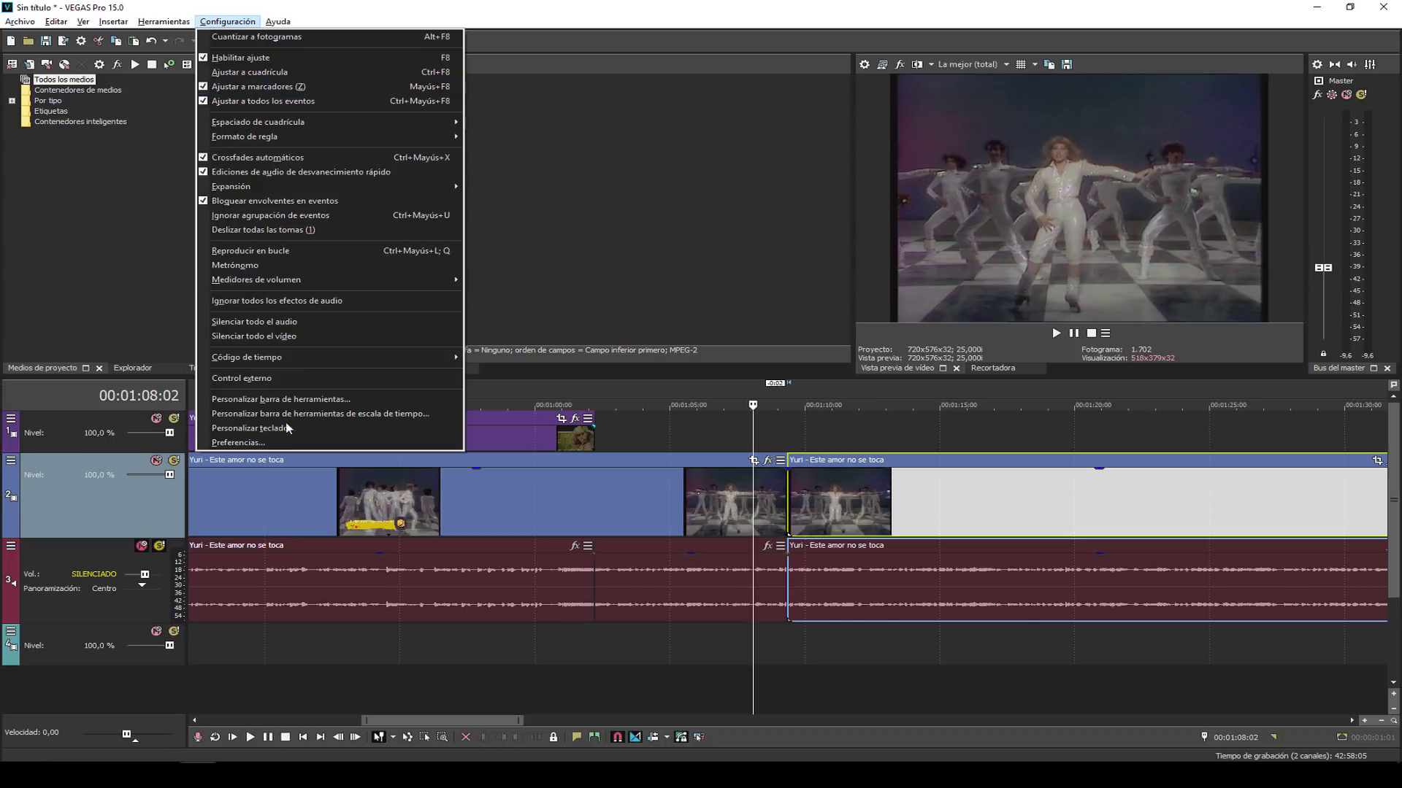
key(Escape)
scroll(500, 498, down, 5)
click(279, 463)
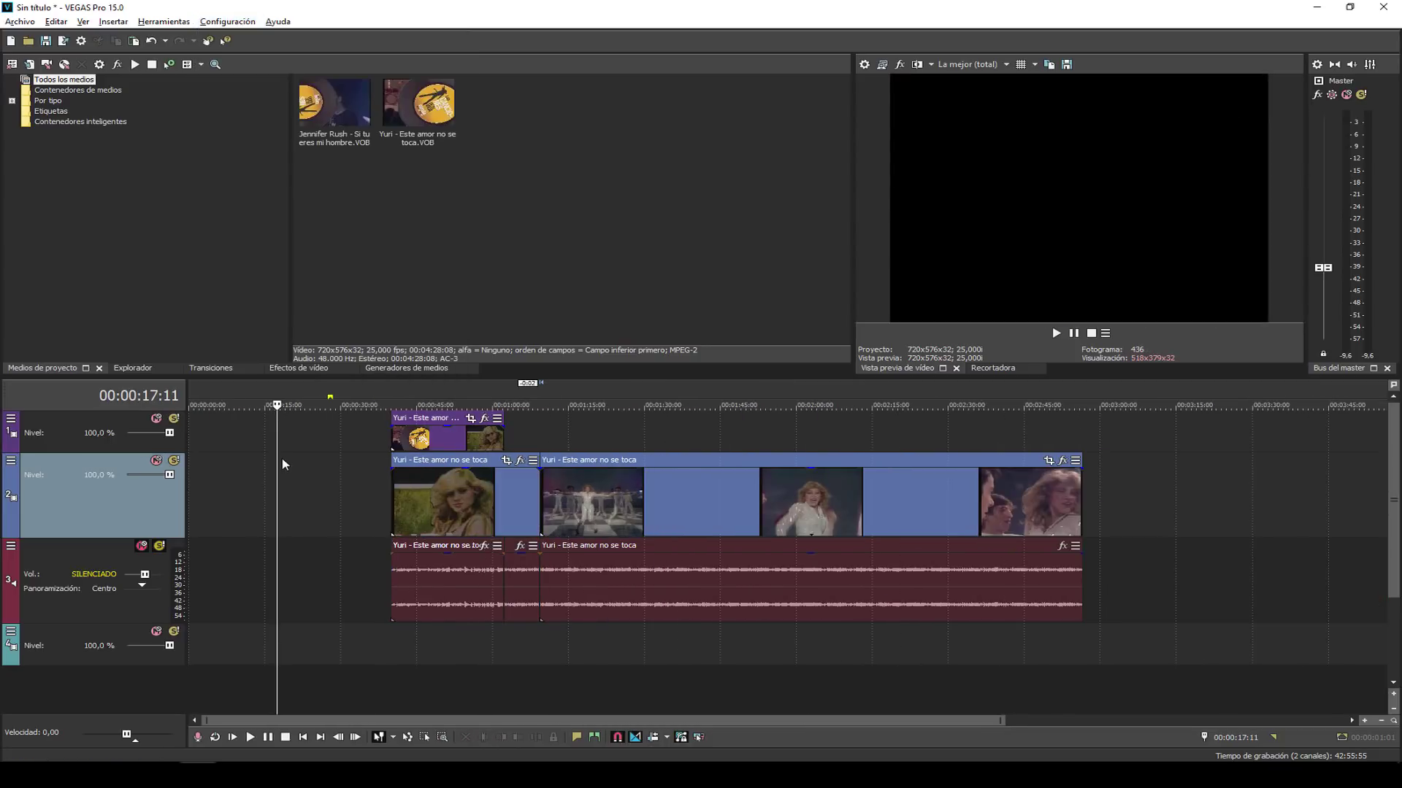
key(space)
click(418, 495)
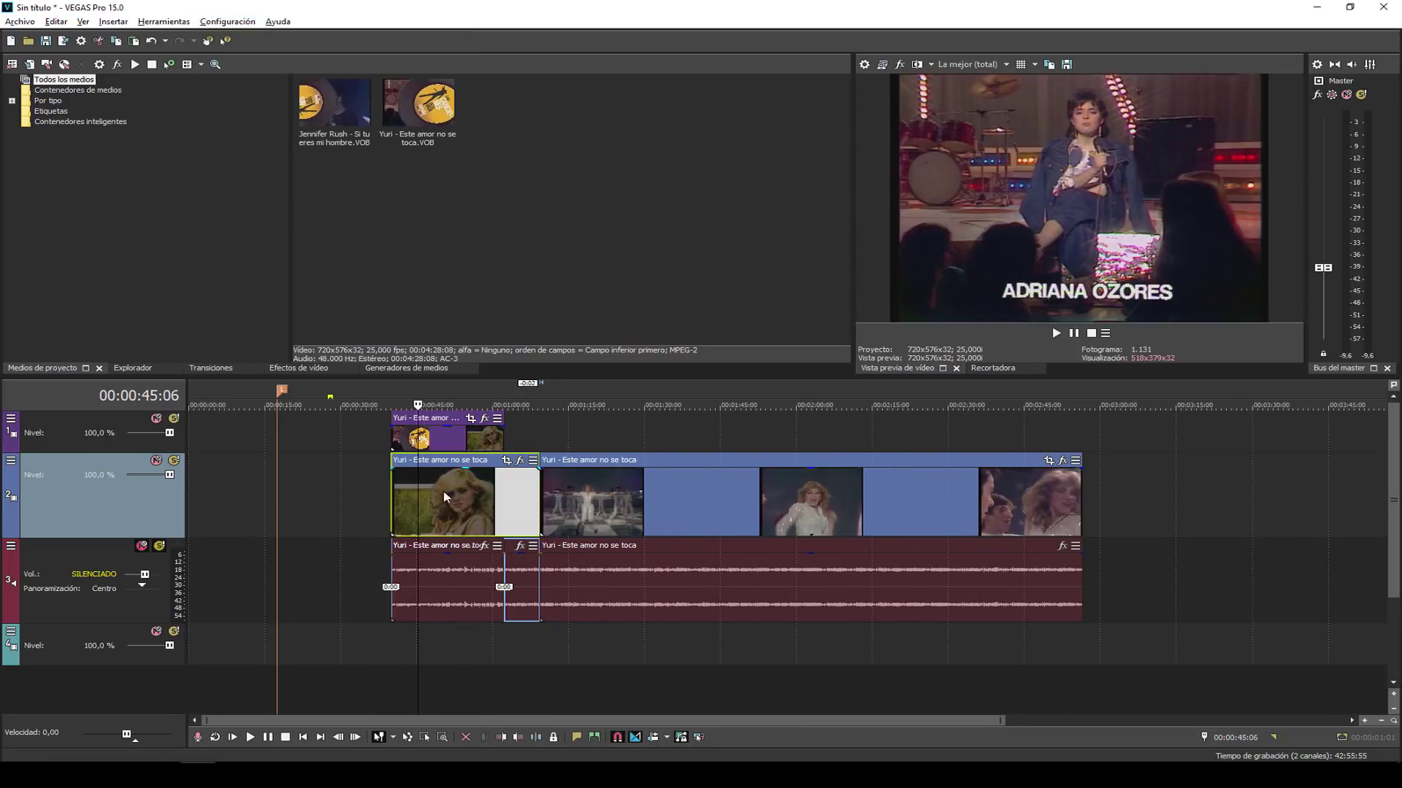
drag(444, 492, 291, 484)
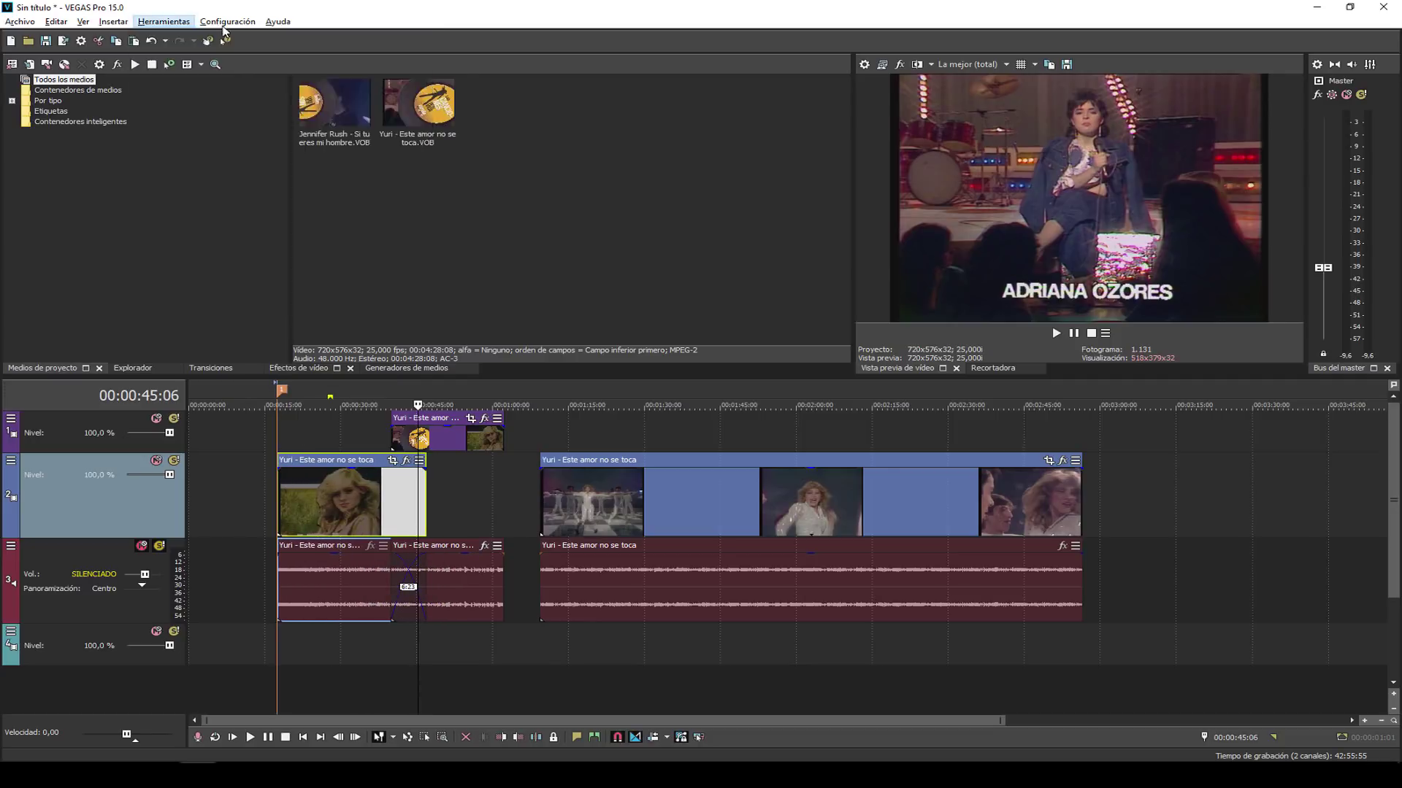
Create a new empty project in place of the current one.
click(226, 21)
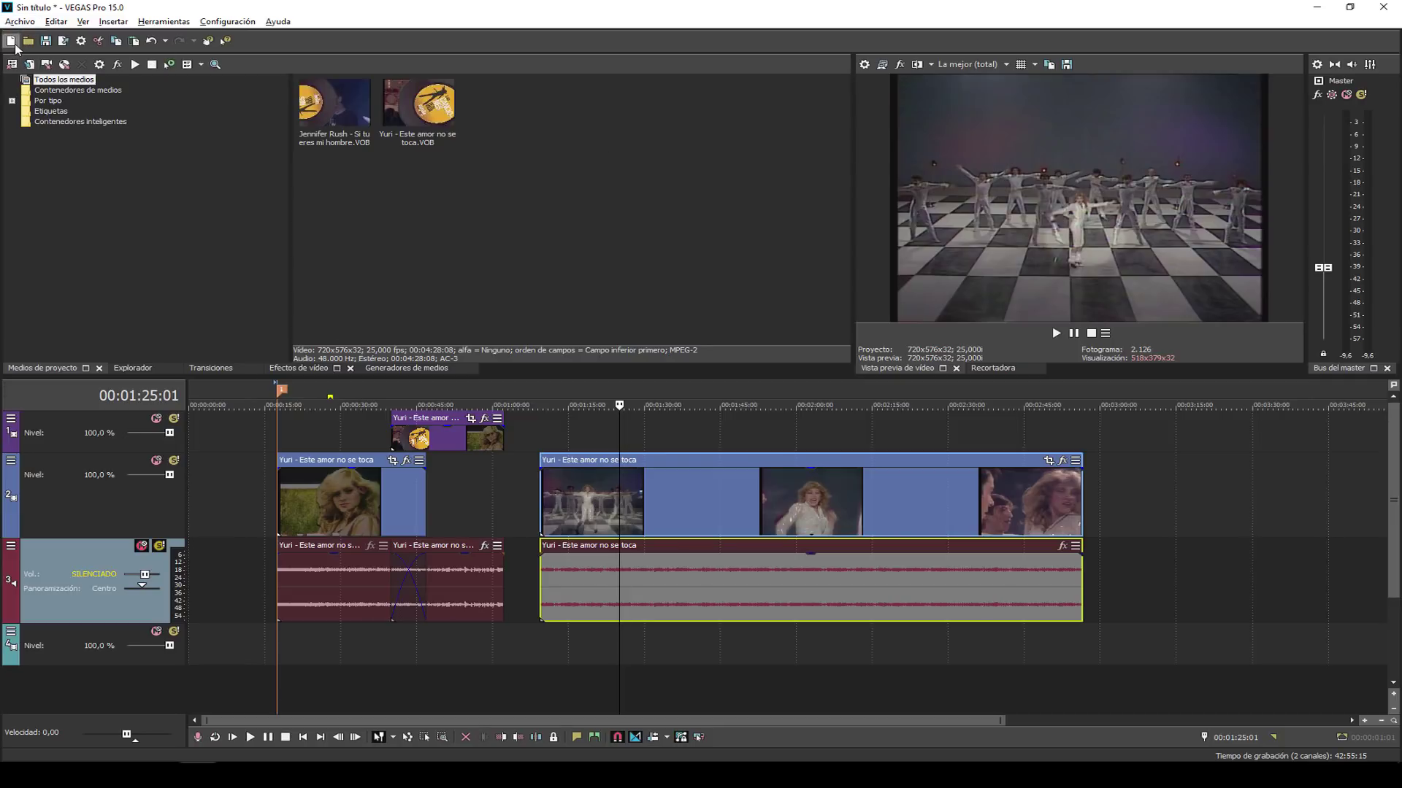
click(11, 41)
click(703, 307)
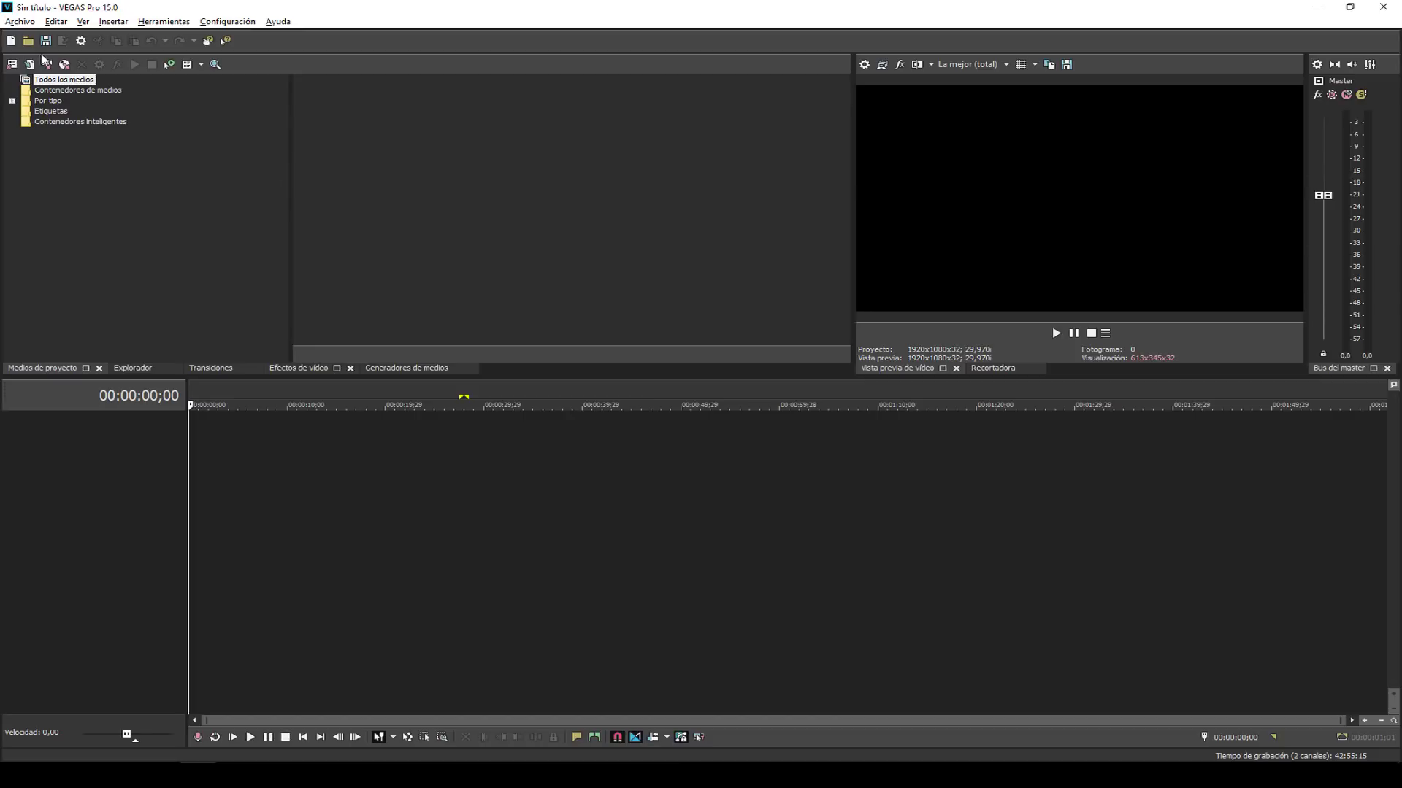
click(250, 24)
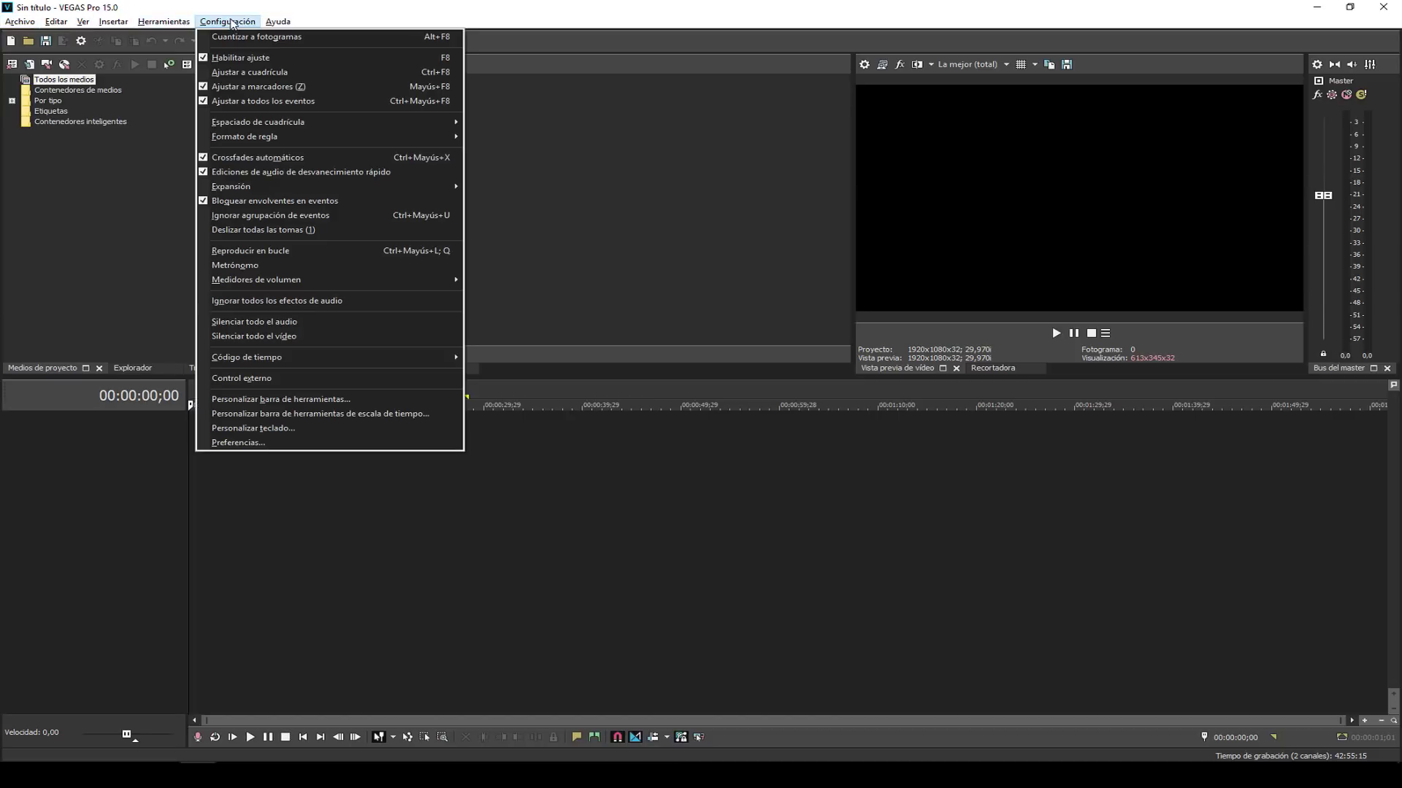
click(164, 21)
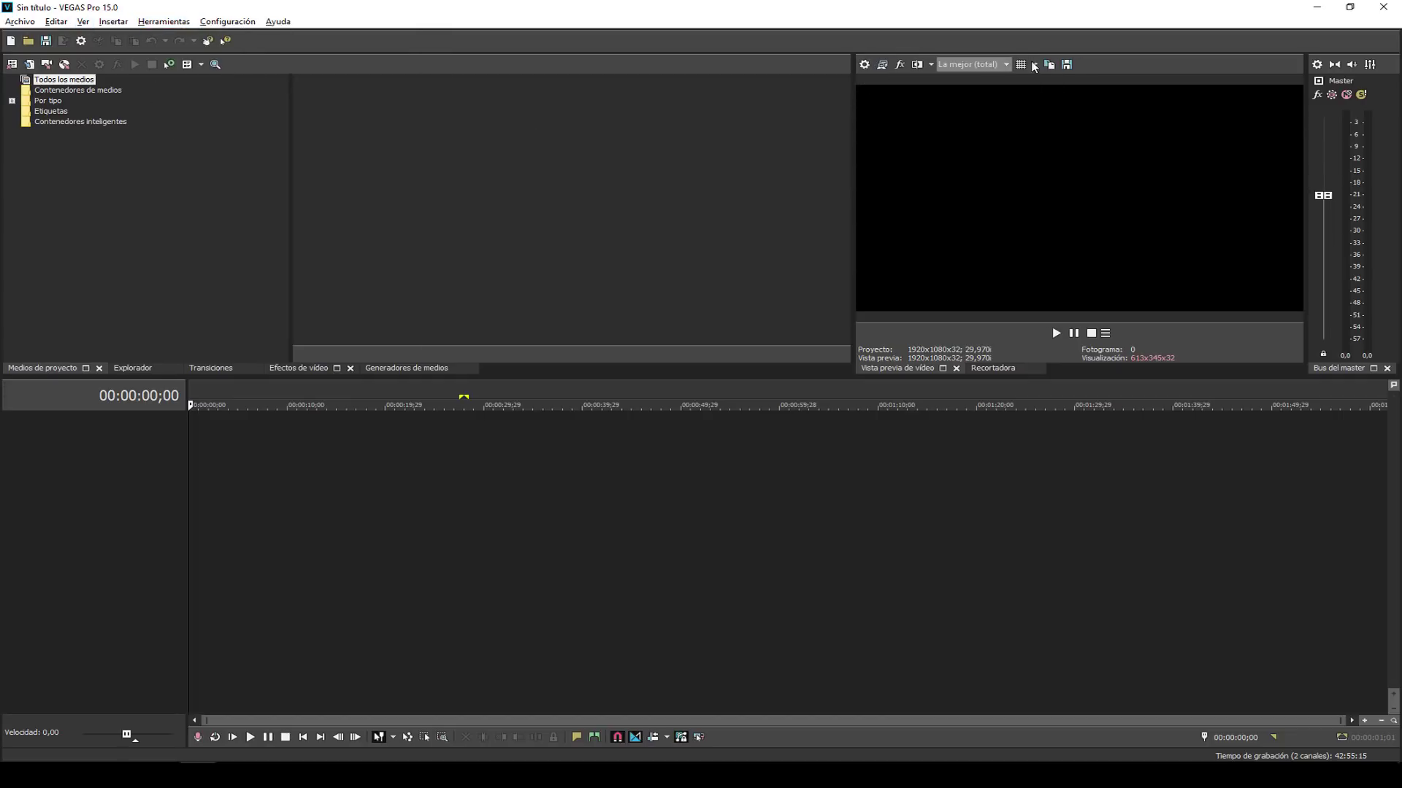
In the project properties, try the HDV 720-25p (1280x720; 25,000 fps) video template.
click(869, 67)
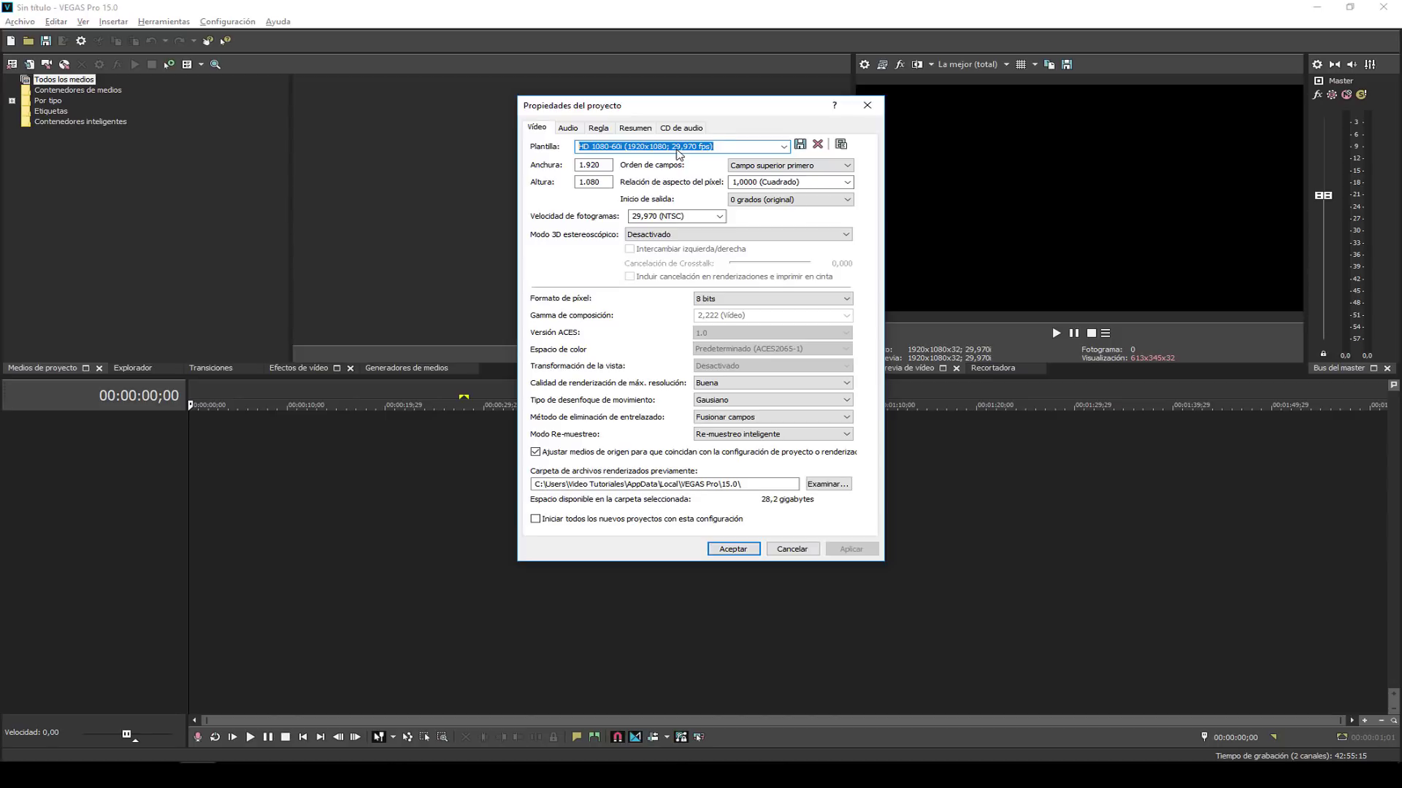
drag(668, 115, 749, 125)
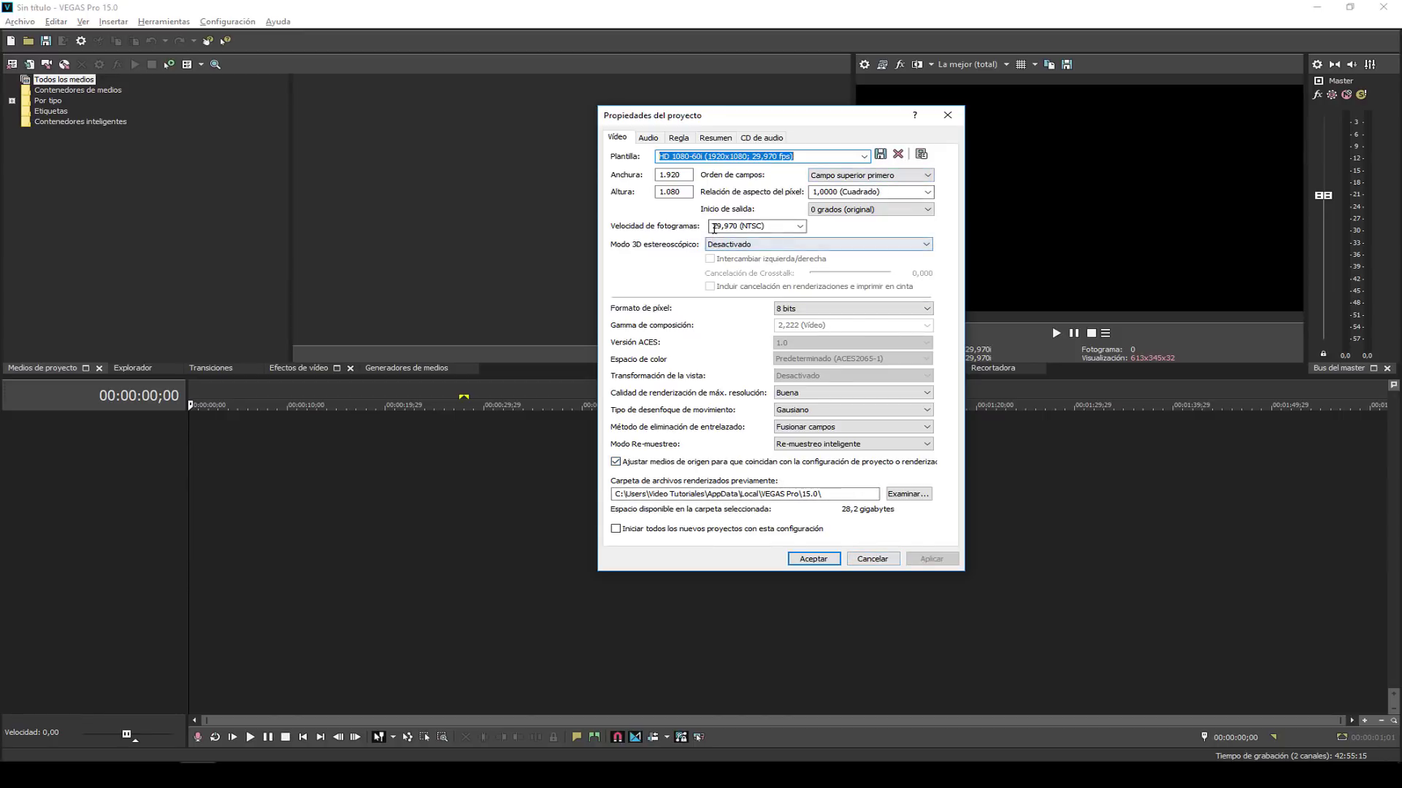
click(865, 156)
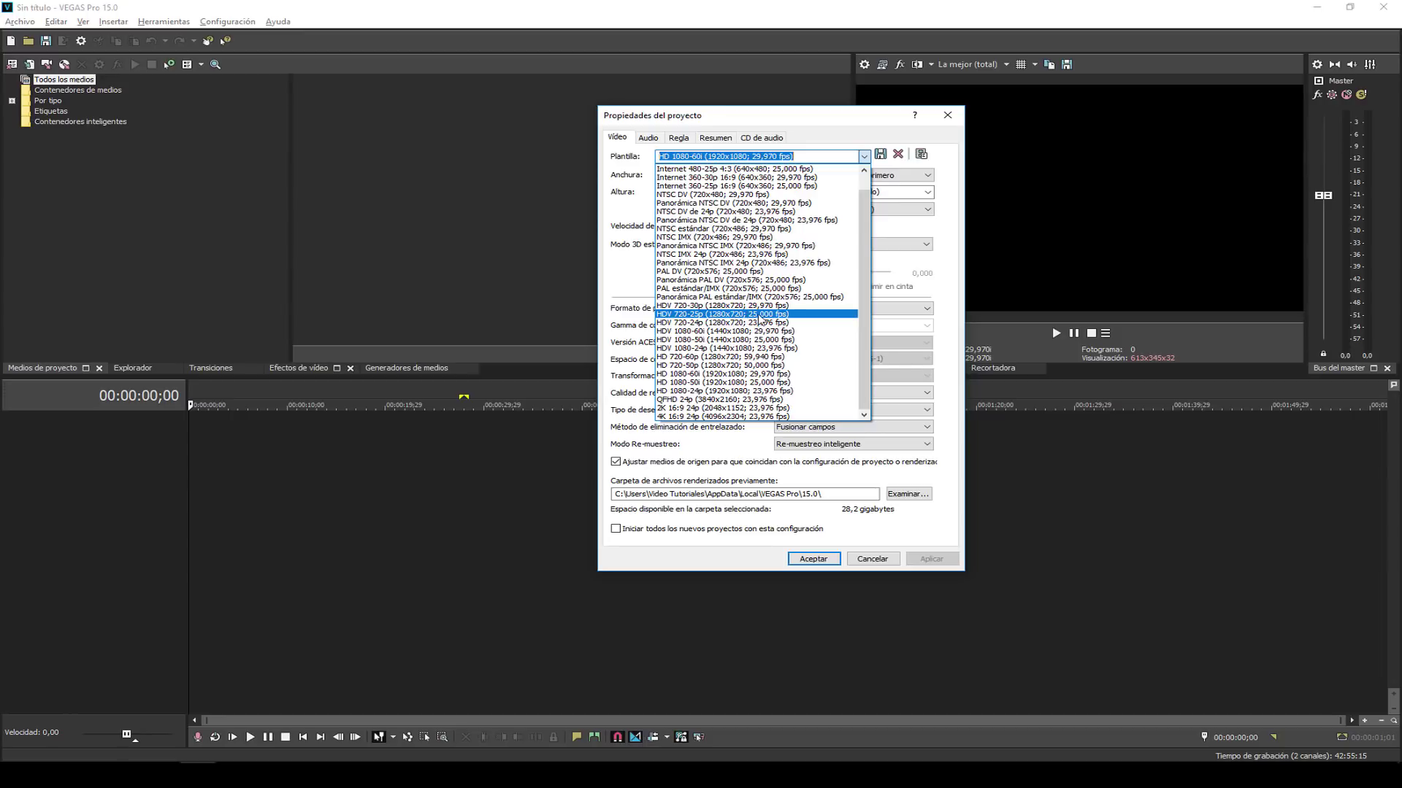
click(766, 314)
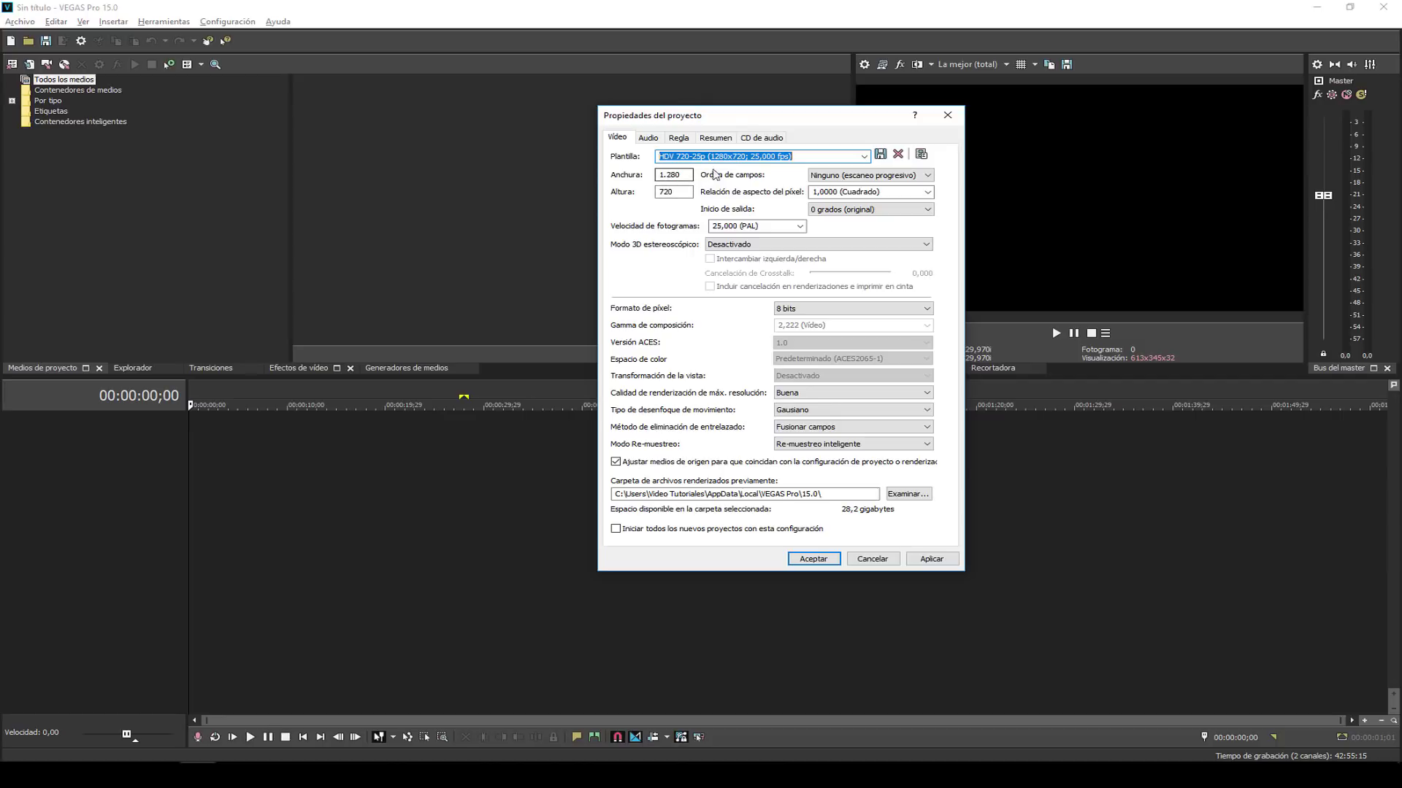
Examine the Orden de campos options in the project properties, then discard the pending template change.
drag(737, 120, 708, 171)
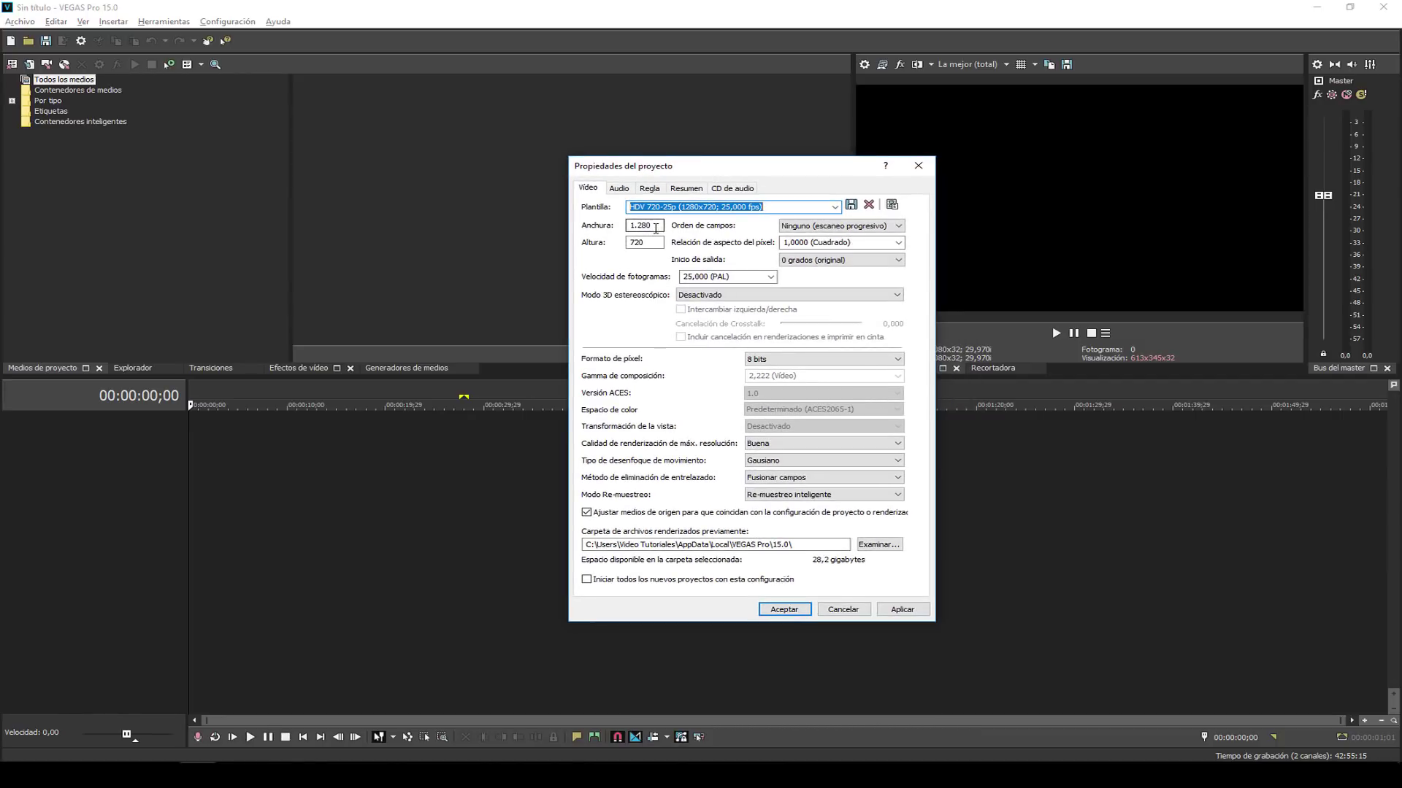
click(787, 228)
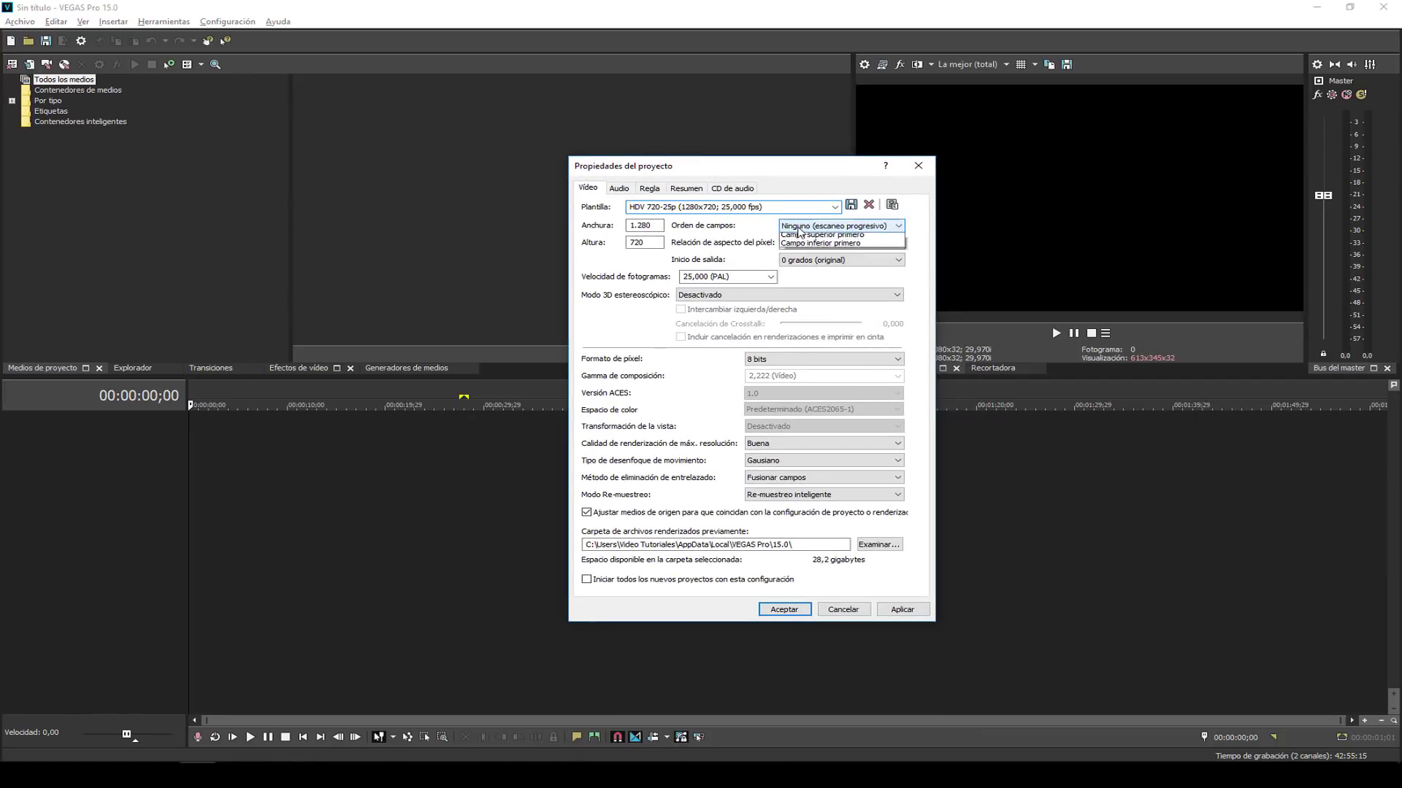
click(798, 230)
click(800, 230)
click(800, 230)
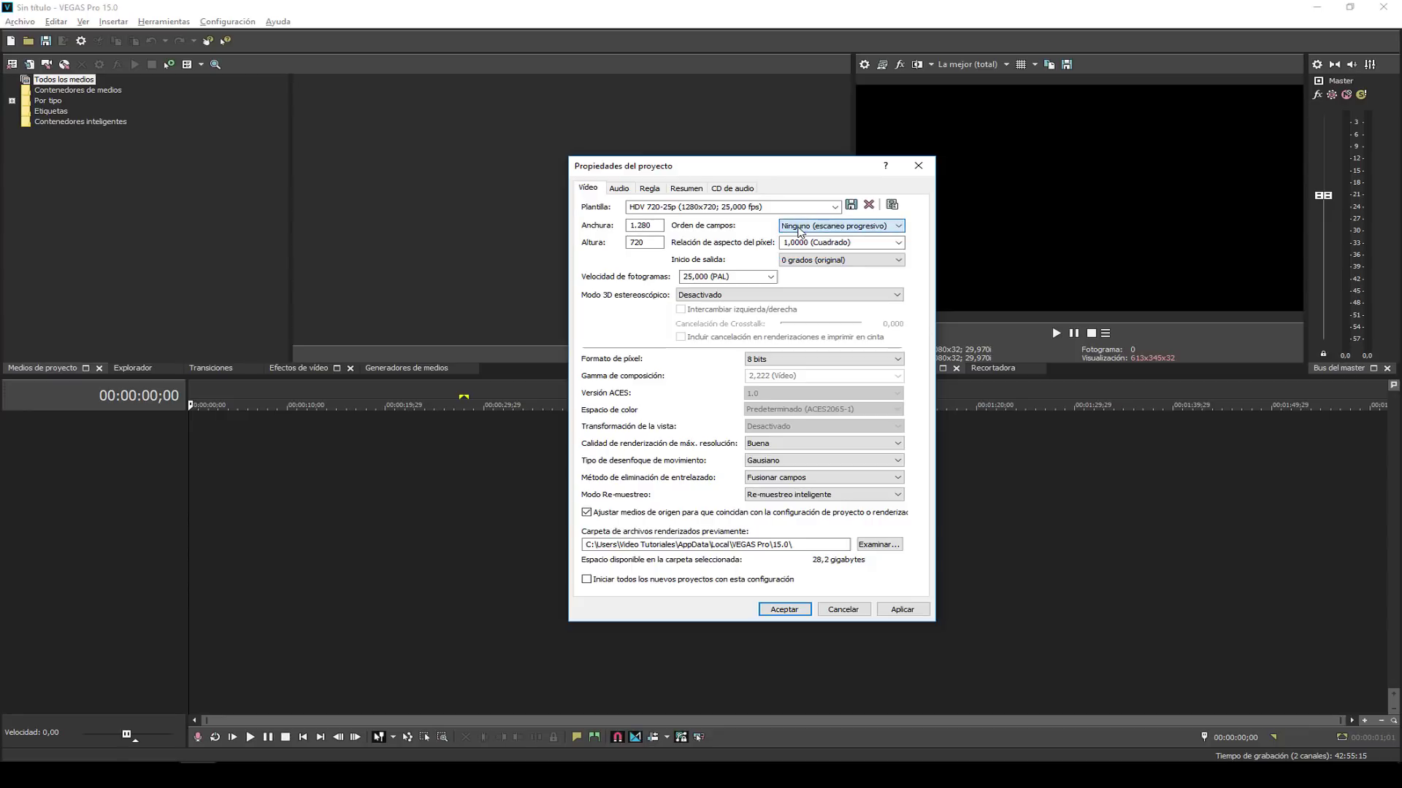
click(841, 610)
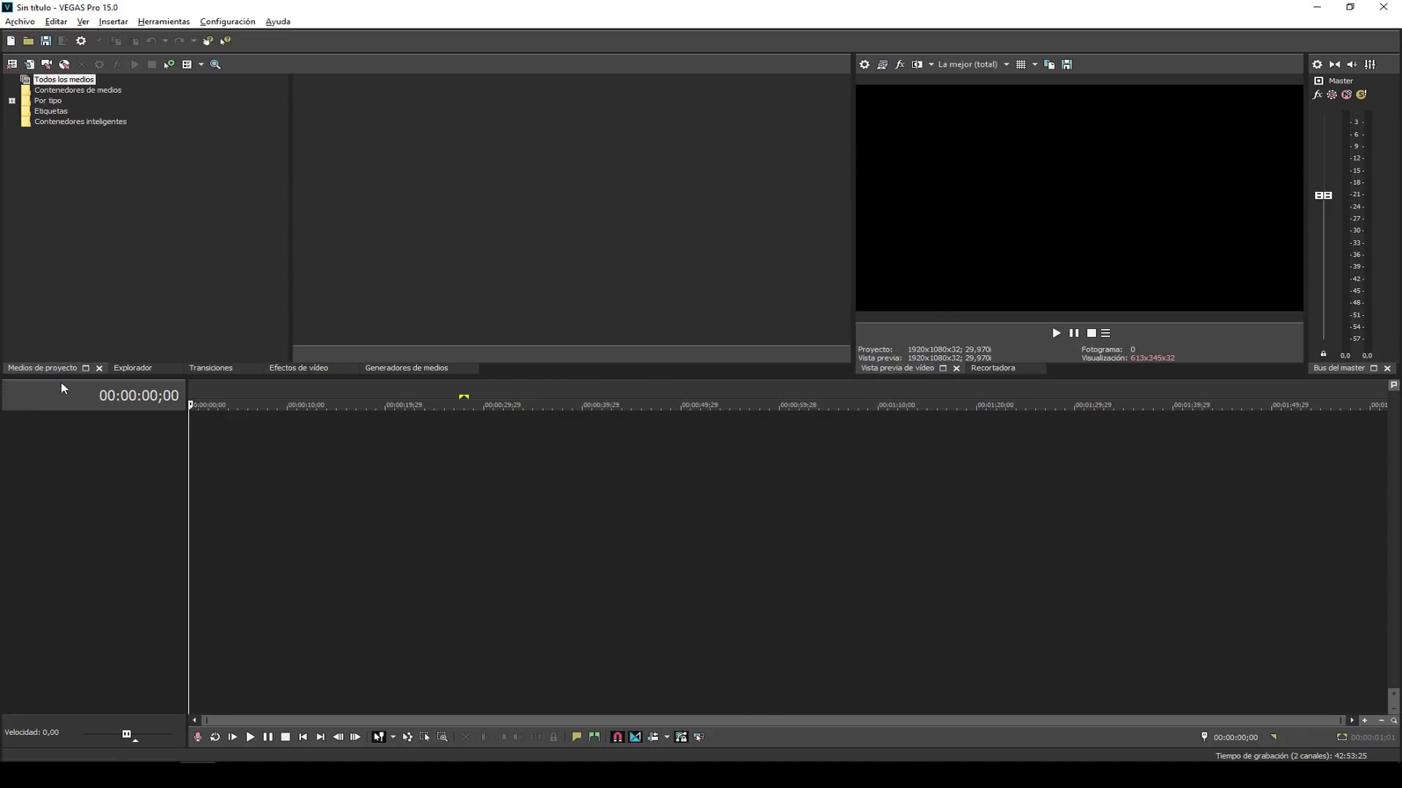
Browse to the Imágenes library folder and place 2-interlaced.png at the start of the empty timeline.
click(390, 370)
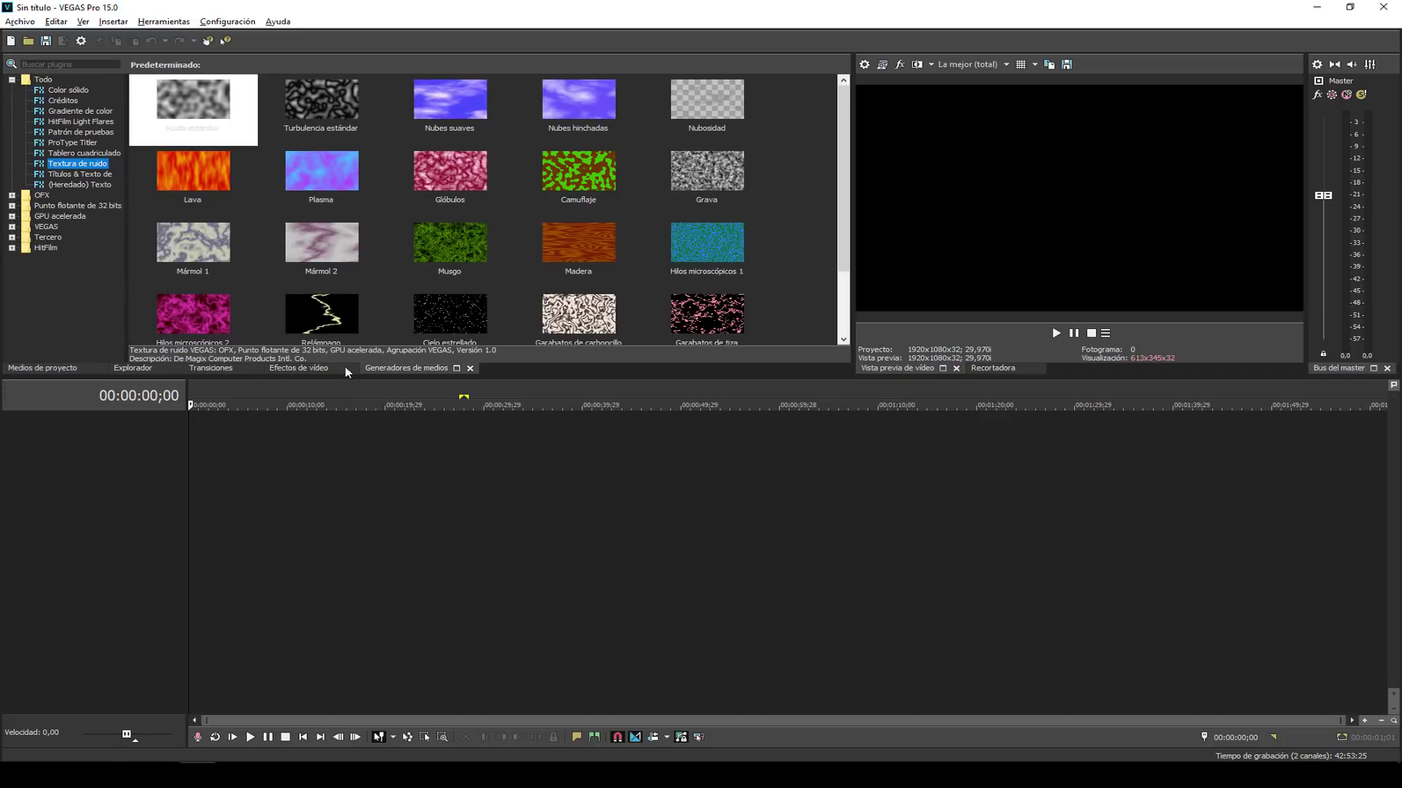
click(42, 368)
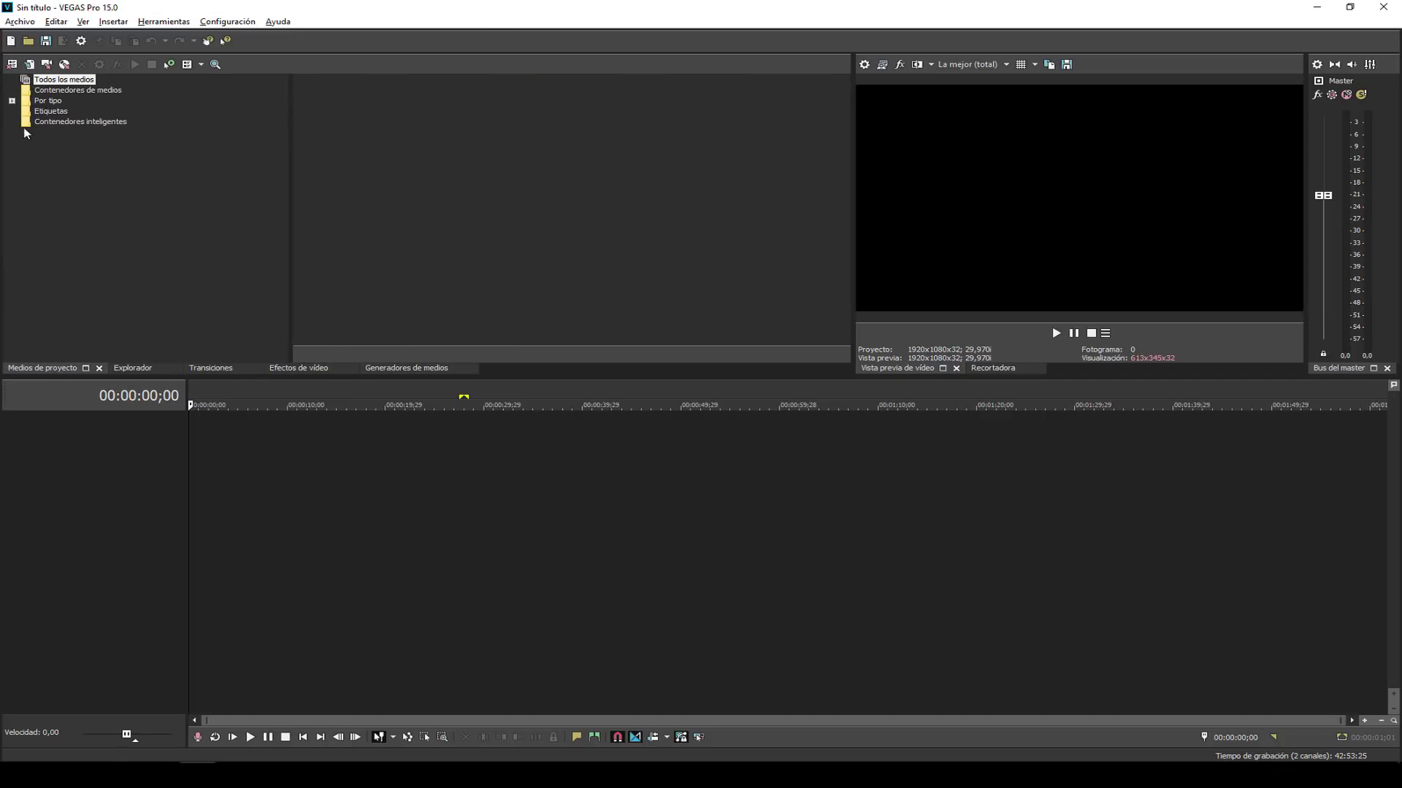
click(133, 369)
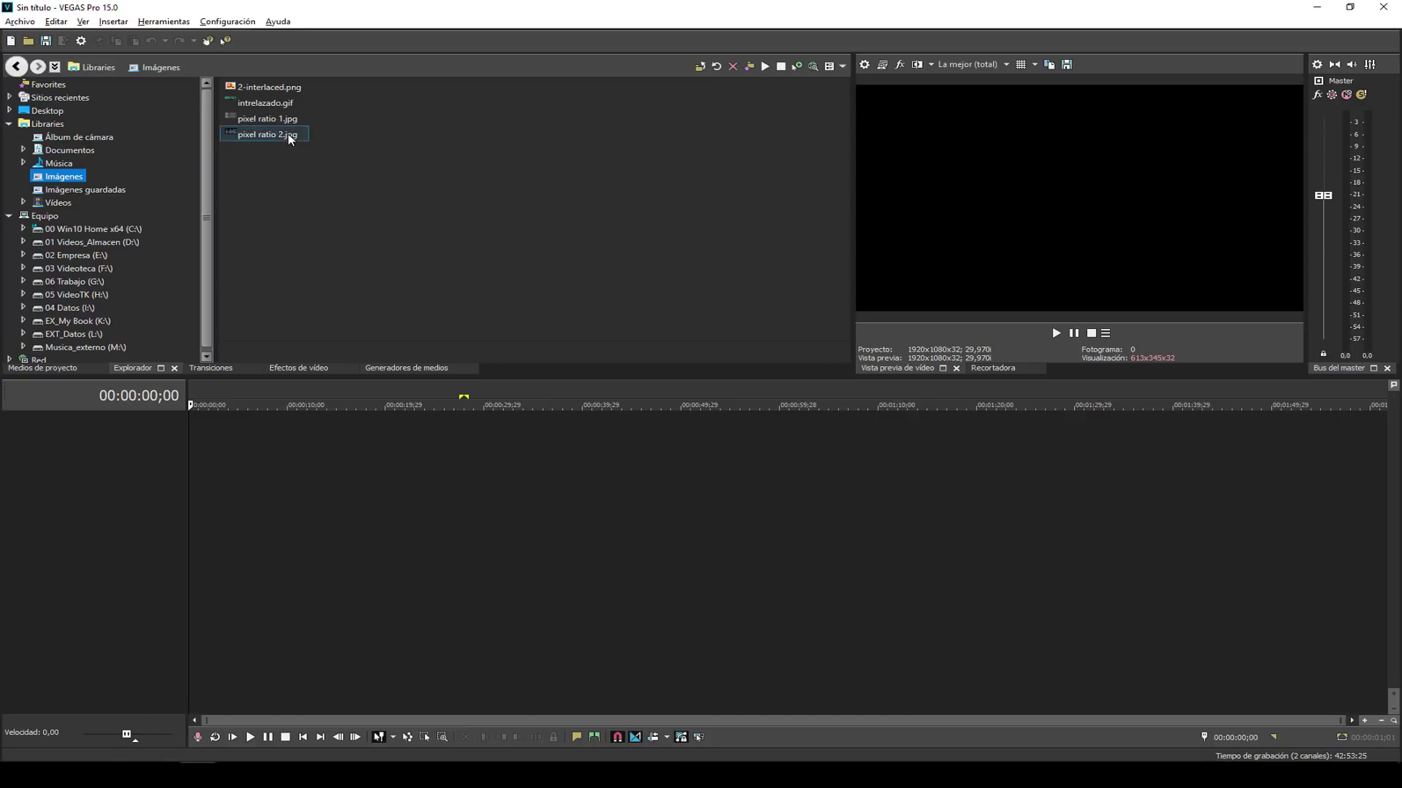
click(278, 90)
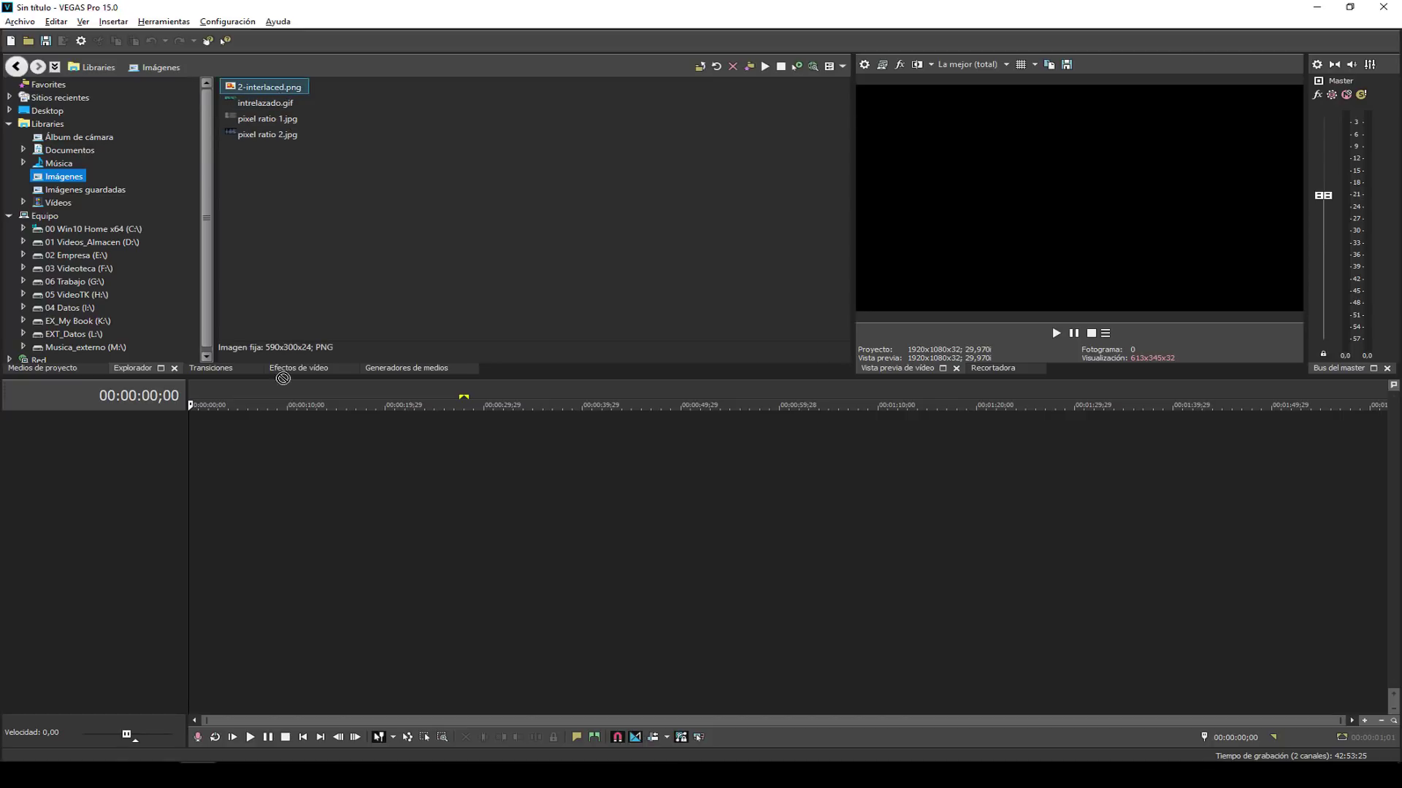
drag(283, 378, 255, 451)
click(288, 560)
click(273, 165)
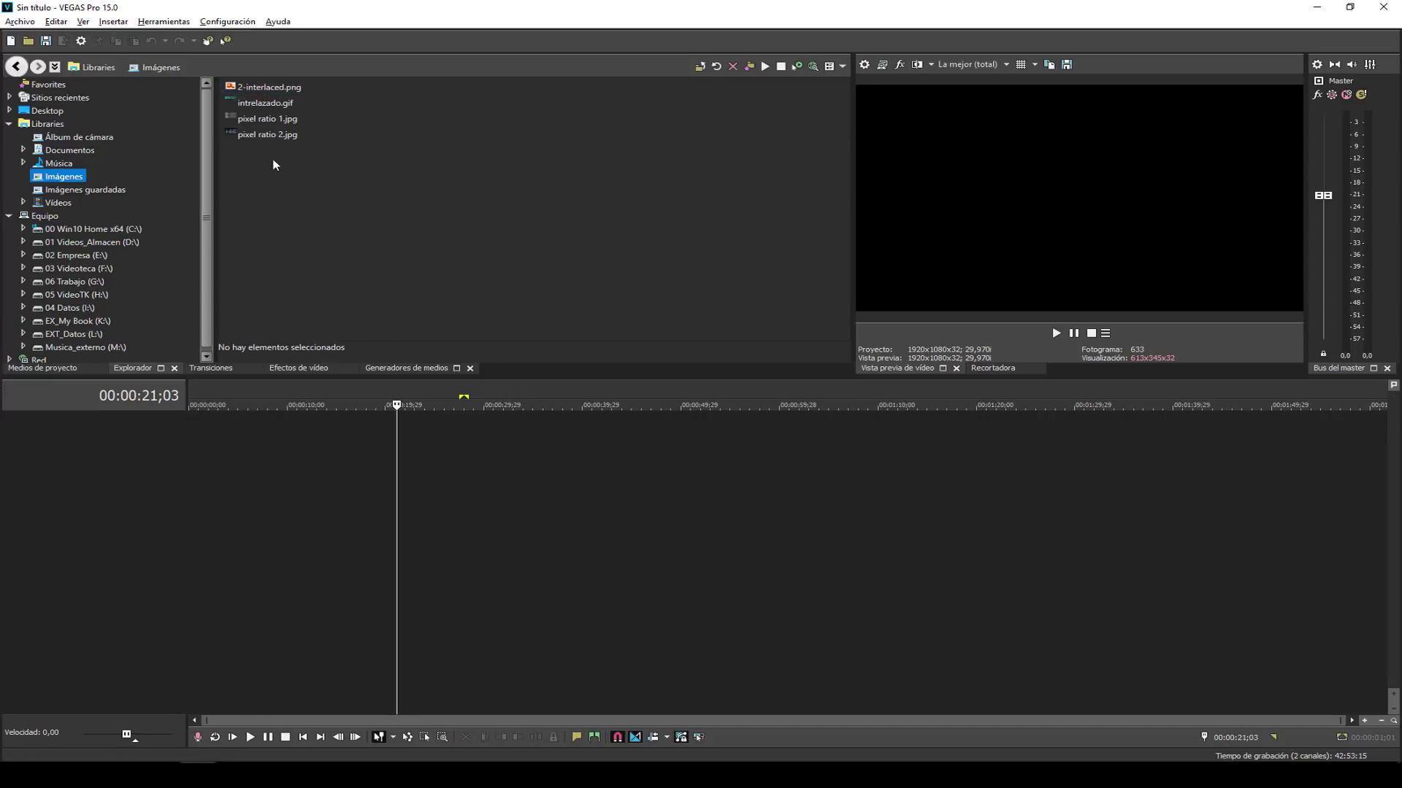
drag(269, 87, 200, 456)
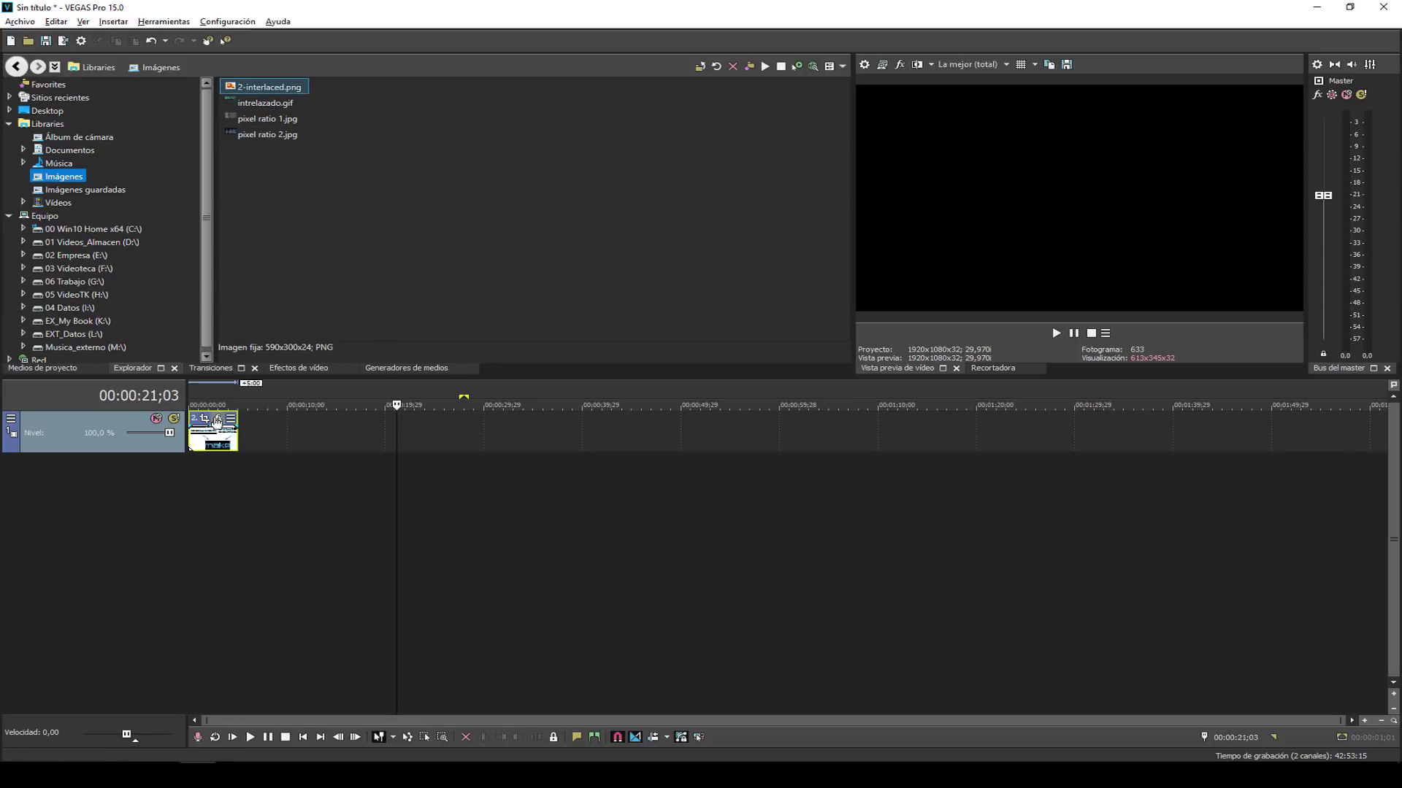
click(217, 420)
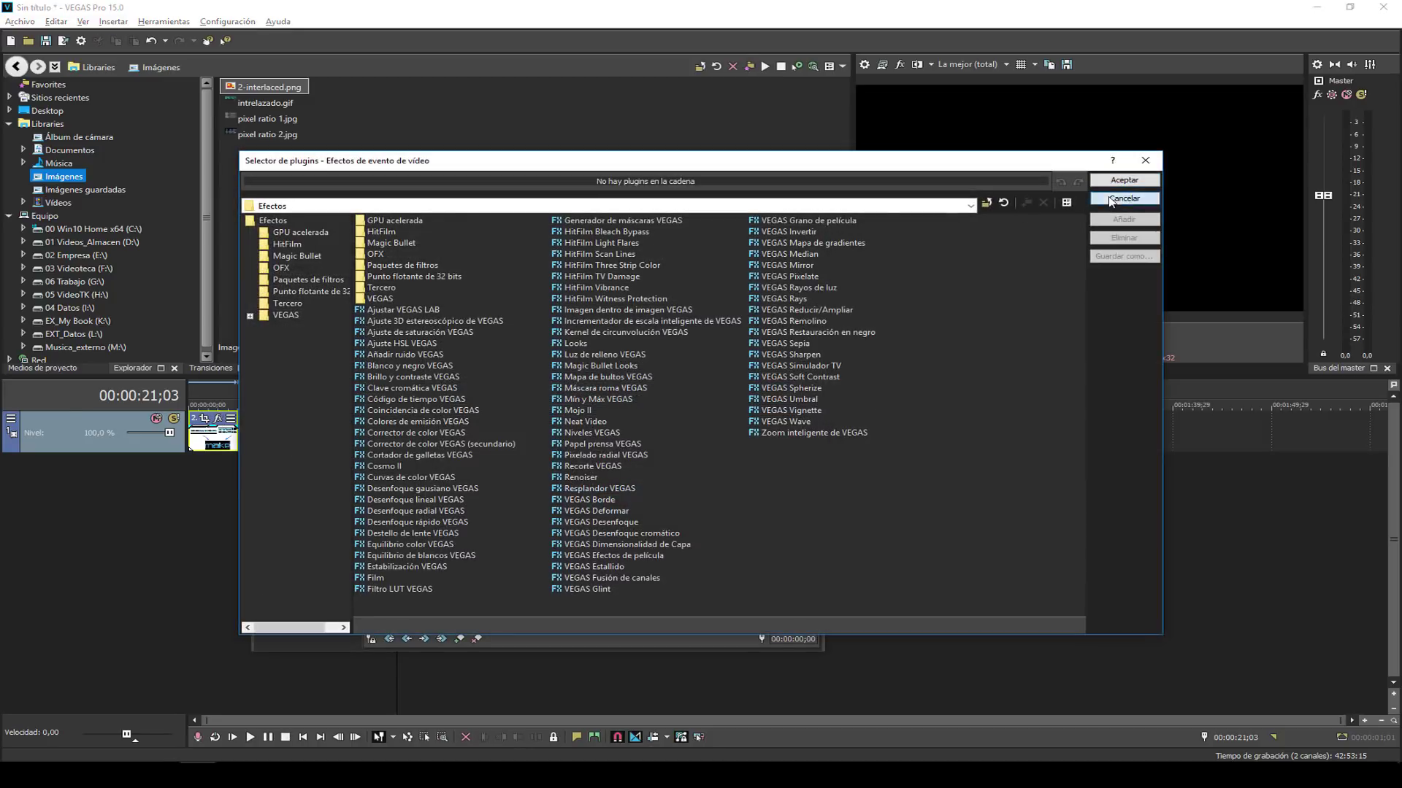
click(1111, 199)
click(815, 237)
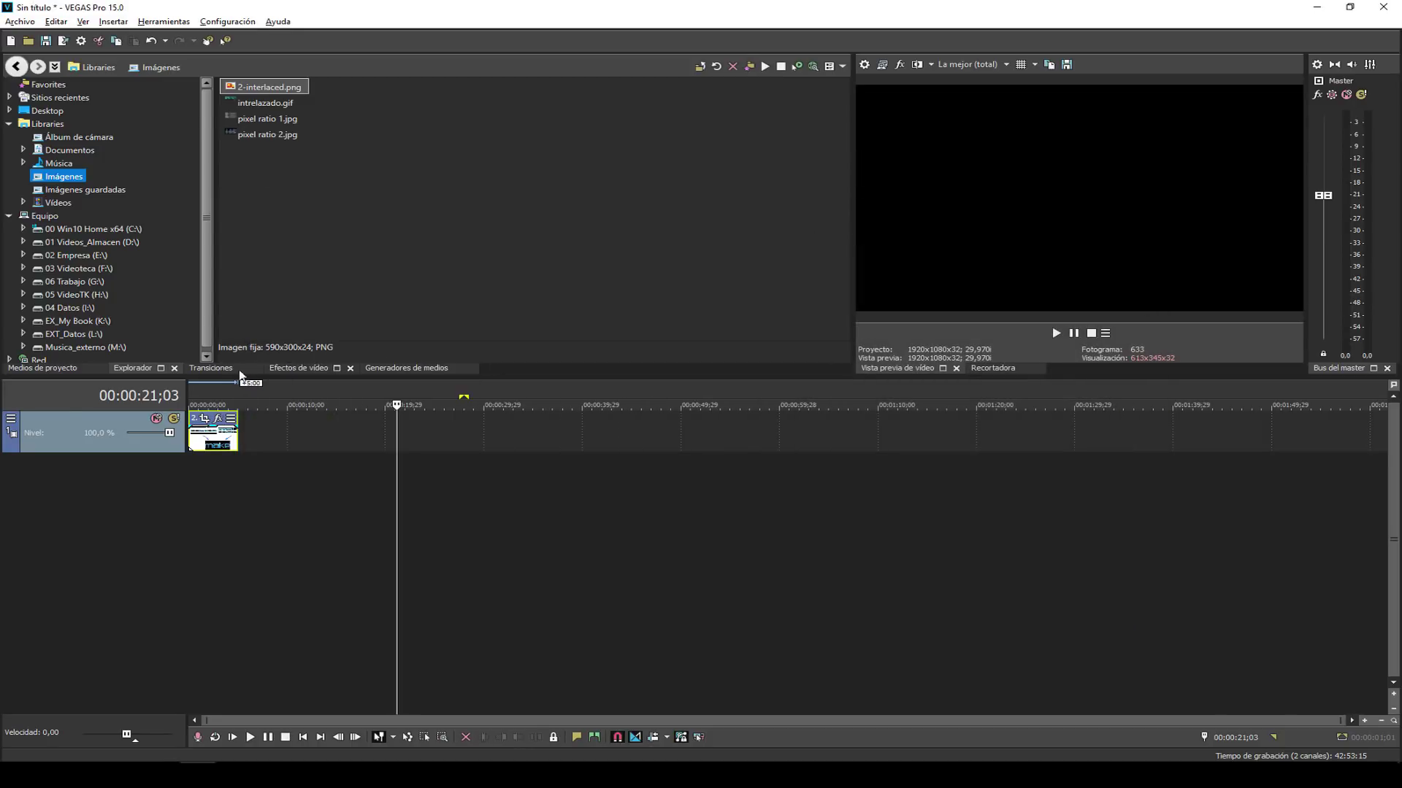
Place the cursor at 00:00:01;10 to examine the interlaced example image in the video preview.
click(202, 407)
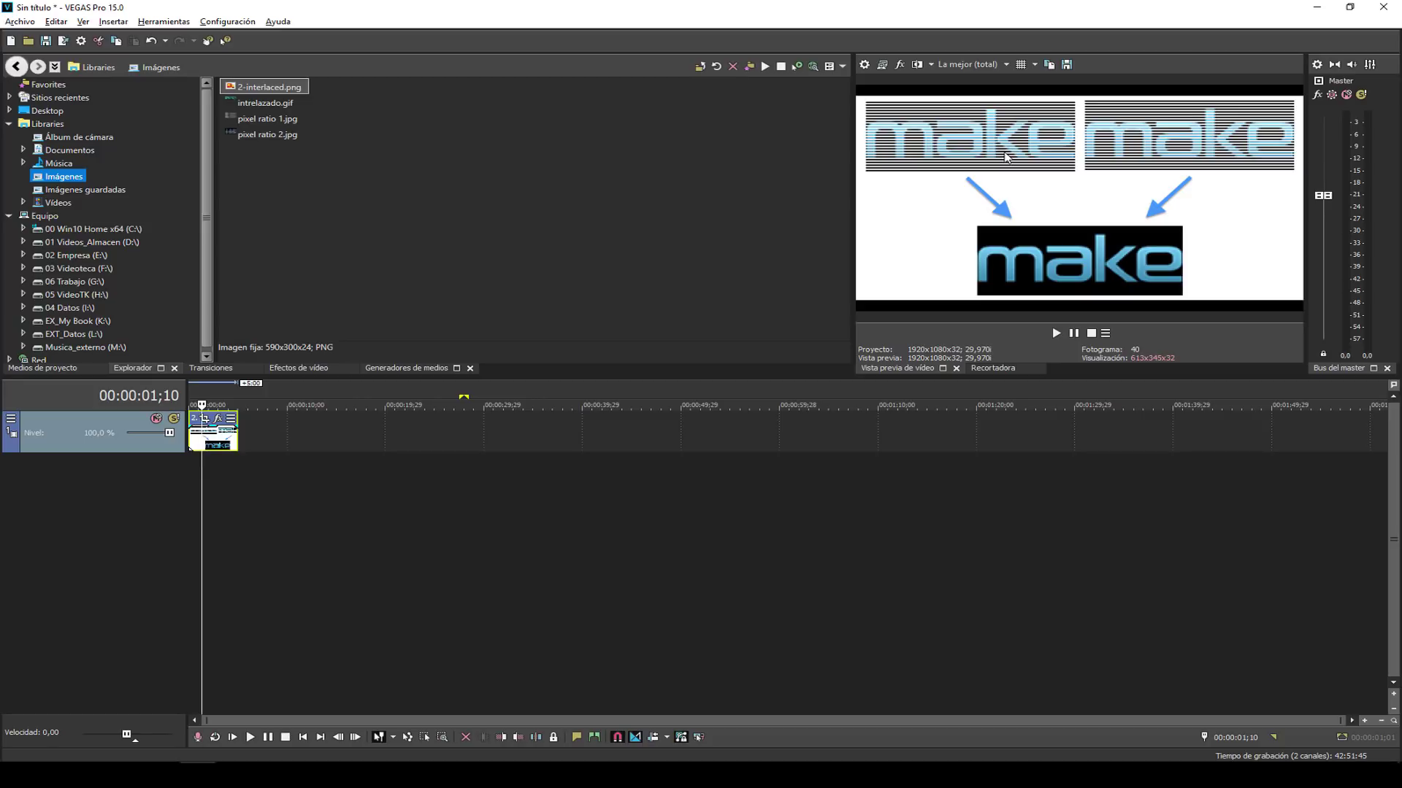
key(alt+Tab)
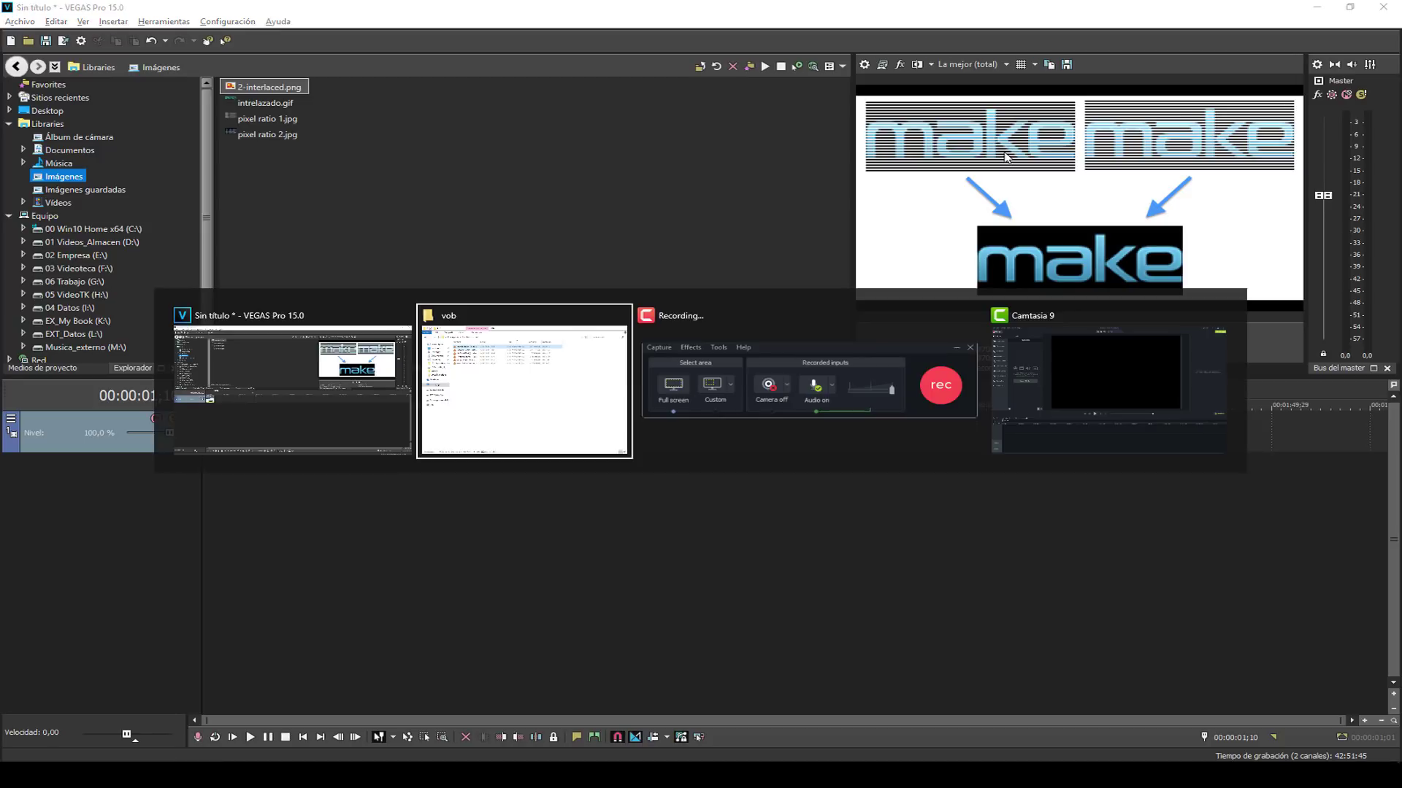
key(alt+Tab)
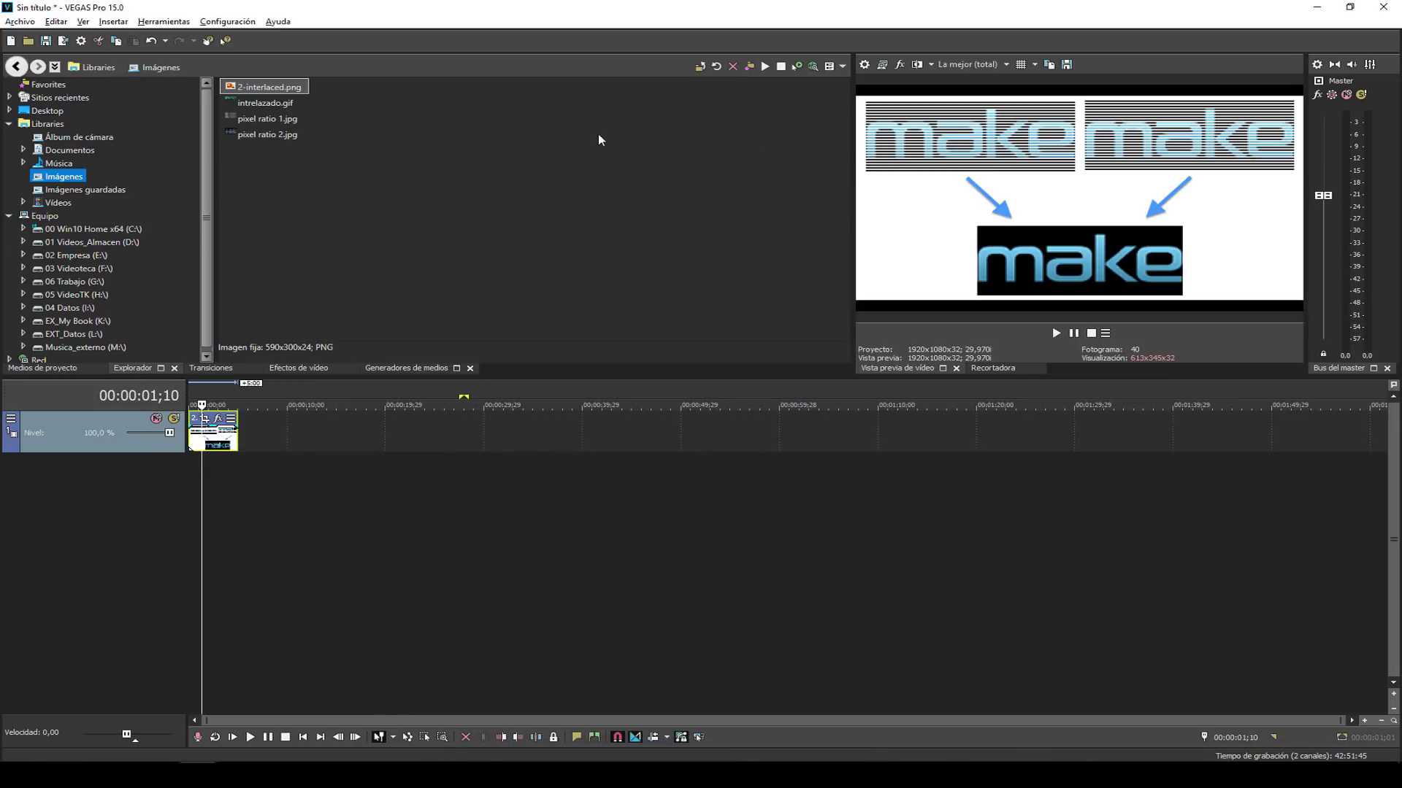
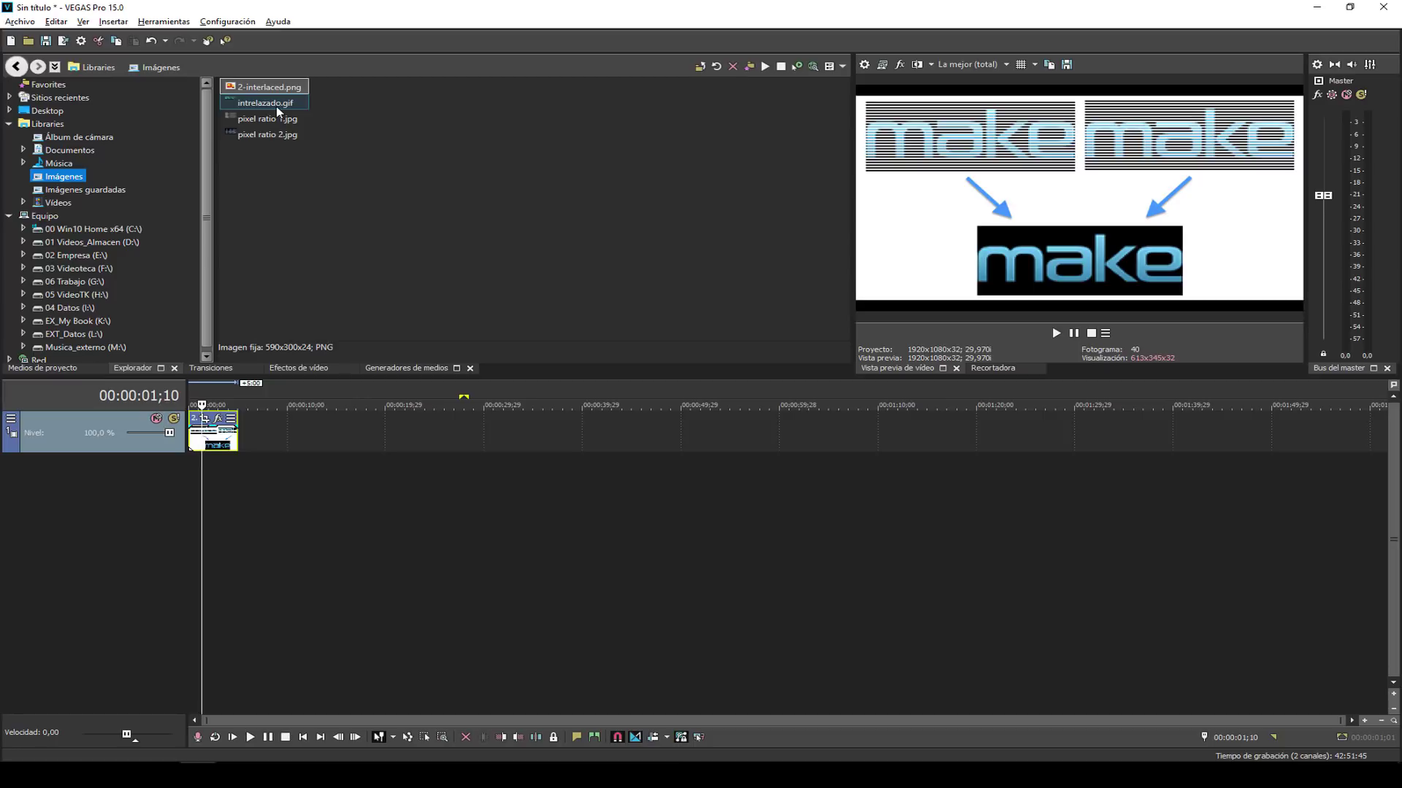
Place intrelazado.gif on the same track at 00:00:10;15, extend its end to about 00:00:33 and play it.
drag(276, 107, 293, 420)
drag(376, 431, 520, 431)
key(space)
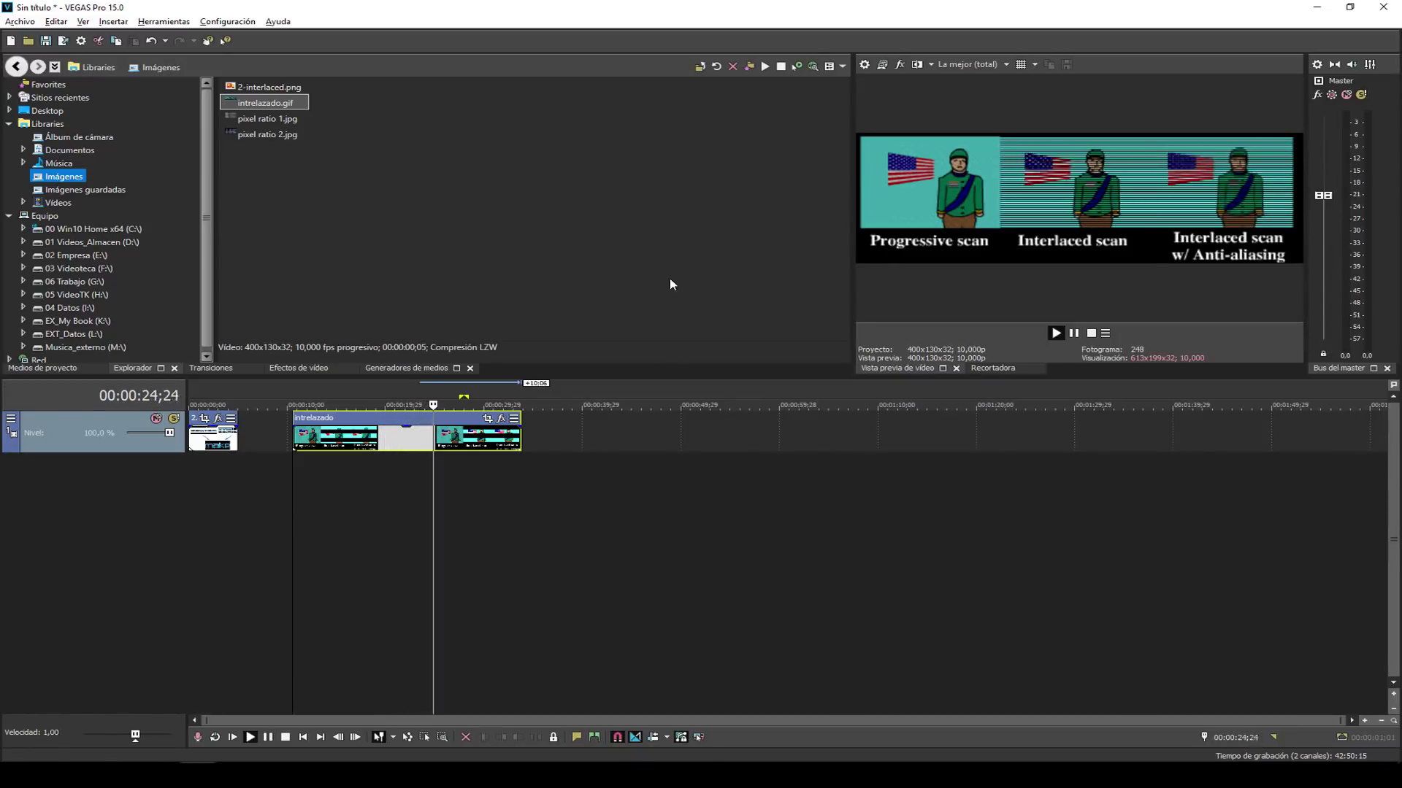
key(space)
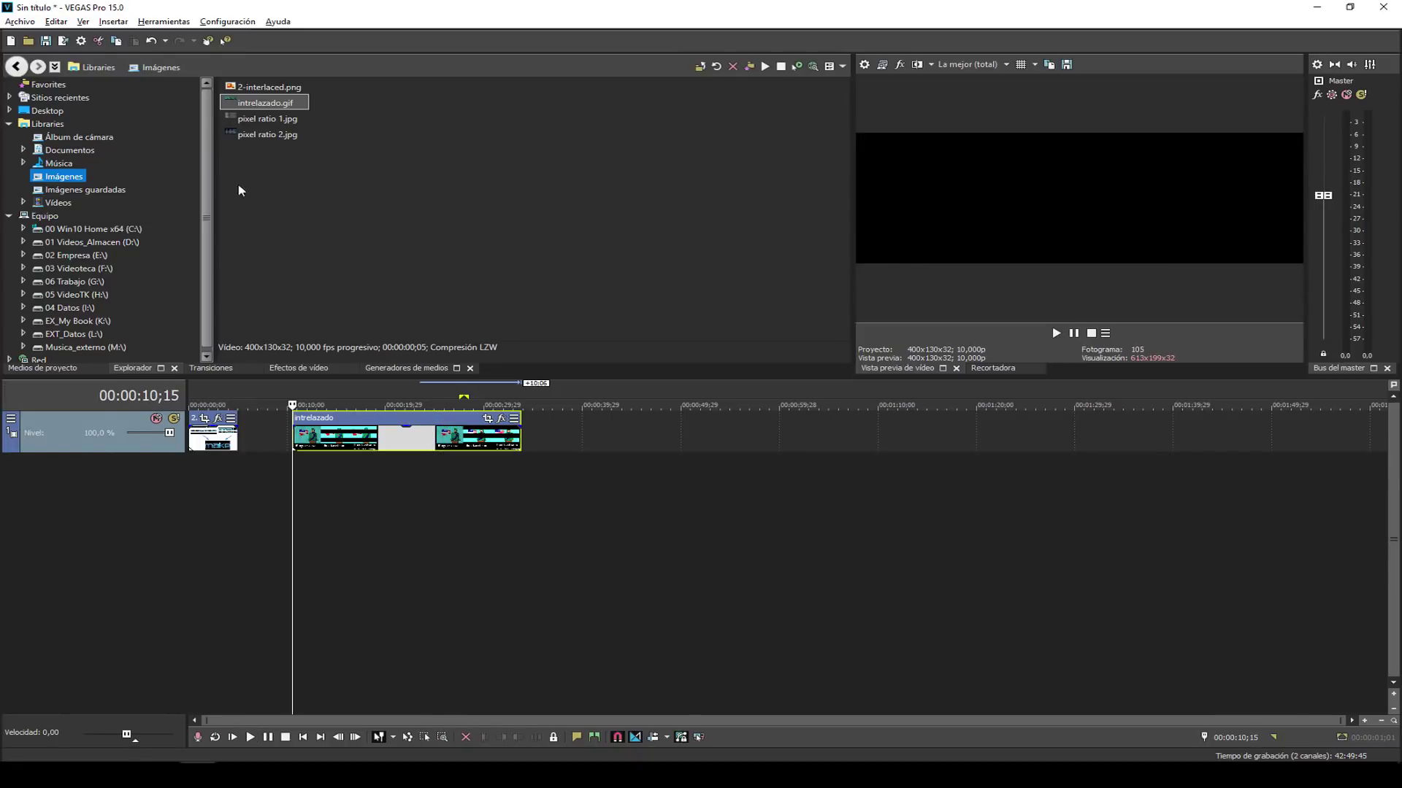
Review the Orden de campos setting in the project properties and close them without changing anything.
click(261, 126)
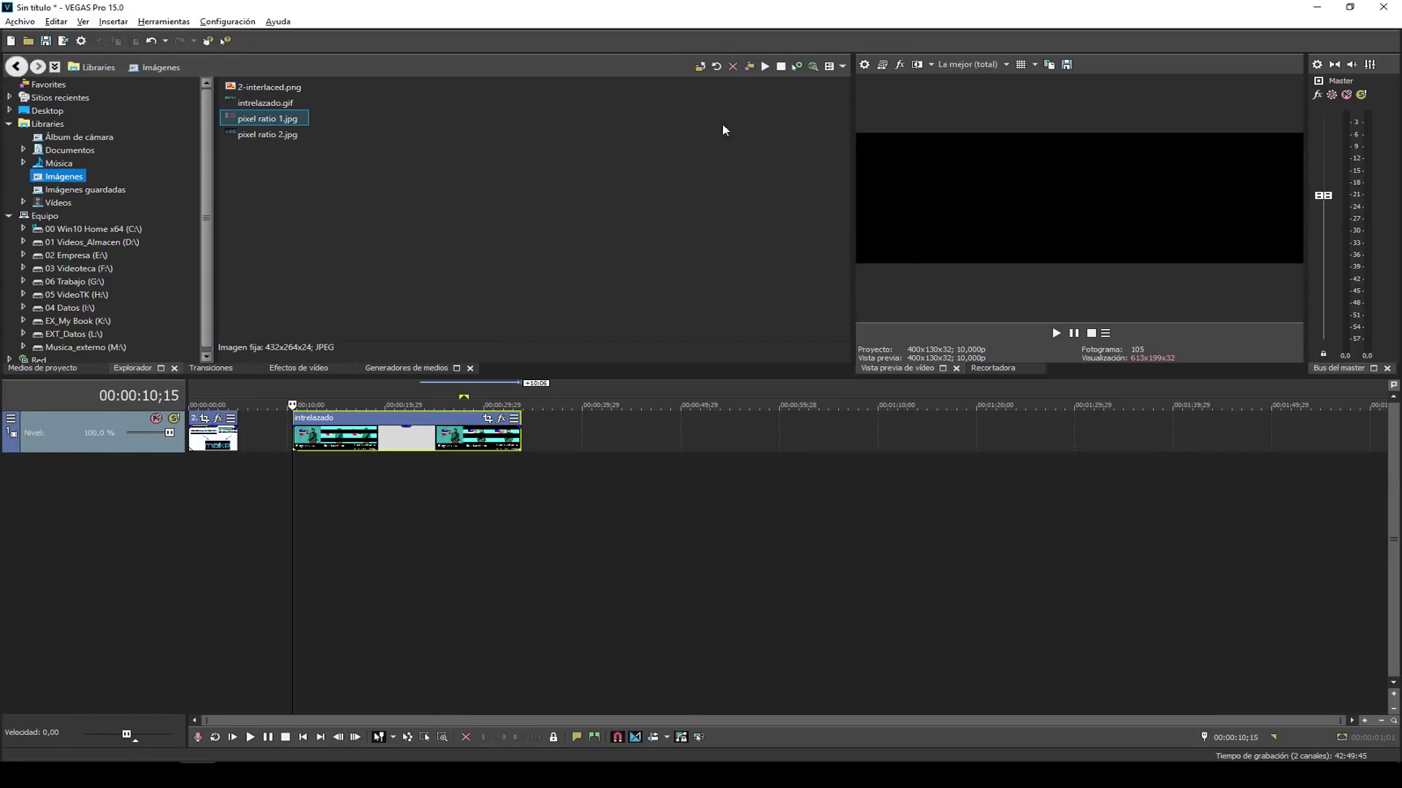
click(862, 70)
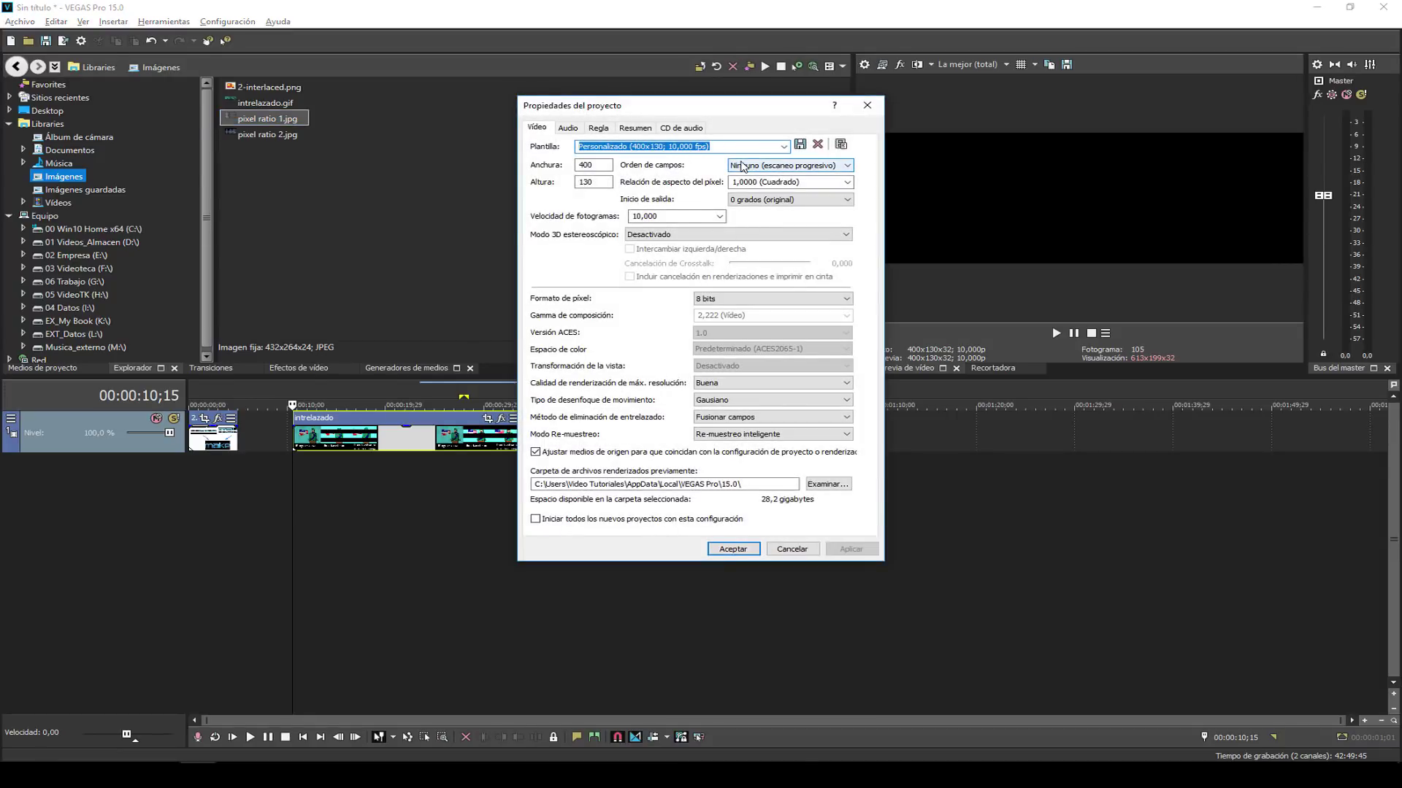
click(743, 167)
click(742, 166)
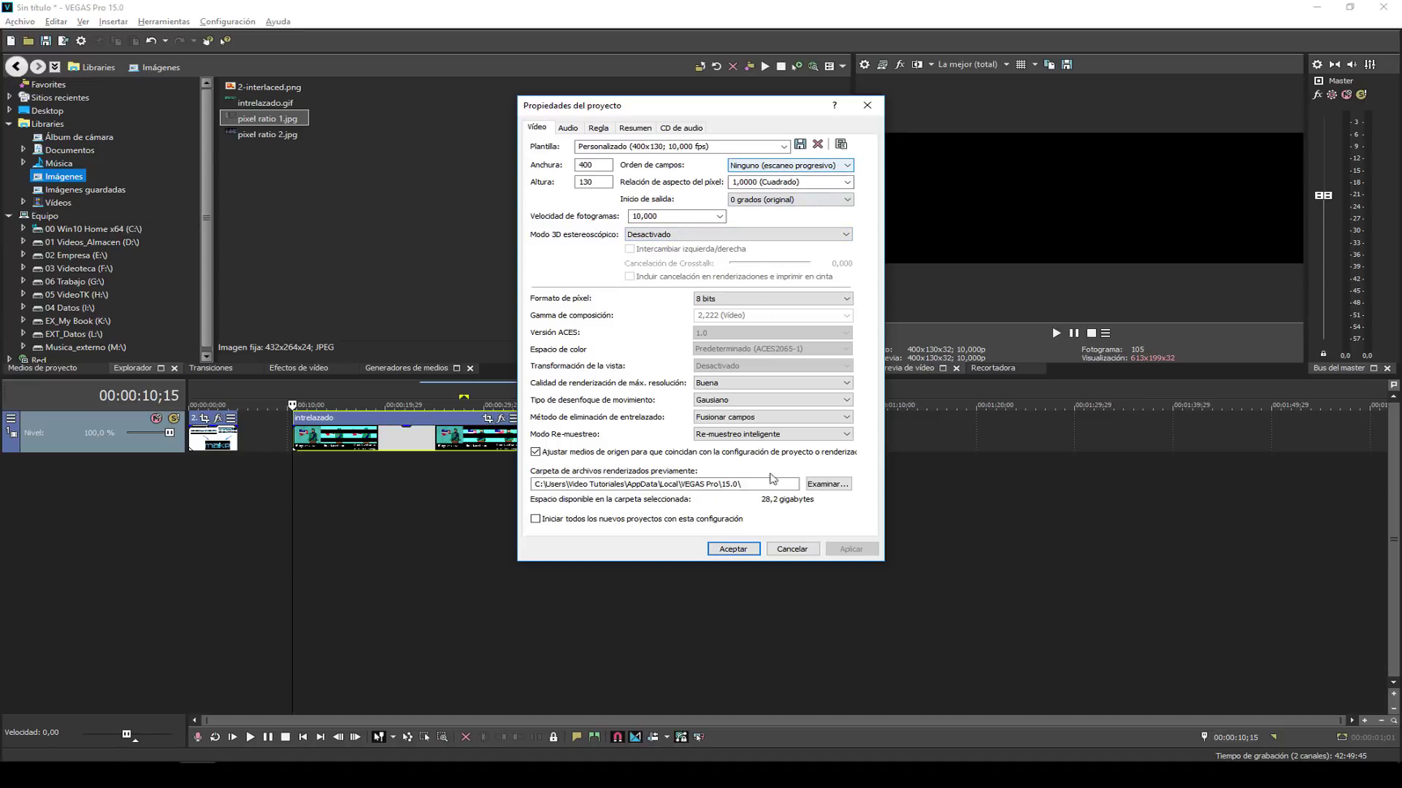
click(733, 549)
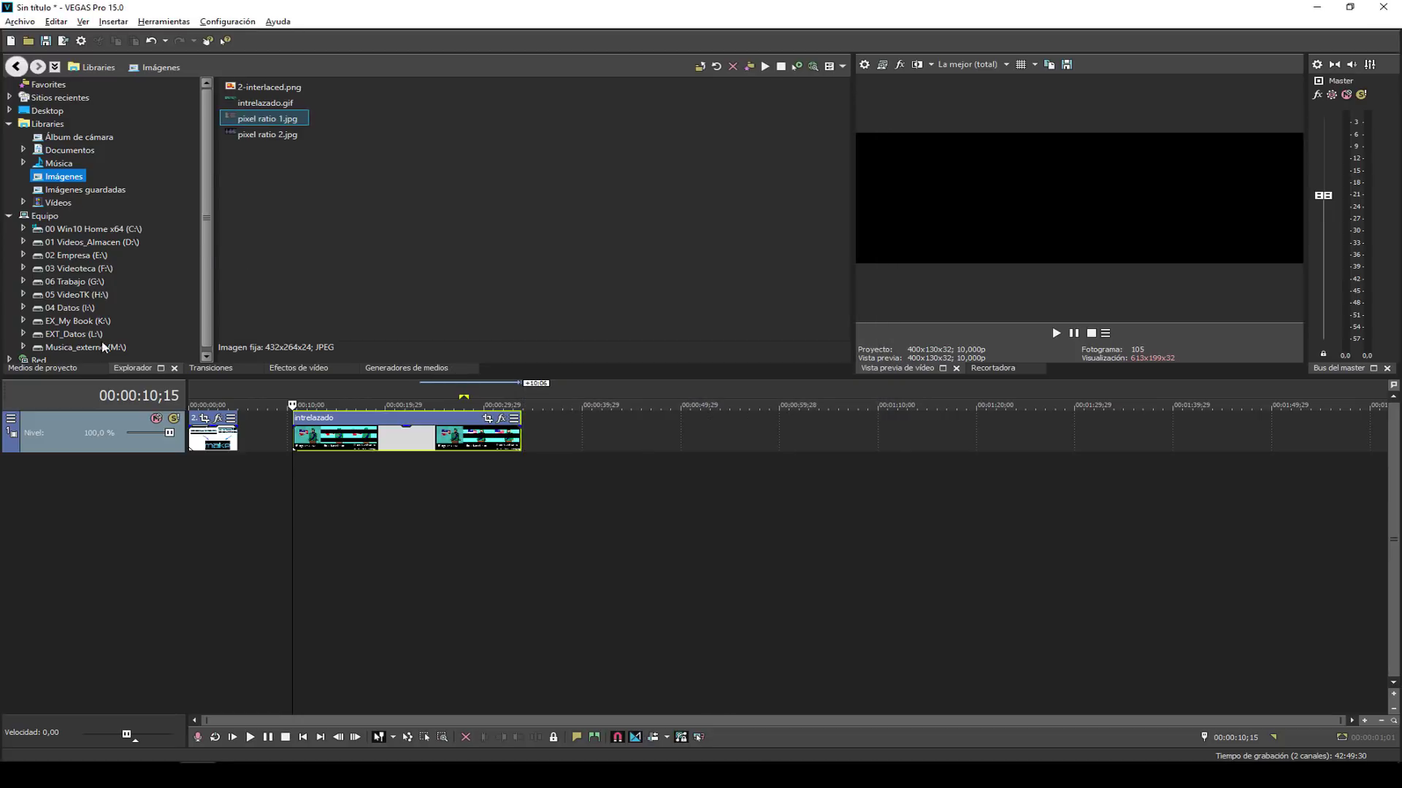
Import Paco de Lucia - Entre dos tierras.VOB from the vob folder in File Explorer into the project media and select it.
click(57, 369)
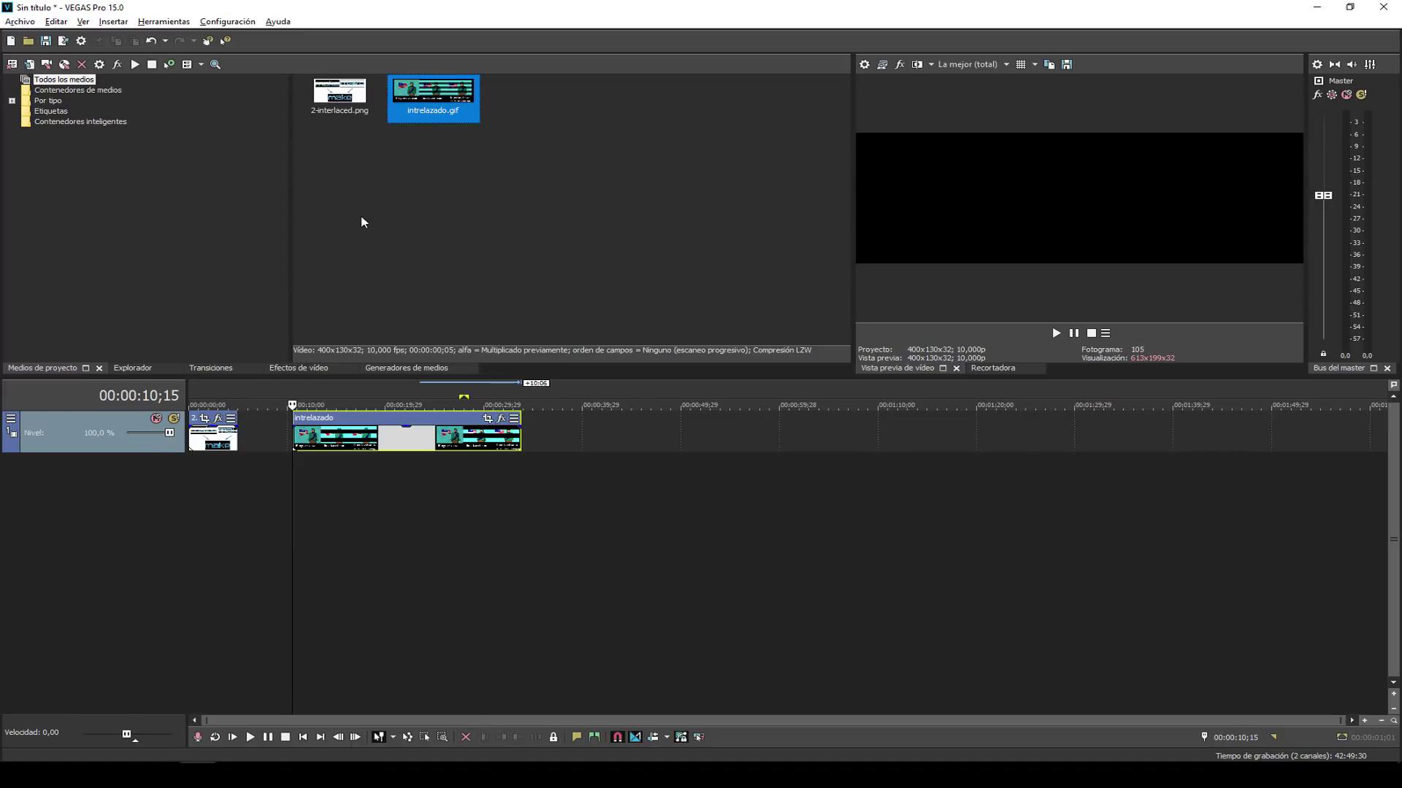
key(alt+Tab)
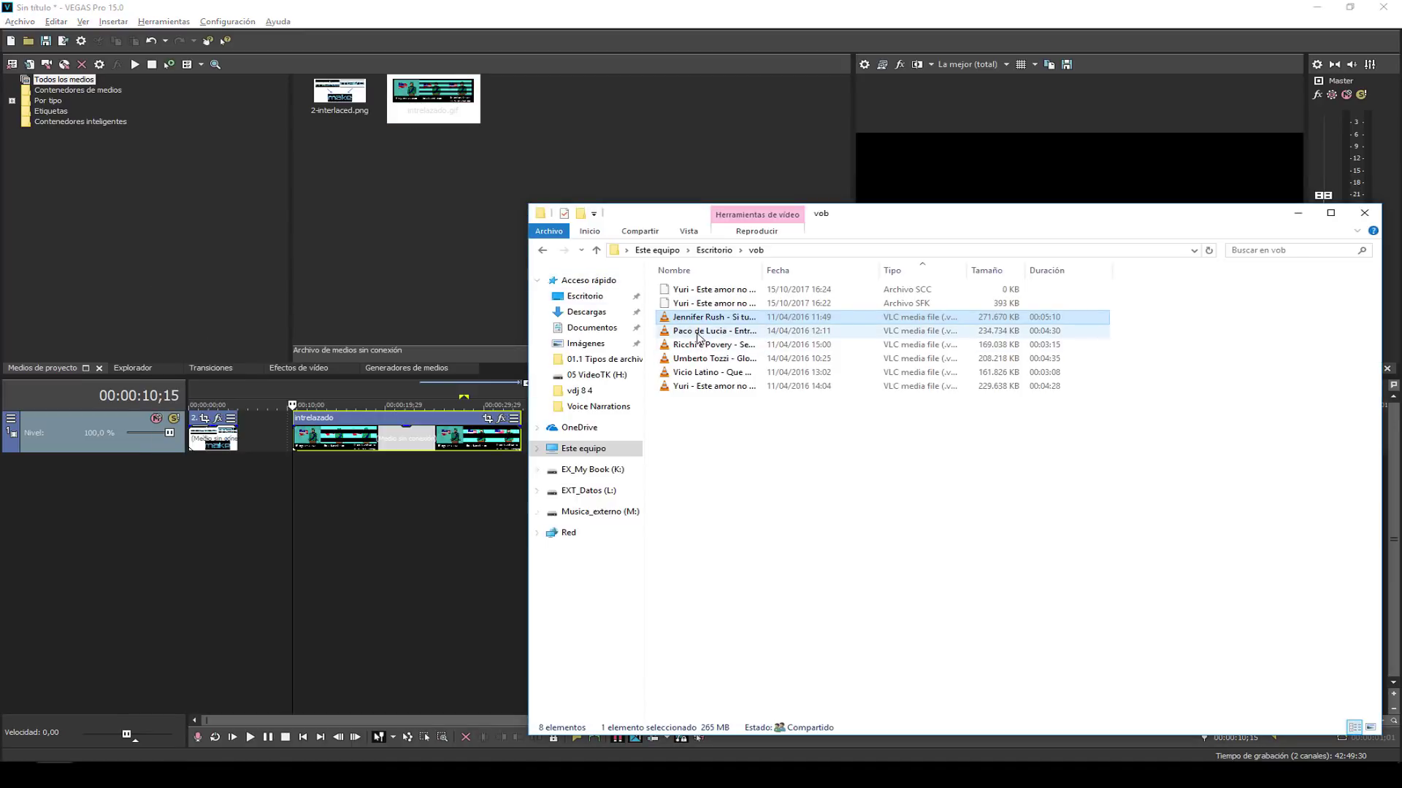
click(697, 333)
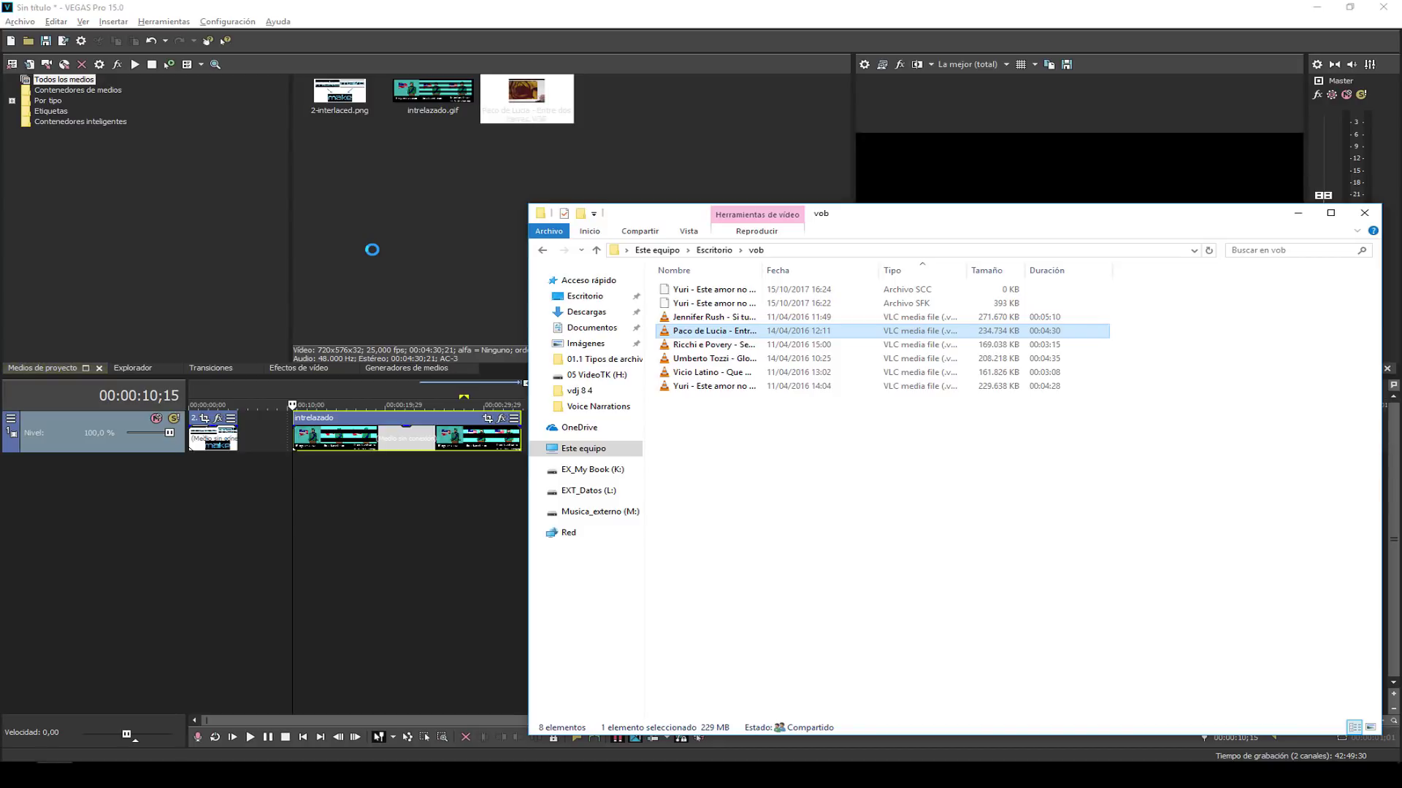
click(539, 134)
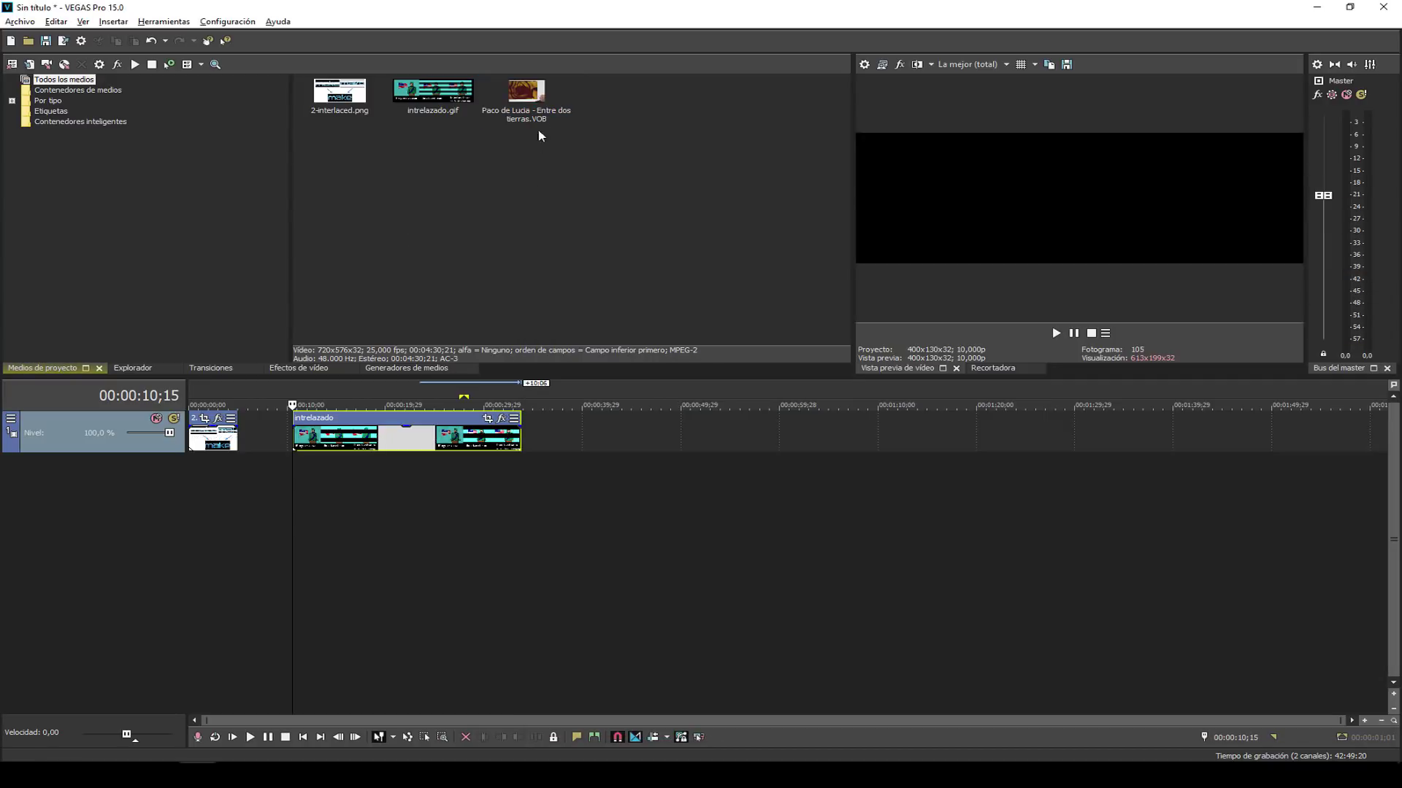
click(527, 95)
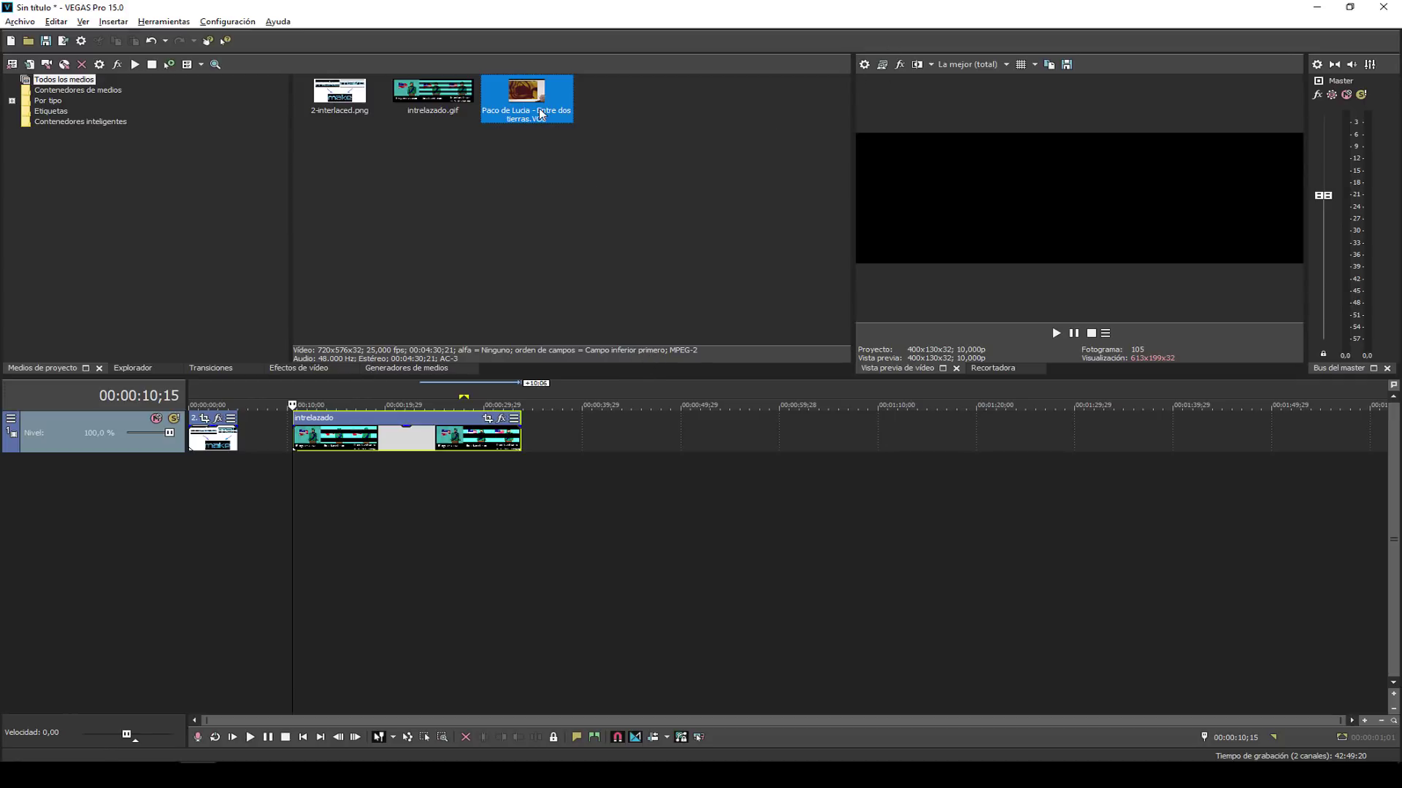
Try setting the project's field order to Campo inferior primero in the project properties.
click(865, 65)
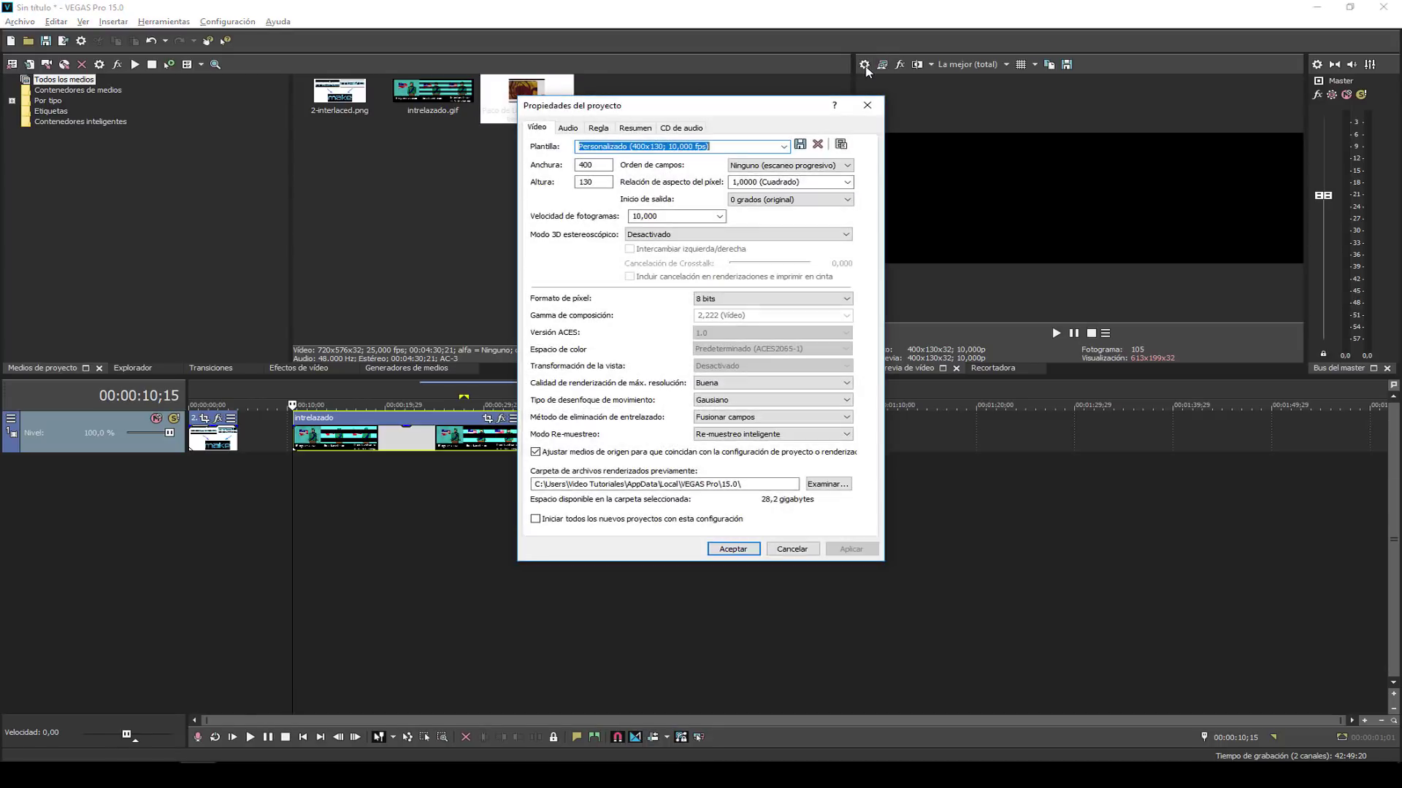
drag(746, 115, 891, 188)
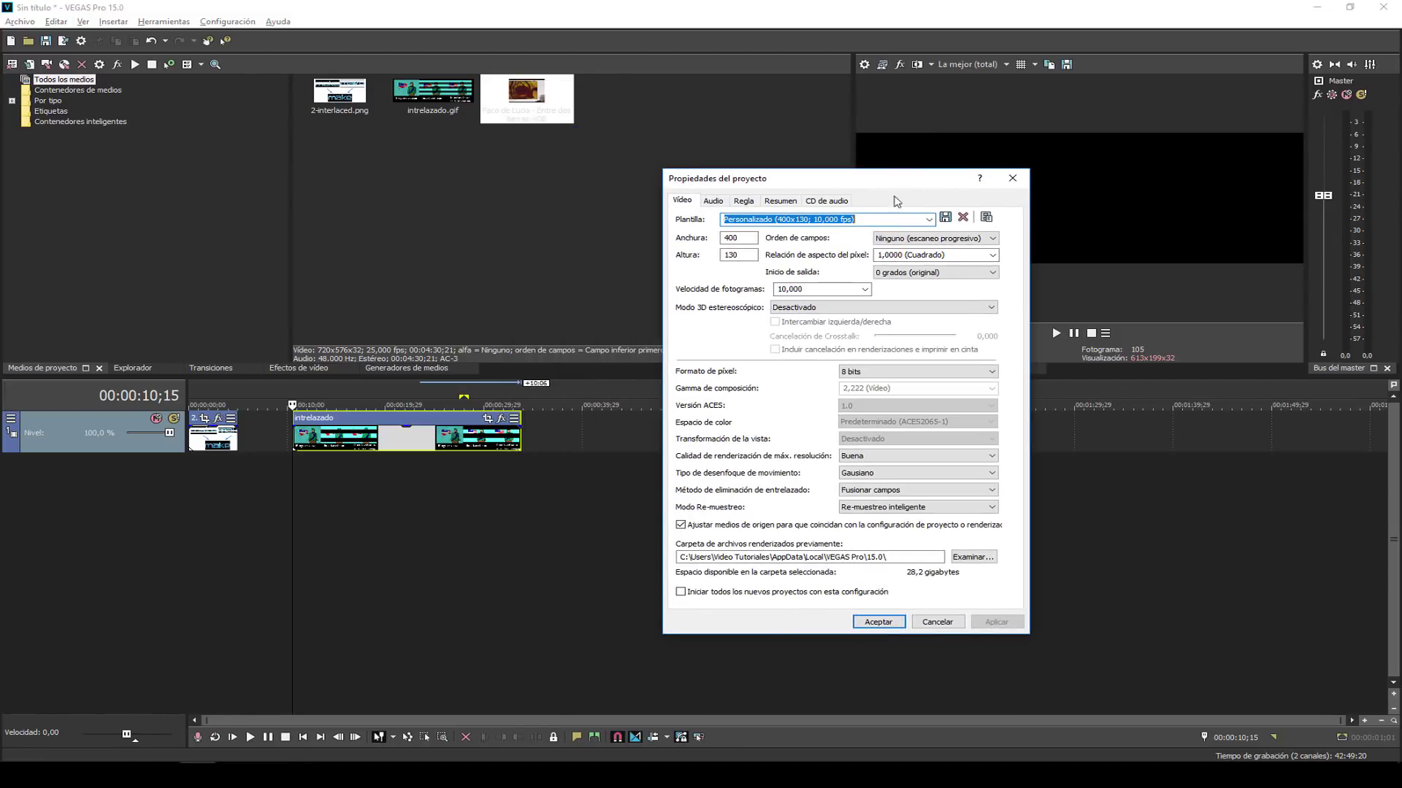
click(934, 238)
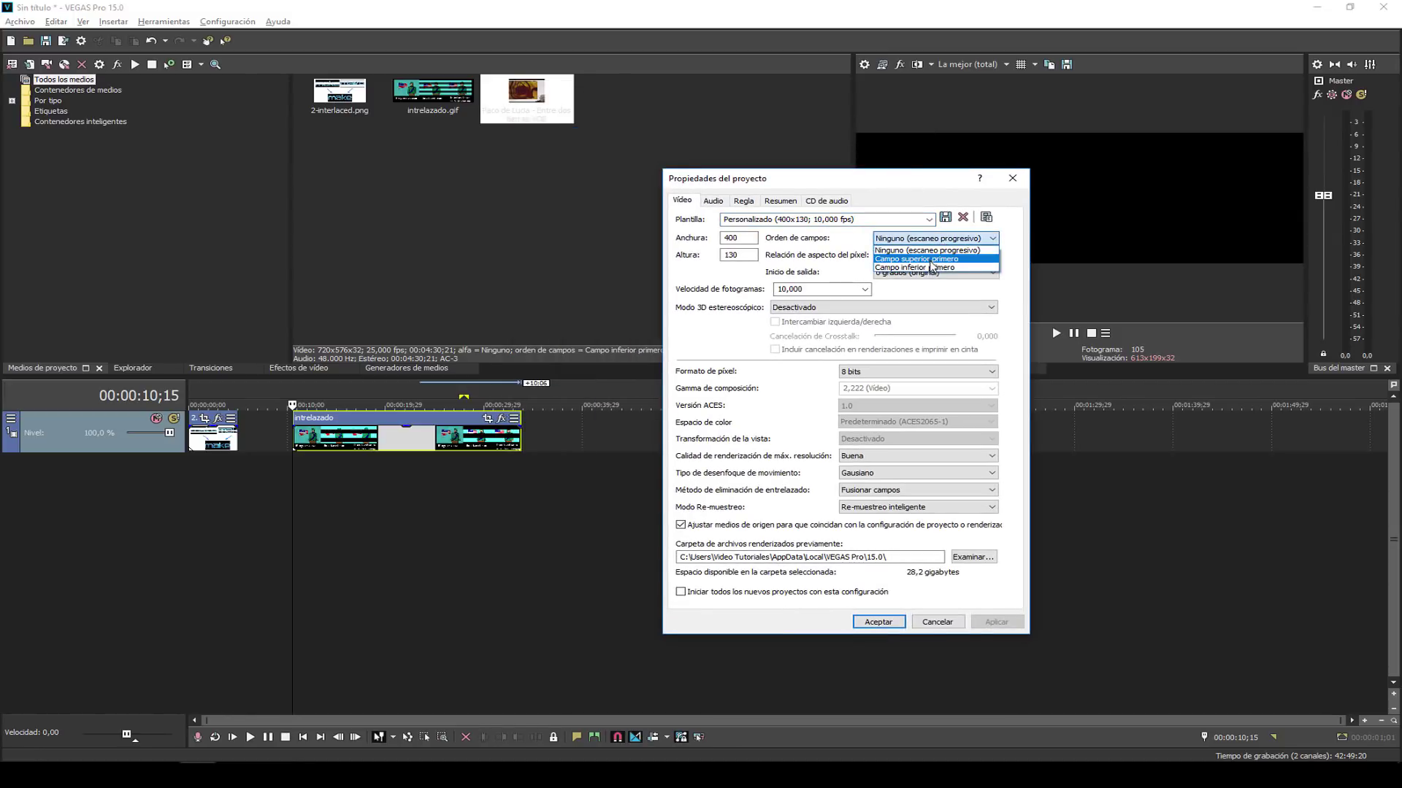
click(932, 269)
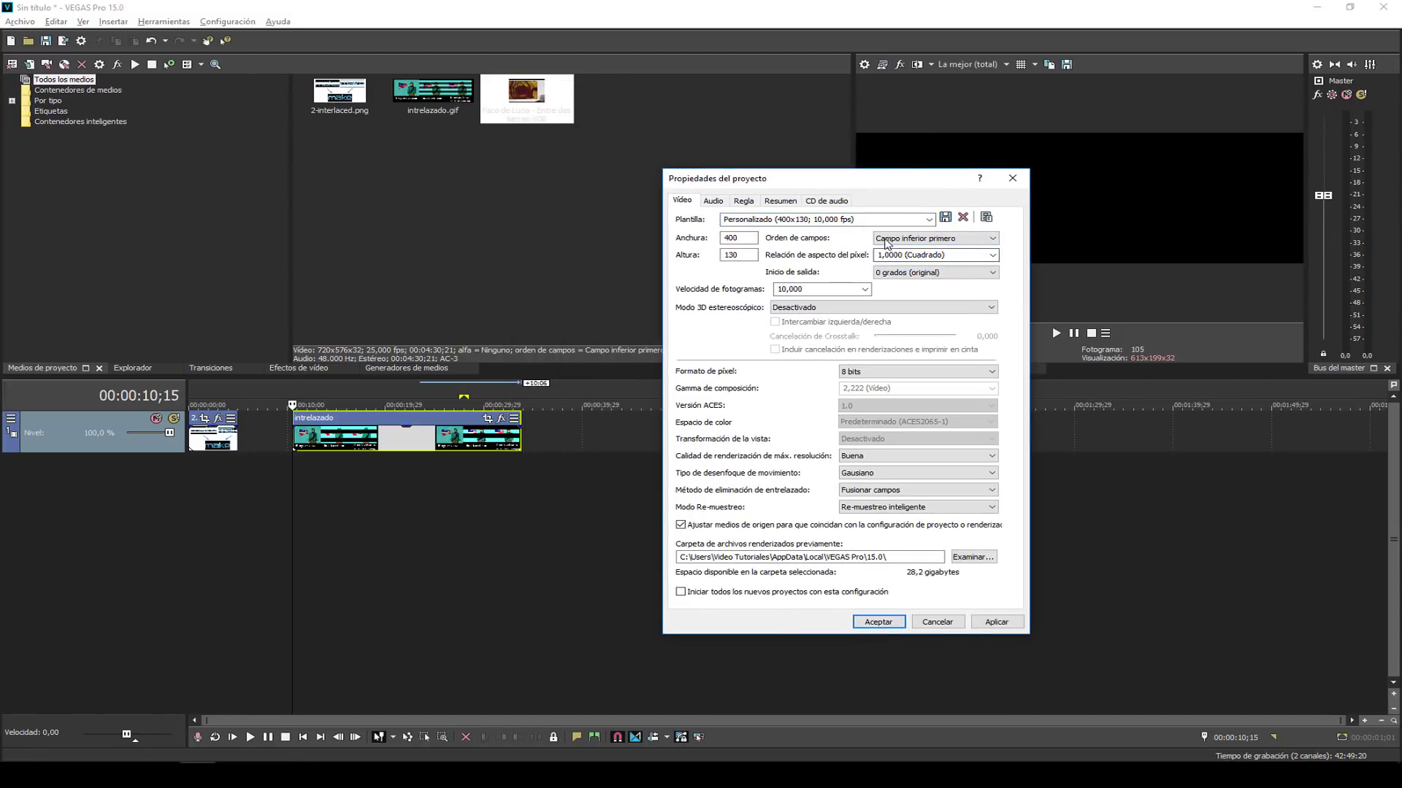
drag(825, 187, 889, 184)
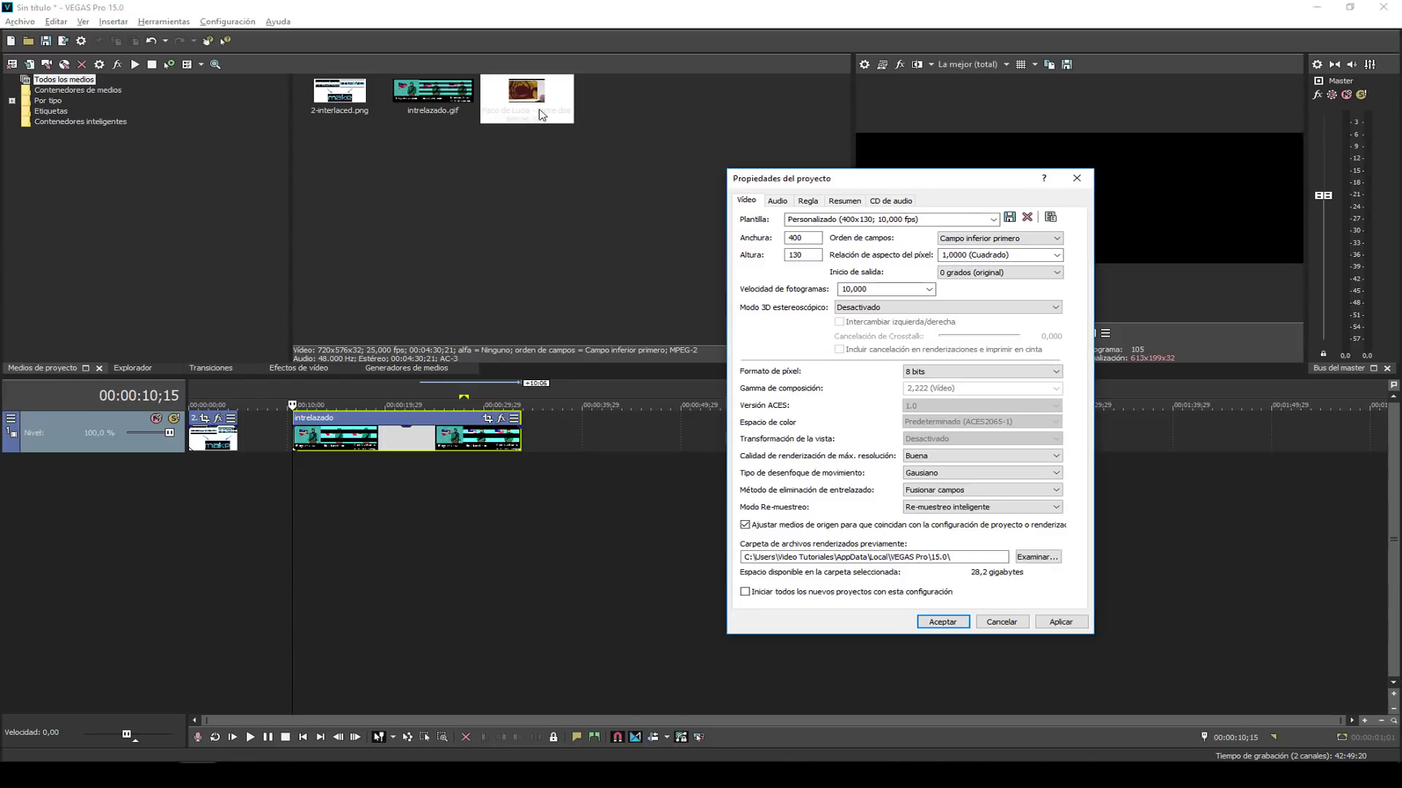
drag(823, 185, 801, 165)
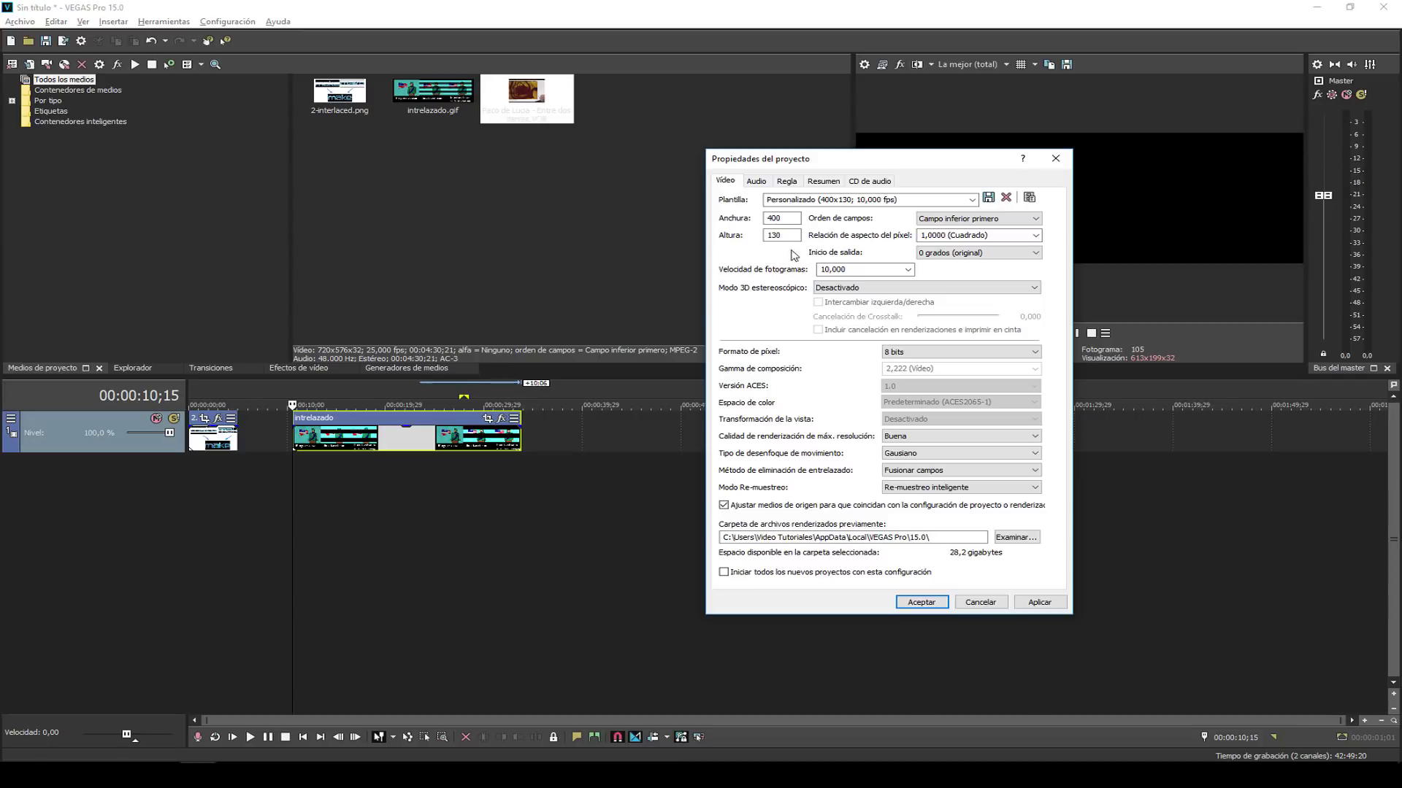
Enter a project frame size of 720 x 576 and a frame rate of 25,000 (PAL).
double_click(779, 218)
text(7)
text(20x)
text(576)
click(908, 270)
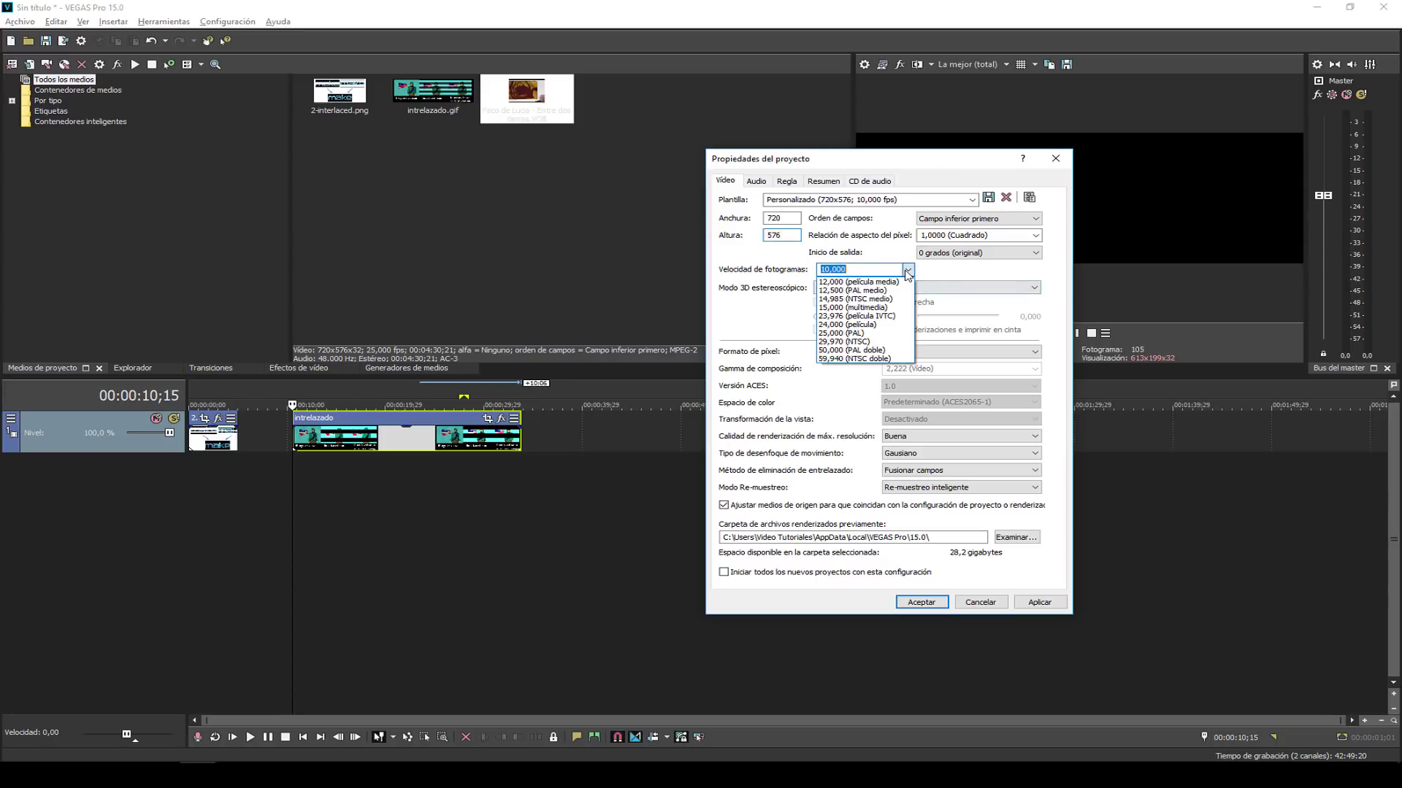
click(867, 333)
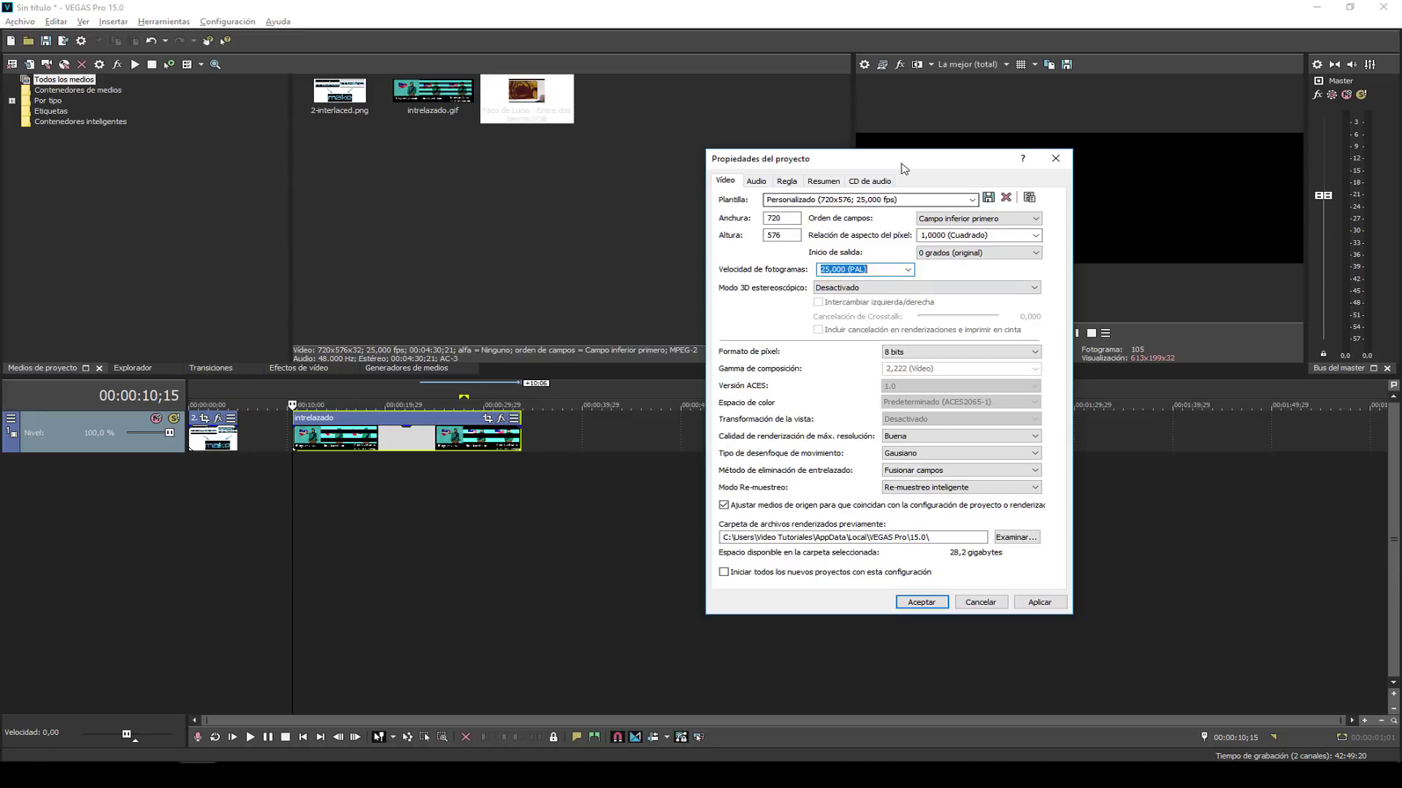
Try Ninguno as the project's deinterlace method, then return it to Fusionar campos.
drag(901, 169, 773, 257)
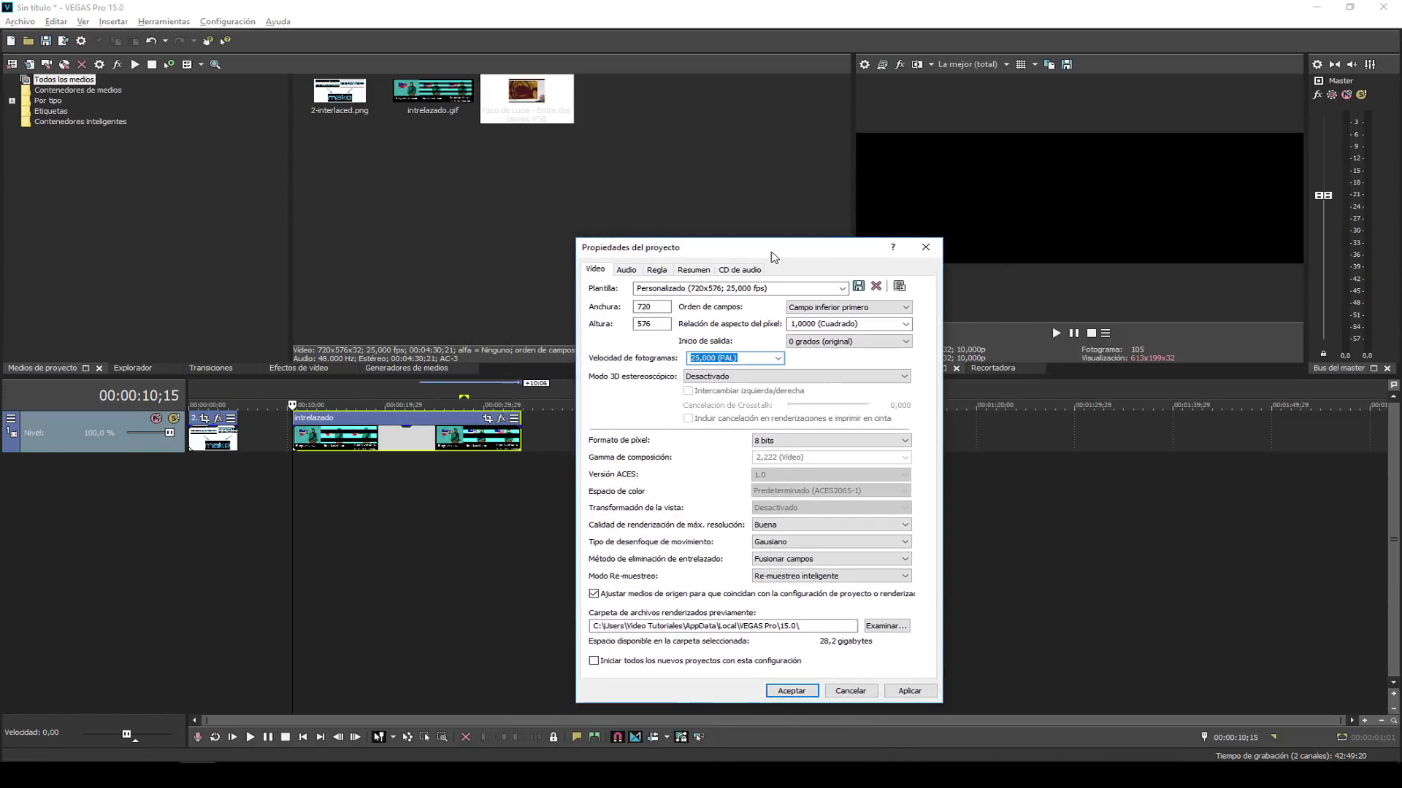
click(788, 558)
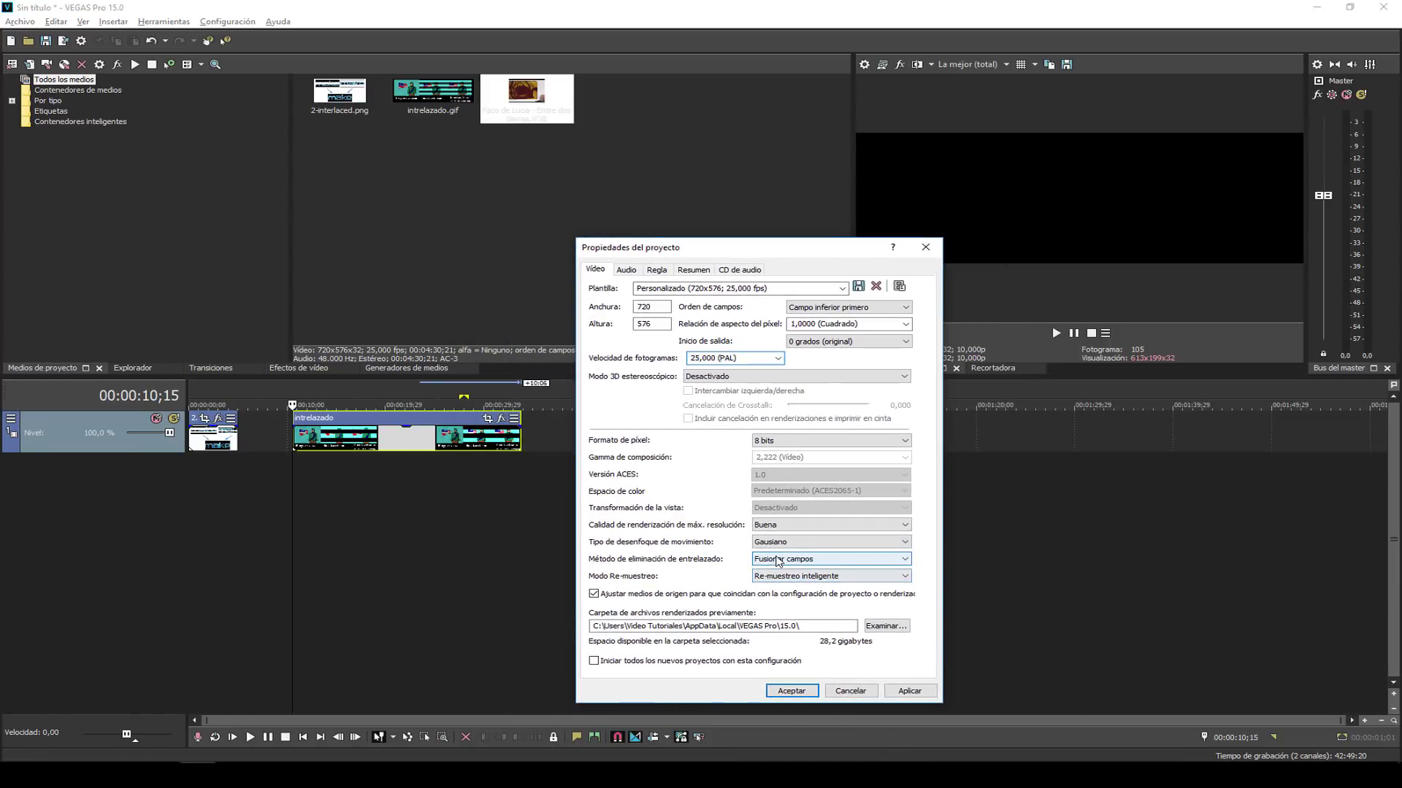
click(781, 571)
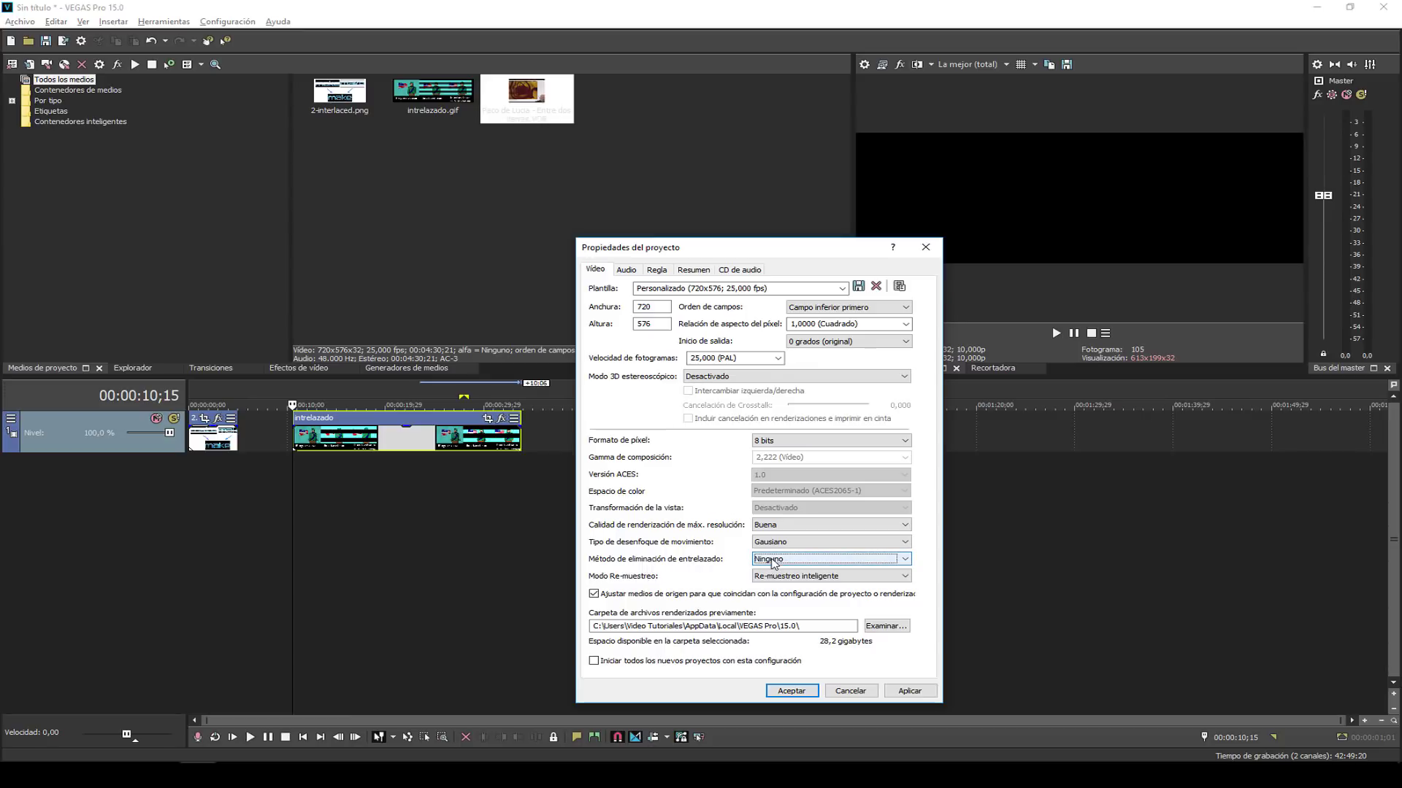
click(773, 563)
click(774, 580)
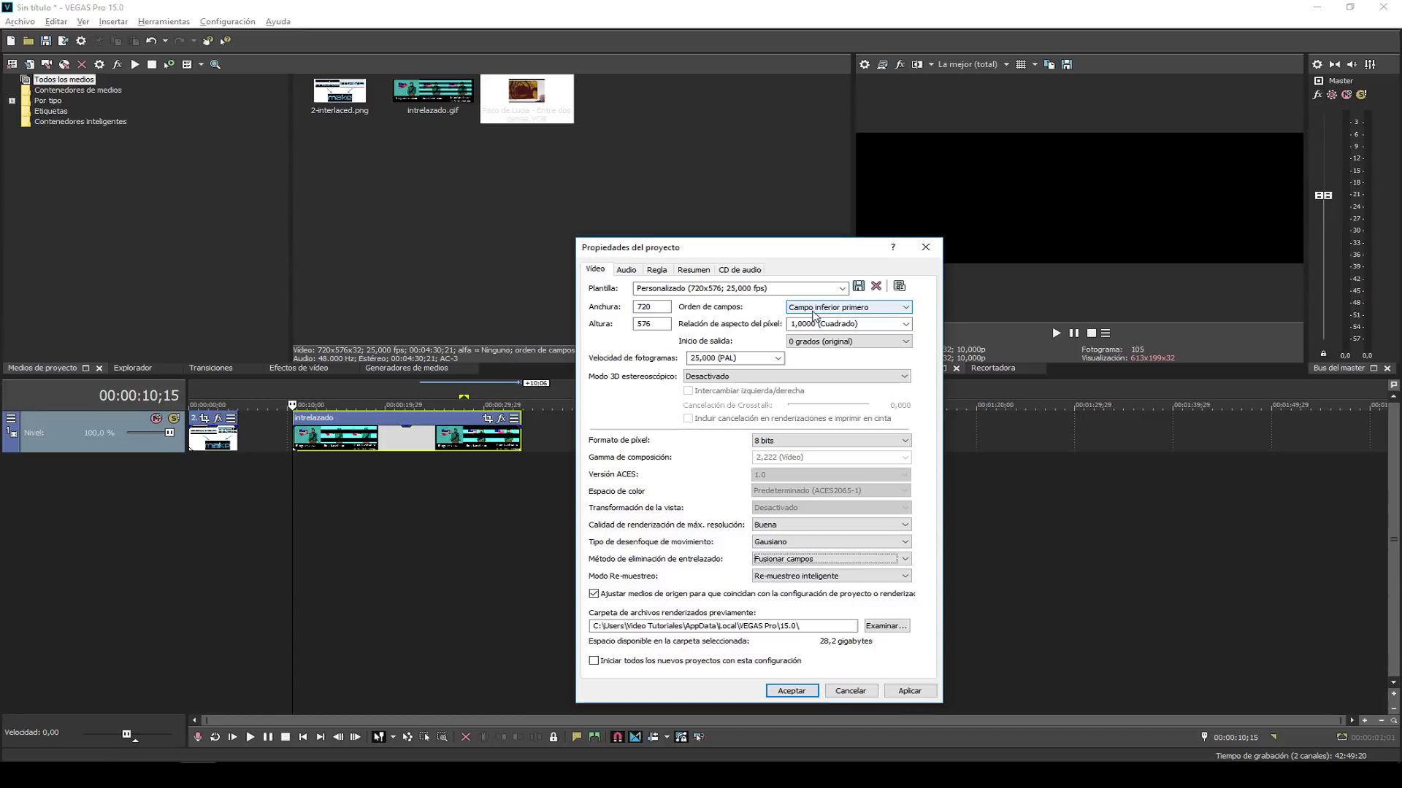
Reselect Campo inferior primero as the field order and close the project properties without applying the changes.
click(813, 314)
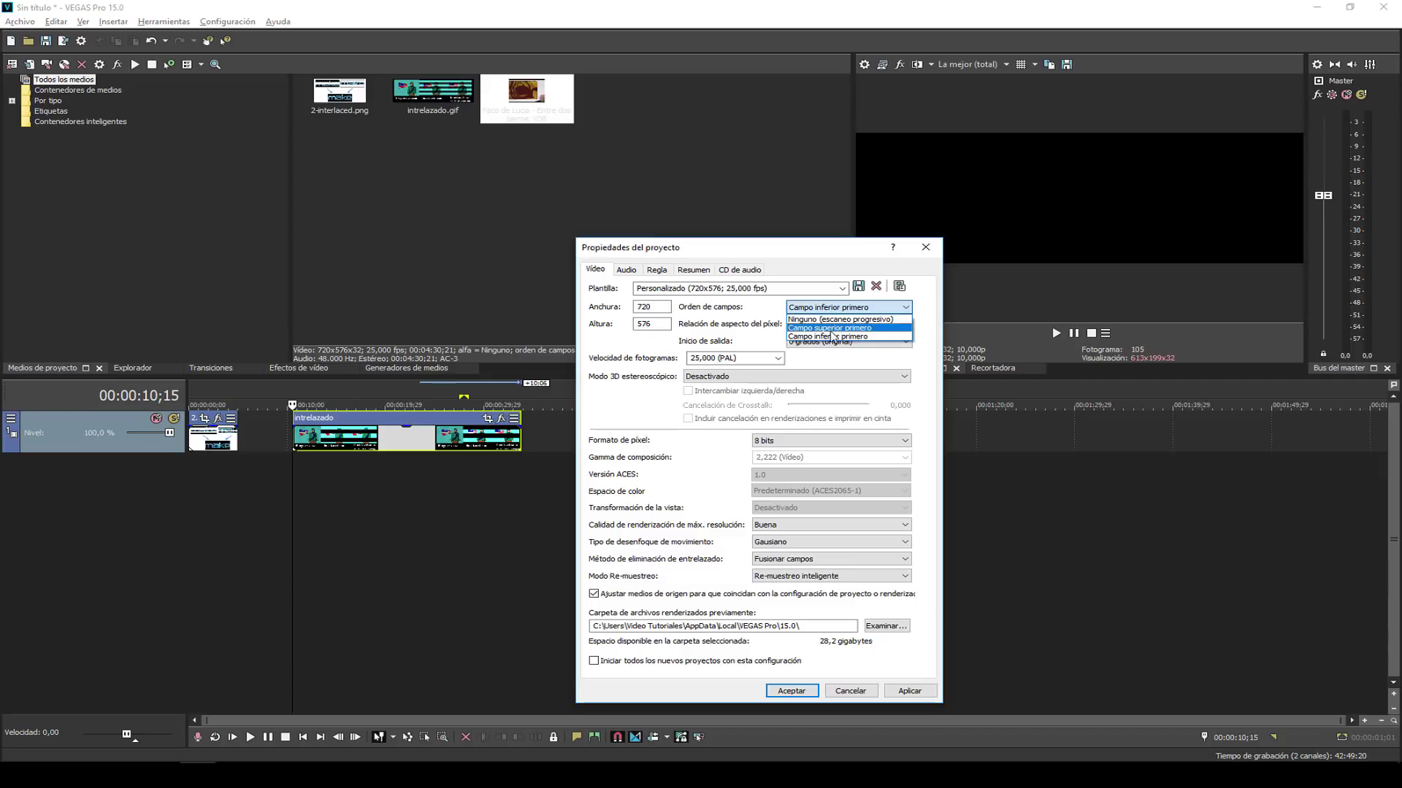
click(832, 337)
drag(880, 248, 714, 249)
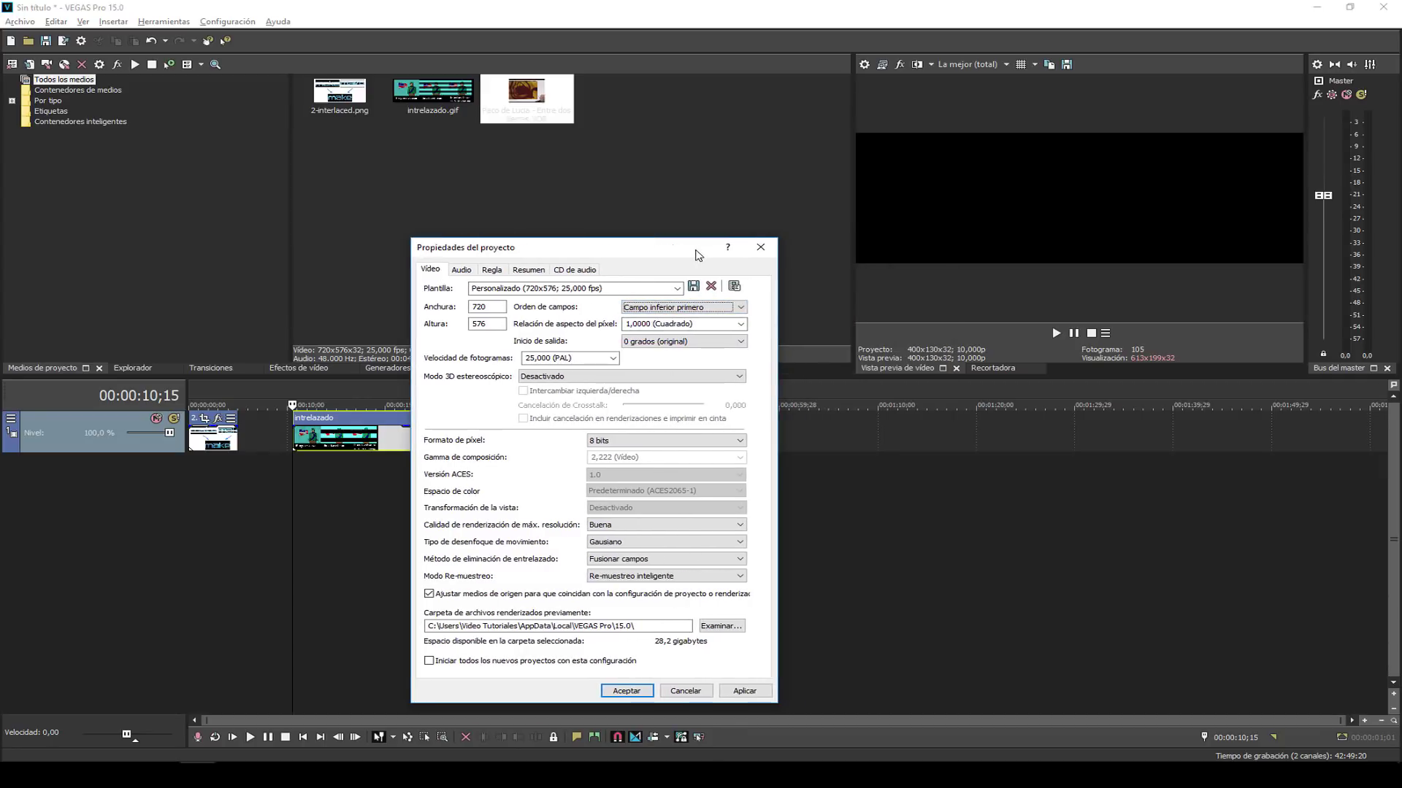
click(768, 254)
Delete the intrelazado clip and place the Paco de Lucia - Entre dos tierras video at the start of the timeline.
drag(420, 432, 539, 387)
click(450, 437)
key(Delete)
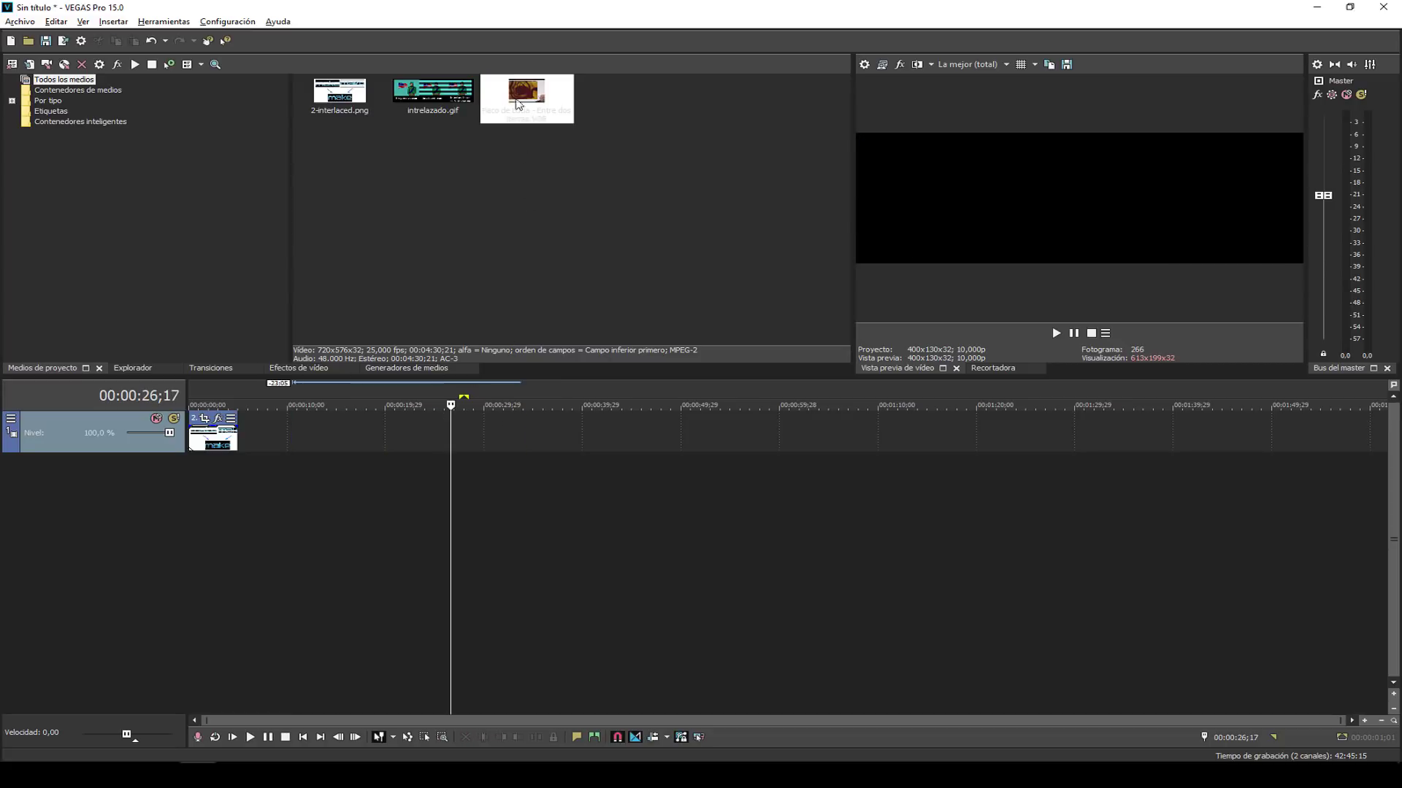
drag(520, 103, 195, 436)
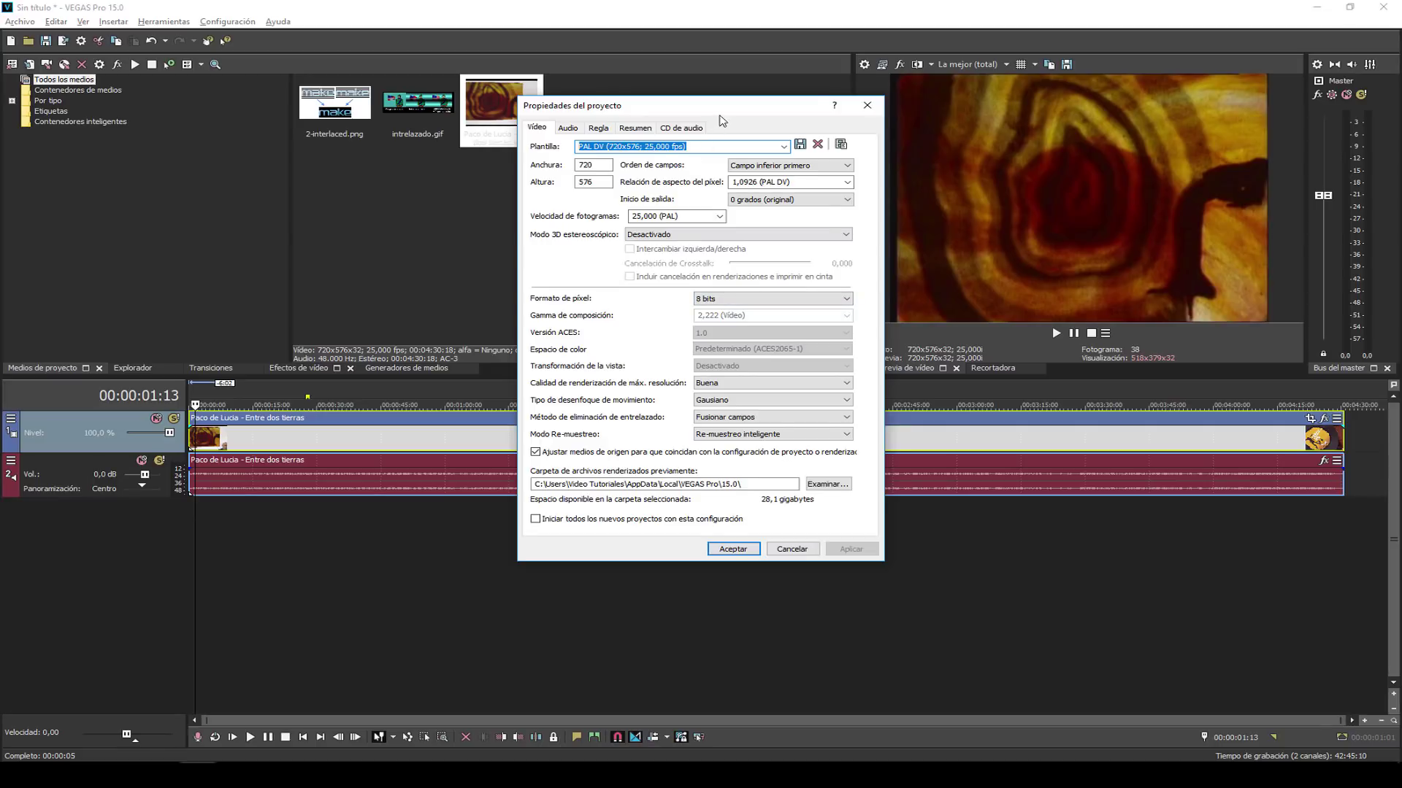
Set the project's deinterlace method to Ninguno and apply the change.
drag(718, 115, 736, 210)
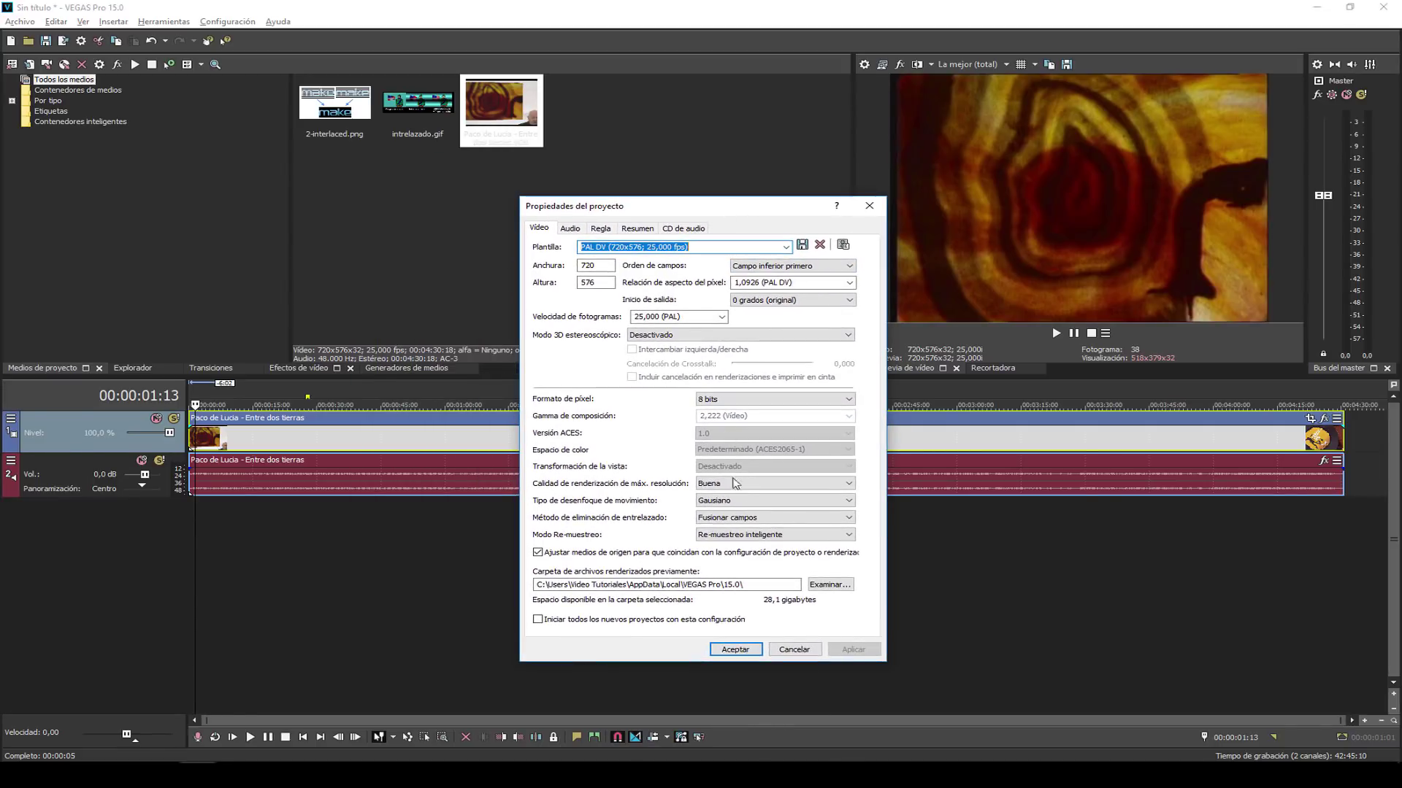
click(726, 521)
click(723, 530)
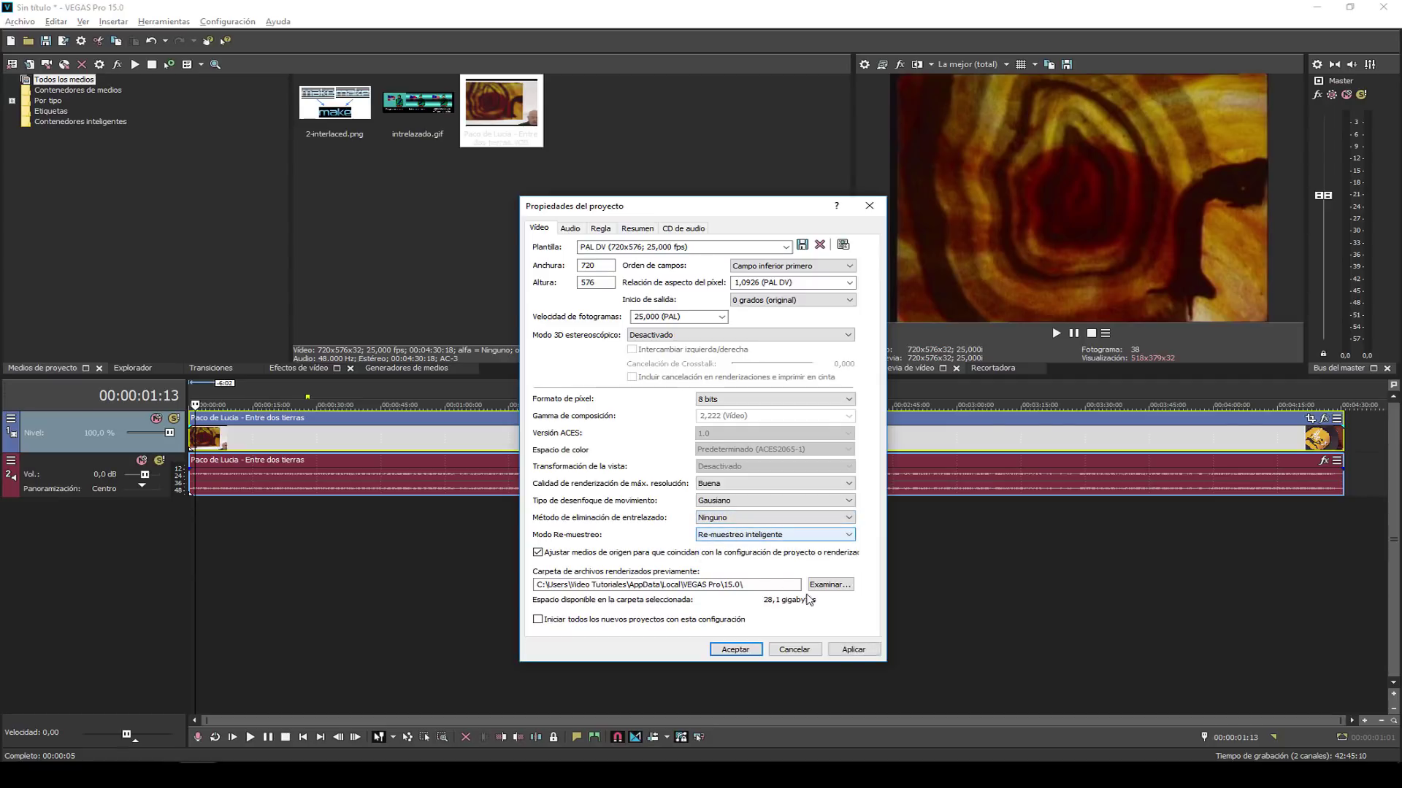
click(847, 650)
click(723, 519)
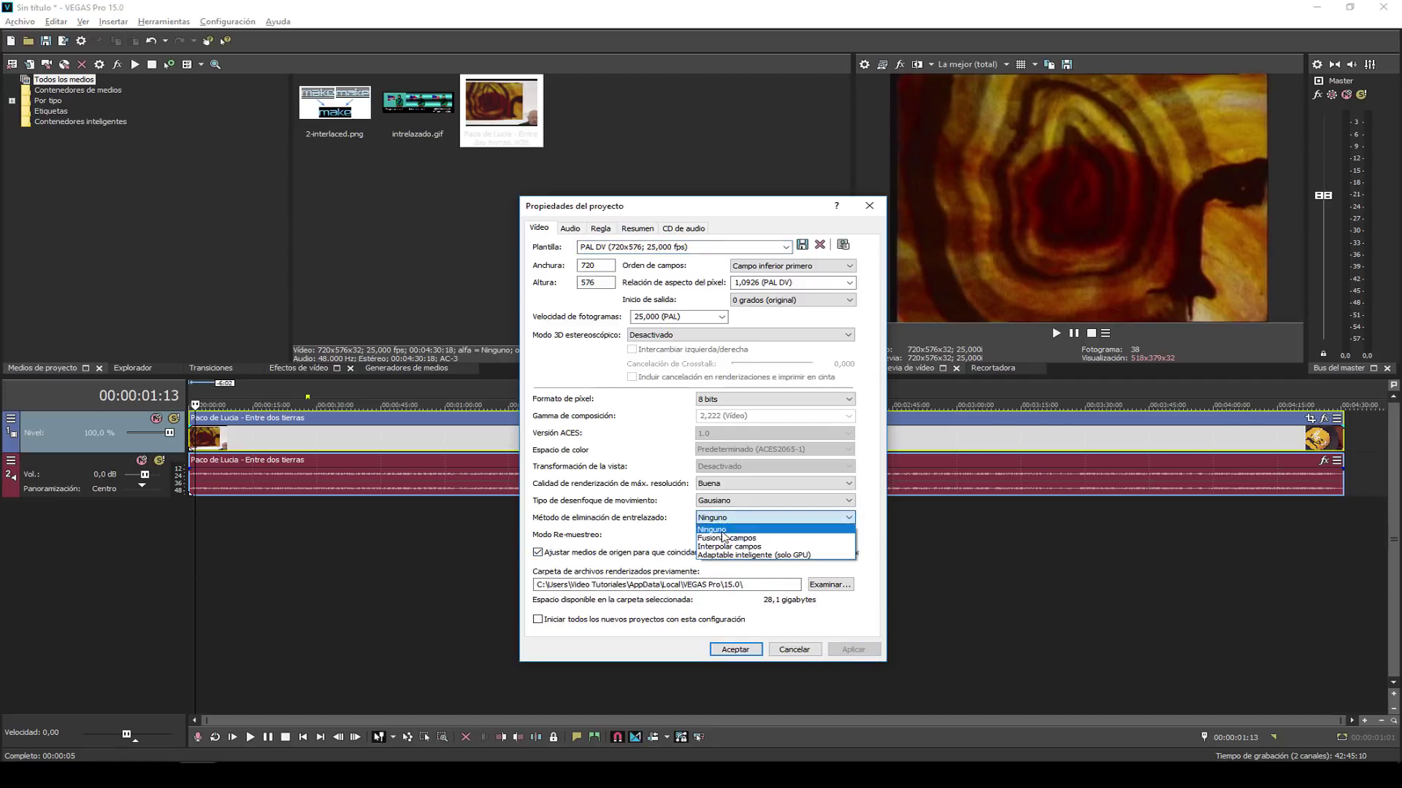
click(719, 530)
click(851, 650)
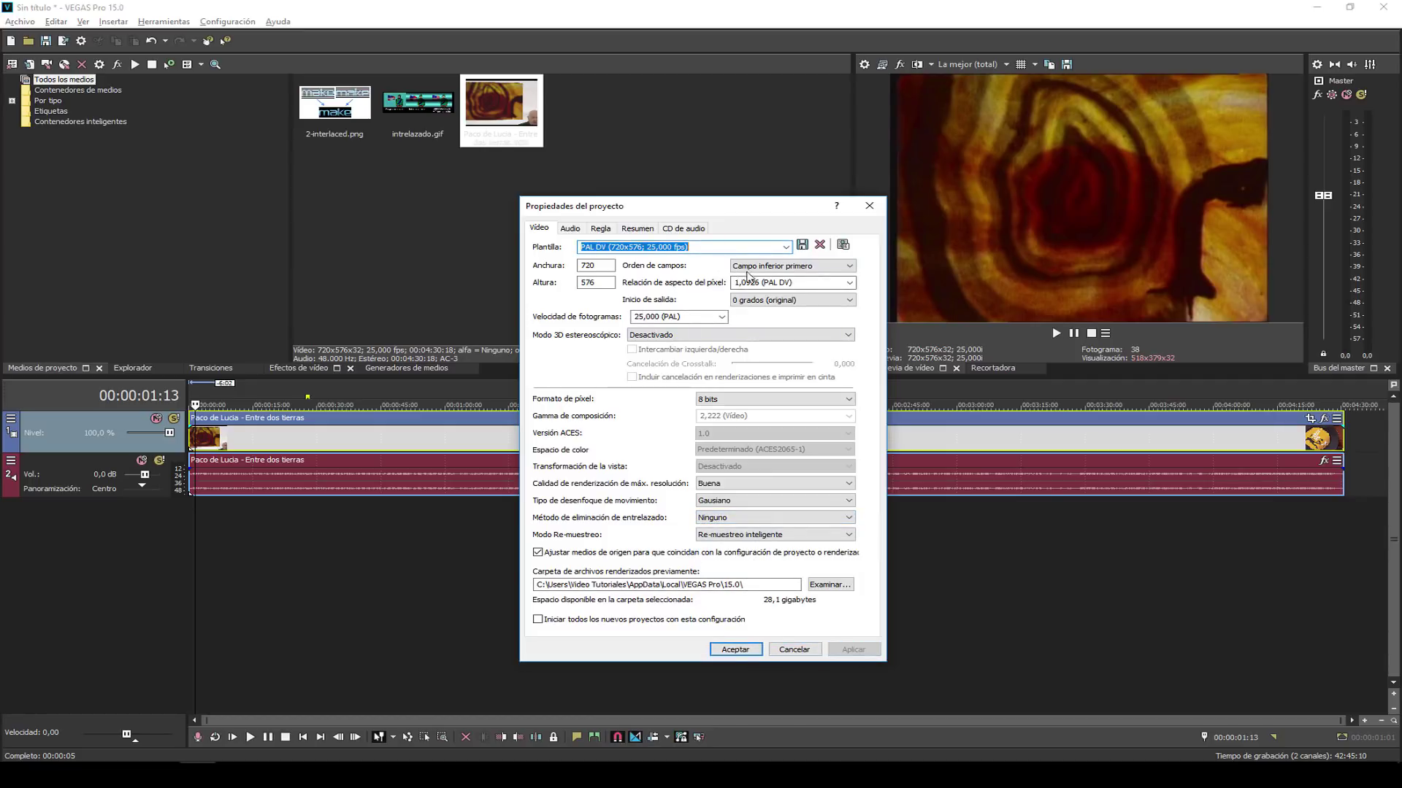
Examine the pixel aspect ratio options in the project properties and close the dialog without changing them.
drag(699, 217, 746, 218)
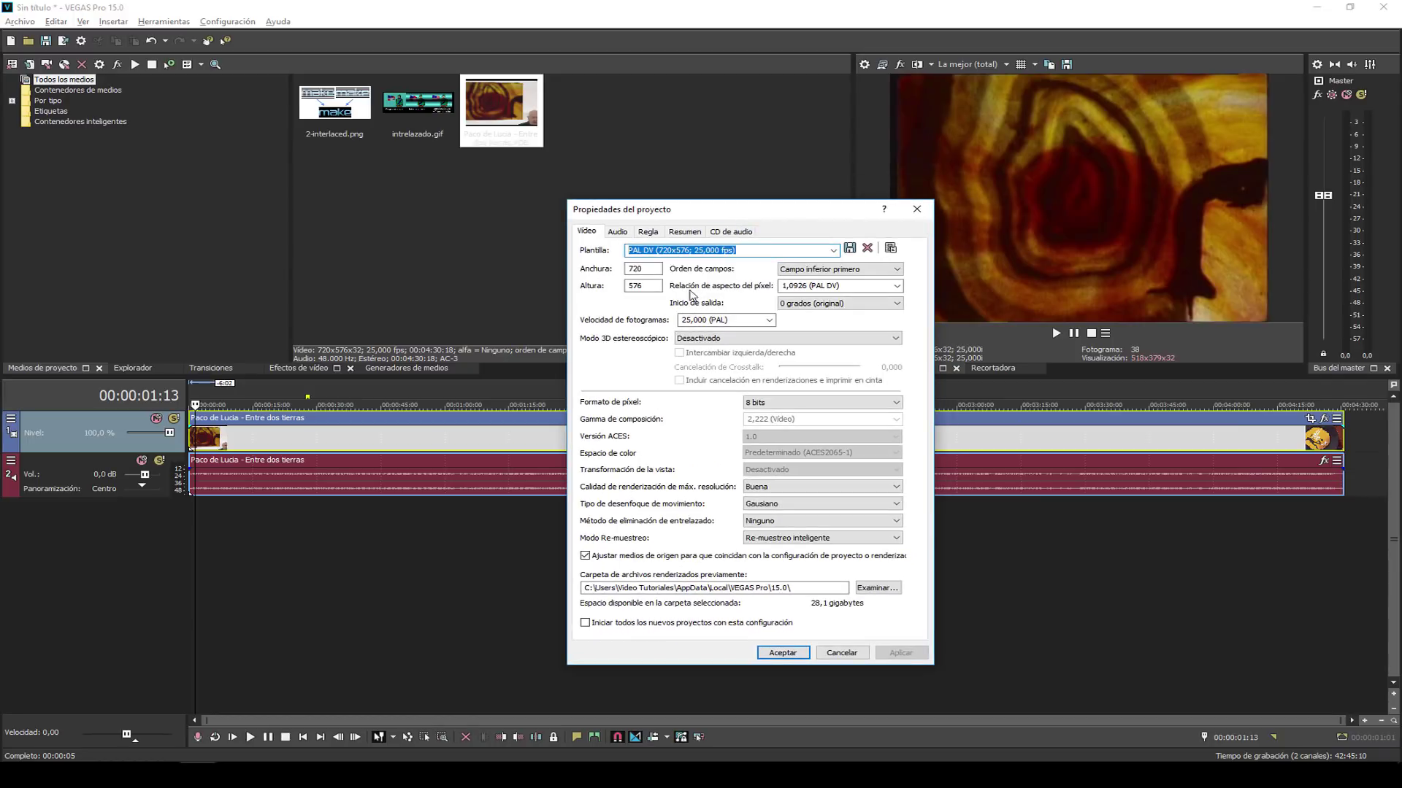
click(823, 286)
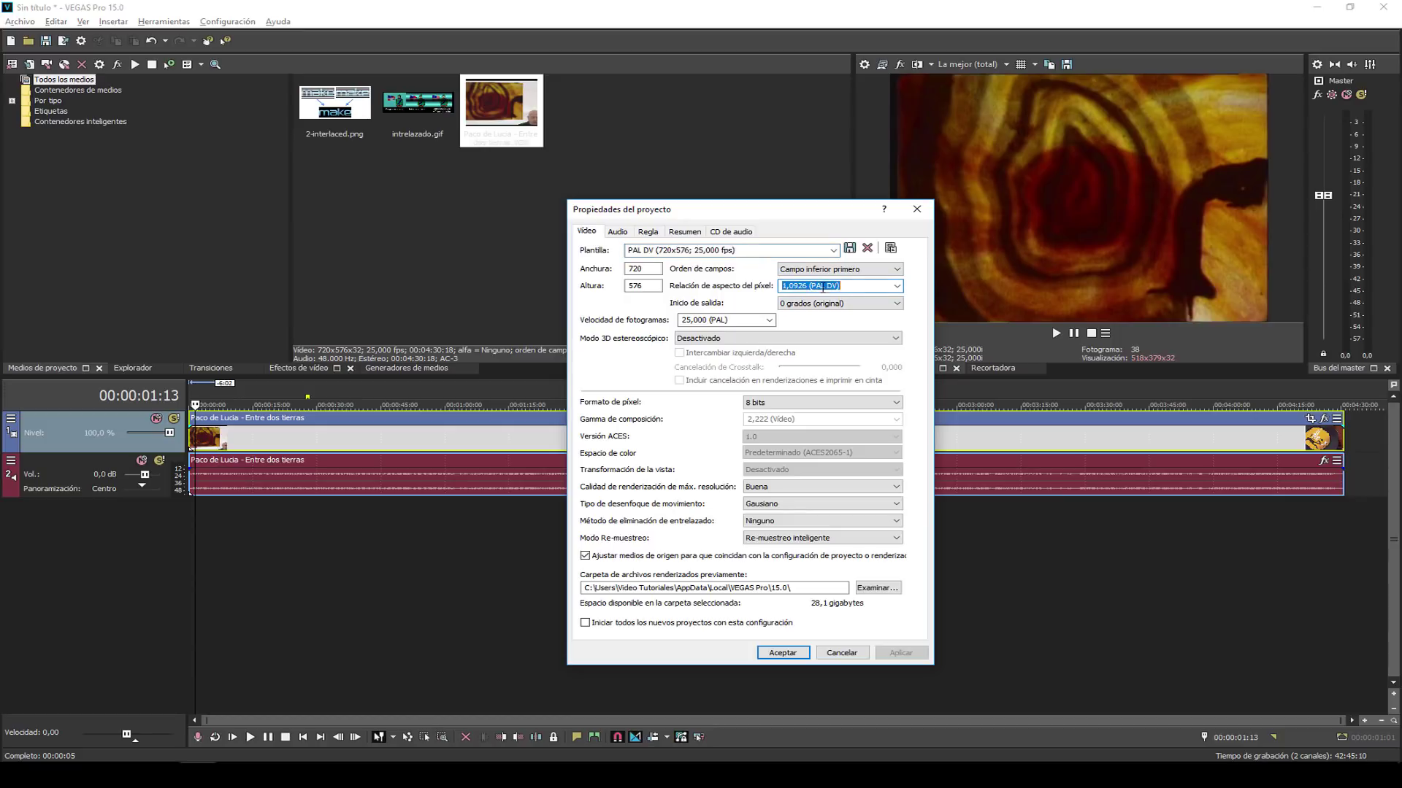
click(785, 286)
click(897, 287)
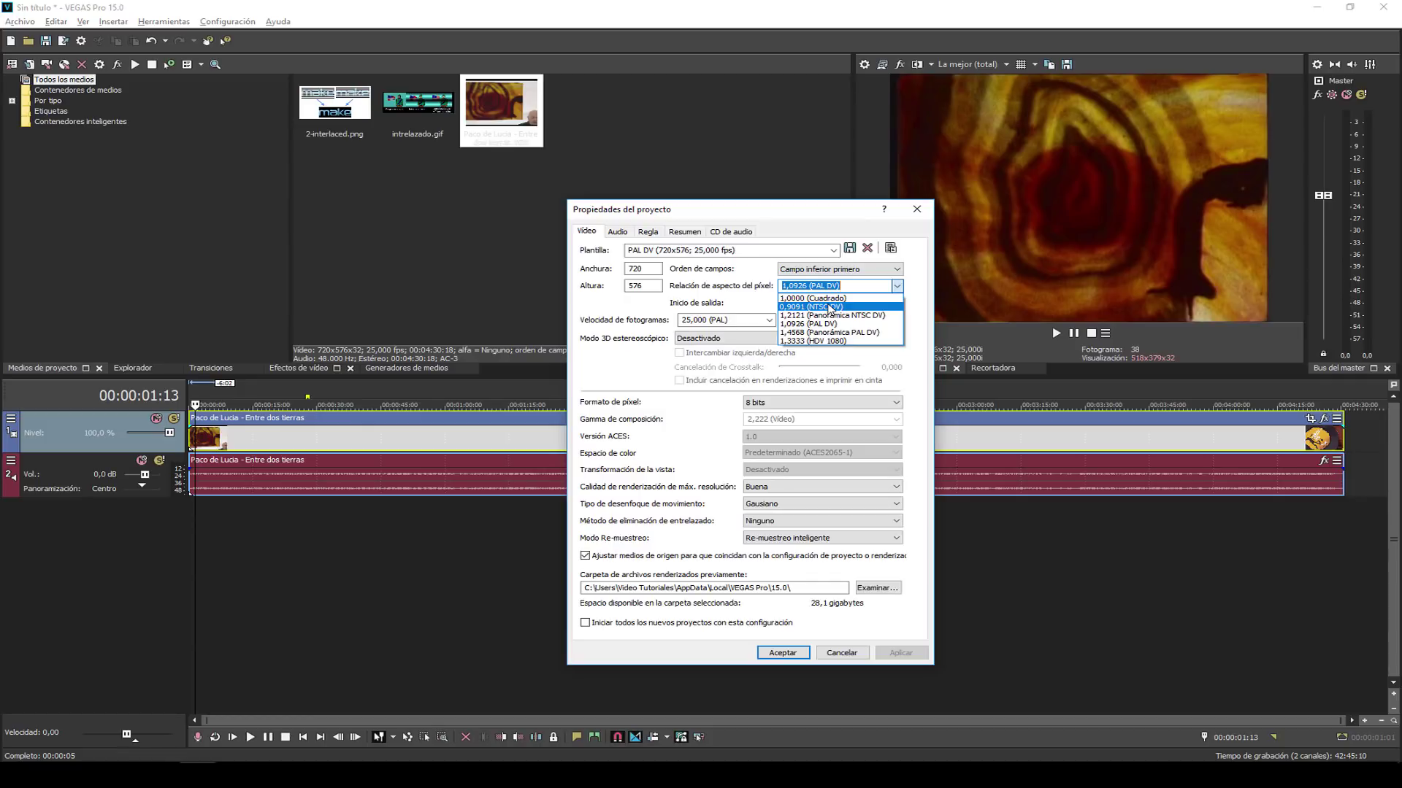
click(520, 189)
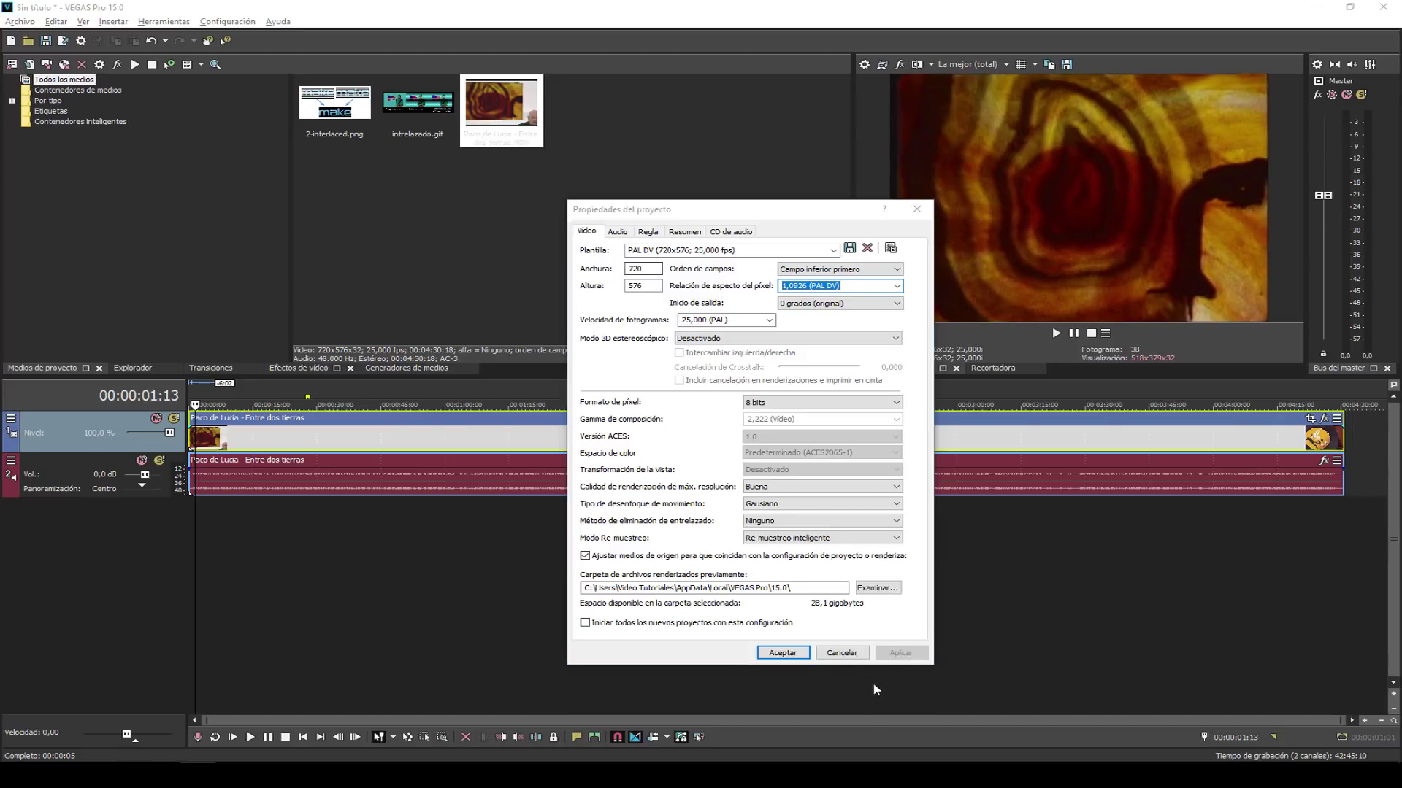
click(841, 653)
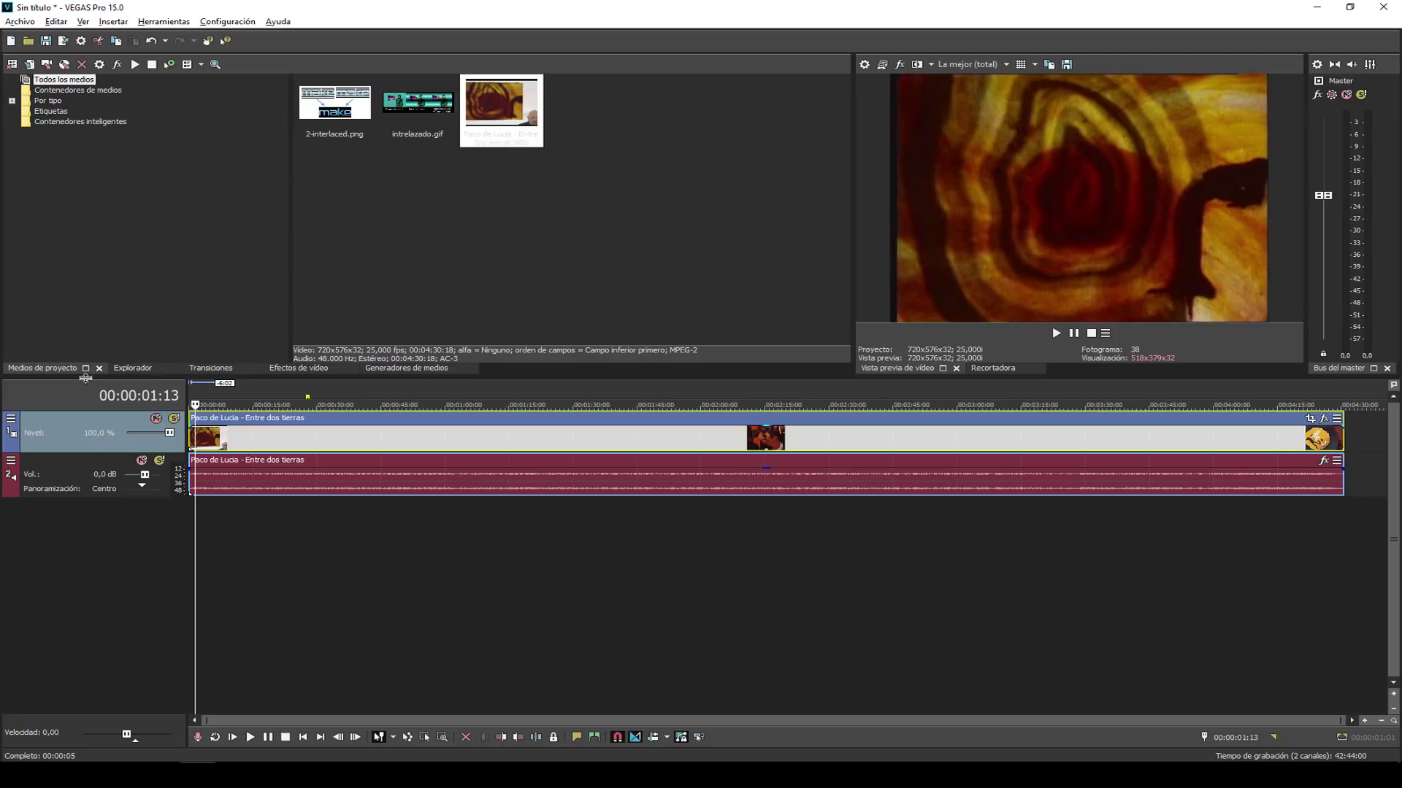
Place pixel ratio 1.jpg from the Imágenes library after the video clip and move the playhead onto it for preview.
click(133, 368)
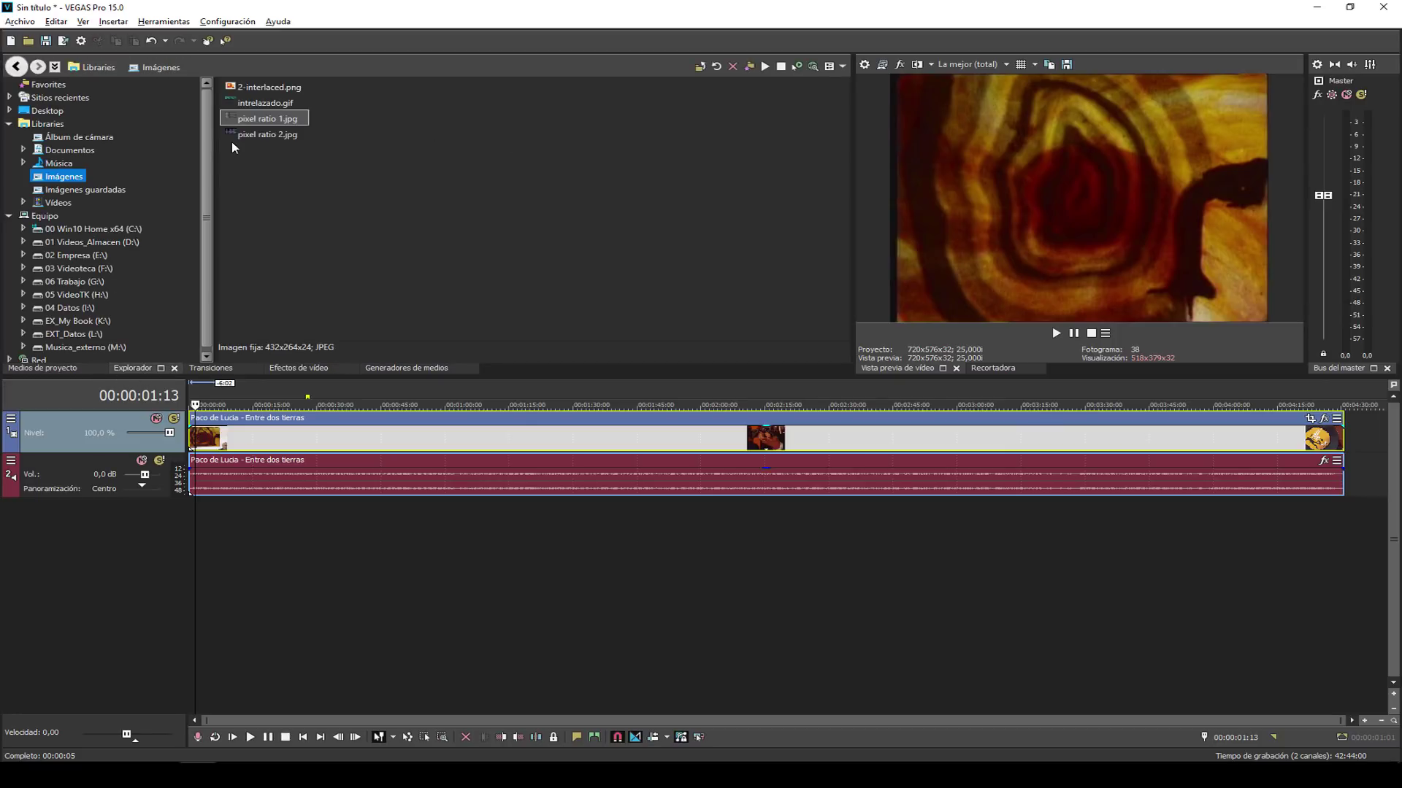
click(263, 118)
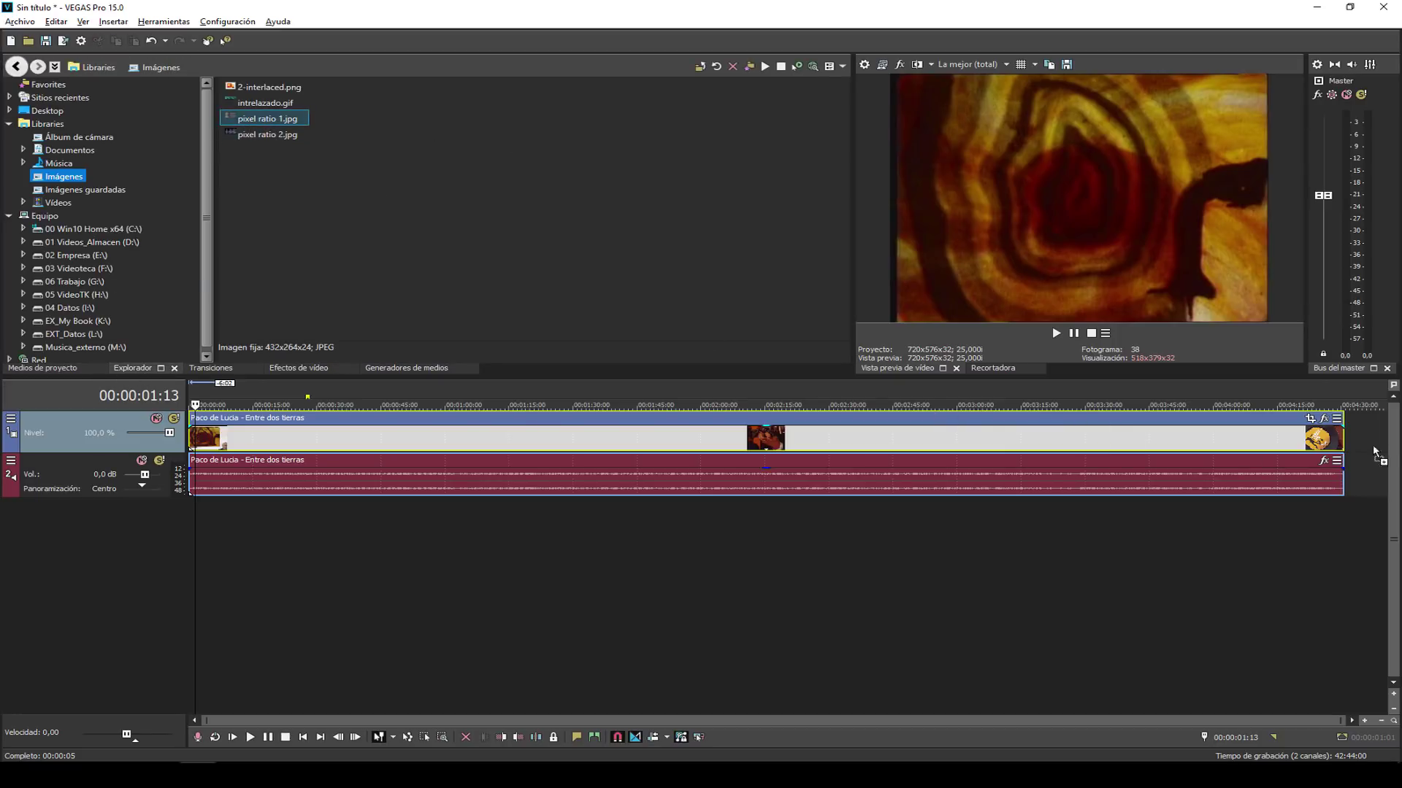
drag(1375, 452, 1355, 436)
click(1355, 400)
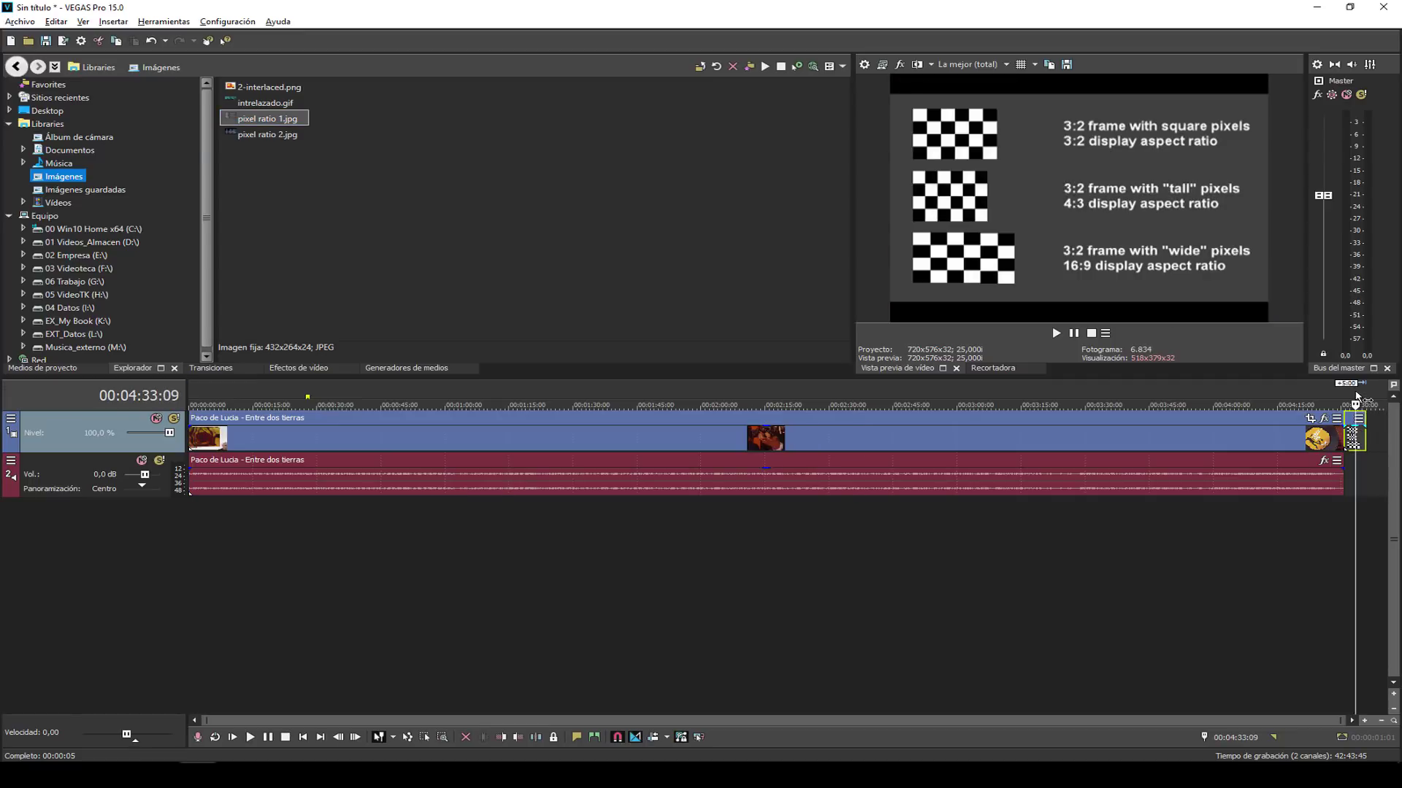
scroll(1054, 453, up, 6)
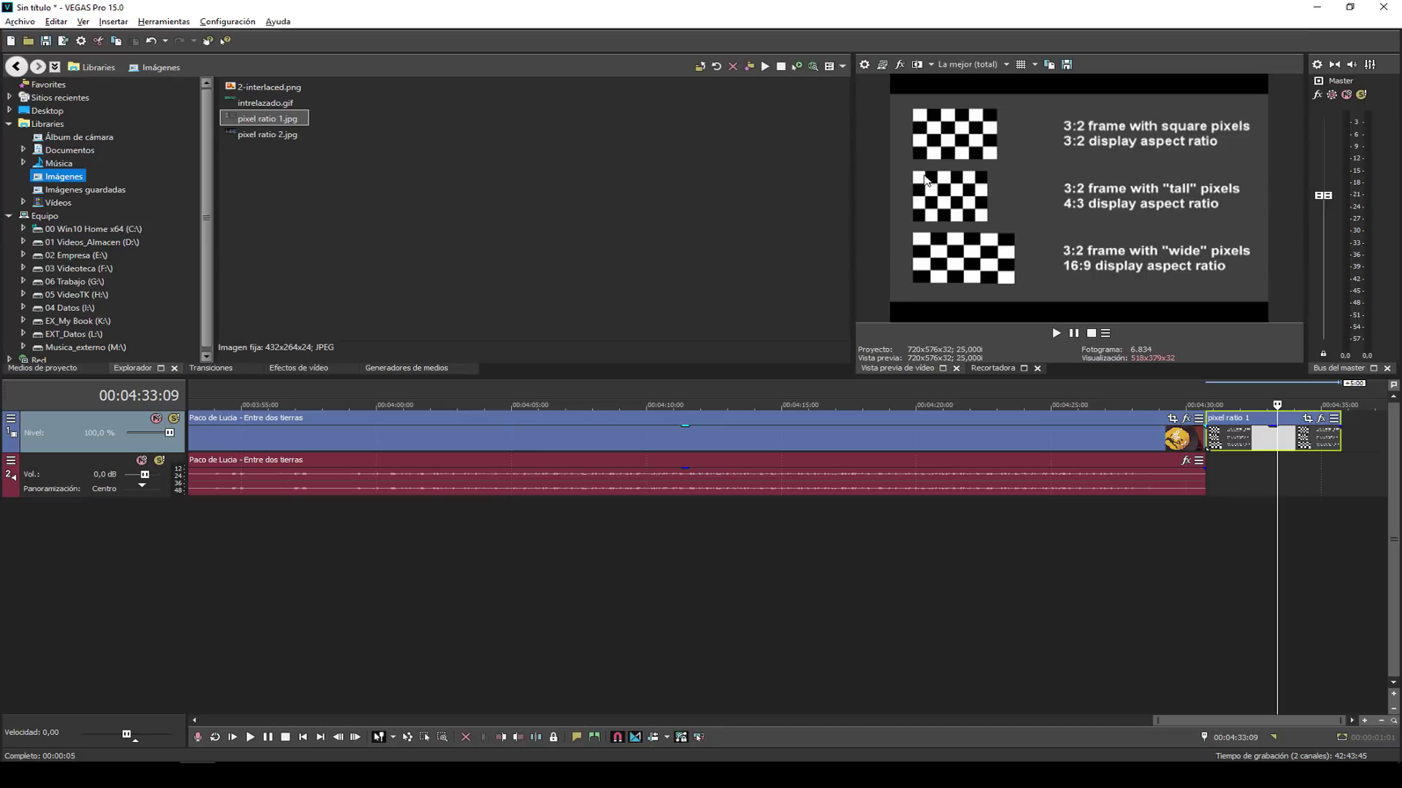
key(alt+Tab)
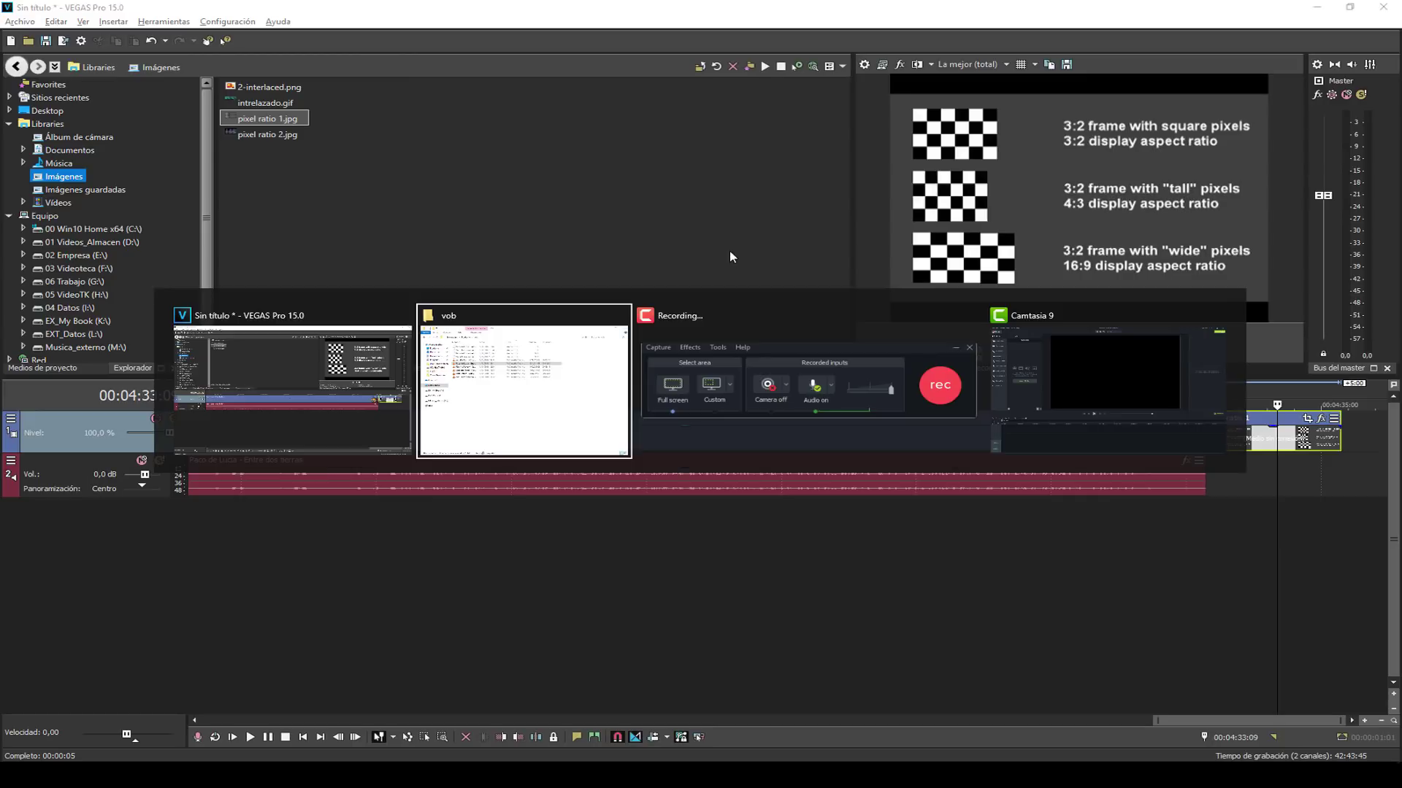
click(305, 343)
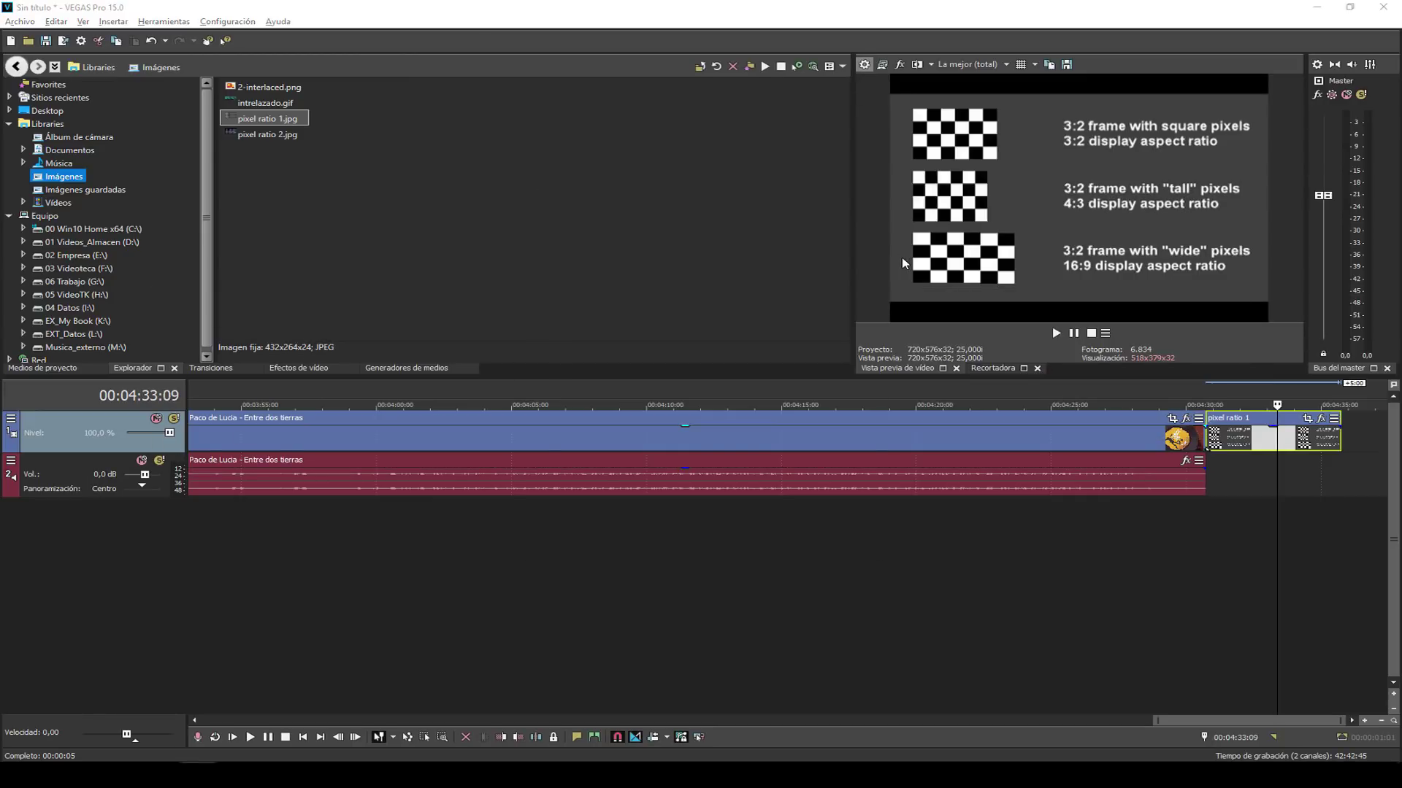
Review the available pixel aspect ratios in the project properties against the previewed image, then cancel the dialog.
click(864, 65)
click(847, 182)
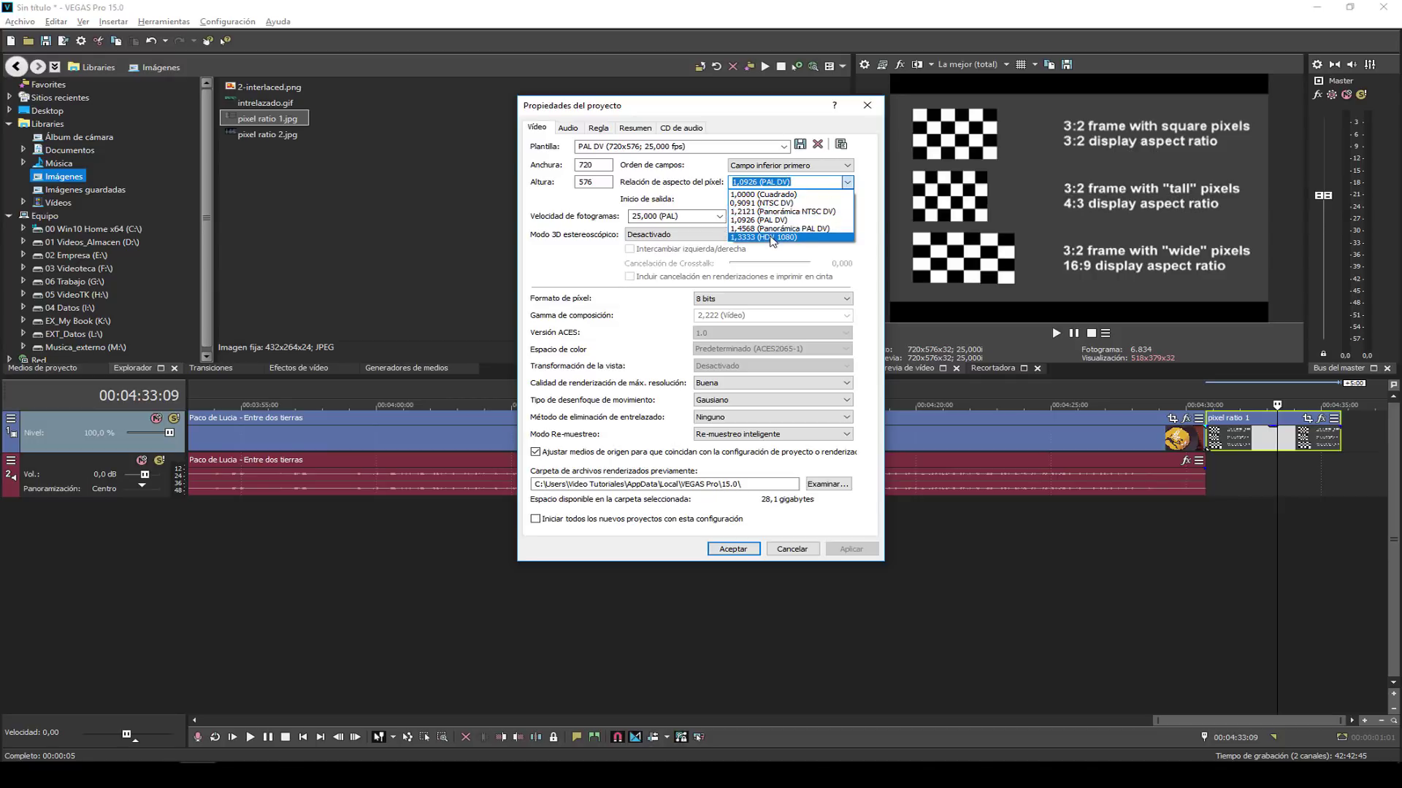
click(633, 284)
click(796, 549)
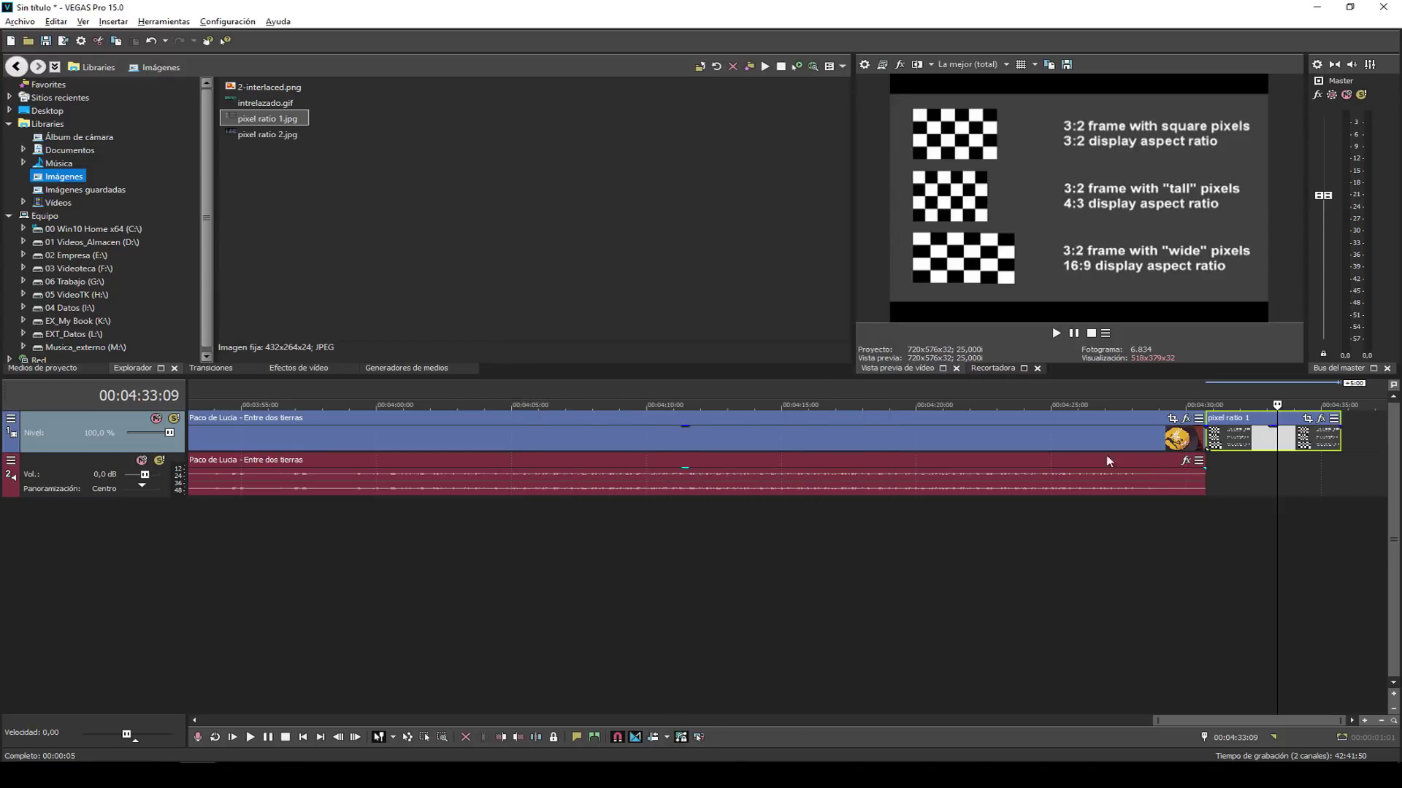
Delete the pixel ratio 1 image clip from the end of the timeline.
click(1227, 447)
key(Delete)
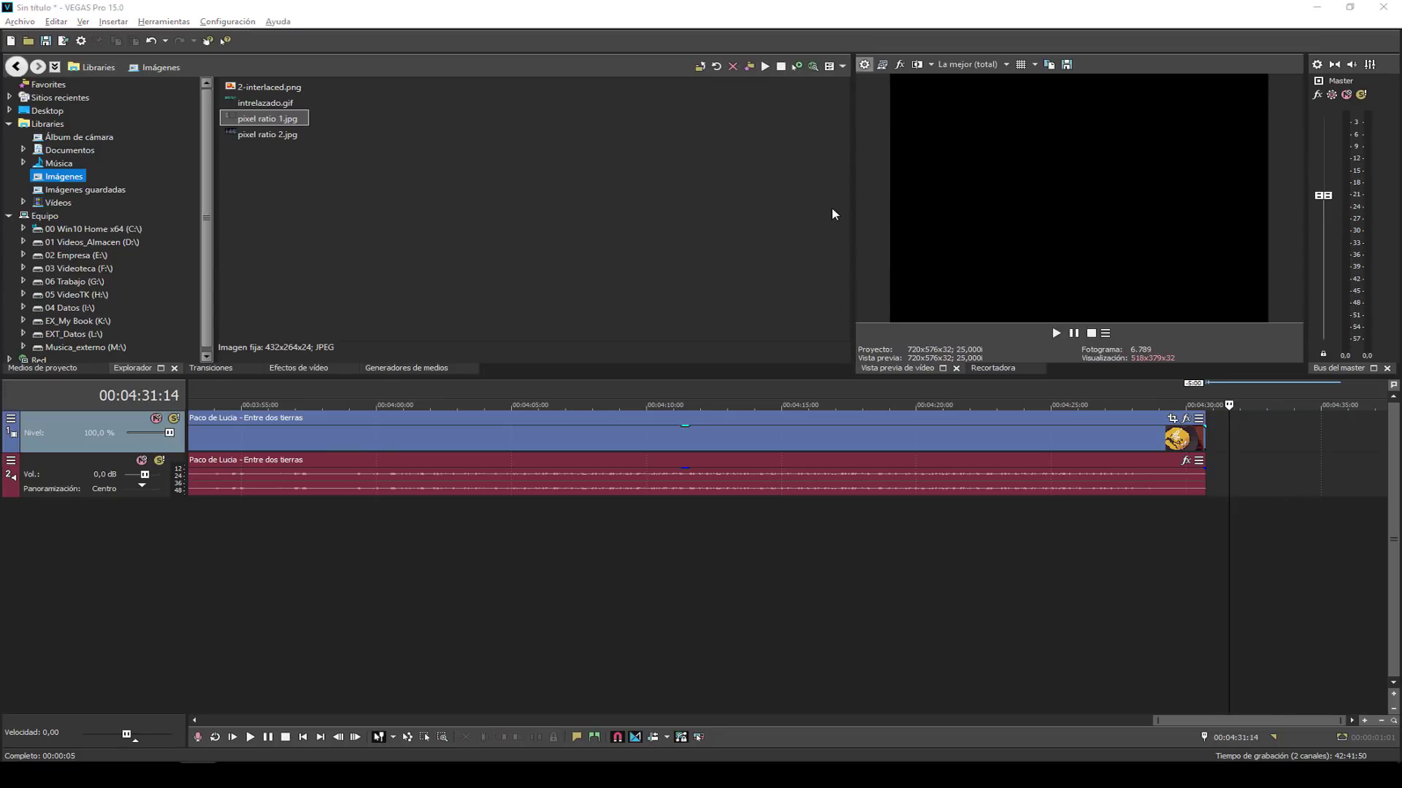
Examine the output rotation and stereoscopic 3D mode options in the project's video properties.
key(alt+Return)
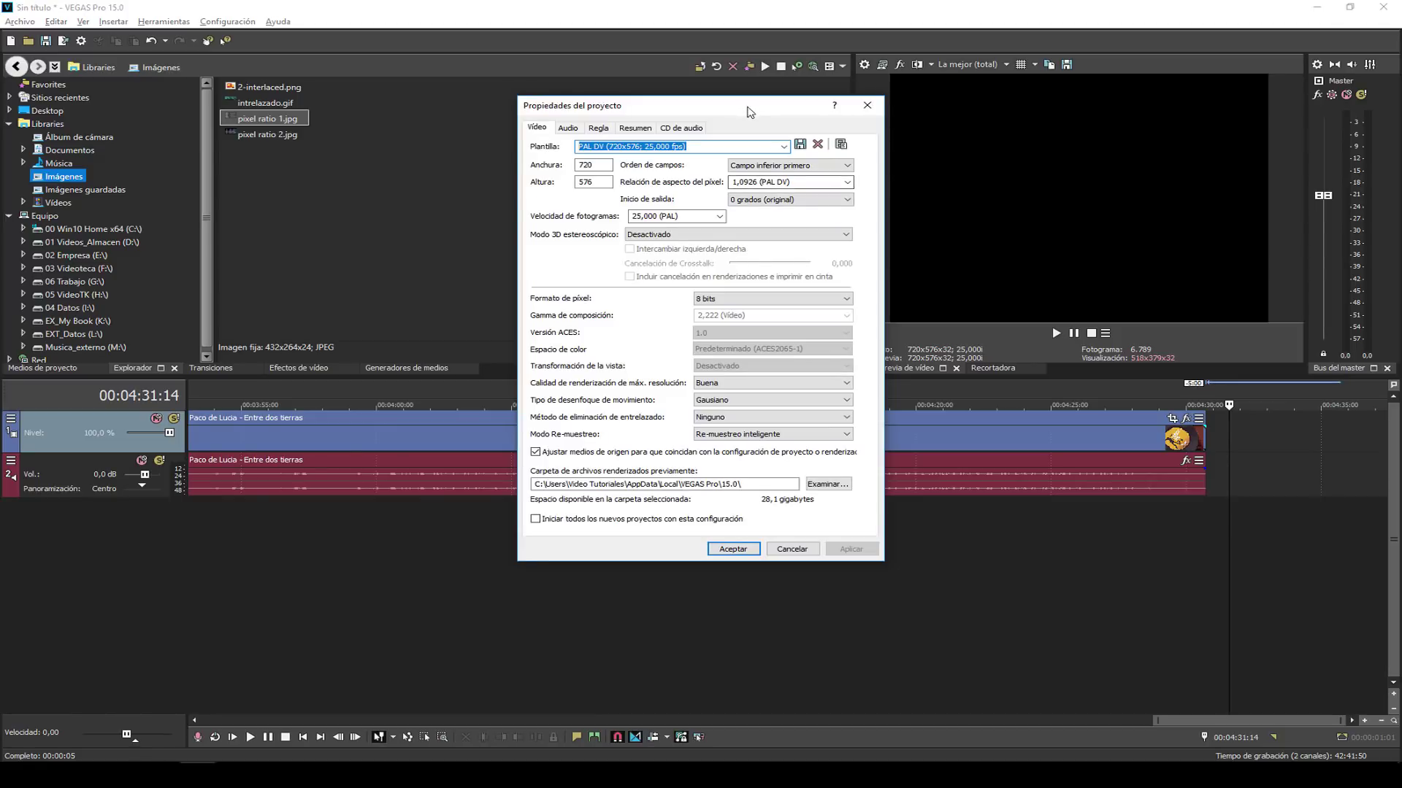
drag(748, 111, 708, 113)
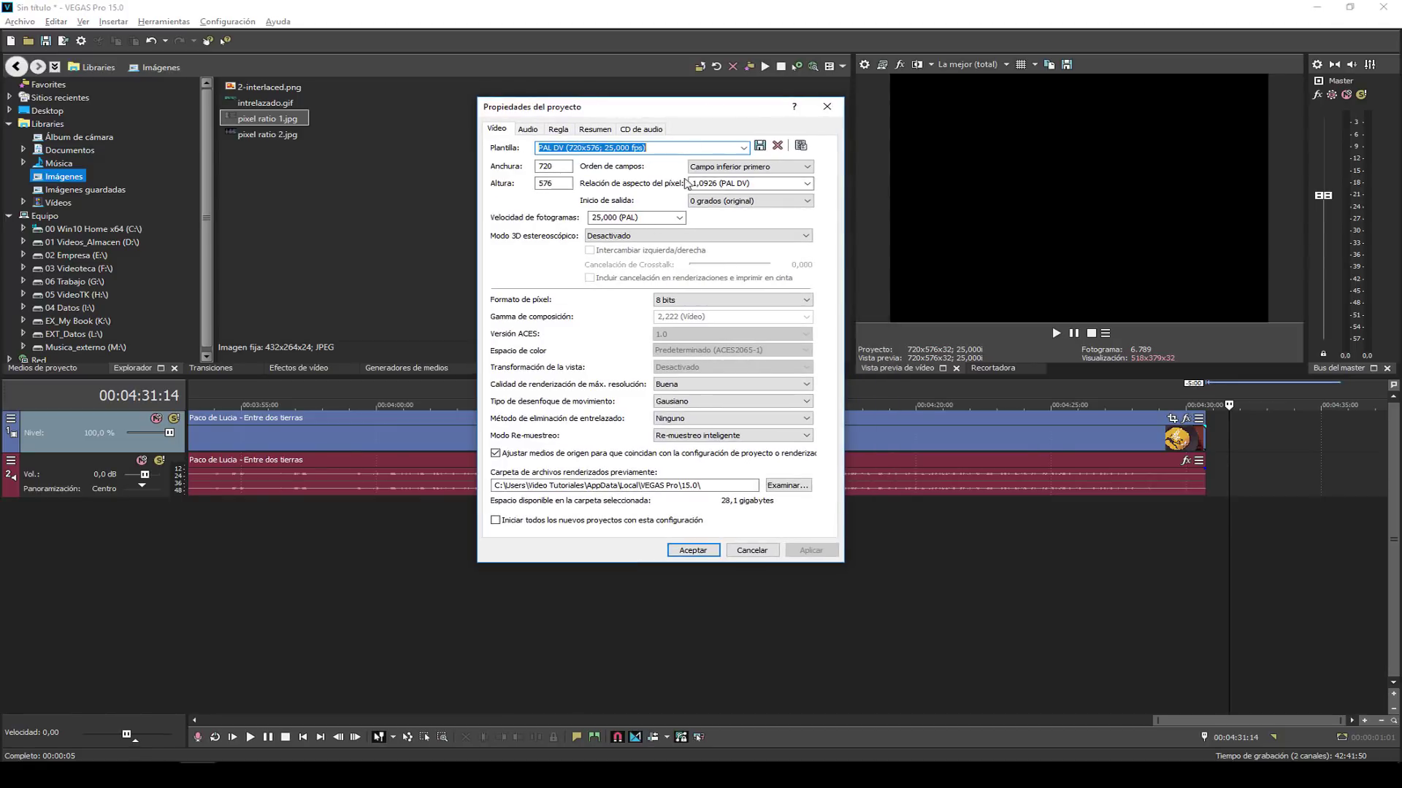
click(710, 205)
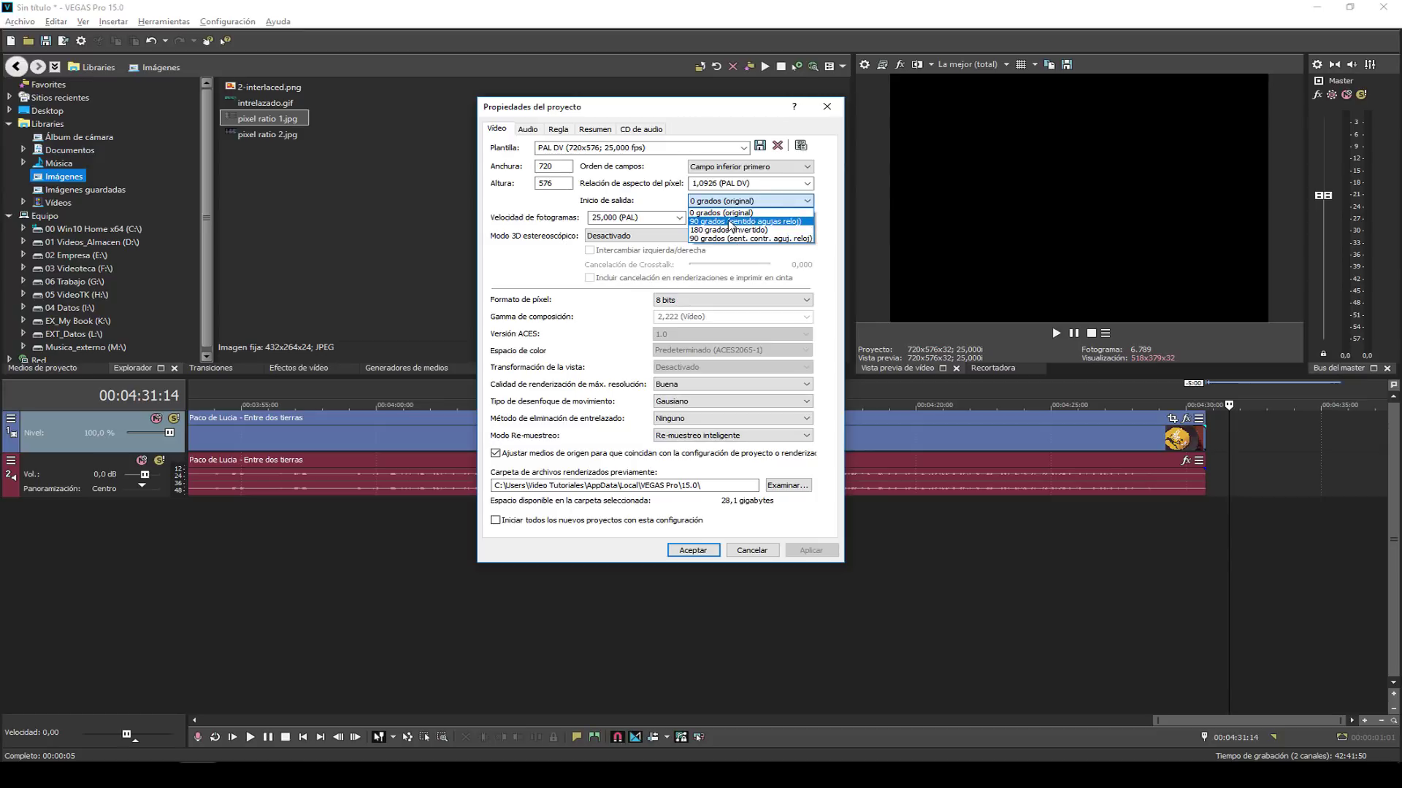
click(607, 200)
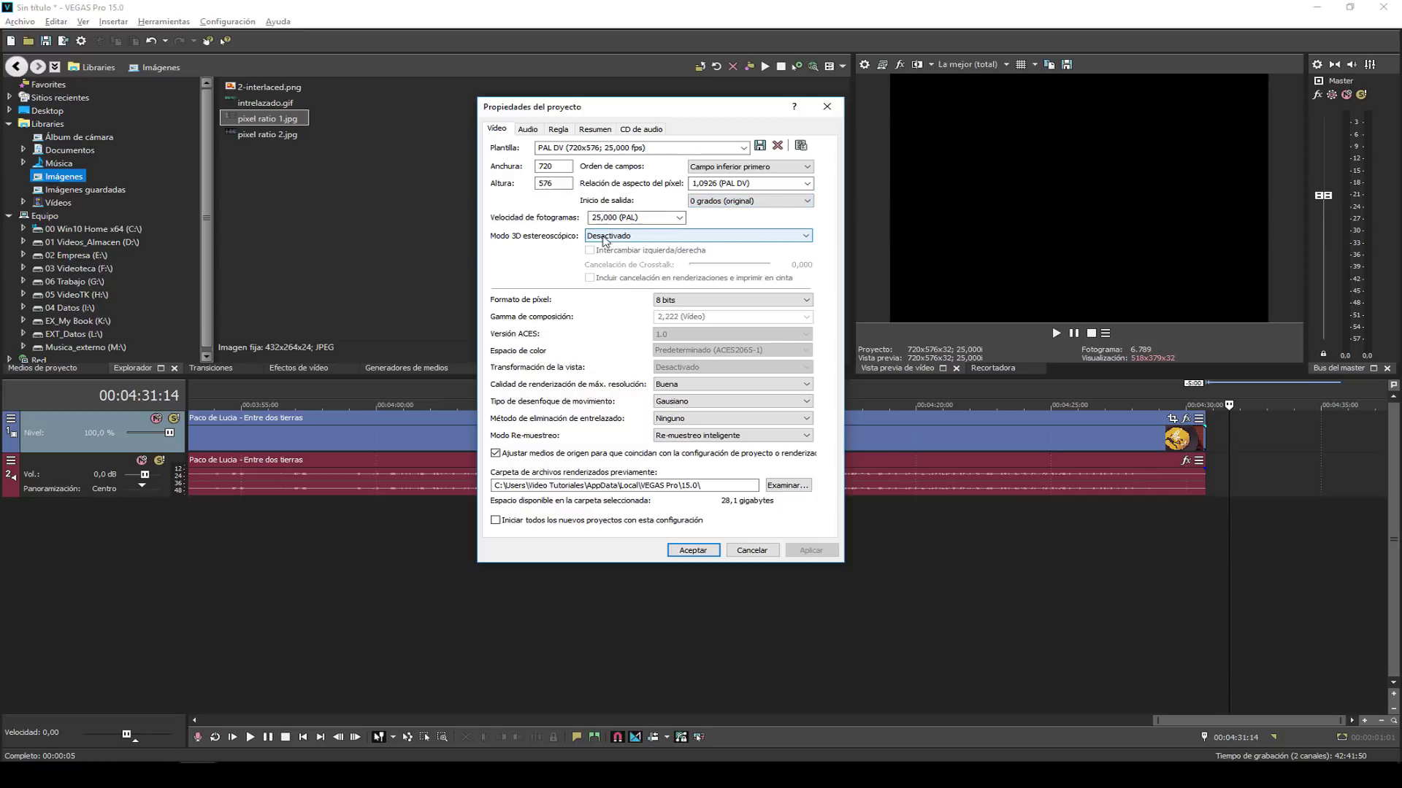
click(605, 237)
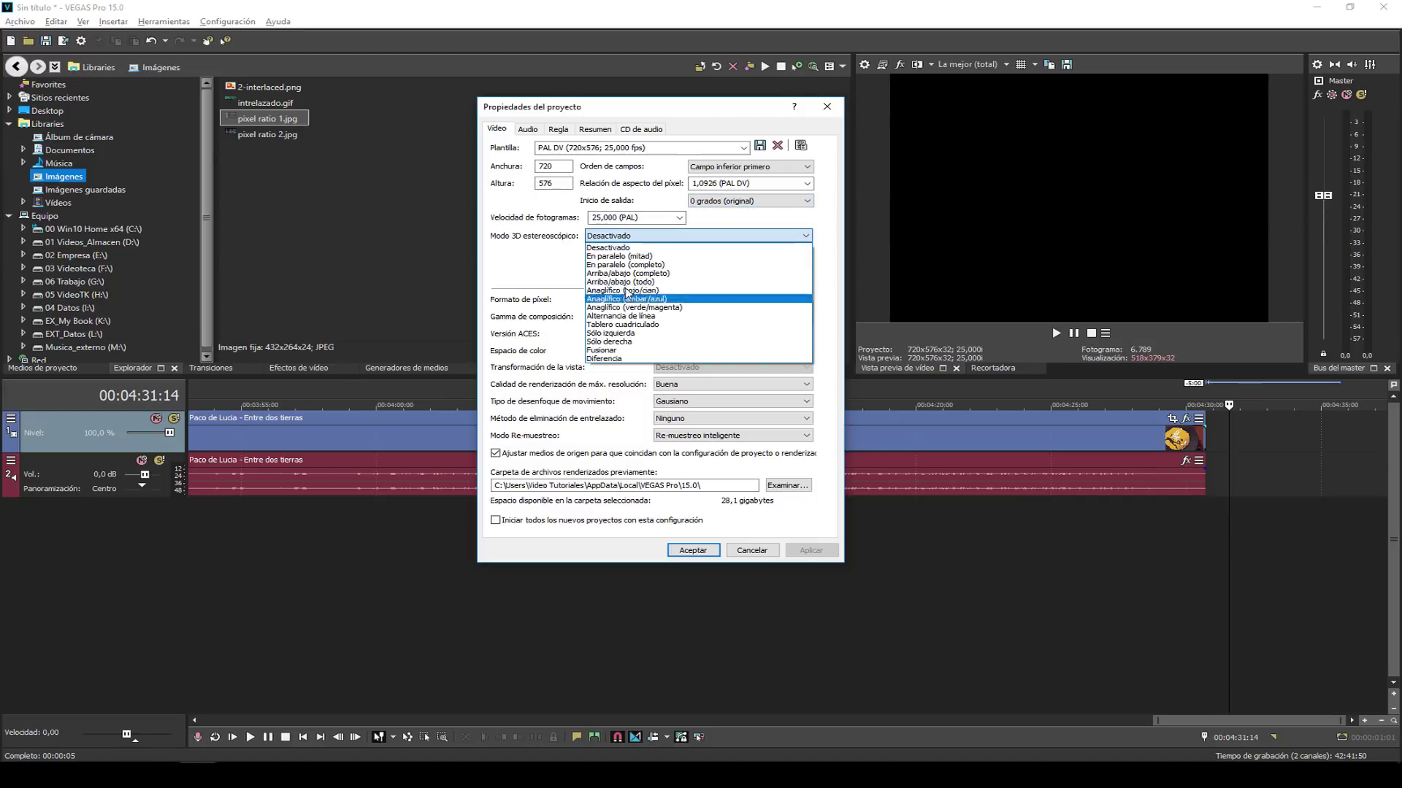
click(524, 274)
Try the 32-bit floating point pixel formats, video levels and full range, and restore the 8-bit format.
click(677, 301)
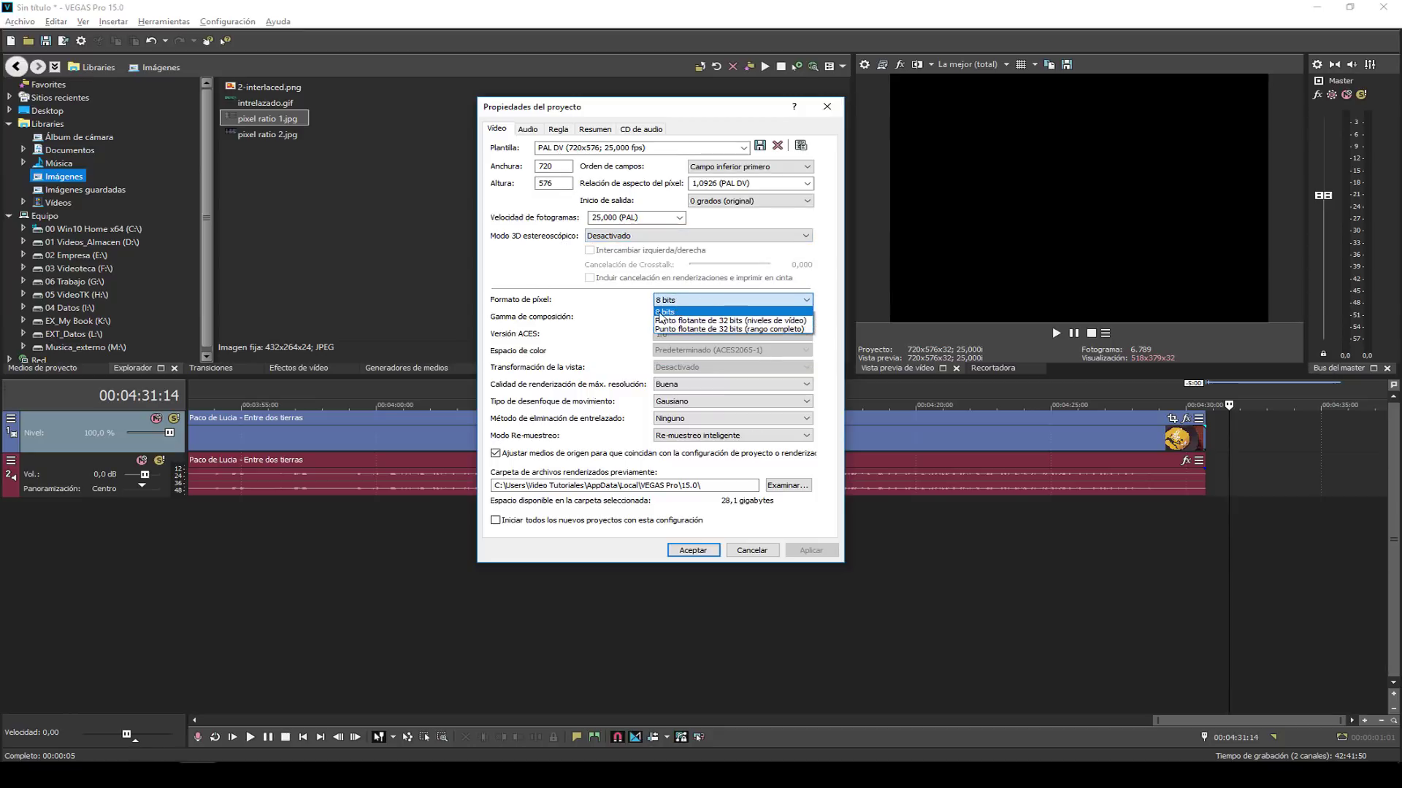
click(661, 312)
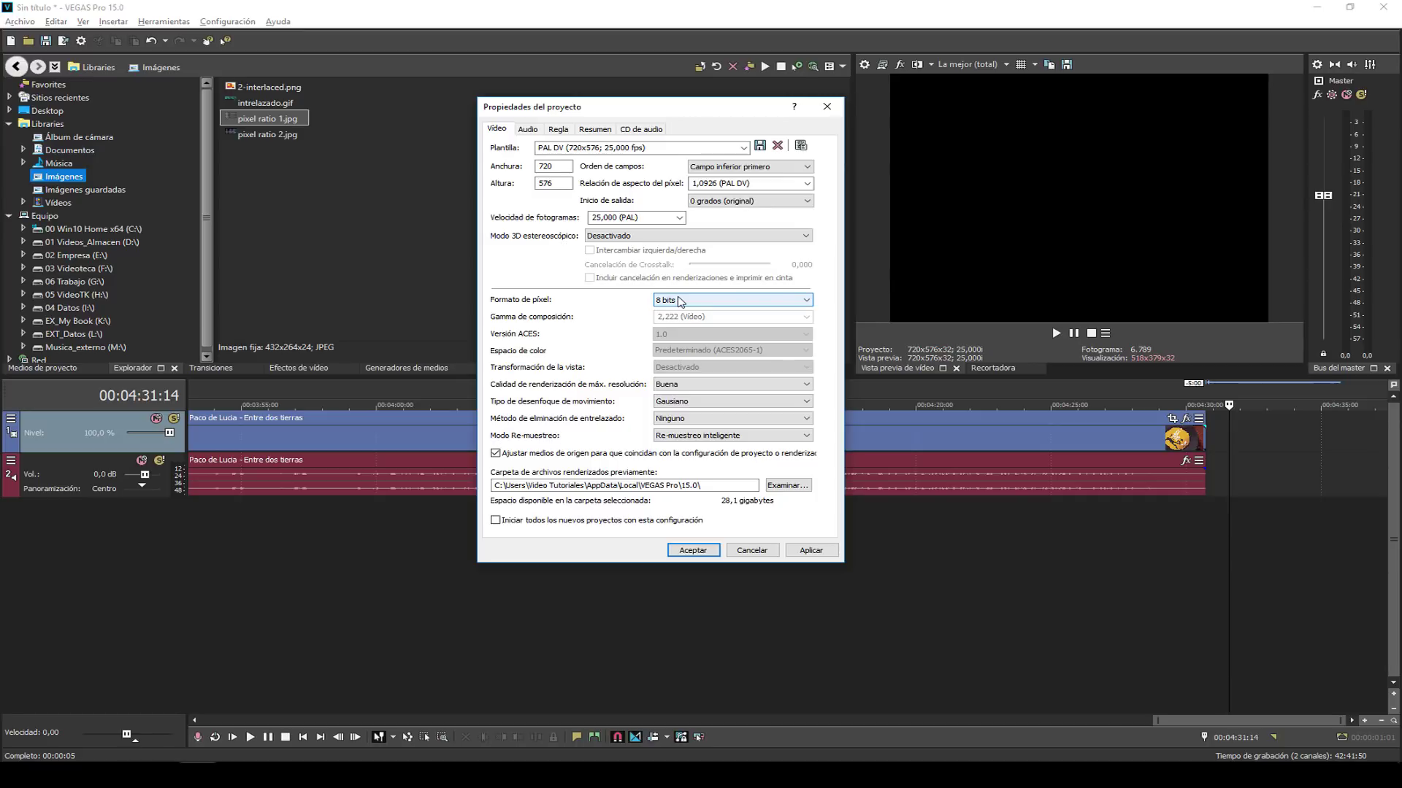
click(680, 300)
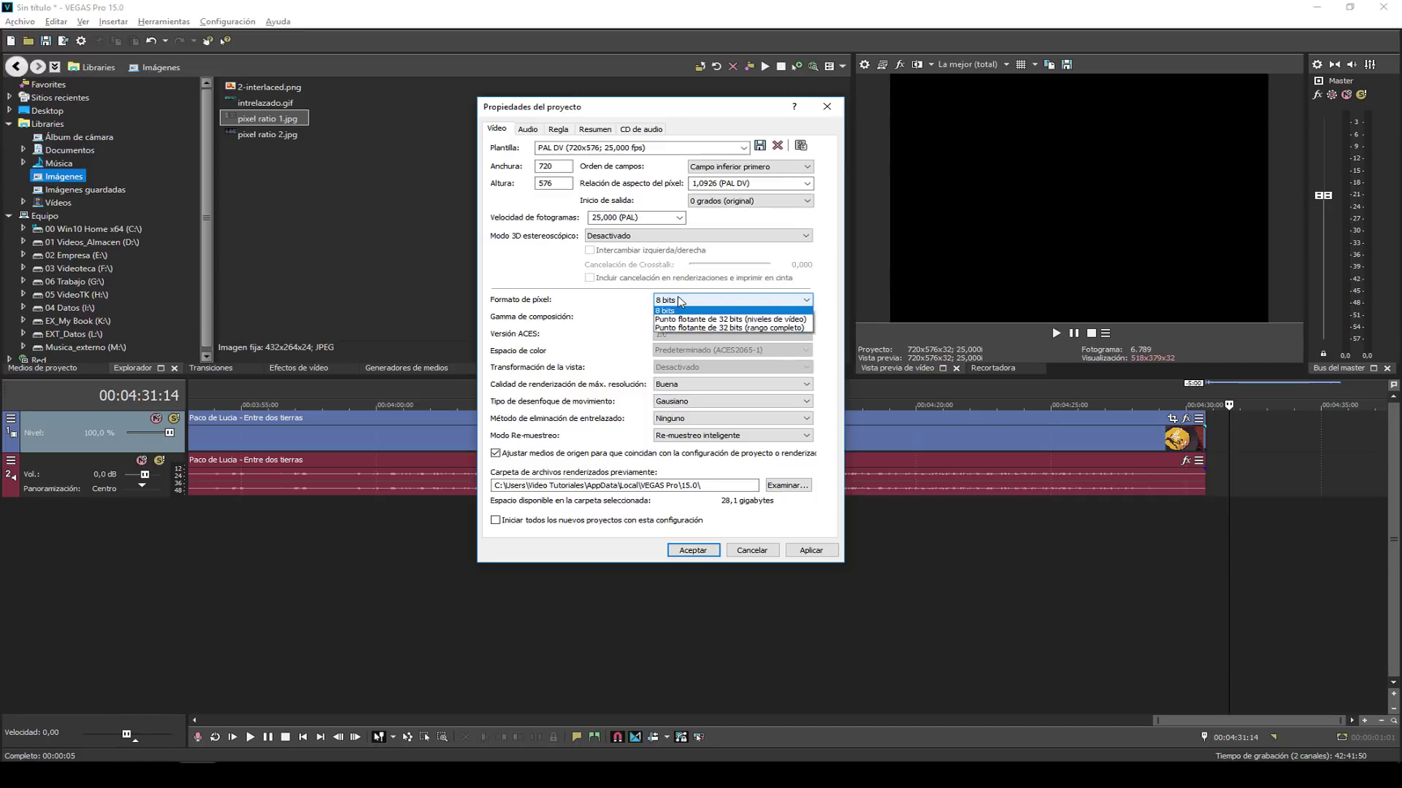
click(691, 321)
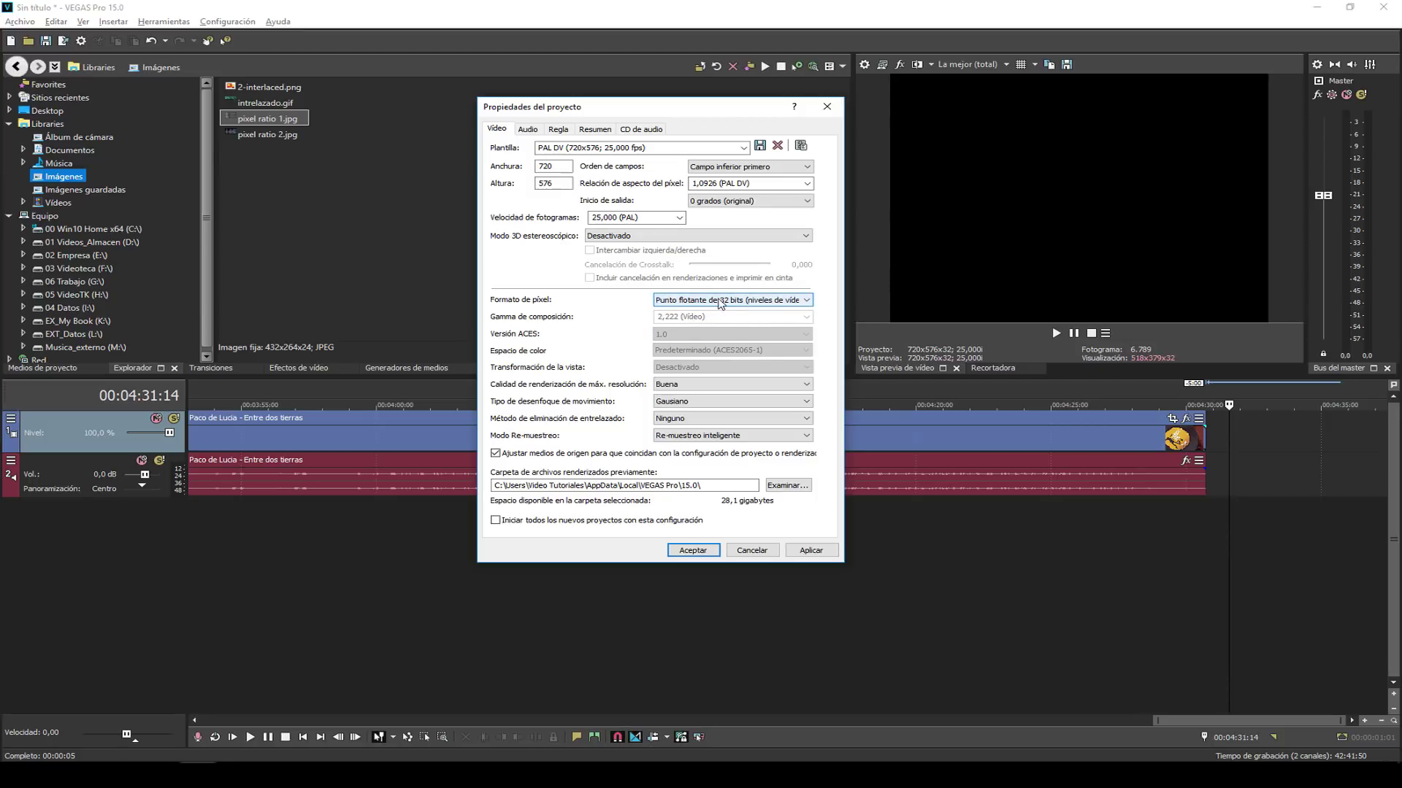
click(721, 302)
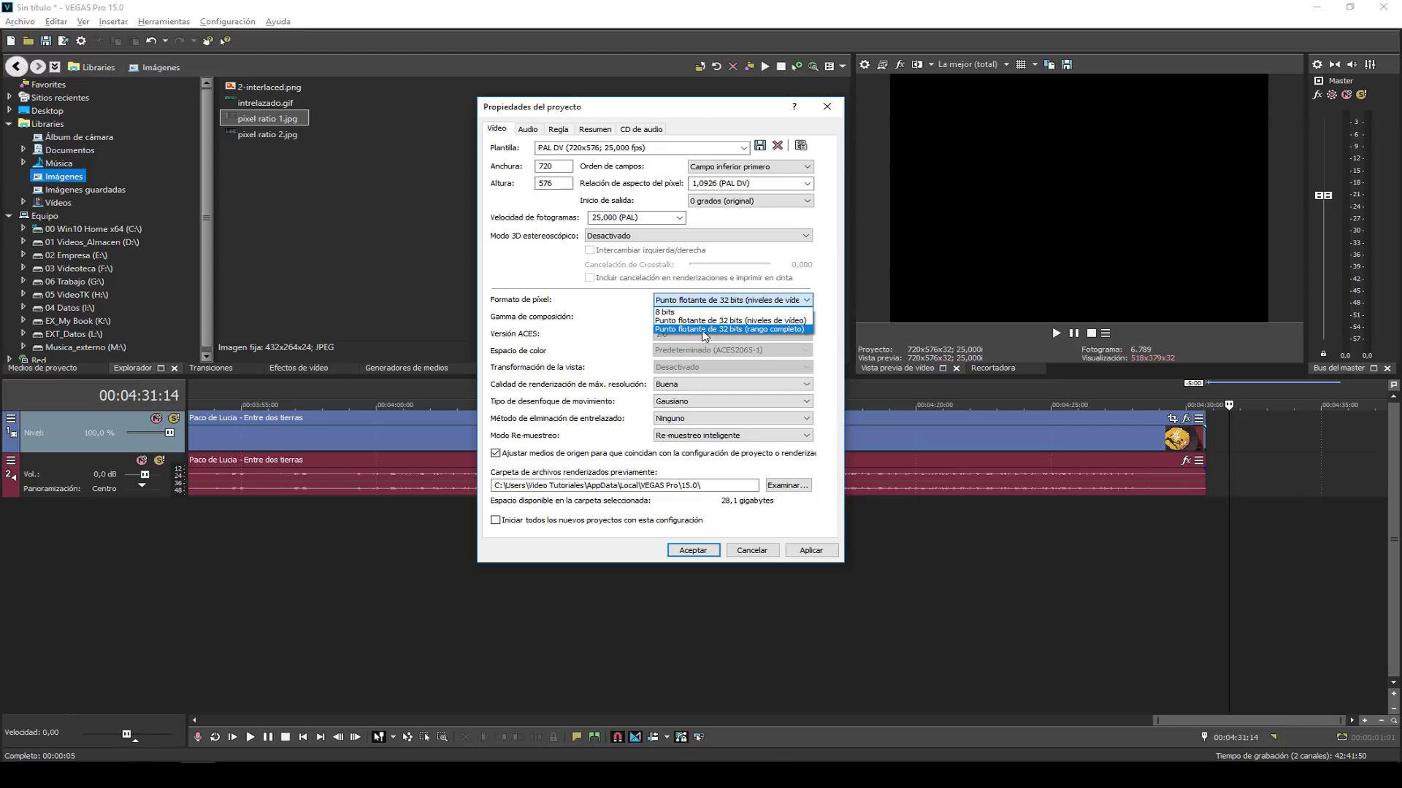
click(757, 330)
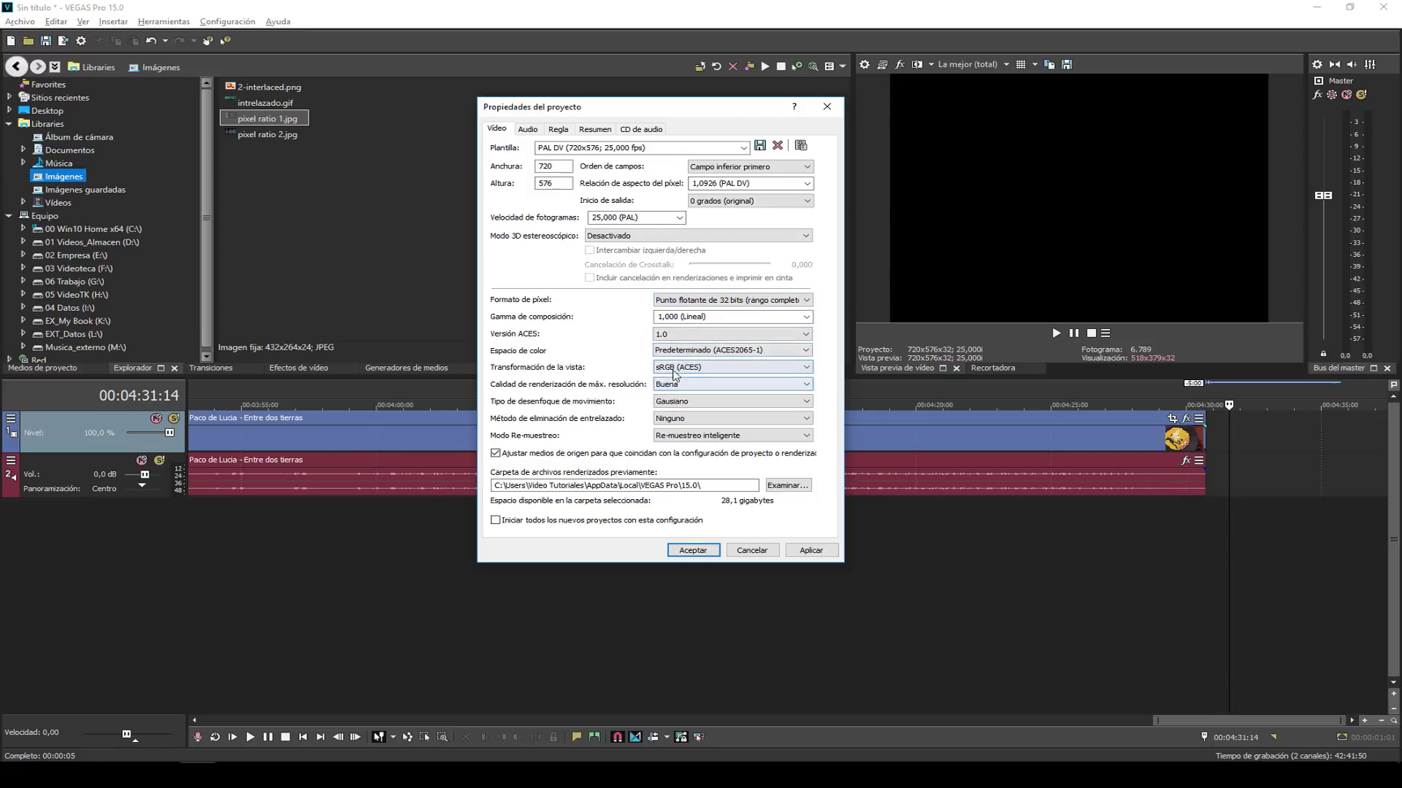
click(671, 334)
click(671, 346)
click(671, 351)
click(679, 362)
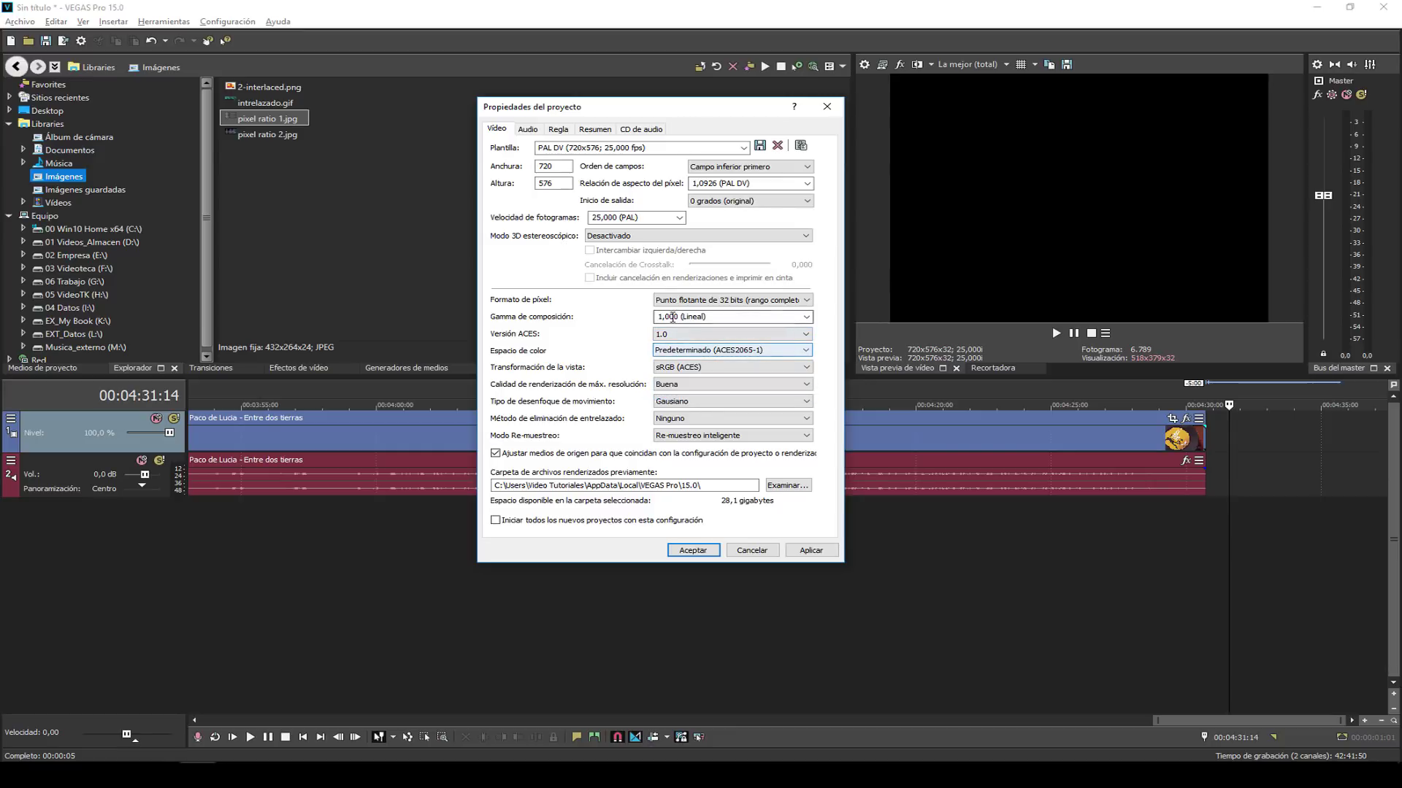
click(707, 300)
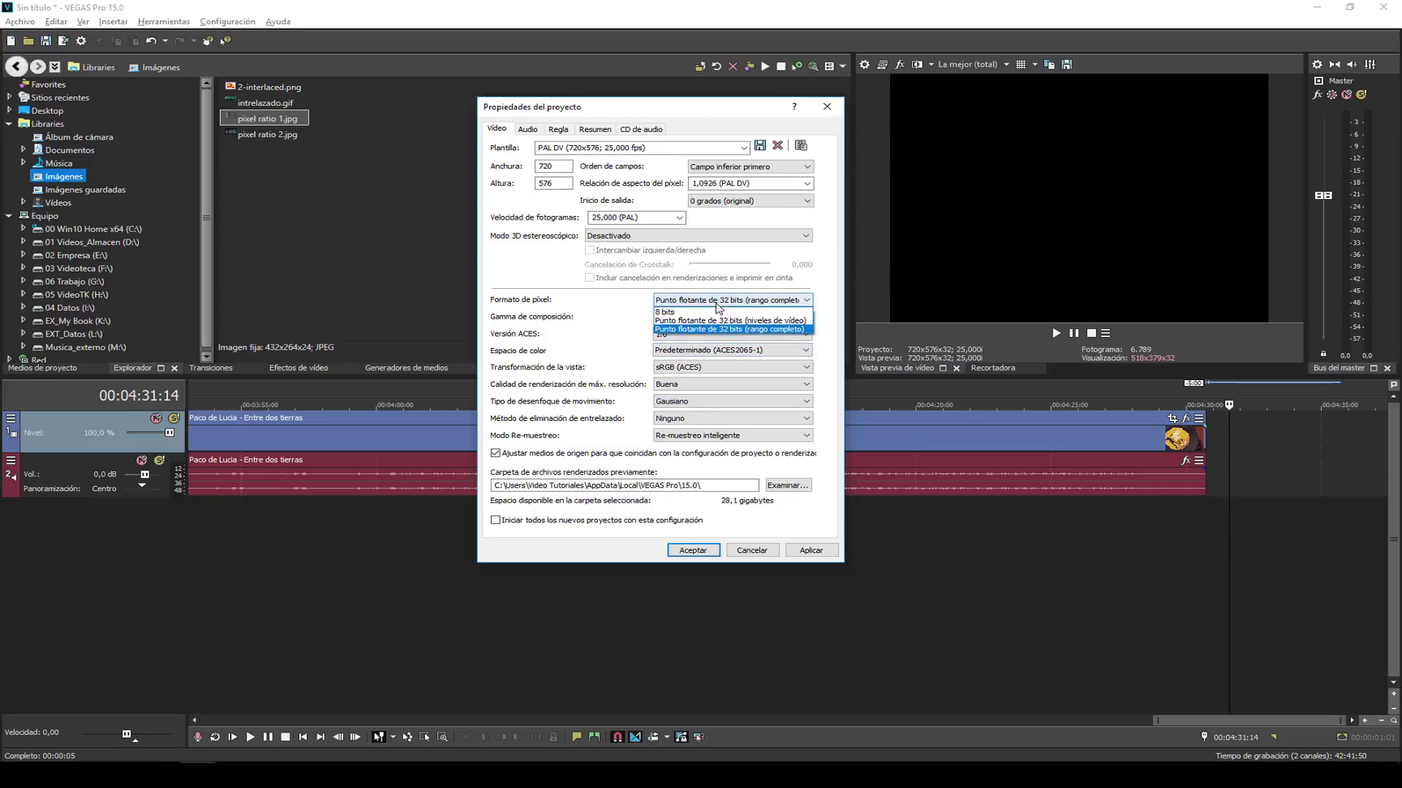
click(704, 313)
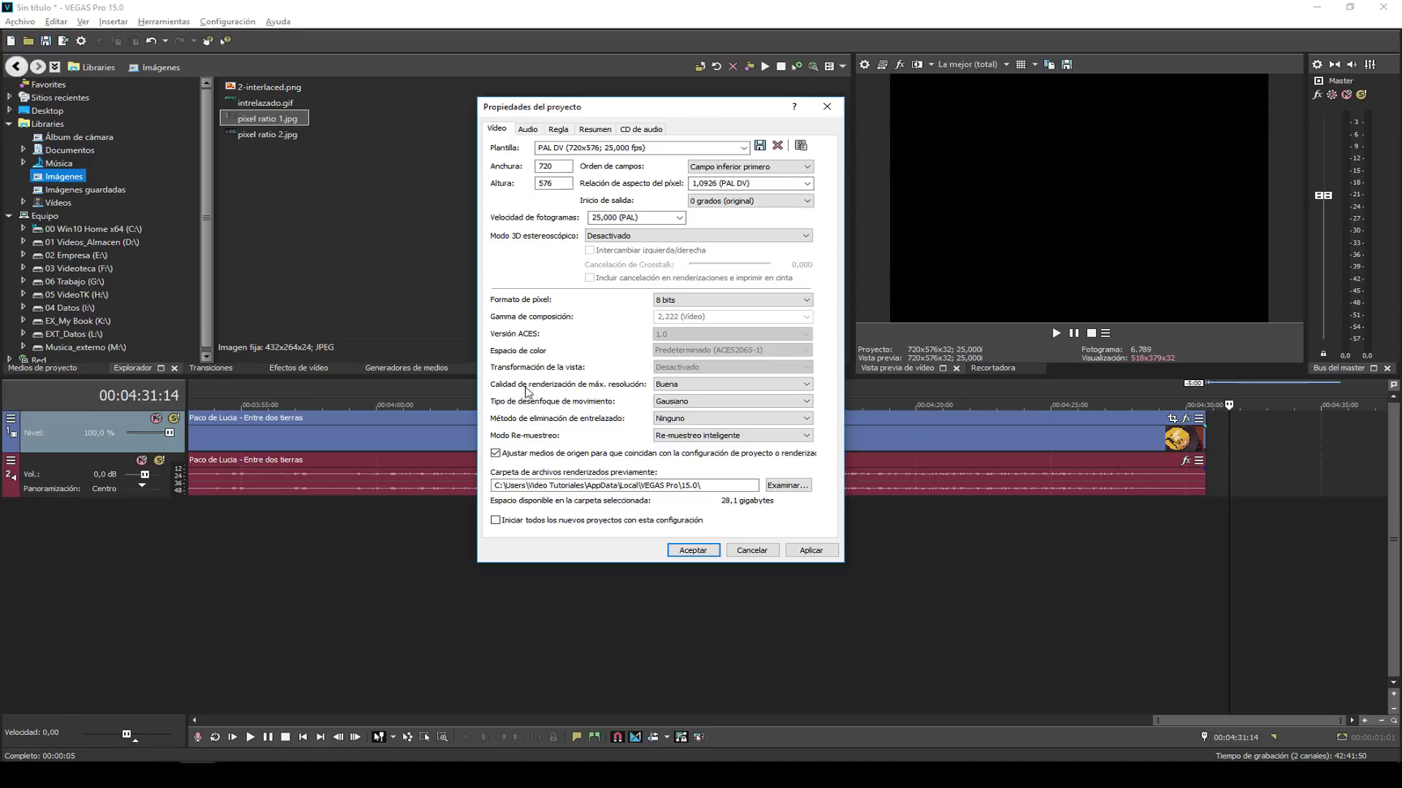
Set the full-resolution rendering quality to La mejor and choose Gausiano as the motion blur type.
click(673, 385)
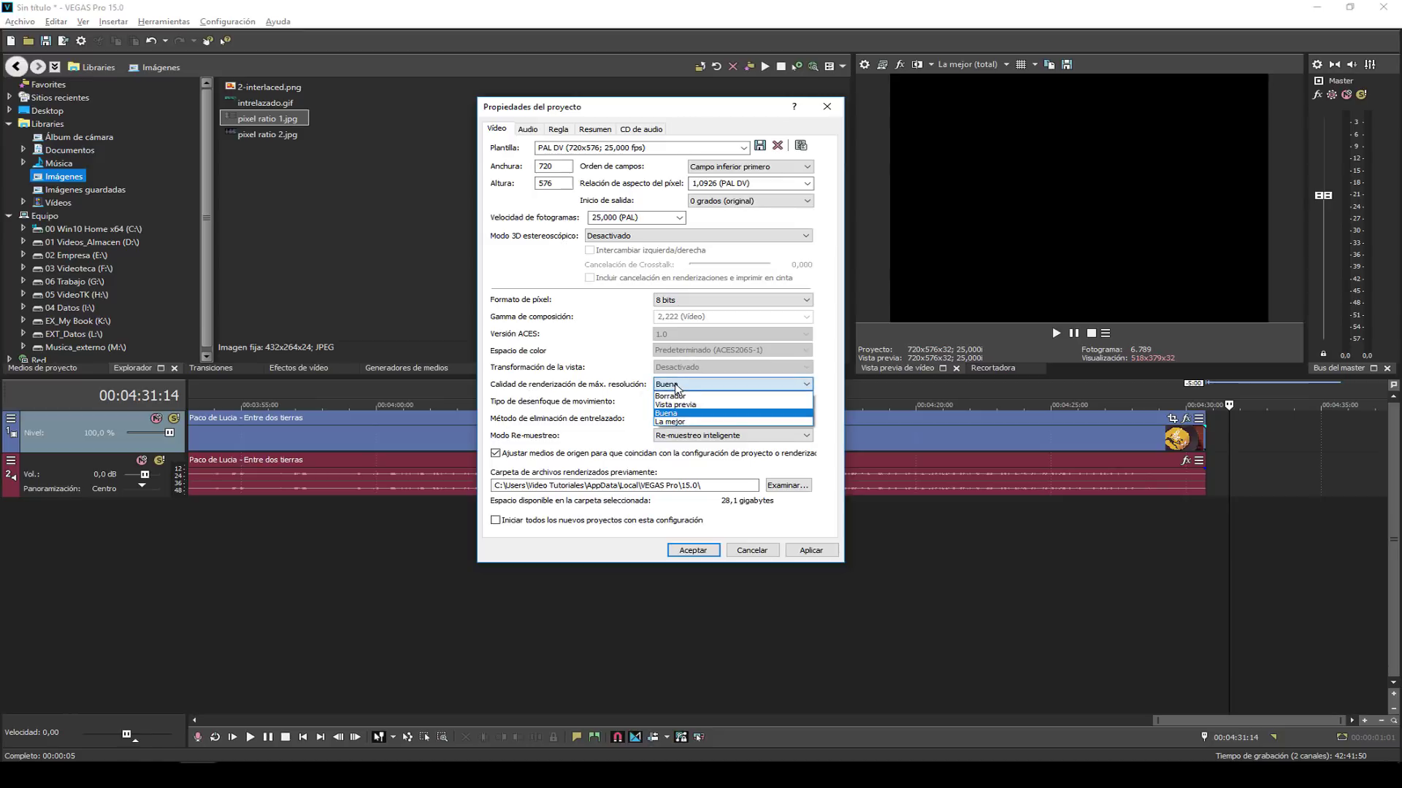
click(670, 421)
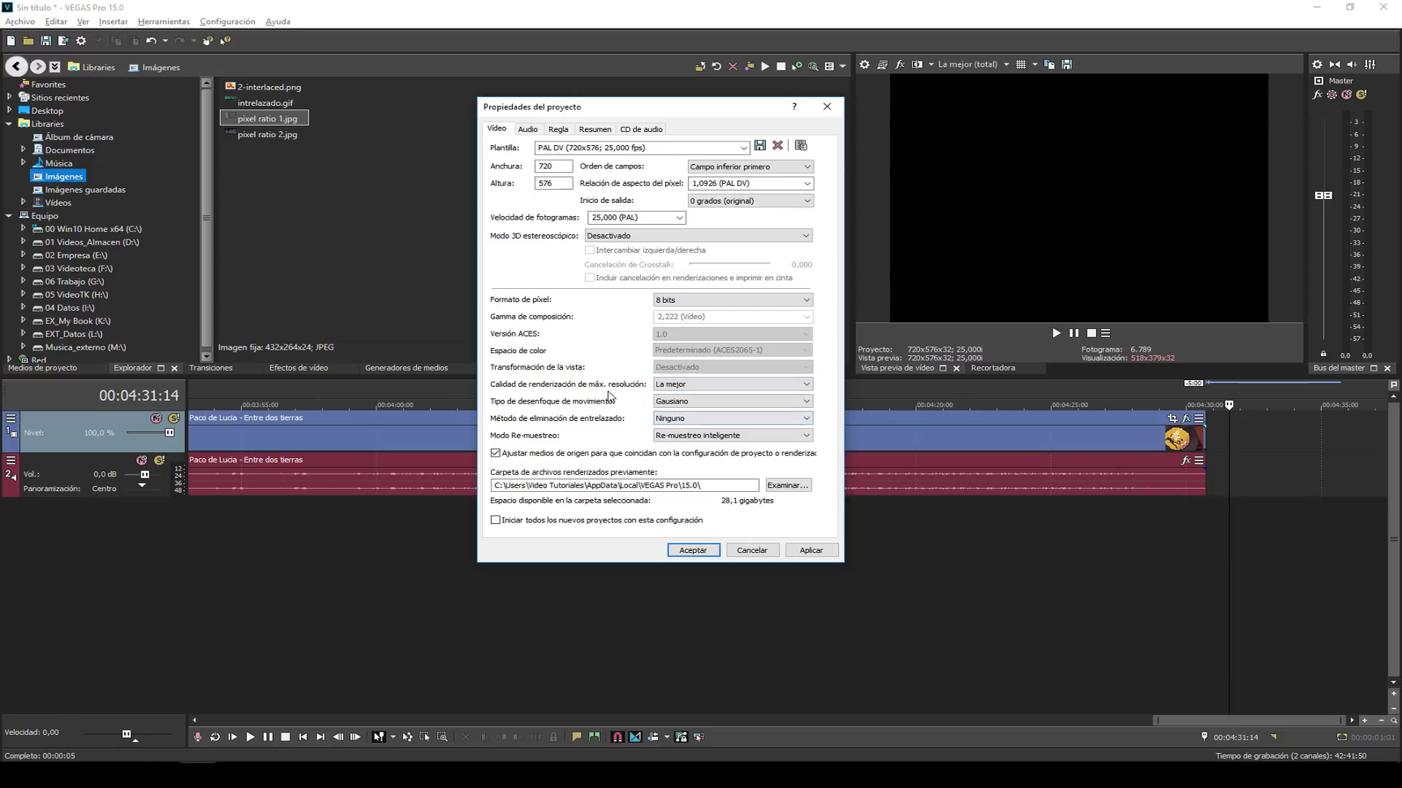
drag(671, 114, 595, 173)
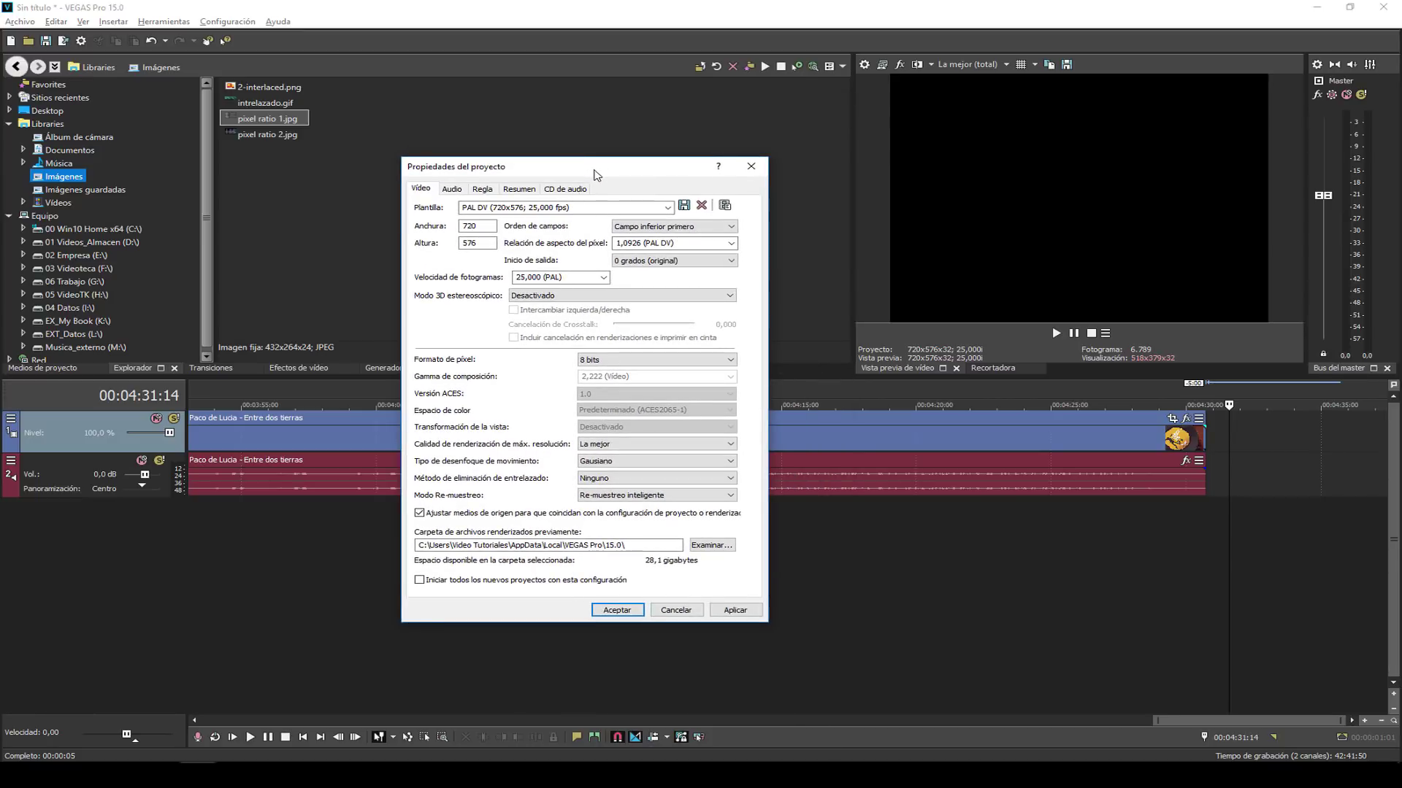
click(605, 462)
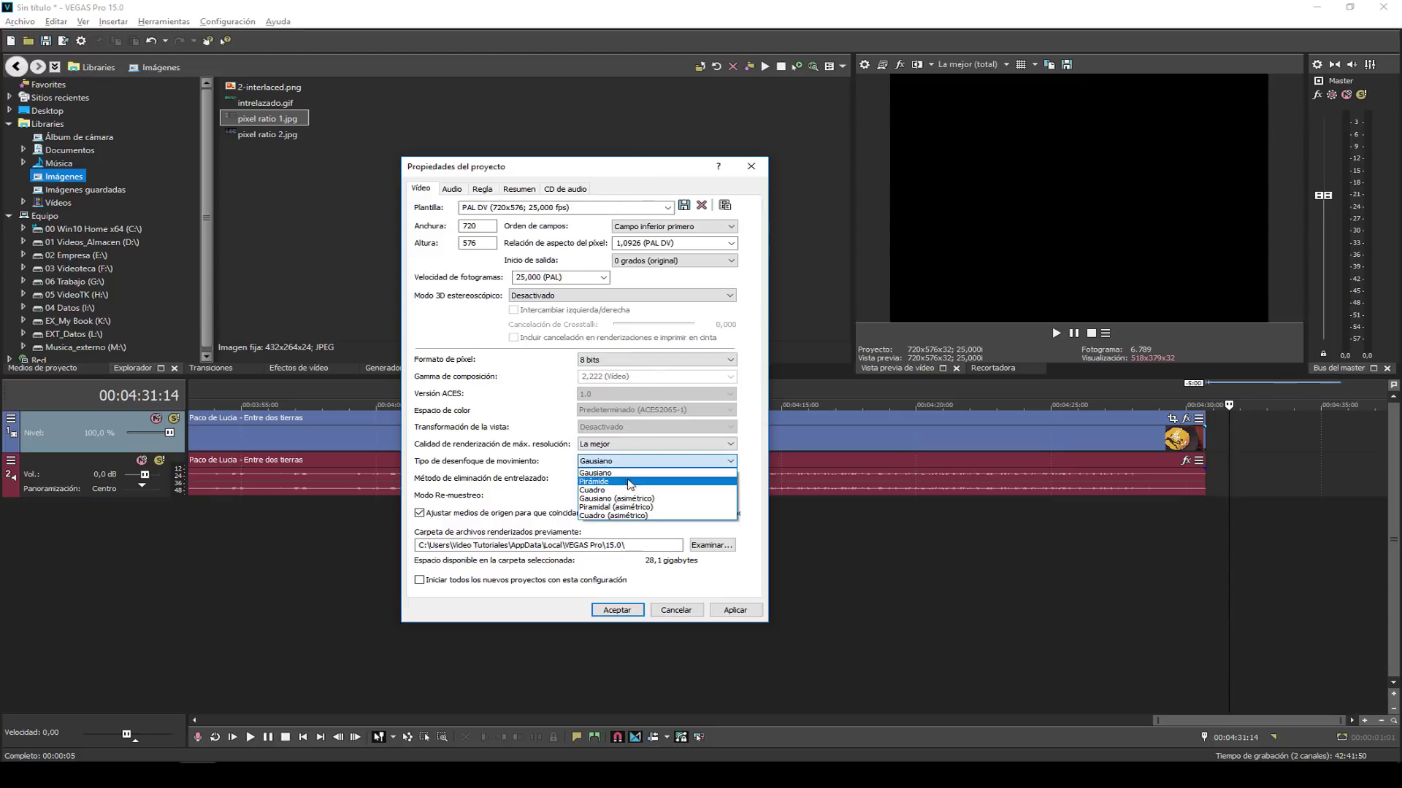
click(620, 461)
click(621, 460)
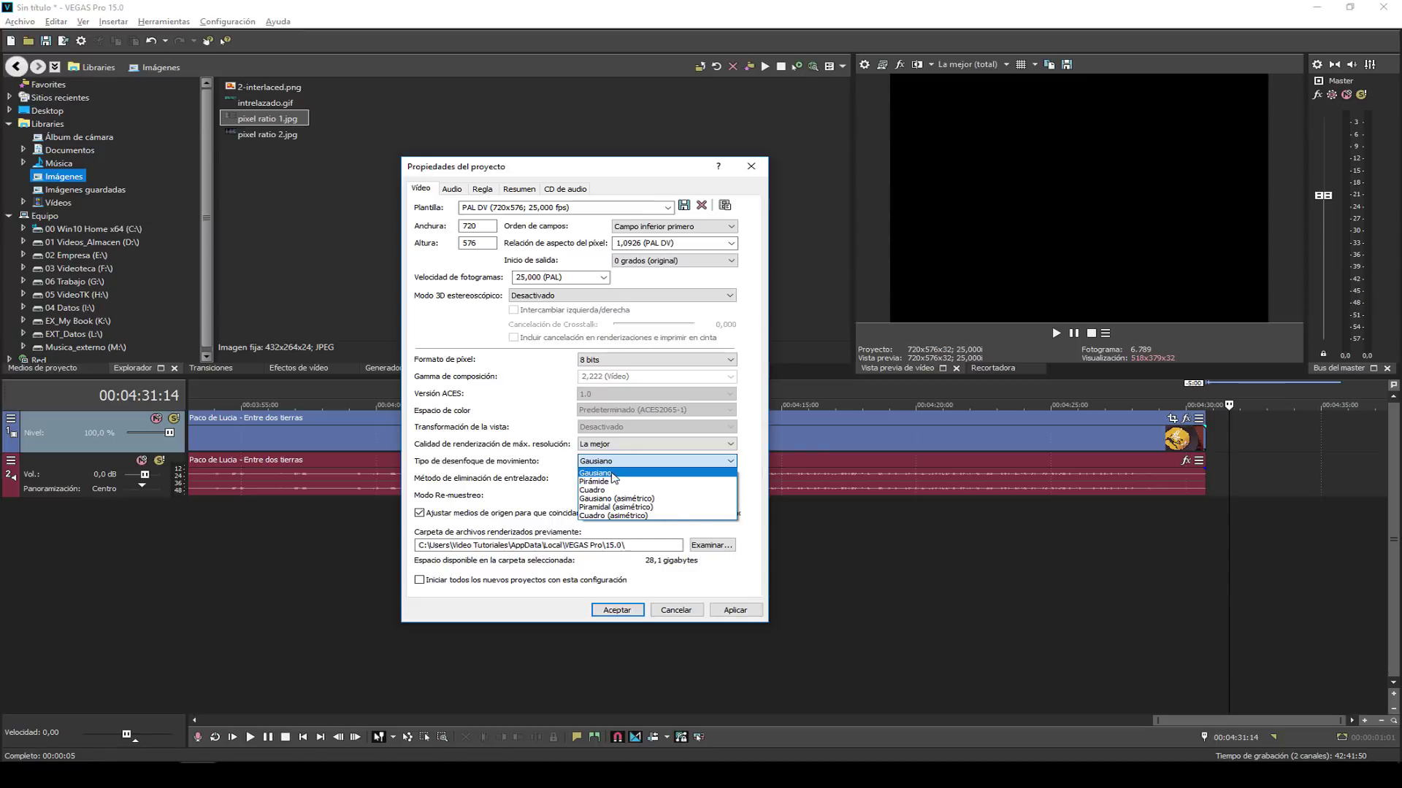
click(613, 473)
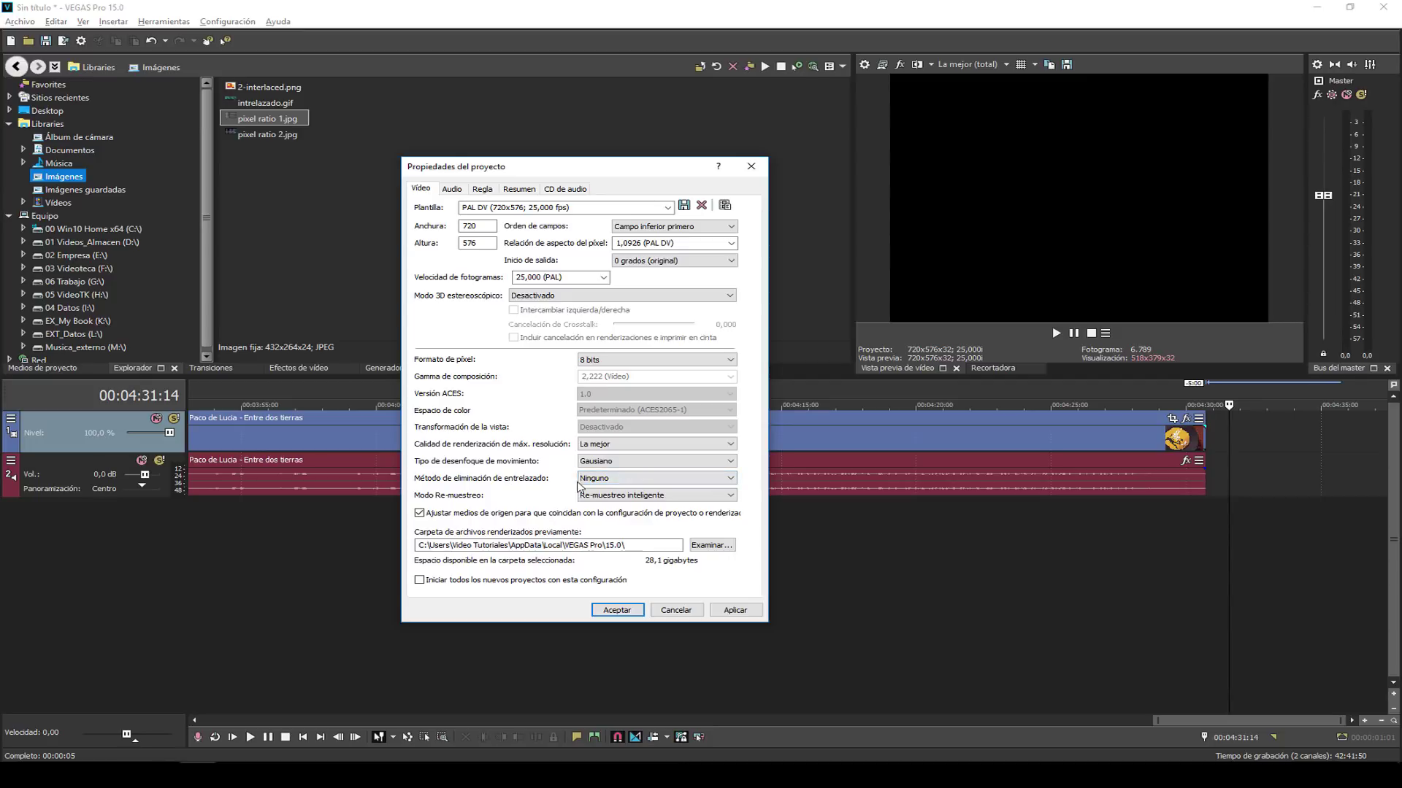
Set the deinterlace method to Fusionar campos and select Campo inferior primero as the field order.
click(589, 482)
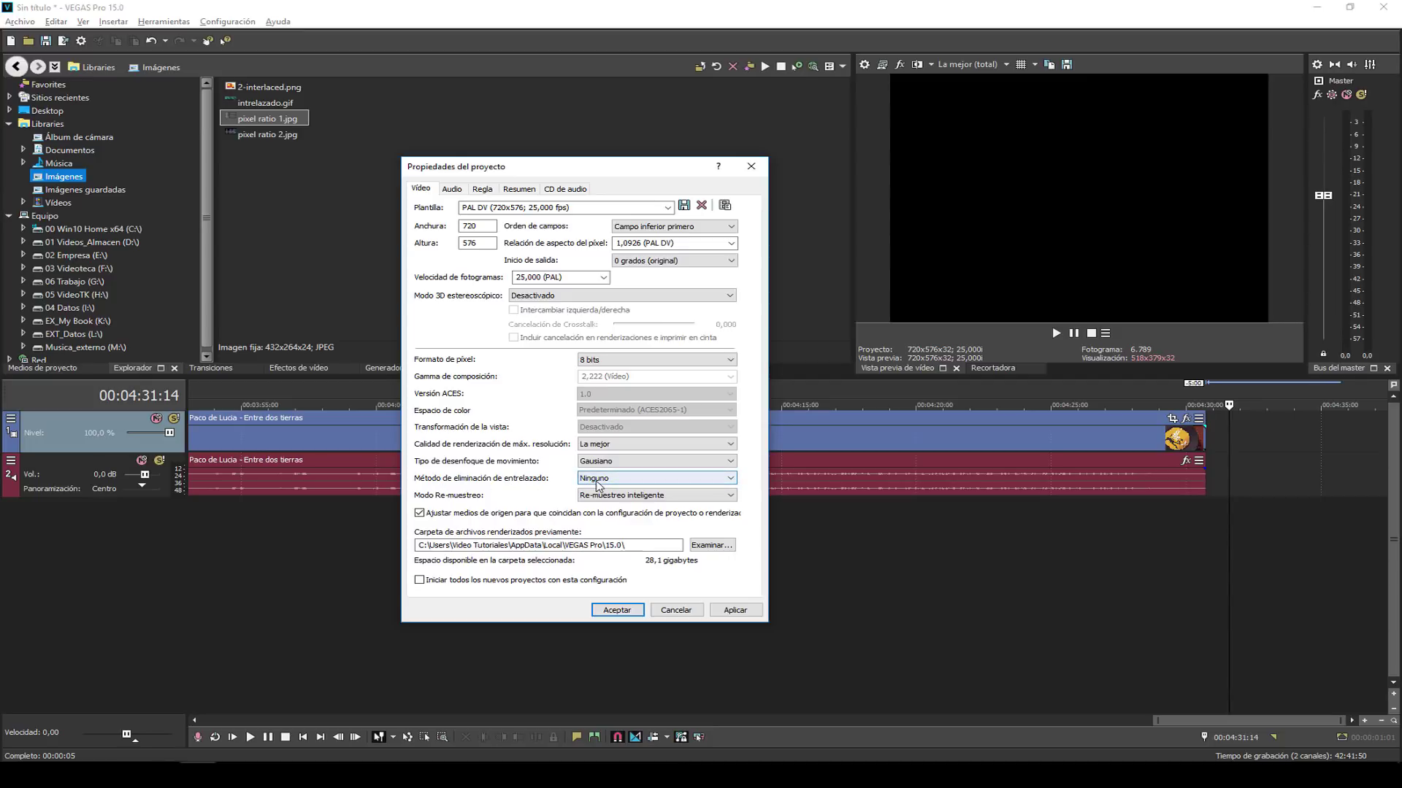
click(596, 488)
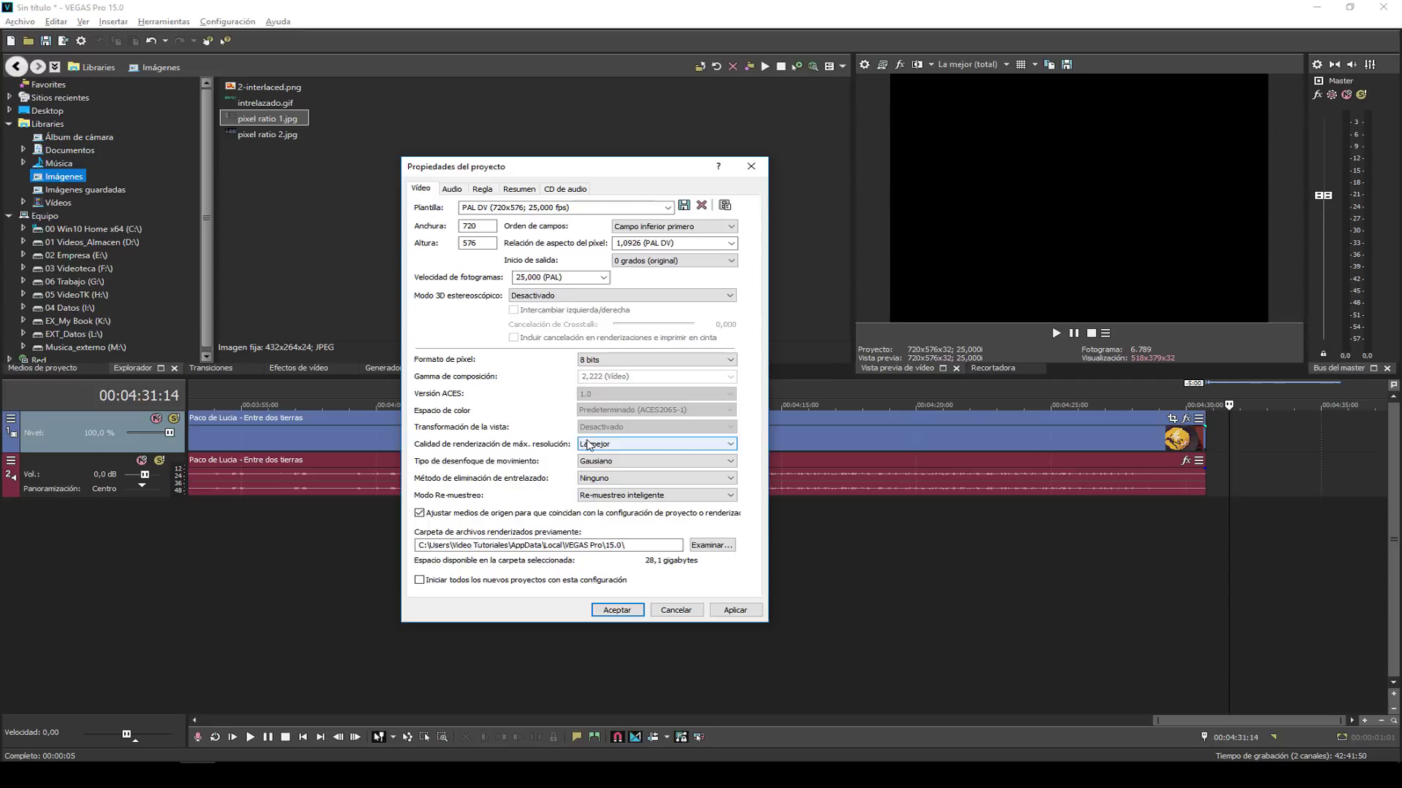
click(592, 479)
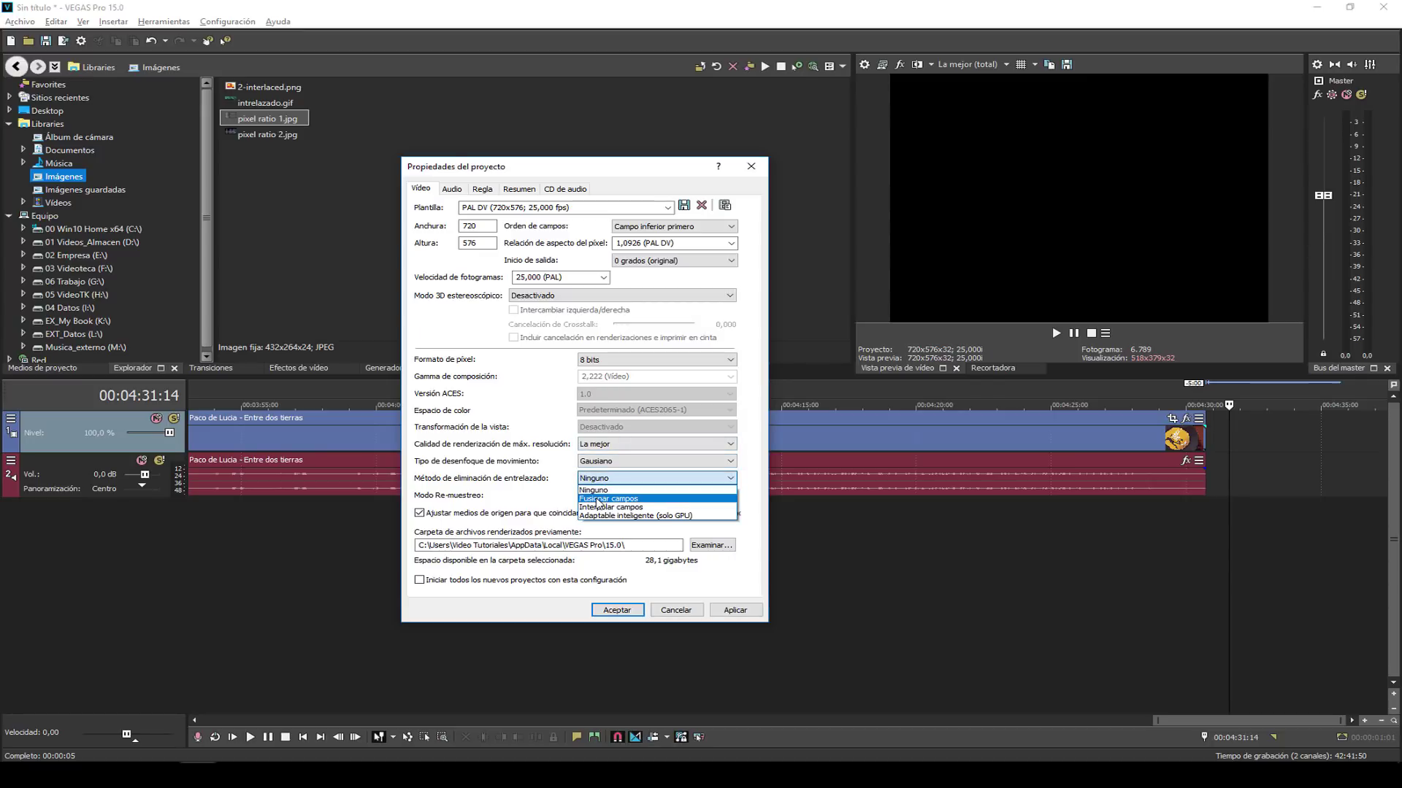
click(597, 499)
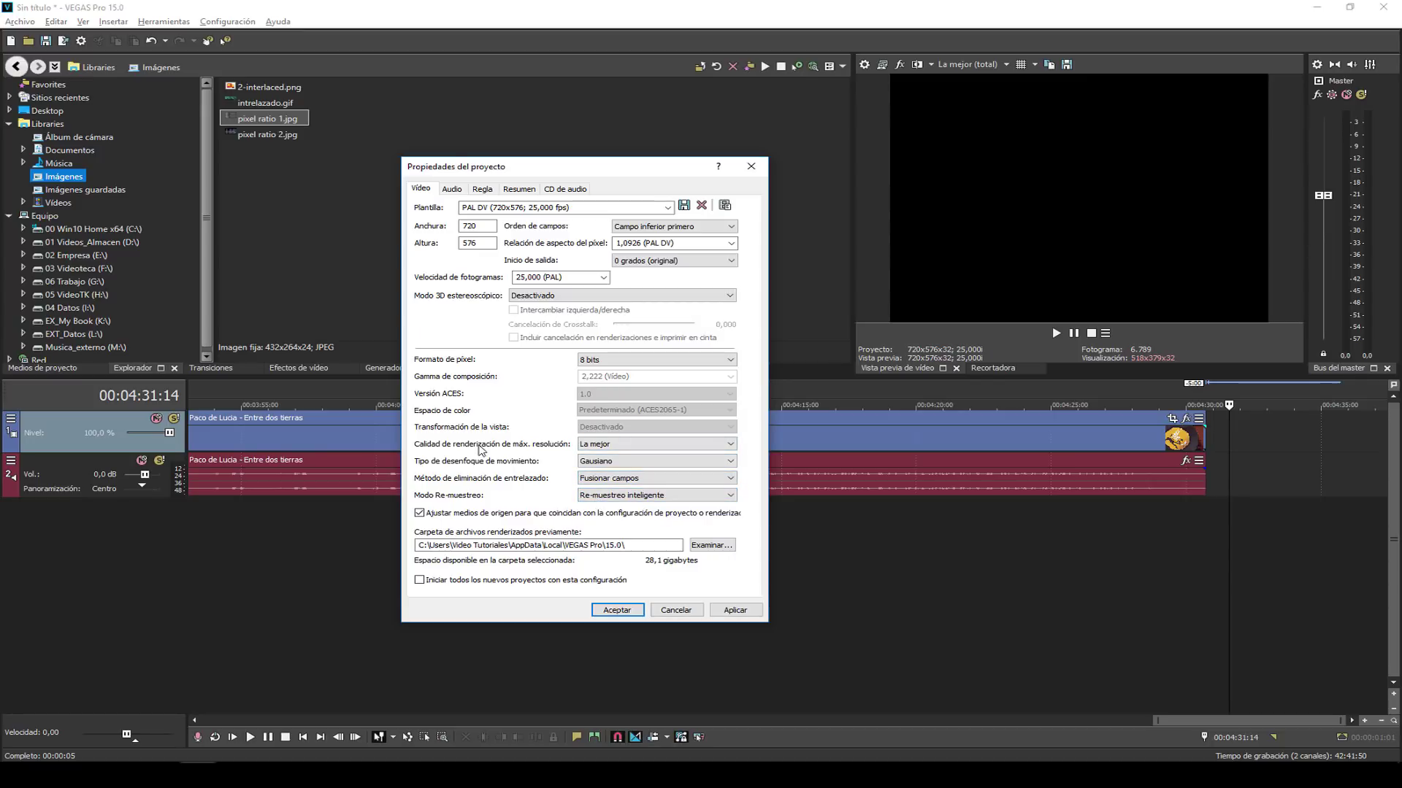
click(652, 227)
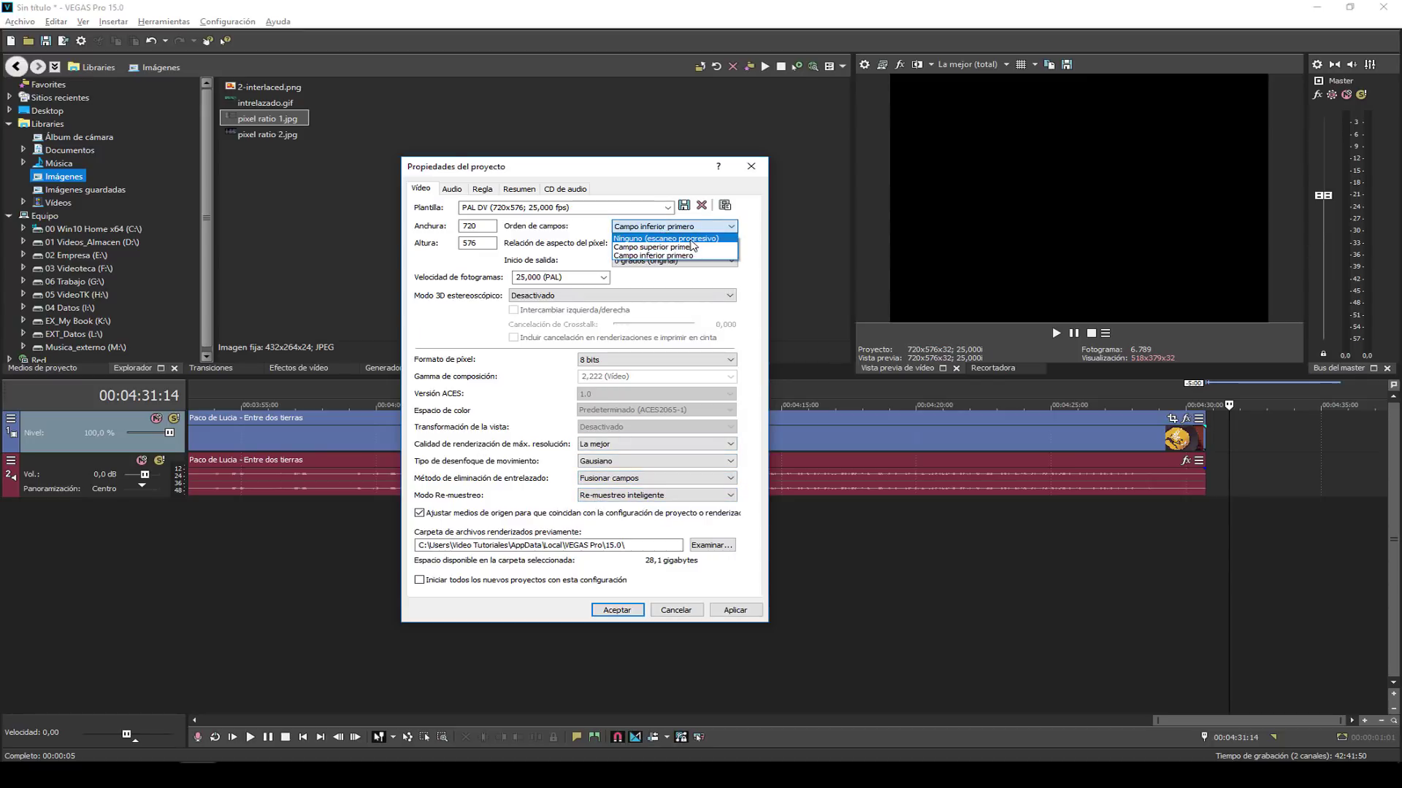
click(653, 255)
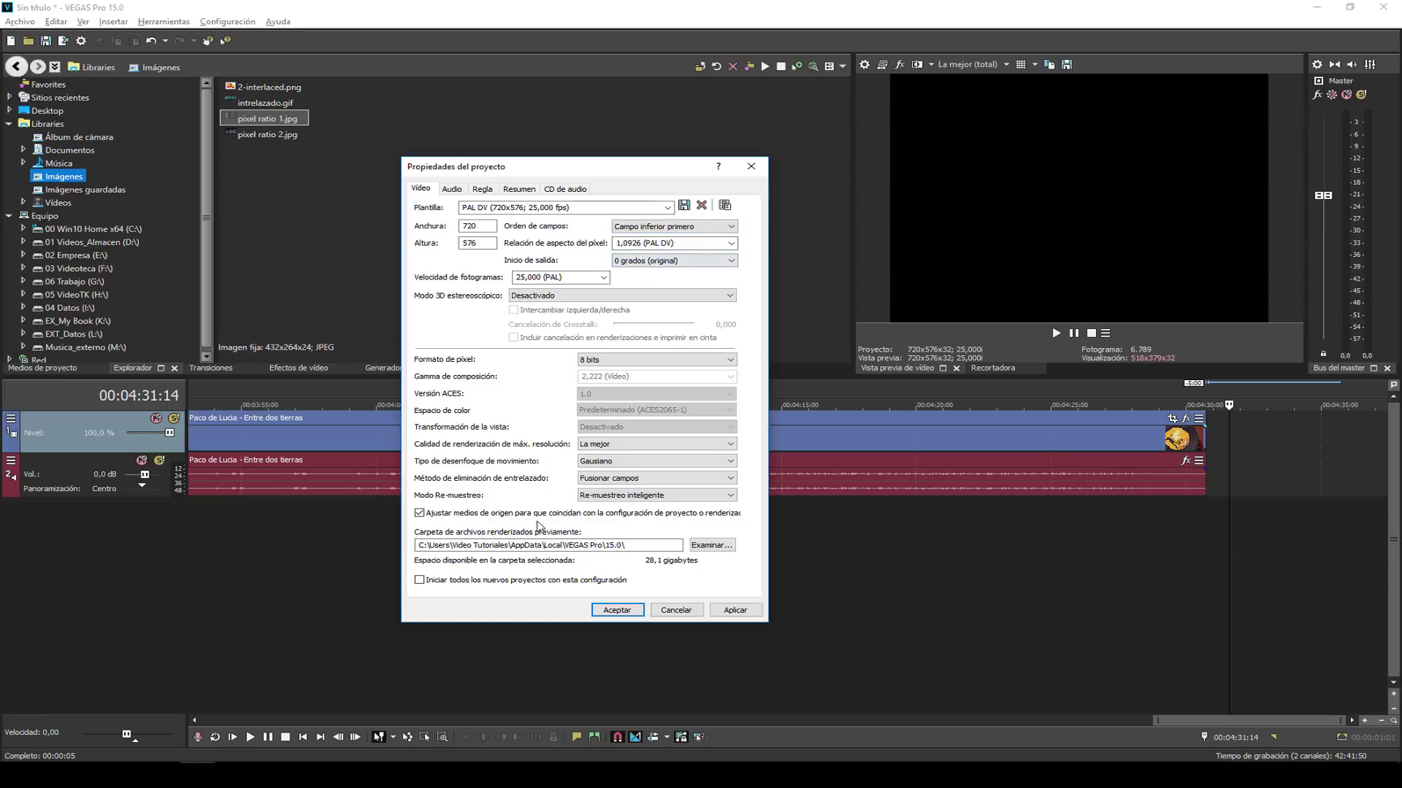
Select Re-muestreo inteligente as the resample mode and make all new projects start with these settings.
click(614, 499)
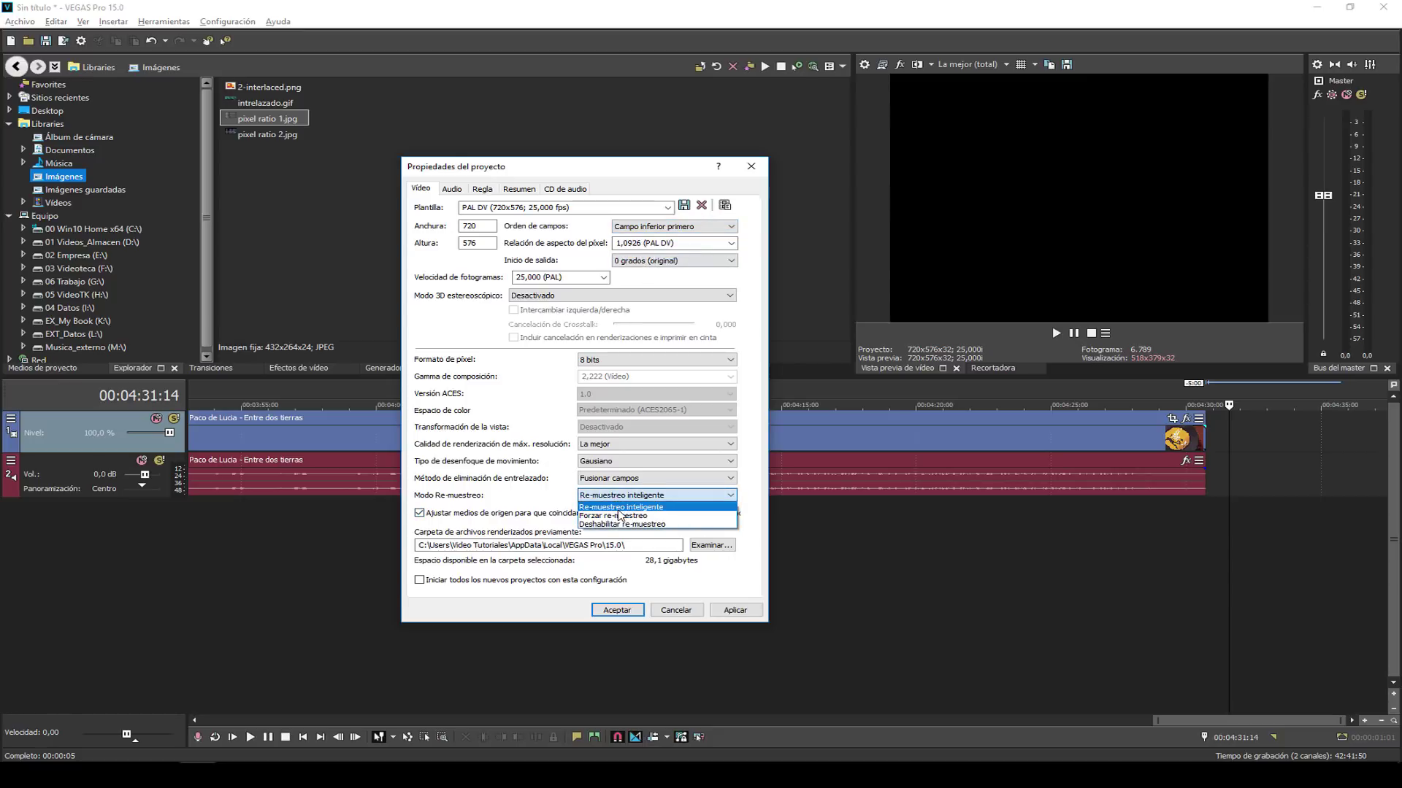
click(621, 511)
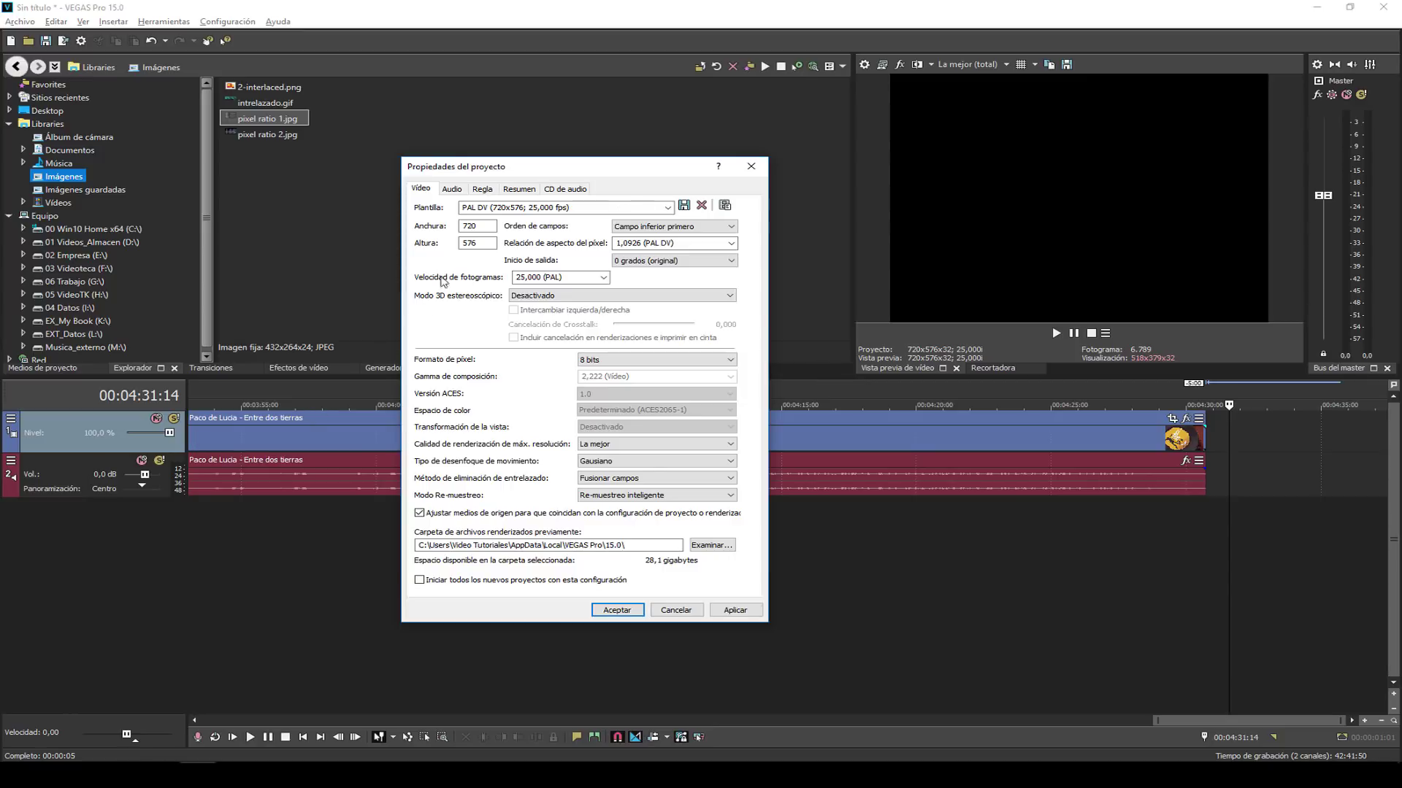
click(430, 581)
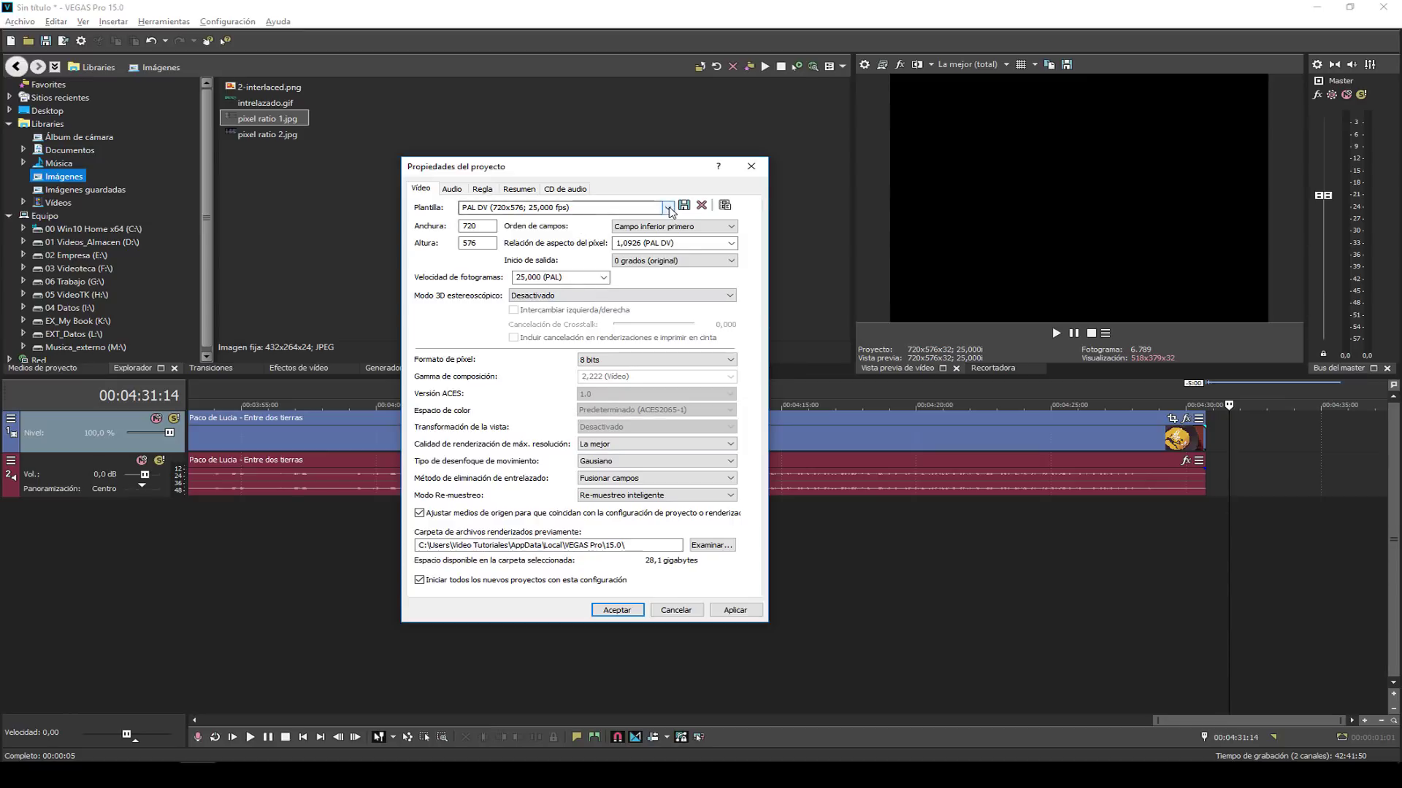
Try Surround 5.1 as the project's audio master bus mode with a 120 (Dolby profesional/película) low-pass cutoff frequency.
drag(532, 169, 590, 225)
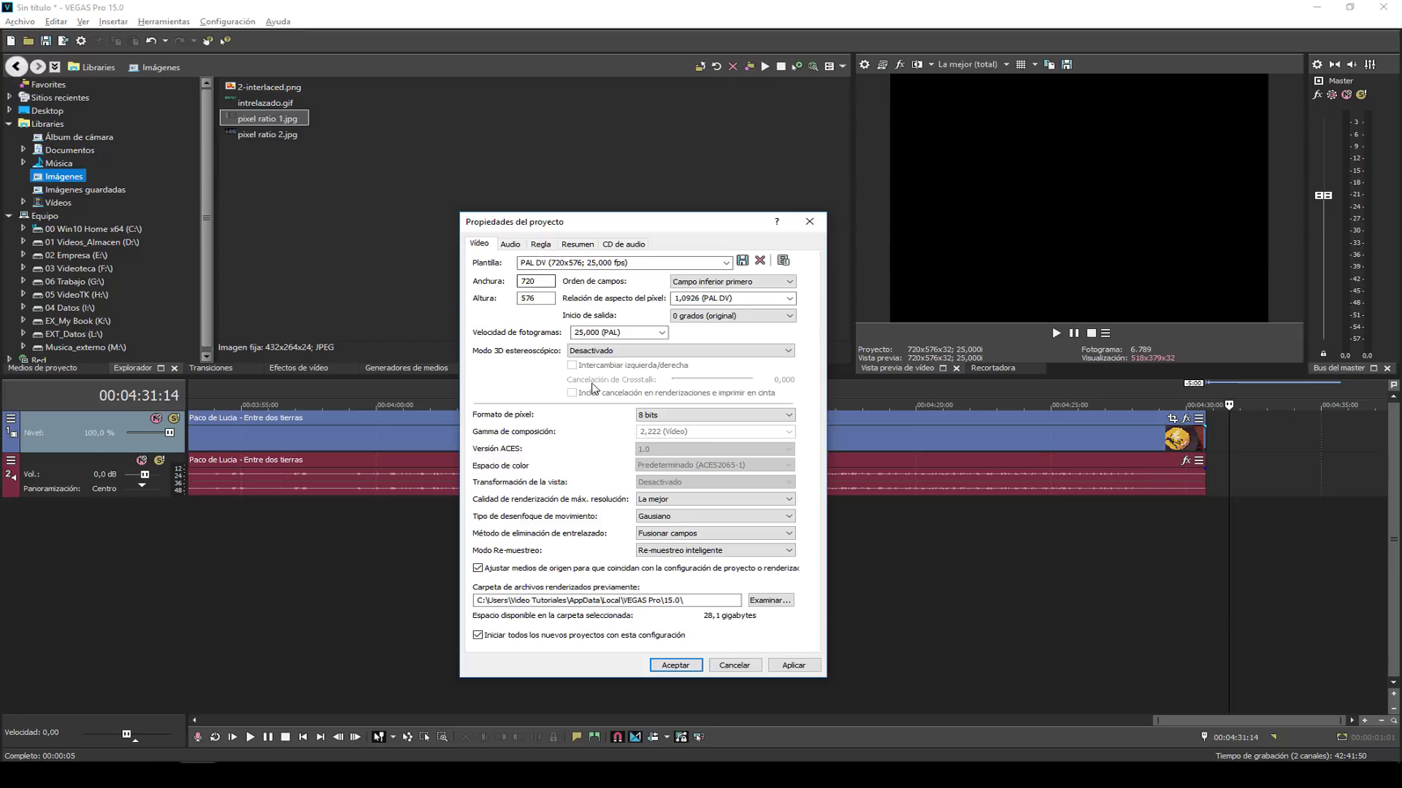
click(511, 245)
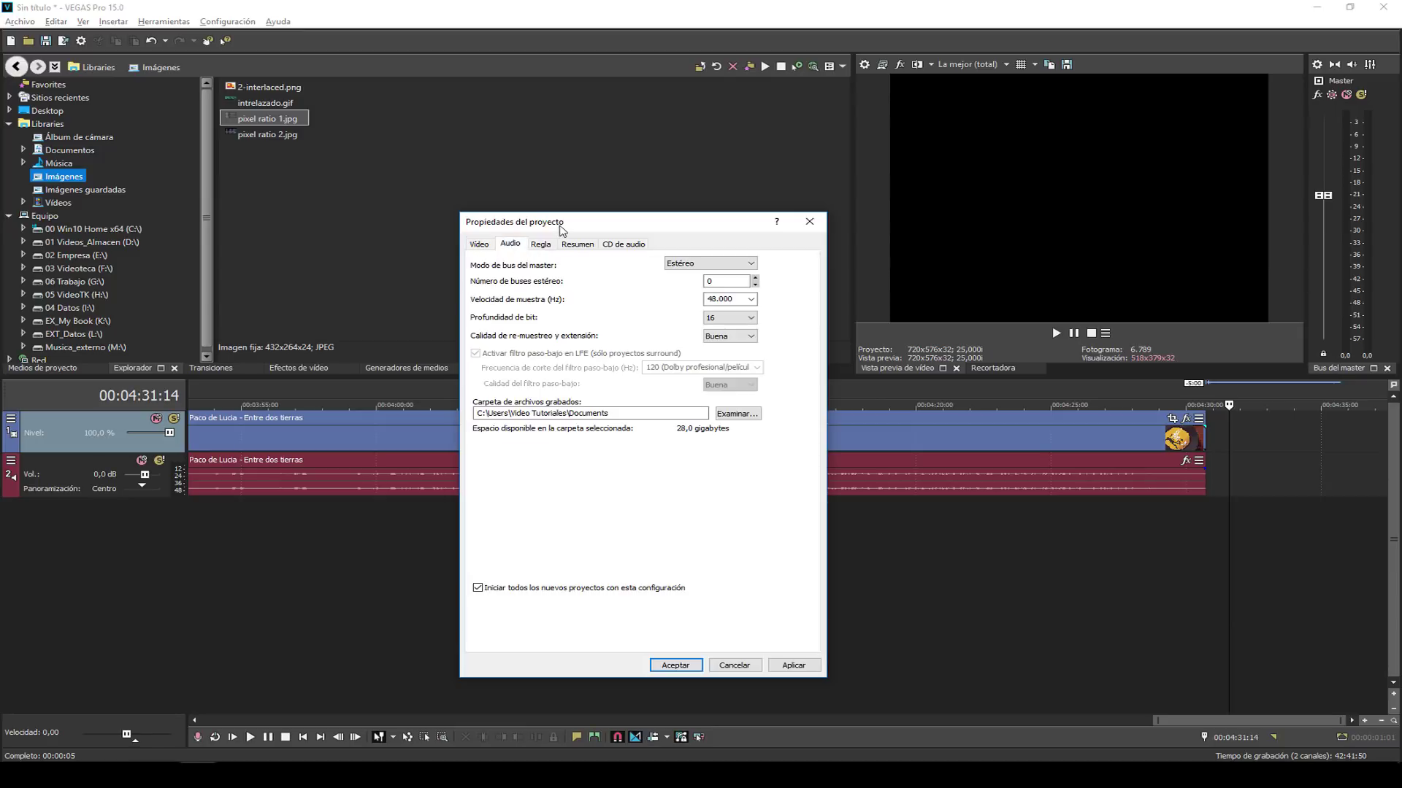
click(726, 264)
click(726, 272)
click(689, 264)
click(689, 285)
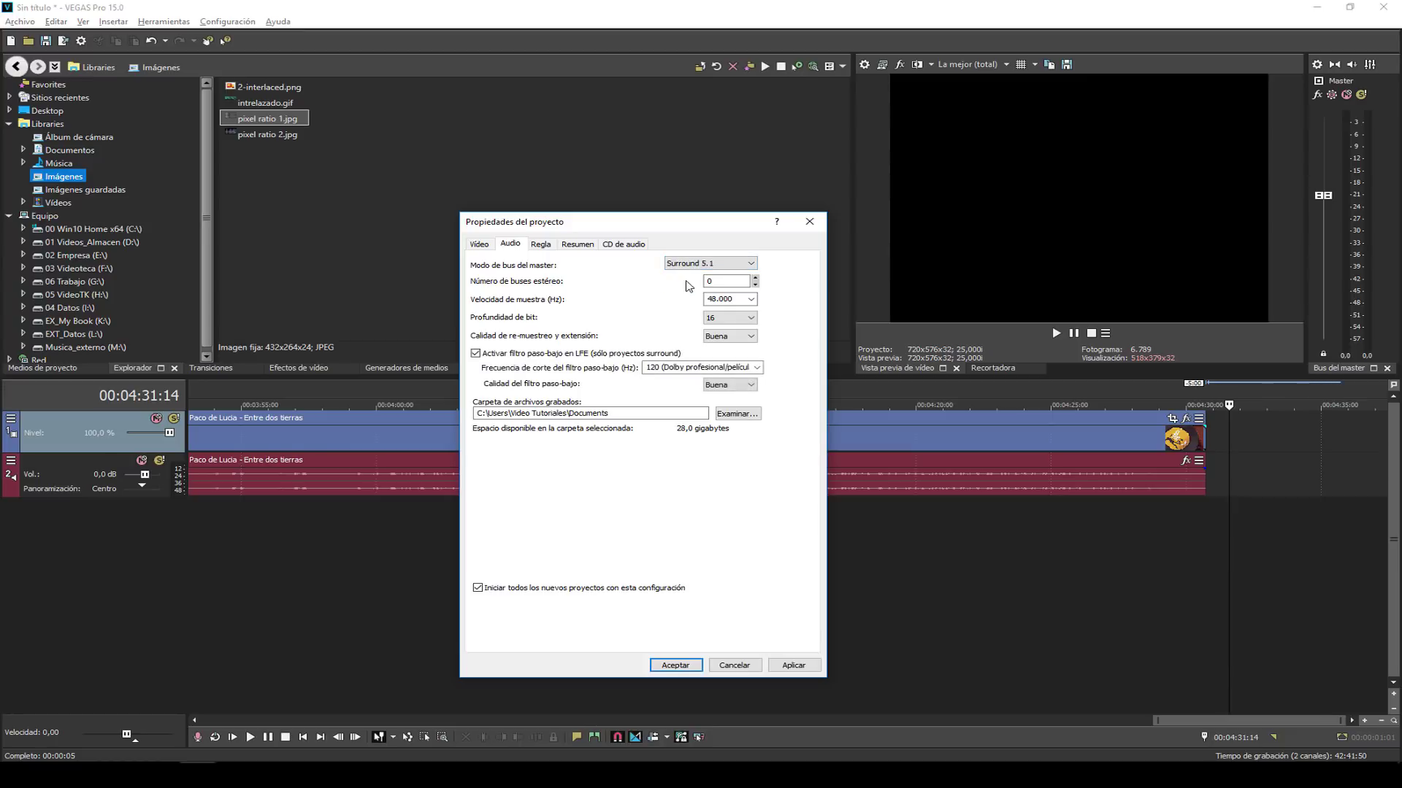
click(756, 369)
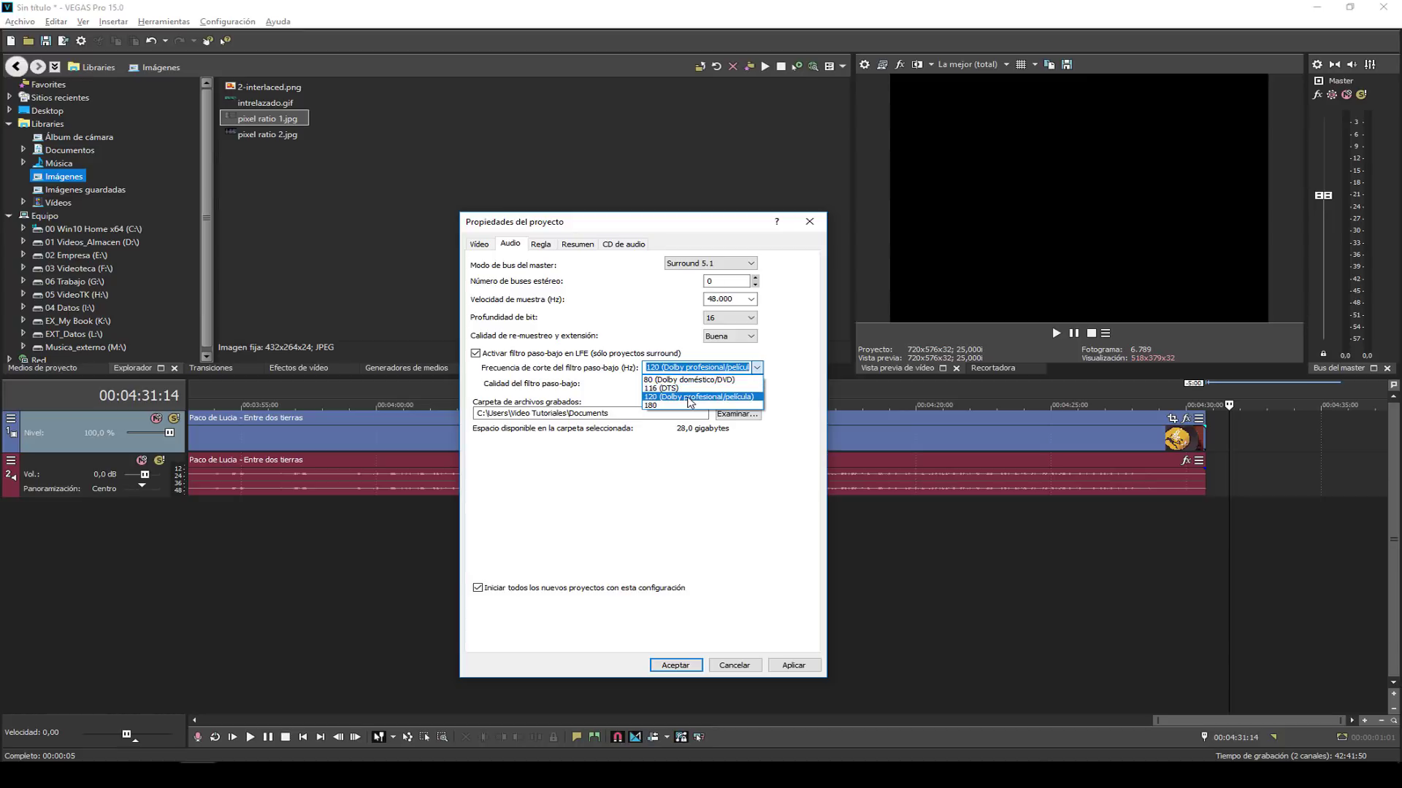
click(690, 400)
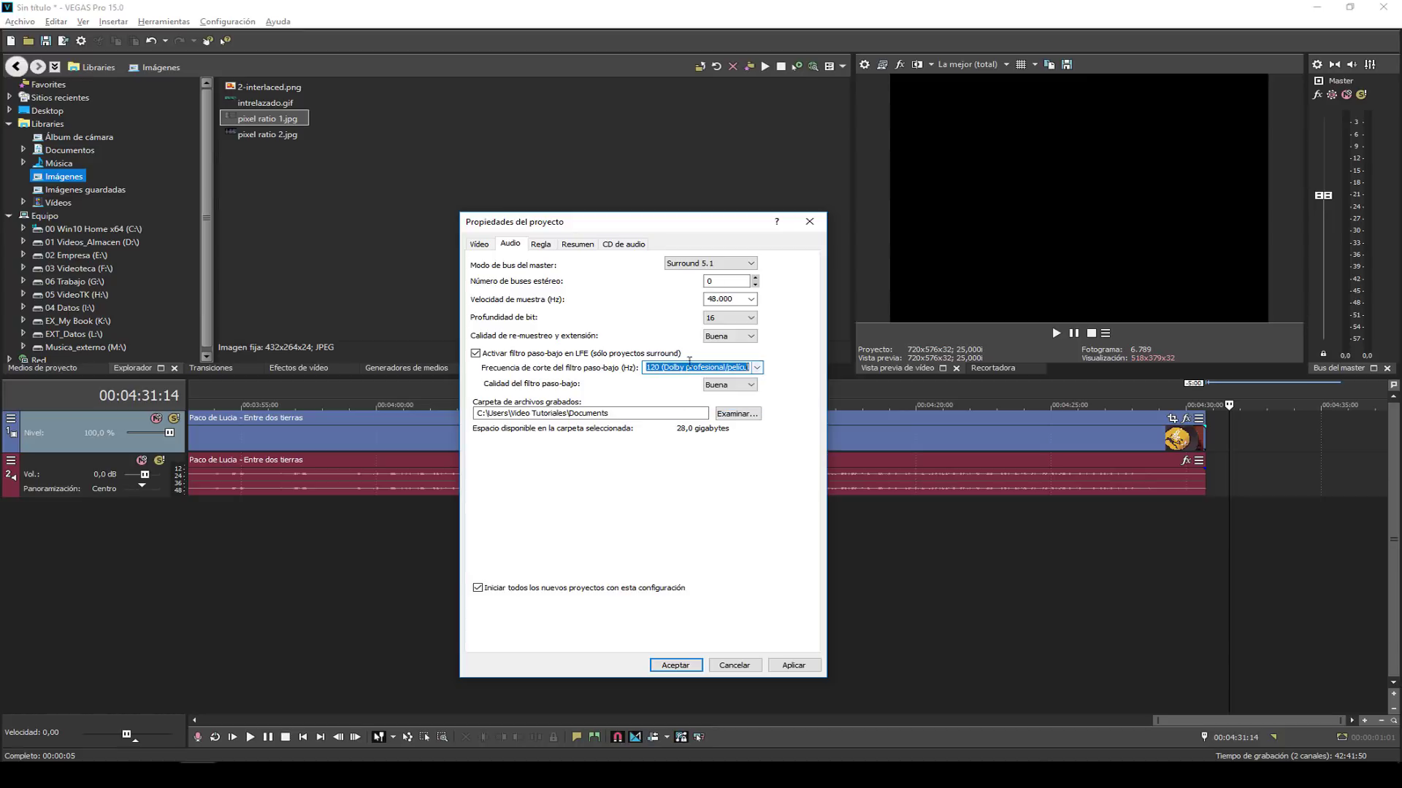
Return the audio master bus mode to Estéreo.
click(697, 264)
click(695, 284)
click(698, 264)
click(697, 274)
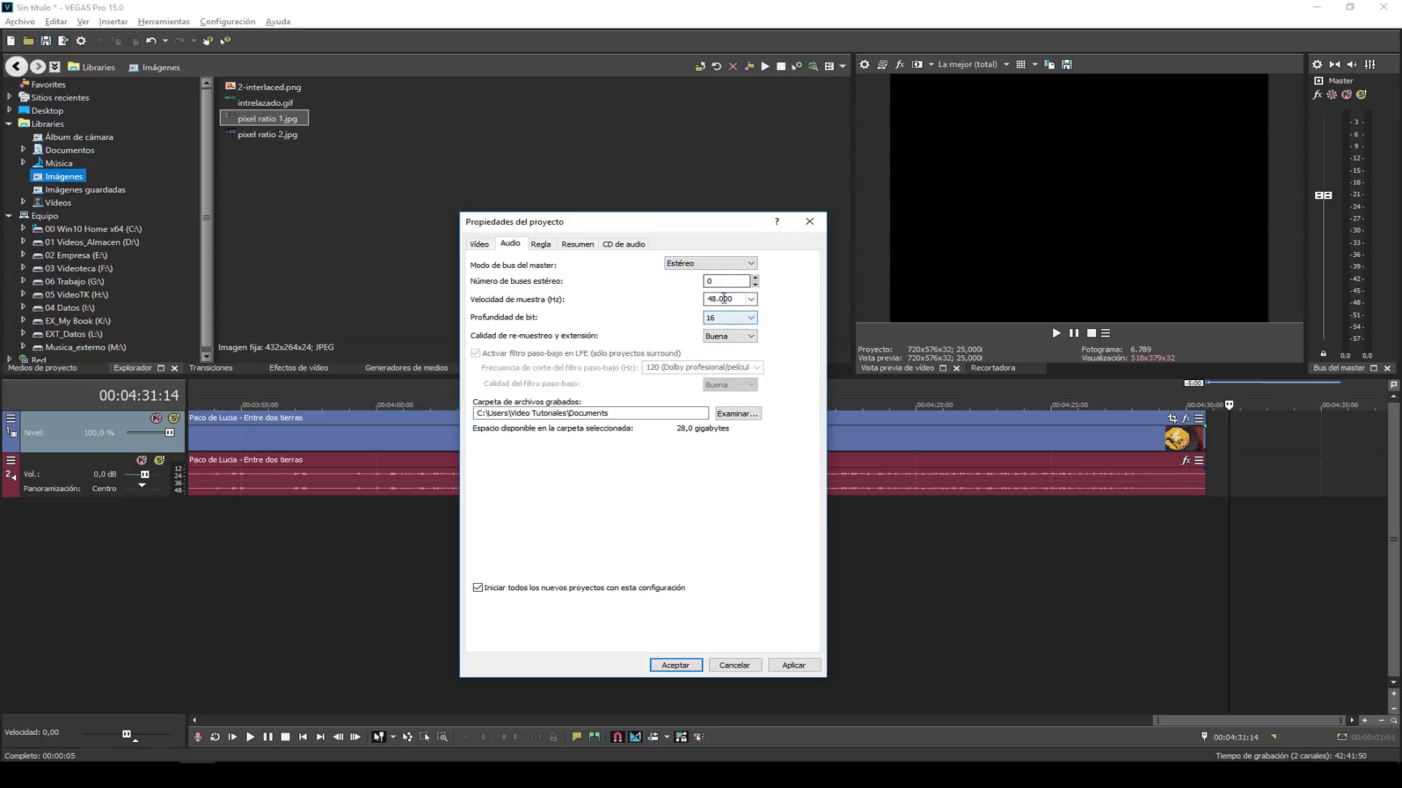
Set the project's audio bit depth to 16 and its resample and stretch quality to La mejor.
click(713, 299)
double_click(713, 299)
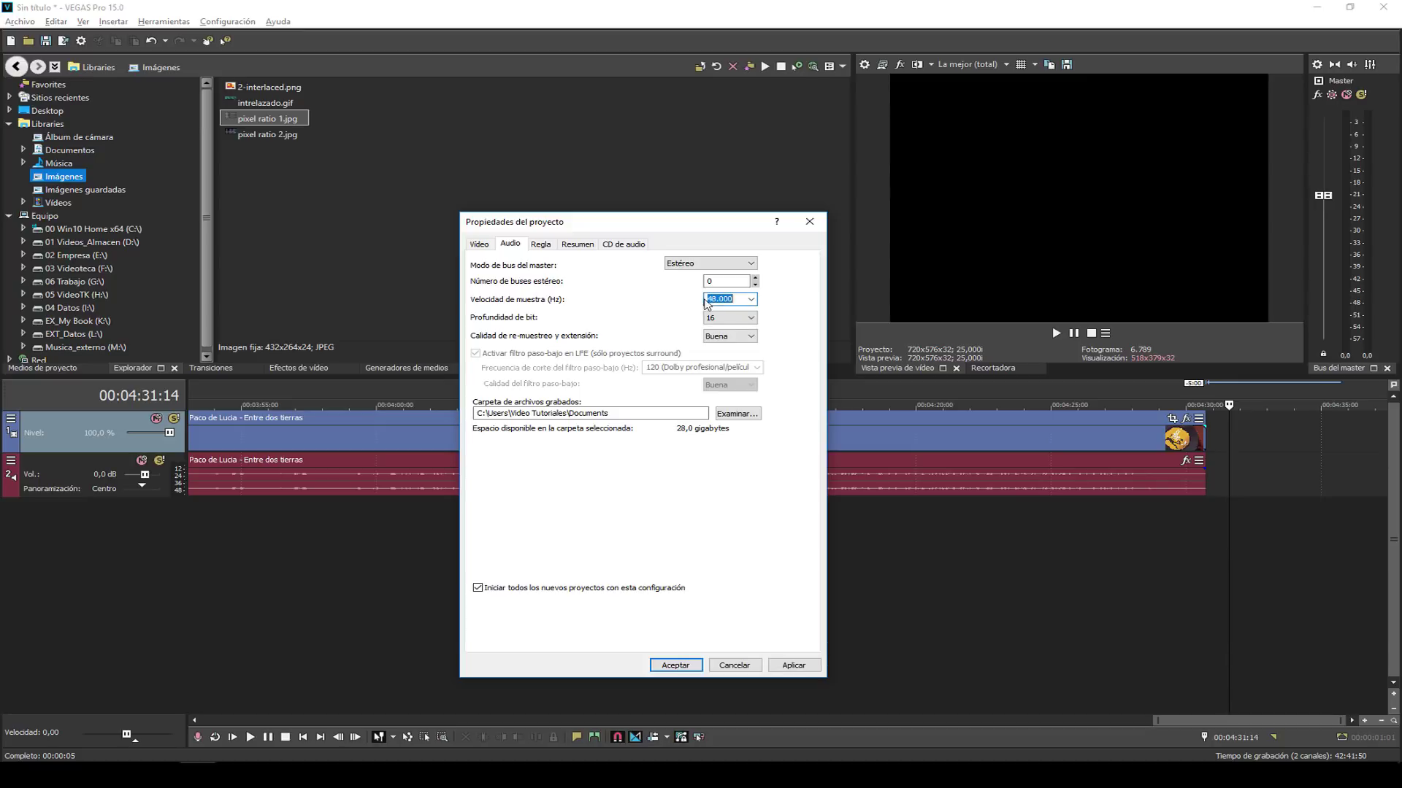
click(735, 318)
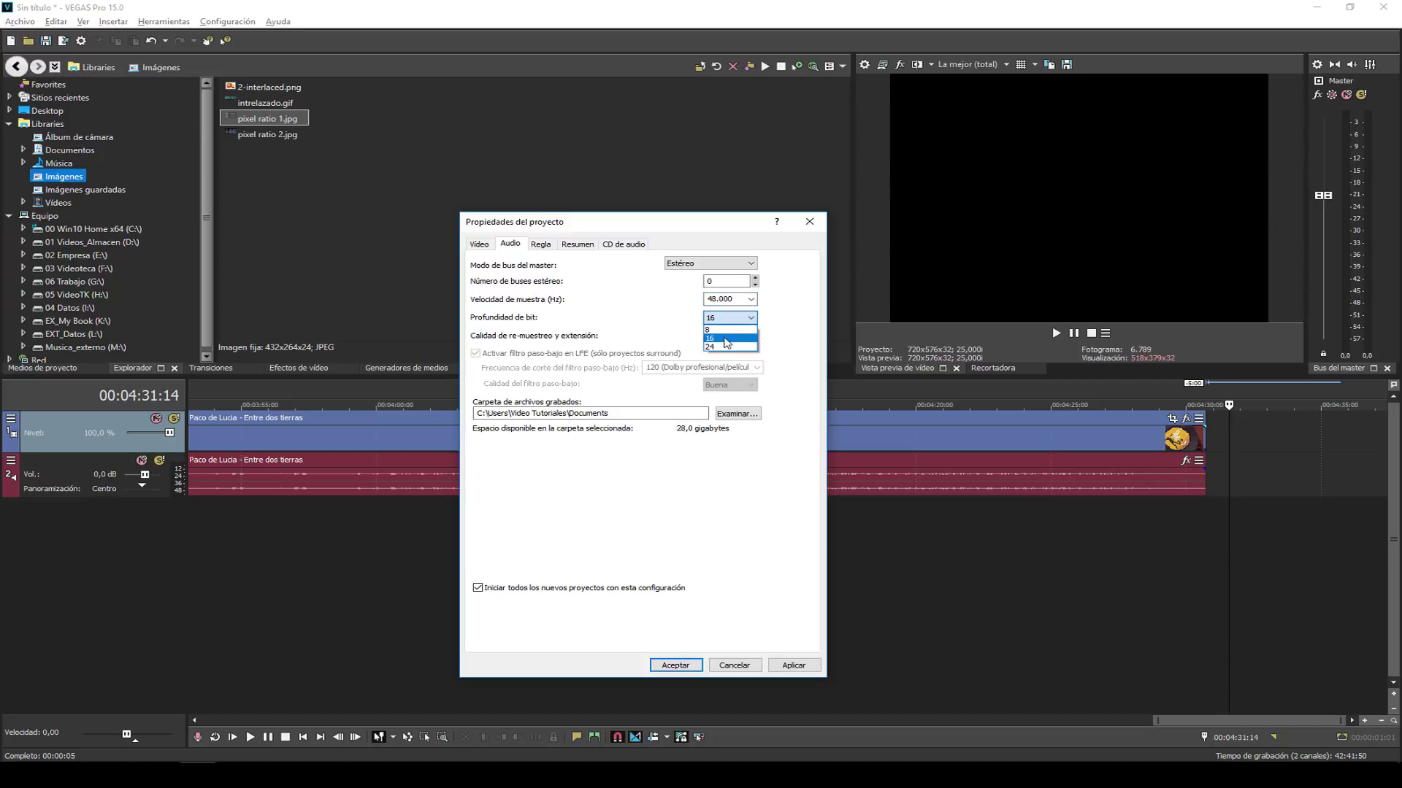
click(724, 340)
click(725, 338)
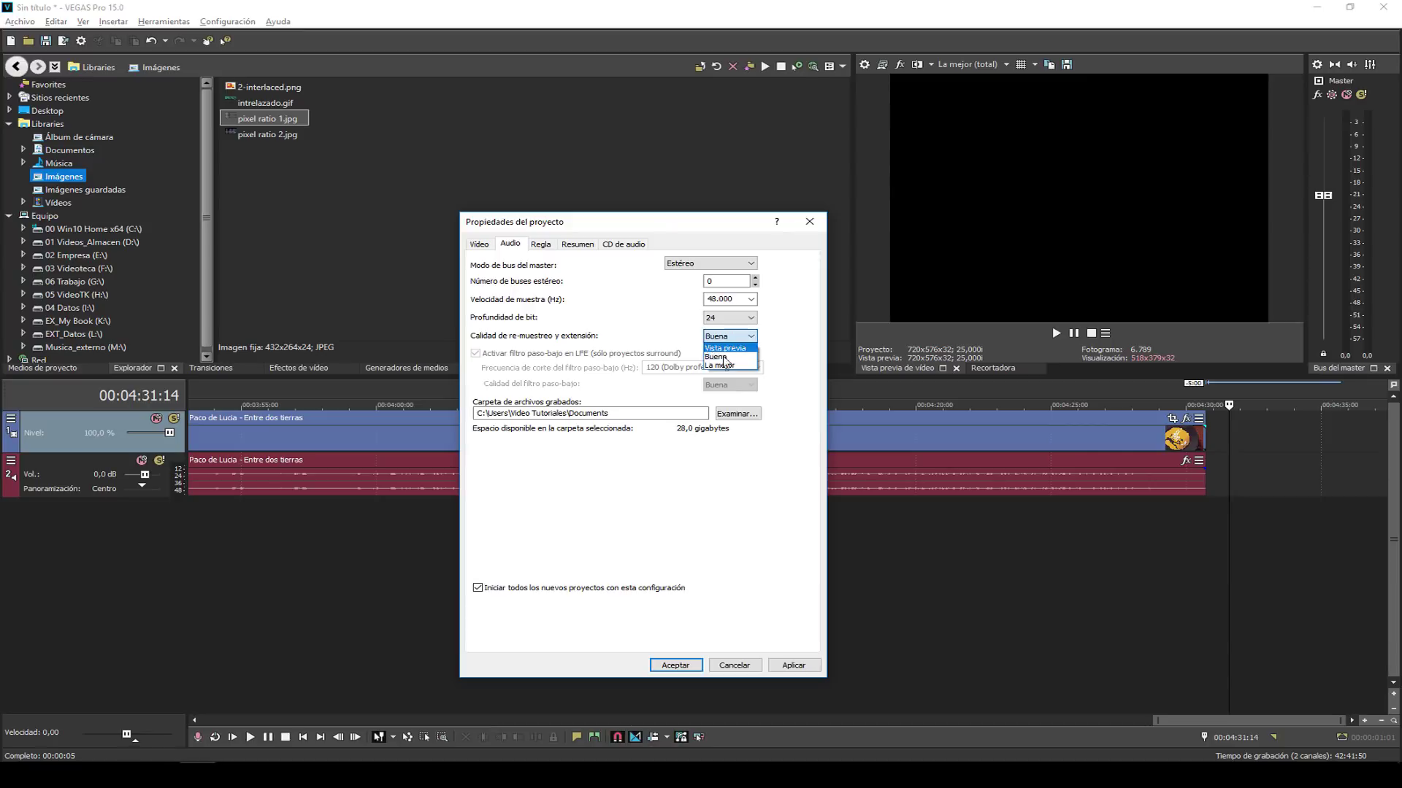
click(723, 365)
click(716, 317)
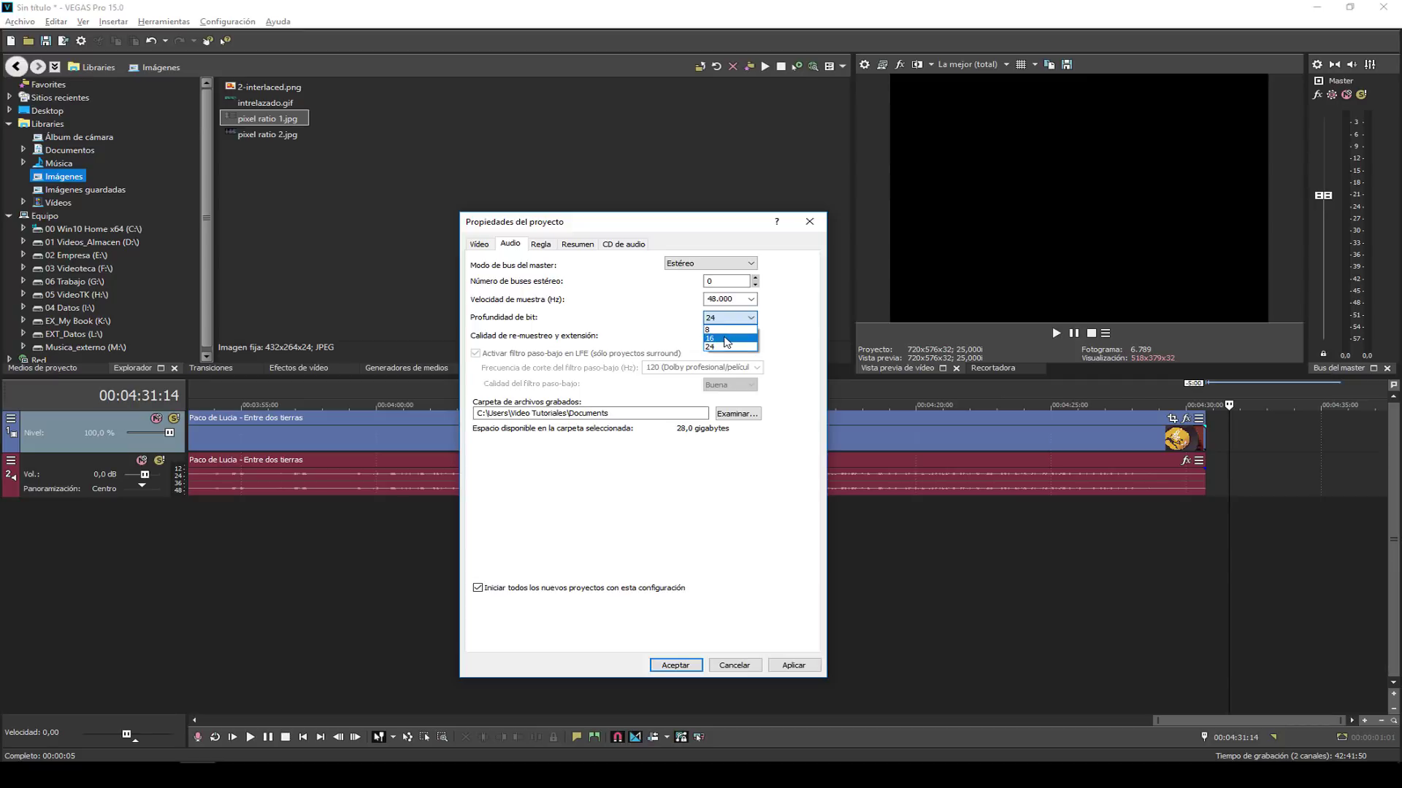
click(727, 339)
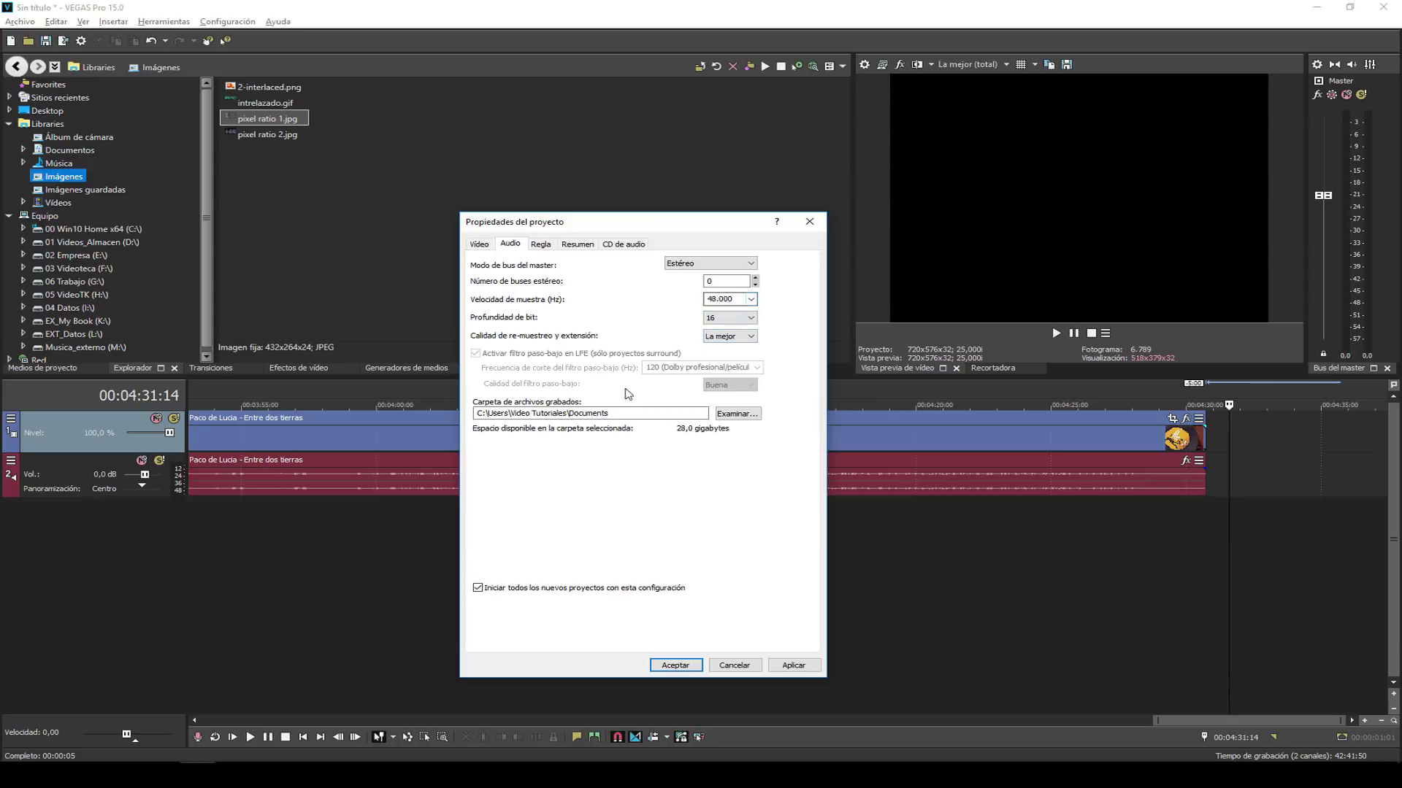
Set the project's ruler time format to Tiempo and apply the change.
click(541, 244)
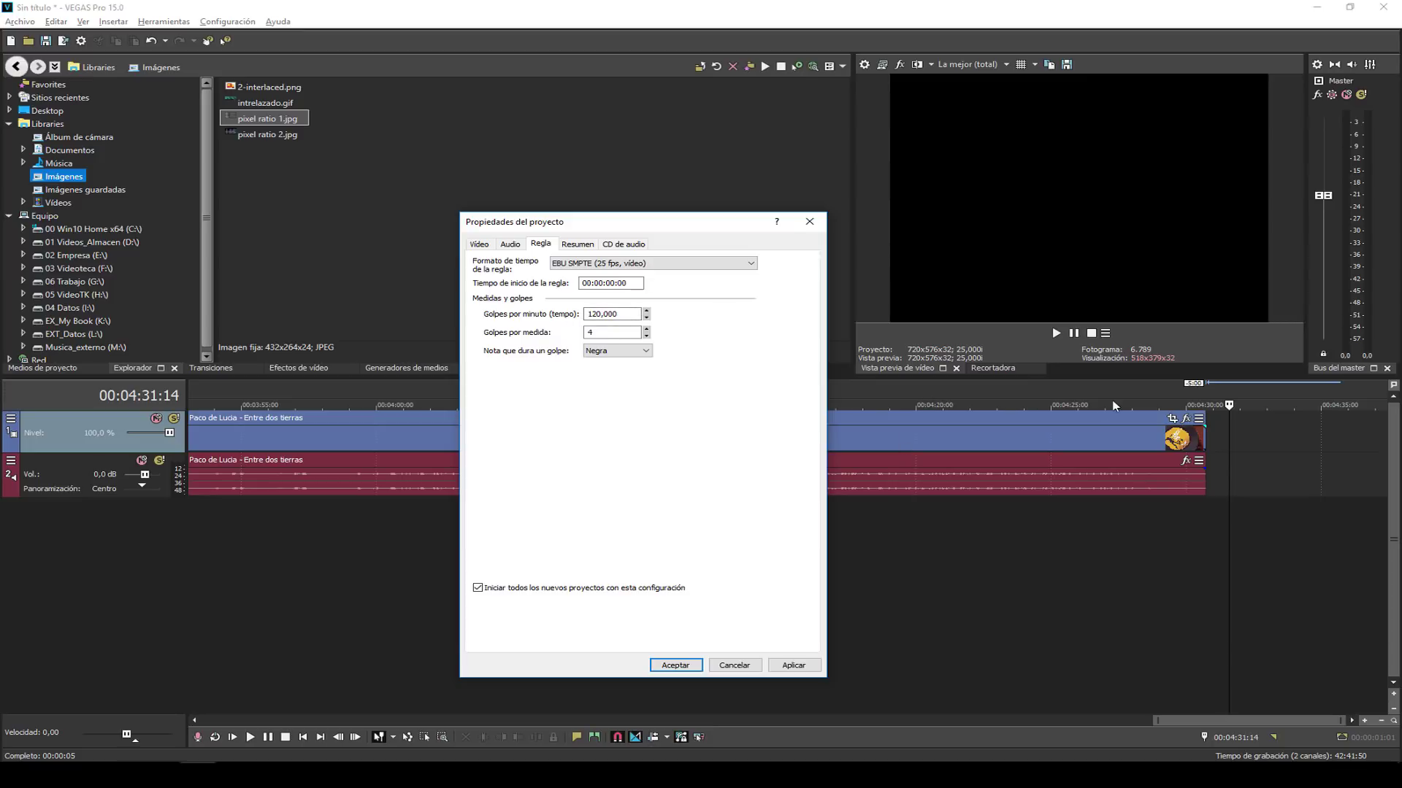
click(660, 264)
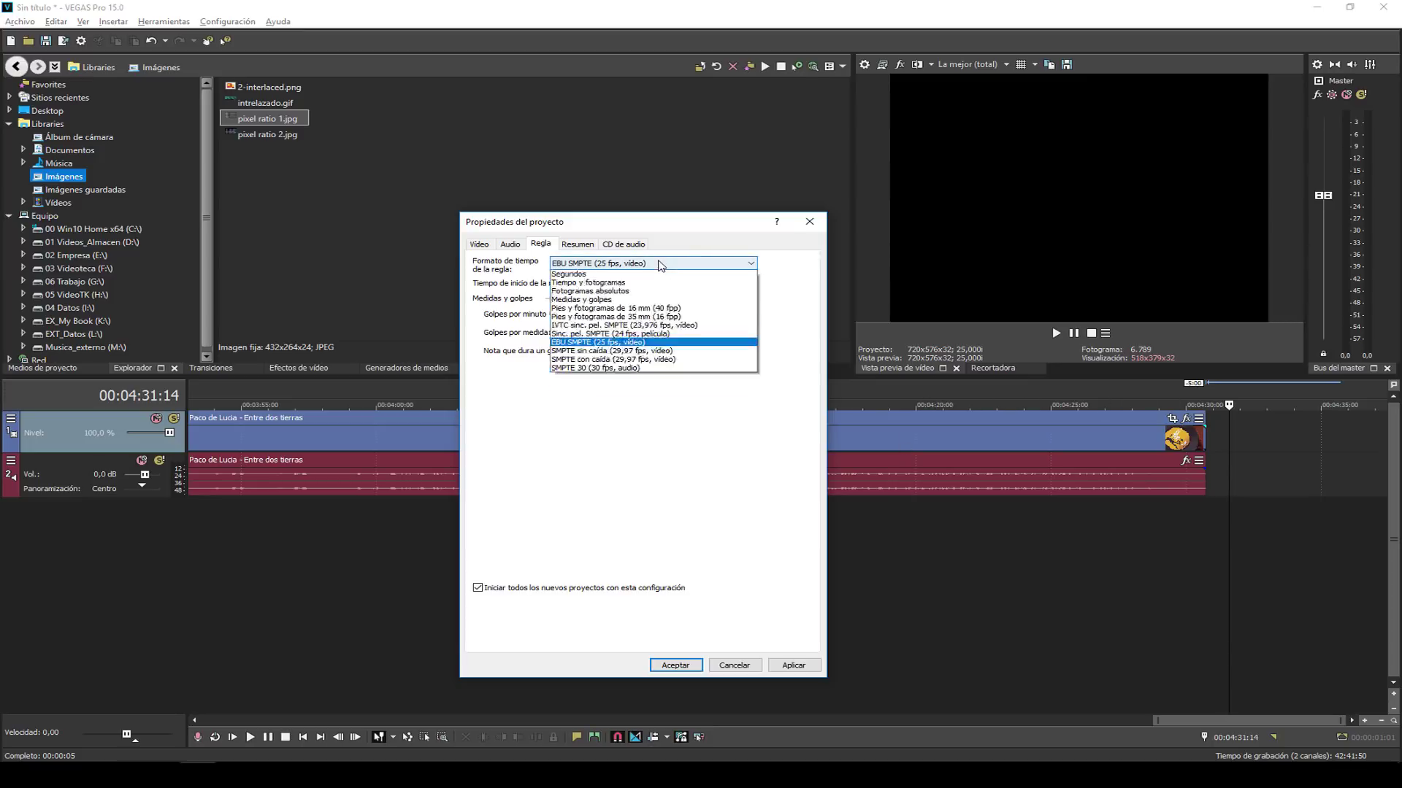
click(576, 283)
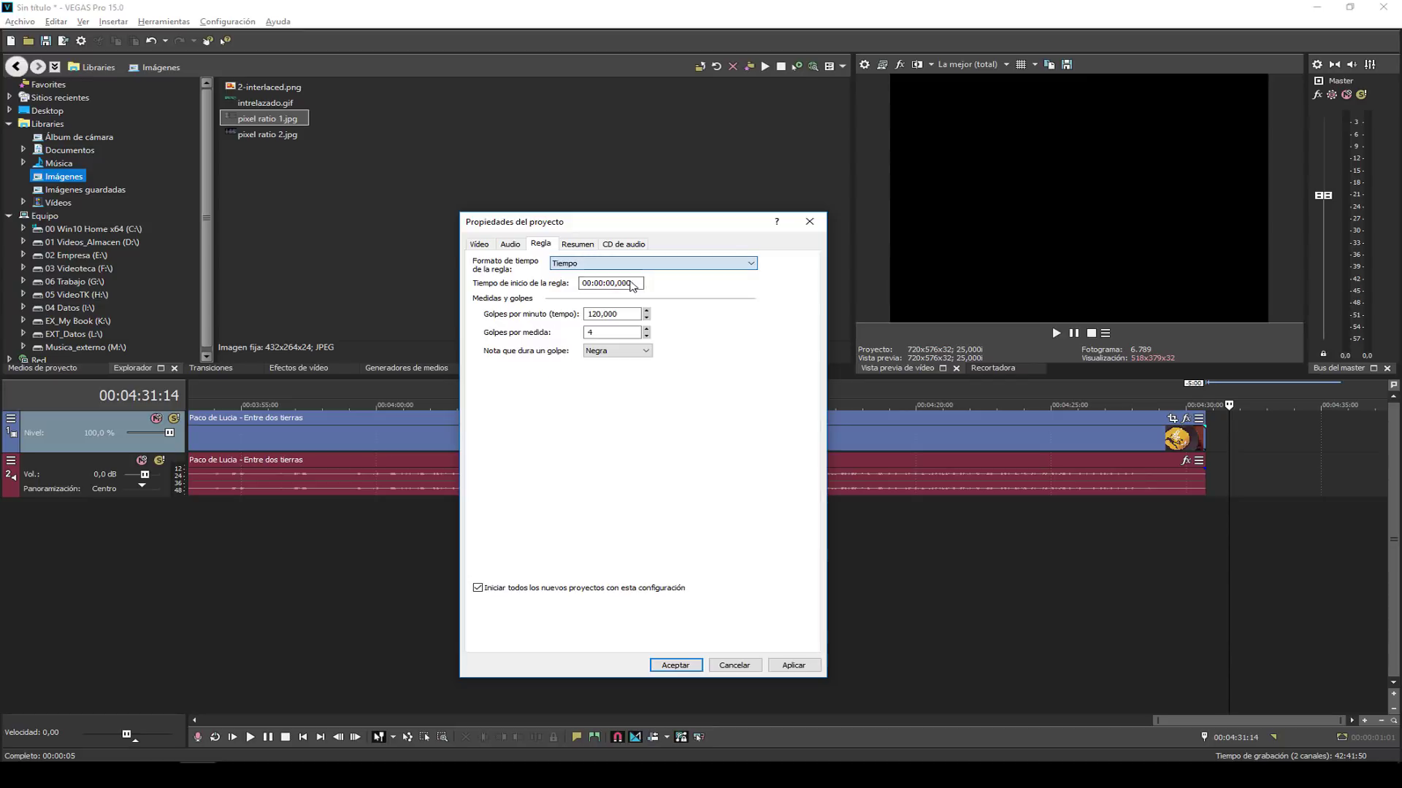
click(786, 667)
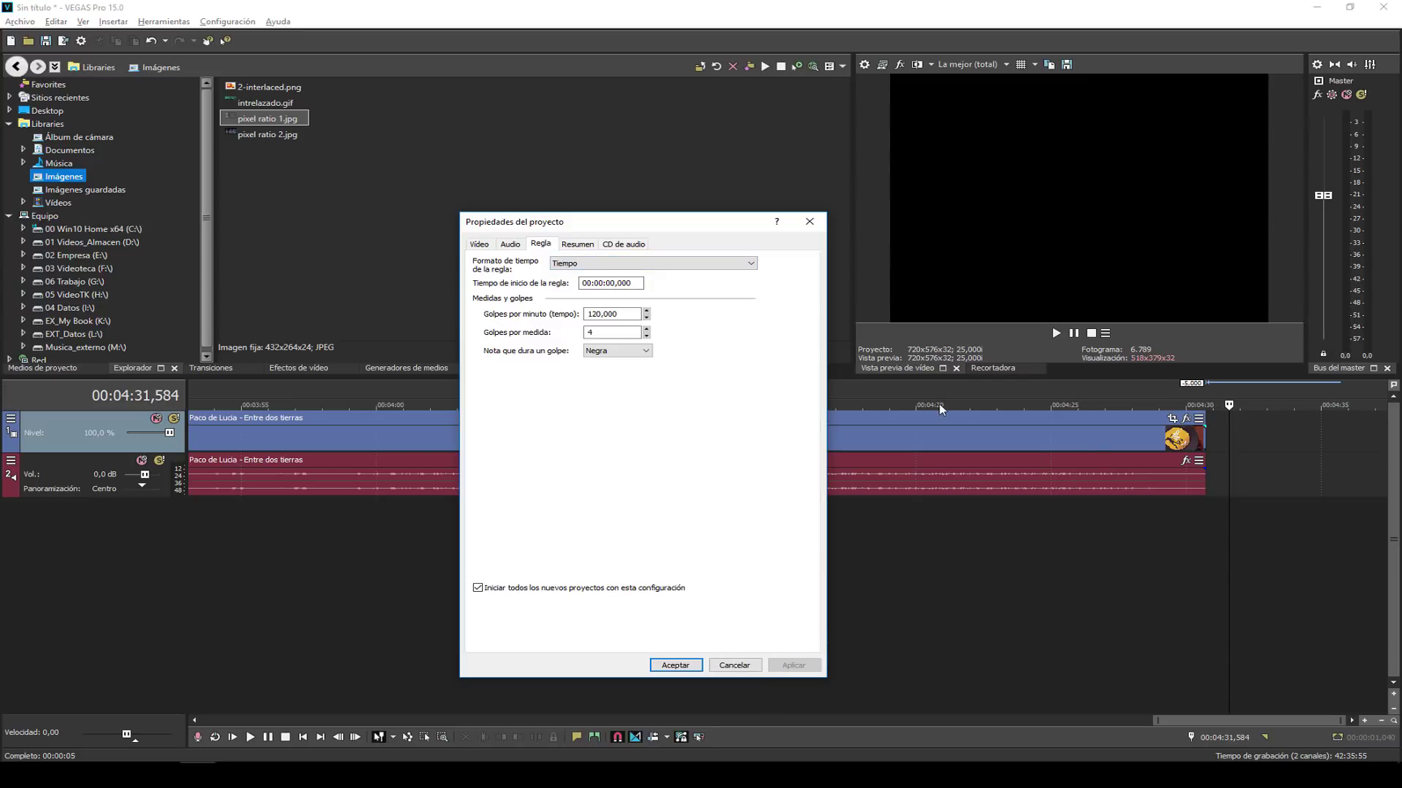
Turn off starting all new projects with this configuration and review the project's summary and audio CD properties.
click(584, 264)
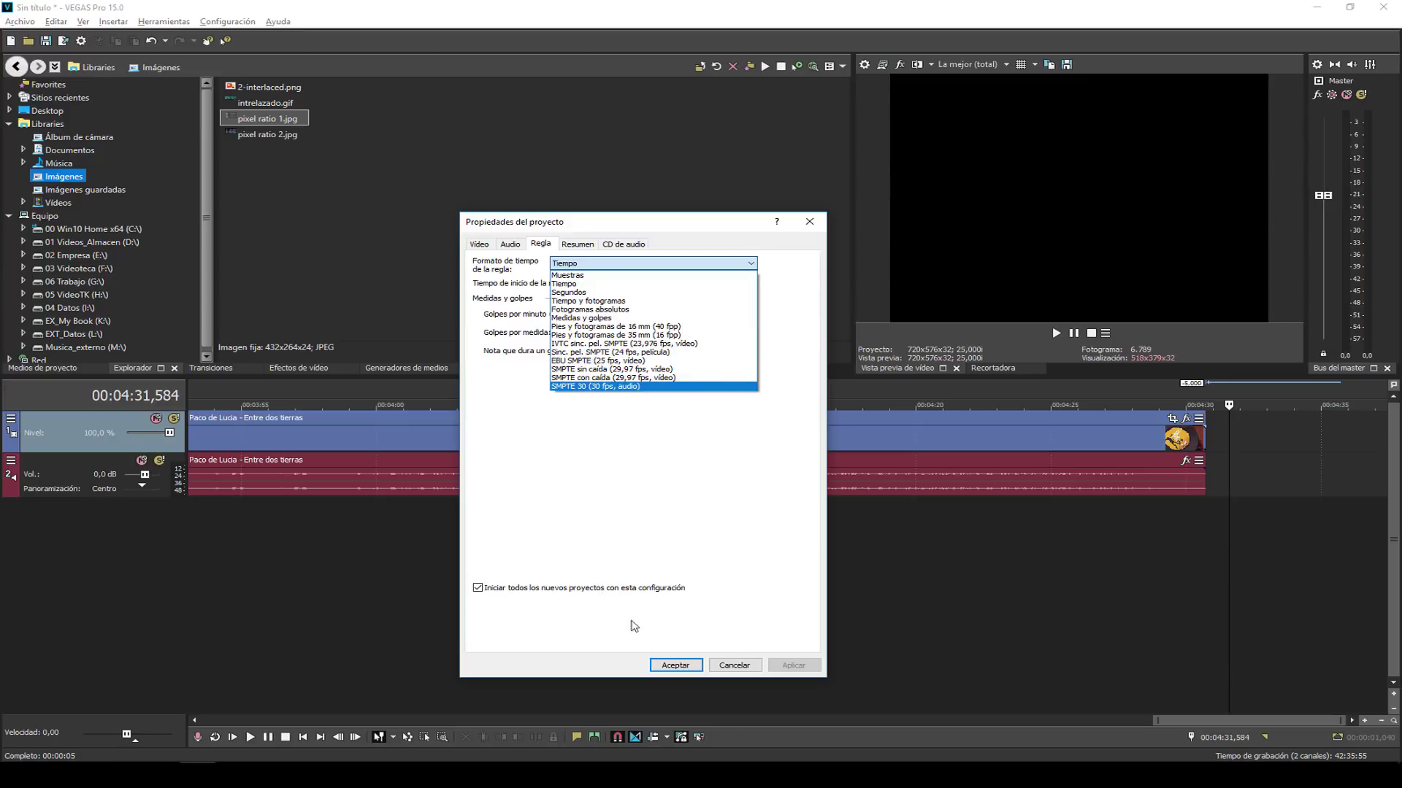
click(570, 589)
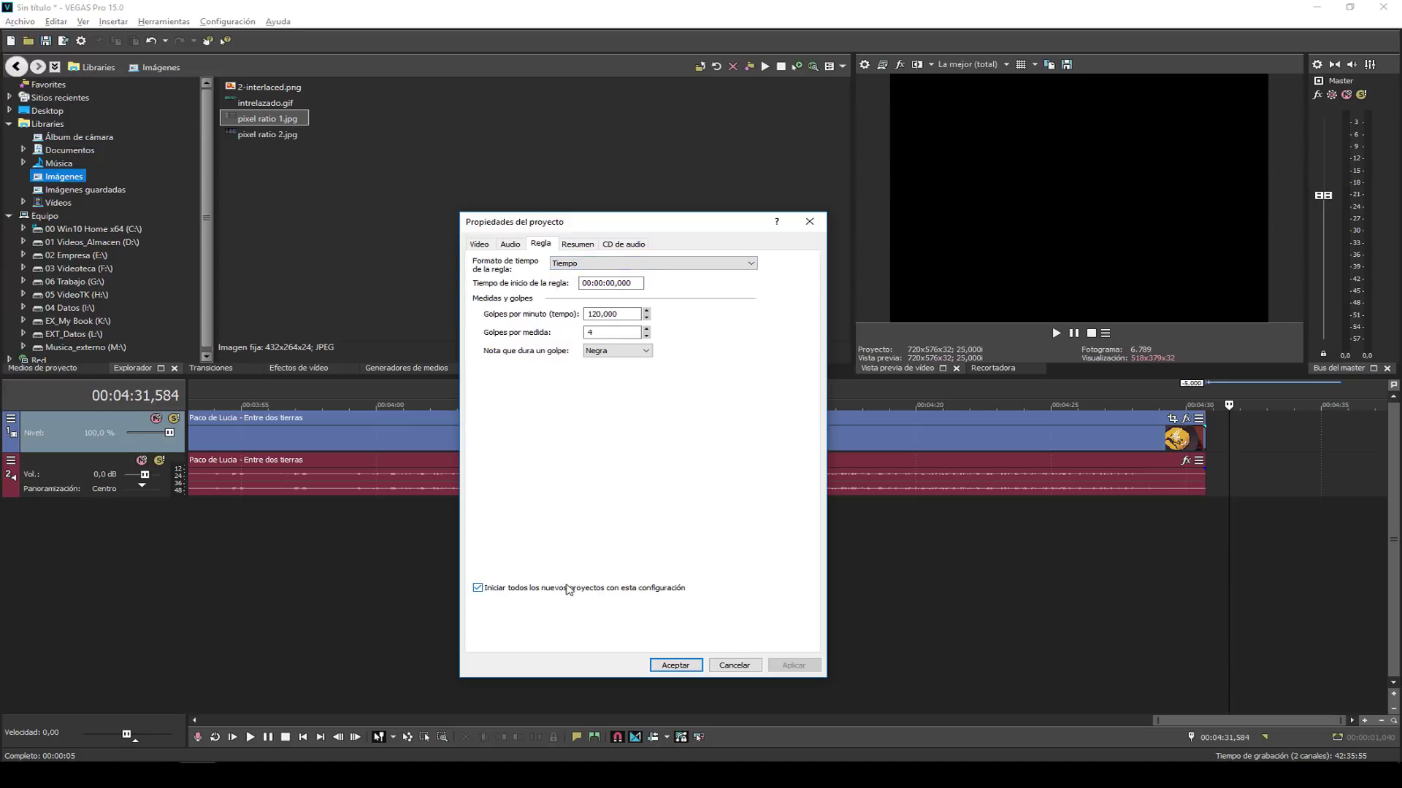
click(570, 589)
click(579, 244)
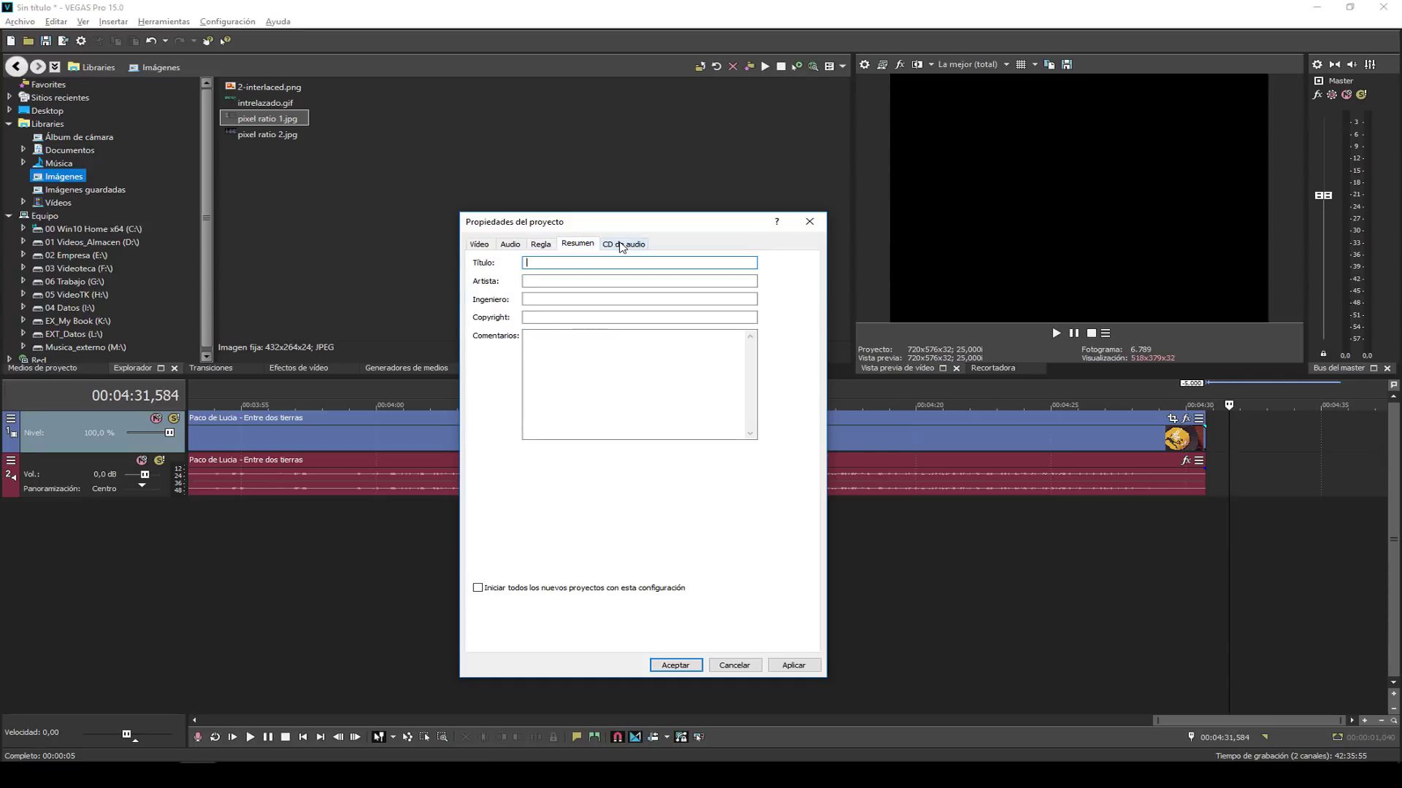
click(624, 246)
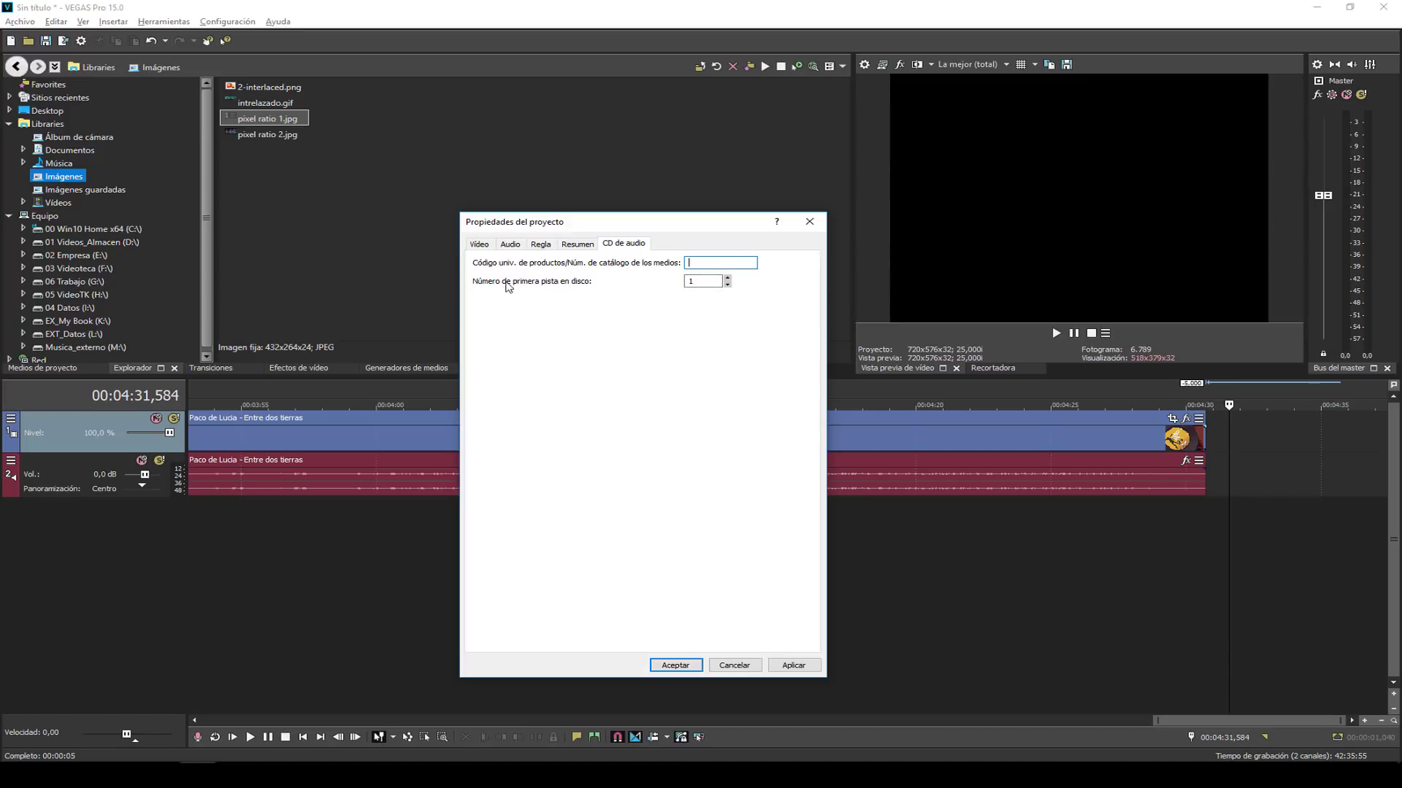
Save the project's video settings as a template named DVD 576p 25fps 48Hz 16bits despite the match with a built-in one.
click(479, 245)
drag(543, 222, 520, 161)
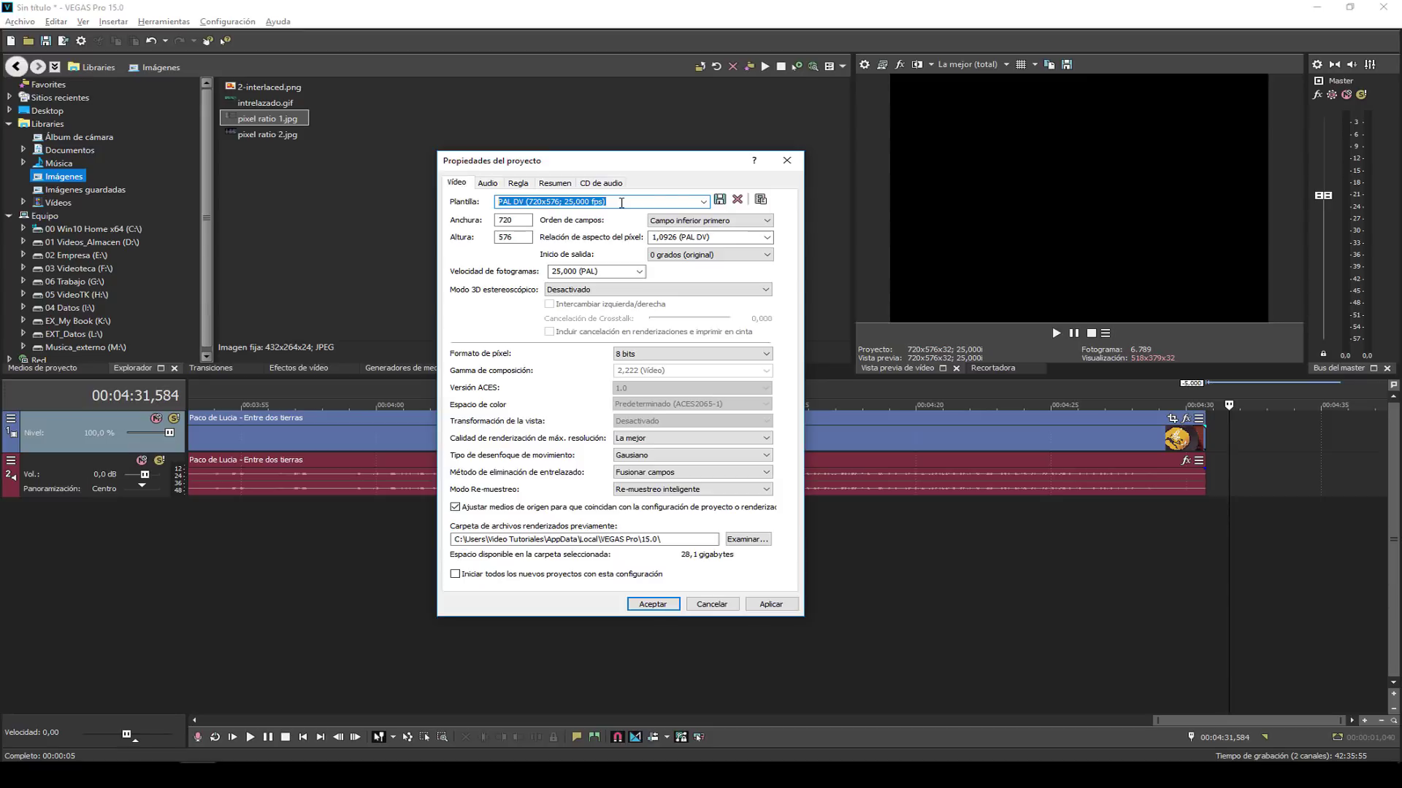
text(dvd)
click(488, 184)
click(463, 187)
click(565, 201)
click(719, 199)
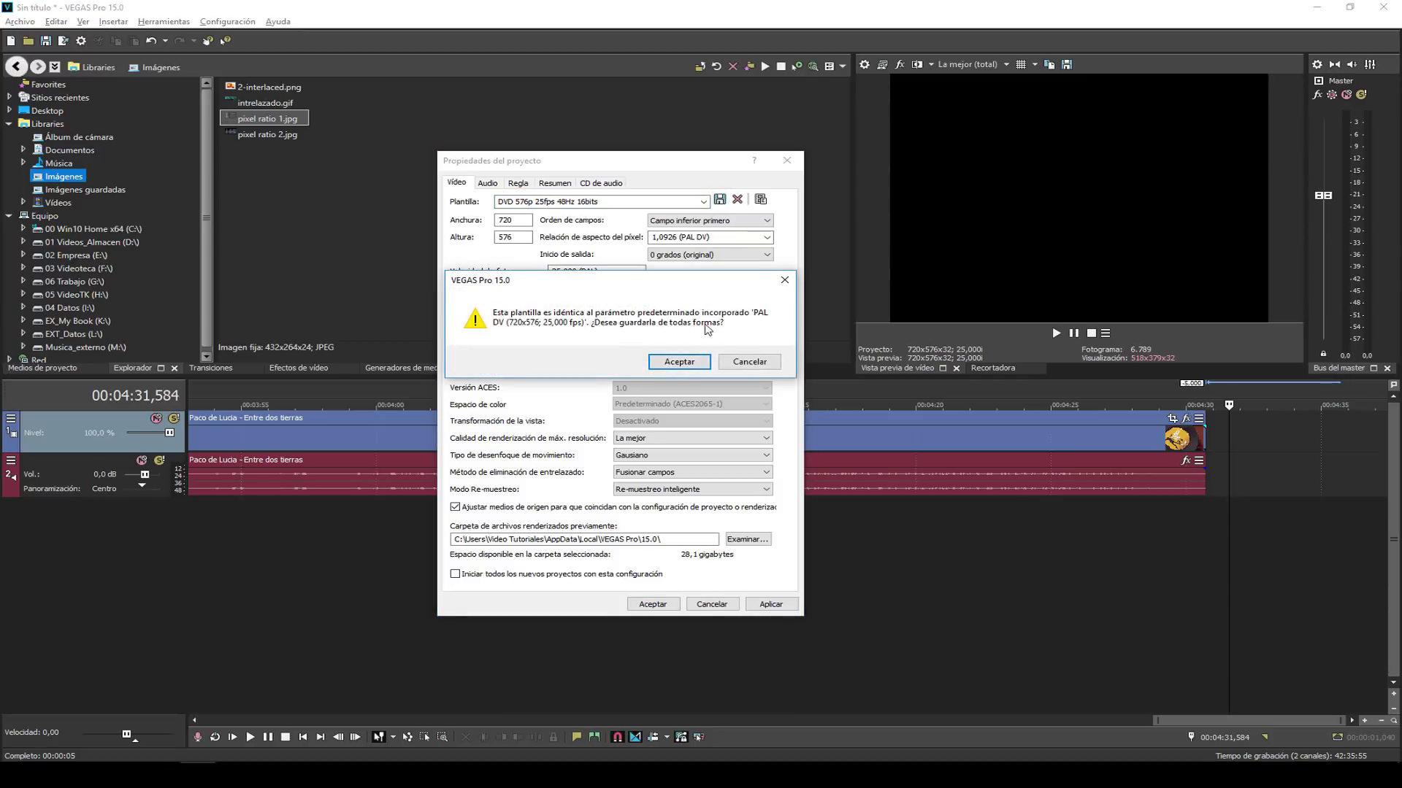
click(681, 361)
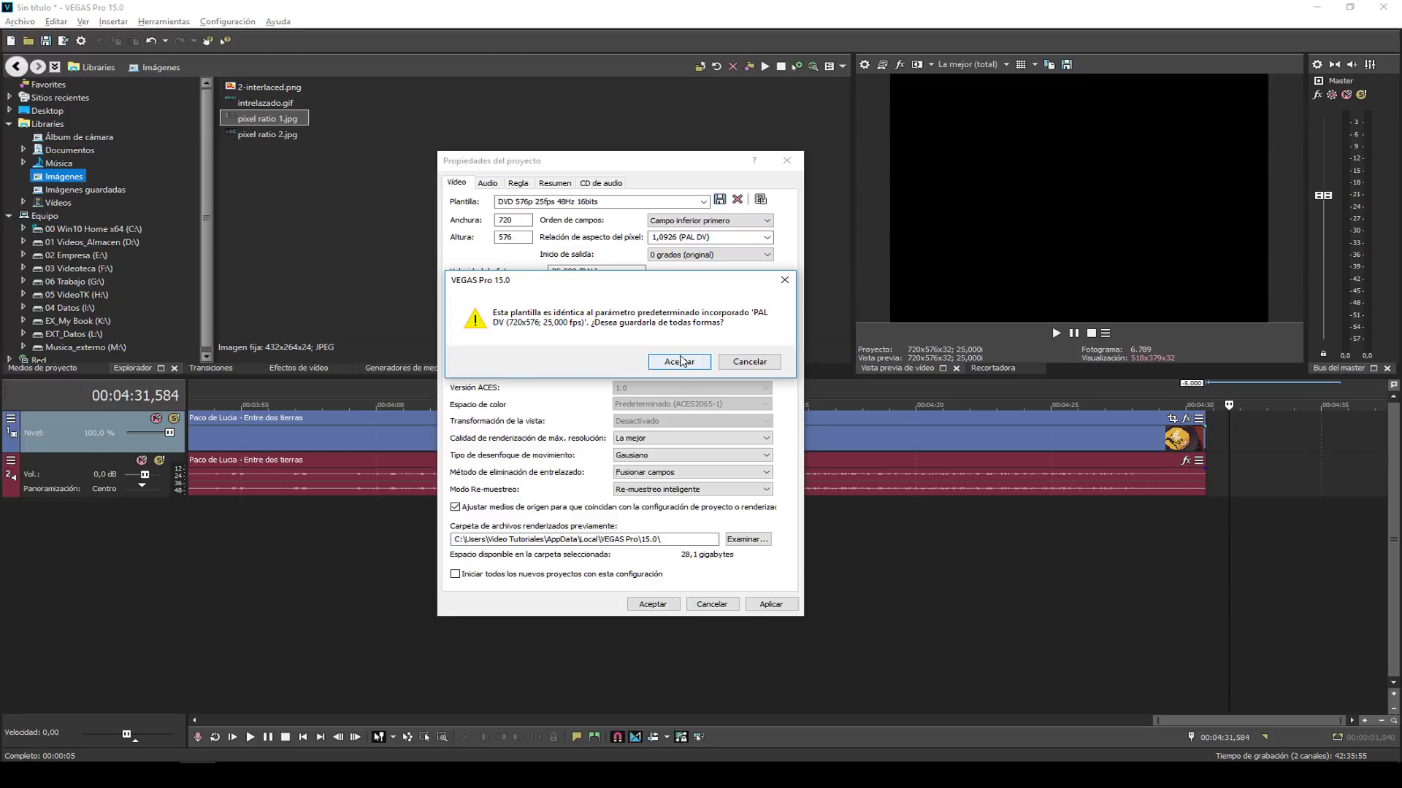
Select the saved DVD 576p 25fps 48Hz 16bits template and close the project properties.
click(703, 201)
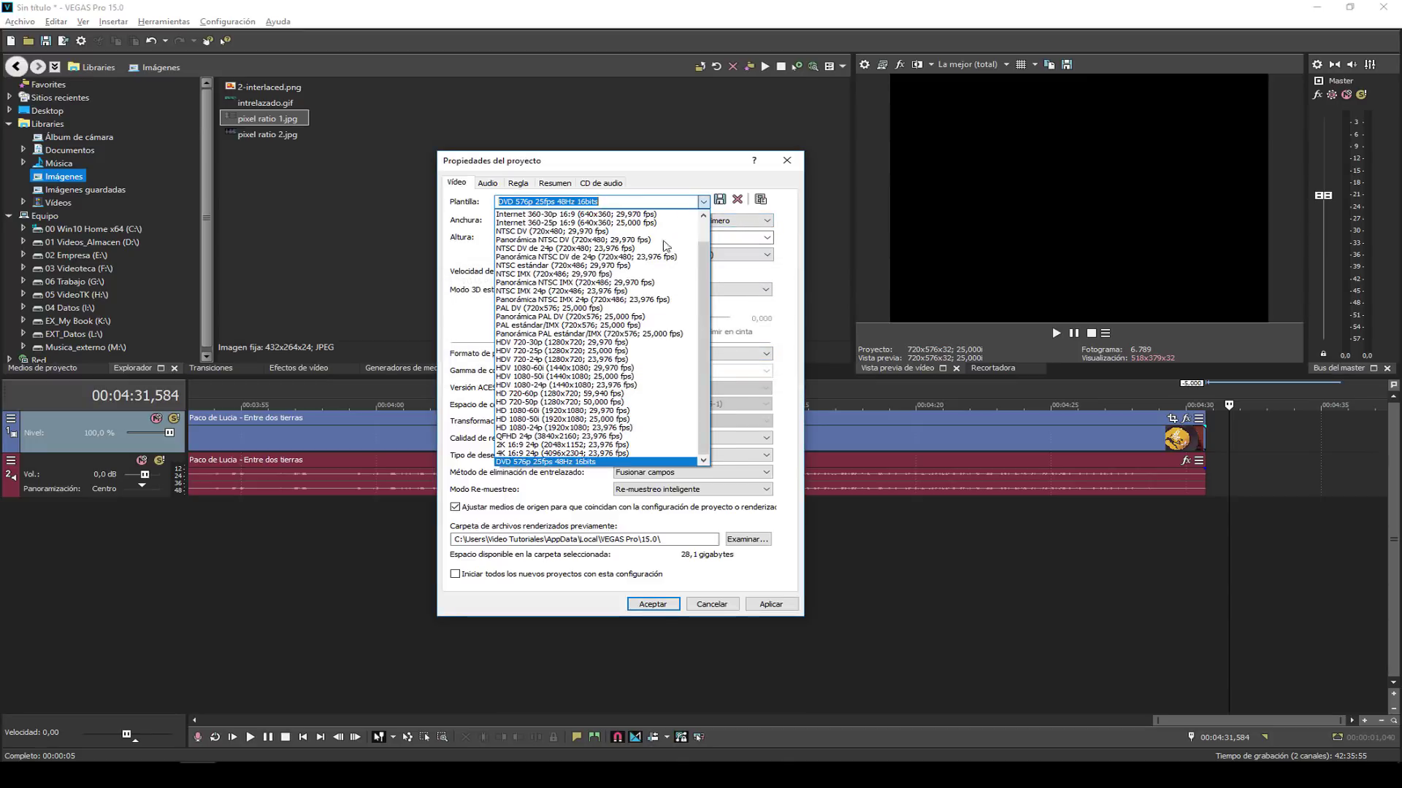
click(557, 463)
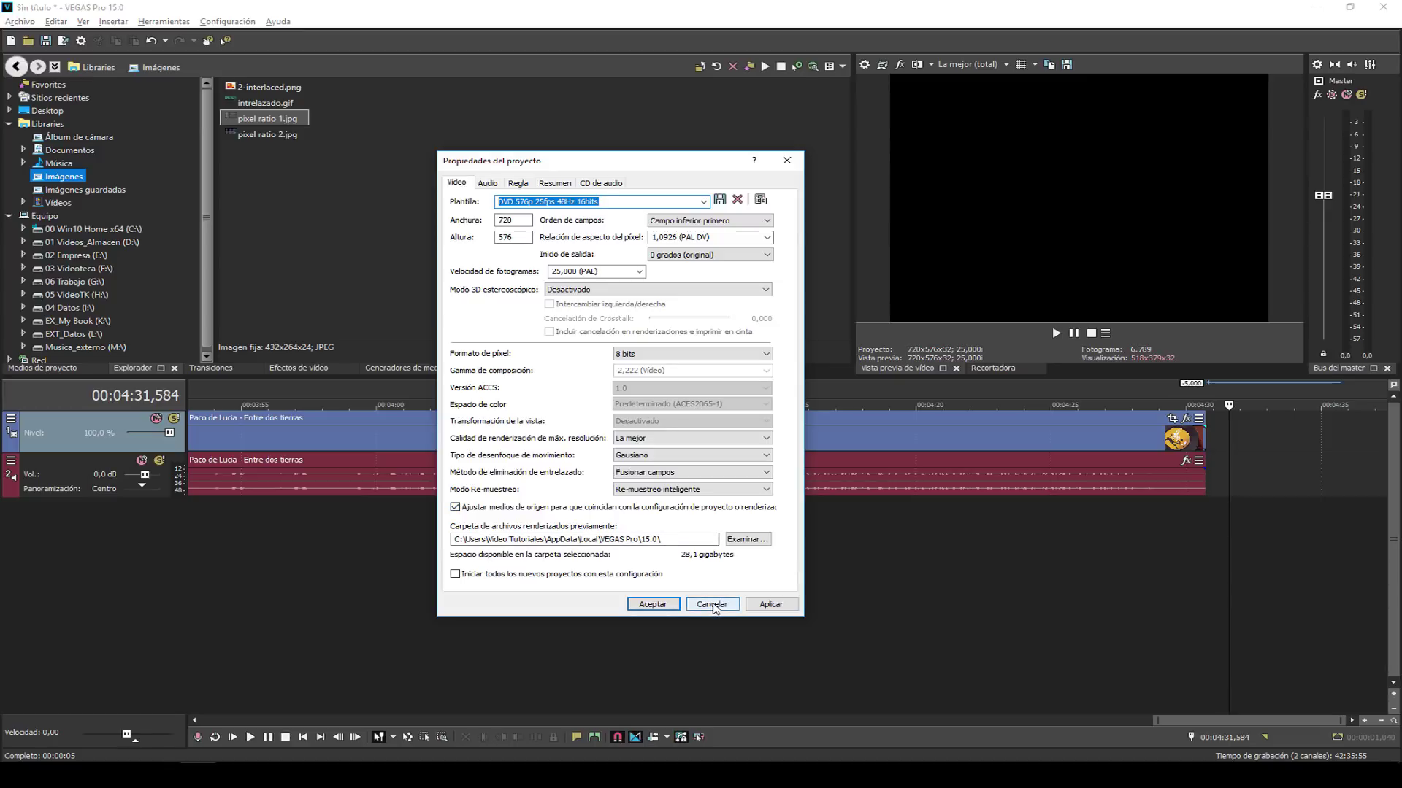
click(785, 161)
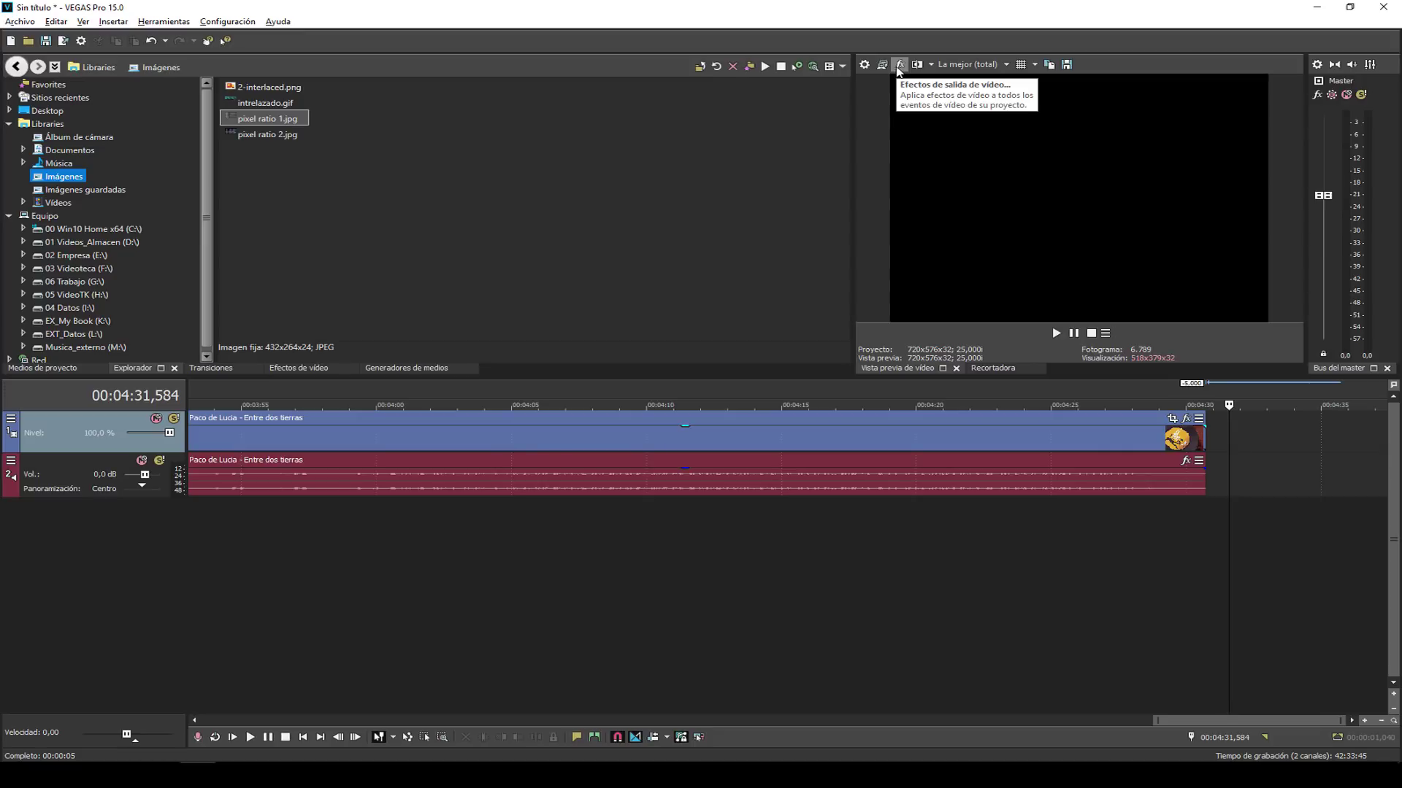
Add the Corrector de color VEGAS (secundario) effect to the video clip on the timeline.
click(1186, 421)
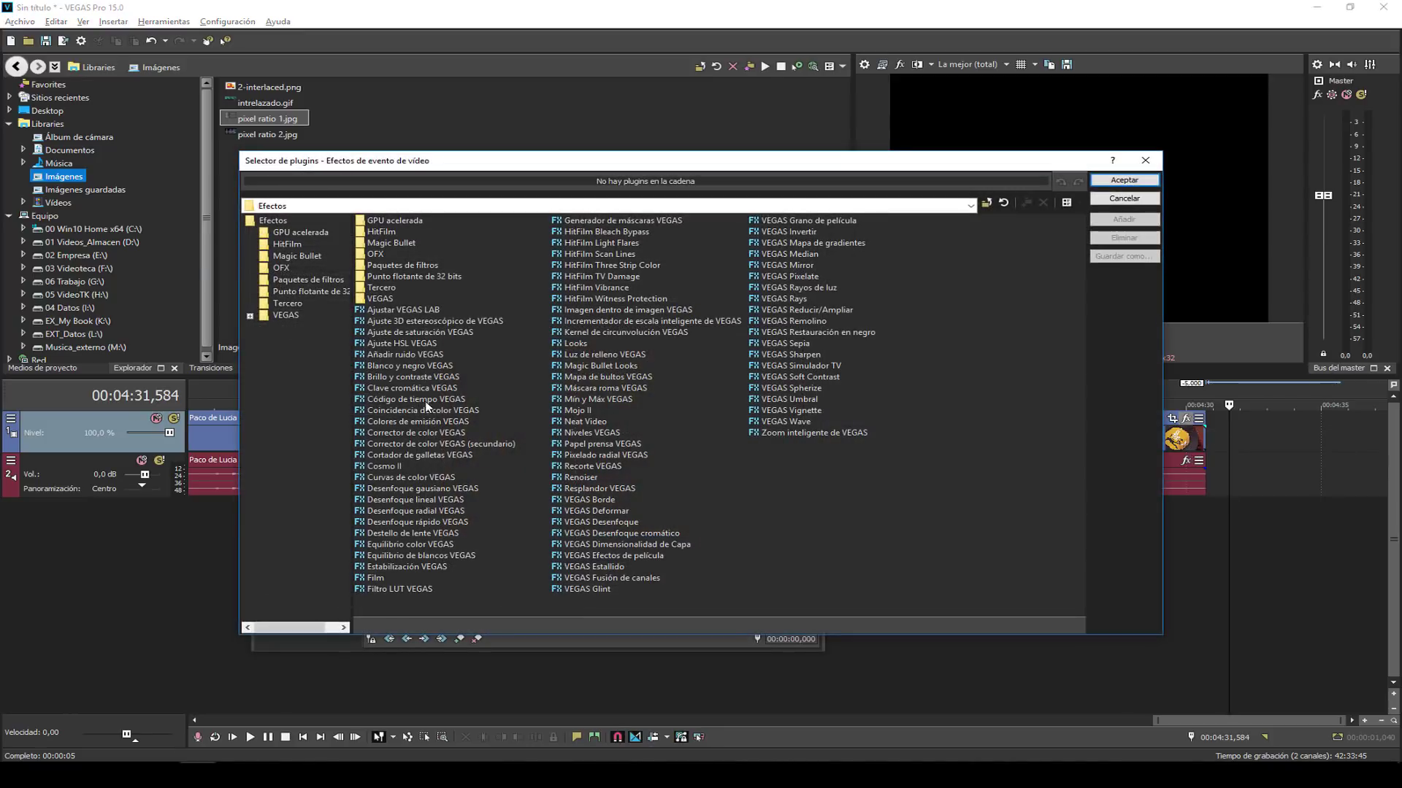
double_click(453, 443)
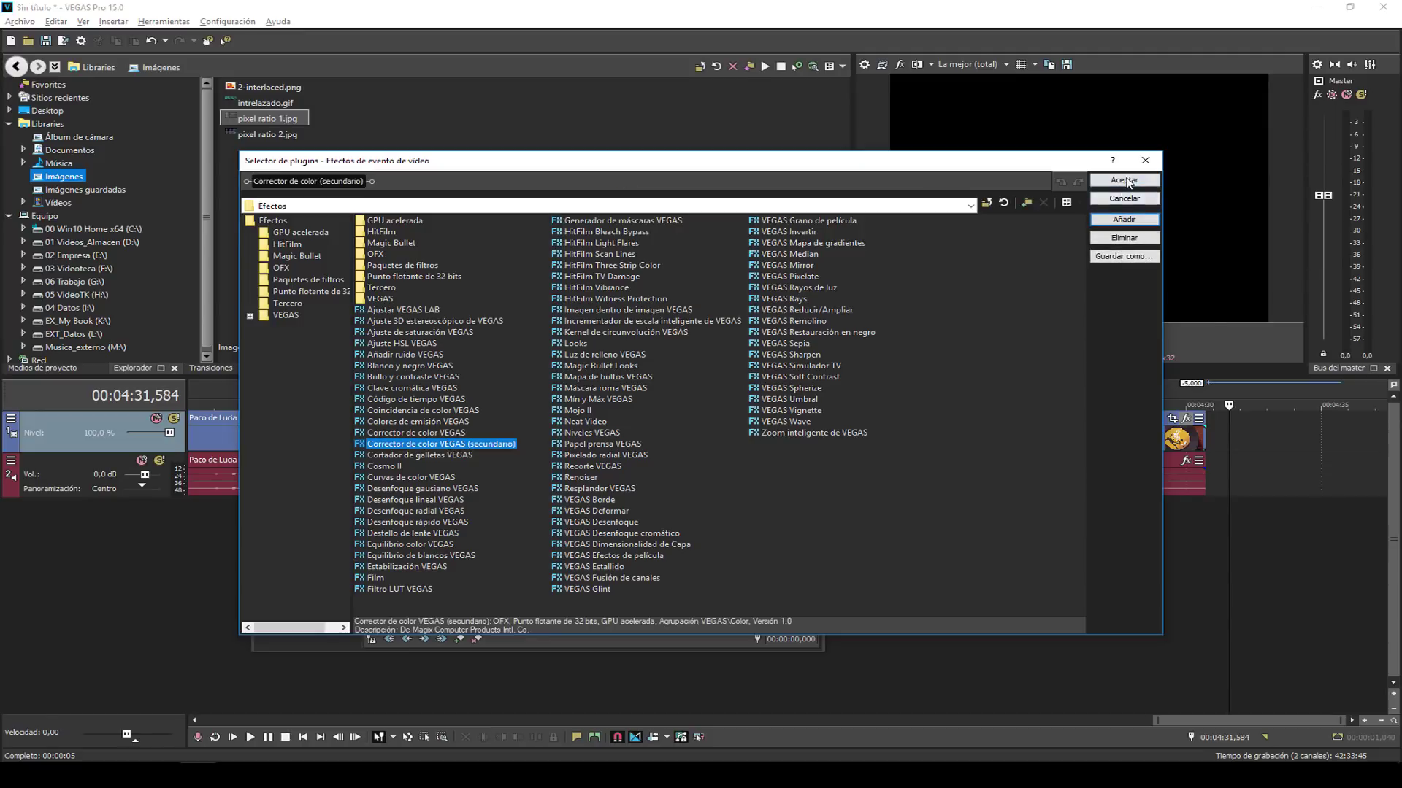
click(1125, 180)
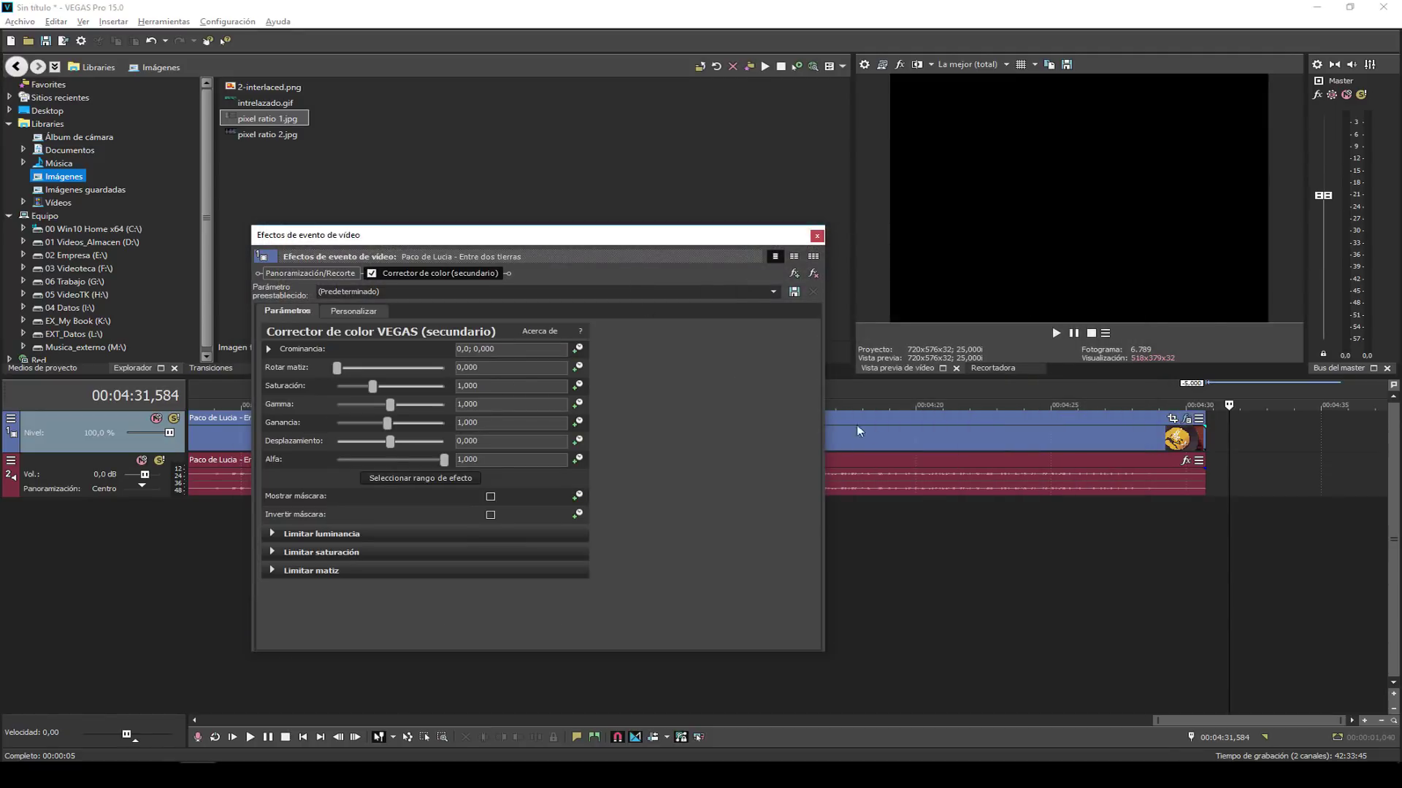
Raise the color corrector's saturation to 3,000 and check the effect at several points of the clip.
click(874, 401)
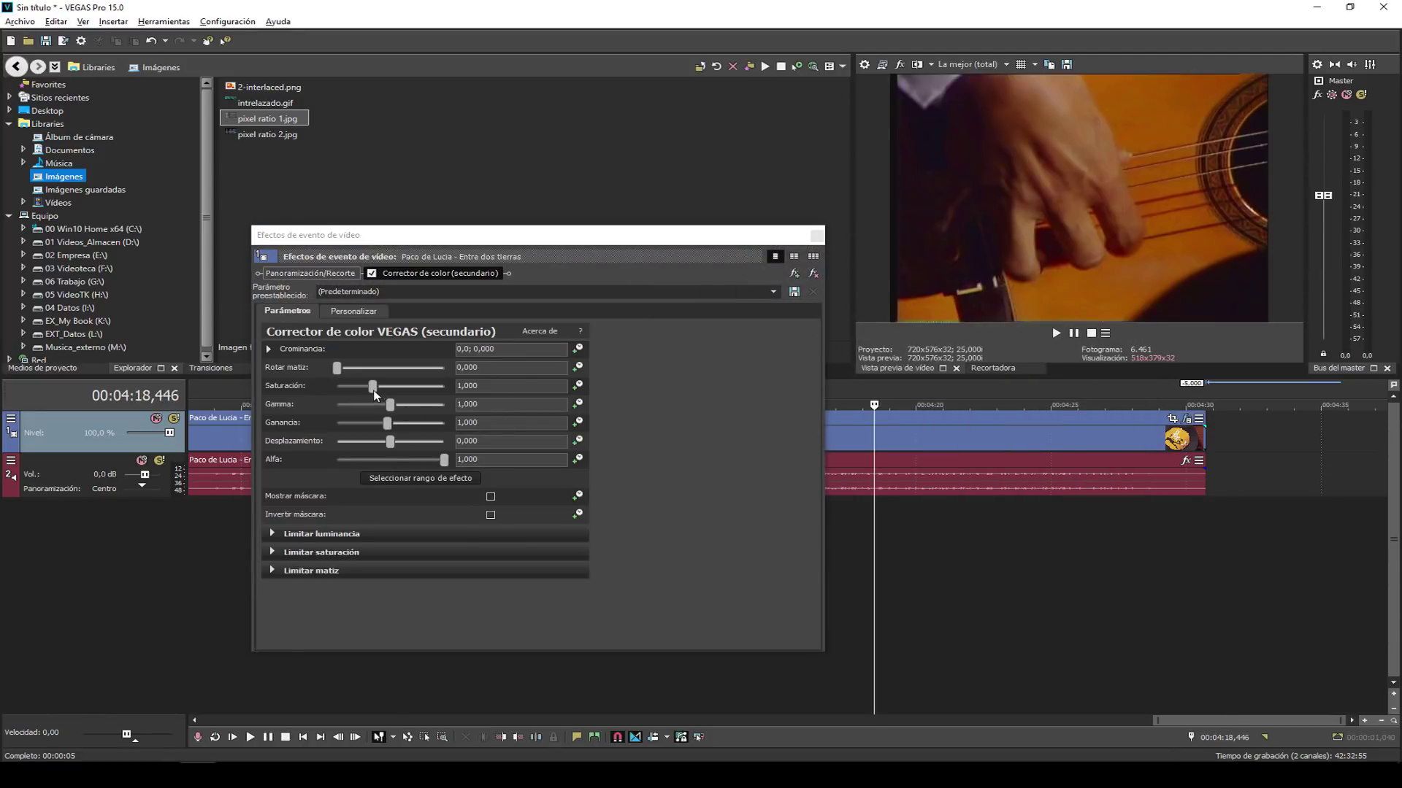
drag(373, 388, 451, 392)
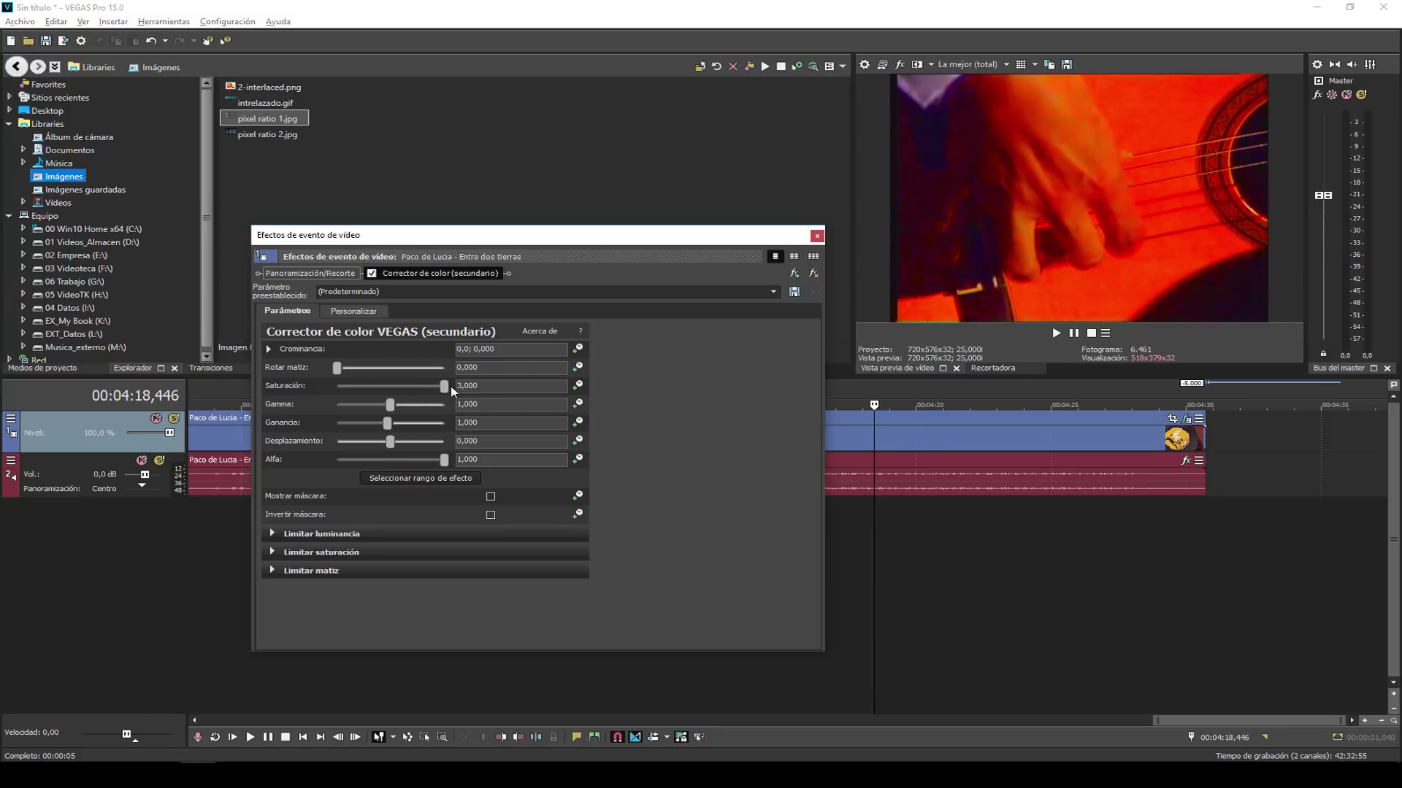
click(817, 236)
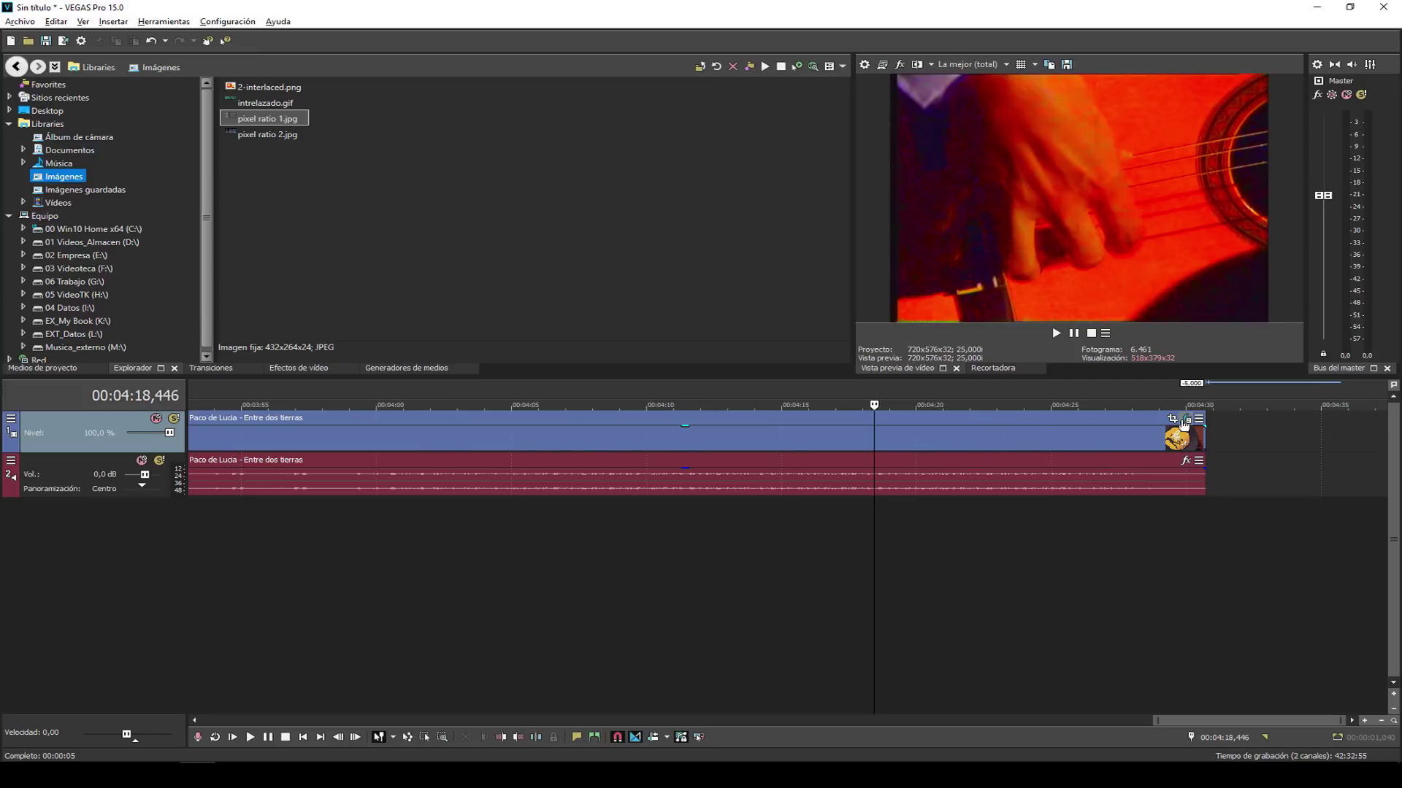
click(613, 475)
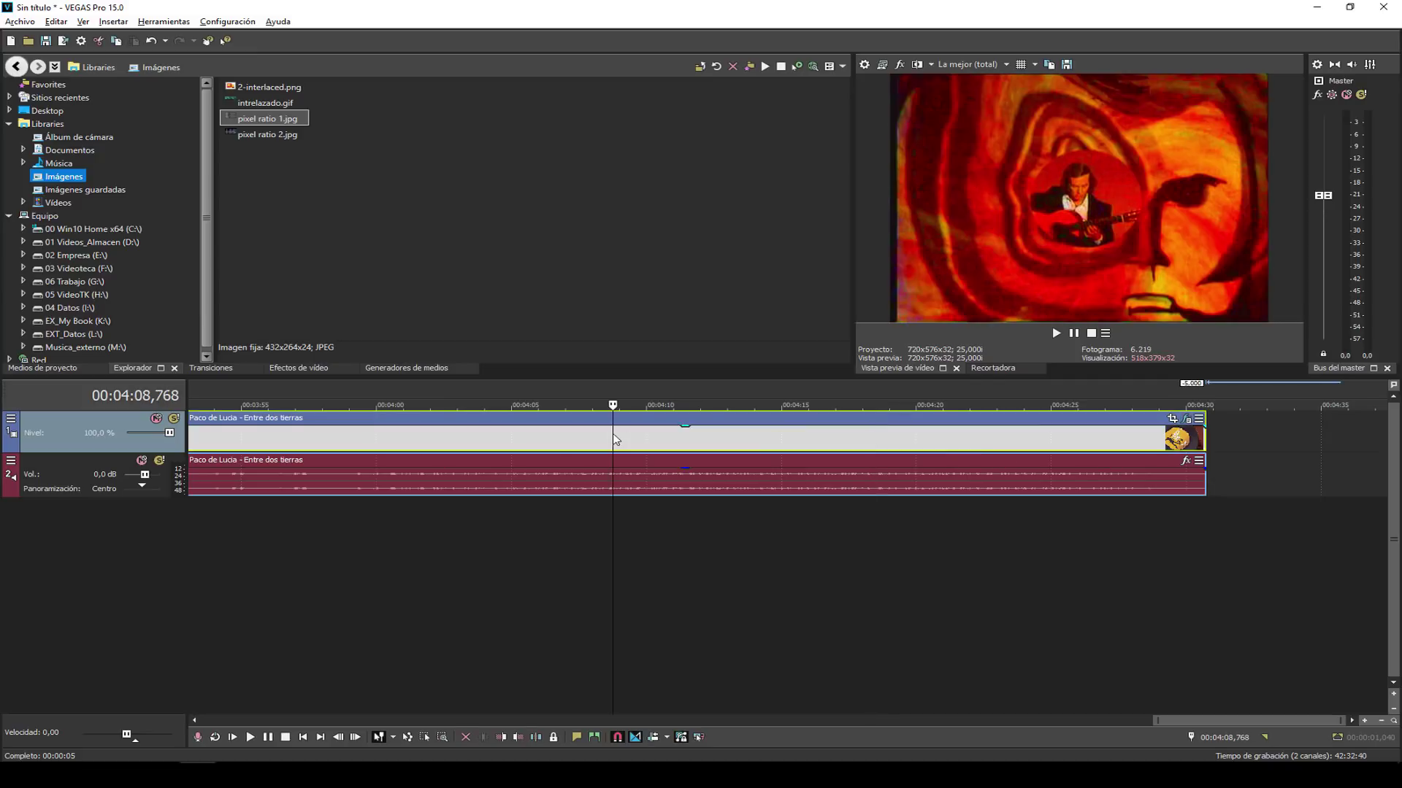
click(1188, 431)
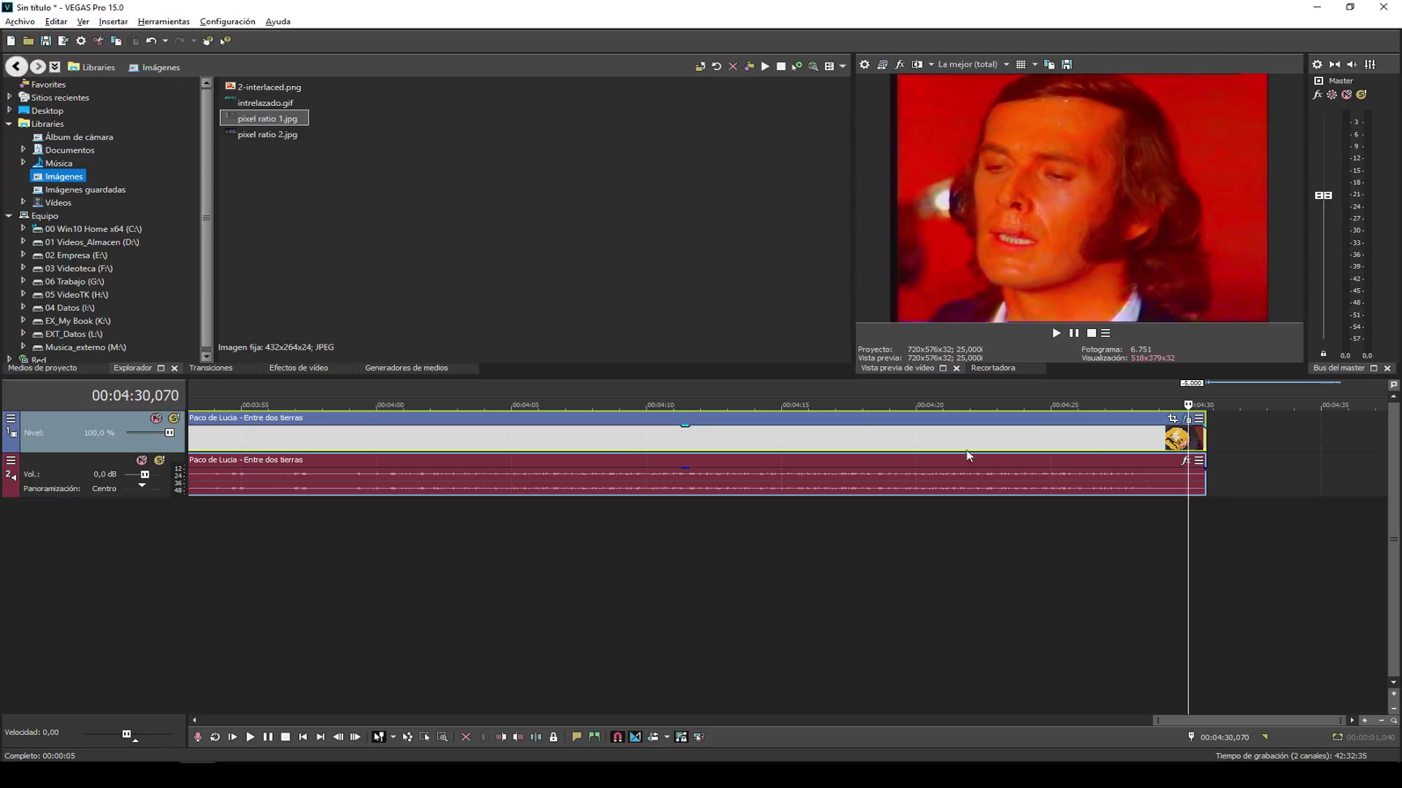
Split the clip on the timeline at about 4:08 and 4:16 to make three separate events.
click(595, 438)
key(s)
click(813, 442)
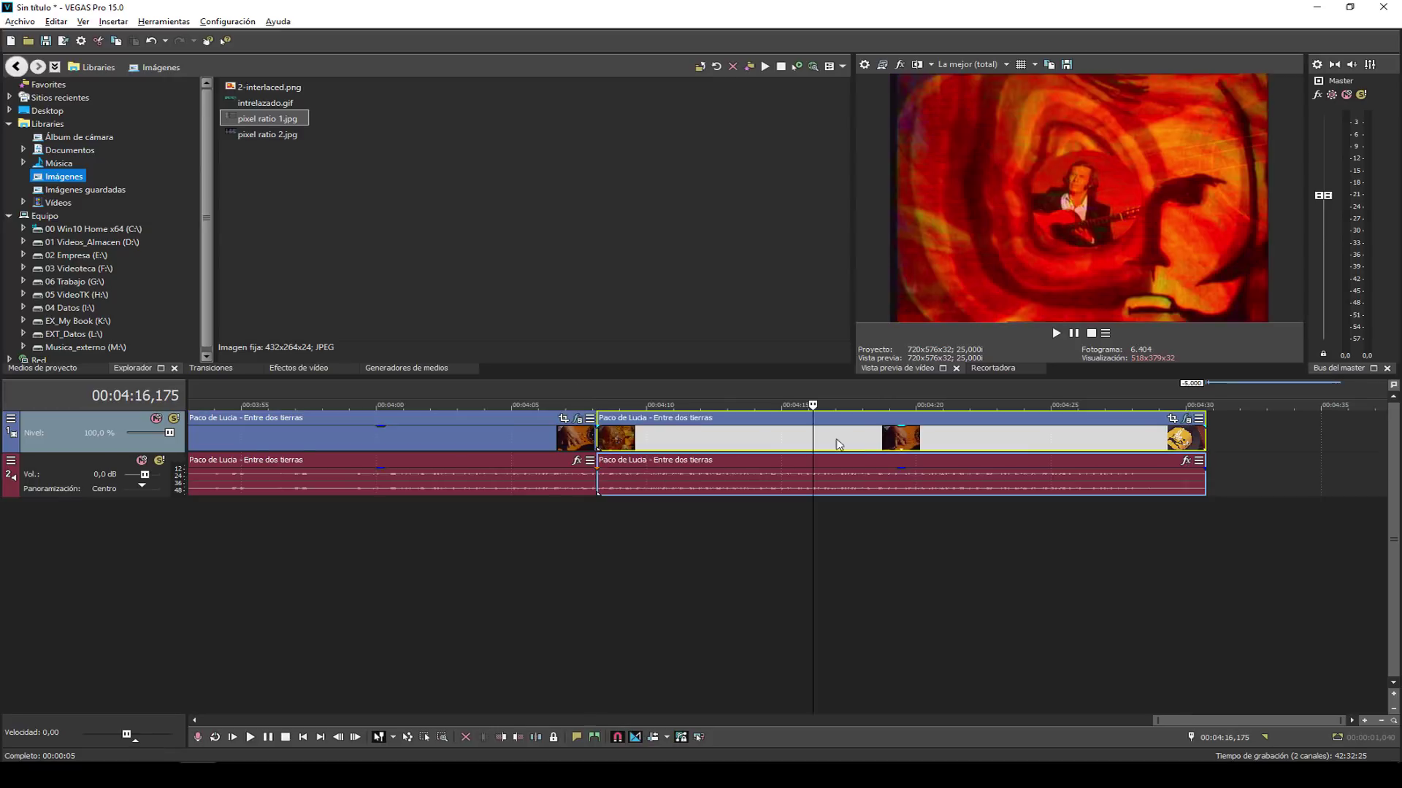
click(838, 444)
Set the color corrector's saturation to 0,000 on the last of the three video events.
click(576, 418)
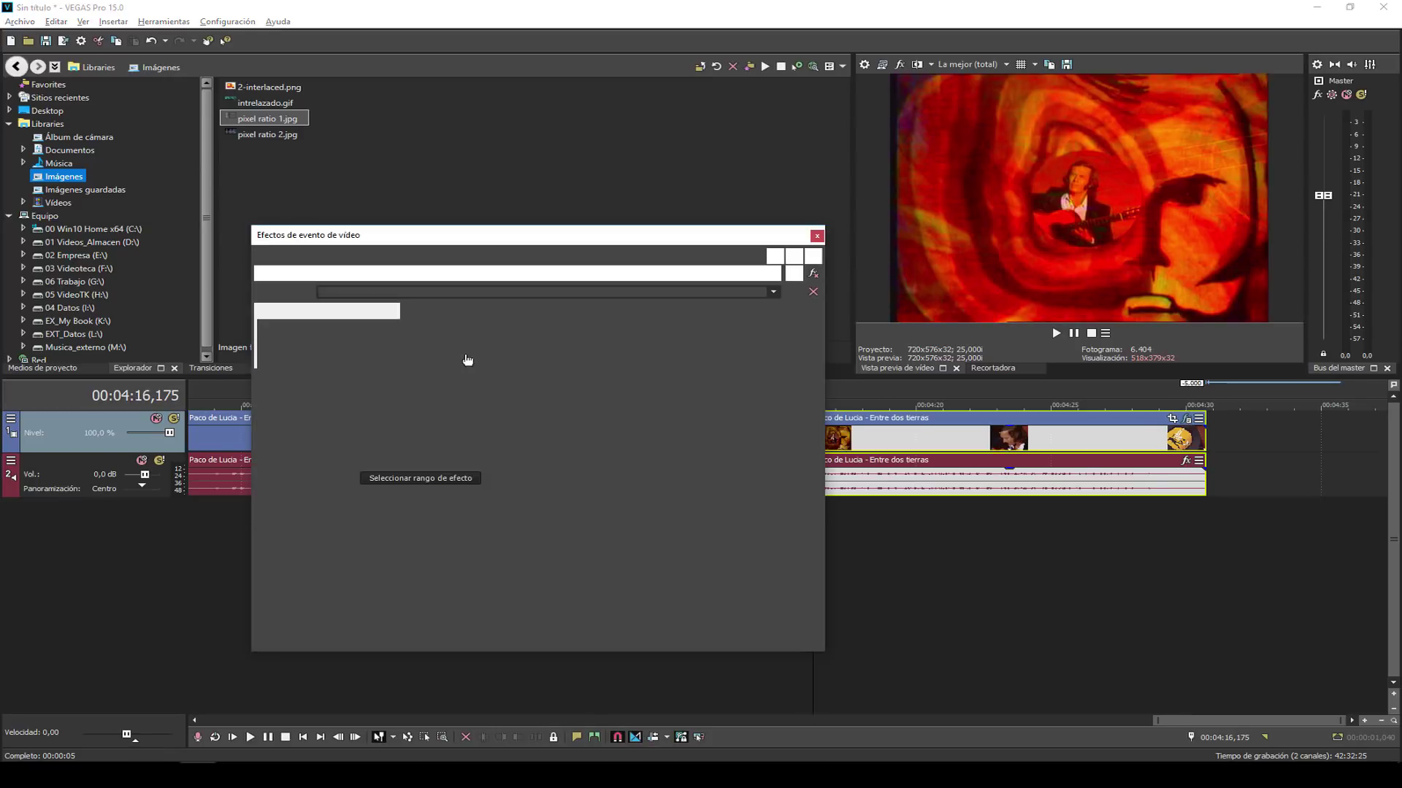
drag(445, 386, 270, 391)
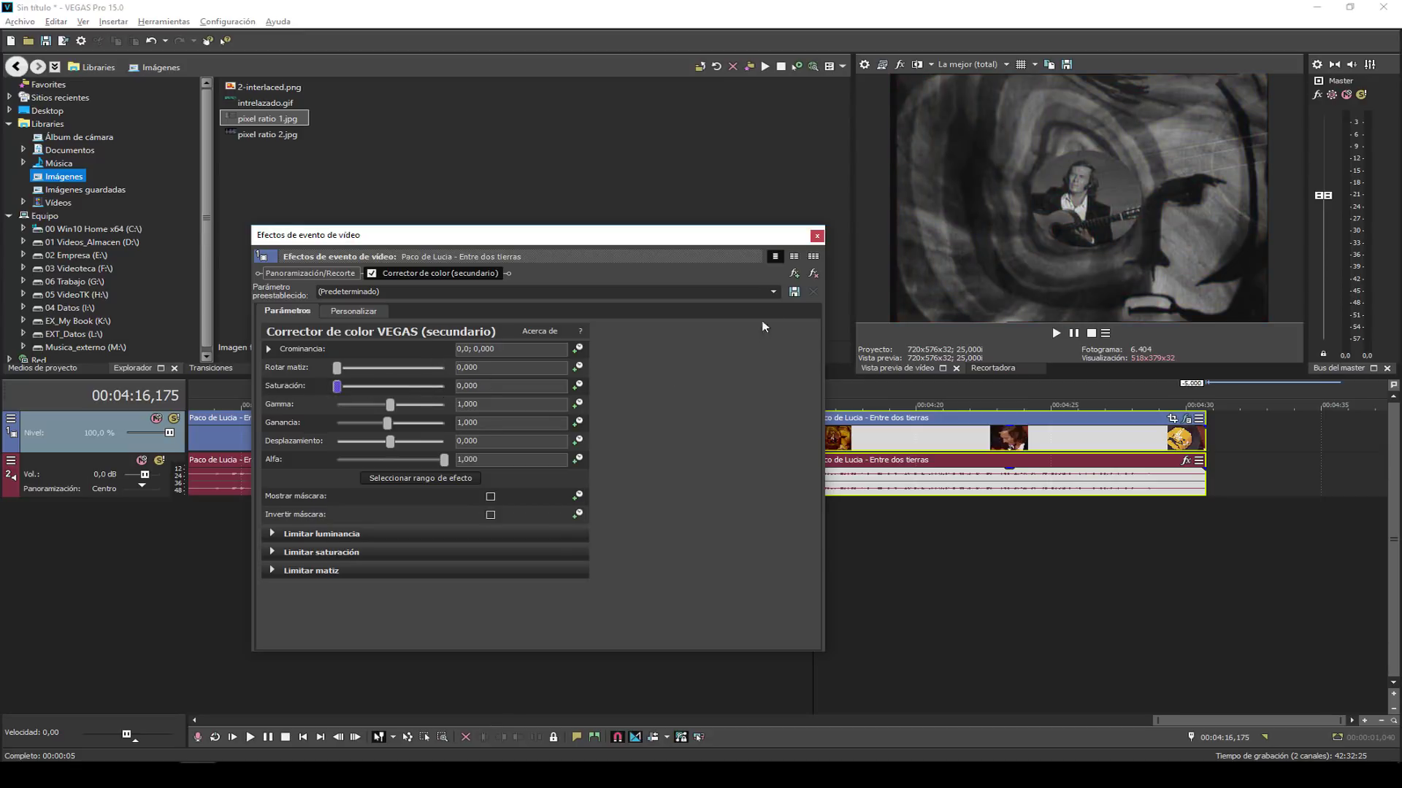
click(817, 235)
Raise the color corrector's gamma to about 1,9 on the first video event.
click(418, 428)
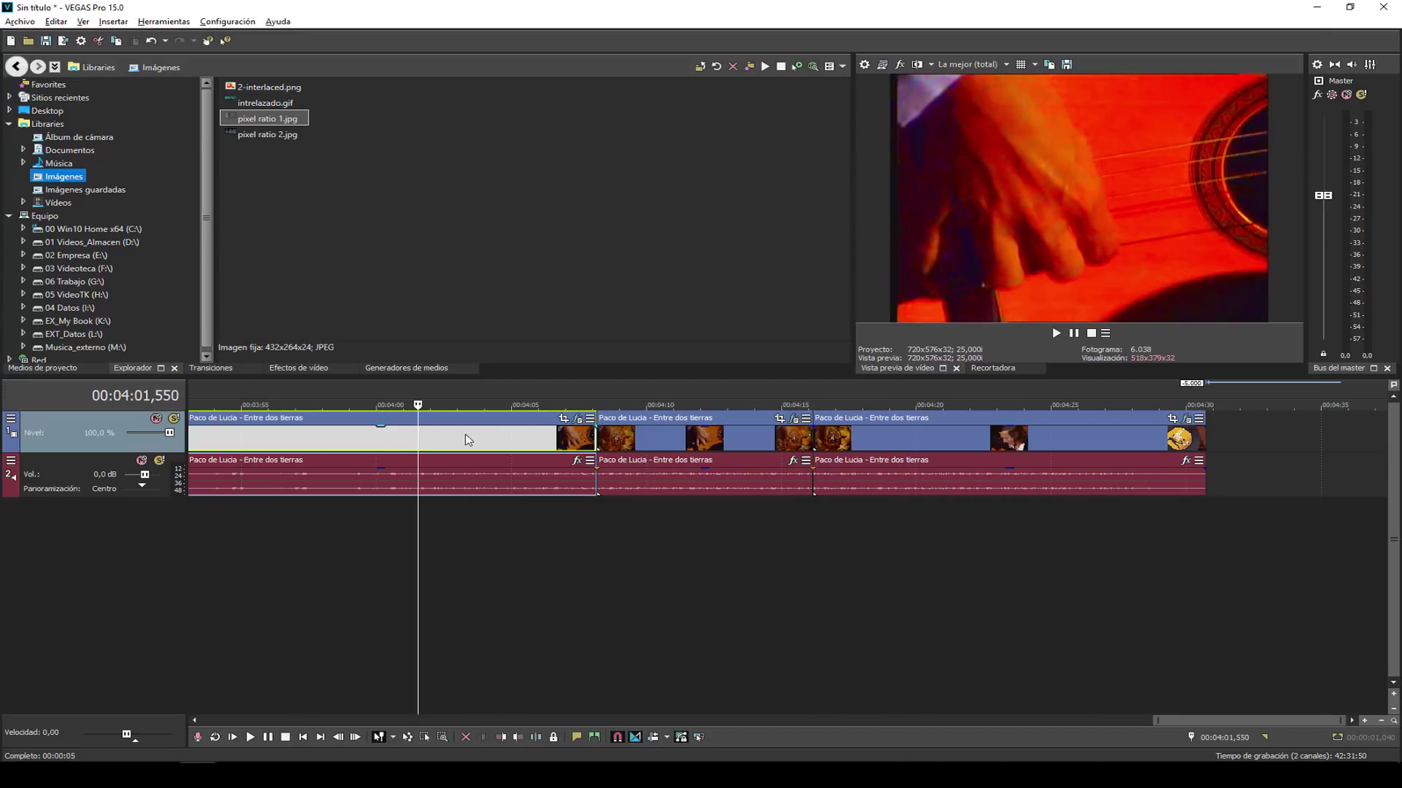
click(578, 421)
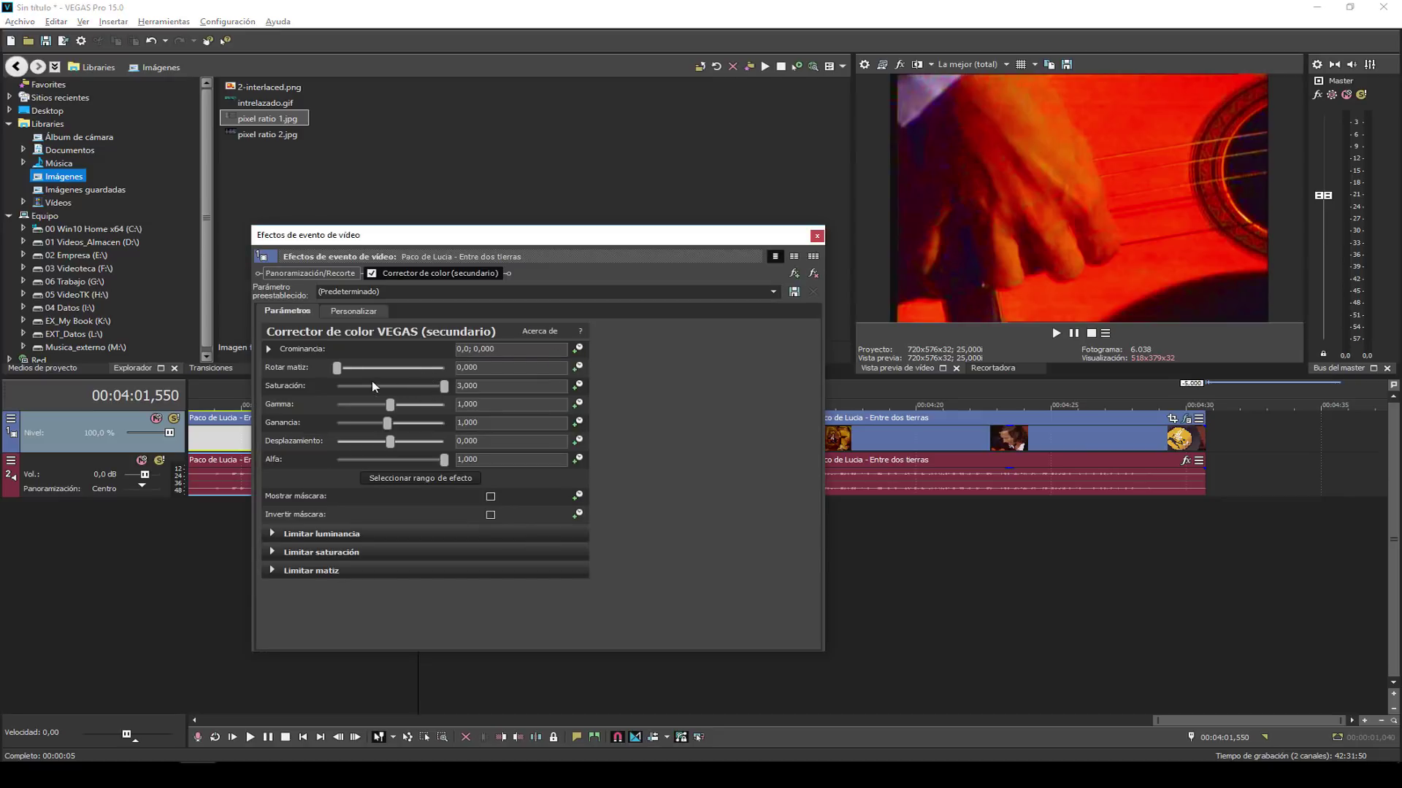
drag(390, 404, 445, 405)
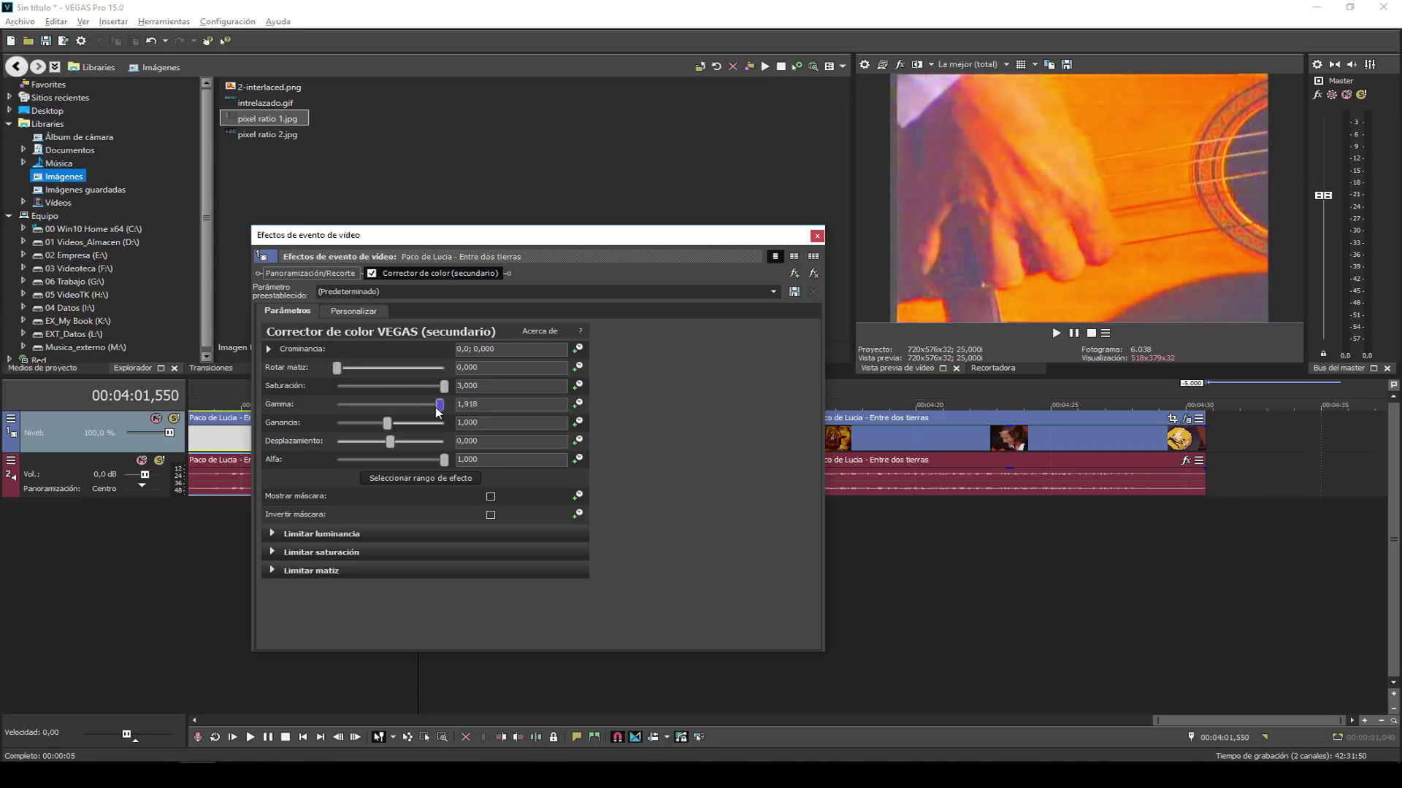
click(816, 236)
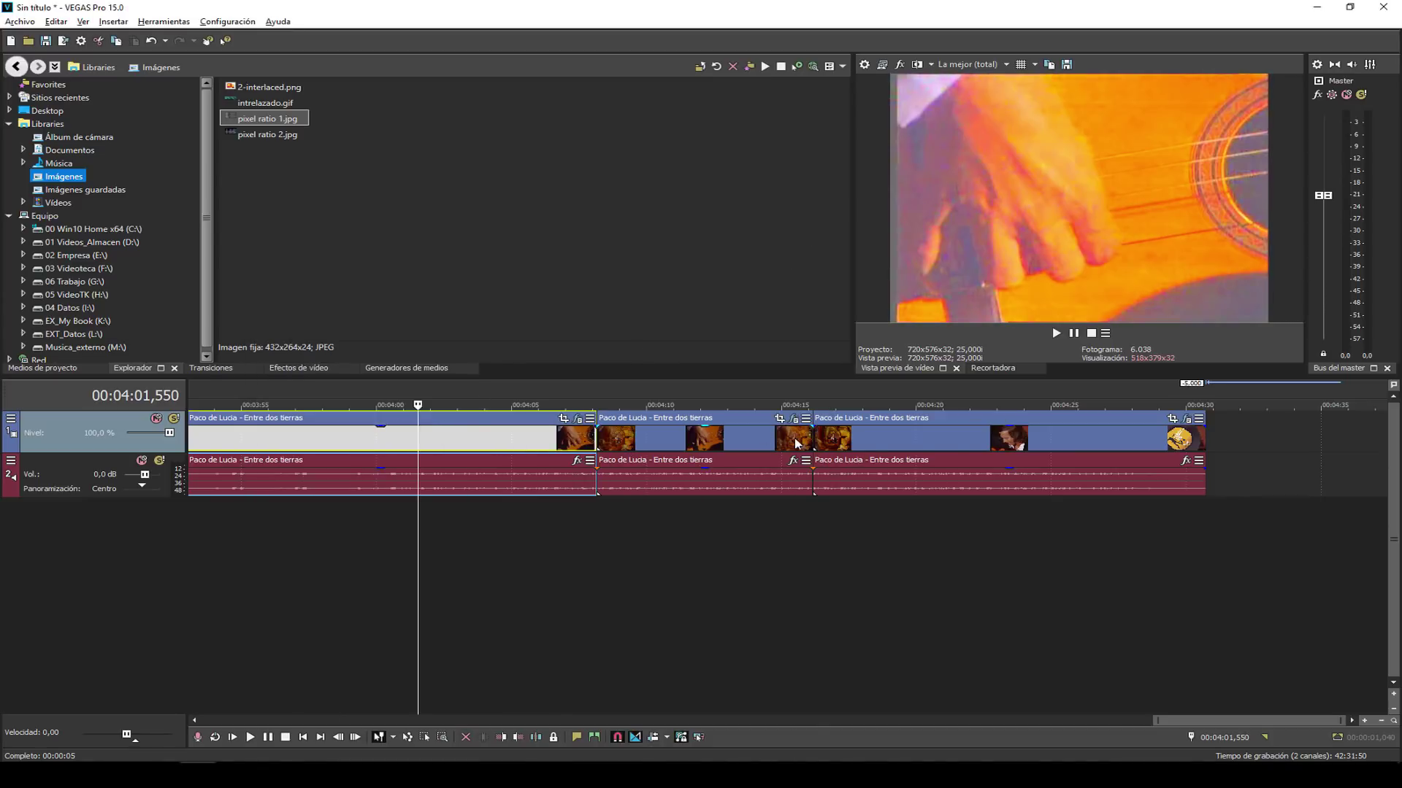
Remove the Corrector de color (secundario) effect from the first video event.
click(577, 419)
click(812, 273)
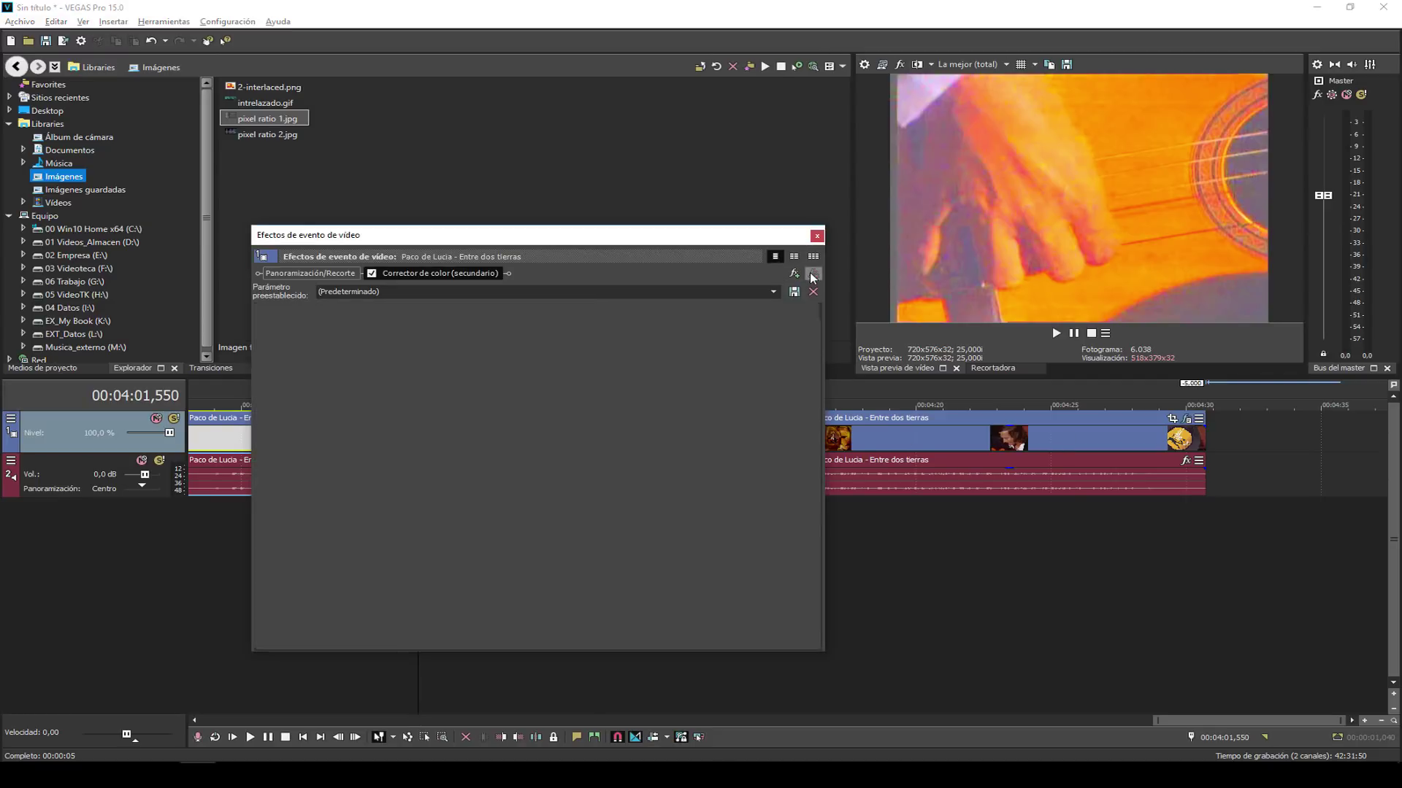
Remove the Corrector de color (secundario) effect from the second and third video events.
click(817, 235)
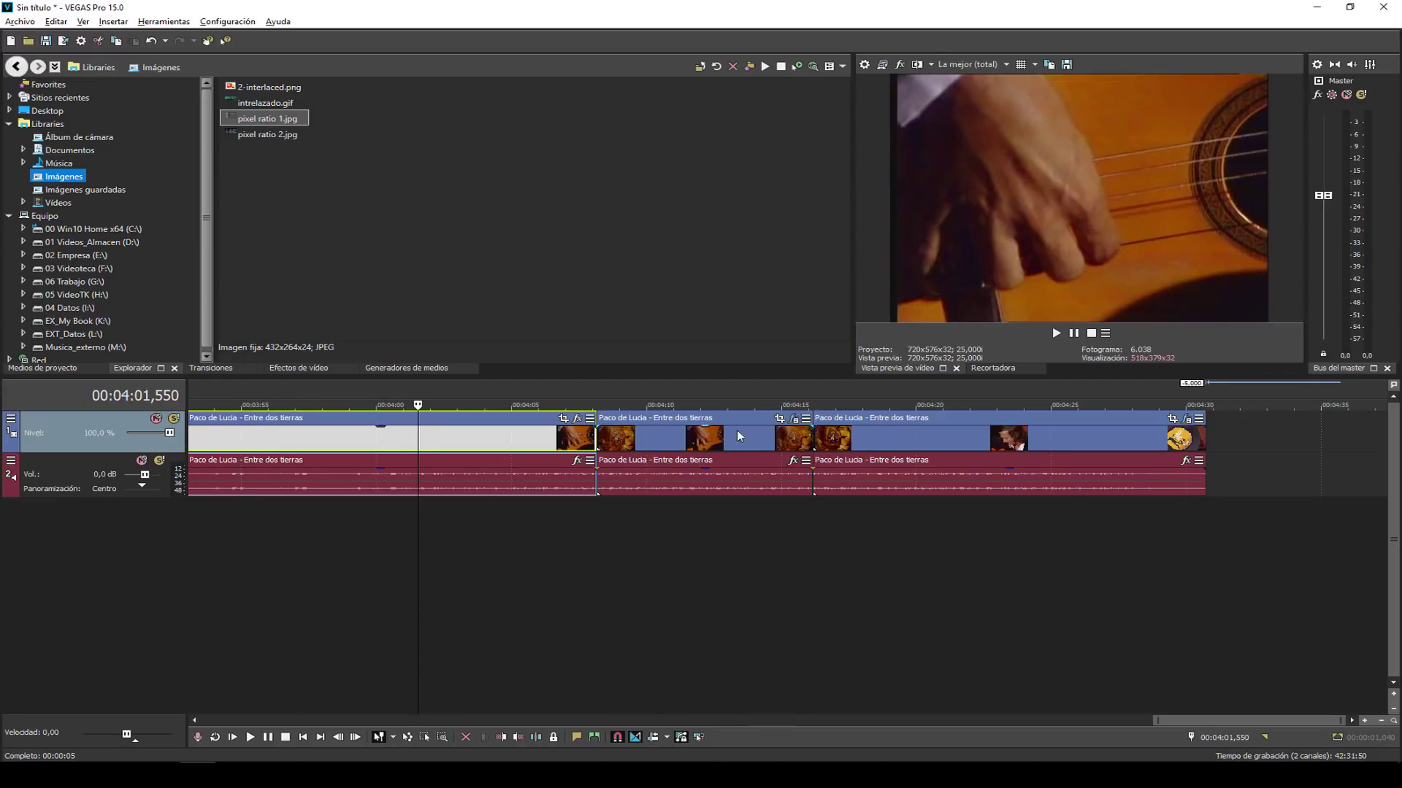
click(794, 421)
click(812, 273)
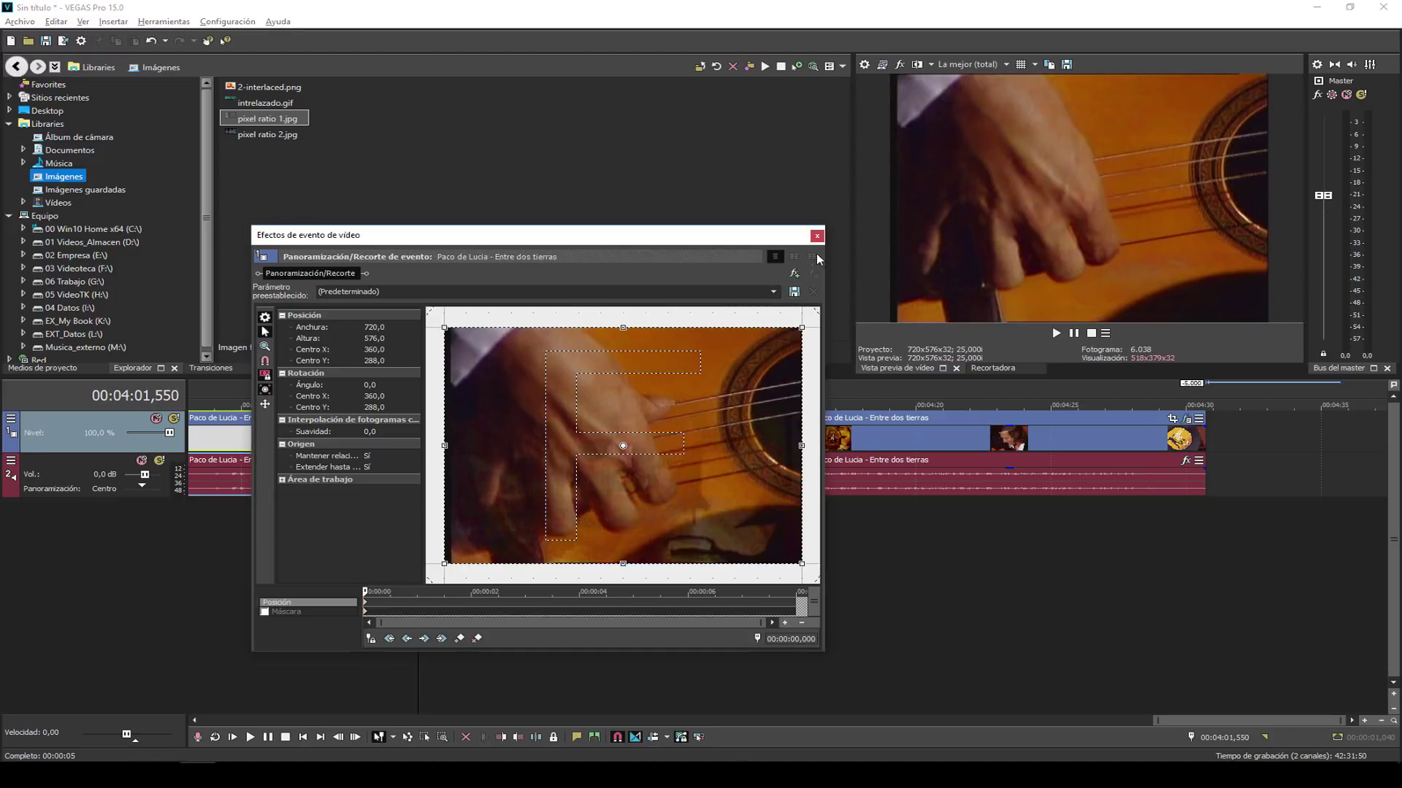
click(817, 235)
click(1187, 419)
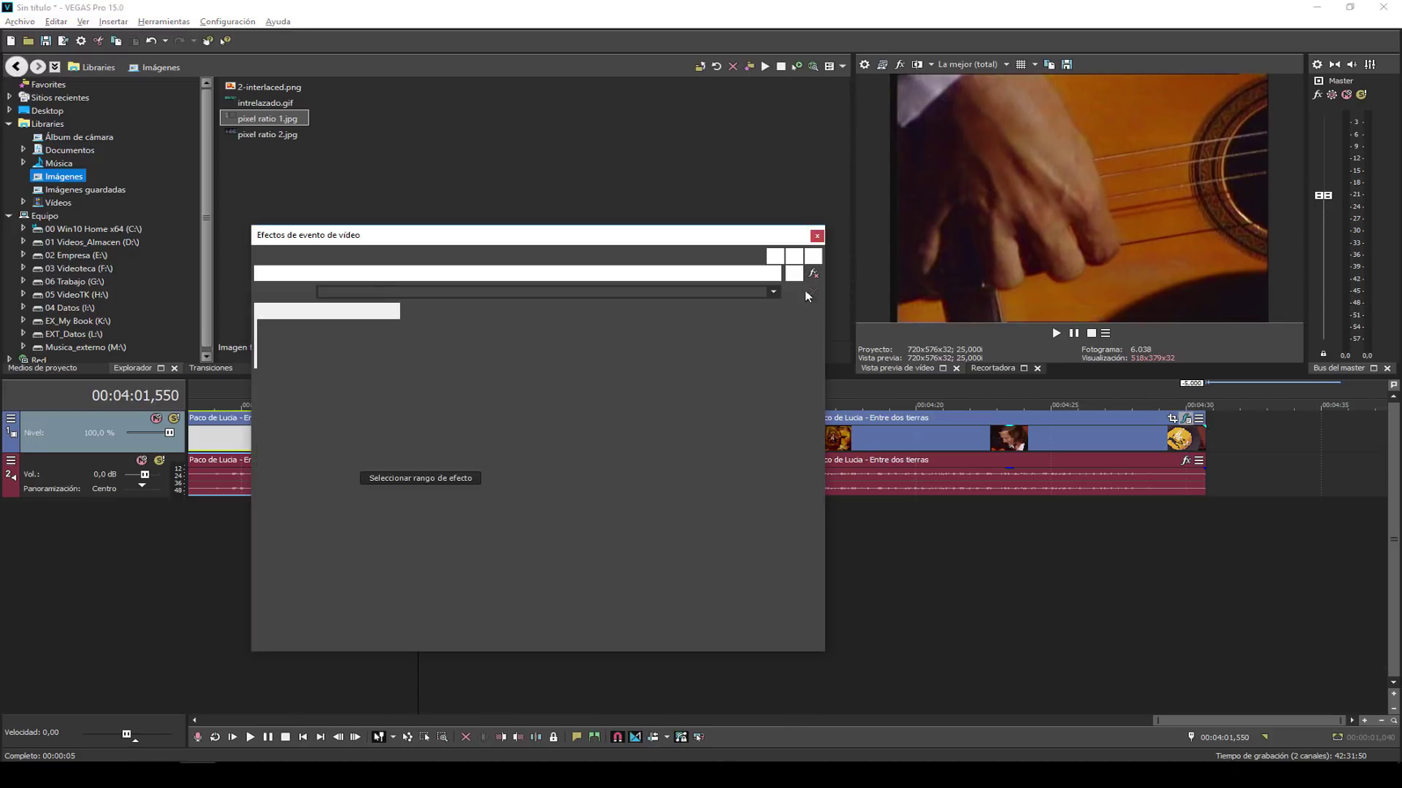
click(816, 276)
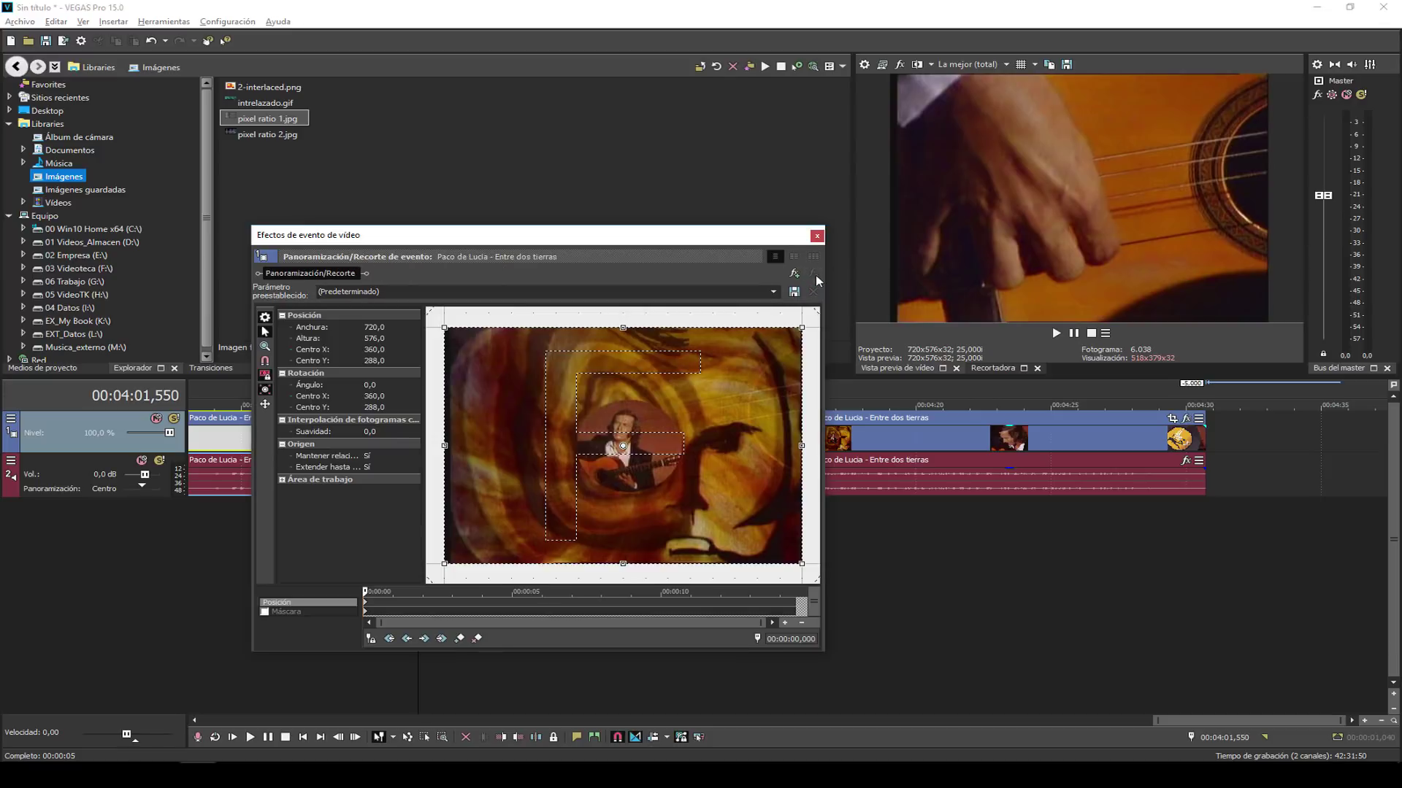
click(817, 235)
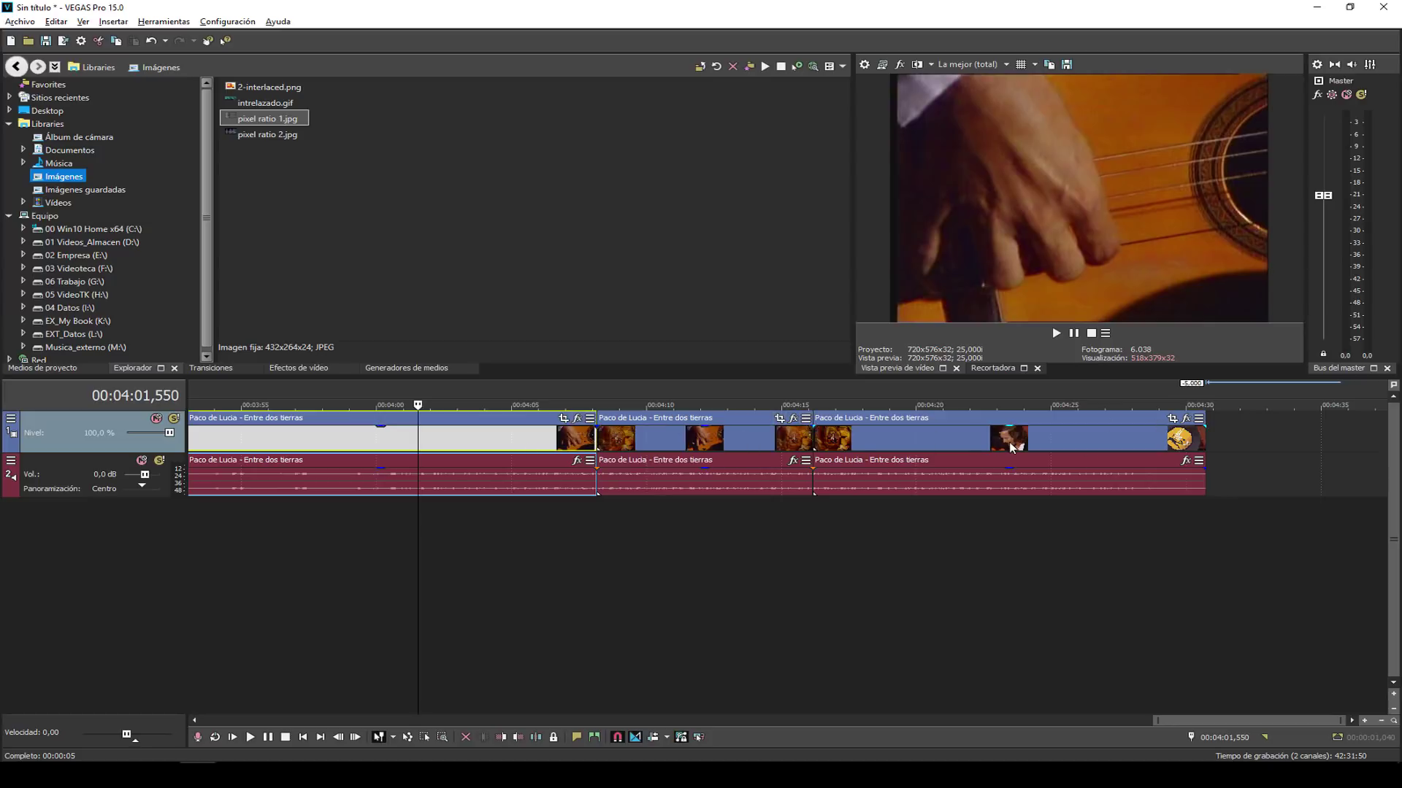
click(11, 419)
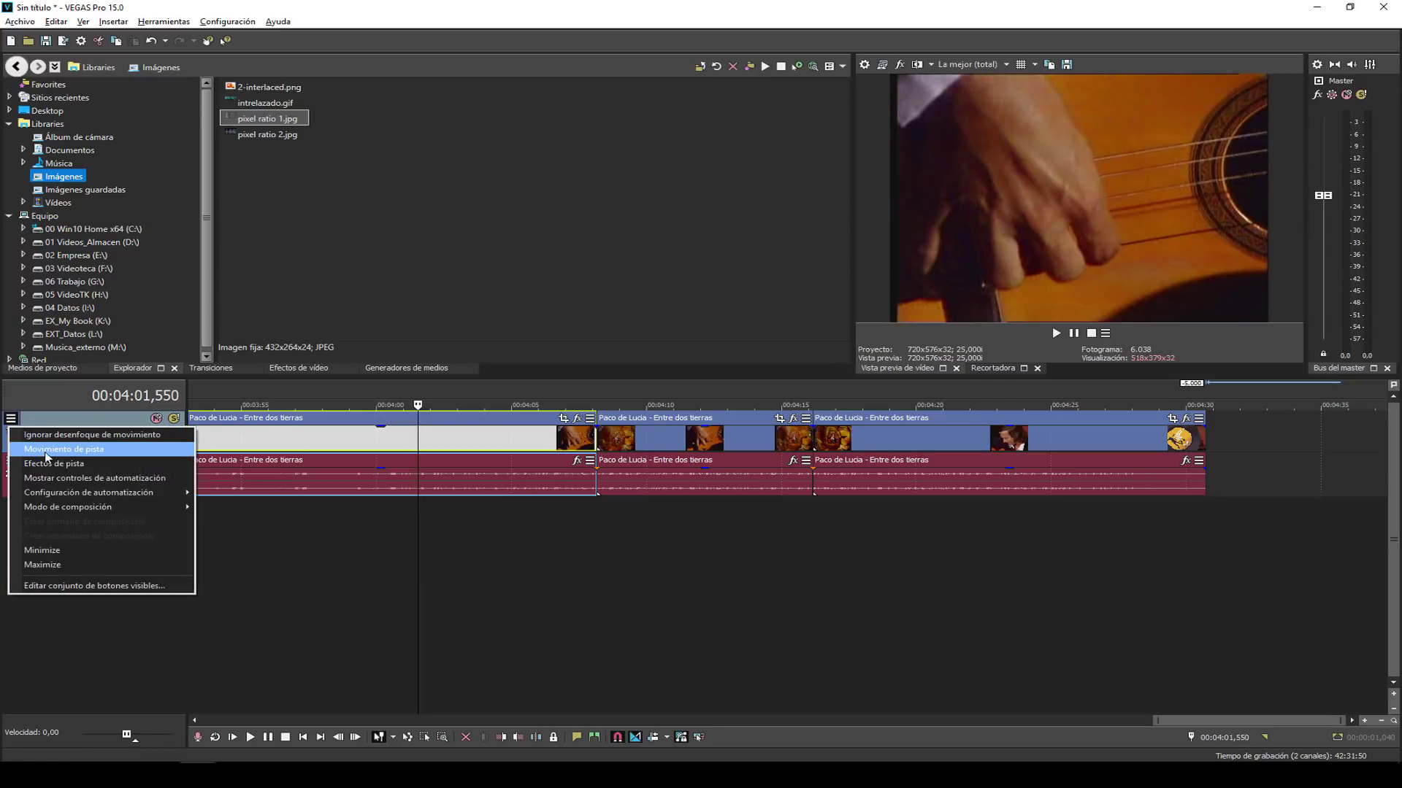
click(16, 422)
right_click(15, 419)
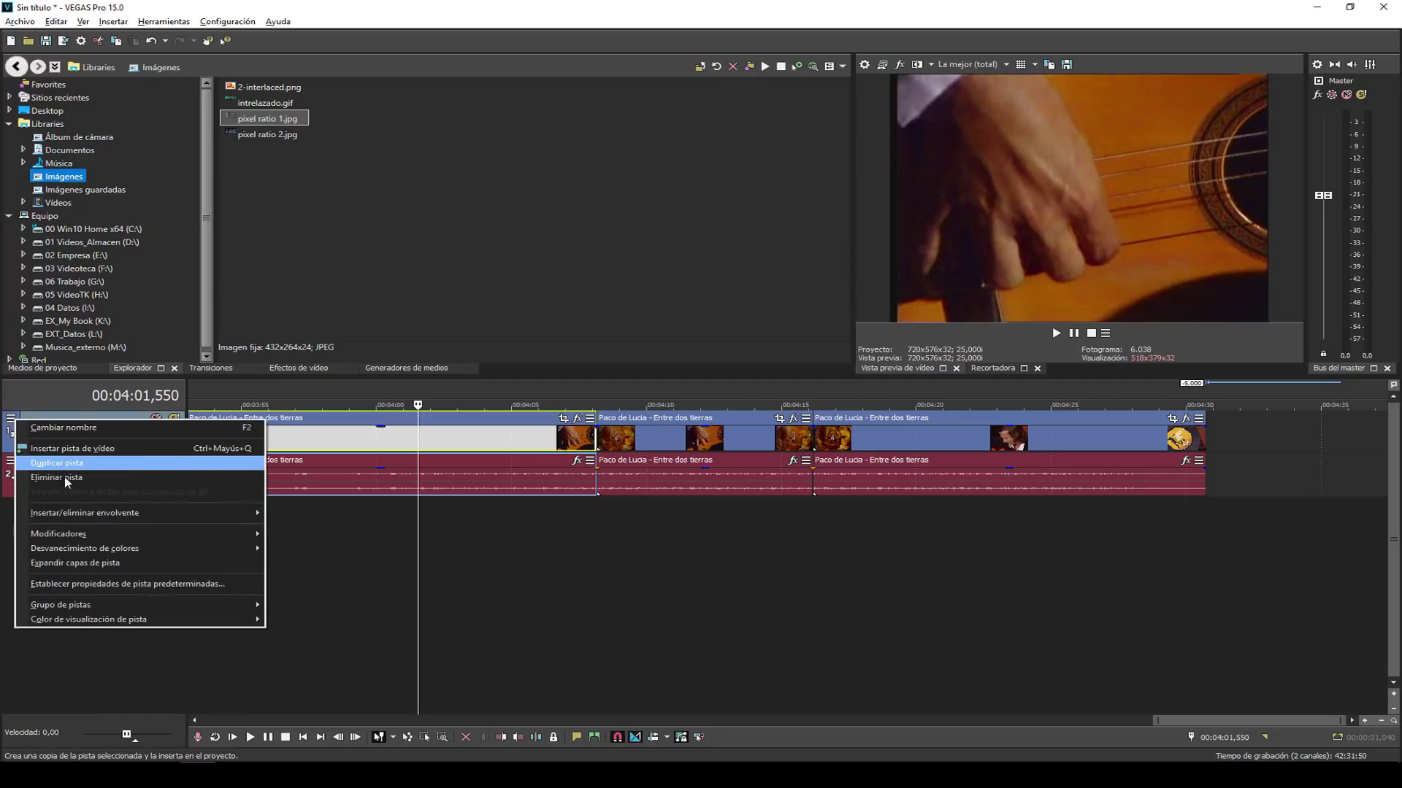
mouse_move(95, 509)
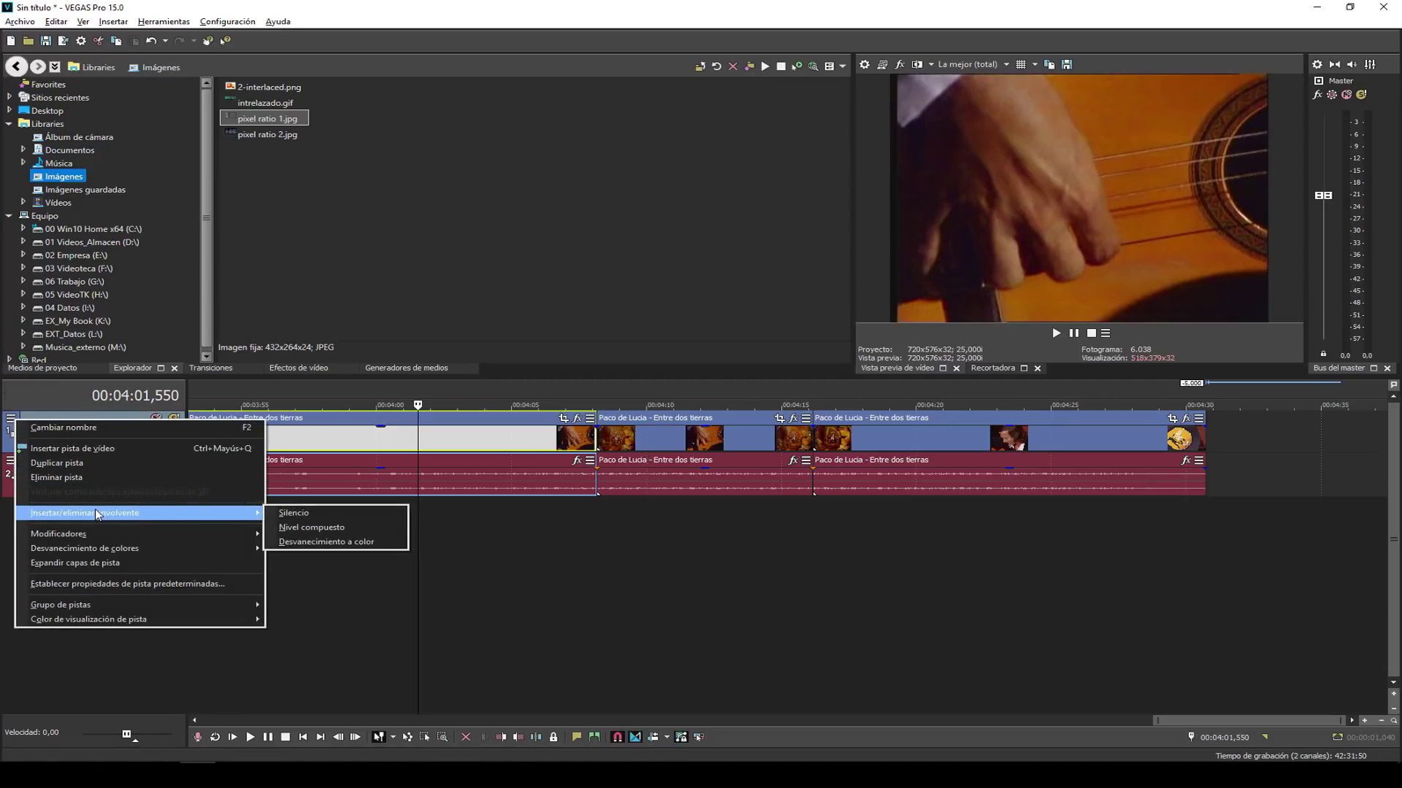
Add the Corrector de color VEGAS (secundario) effect to the whole video track as a track effect.
click(10, 419)
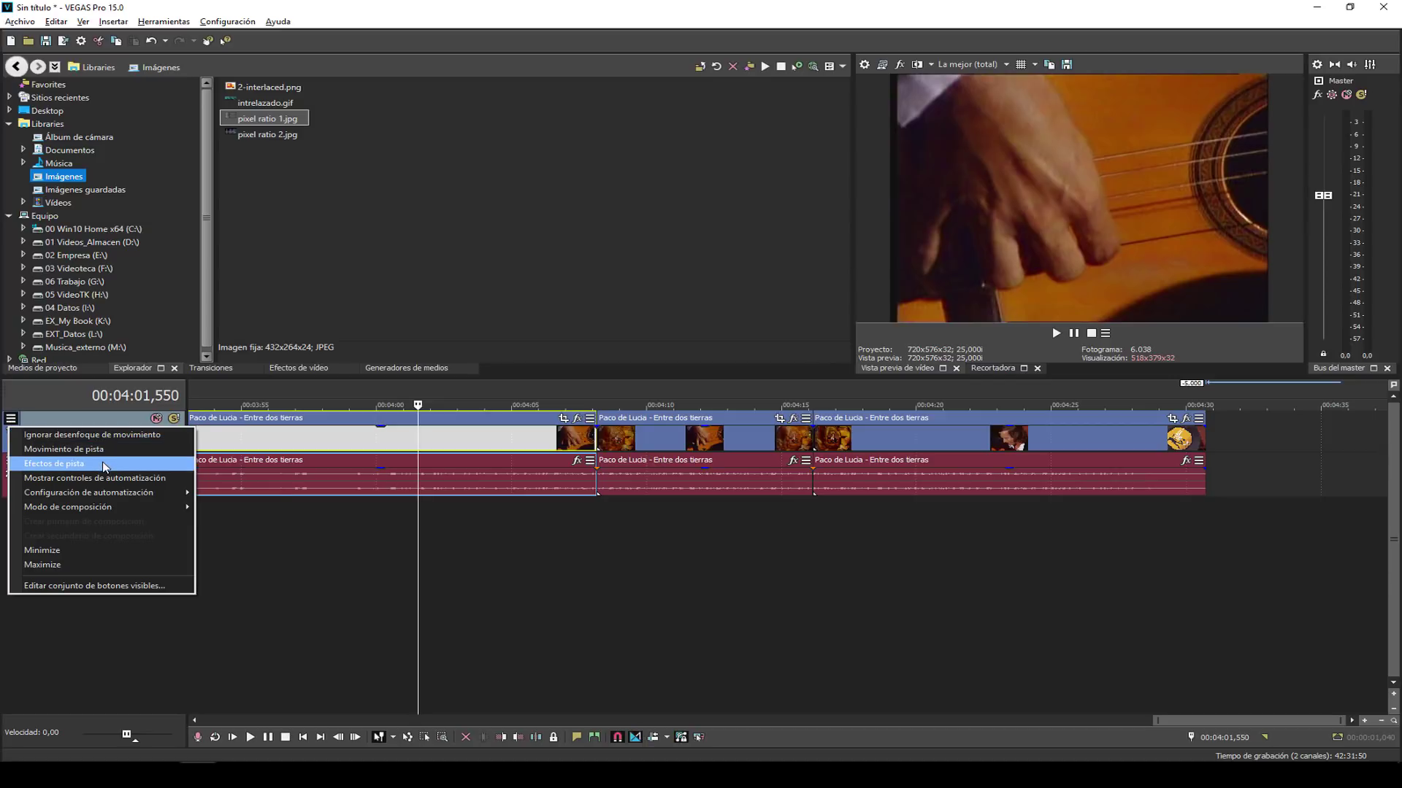
click(76, 465)
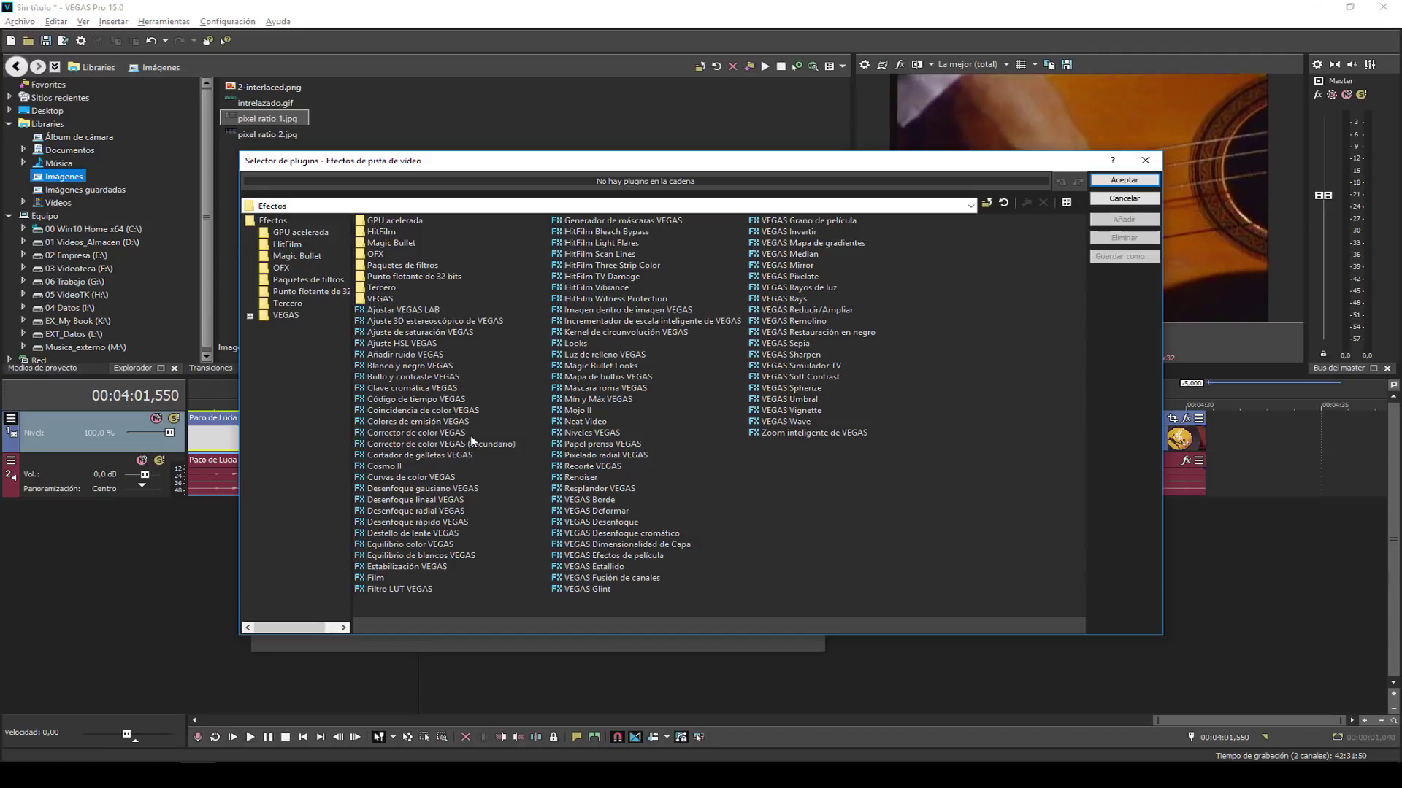
double_click(438, 444)
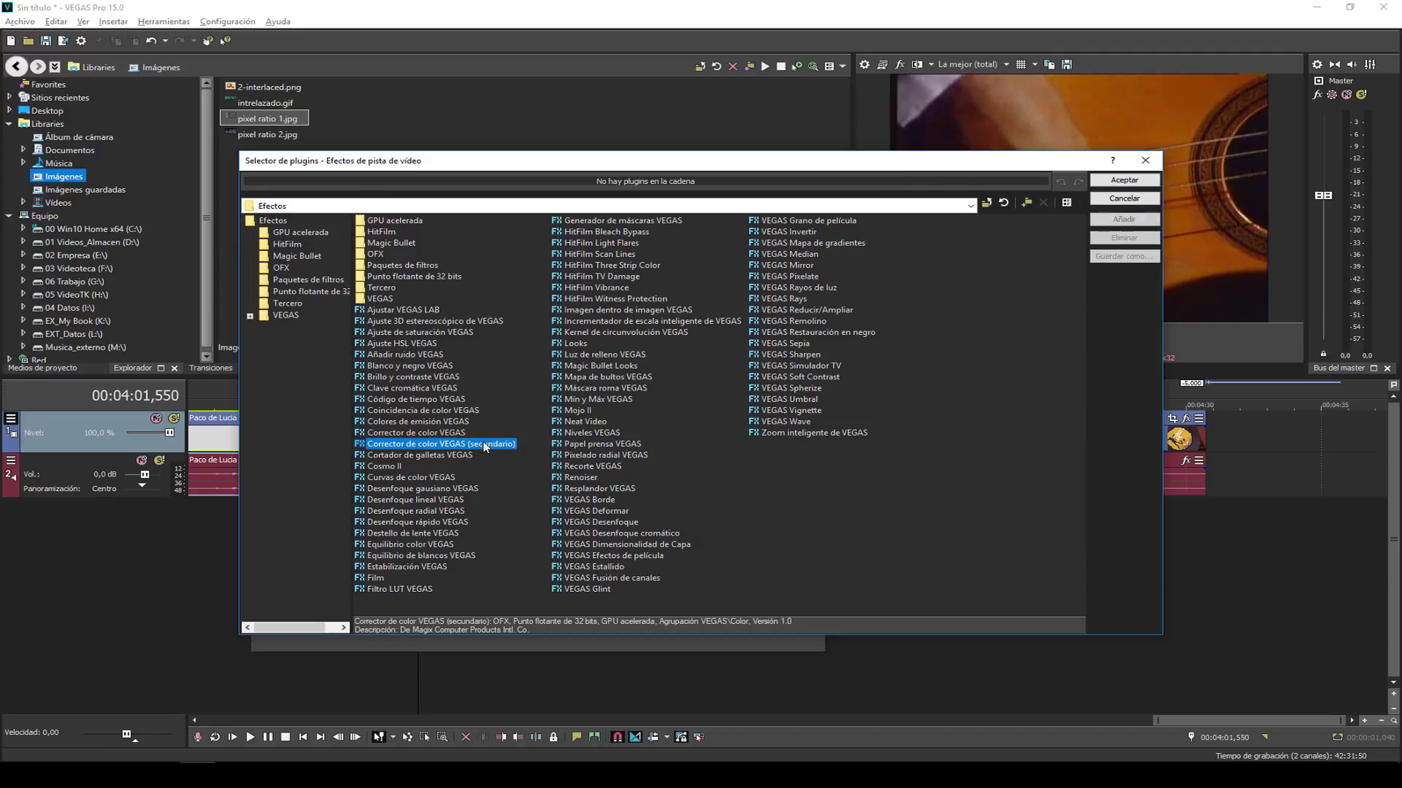
click(1124, 179)
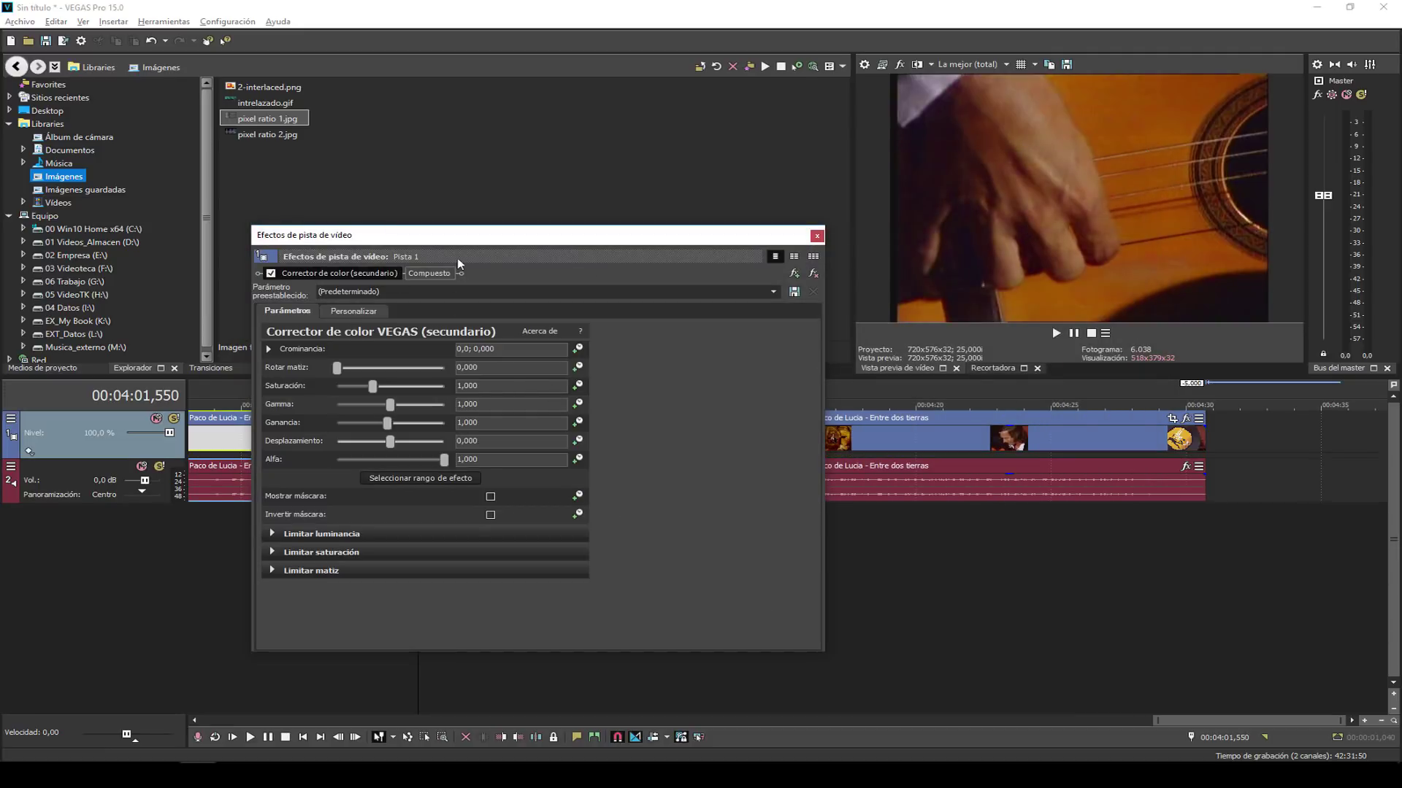
Set the track color corrector's saturation to 3,000 and preview it along the timeline up to the last event.
drag(466, 237, 469, 317)
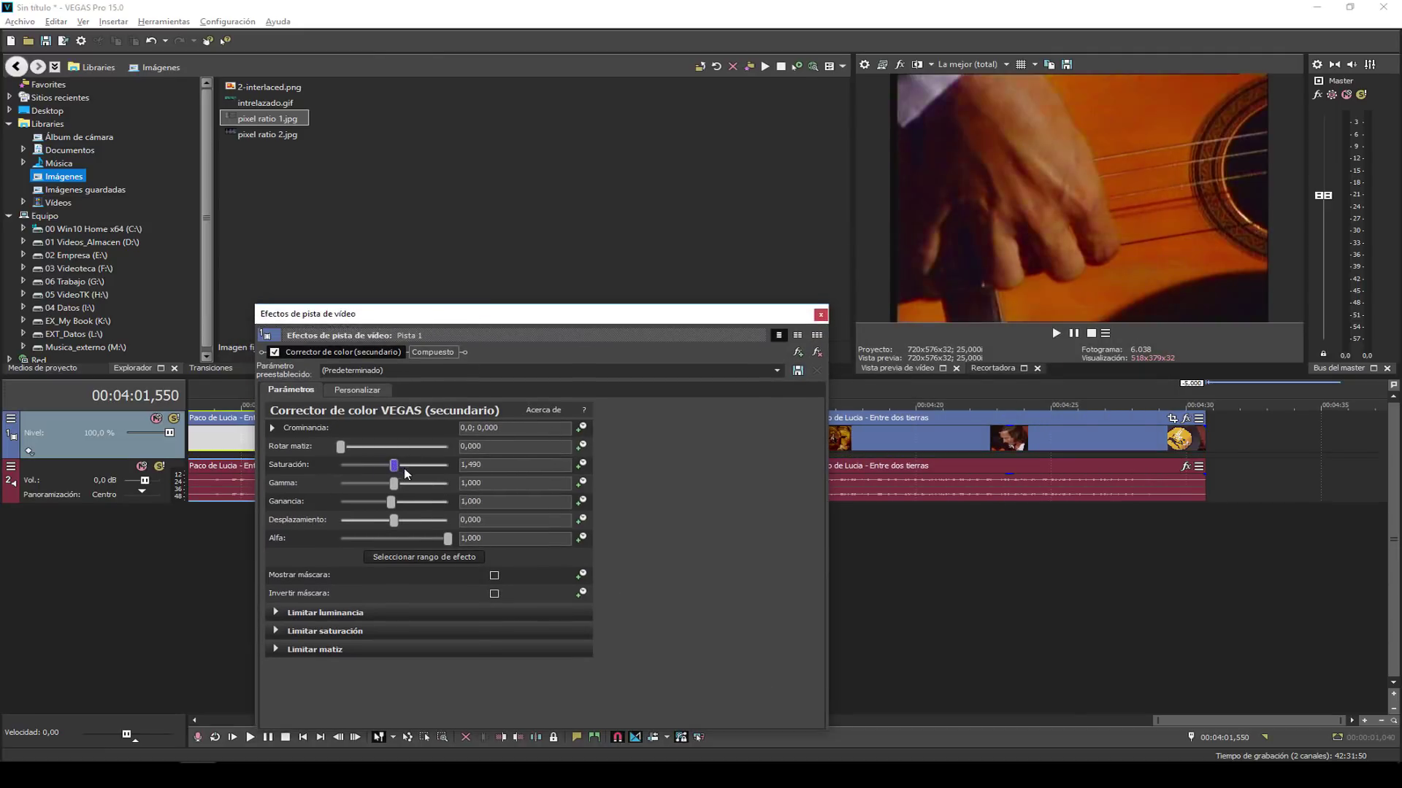
drag(405, 465, 497, 471)
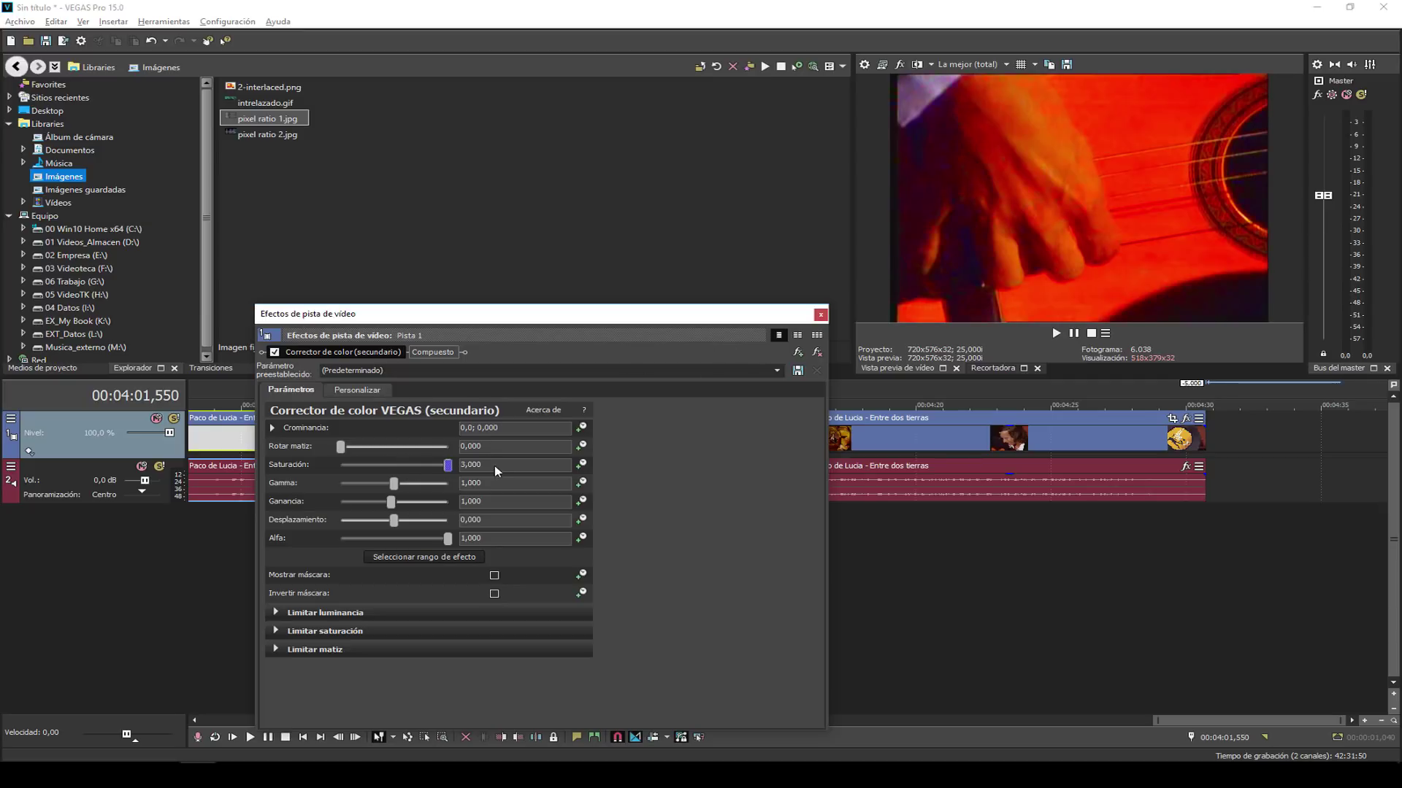
click(820, 315)
drag(511, 401, 1010, 398)
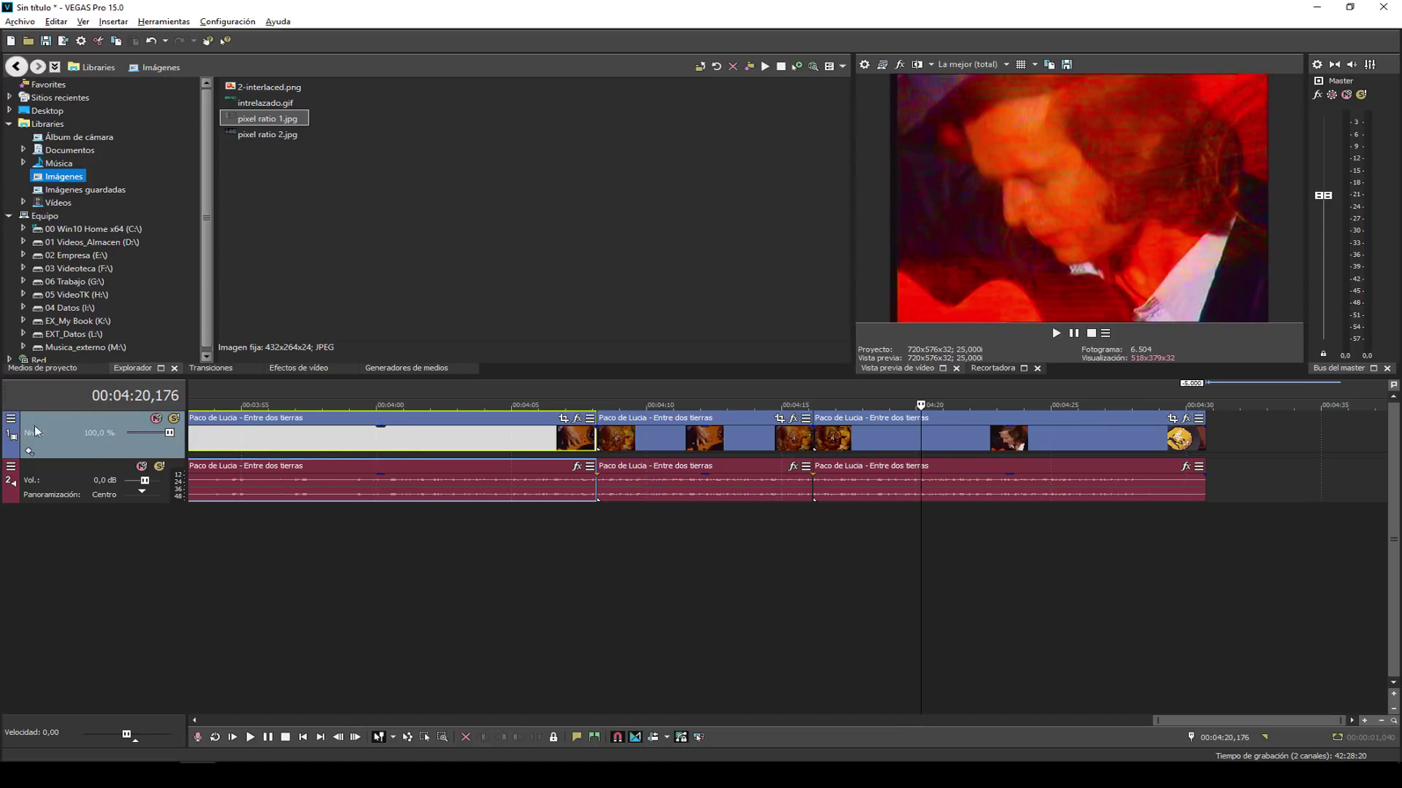
click(11, 423)
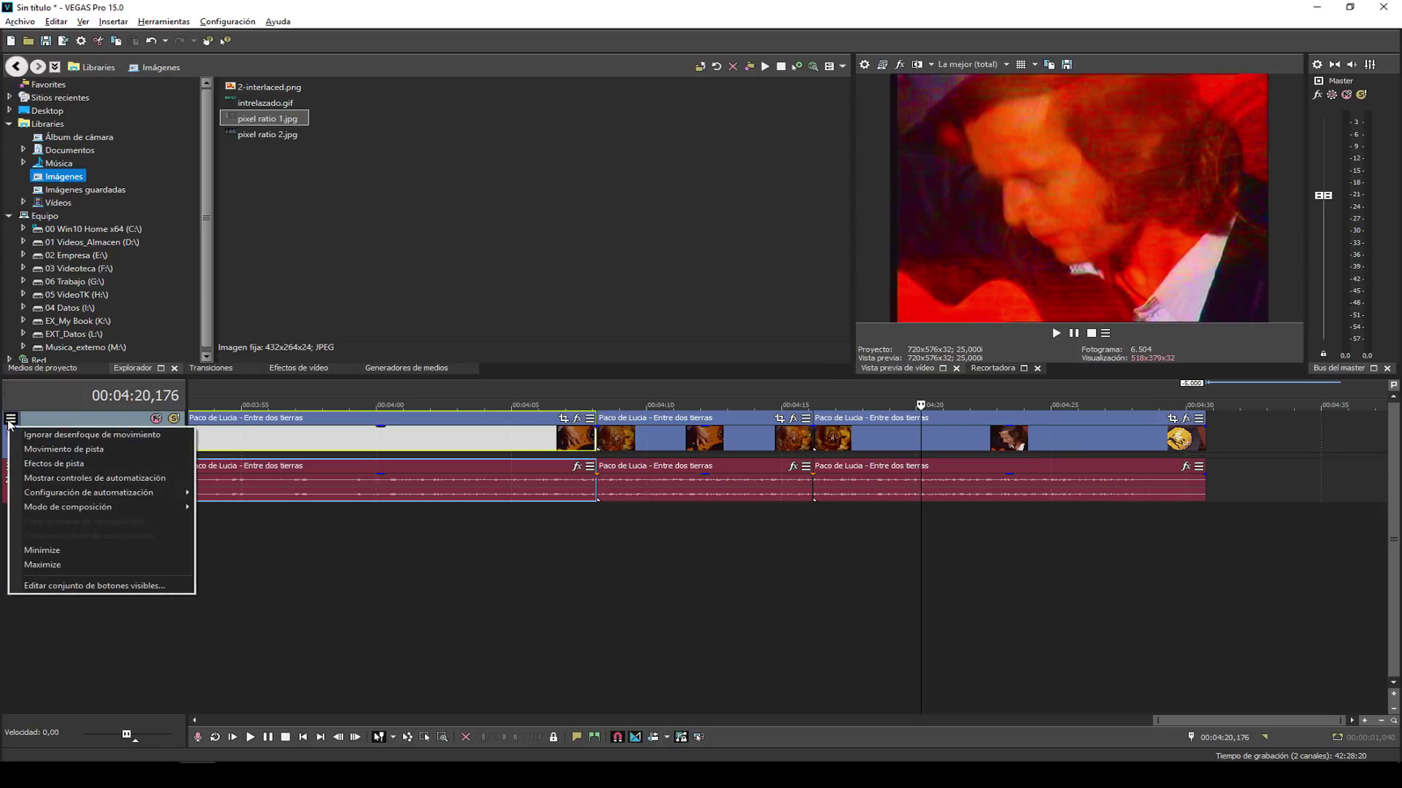
click(53, 461)
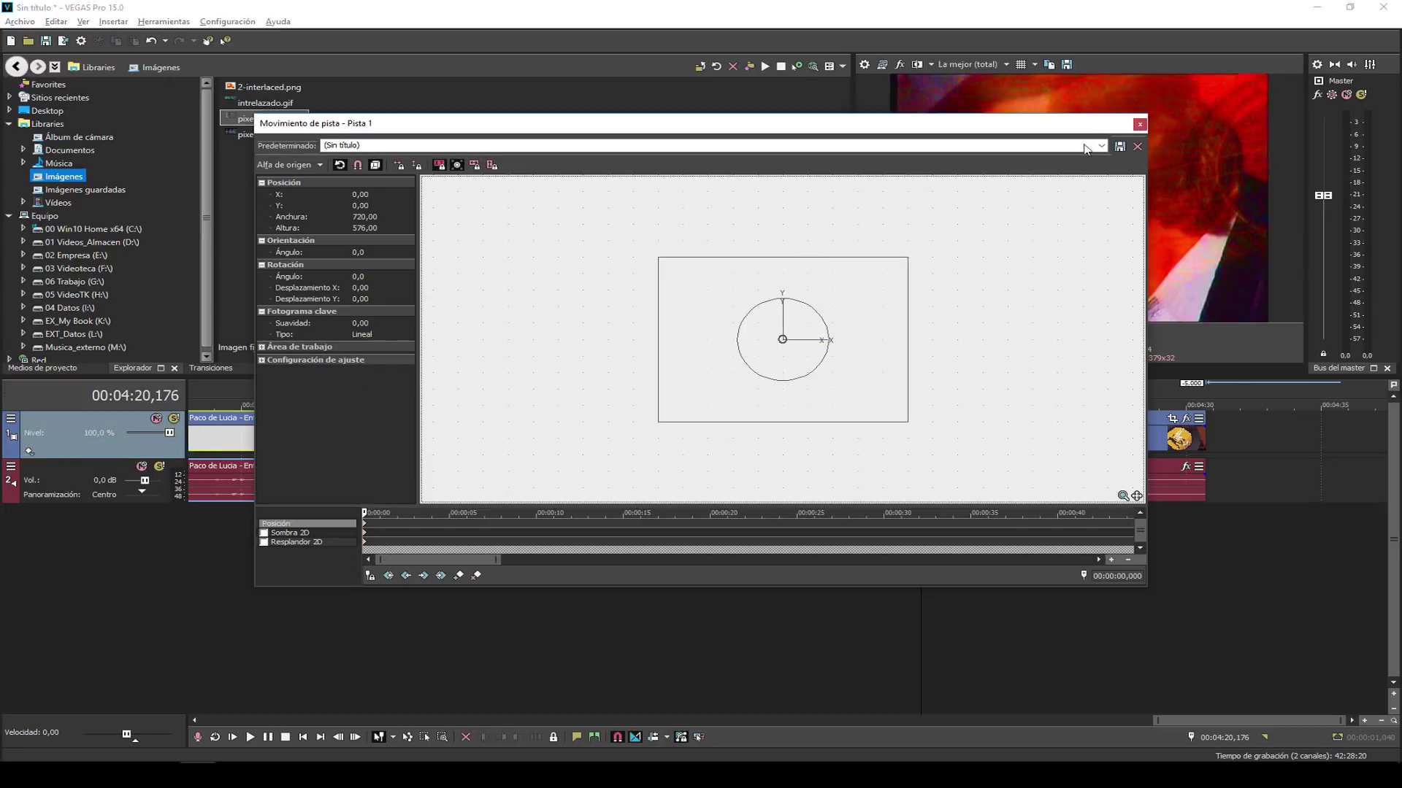
click(1139, 124)
Remove the Corrector de color (secundario) effect from the video track and preview the first event.
click(11, 420)
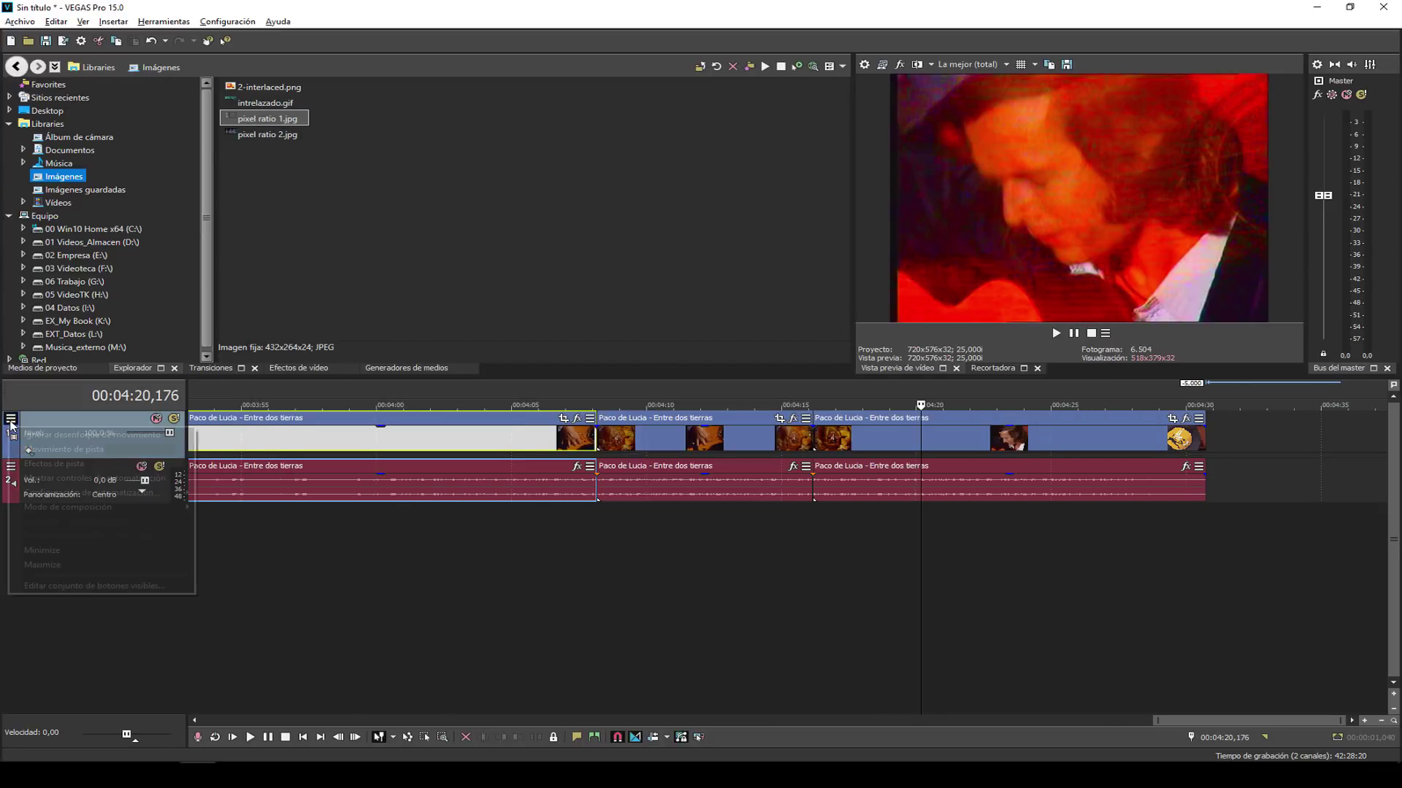
click(54, 475)
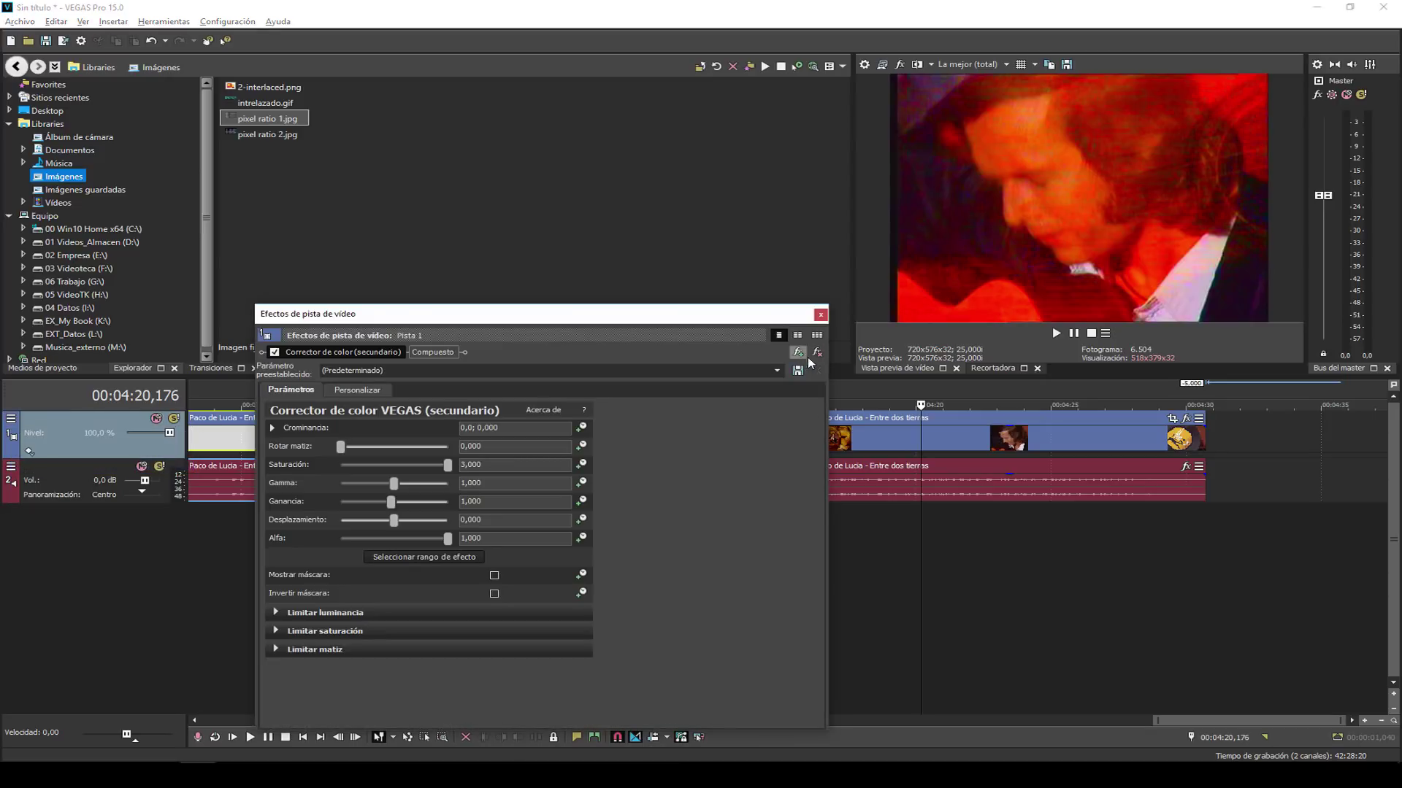
click(817, 370)
click(441, 402)
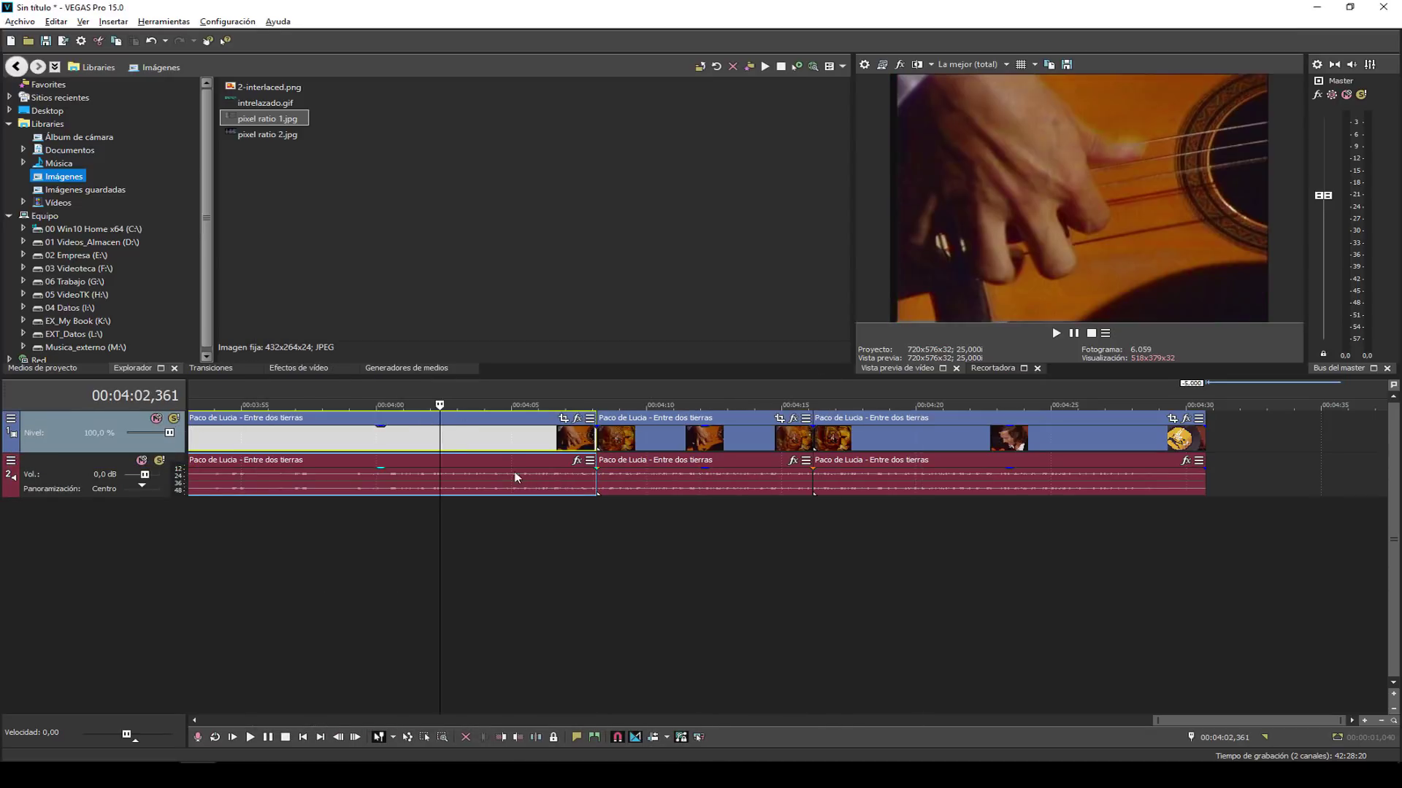
Insert a new video track above the existing one and move the first event onto it, about 5 seconds further along the timeline.
key(ctrl+shift+q)
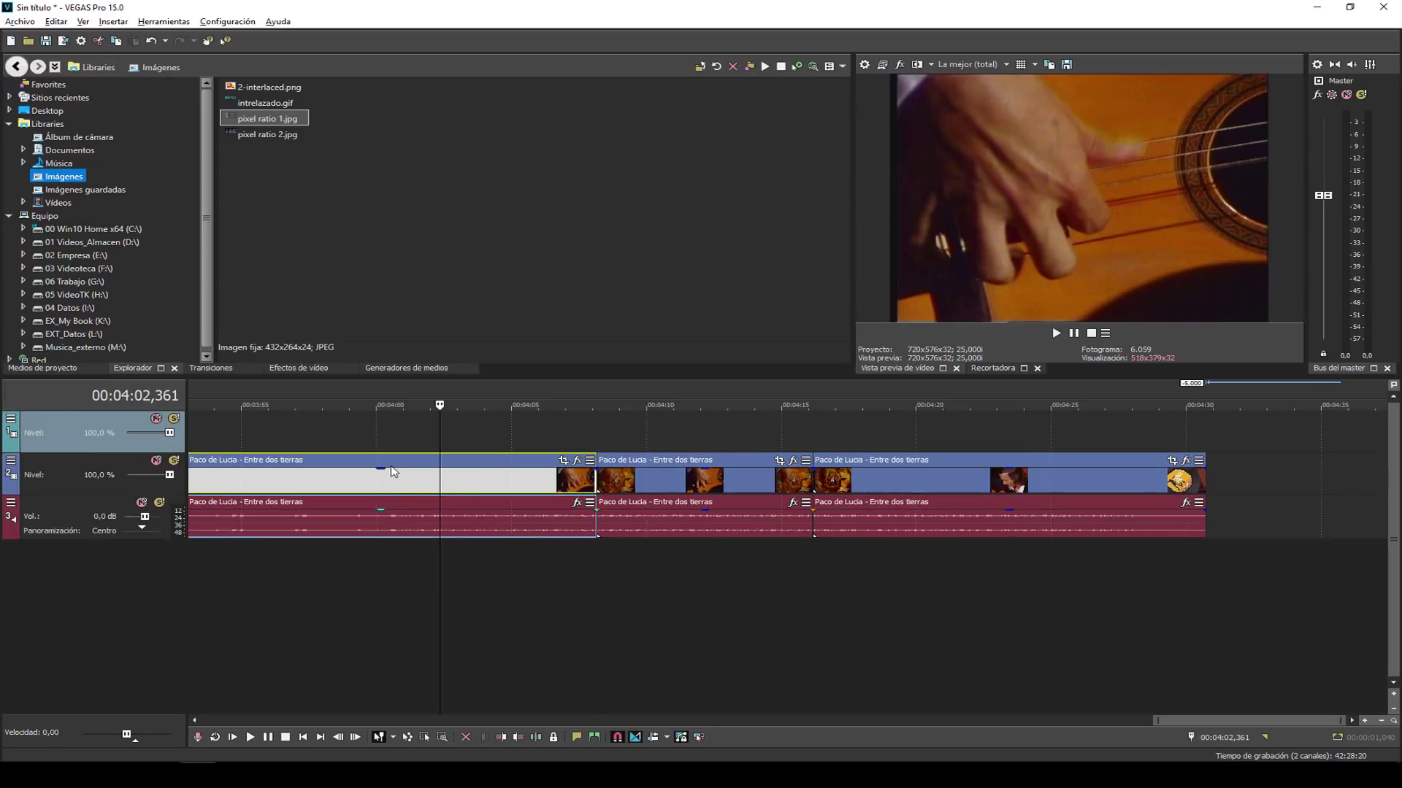
click(347, 447)
drag(375, 475, 581, 436)
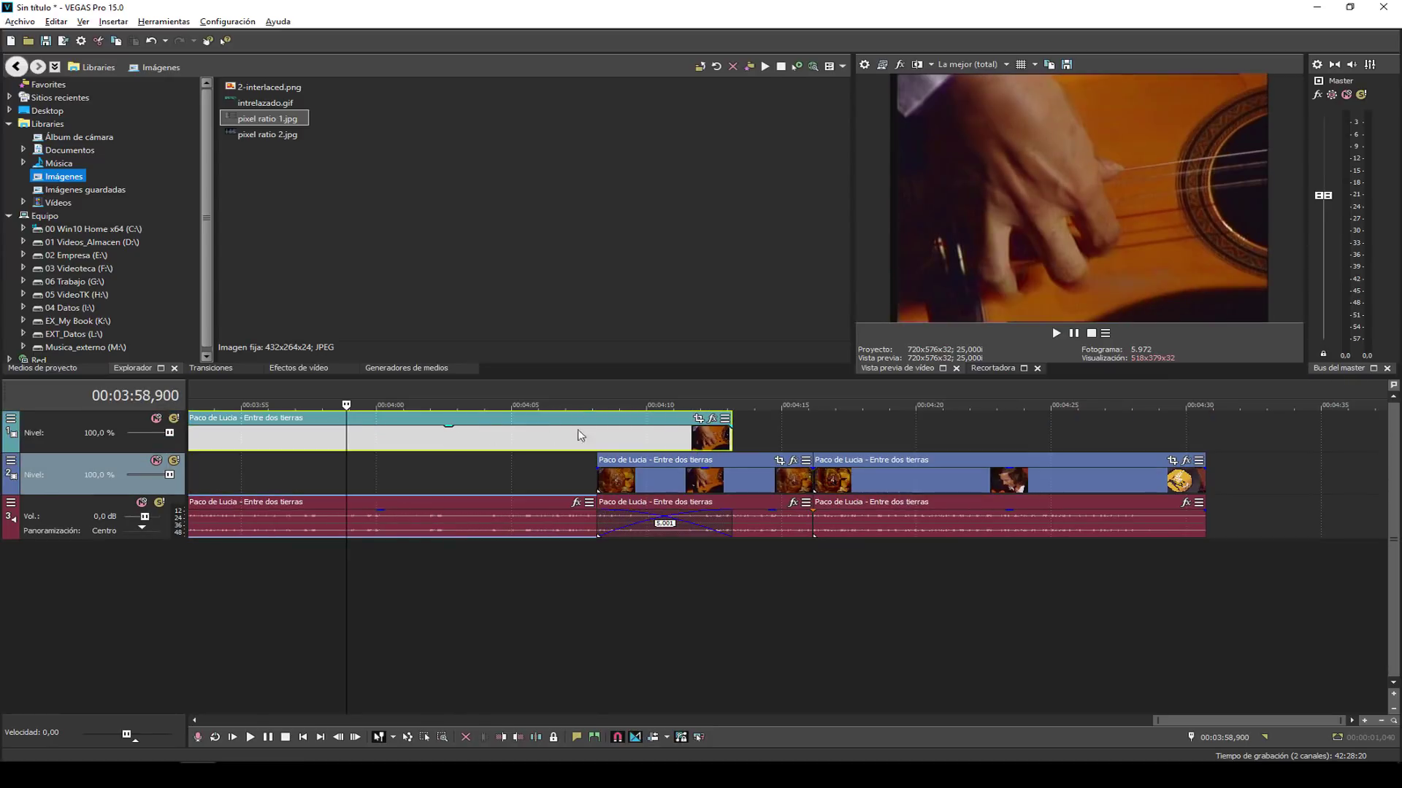
Move the last video event up onto the new track and shift the middle event about 3,4 seconds forward on the lower track.
click(740, 480)
drag(919, 483, 958, 418)
click(732, 474)
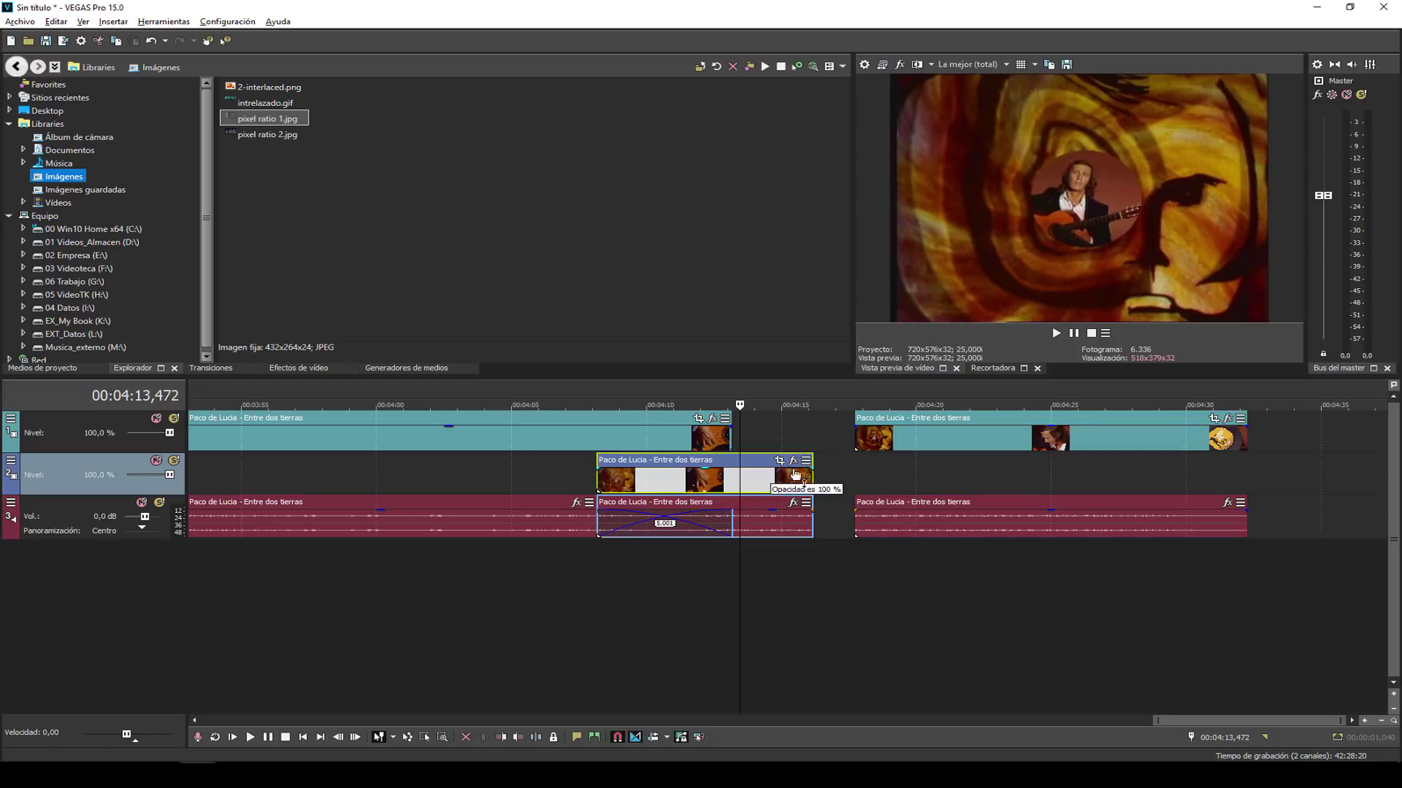
drag(732, 474, 823, 474)
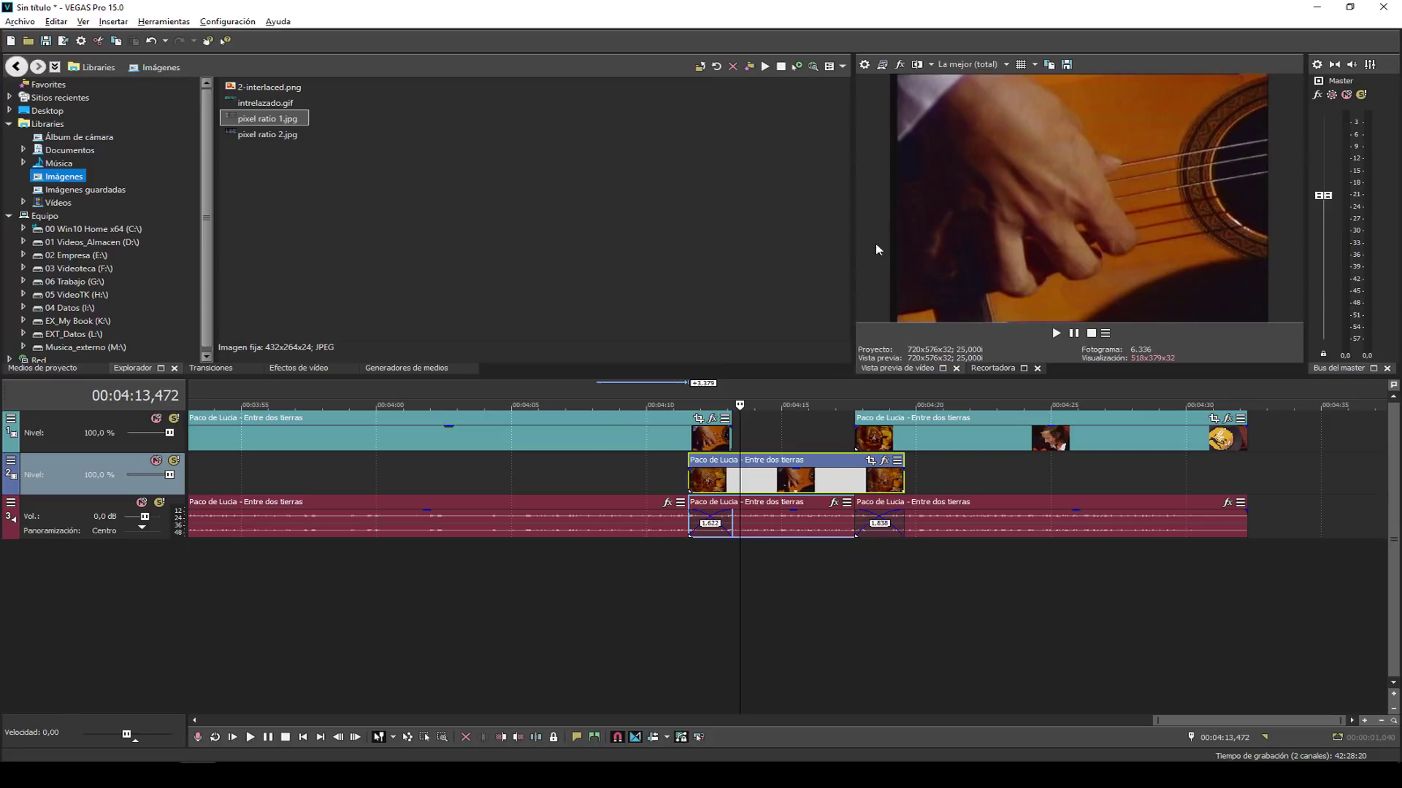
Add Corrector de color VEGAS (secundario) to the project's video output effects with saturation 2,918.
click(899, 66)
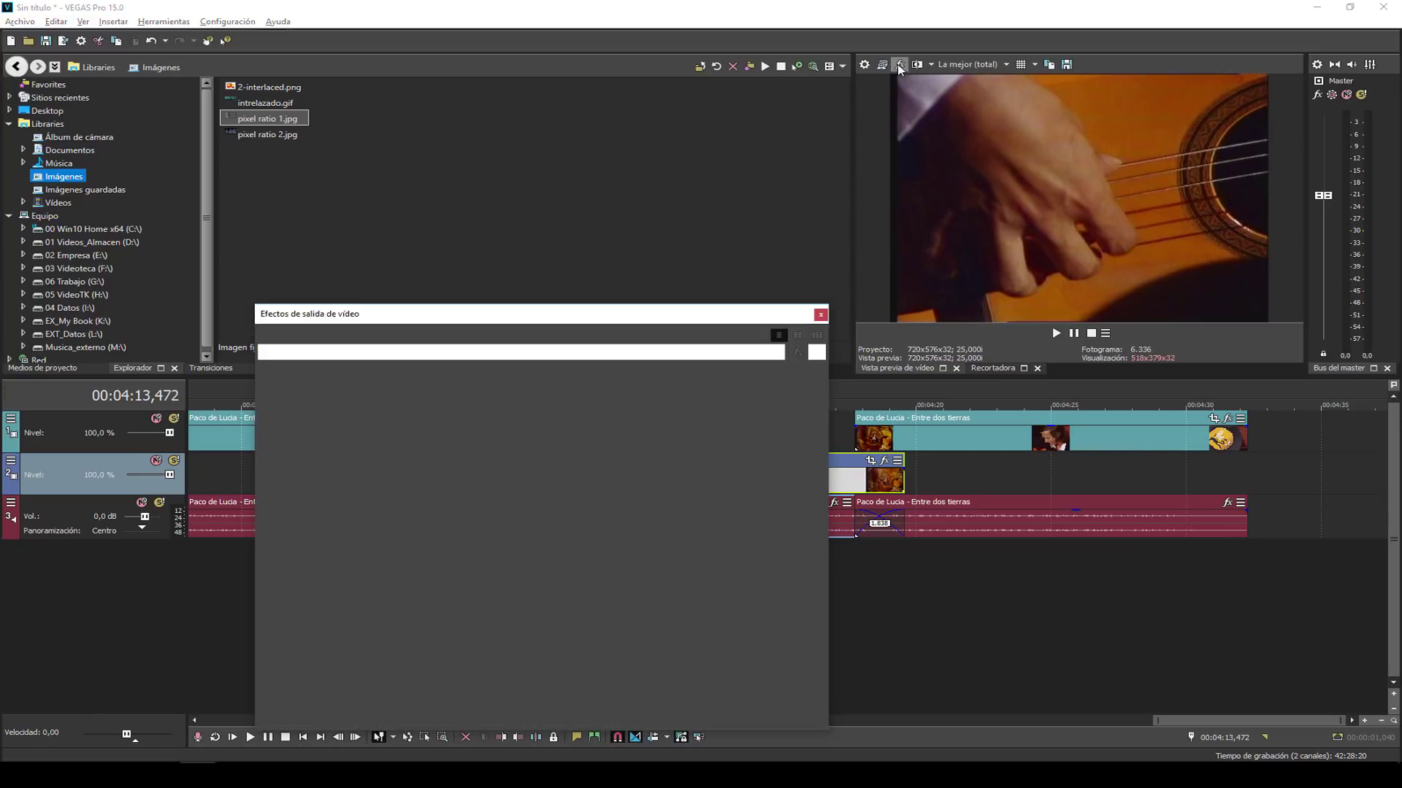
double_click(480, 444)
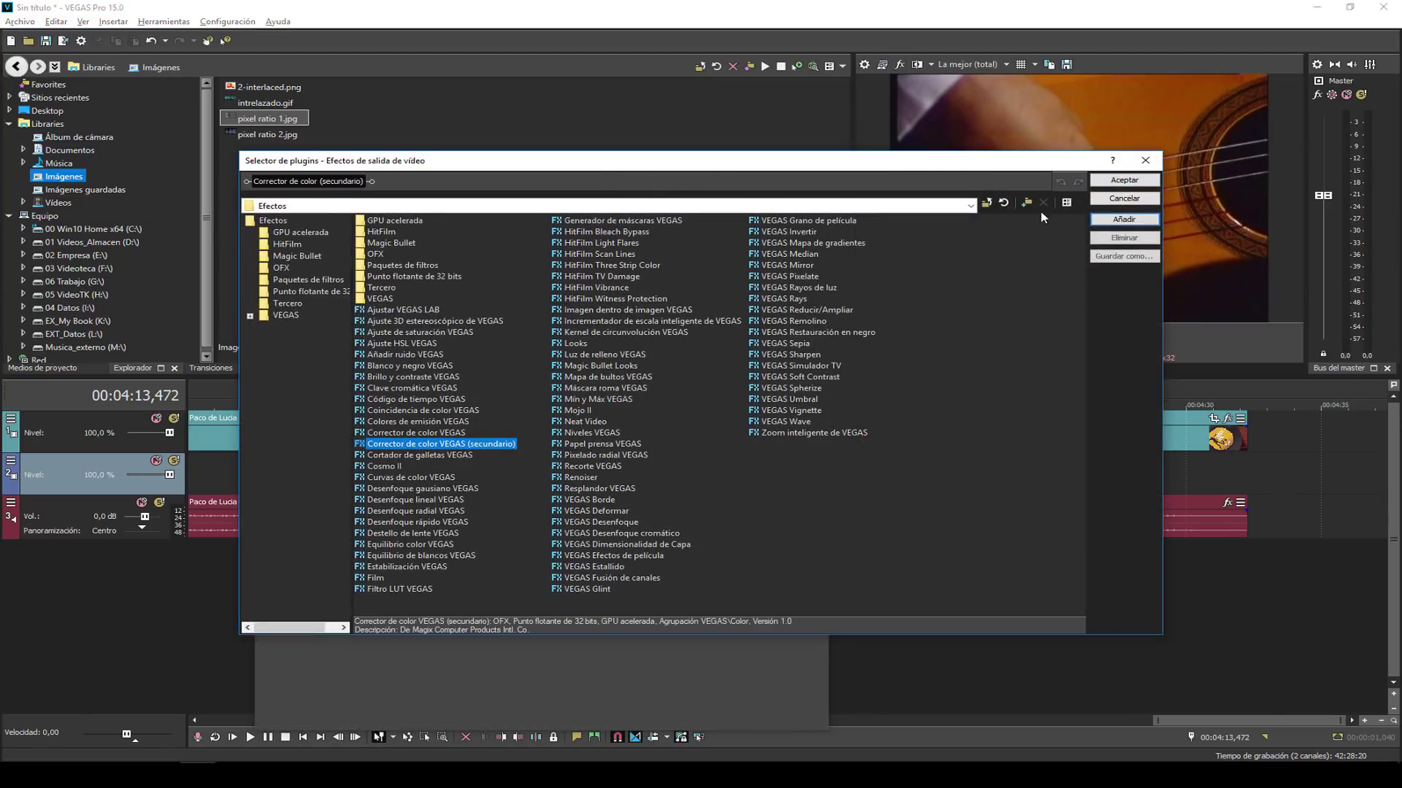
click(1110, 179)
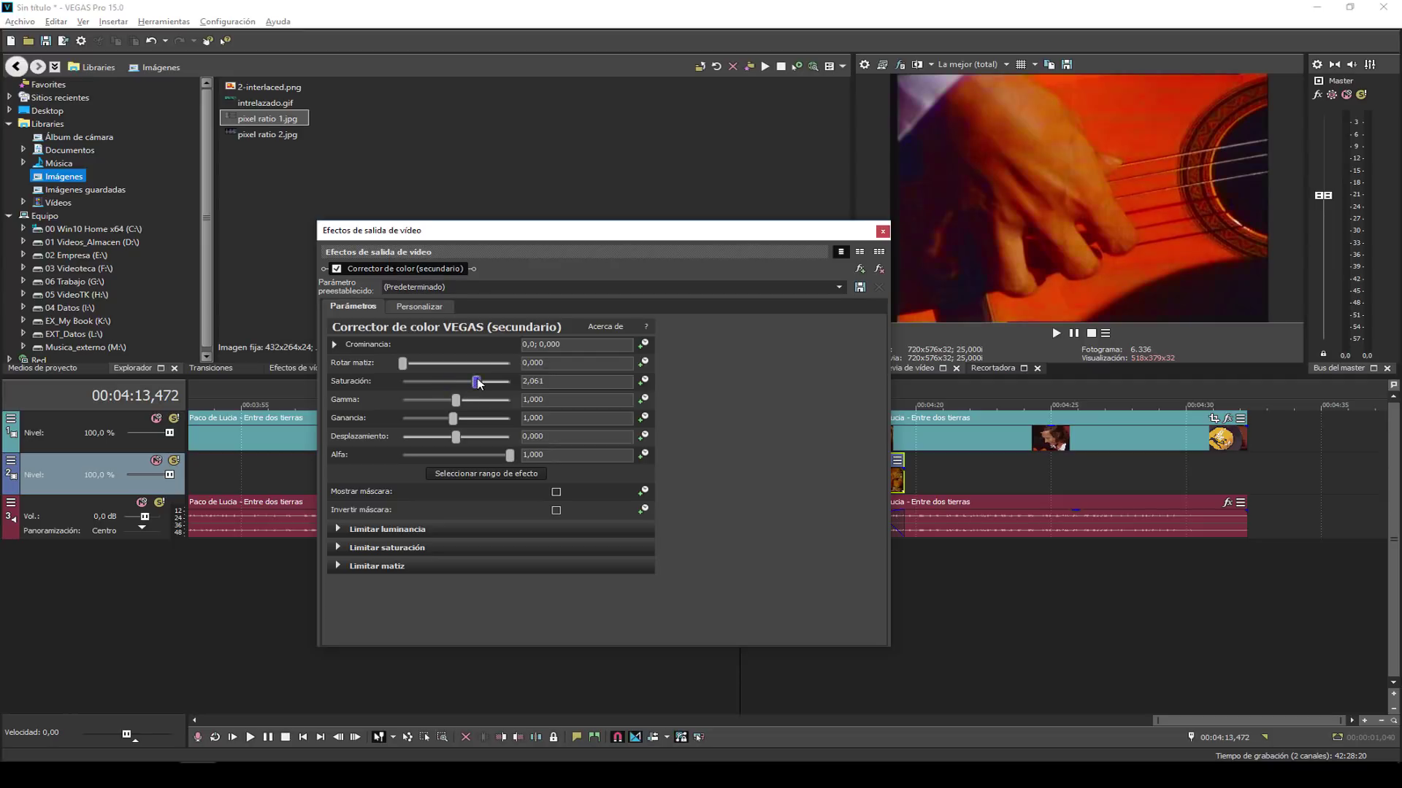
click(883, 231)
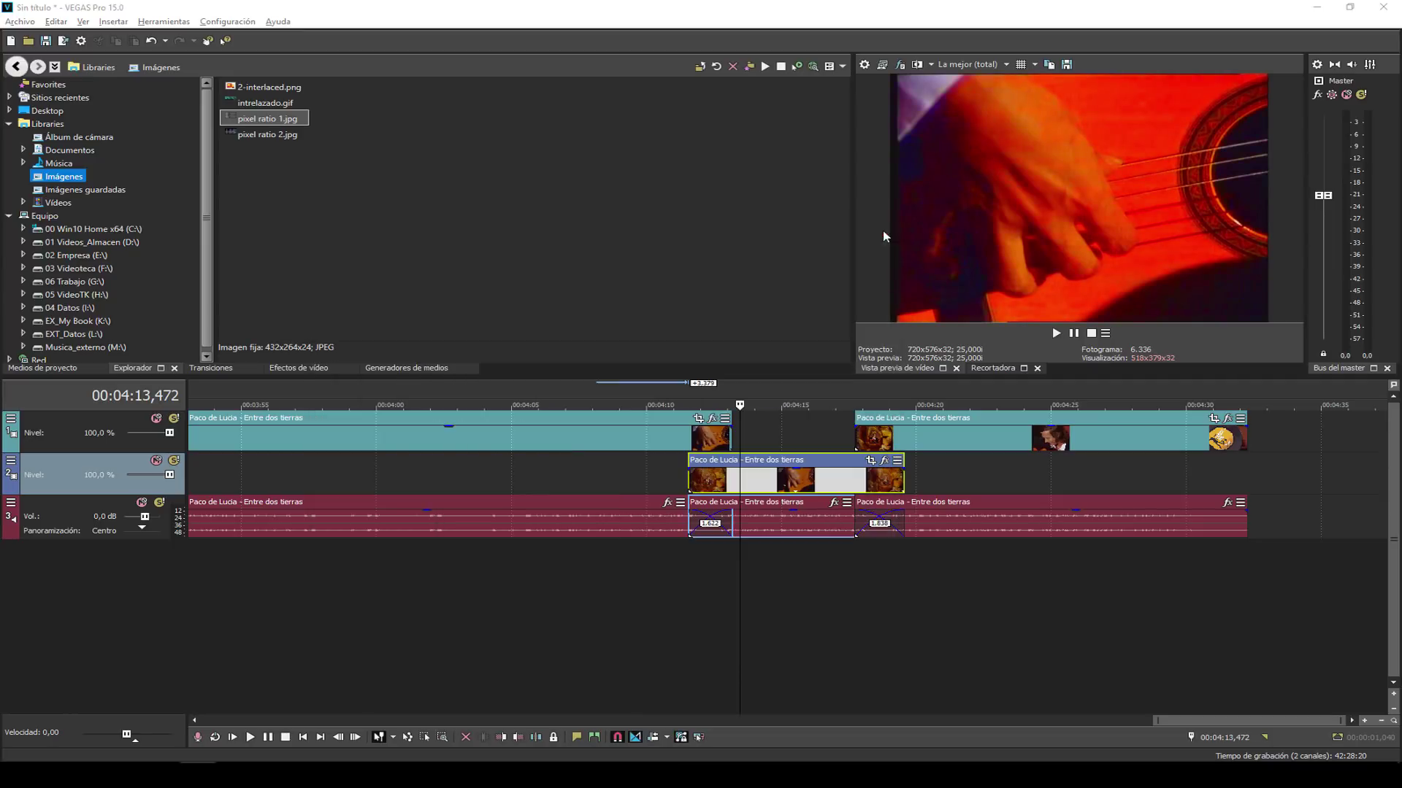
Preview the video output effect on the events of both tracks, and remove the color corrector from the video output.
click(538, 400)
click(763, 402)
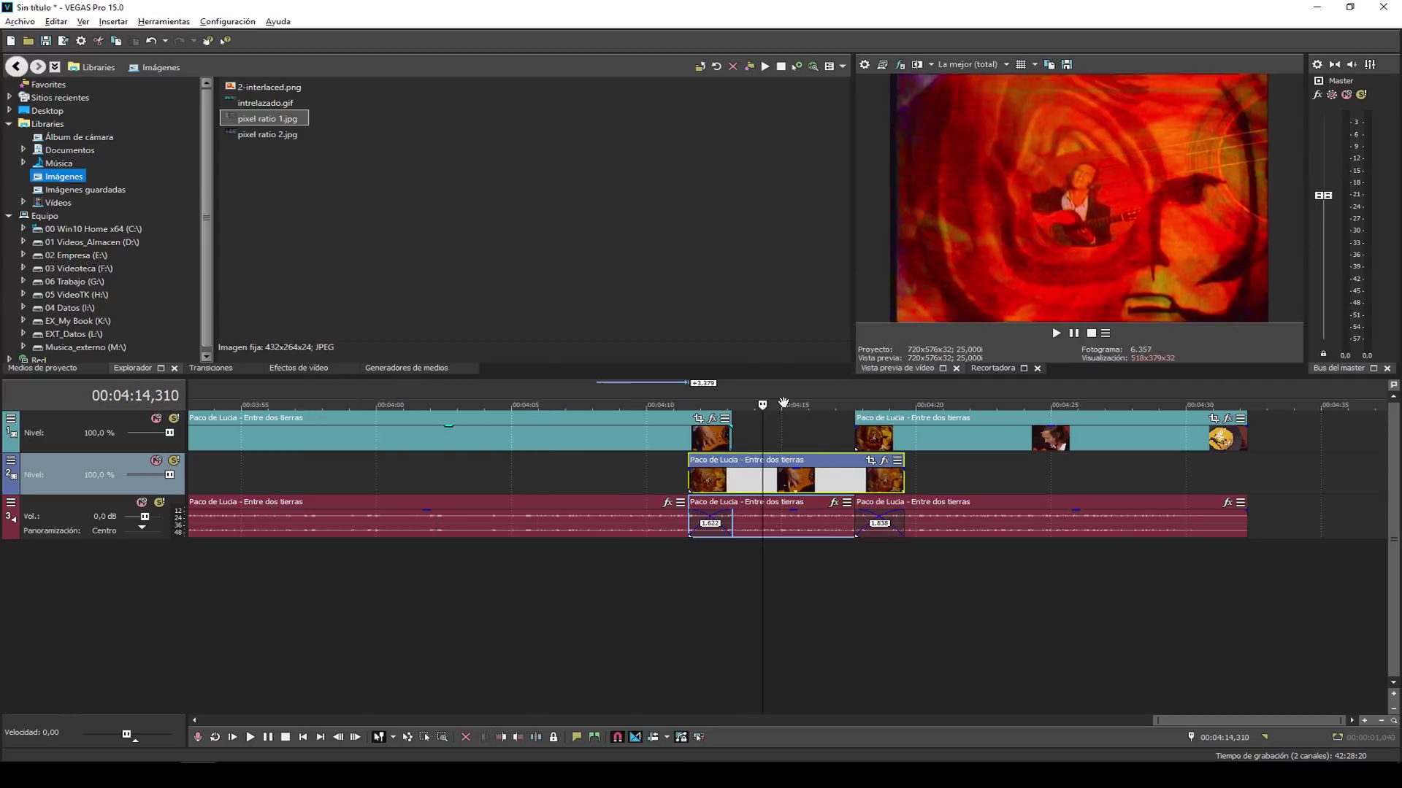
click(988, 401)
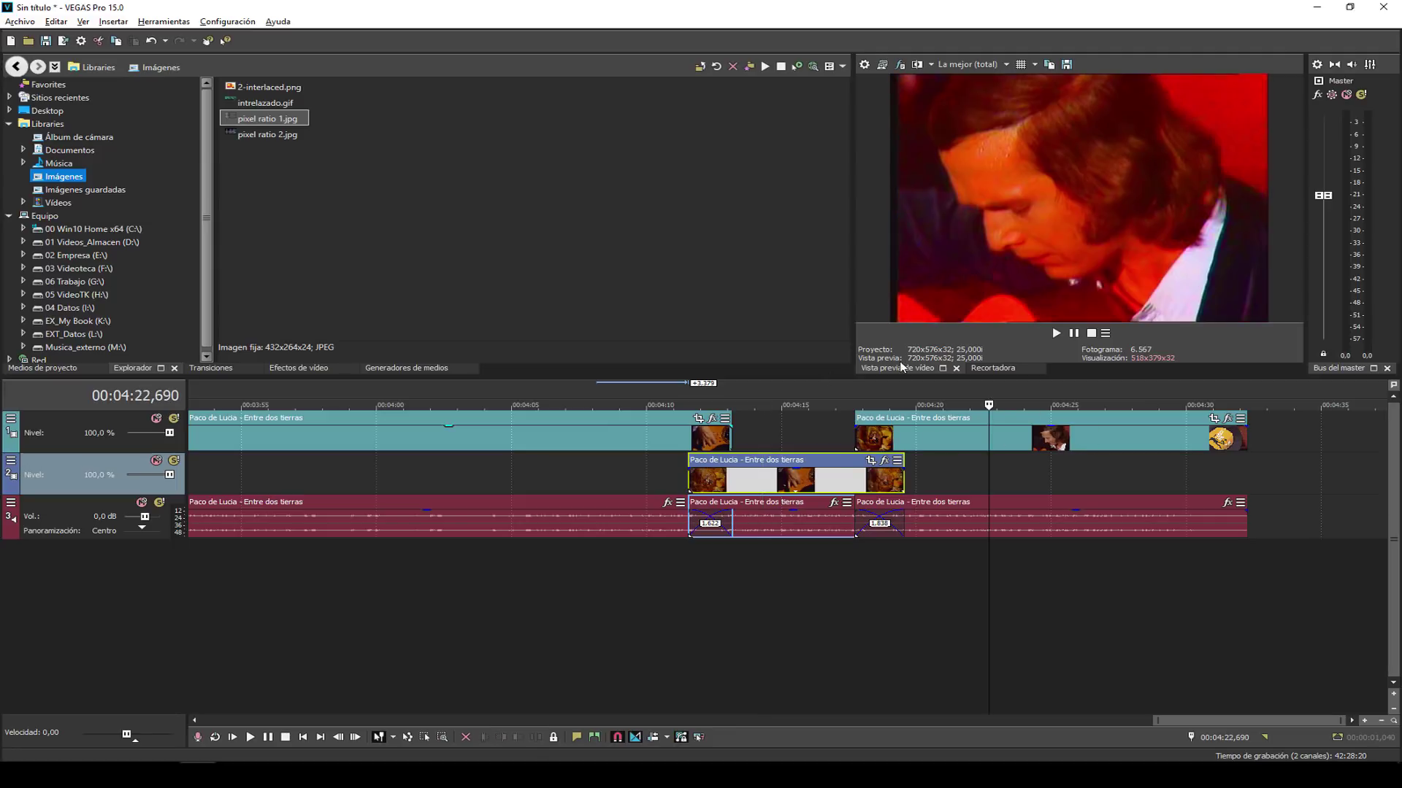
click(900, 66)
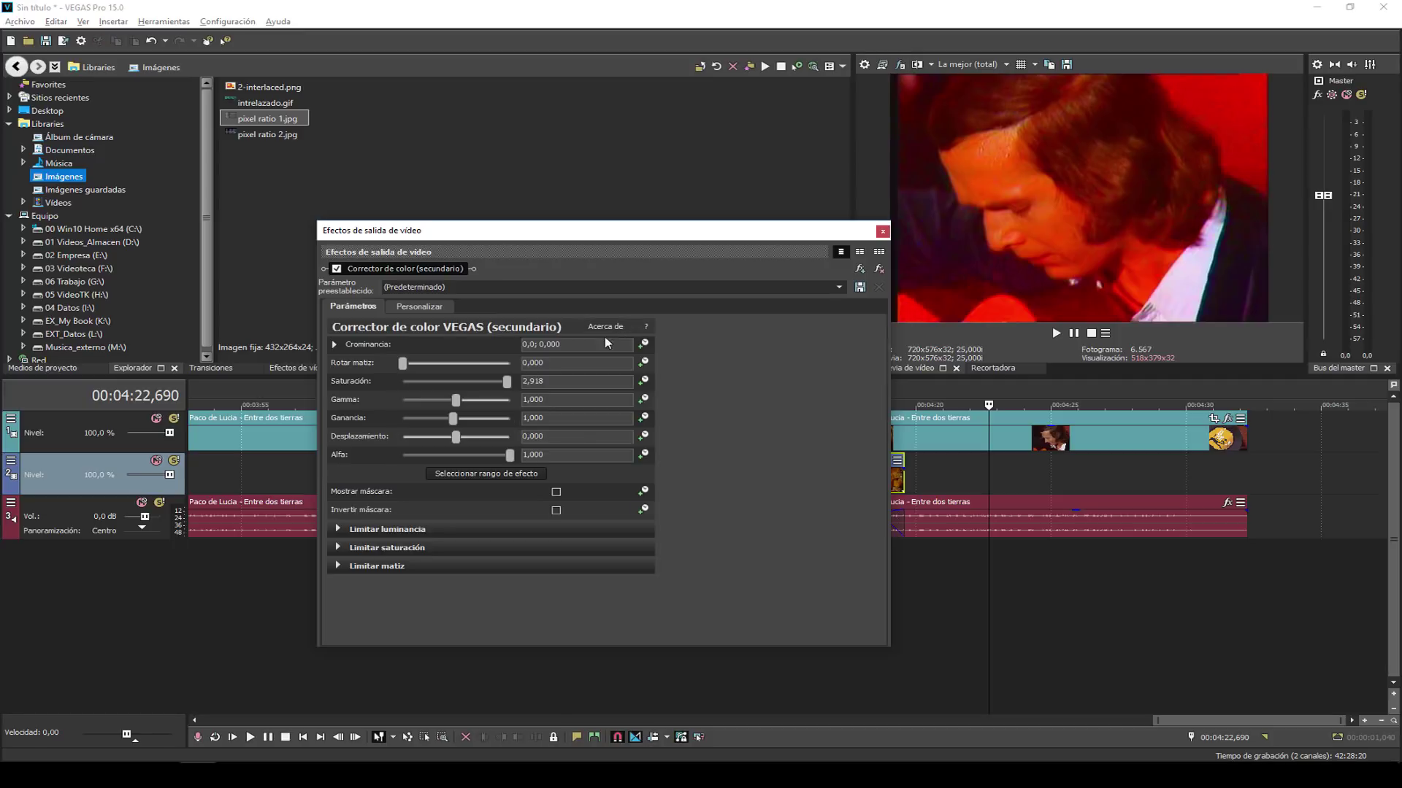
click(879, 270)
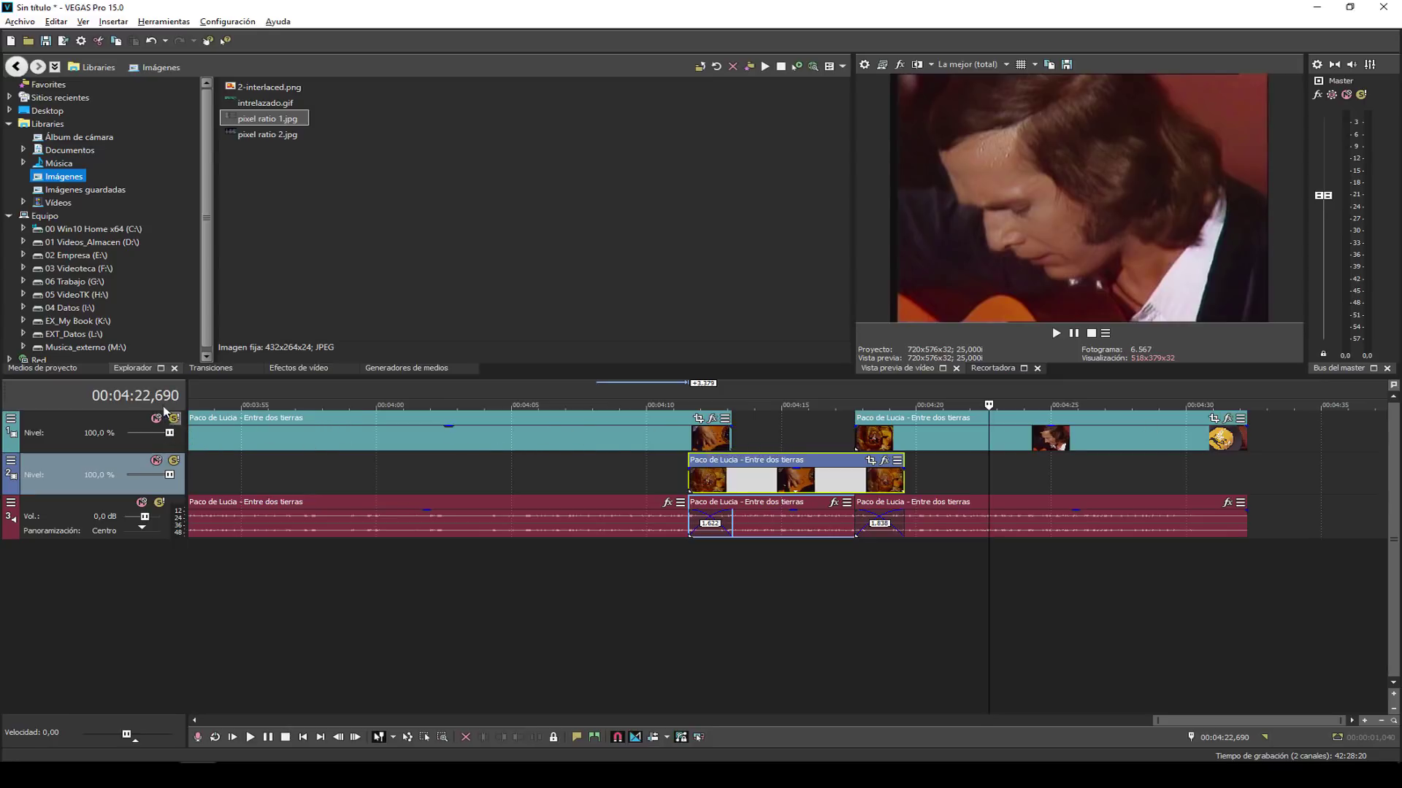
Apply Corrector de color VEGAS (secundario) to the video output again and raise its saturation to about 1,8.
click(900, 65)
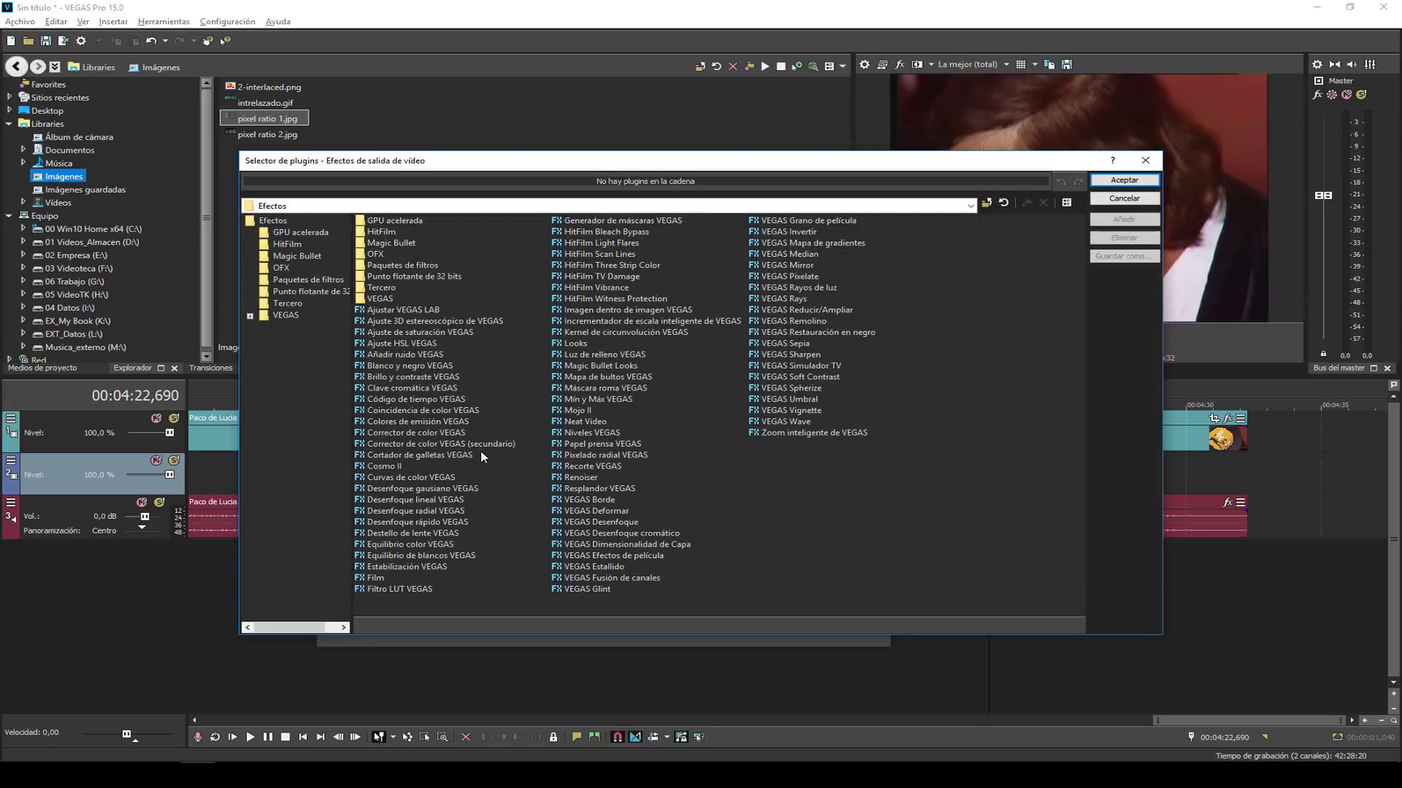
double_click(486, 444)
click(1111, 180)
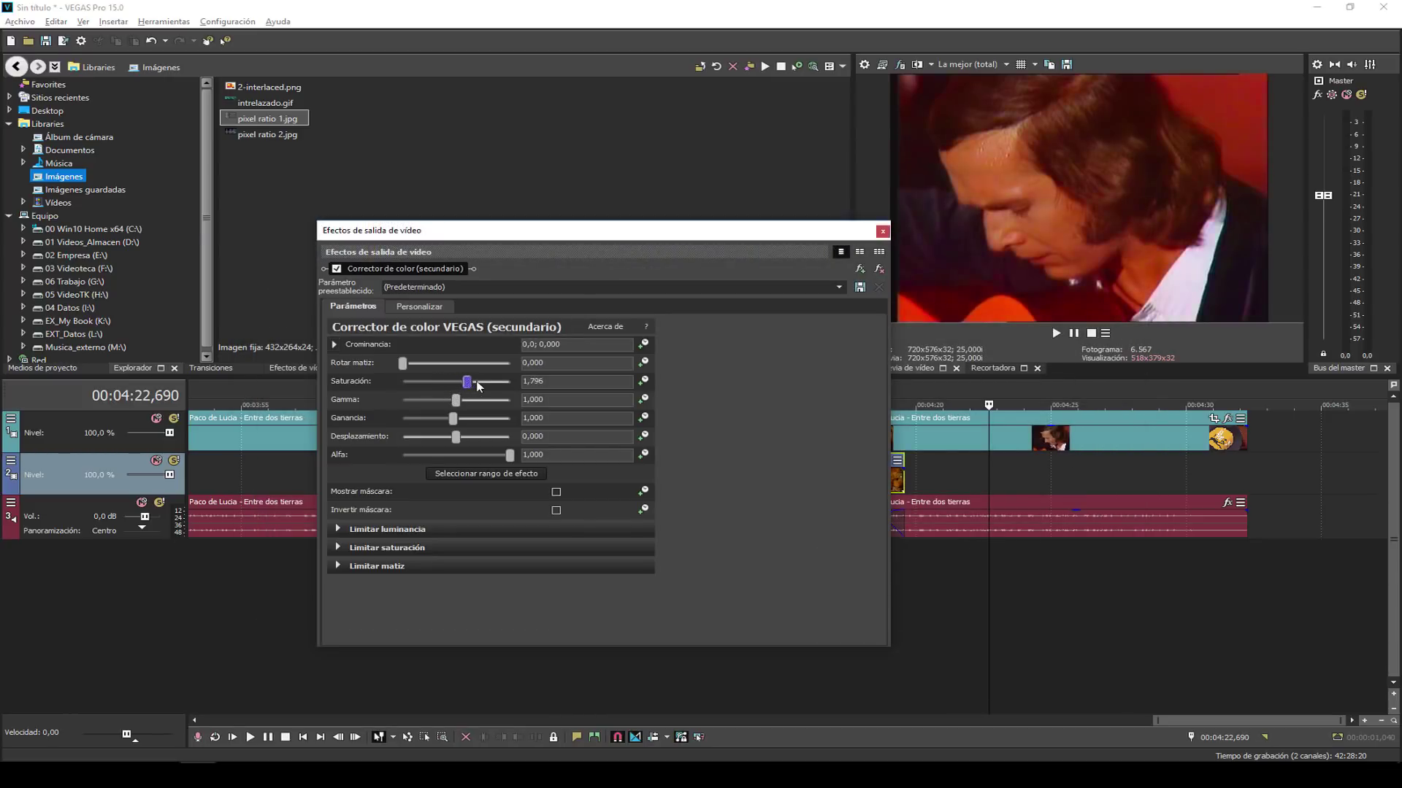
click(882, 233)
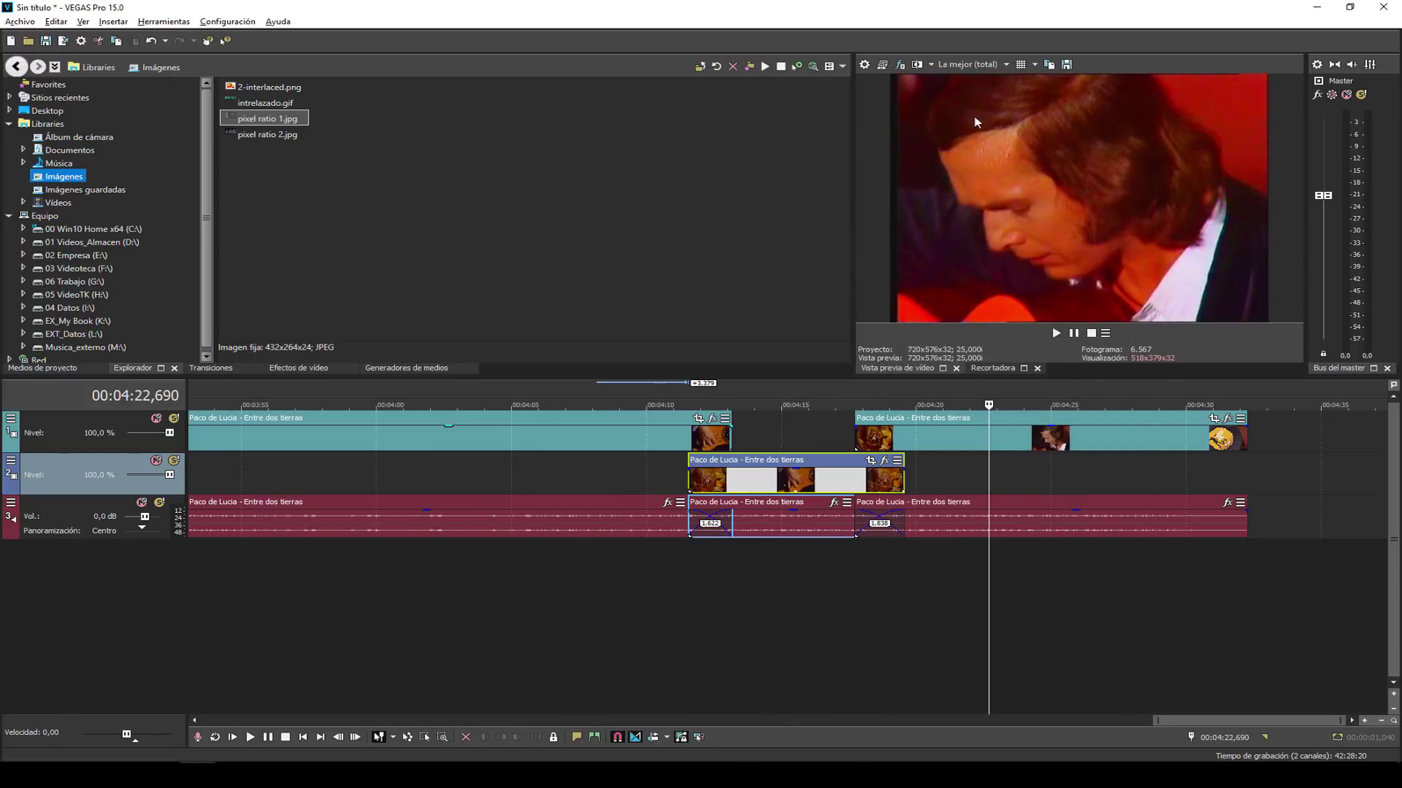
Compare the picture with and without the effect in split-screen view, and remove the color corrector from the video output.
click(917, 65)
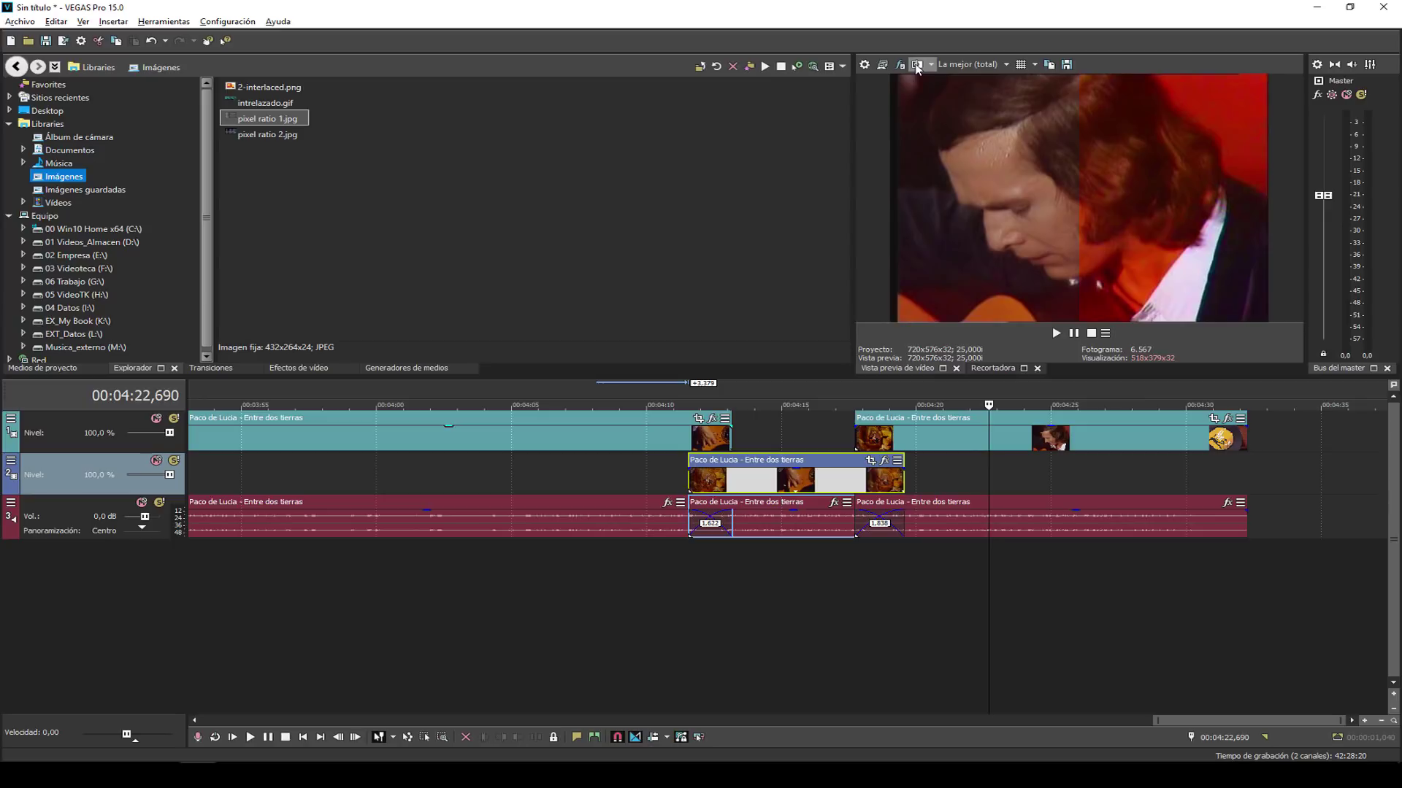
click(918, 66)
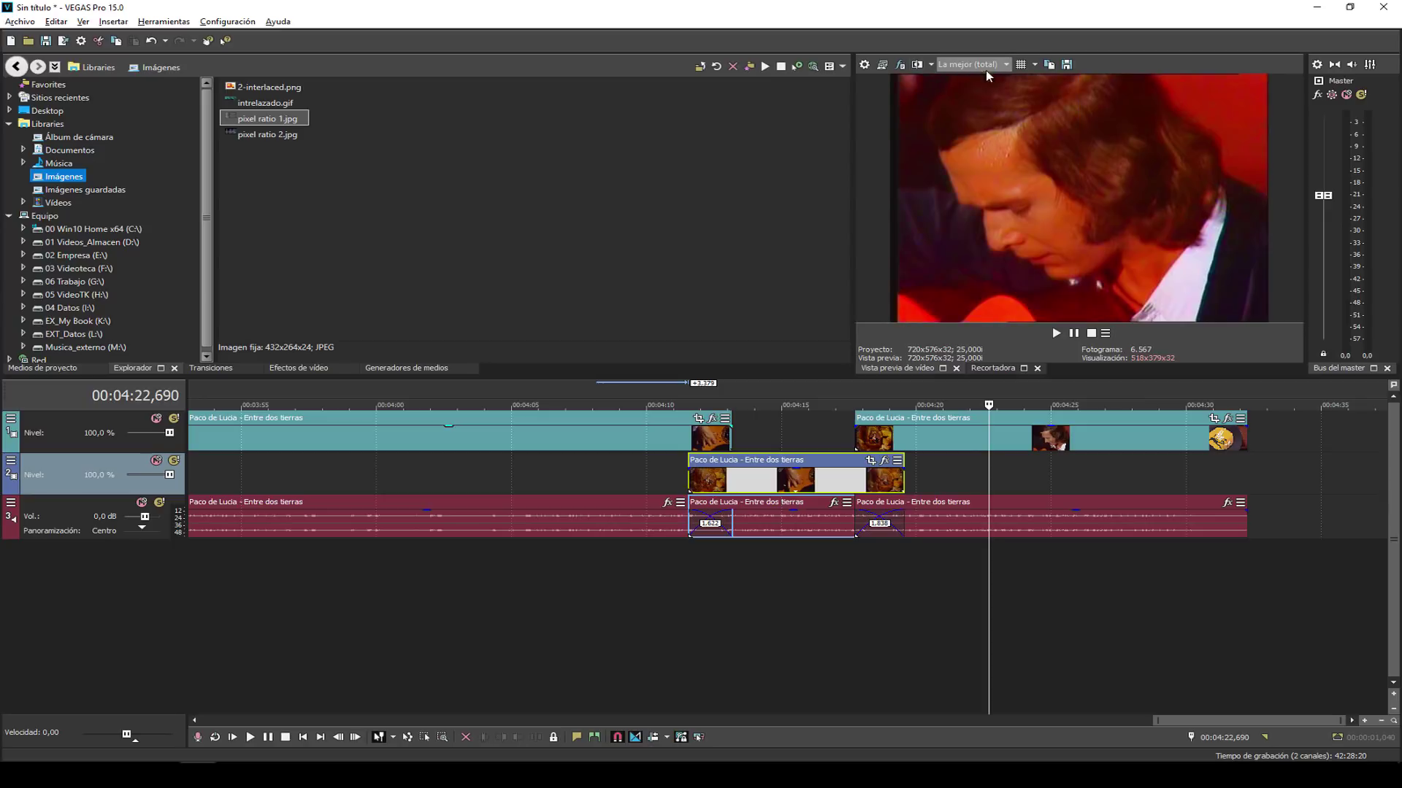
click(900, 65)
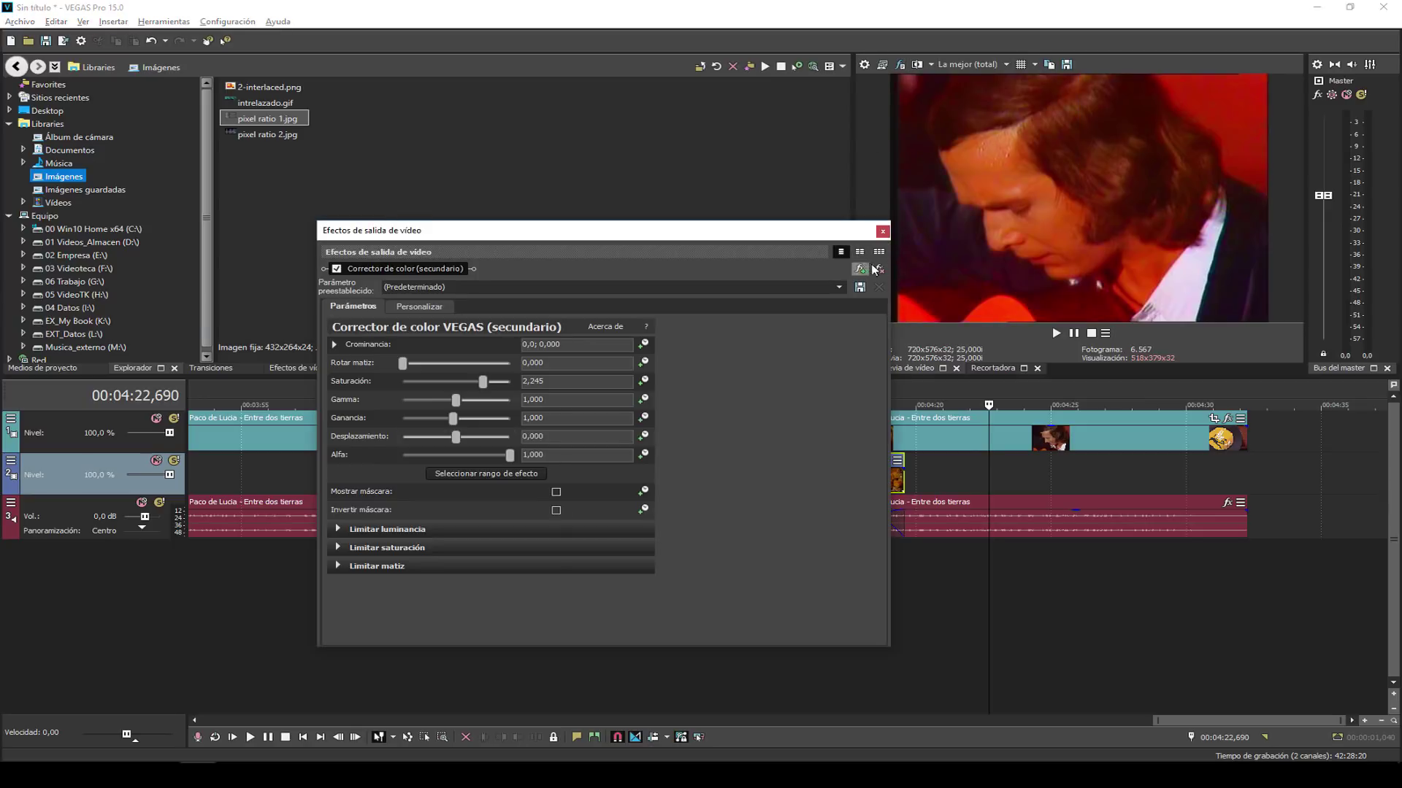
click(880, 274)
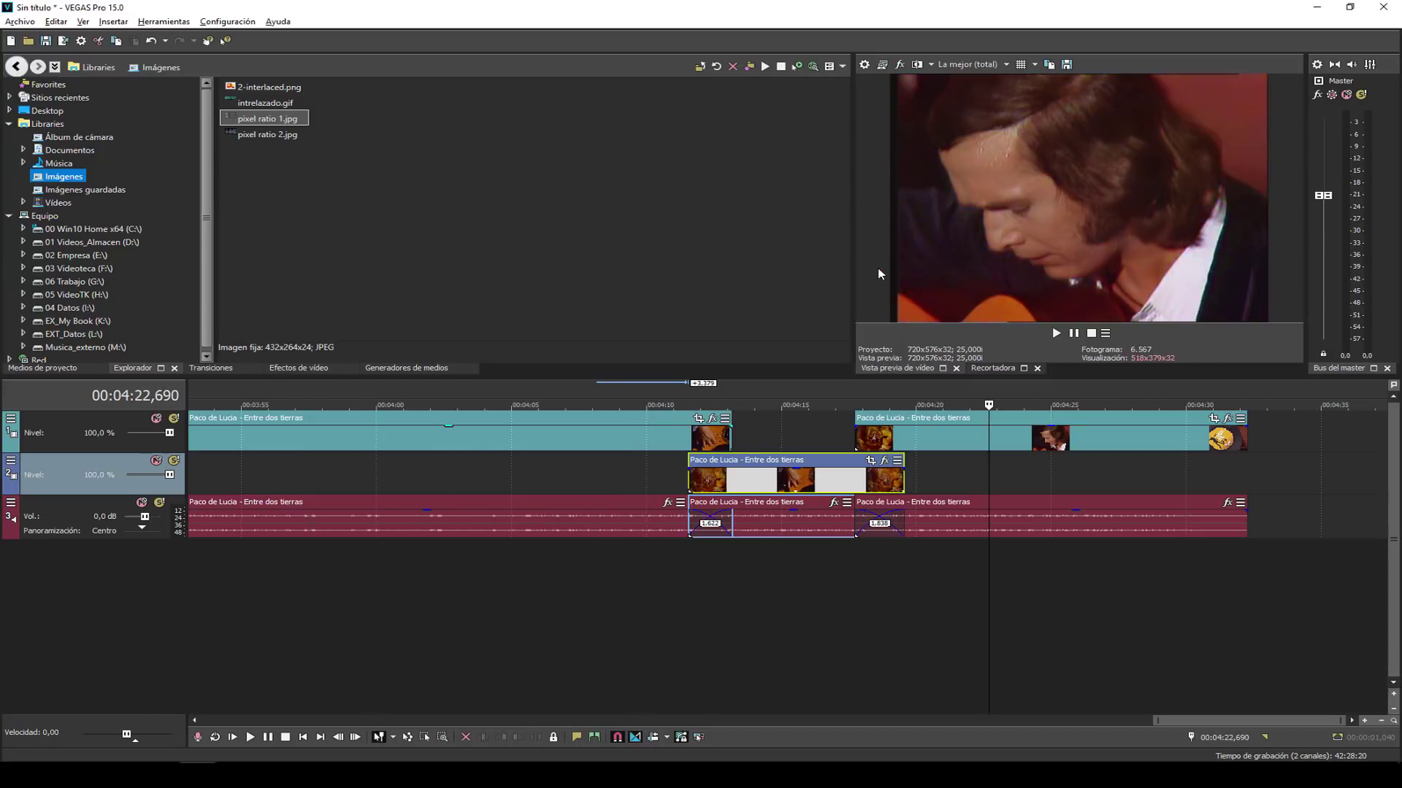
Enlarge the video preview by widening its pane toward the file explorer and extending it down toward the timeline.
click(993, 66)
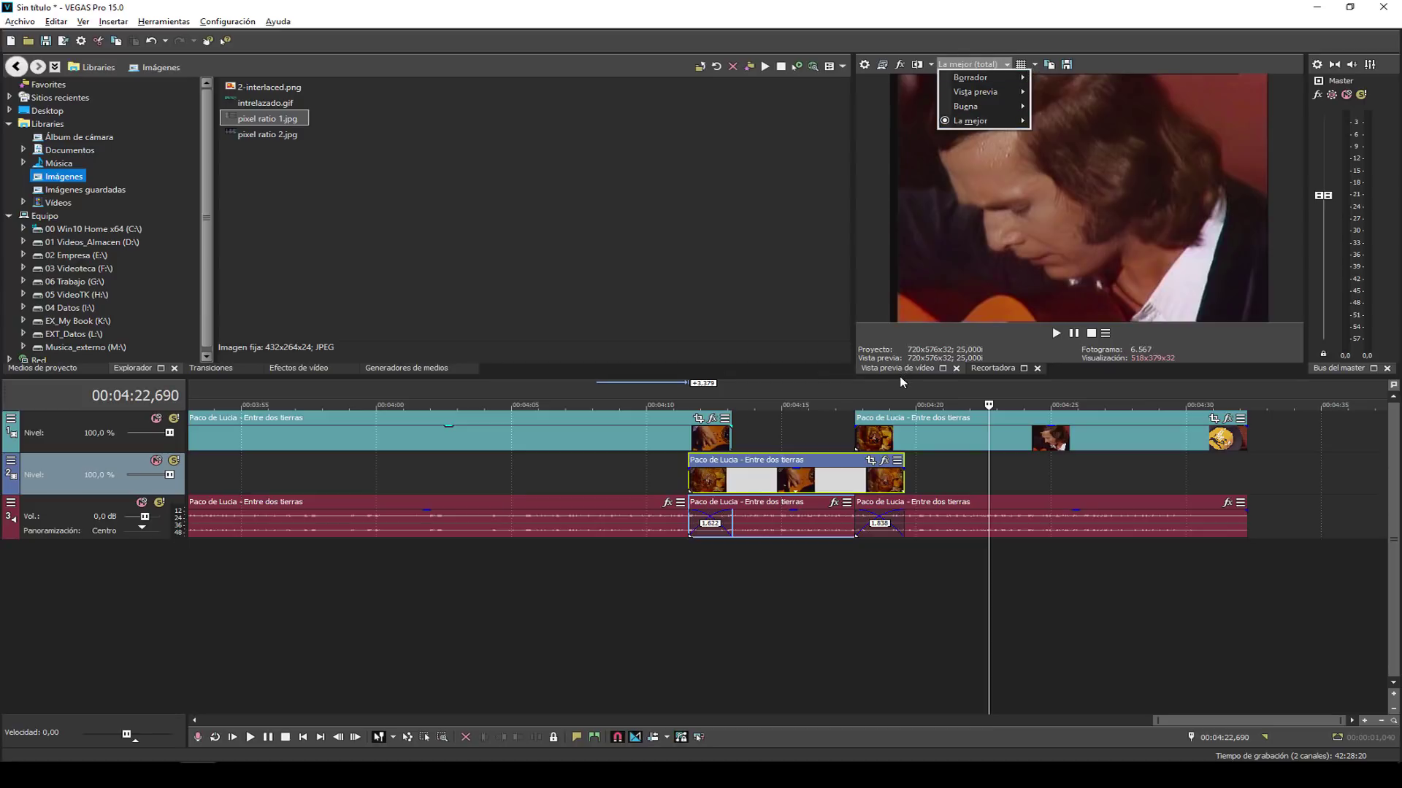
click(850, 272)
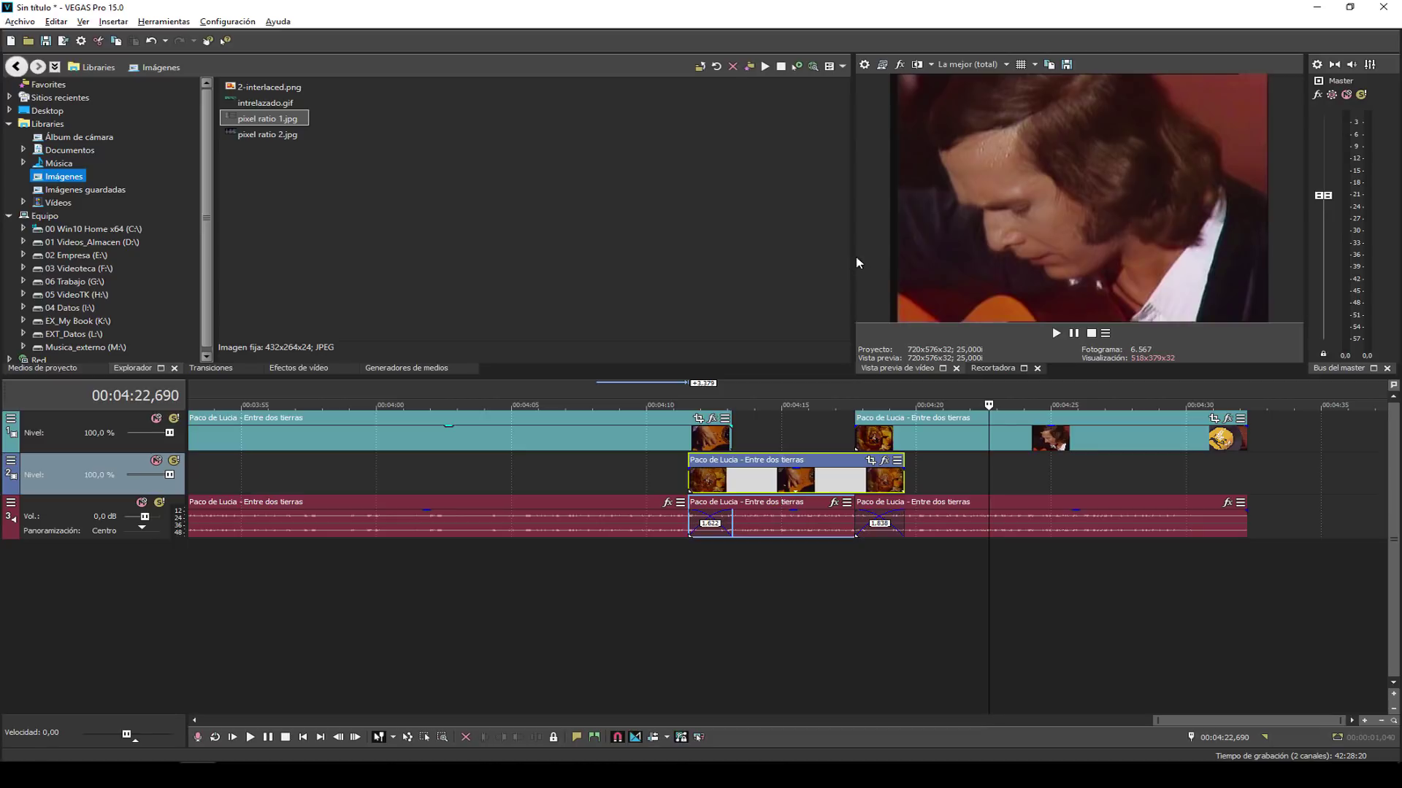
drag(854, 261, 766, 259)
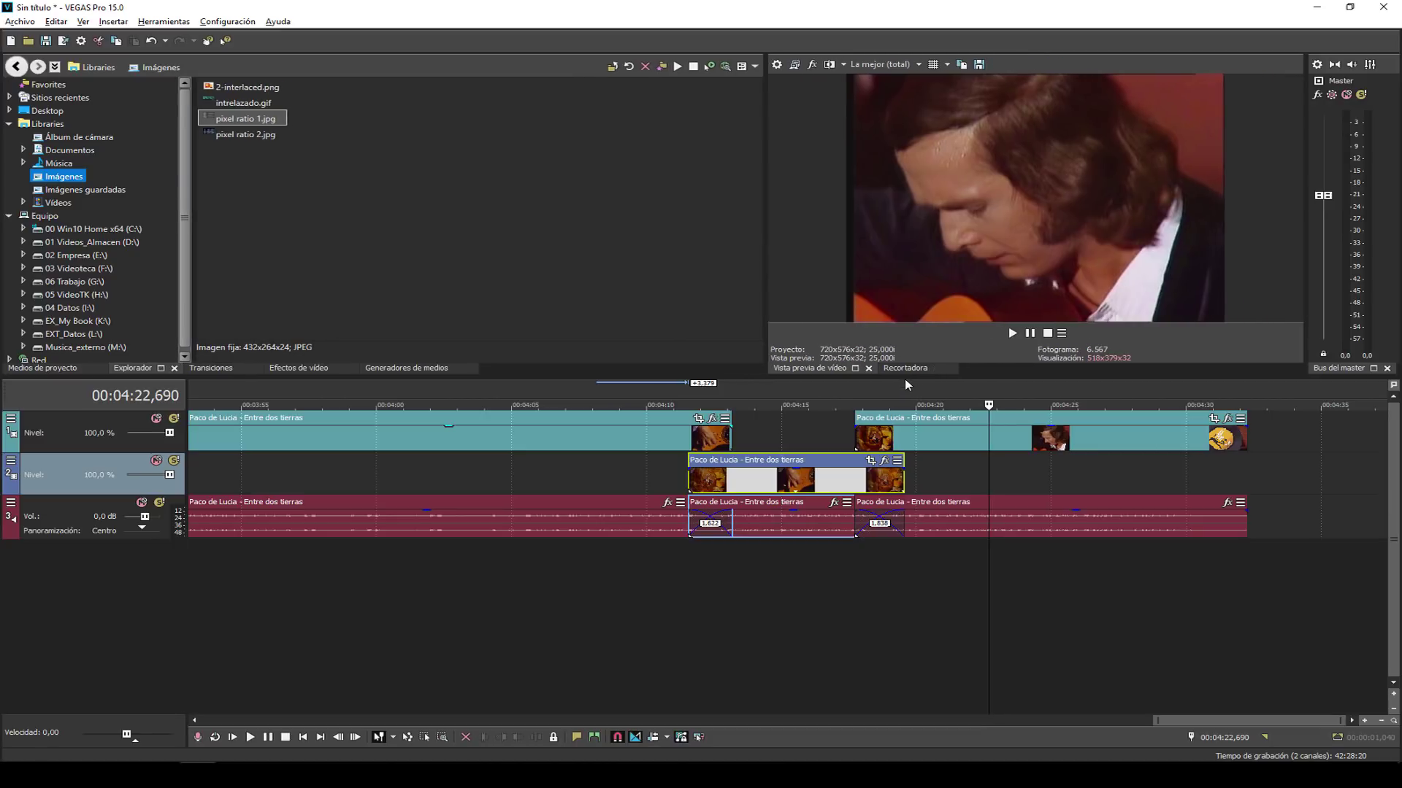
drag(904, 377, 904, 468)
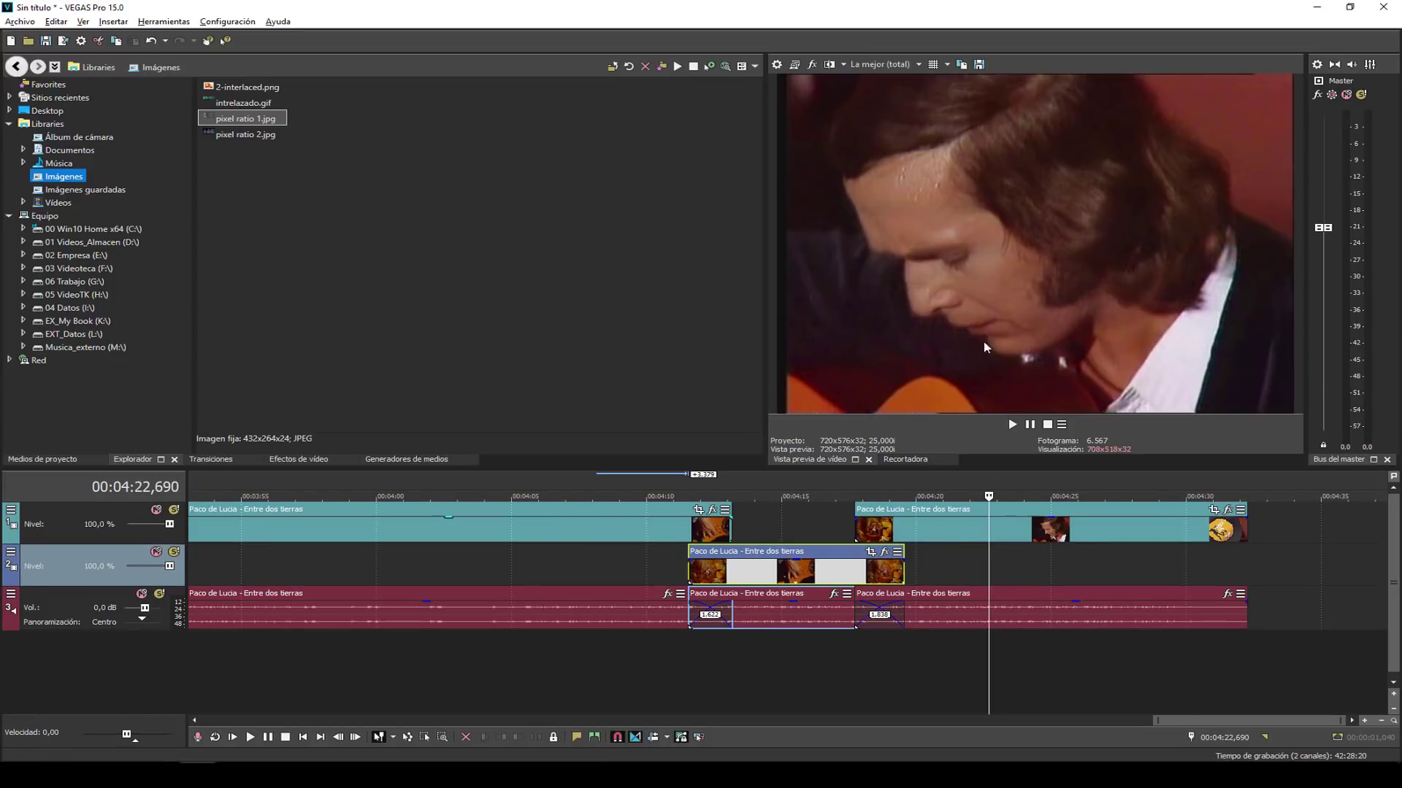
Play the timeline from about 00:04:06, try soloing the video tracks in turn, and mute the audio track.
click(537, 507)
key(space)
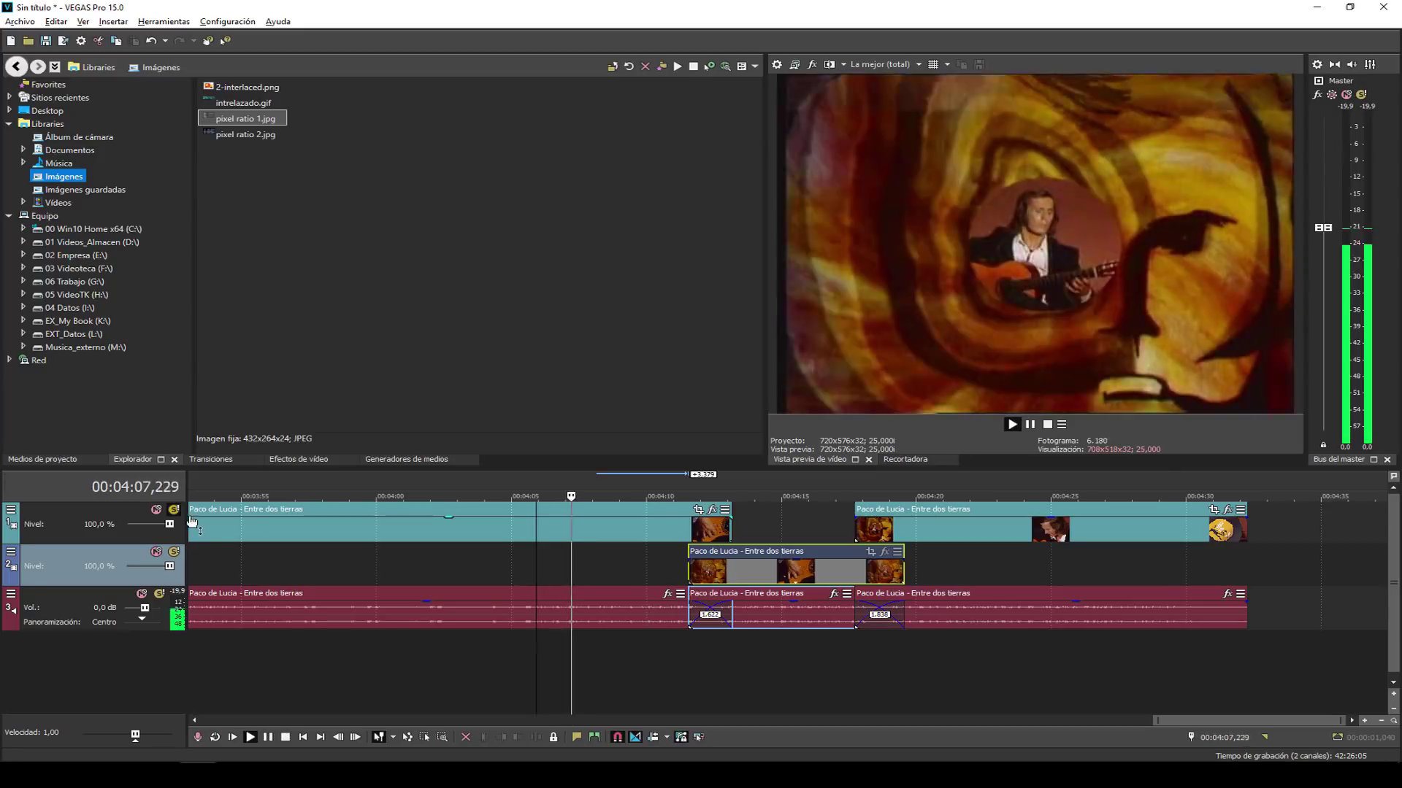
click(174, 552)
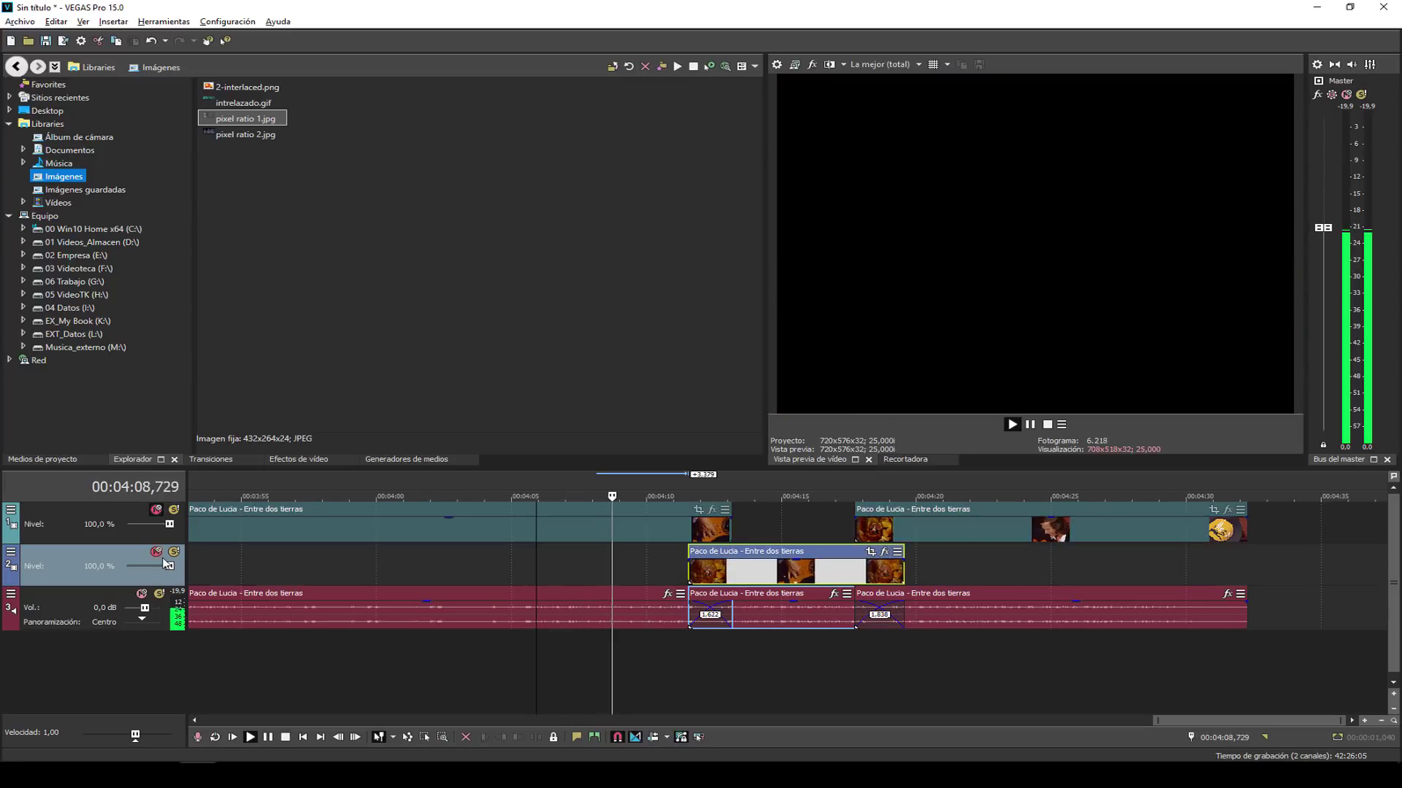
click(173, 510)
click(157, 552)
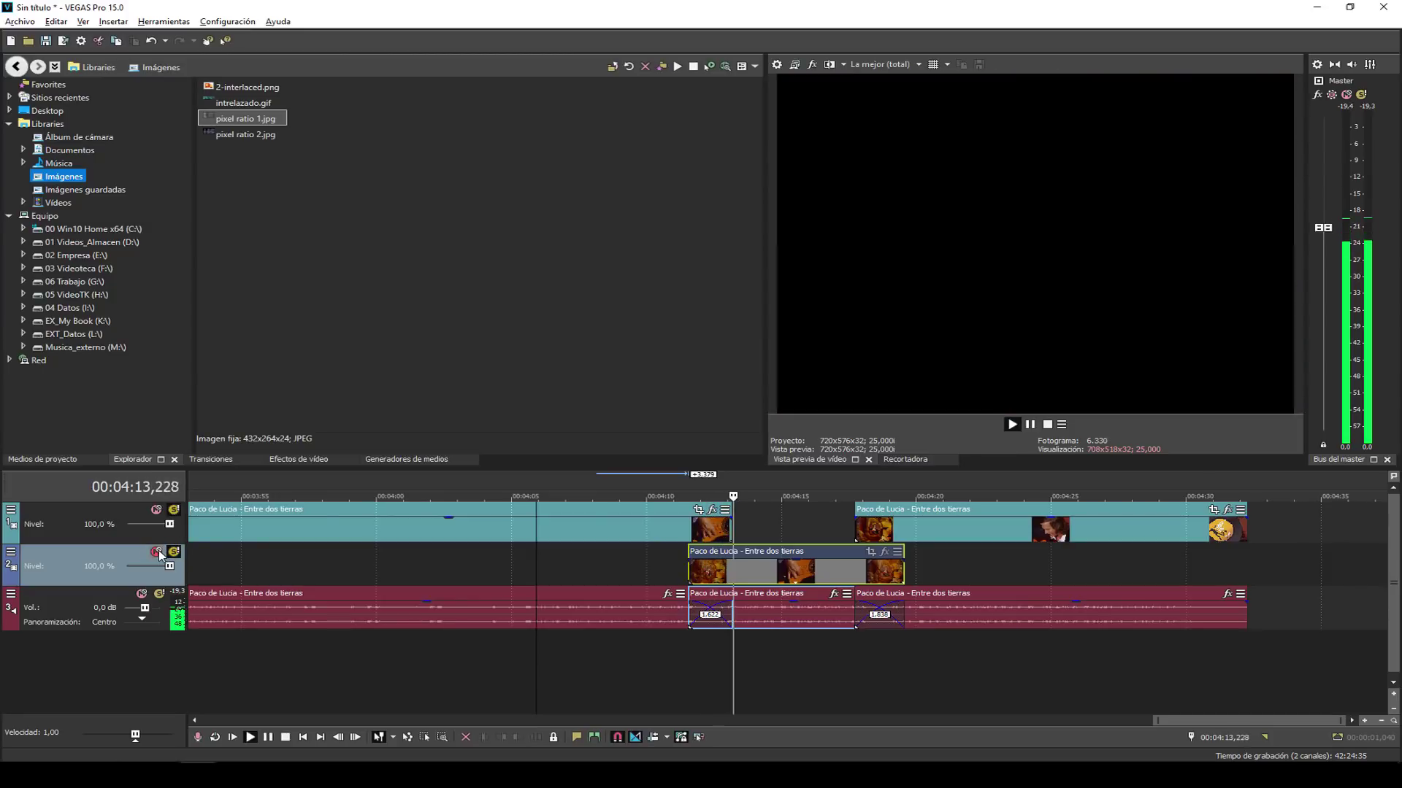
click(158, 553)
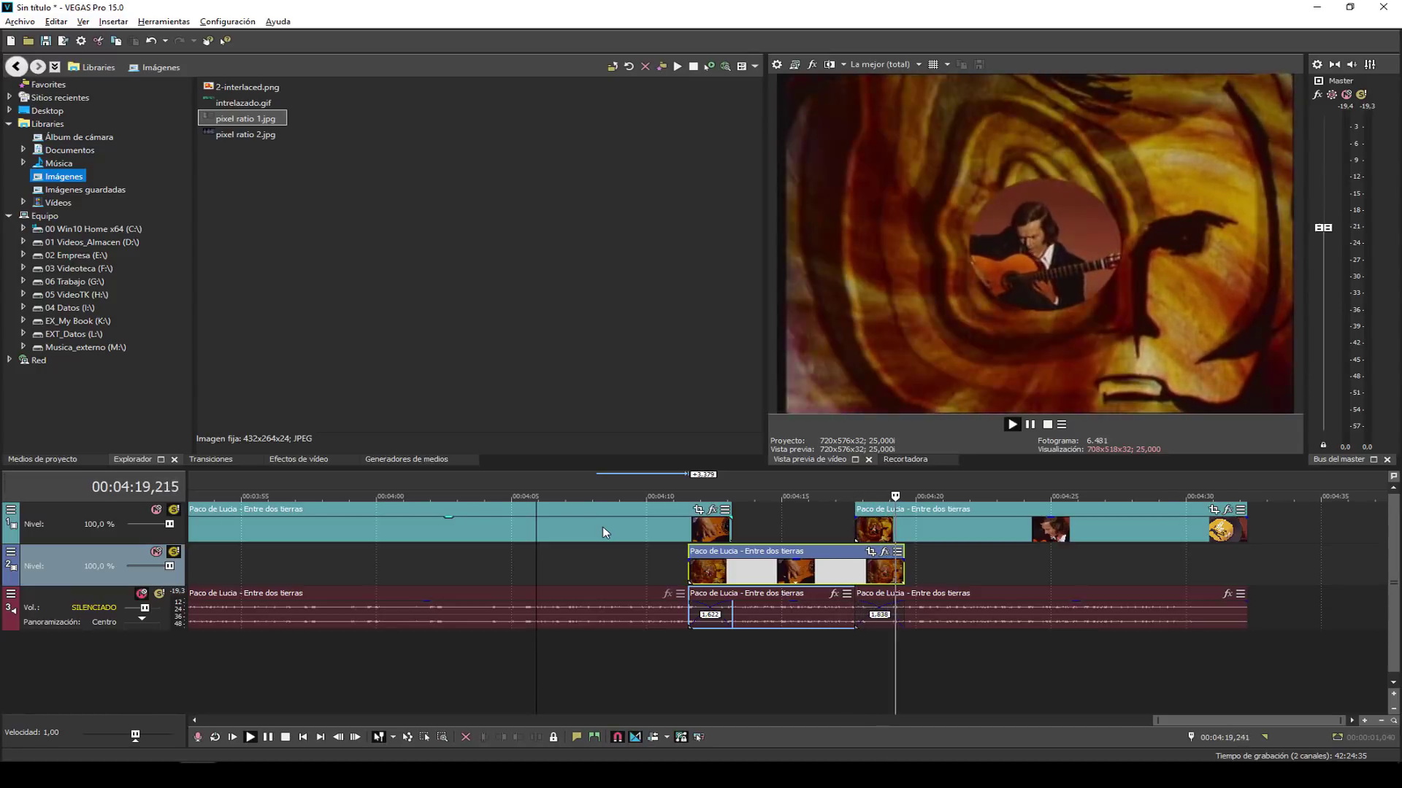
Replay the timeline from about 00:04:06 and set the preview quality to La mejor, Cuarto.
click(532, 495)
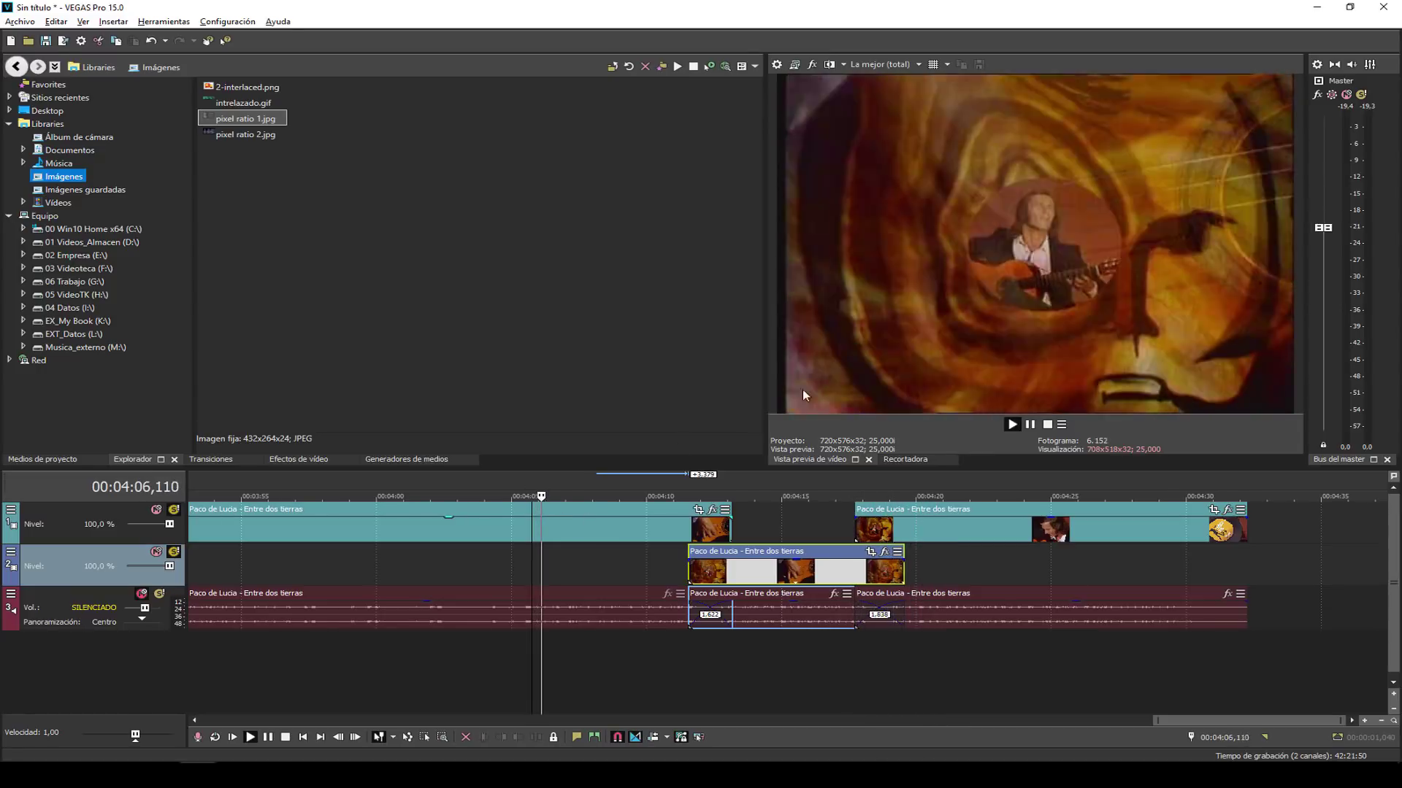
click(880, 64)
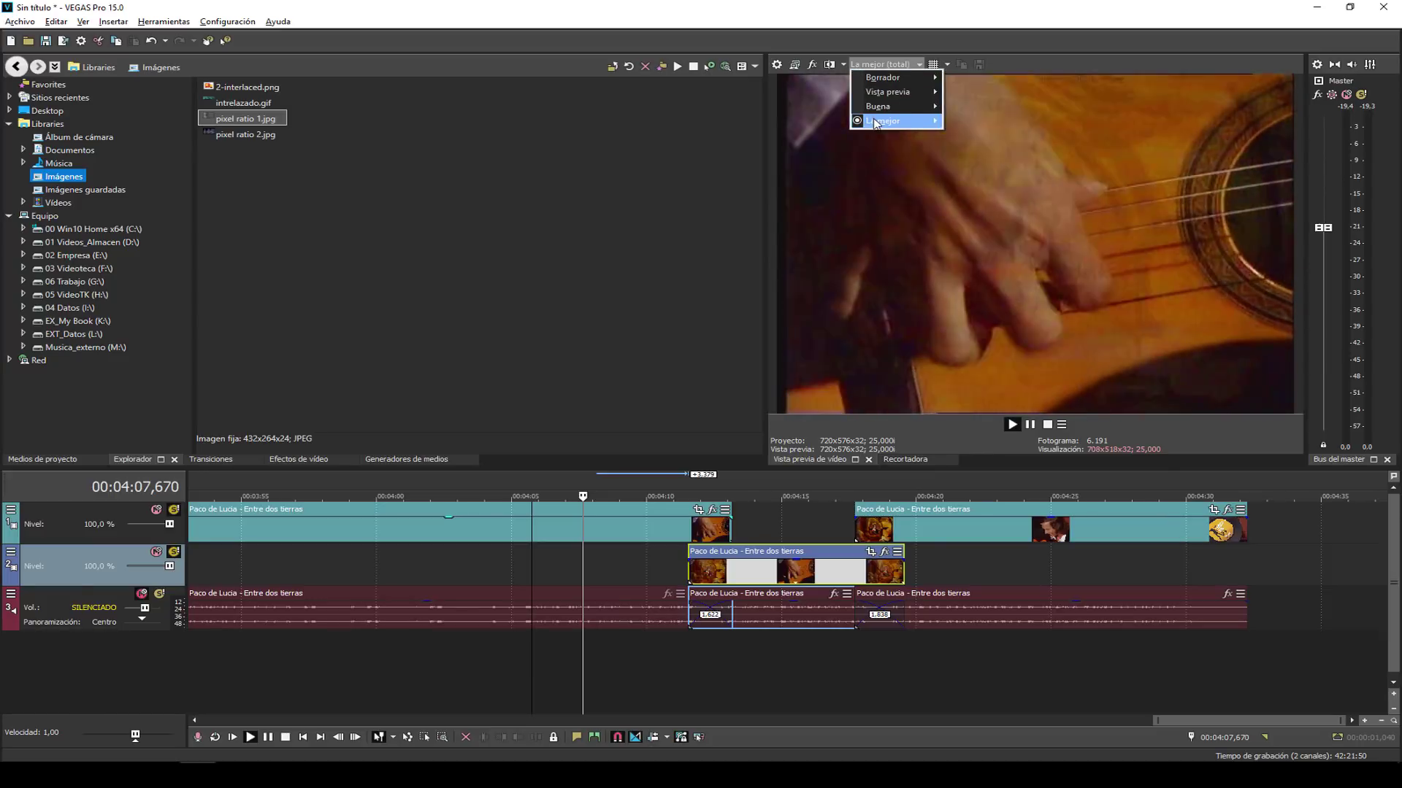
mouse_move(920, 127)
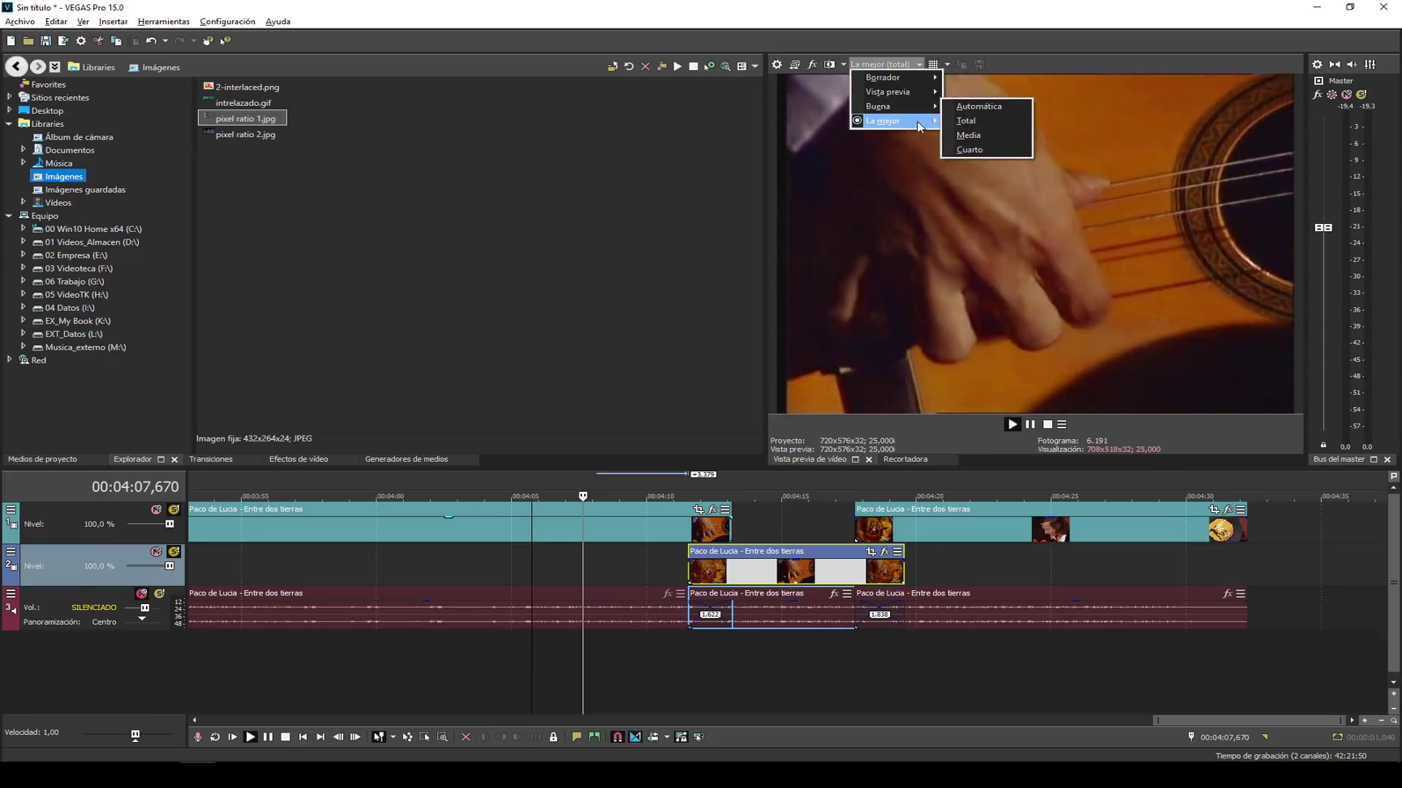
mouse_move(879, 84)
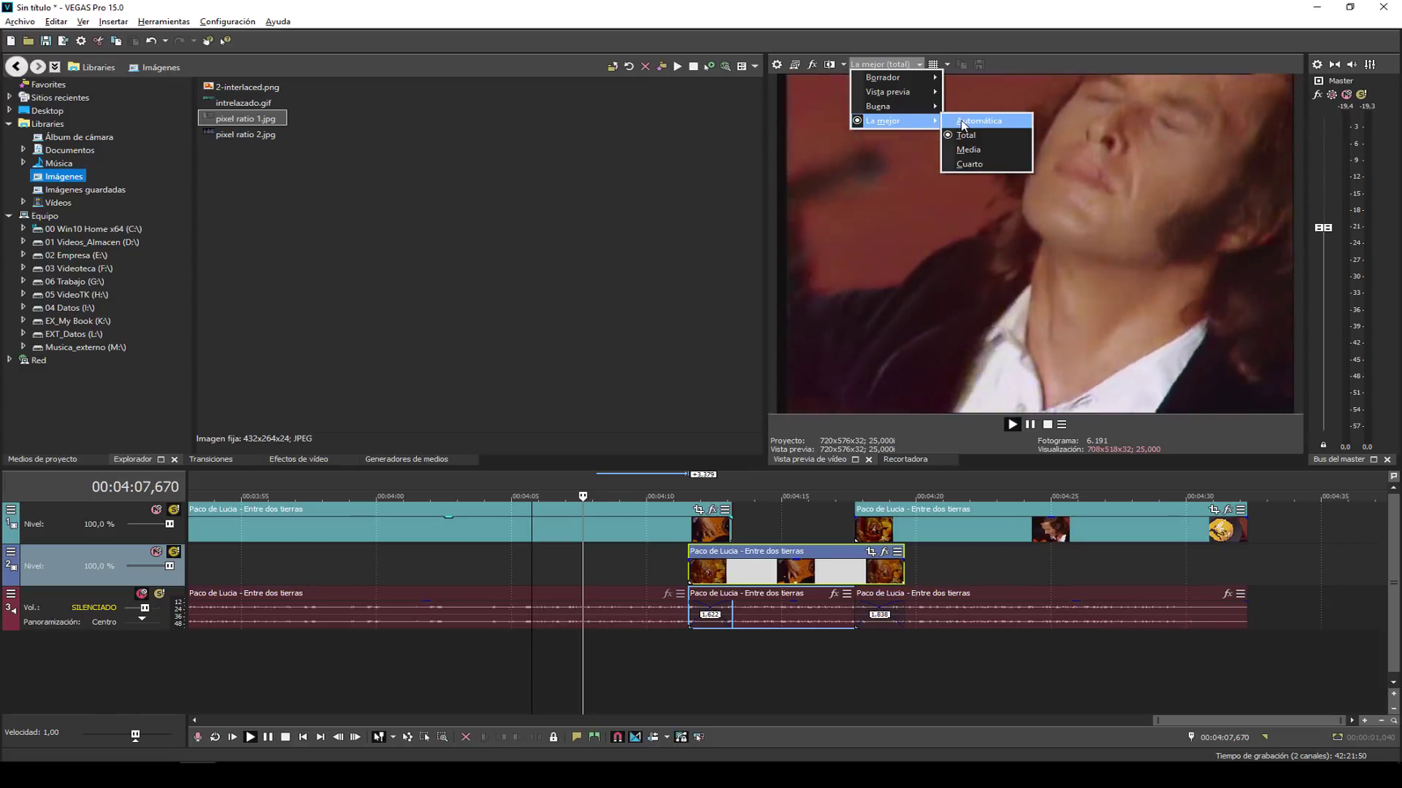
click(967, 163)
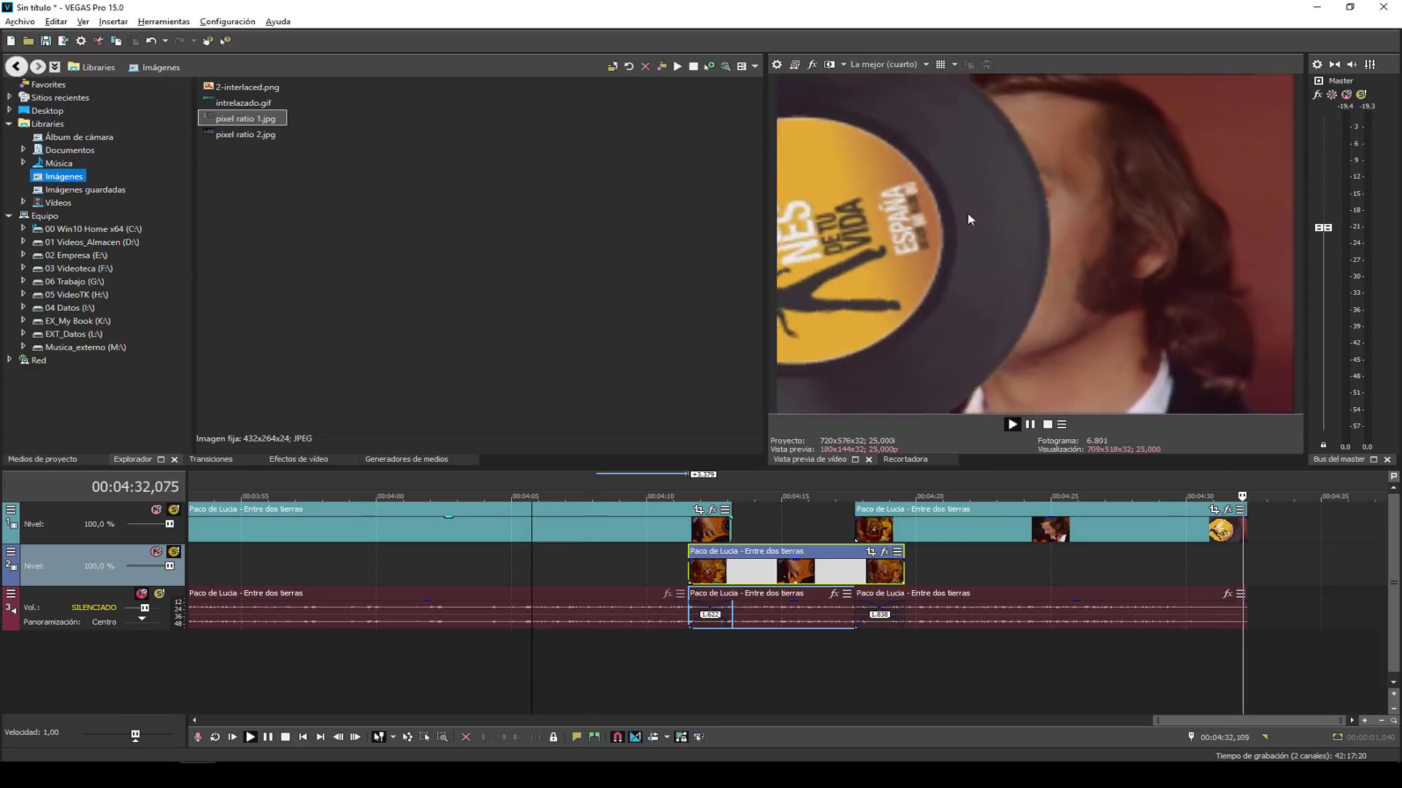
Replay from about 00:04:01 and lower the preview quality to Borrador, Cuarto.
click(395, 497)
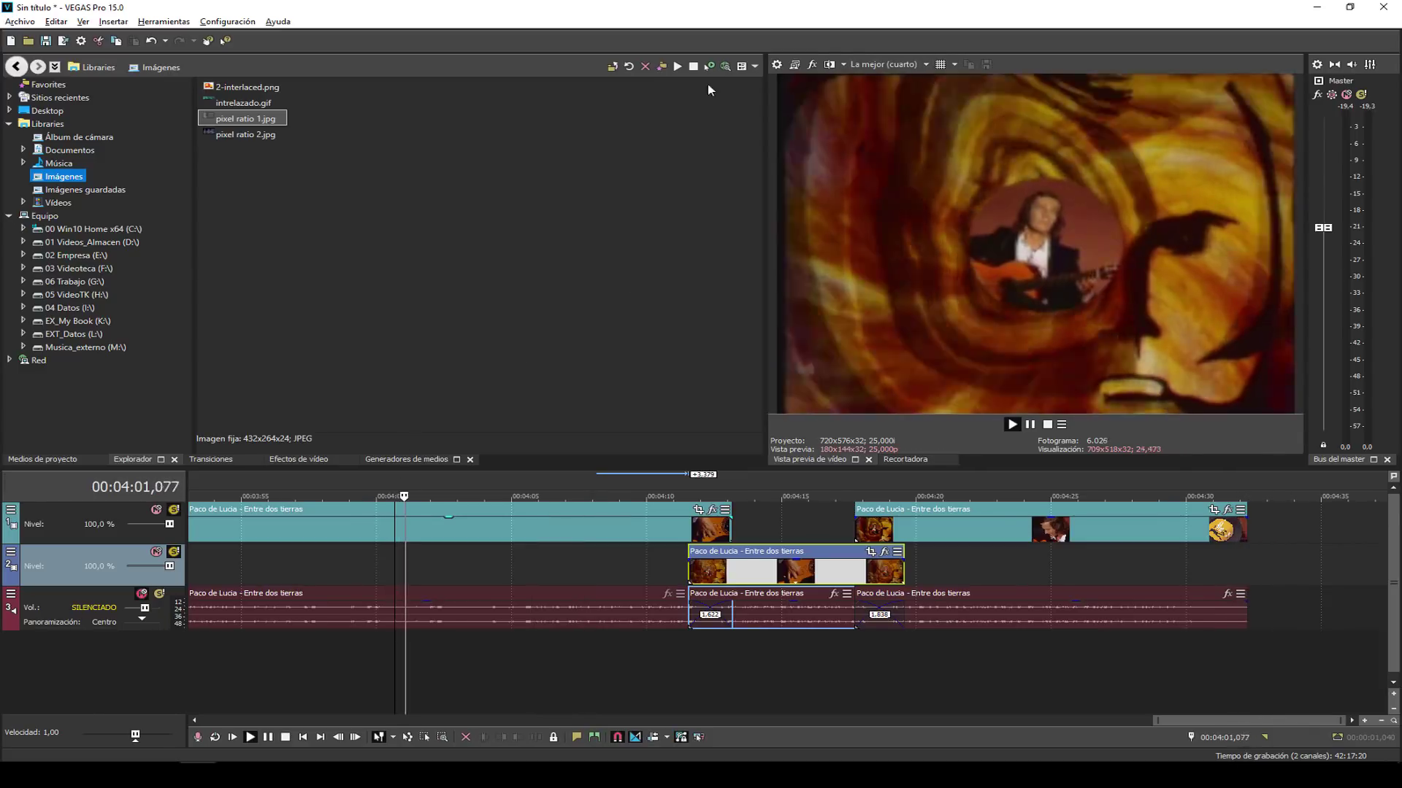
click(887, 64)
mouse_move(884, 78)
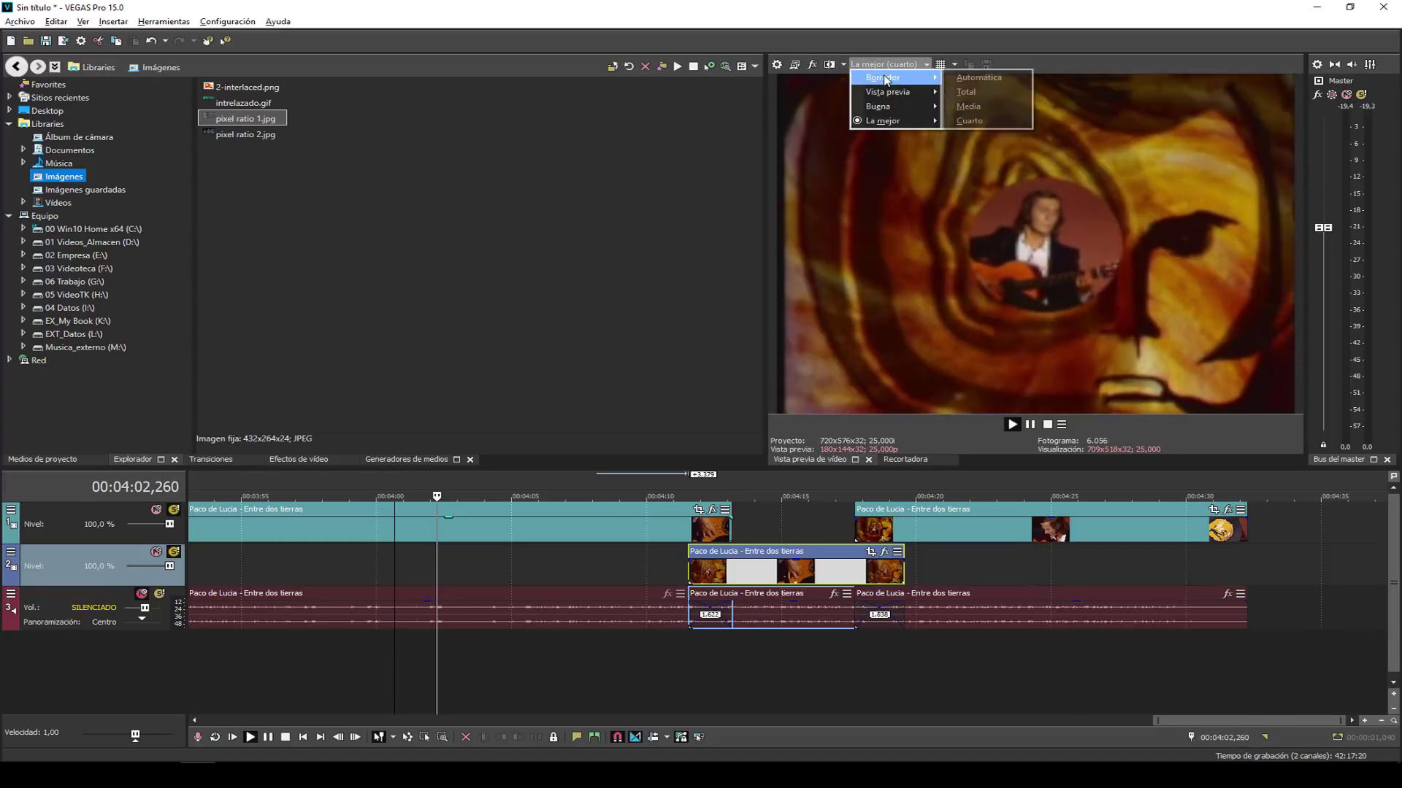
click(968, 121)
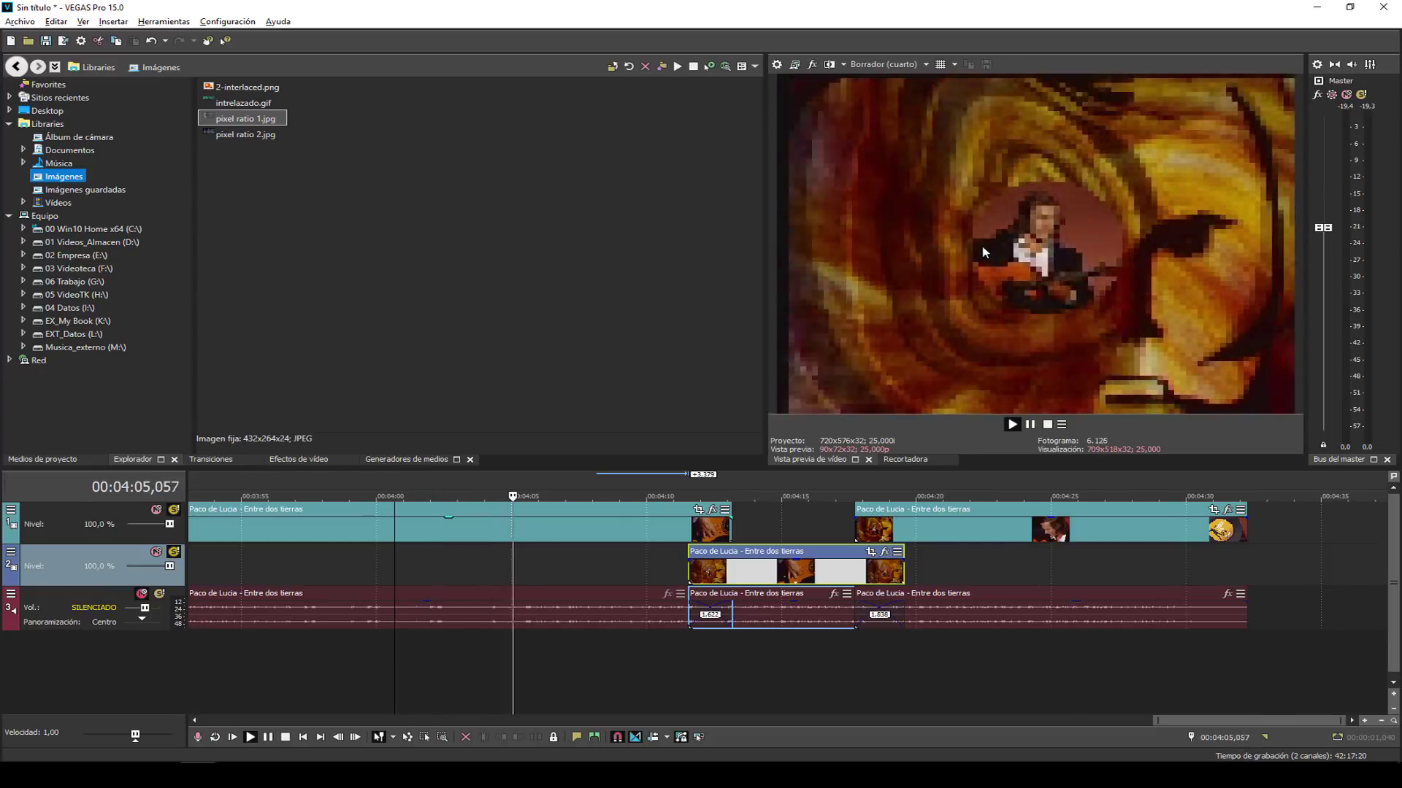
Set the preview quality to Borrador, Automática during playback.
click(887, 65)
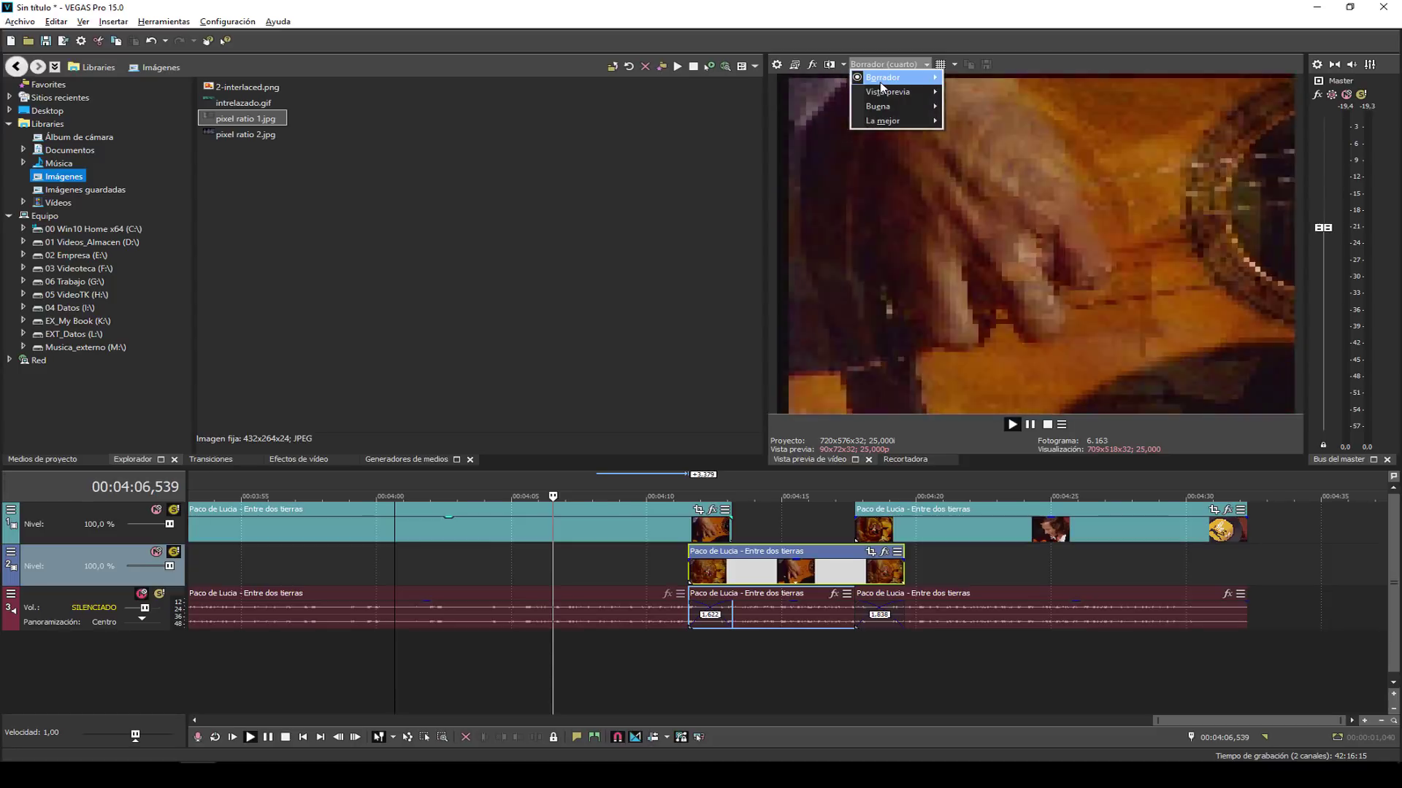
mouse_move(884, 78)
click(971, 78)
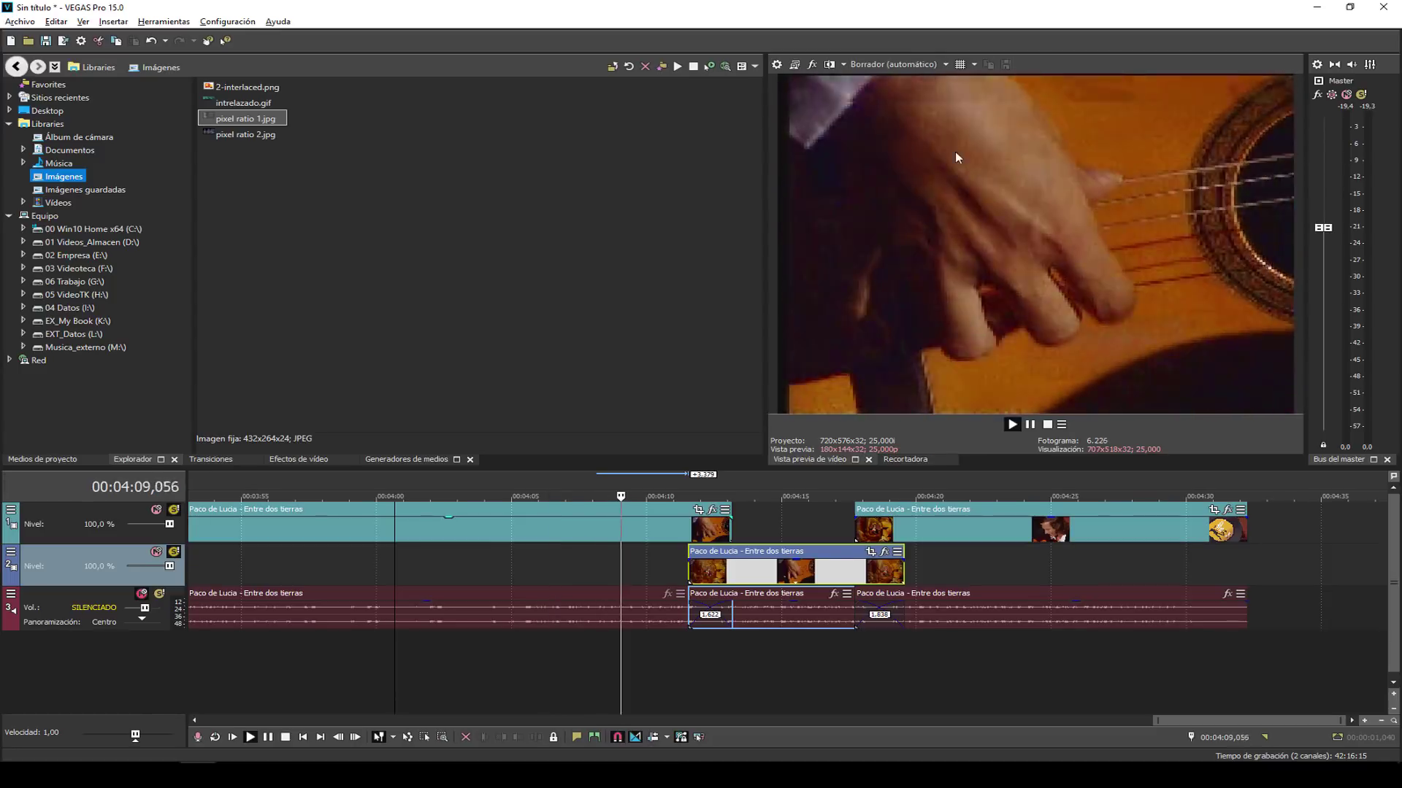
Set the preview quality to La mejor, Total, stop playback and place the cursor at 00:04:08,633.
click(869, 64)
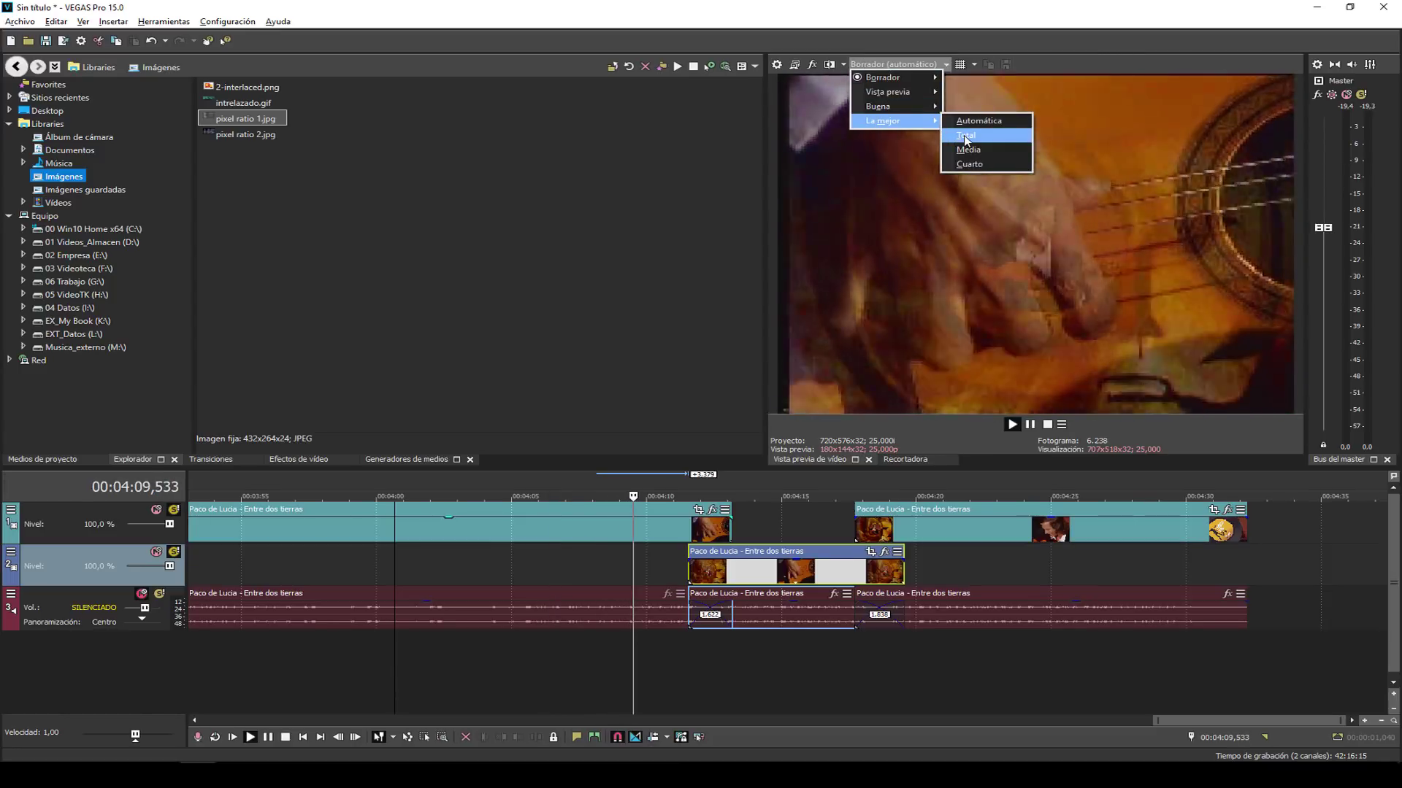
click(964, 134)
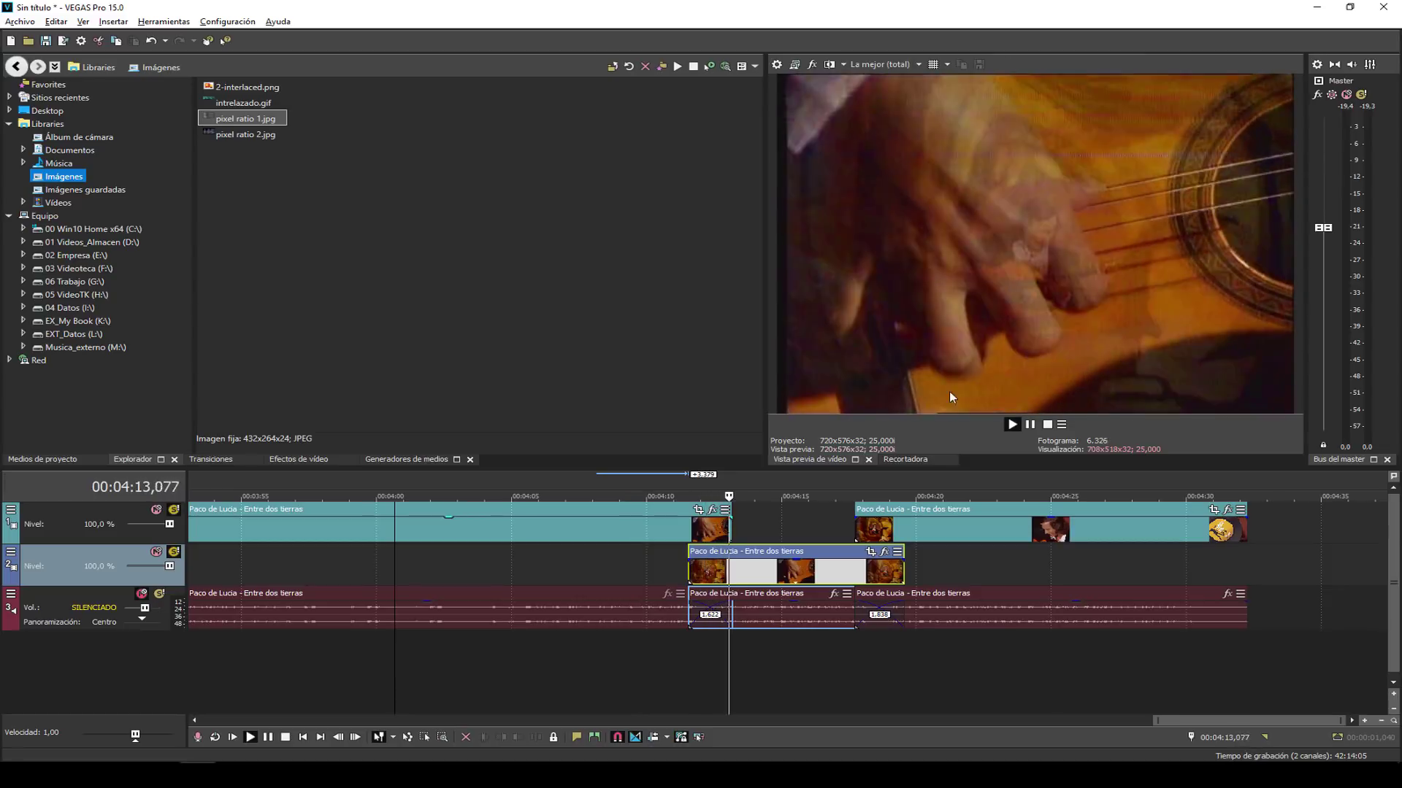
key(space)
click(611, 493)
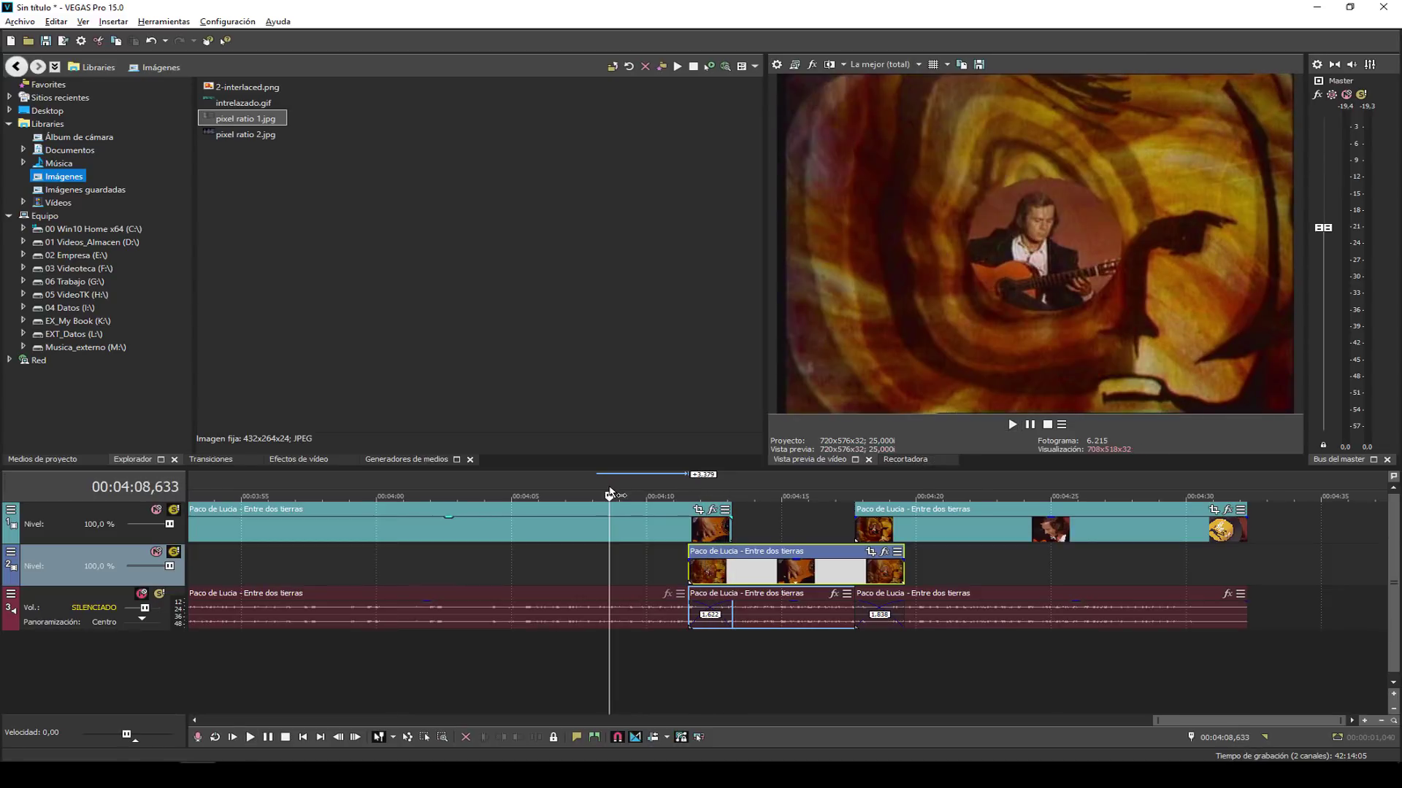
Set the preview quality to La mejor, Automática and scrub the timeline to 00:04:20,473 to check the picture.
click(919, 65)
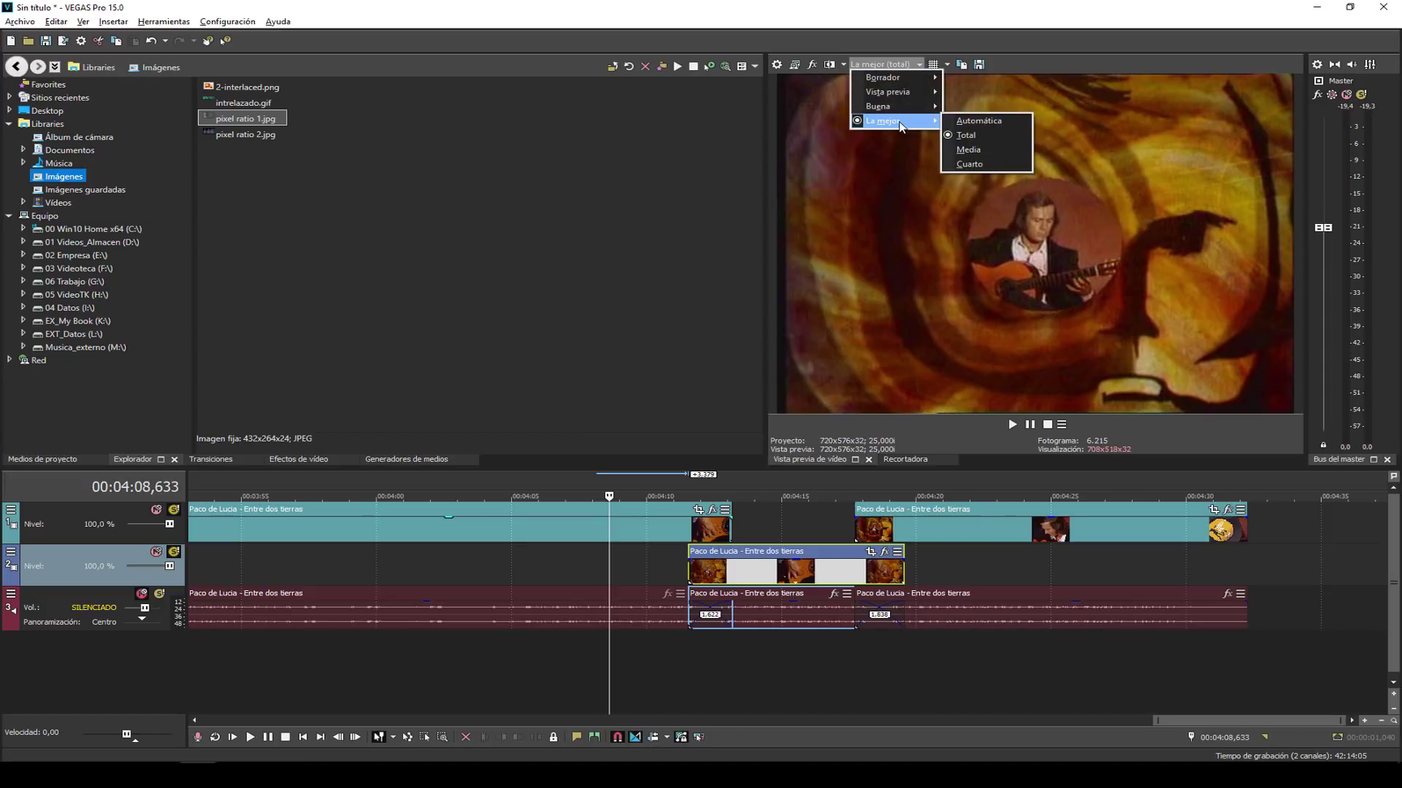
click(971, 122)
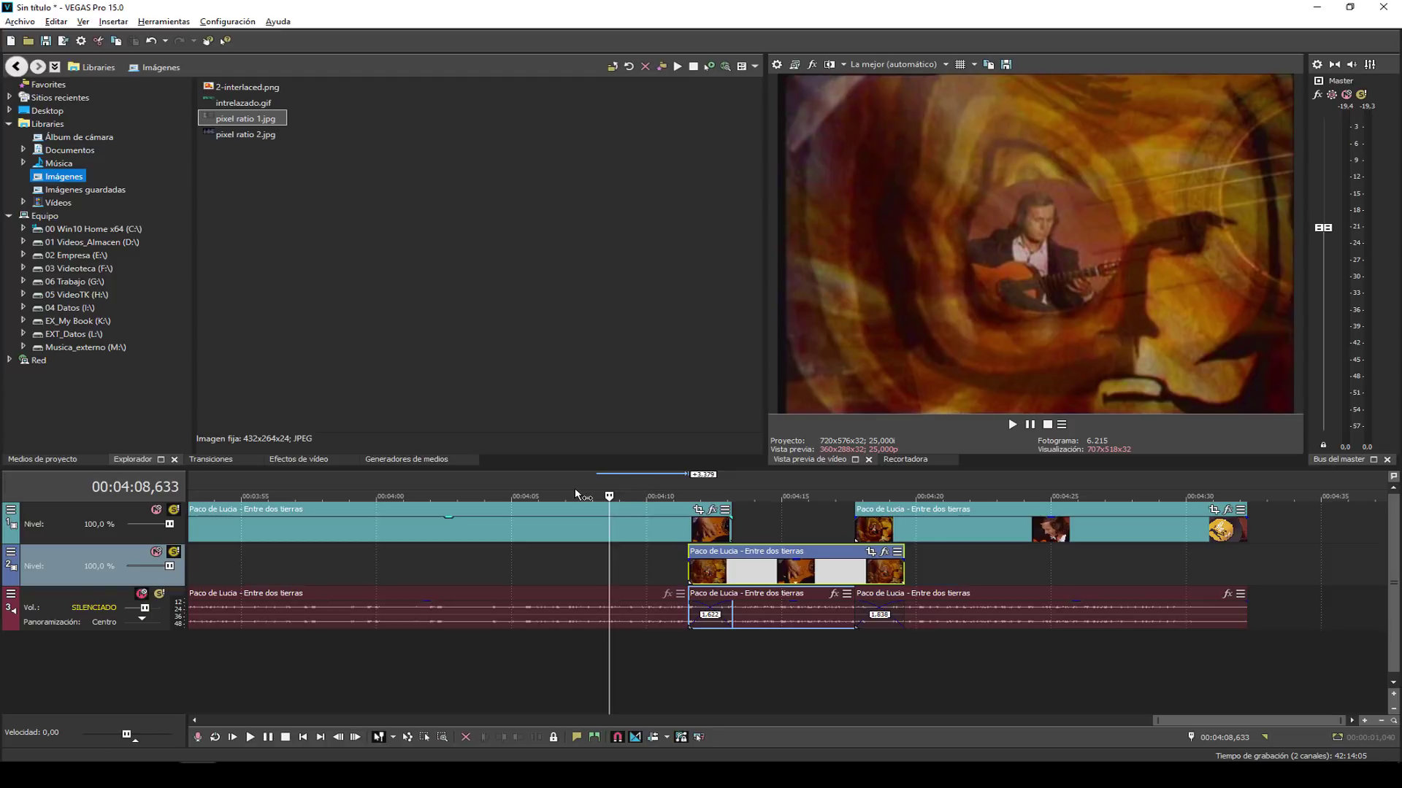
drag(582, 496, 766, 492)
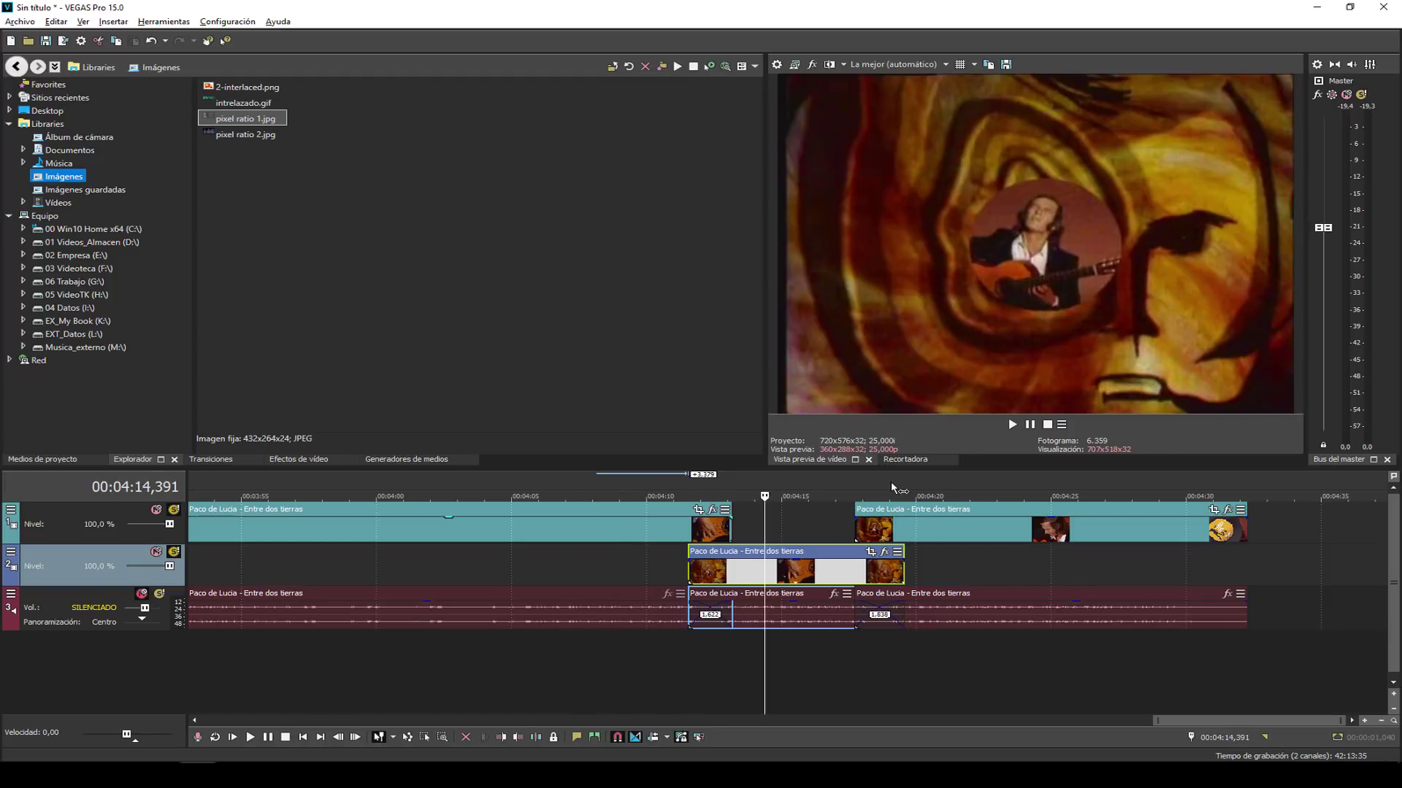
drag(899, 490, 928, 495)
Set the preview quality to Vista previa, Automática and check the picture at several timeline positions, ending at 00:04:01,361.
click(894, 65)
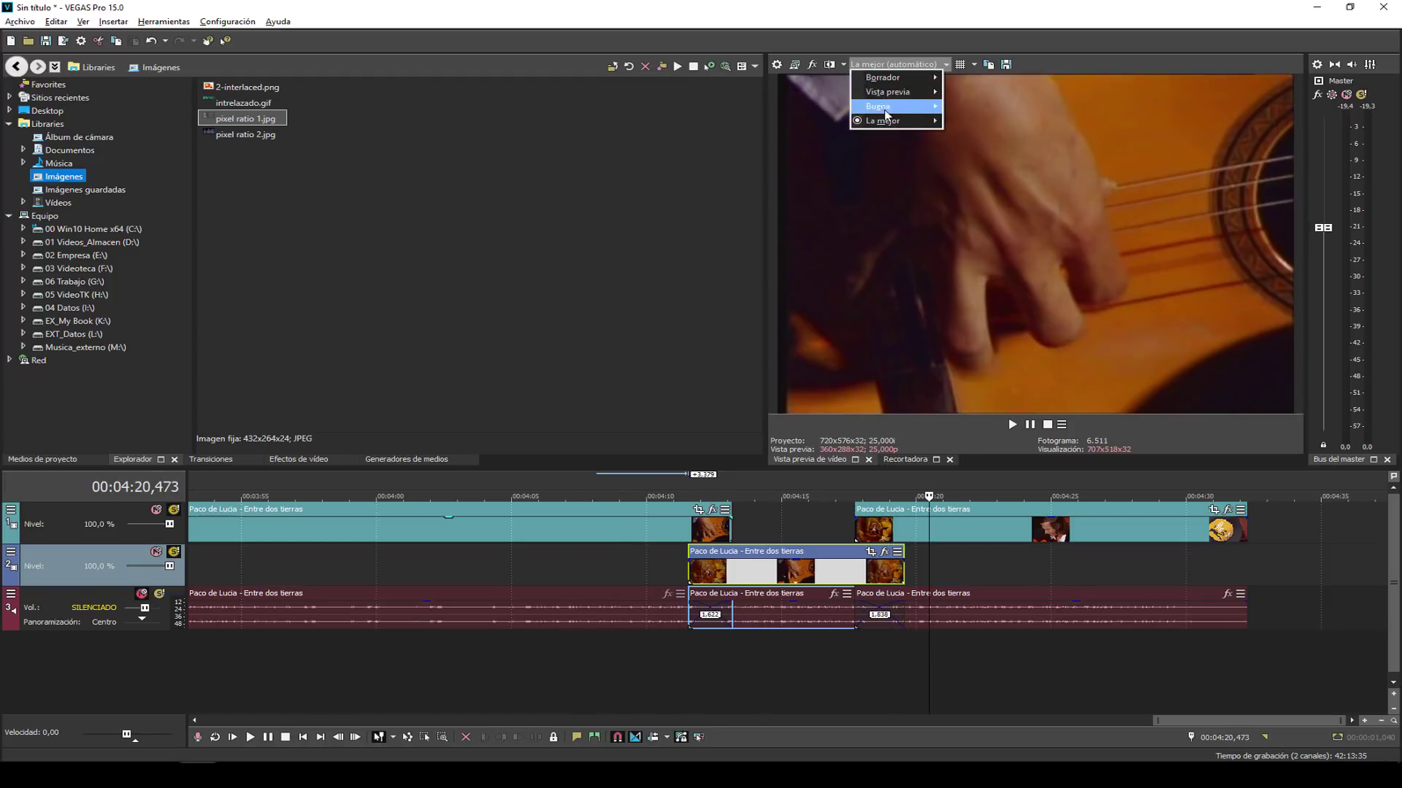
mouse_move(907, 109)
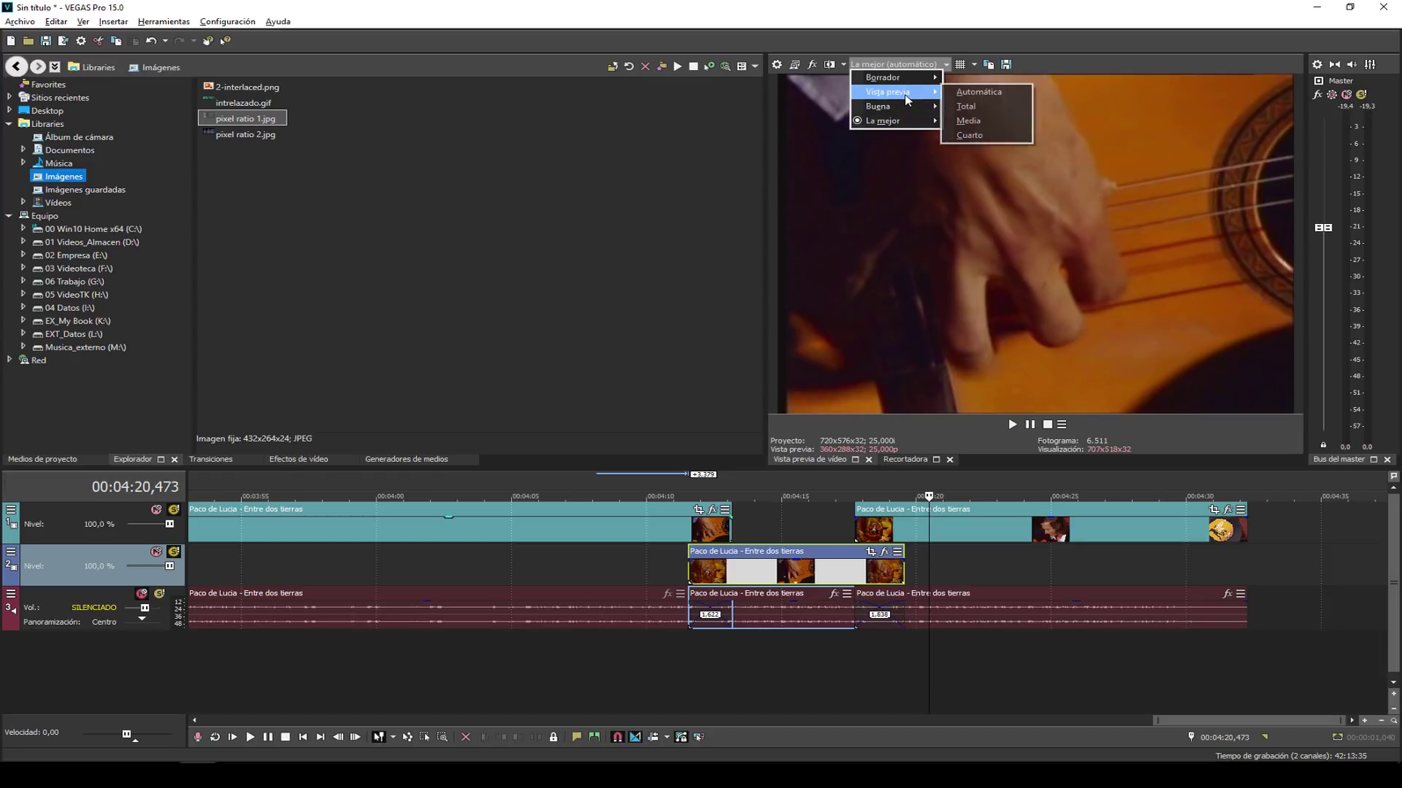
click(968, 100)
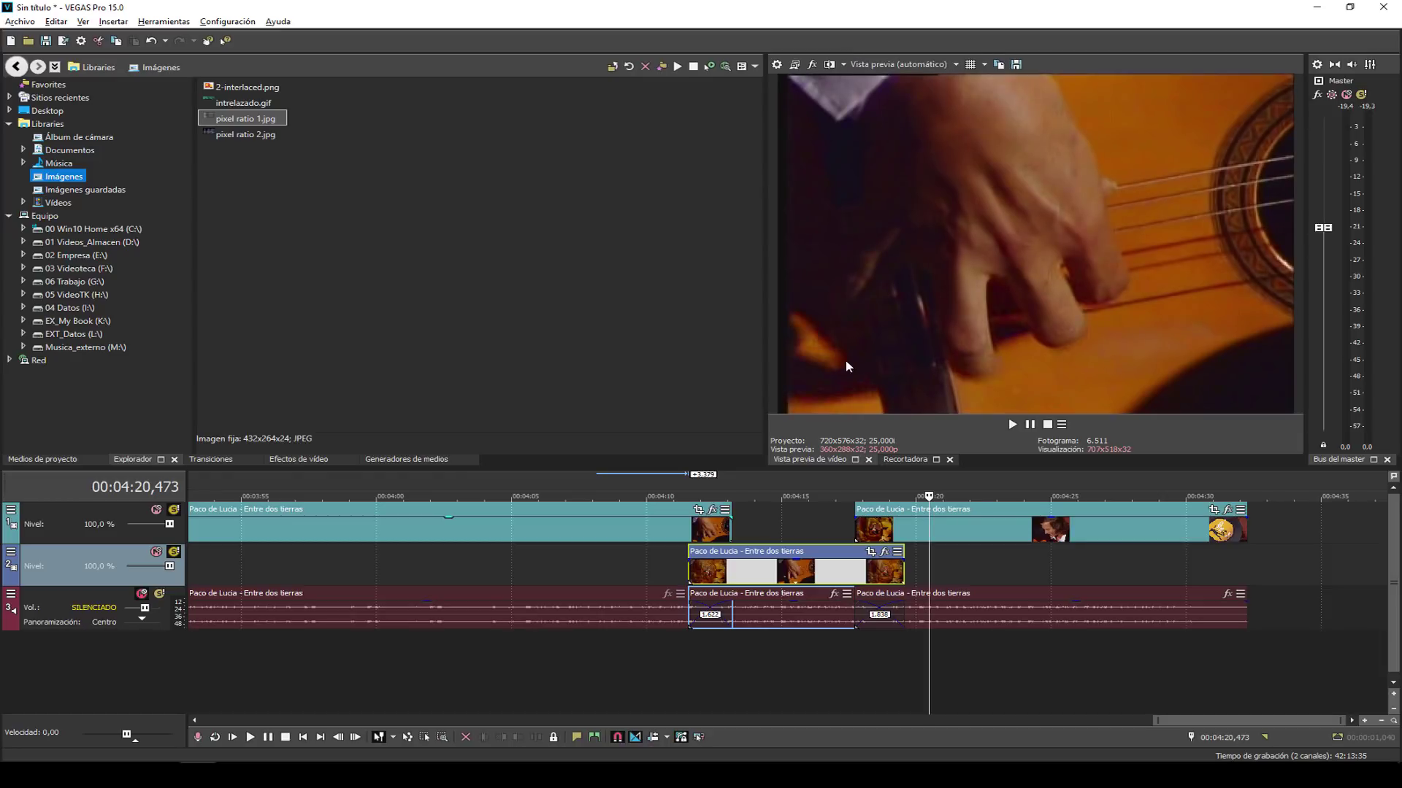
click(611, 491)
click(495, 489)
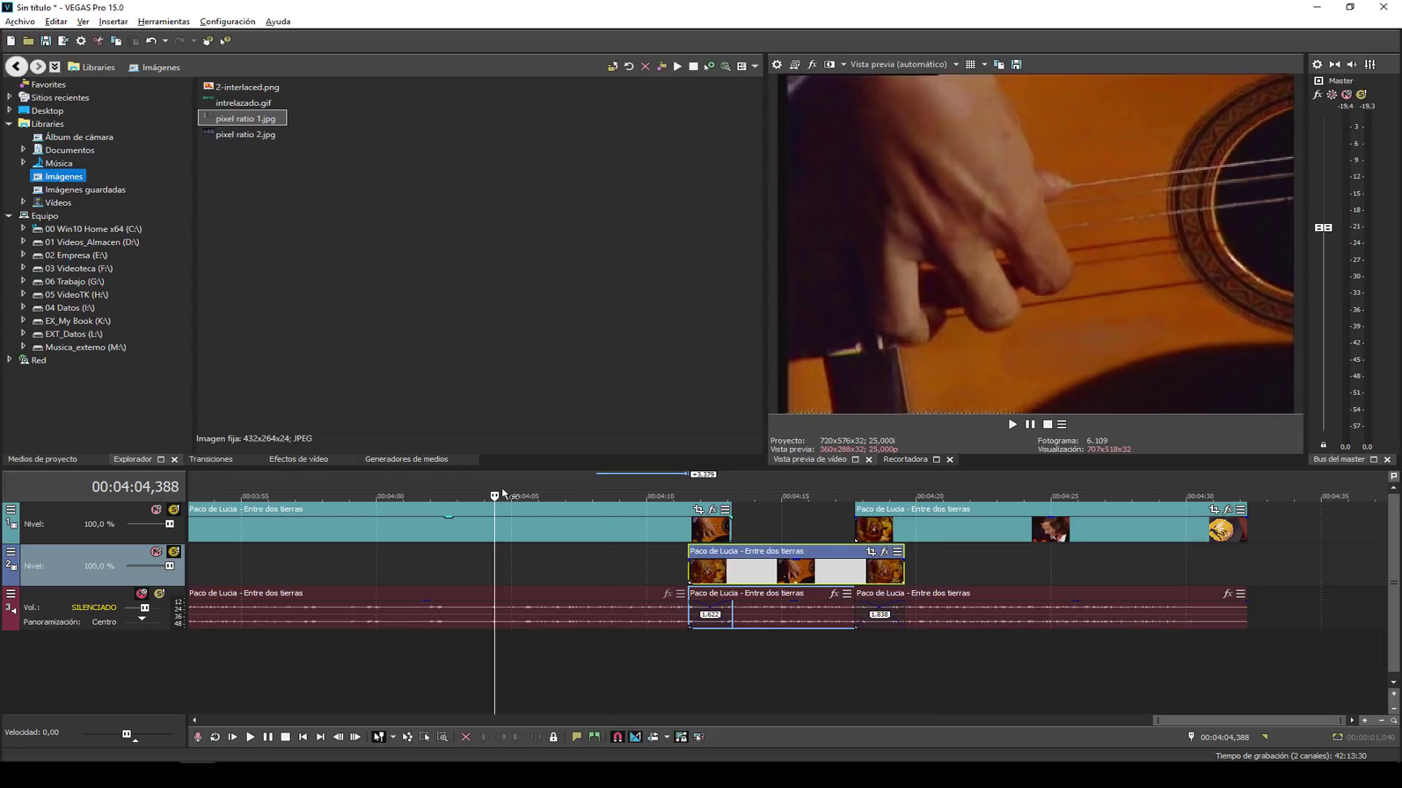
click(569, 489)
click(628, 488)
click(663, 493)
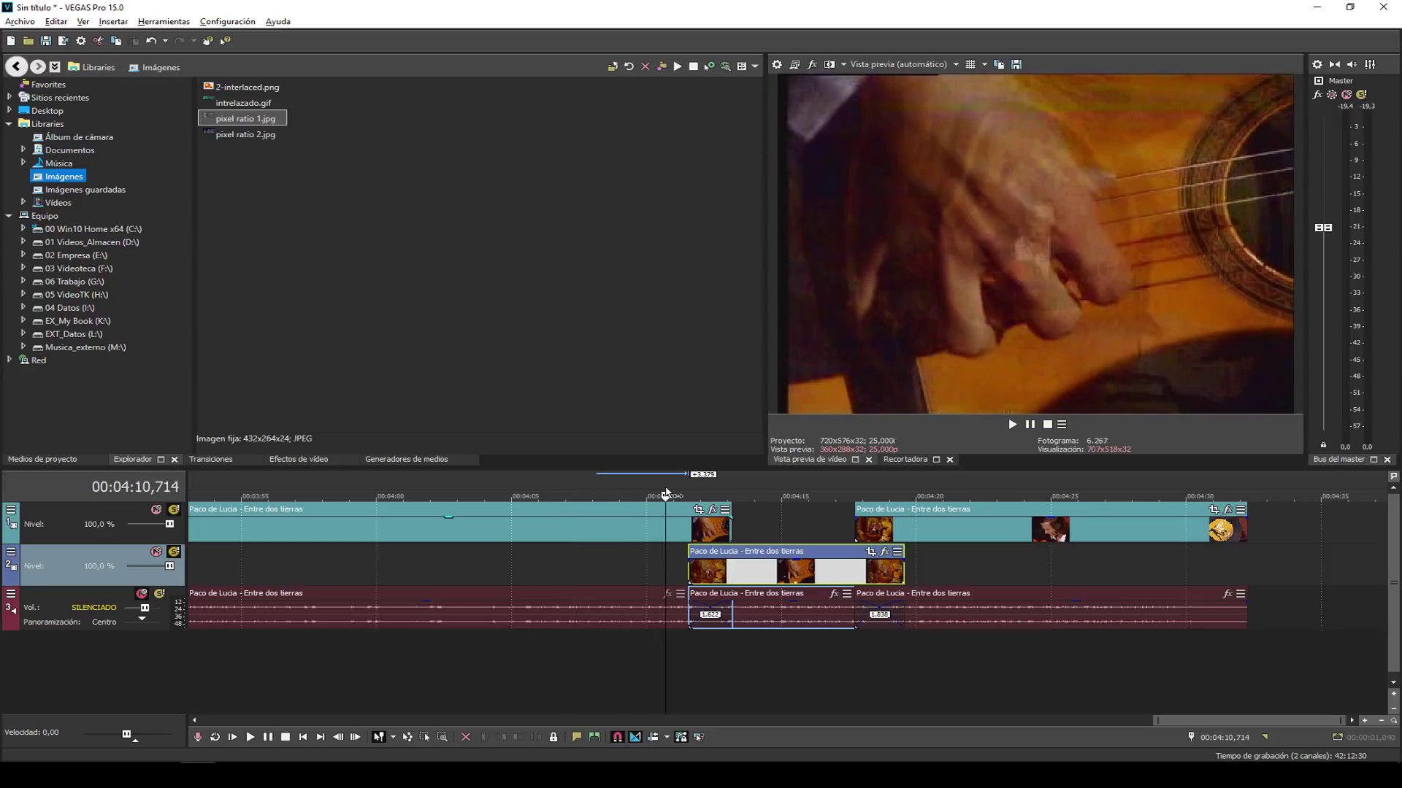
click(412, 492)
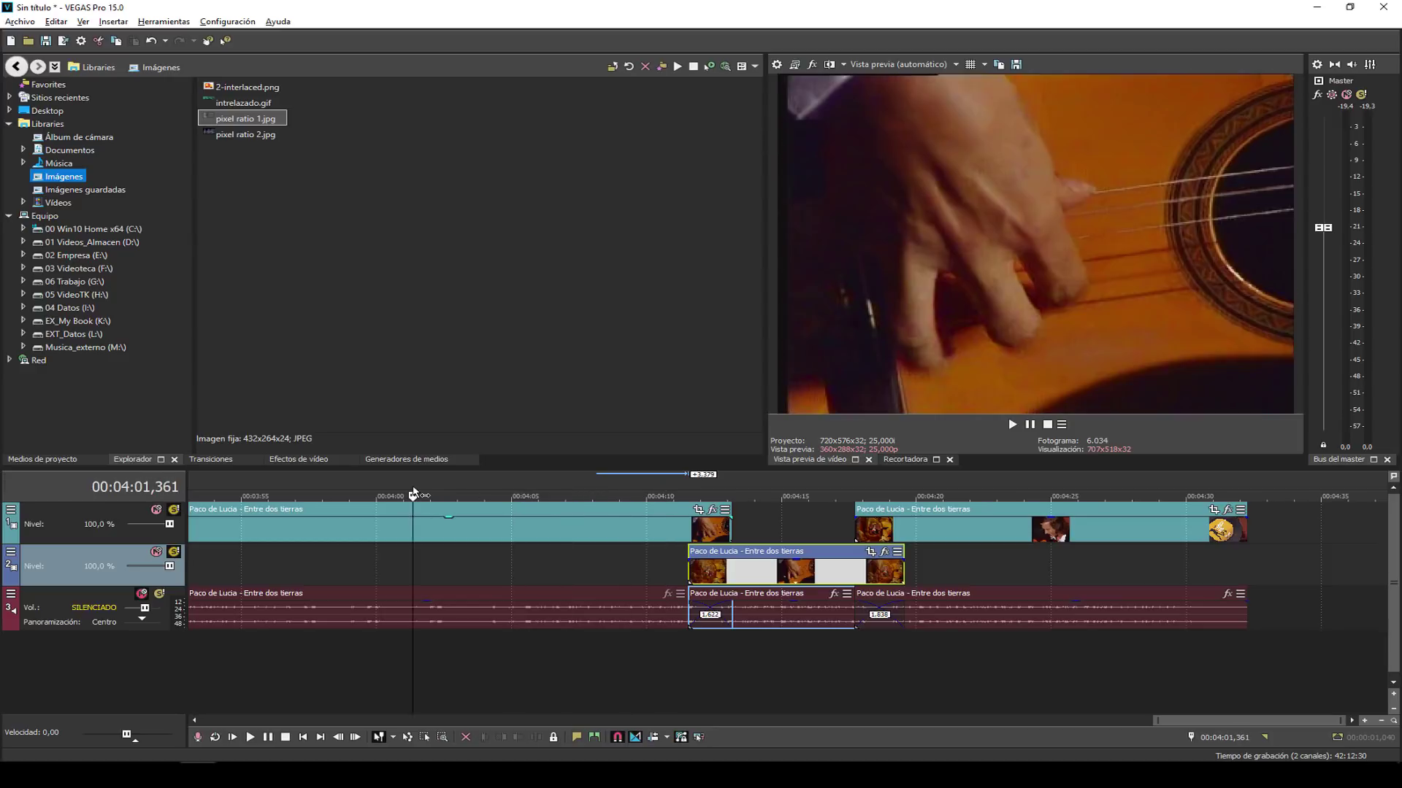
Show the safe-area overlay on the video preview and switch the overlay type to Cuadrícula.
click(891, 65)
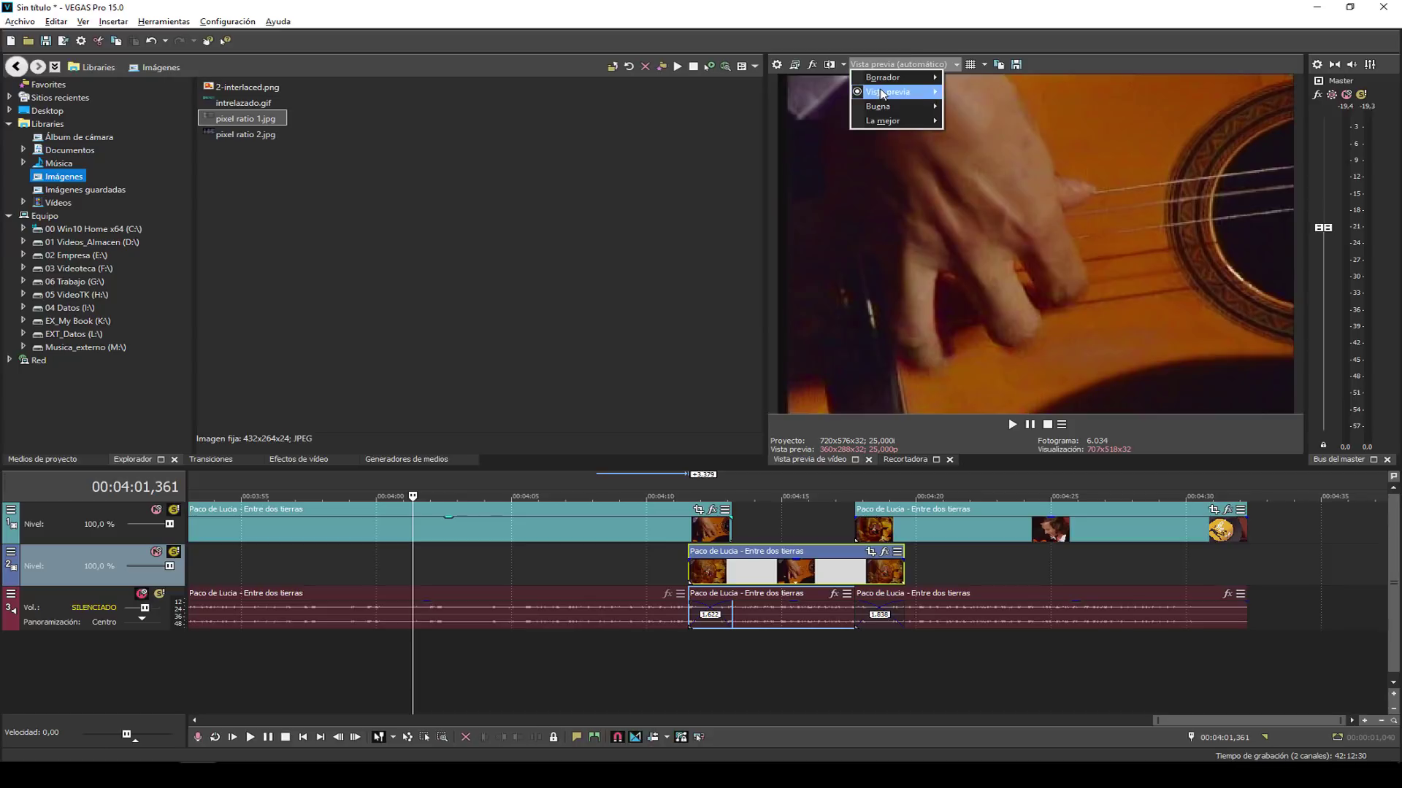
mouse_move(887, 91)
click(957, 68)
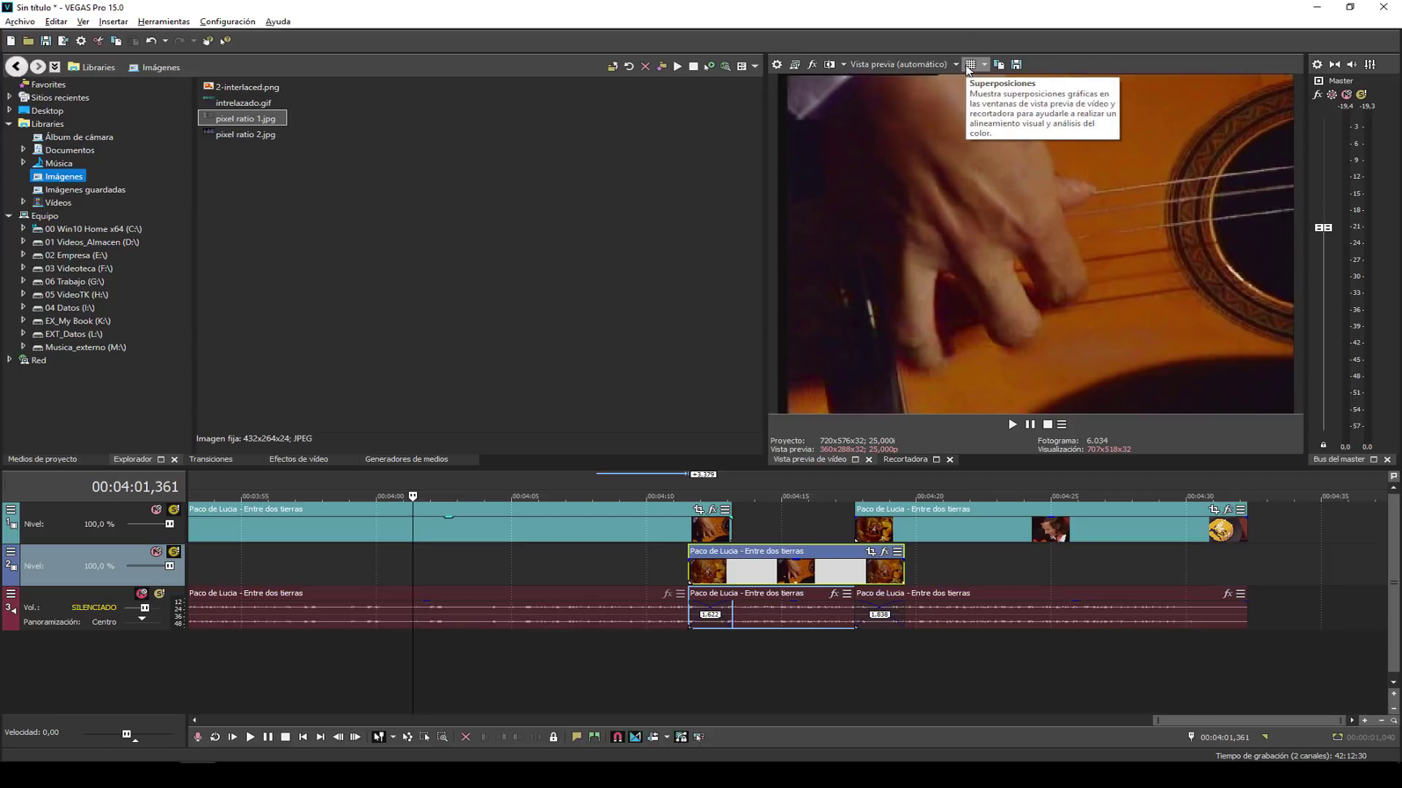
click(969, 65)
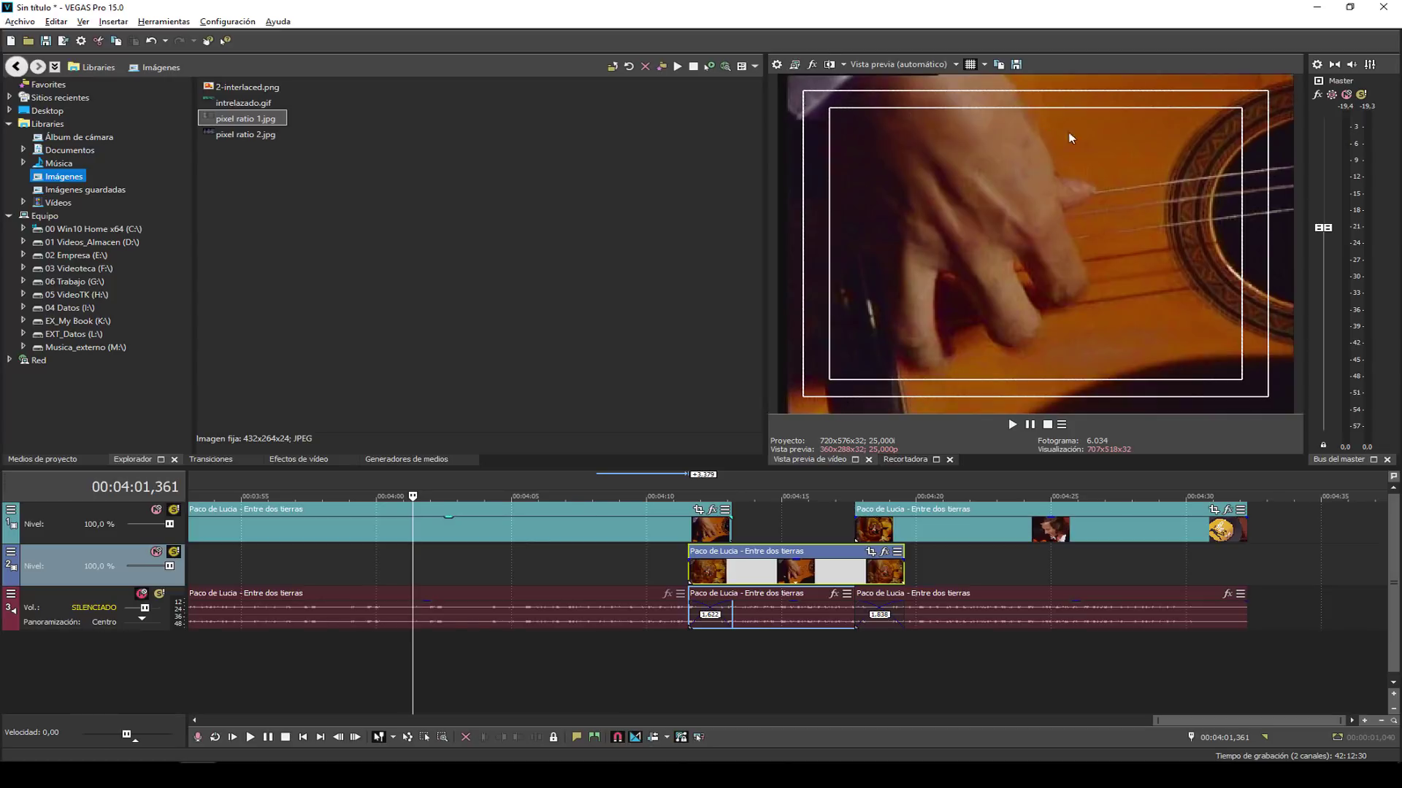
click(983, 63)
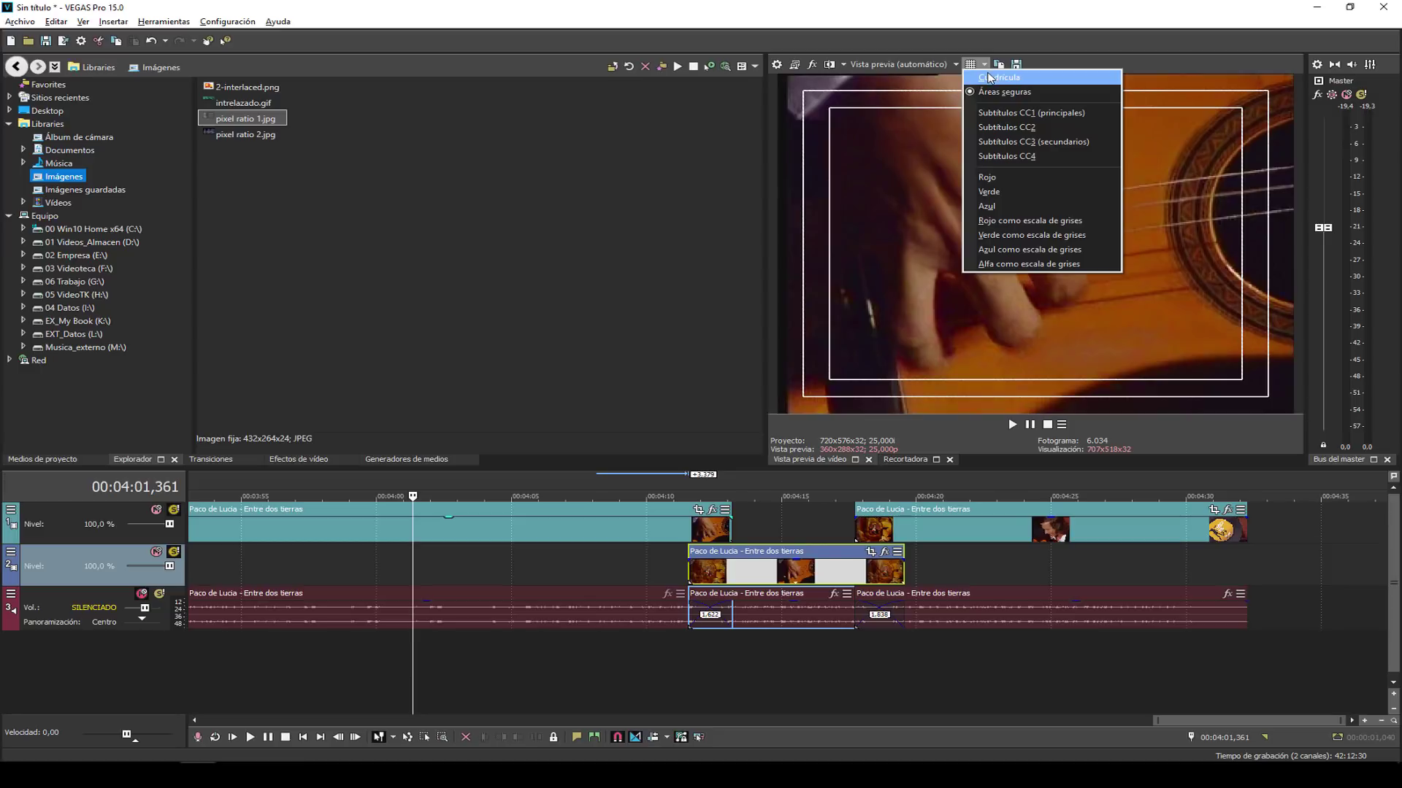
click(1036, 78)
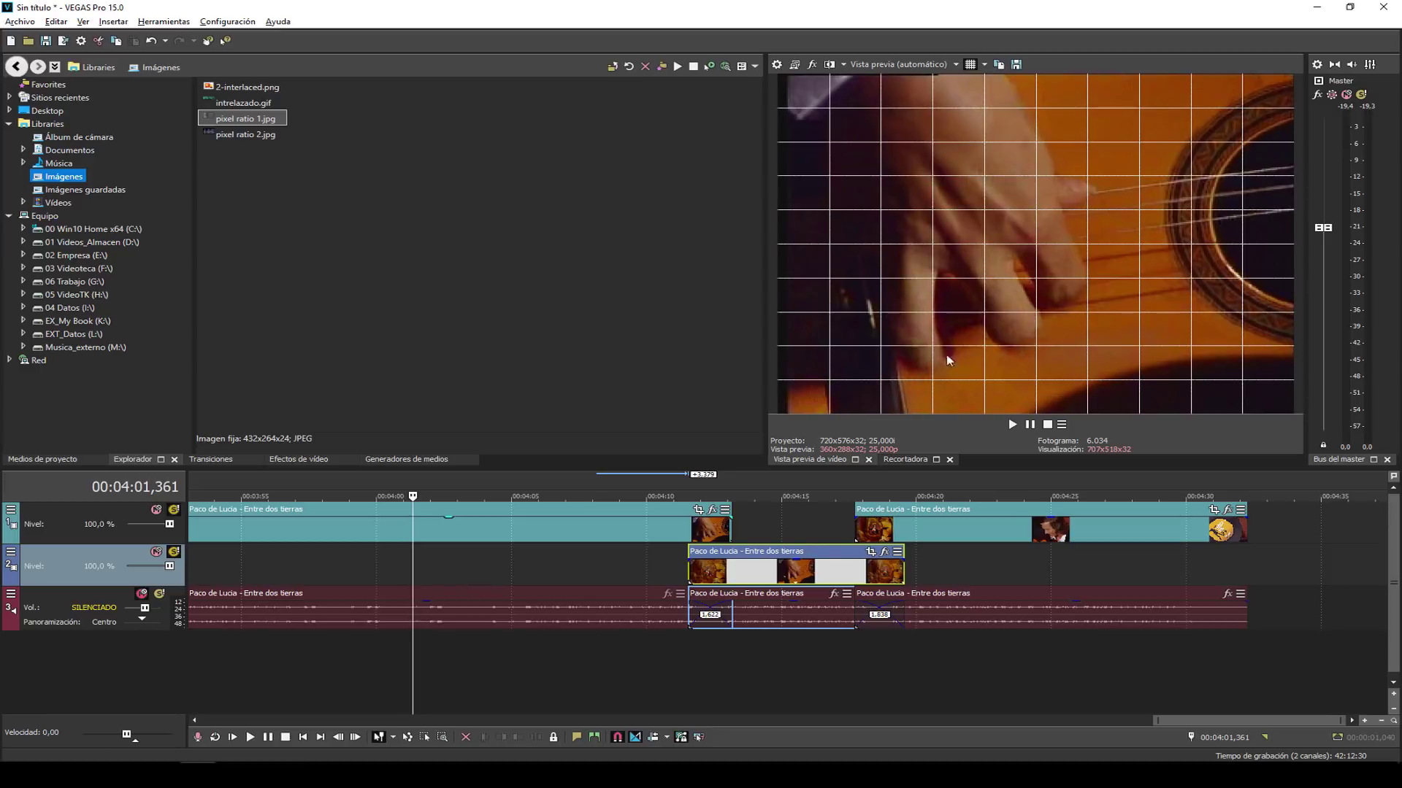
Set the preview grid's horizontal and vertical divisions to 20 in the video preferences.
click(226, 21)
click(238, 442)
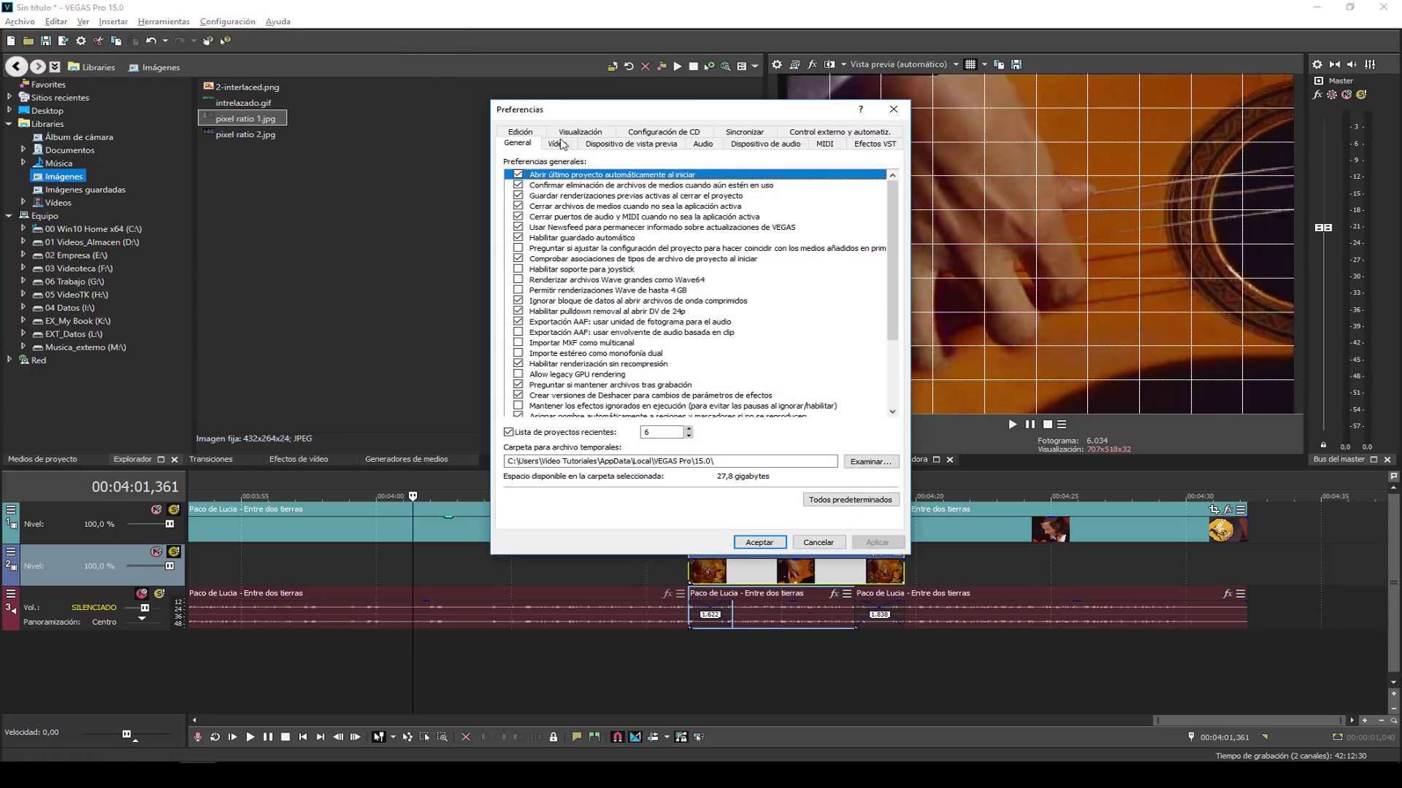
click(573, 146)
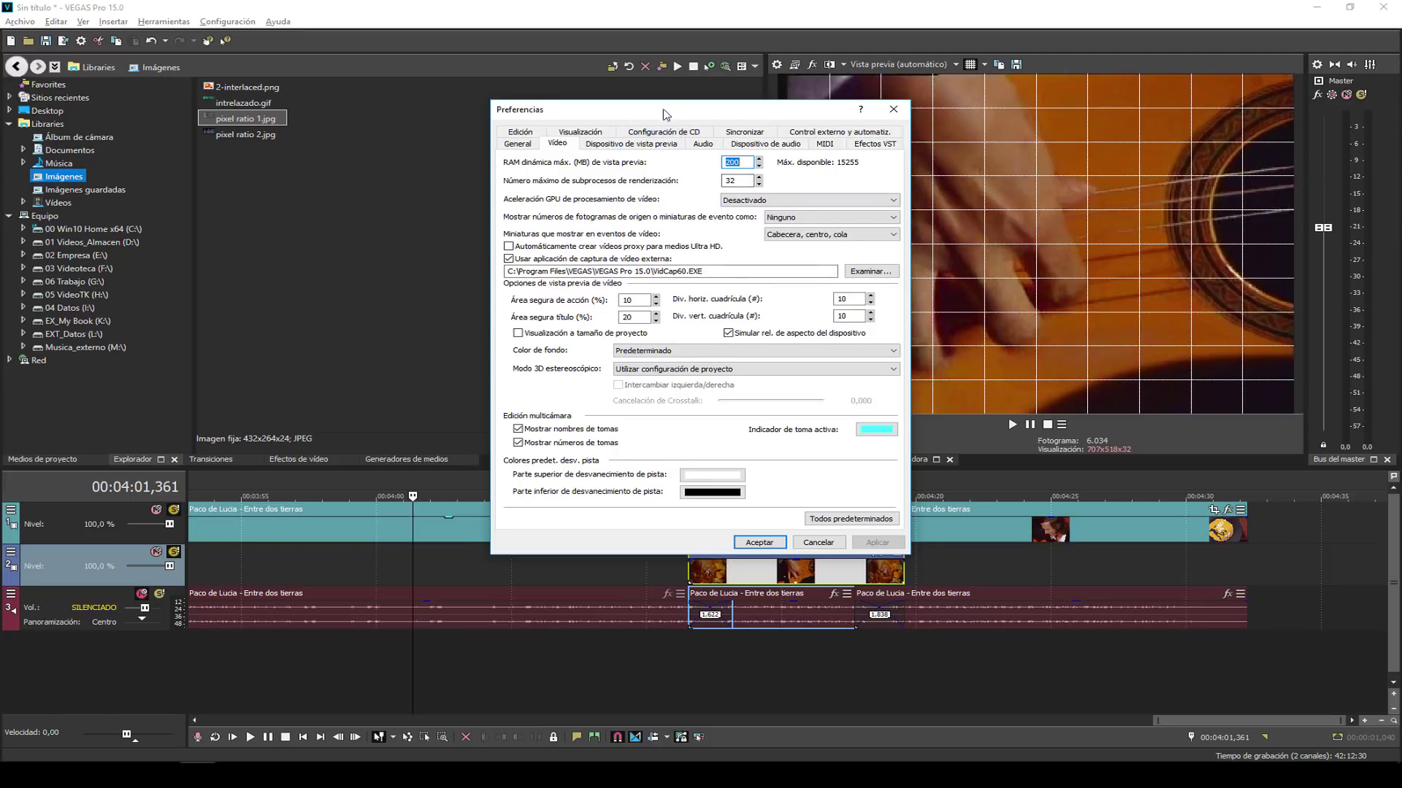
drag(686, 109, 495, 124)
double_click(650, 313)
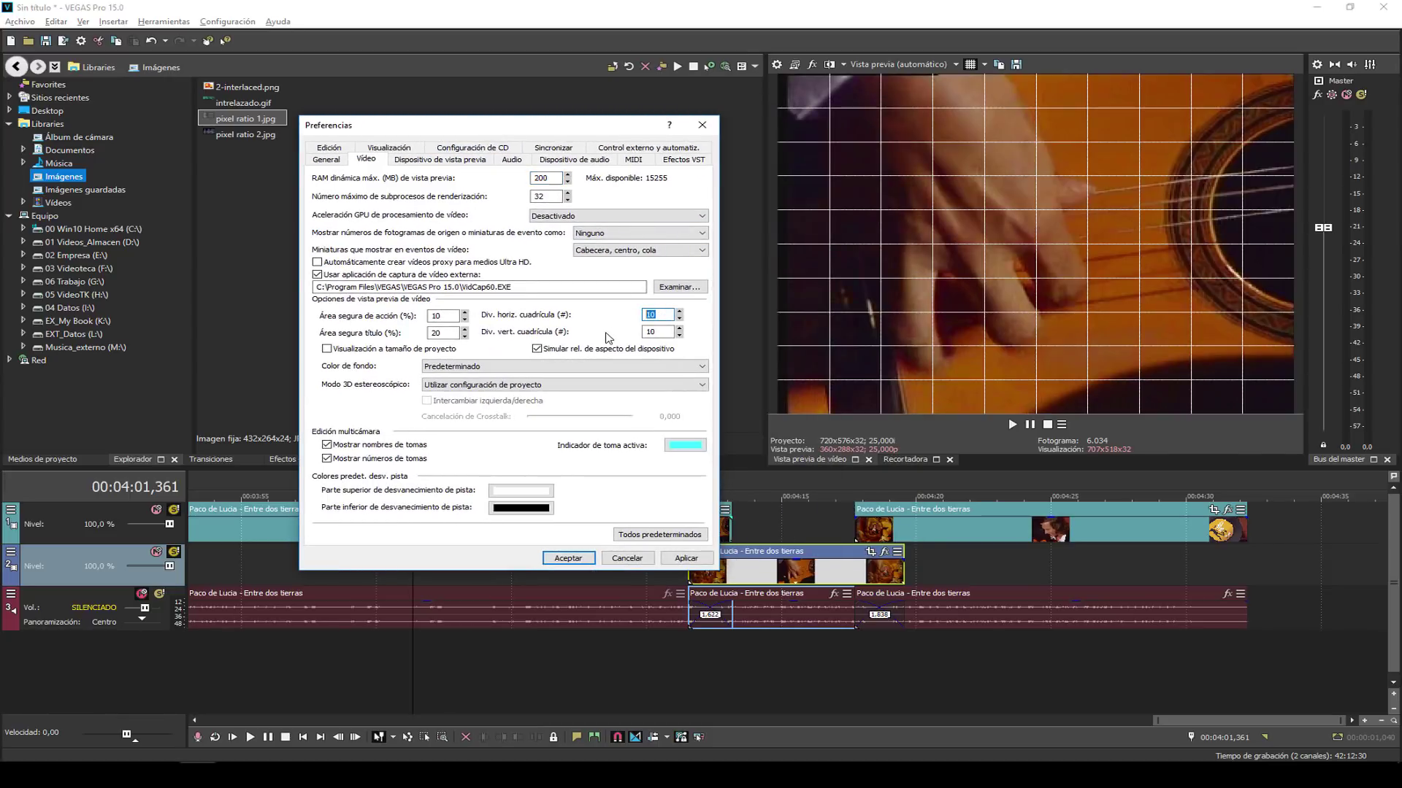
key(Tab)
text(20)
click(568, 558)
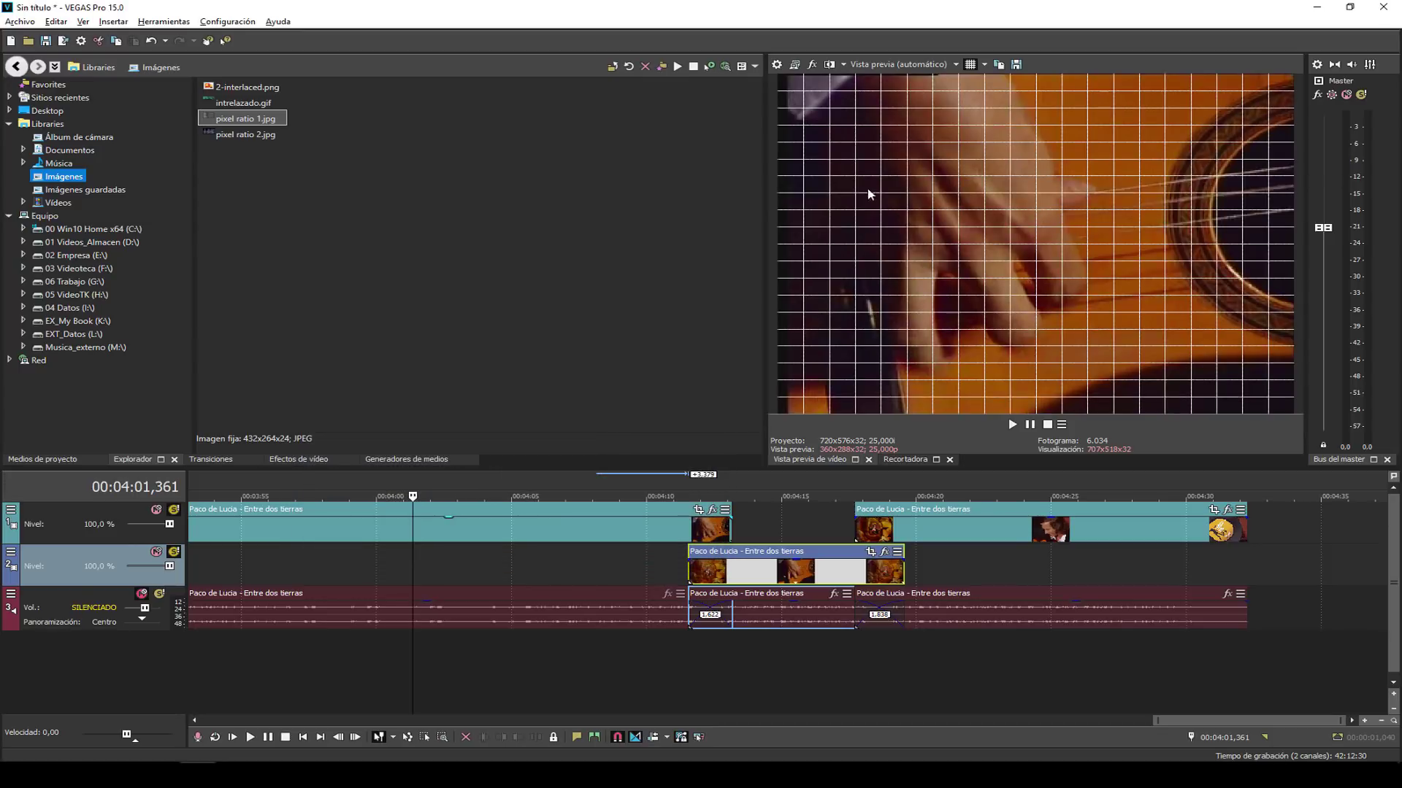
Restore the preview grid's horizontal and vertical divisions to 10 in the video preferences and hide the preview overlay.
click(224, 21)
click(264, 444)
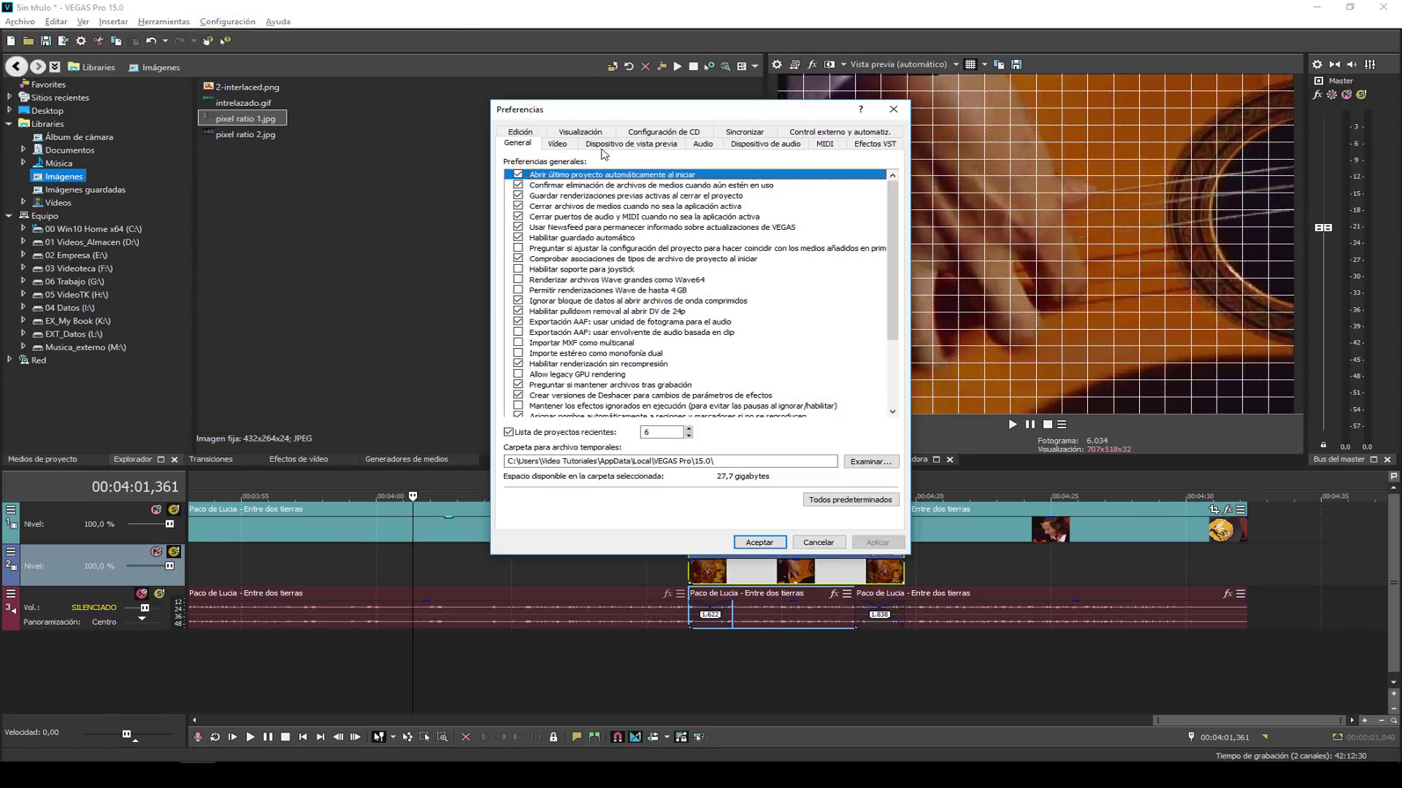
double_click(847, 298)
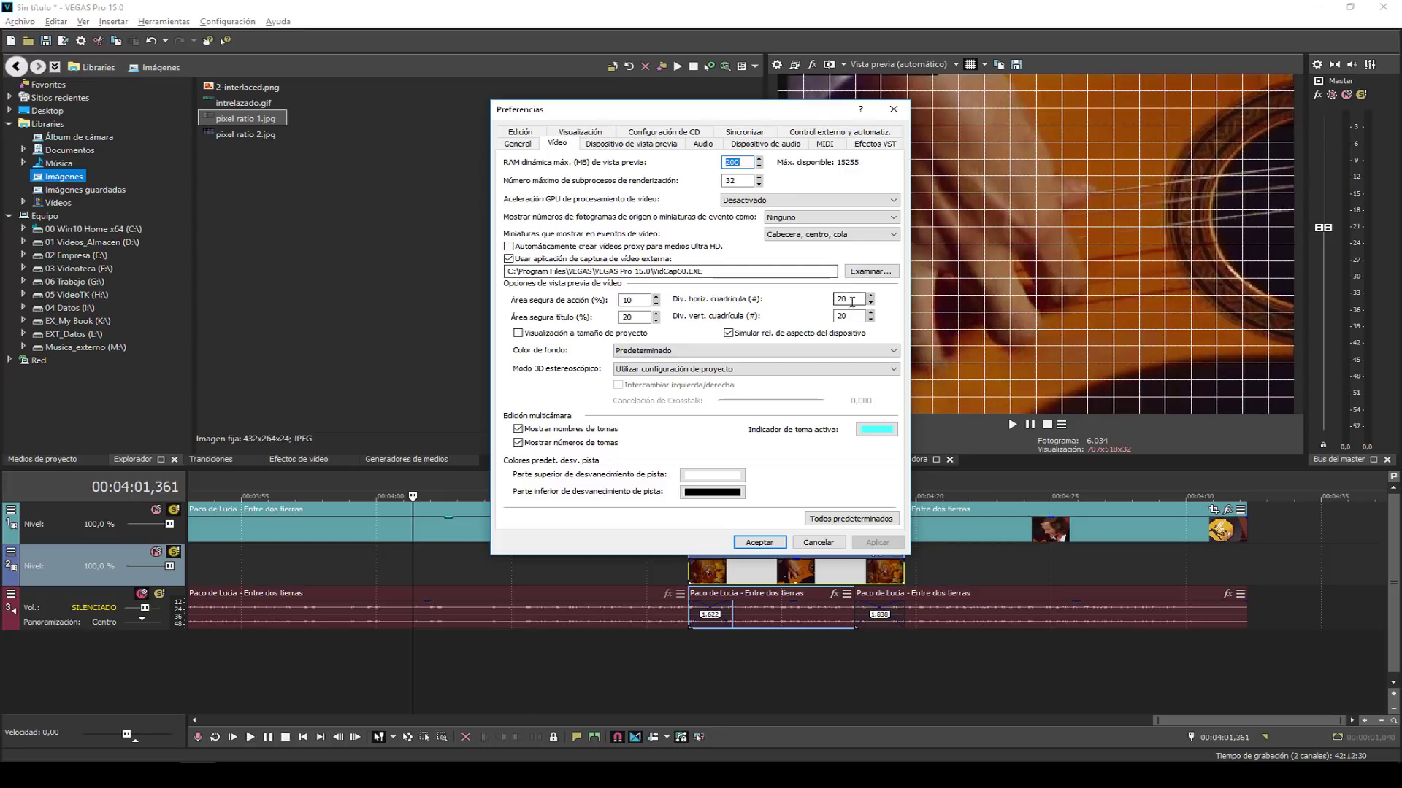
text(10)
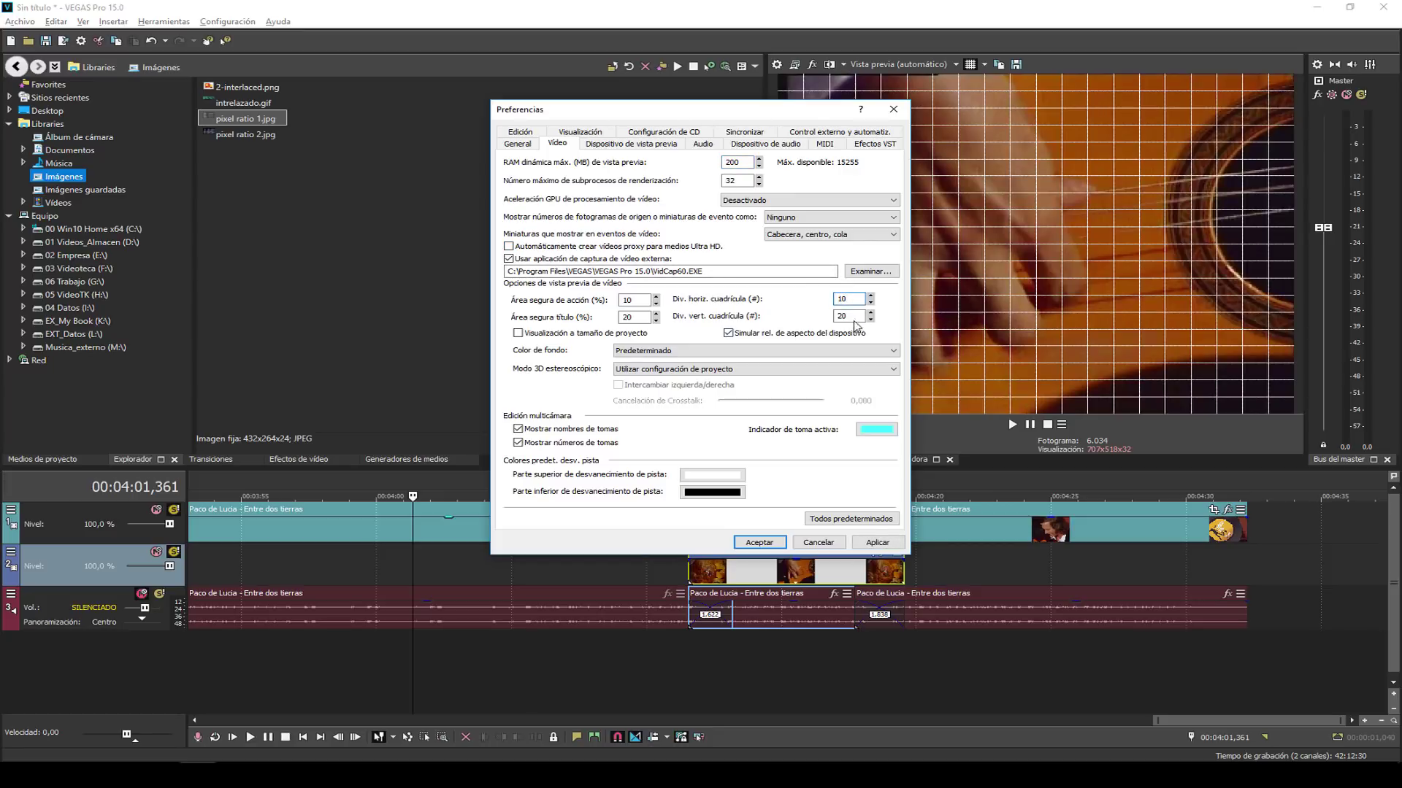
double_click(851, 319)
text(10)
click(865, 543)
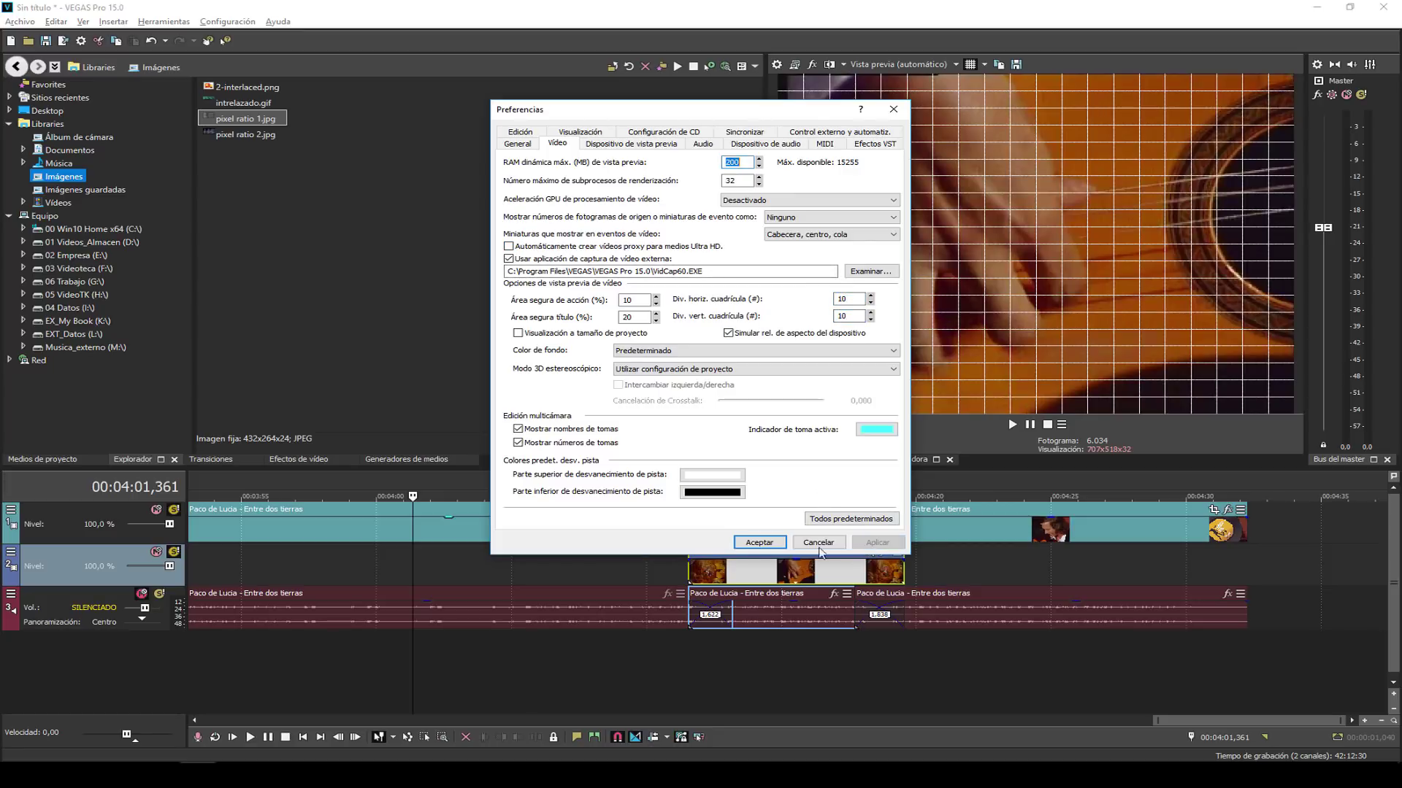
click(753, 544)
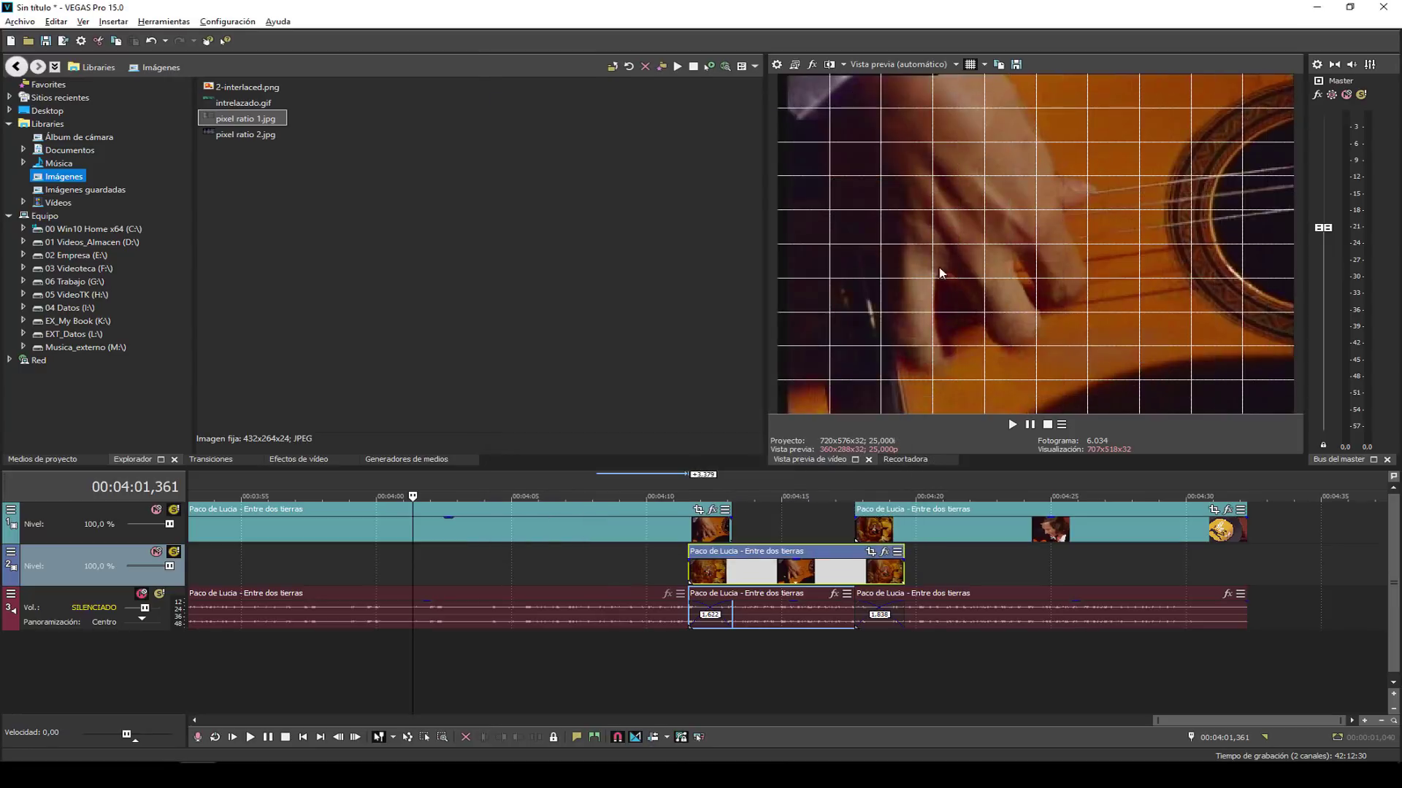
click(973, 67)
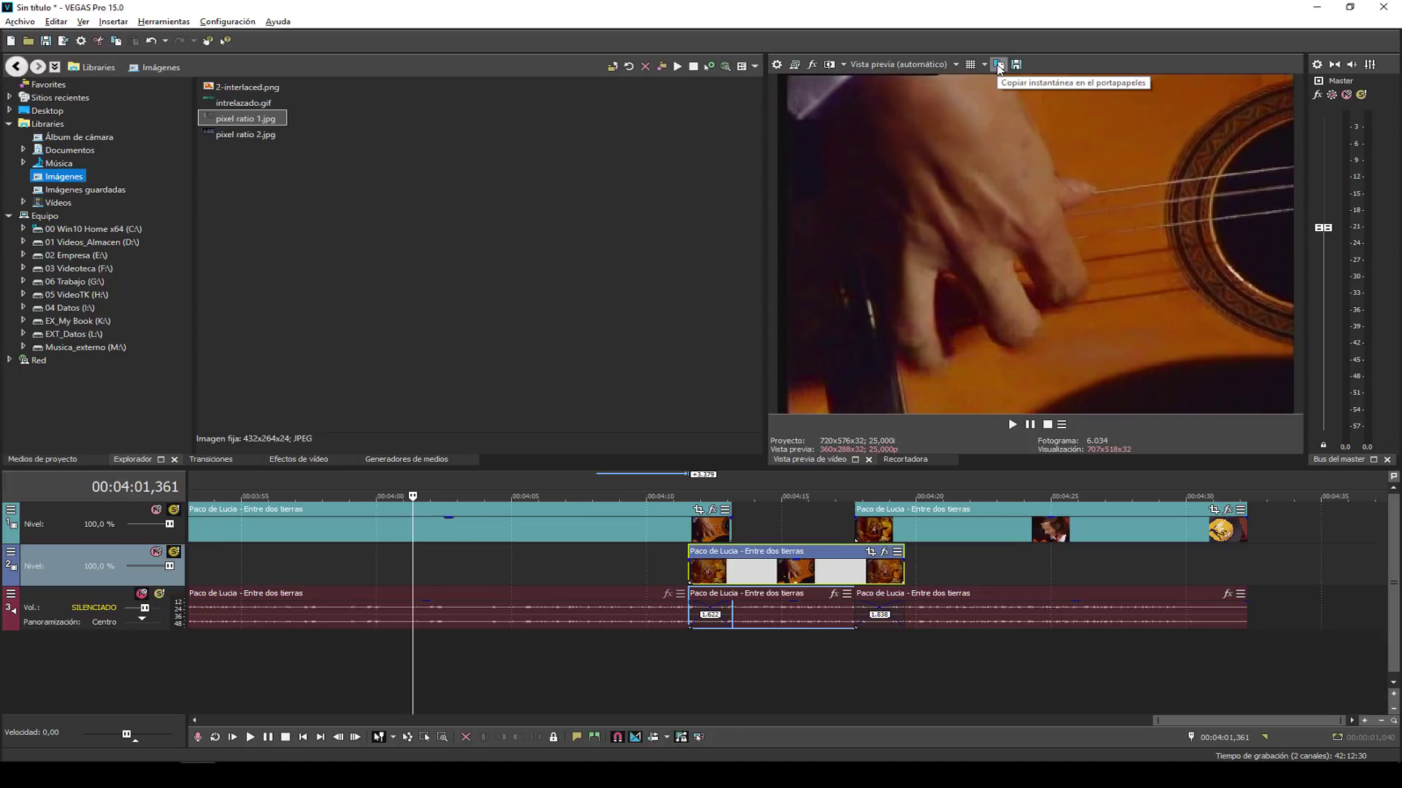
Copy a snapshot of the current preview frame to the clipboard and try to paste it into the Imágenes folder.
click(997, 67)
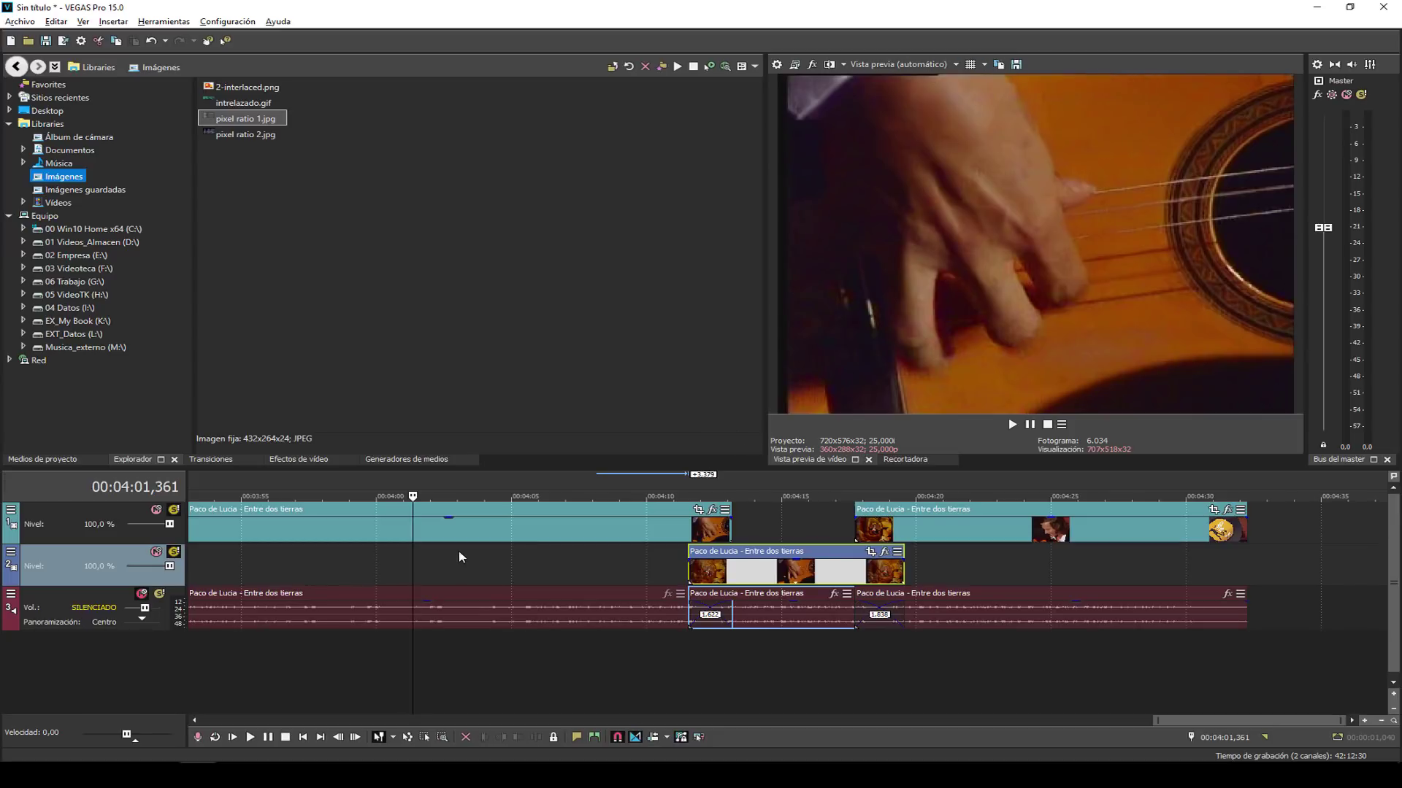
click(237, 329)
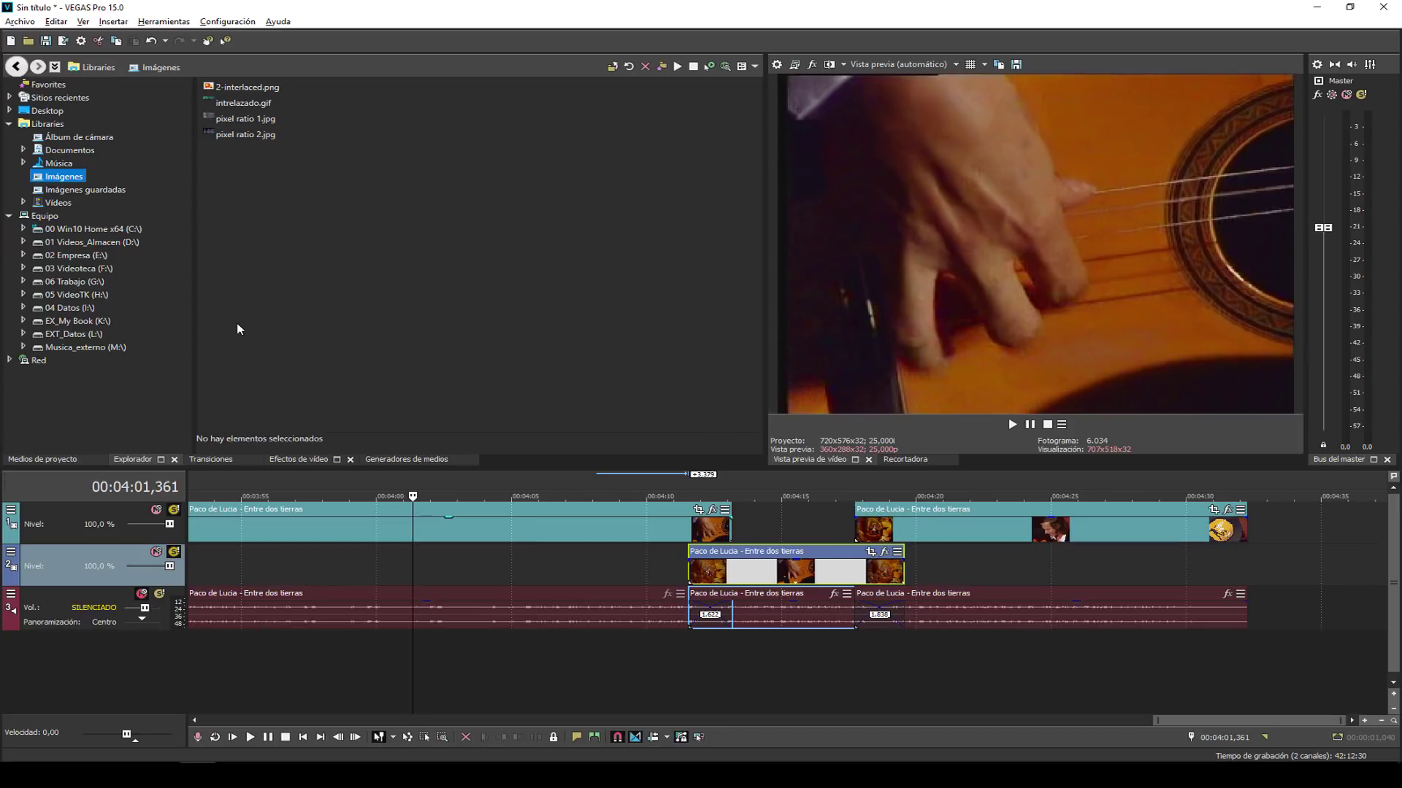
right_click(237, 324)
click(262, 310)
click(1268, 527)
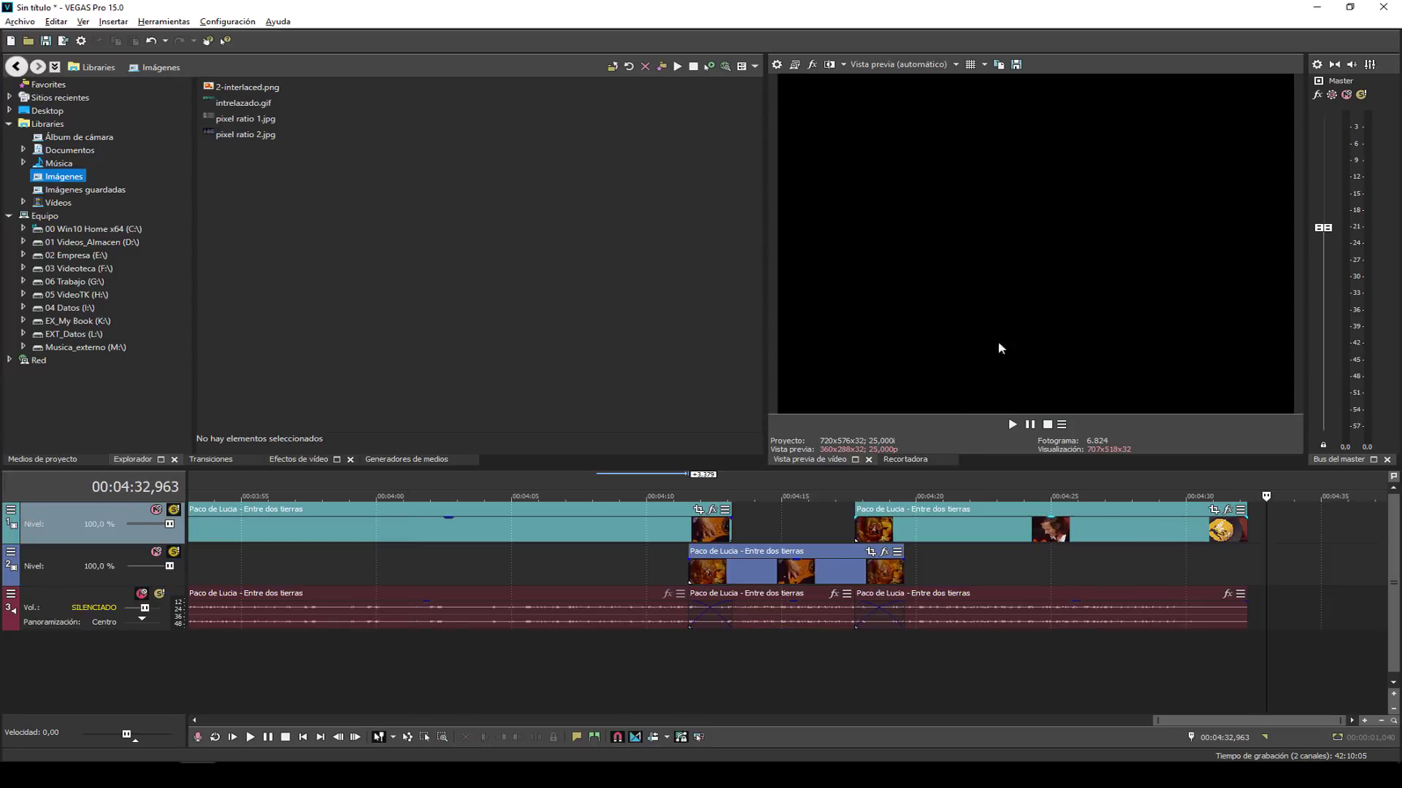
Save a snapshot of the frame at 00:04:20,825 as the JPG file Imagen1 in the Imágenes library.
click(938, 484)
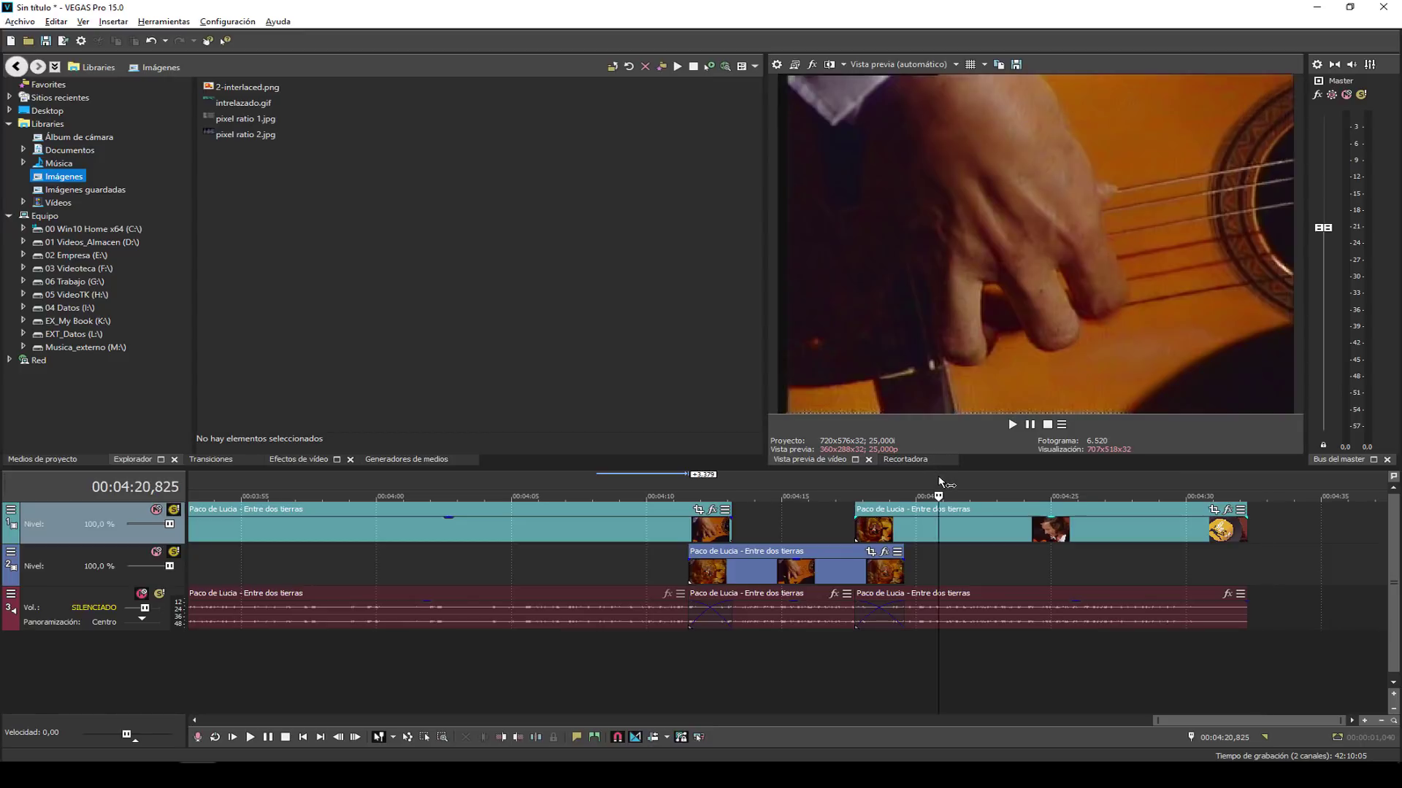
click(1015, 64)
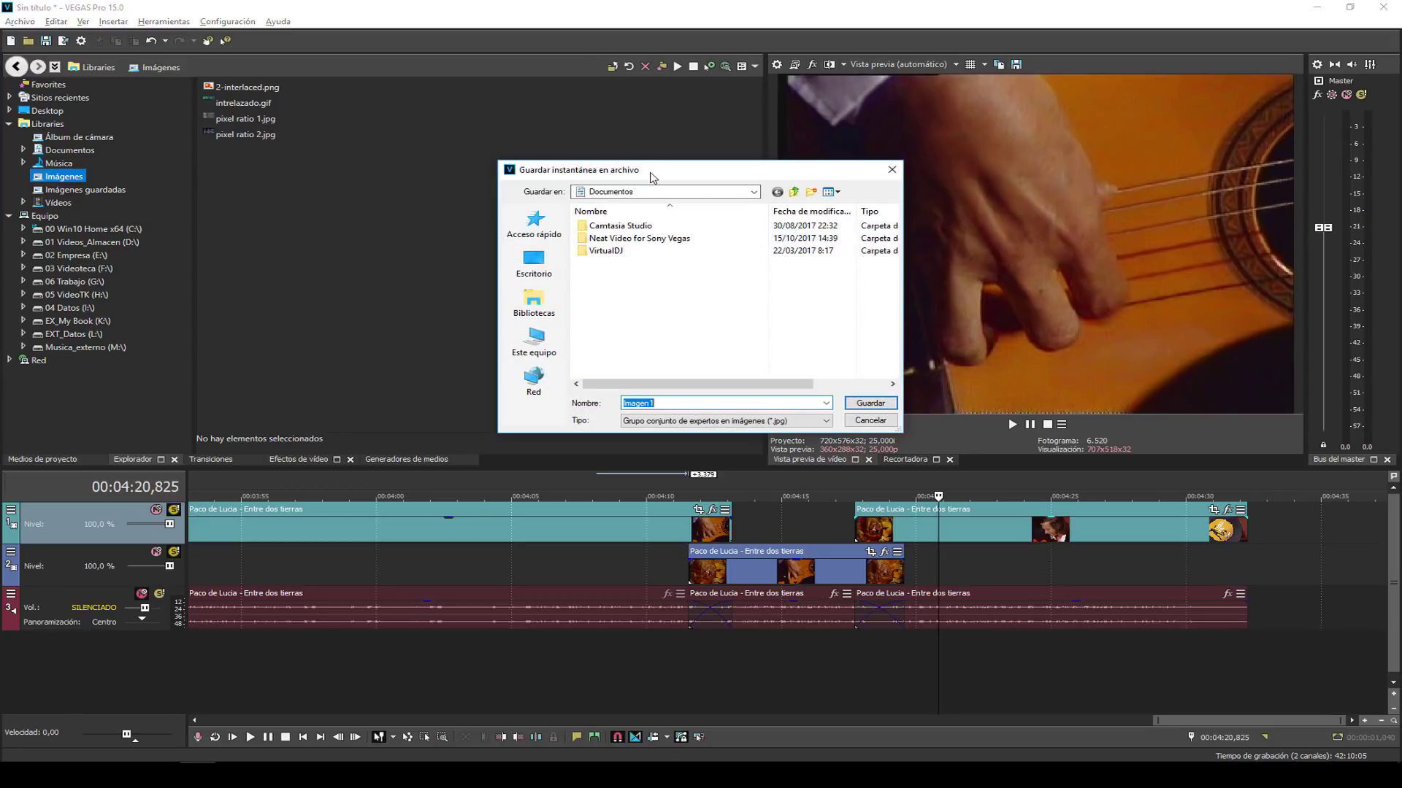
click(535, 311)
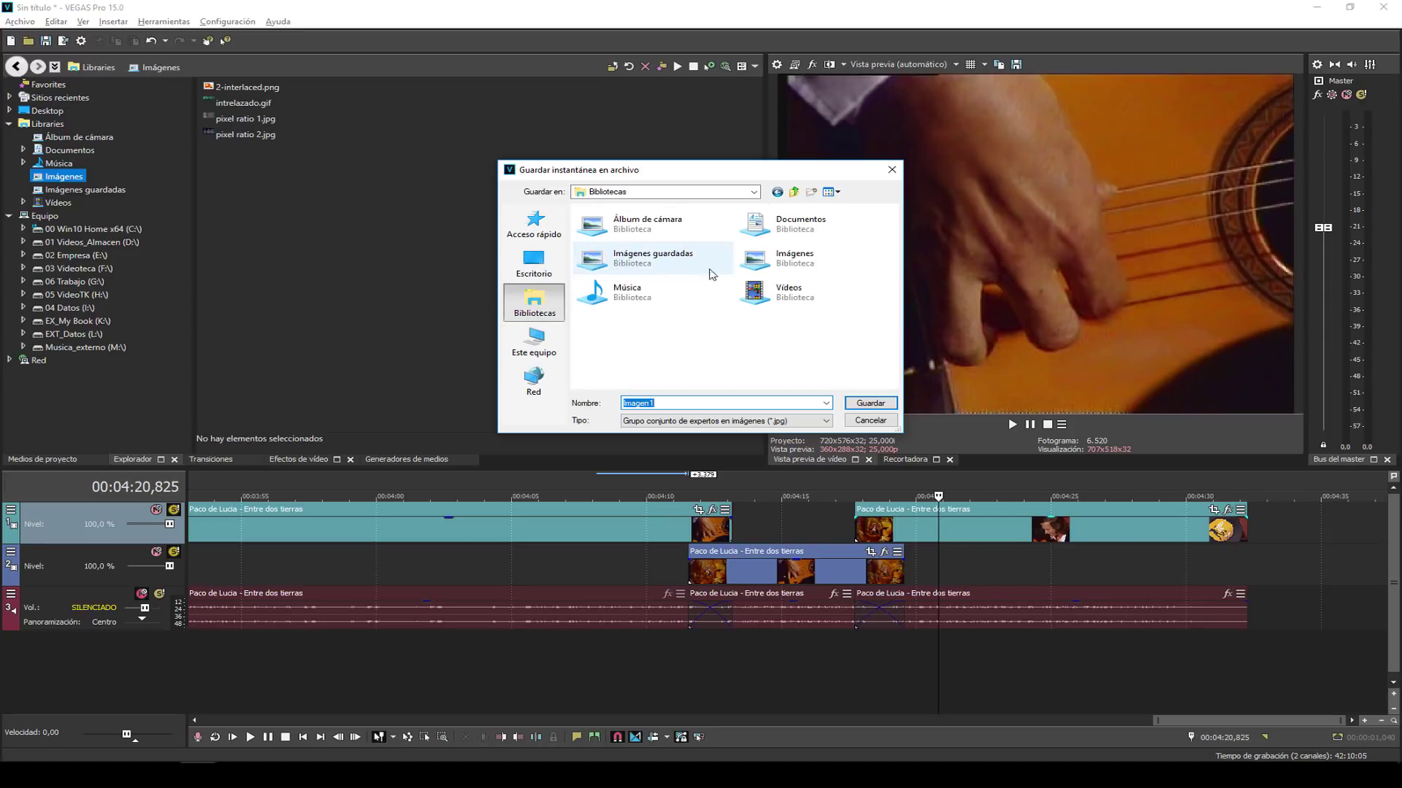
double_click(769, 270)
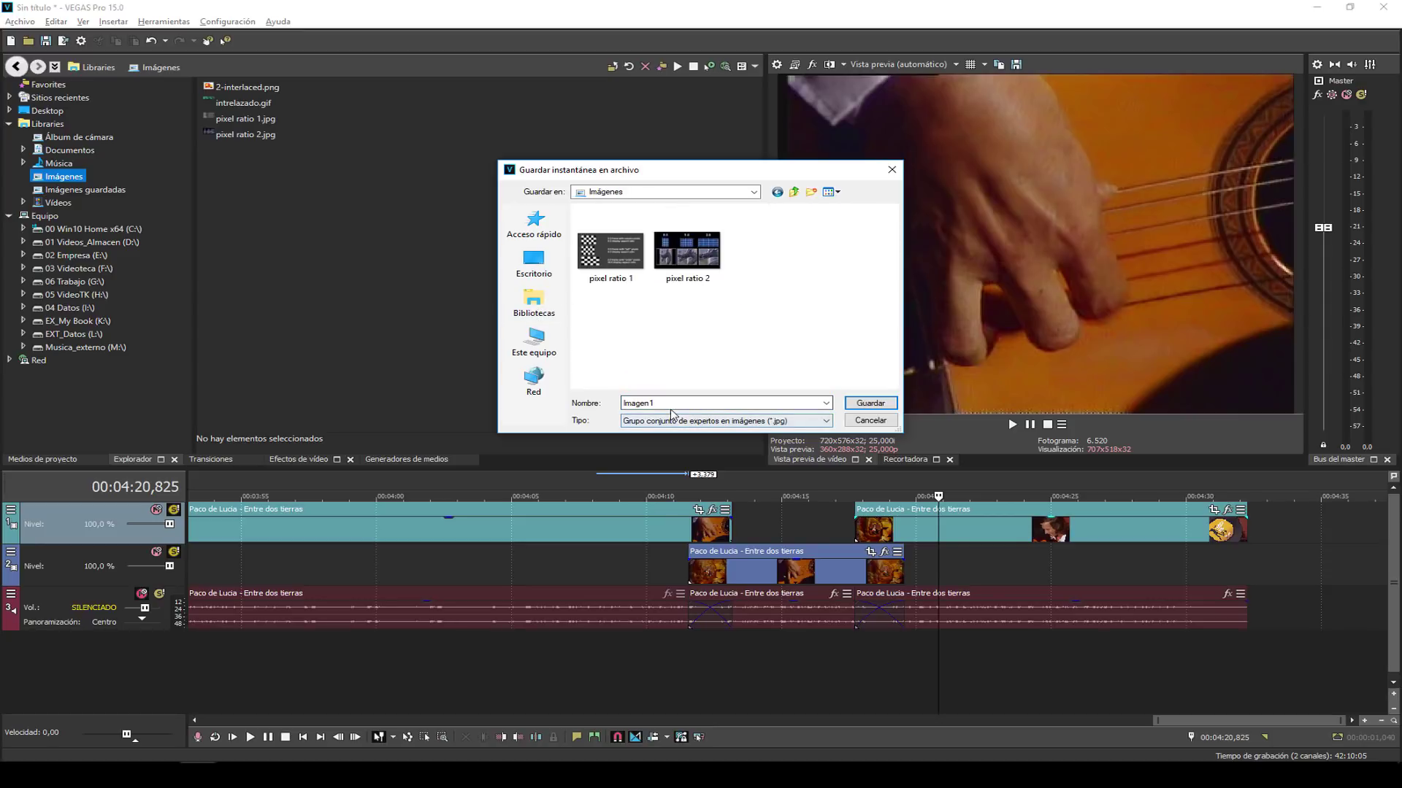
click(859, 406)
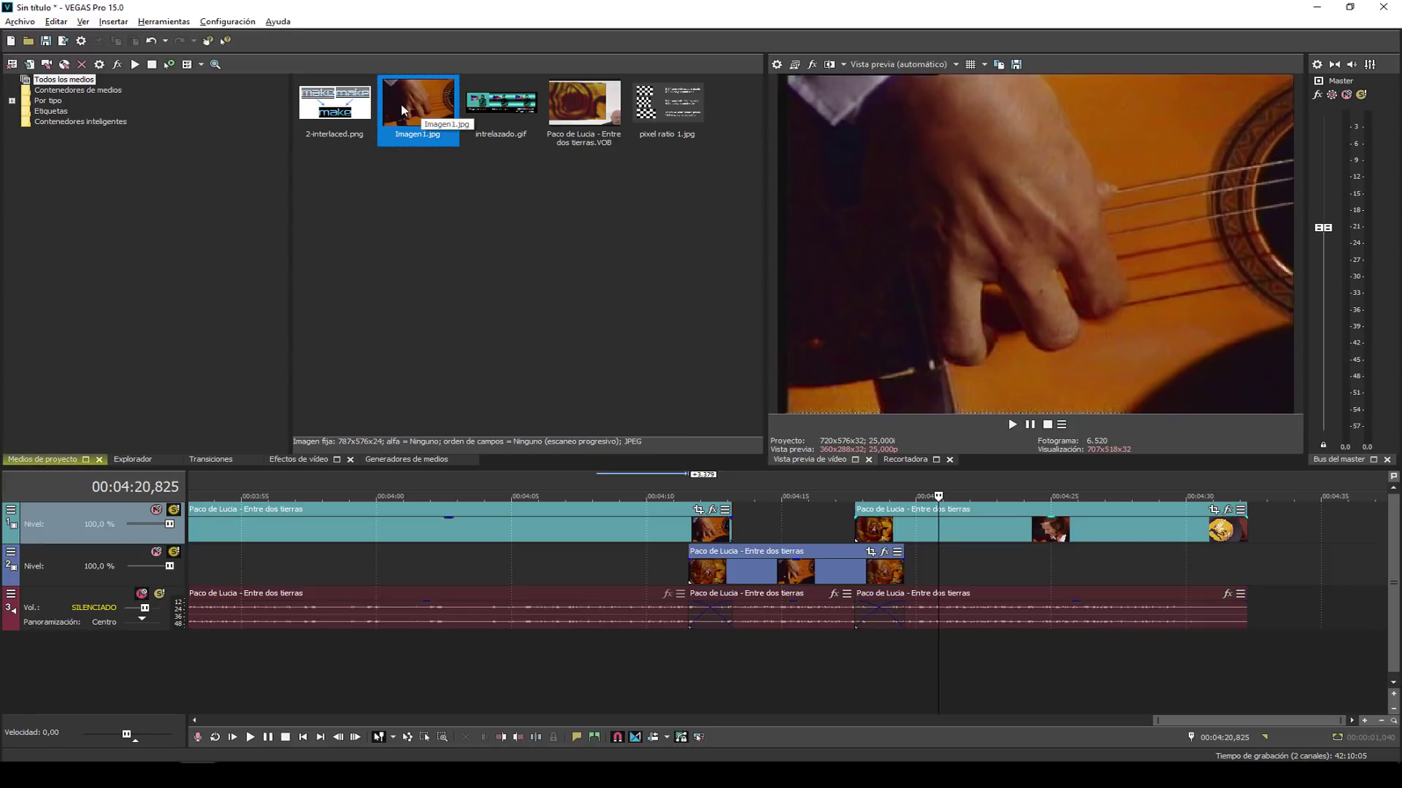
Add Imagen1.jpg to the first video track after the last event and place the cursor over it at 00:04:34,585.
drag(401, 104, 1270, 532)
click(1312, 497)
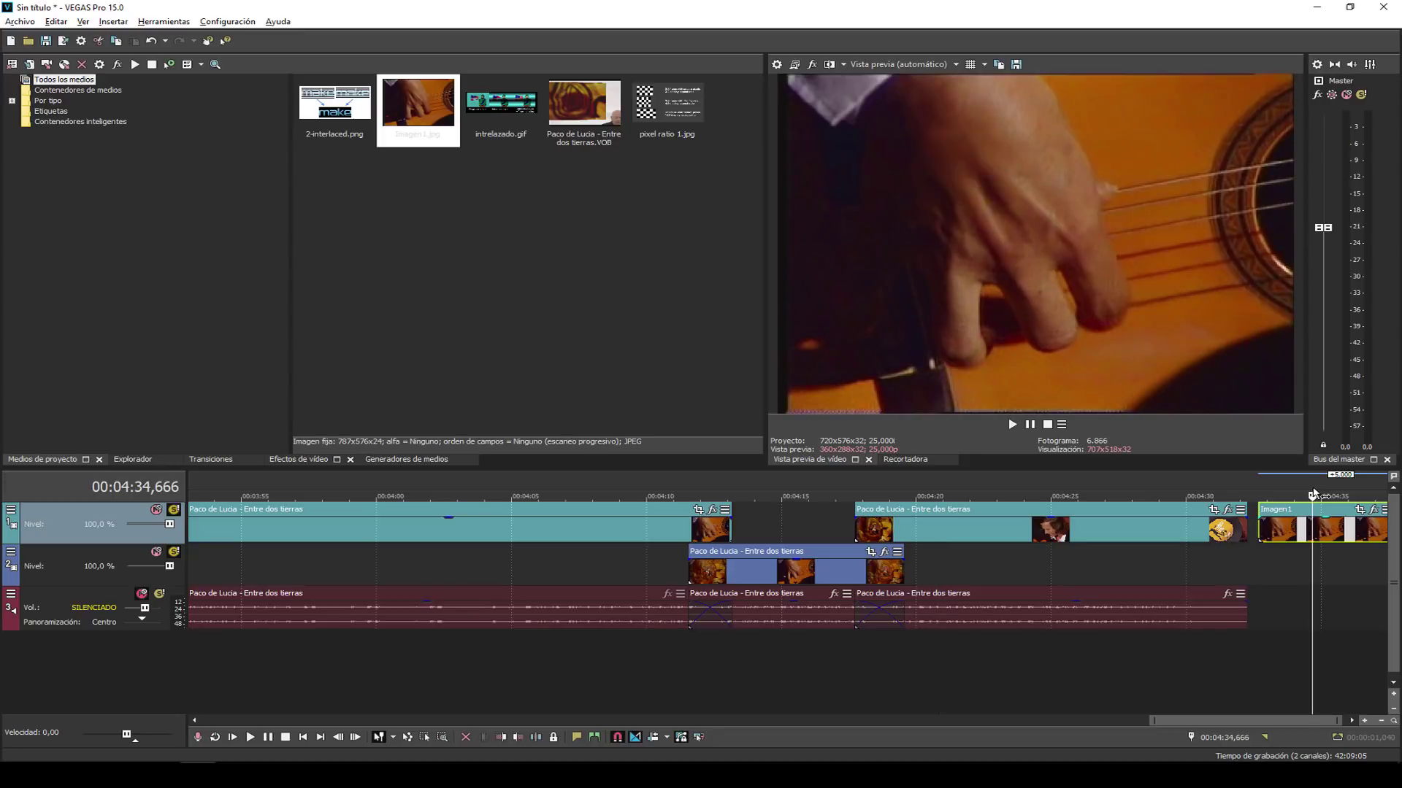
click(1311, 489)
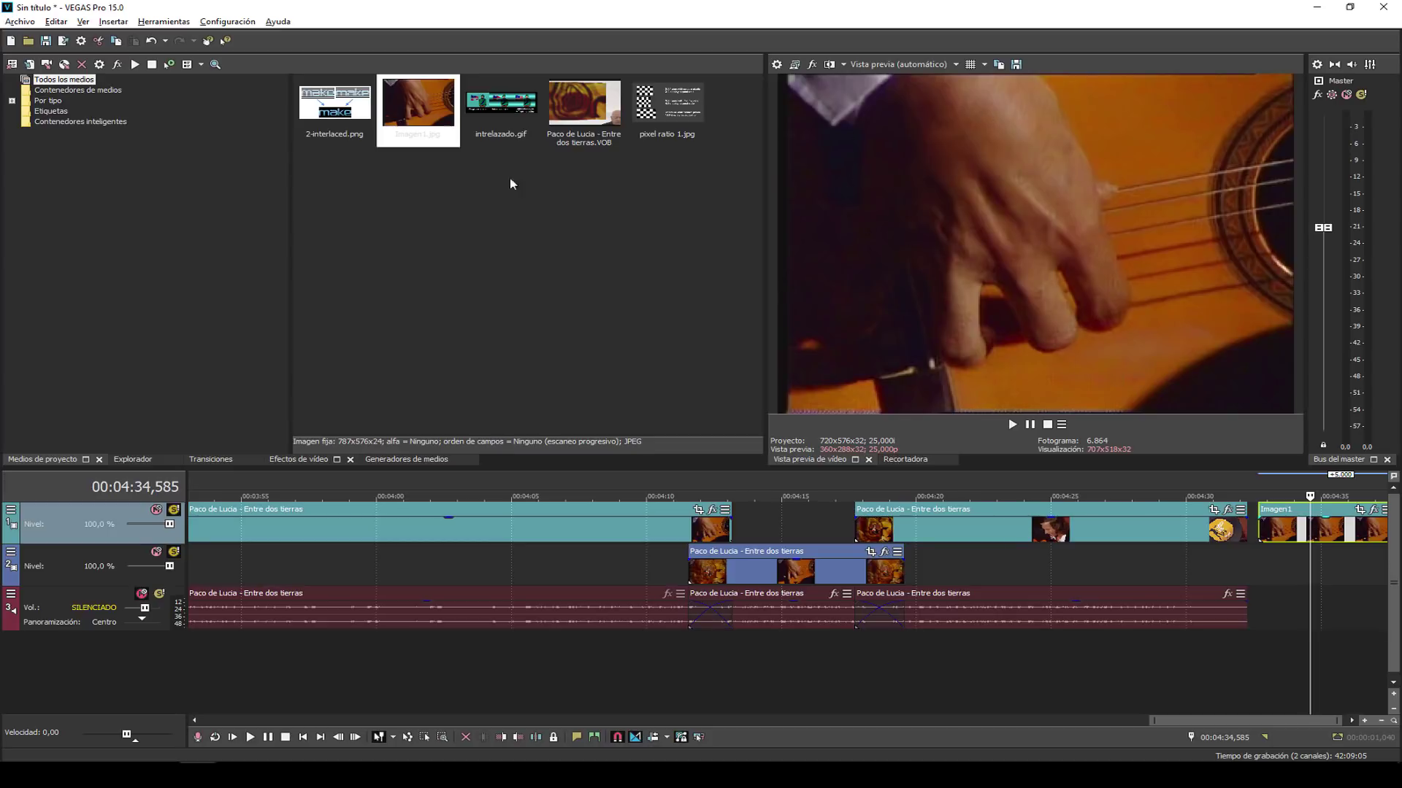
View the media generators, return to the project media and select all its items.
click(402, 460)
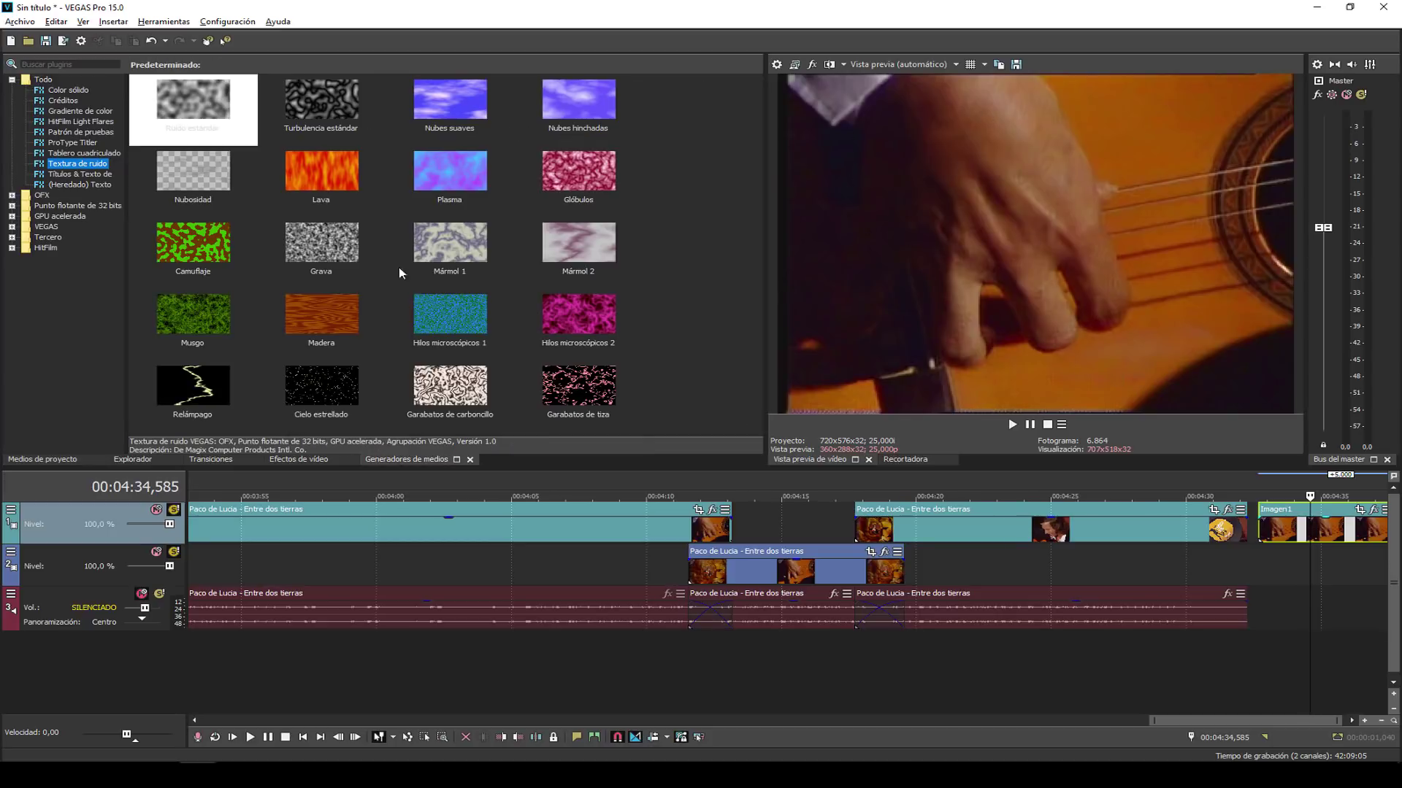
click(44, 460)
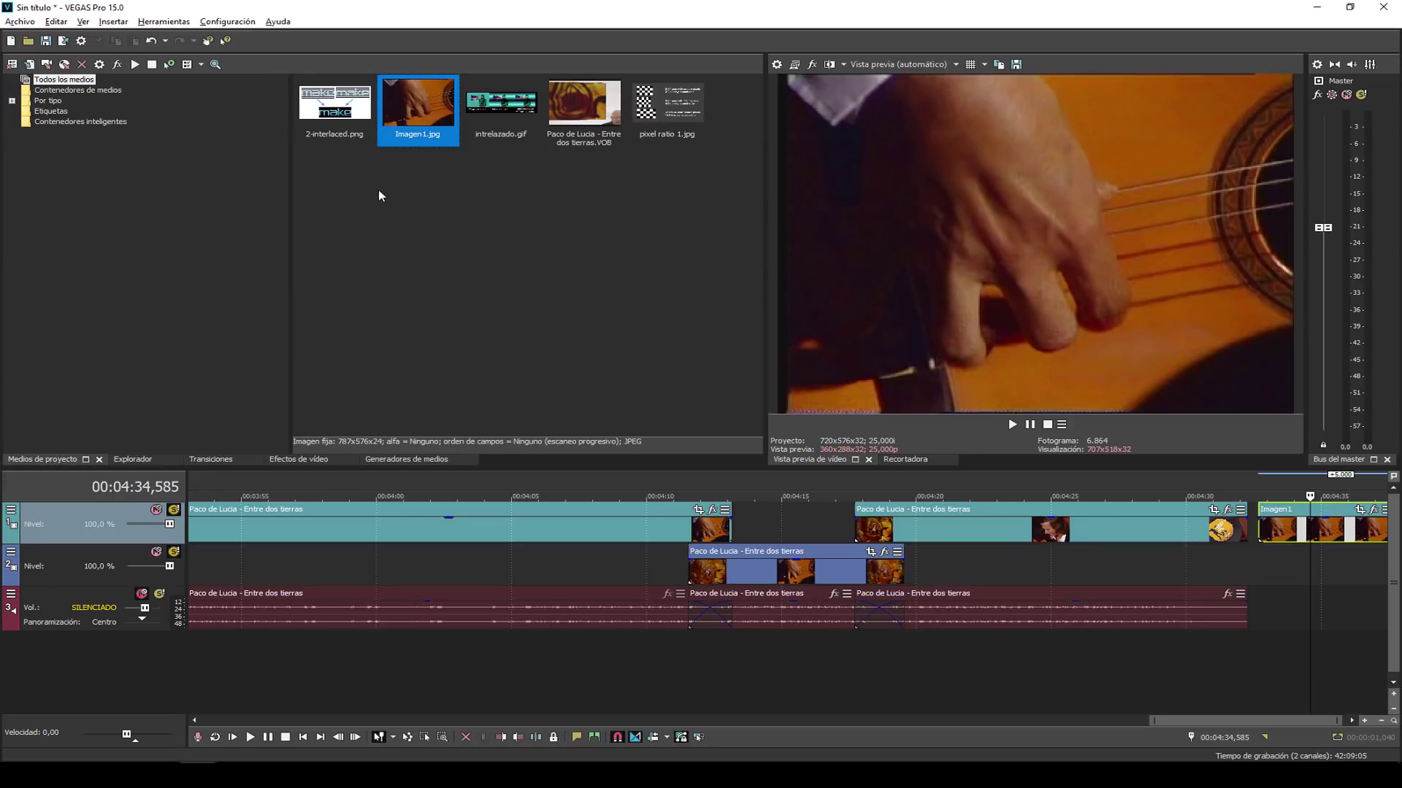
drag(740, 208, 294, 74)
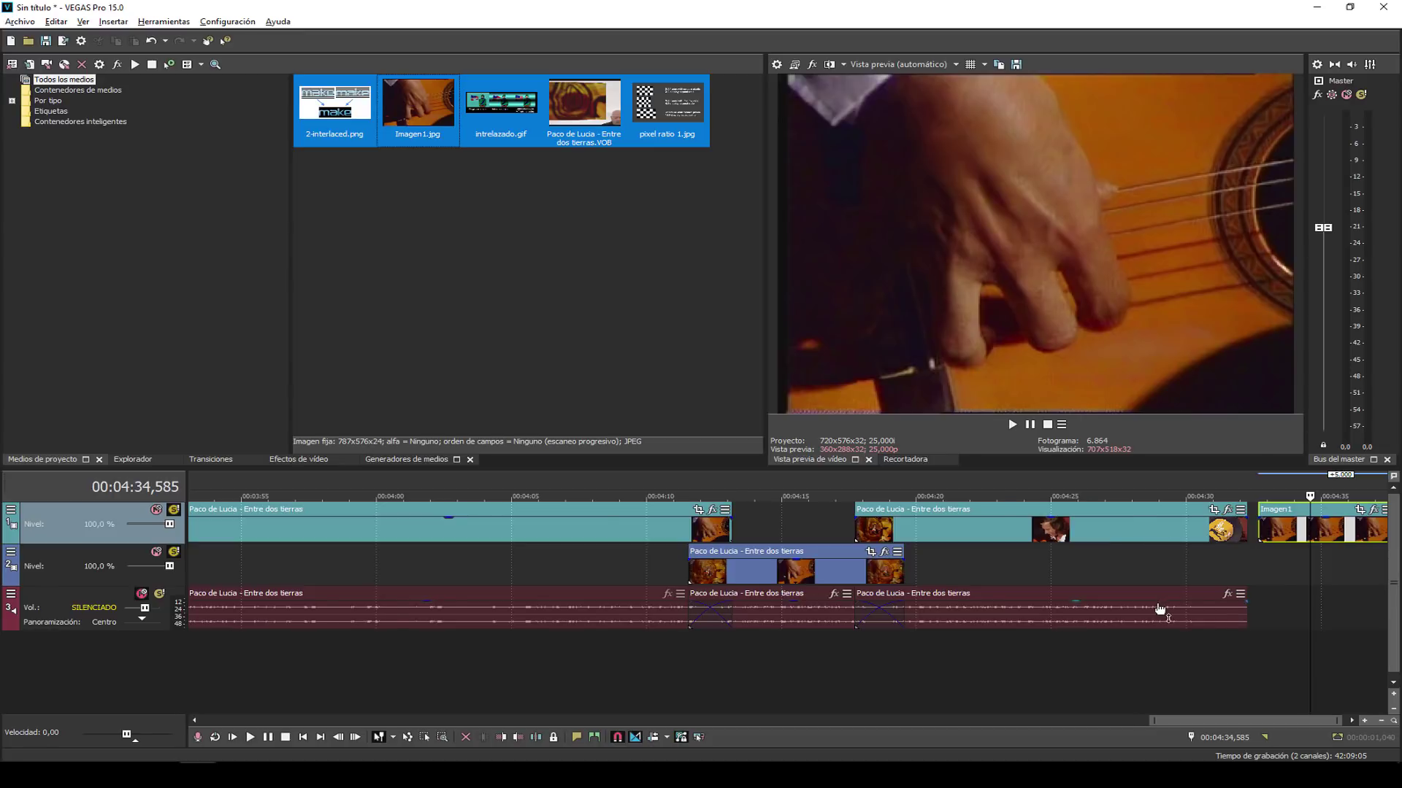
Add the video Vicio Latino - Que me Pasa.VOB from the desktop's vob folder to the project media.
scroll(1160, 608, down, 3)
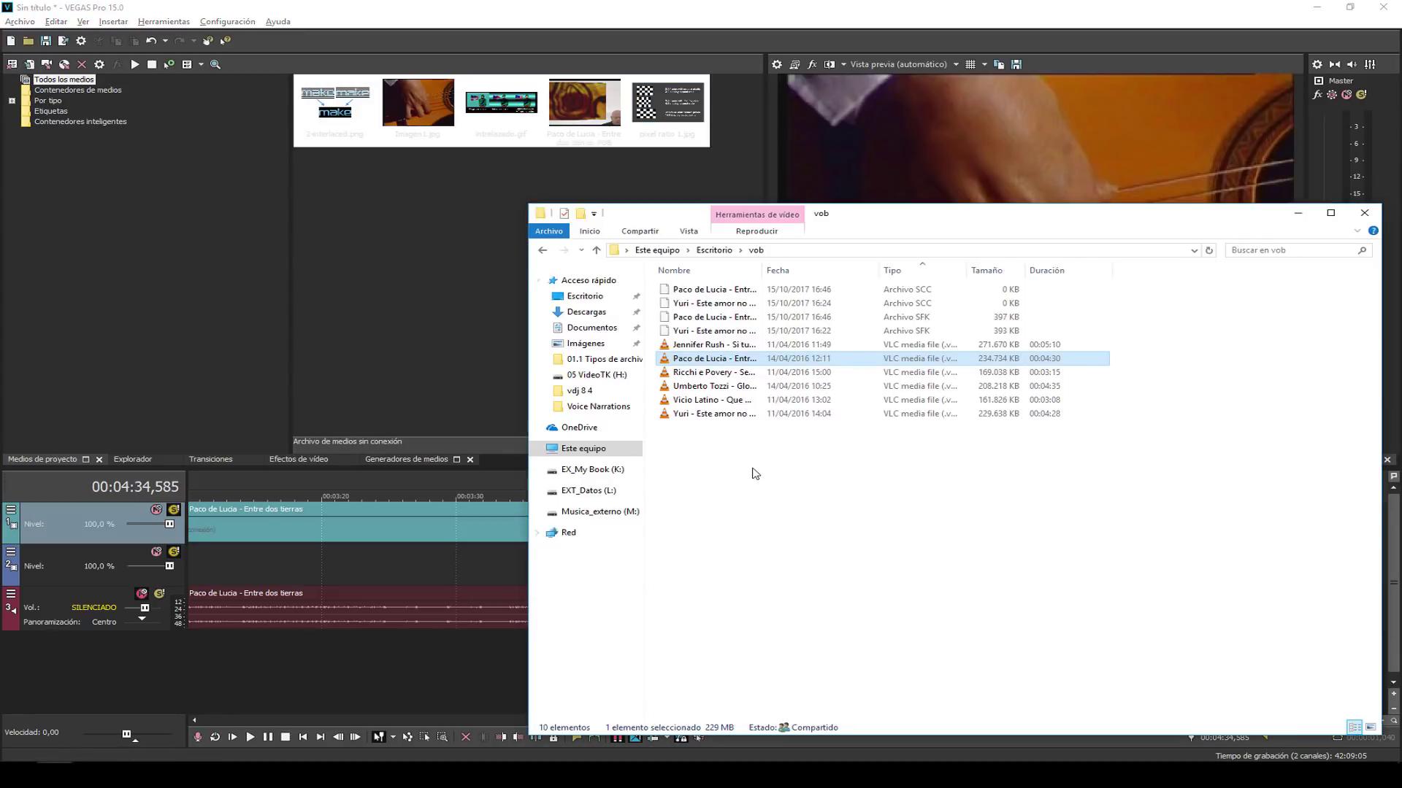
click(711, 400)
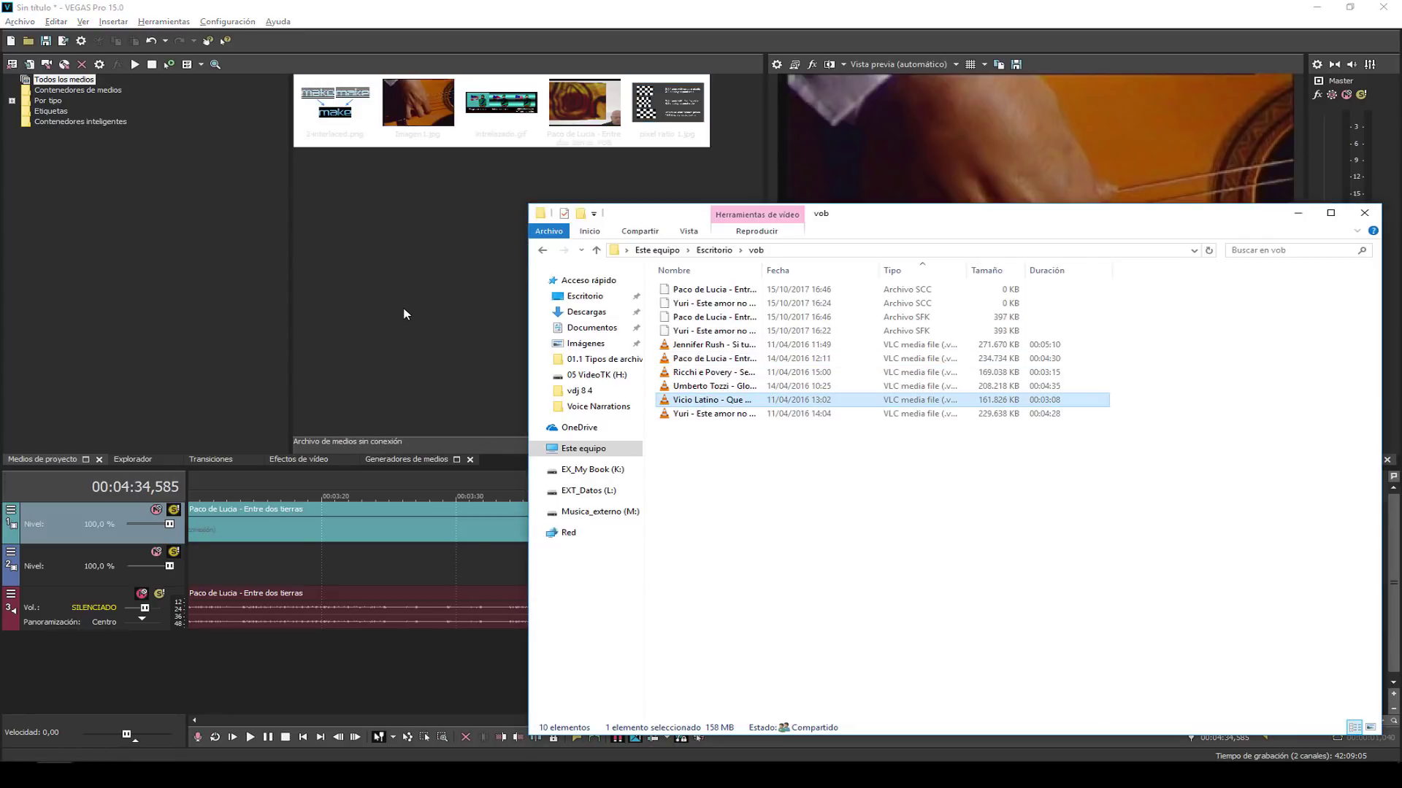
click(1297, 213)
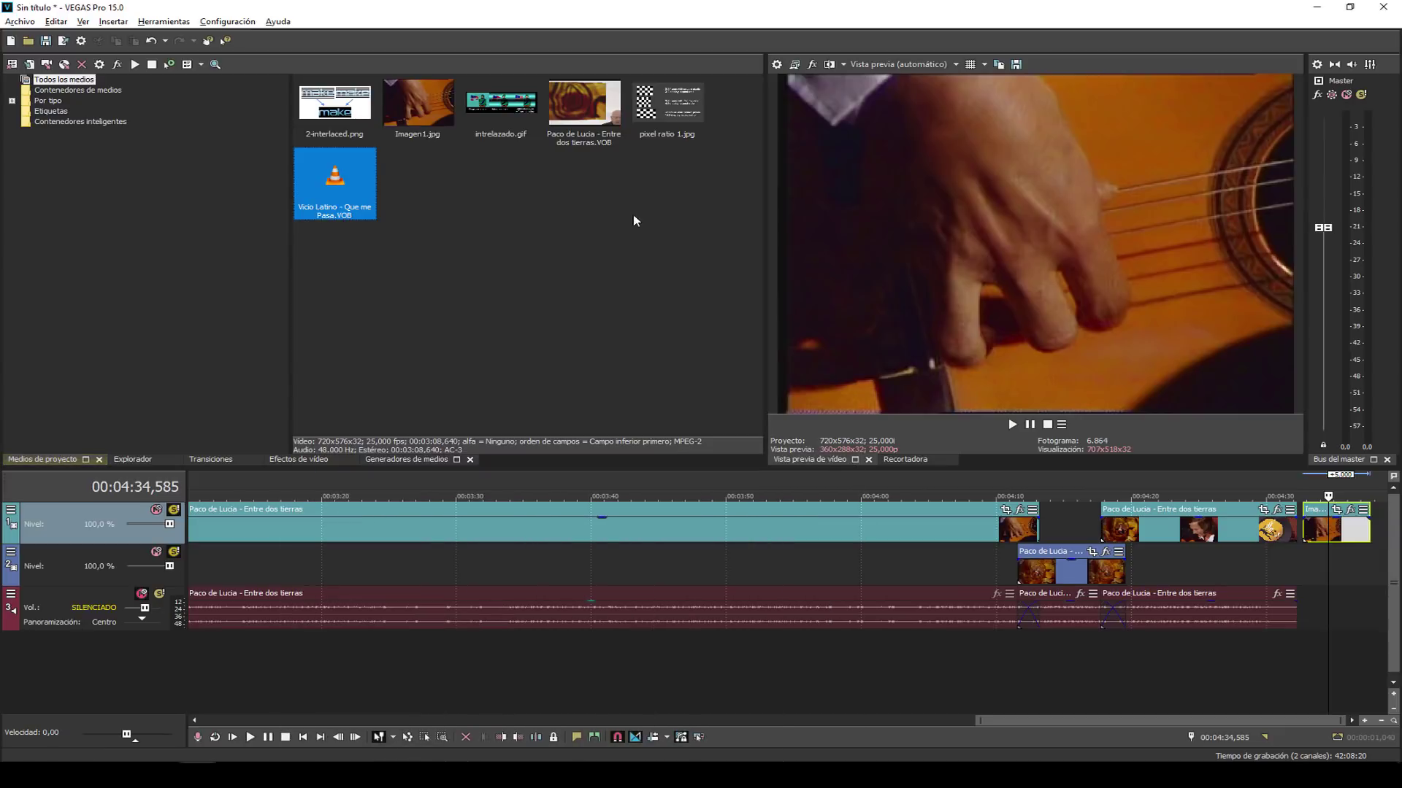
Open Vicio Latino - Que me Pasa.VOB in the trimmer and scrub through the clip to 00:00:46,024.
right_click(333, 182)
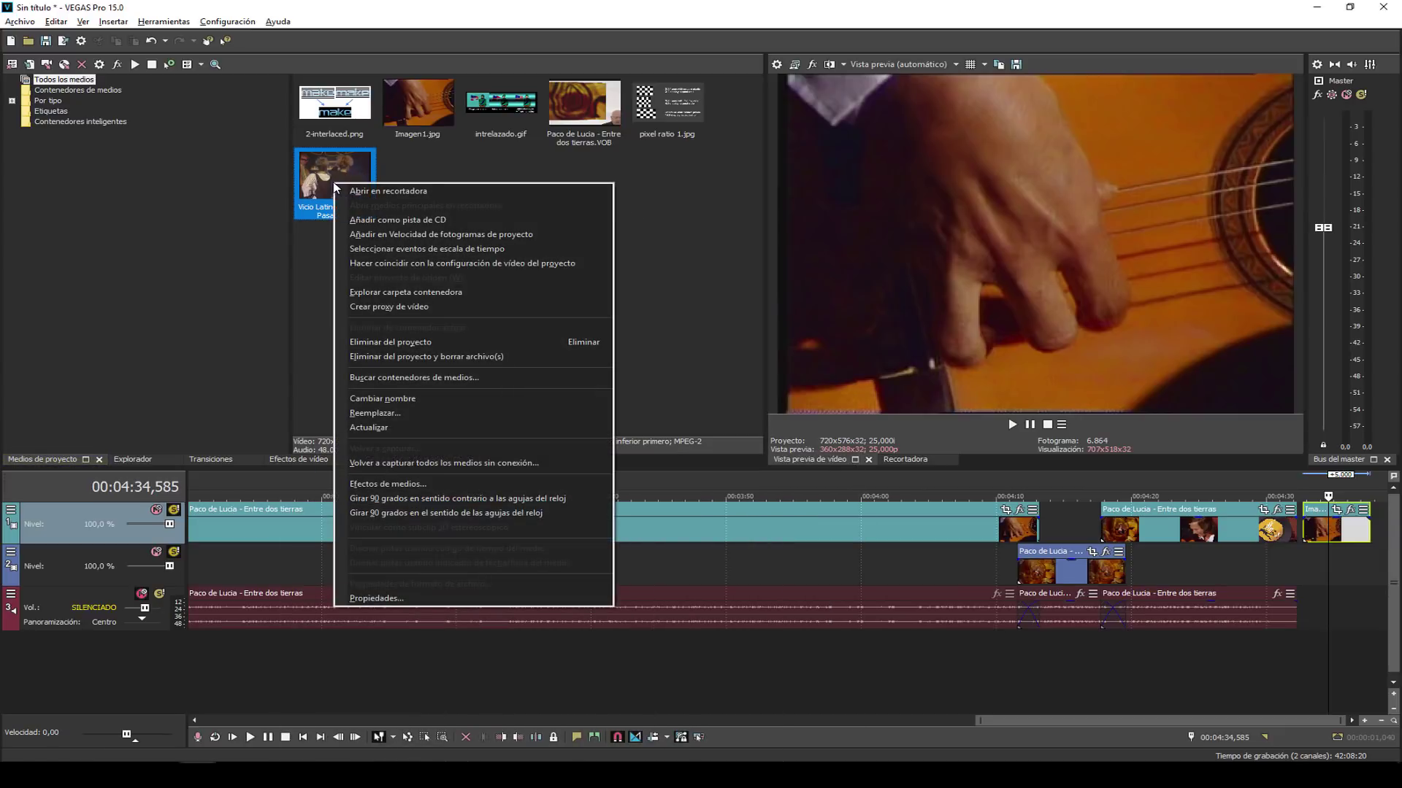
click(357, 188)
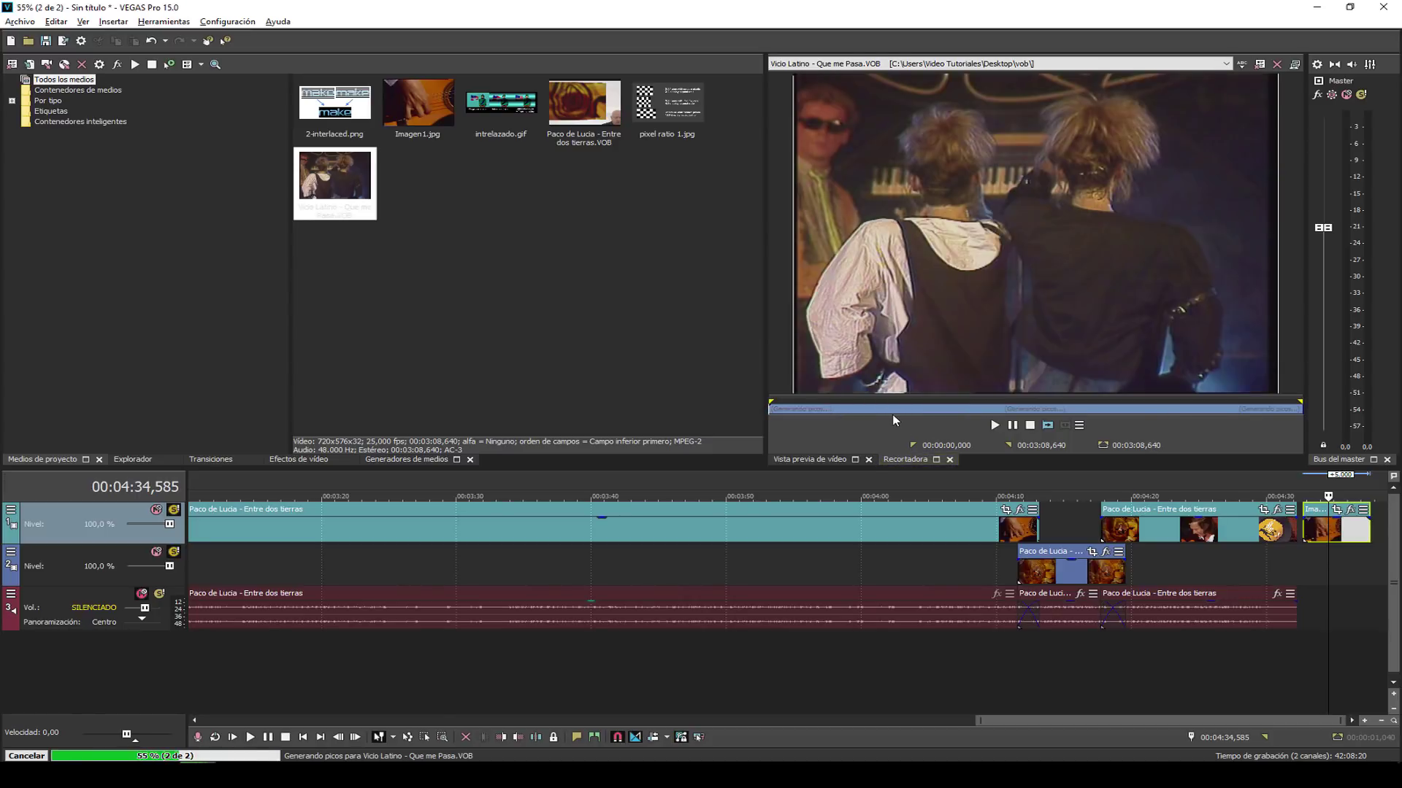
drag(816, 413, 829, 411)
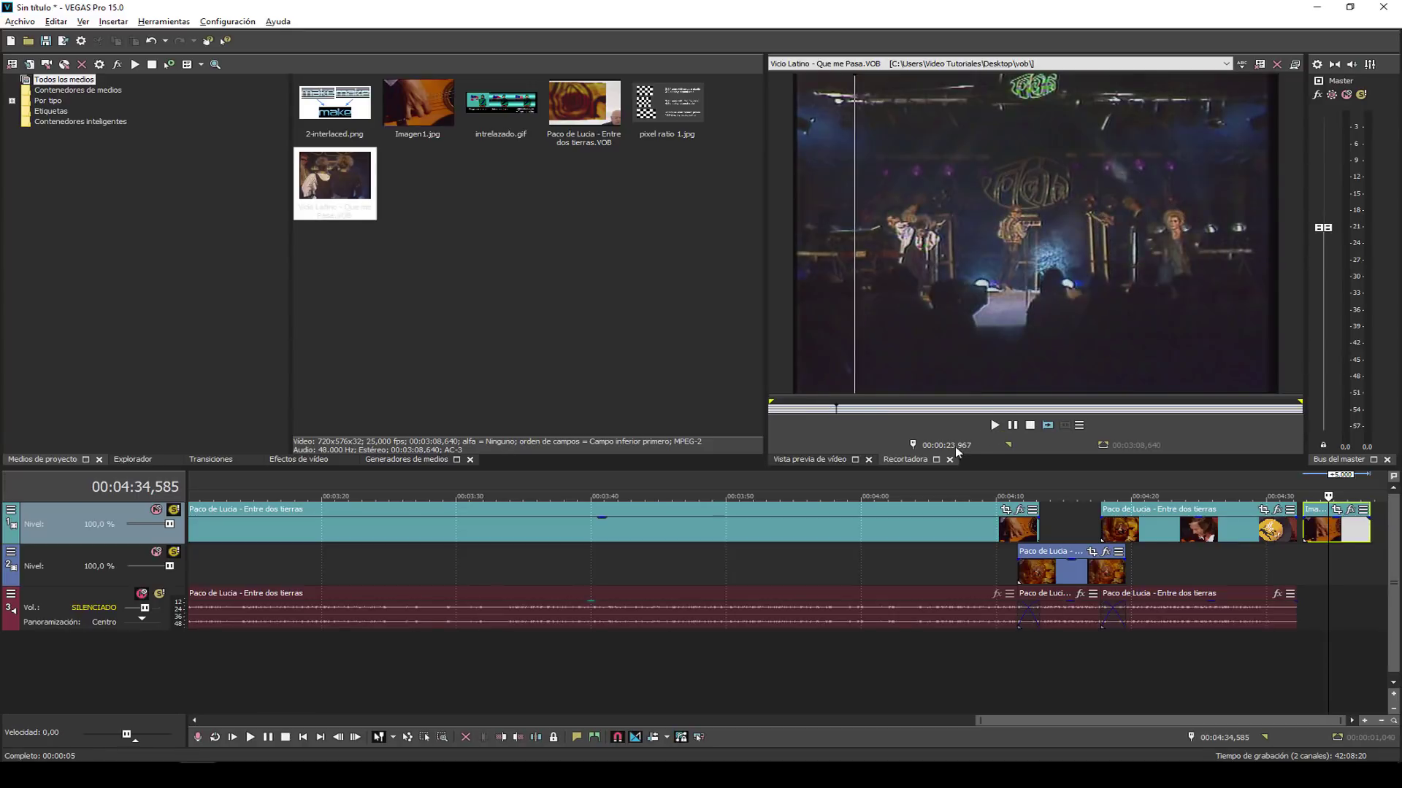
key(space)
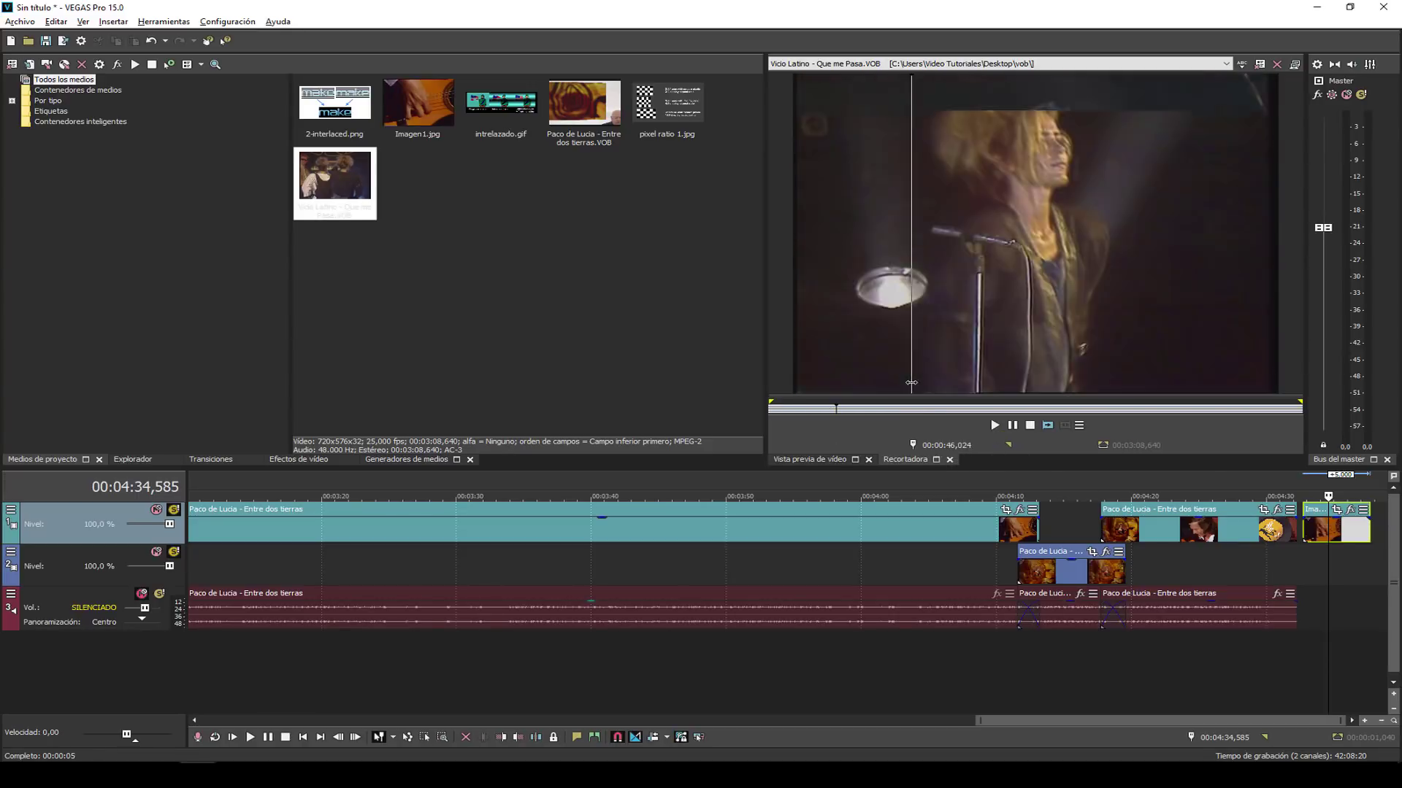
Play the clip briefly in the trimmer and mark a selection from about 00:00:34 to the clip's end.
key(space)
key(space)
key(space)
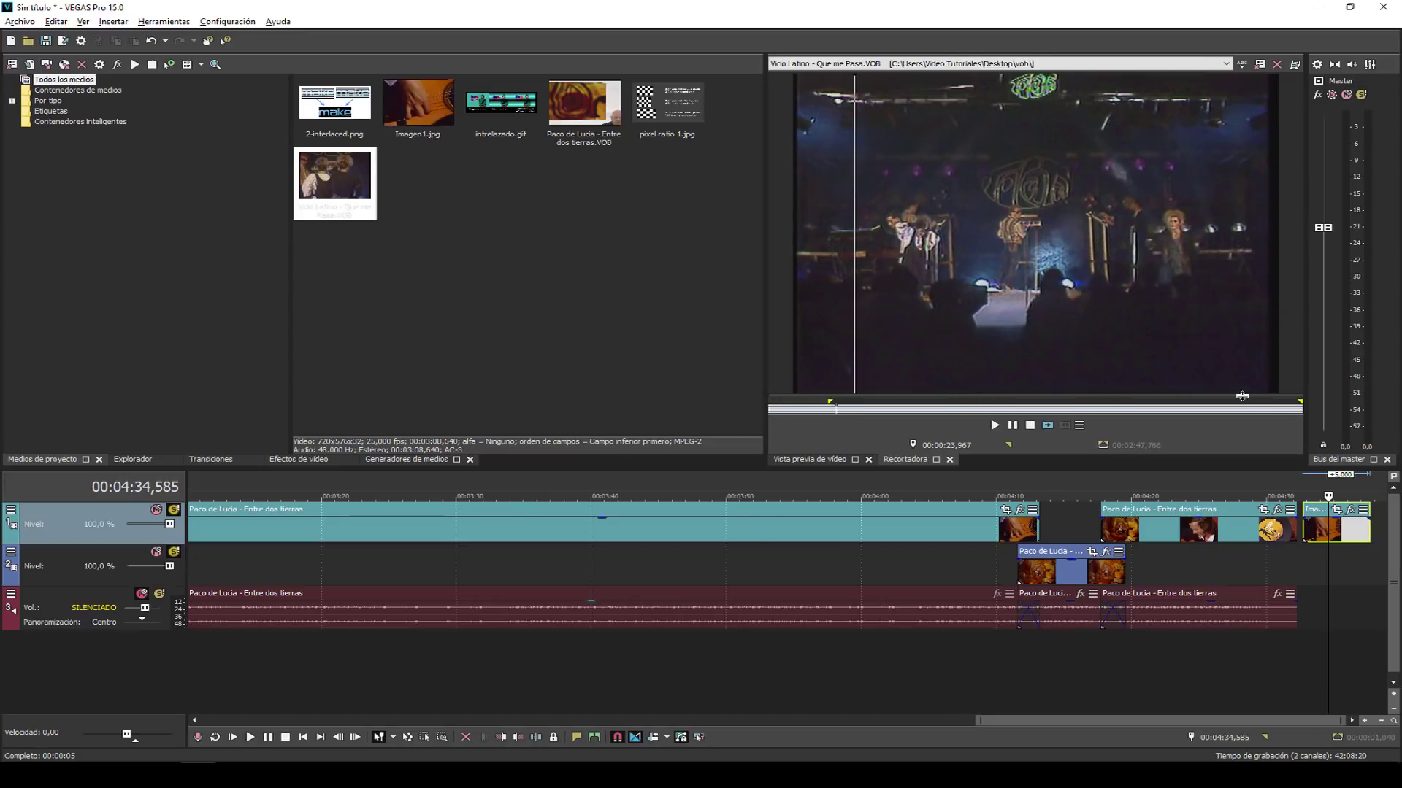
drag(1197, 402, 877, 401)
double_click(847, 410)
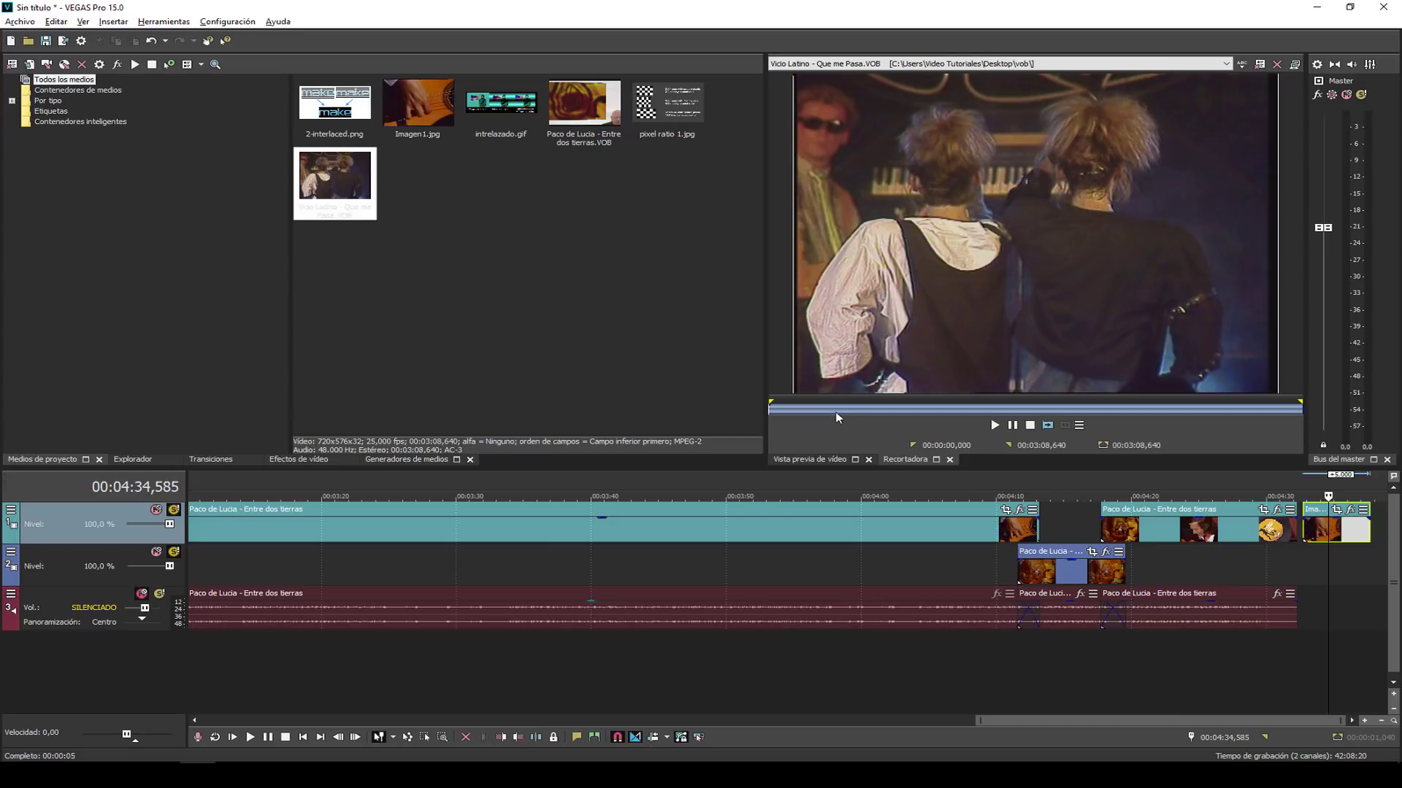
click(836, 410)
drag(772, 401, 817, 401)
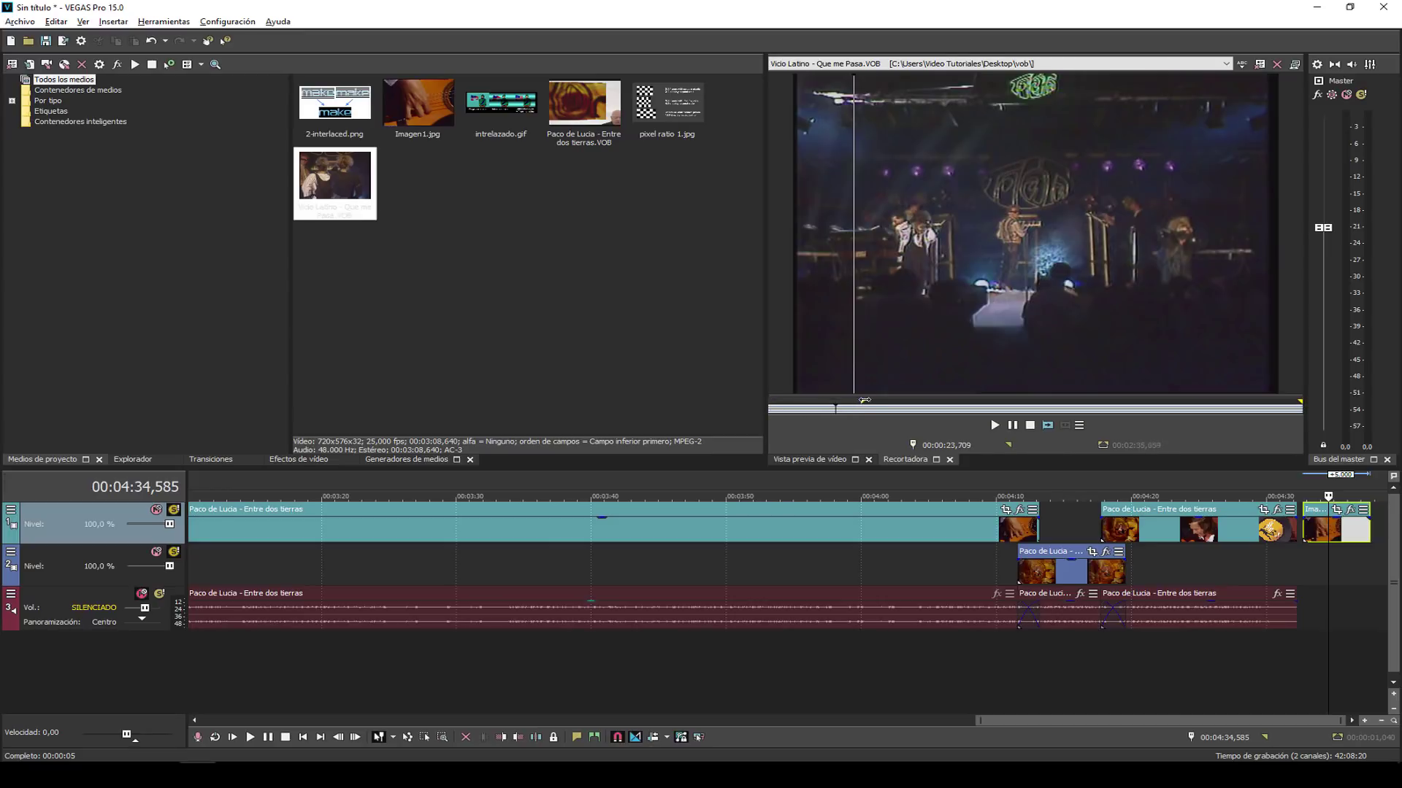
Try adding the trimmer selection to the timeline from the cursor and undo the insertion.
click(1047, 424)
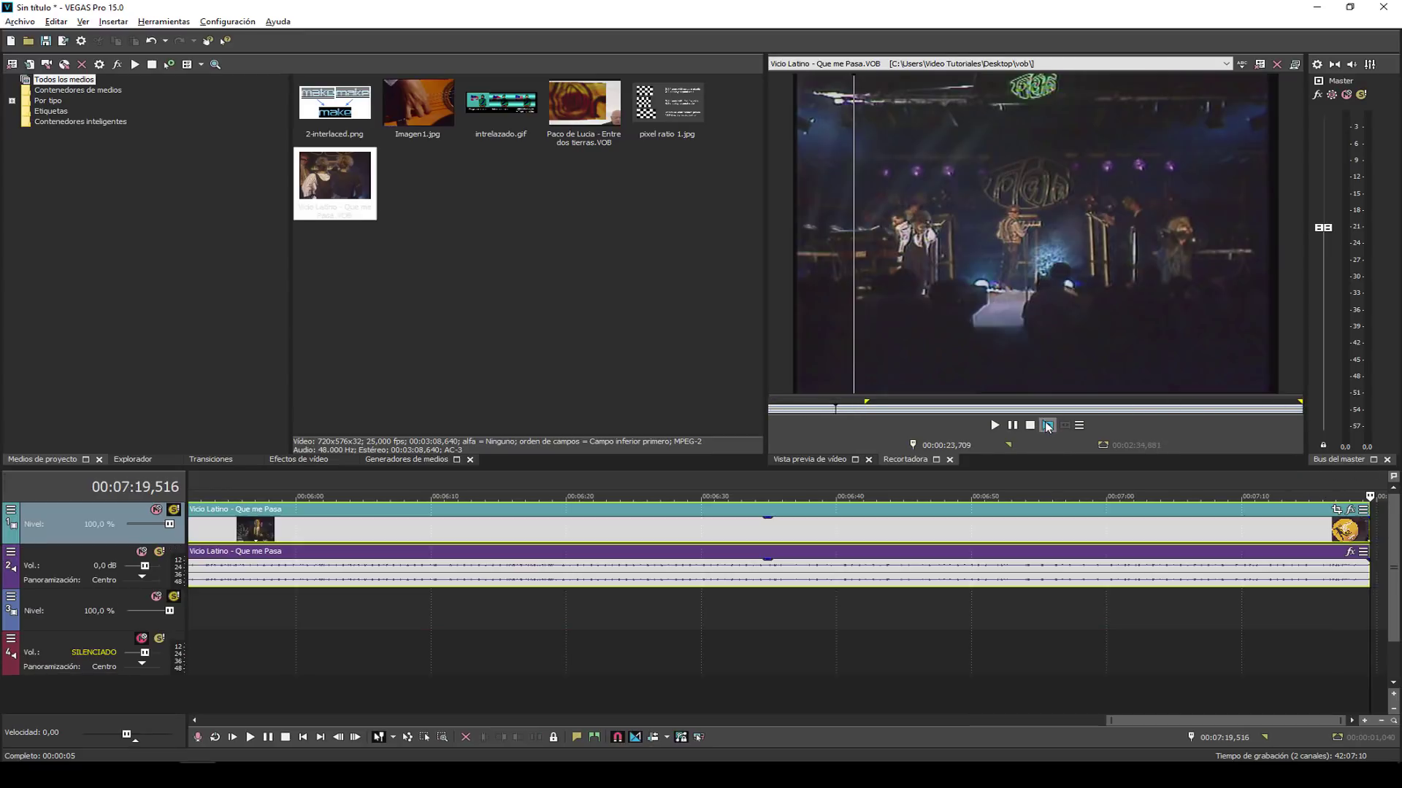
key(ctrl+z)
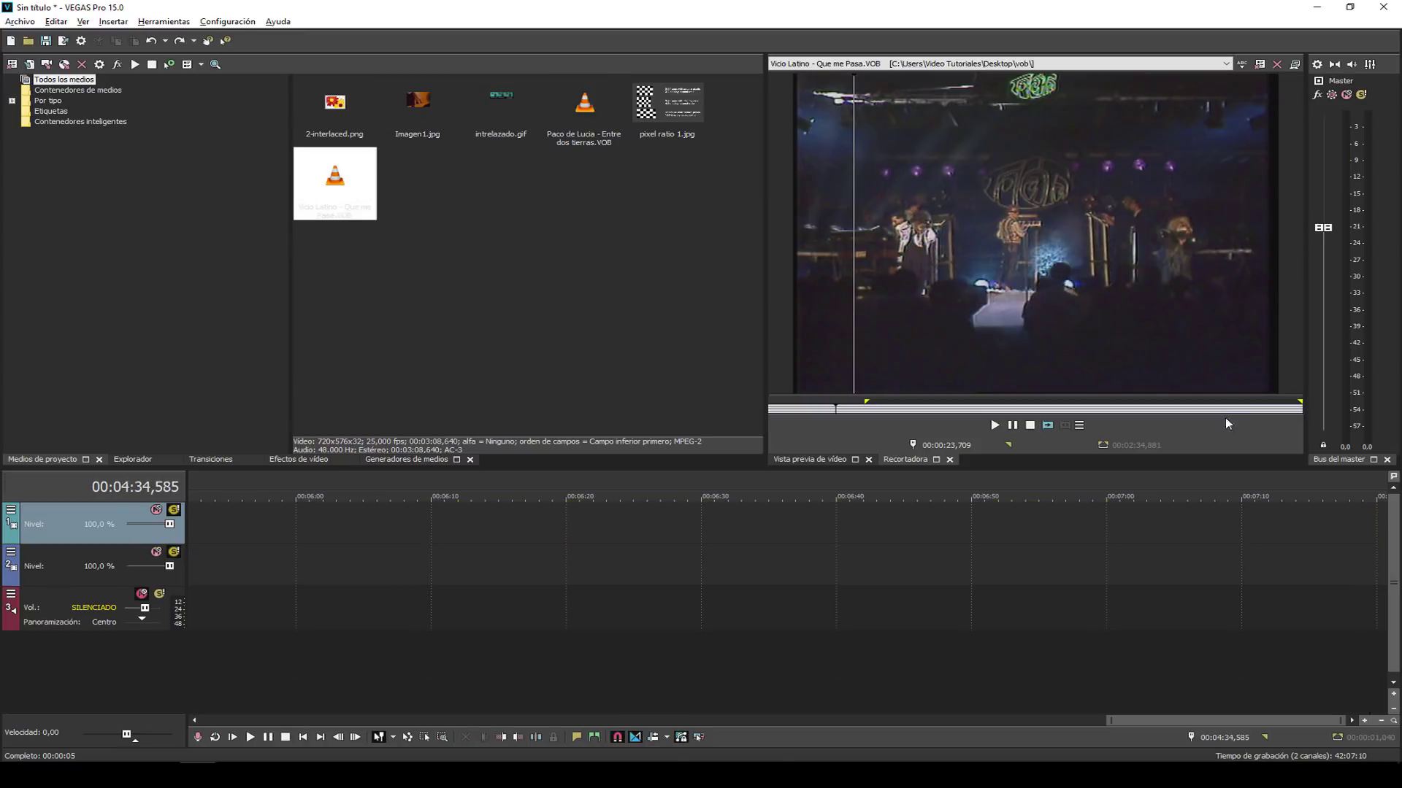
right_click(343, 181)
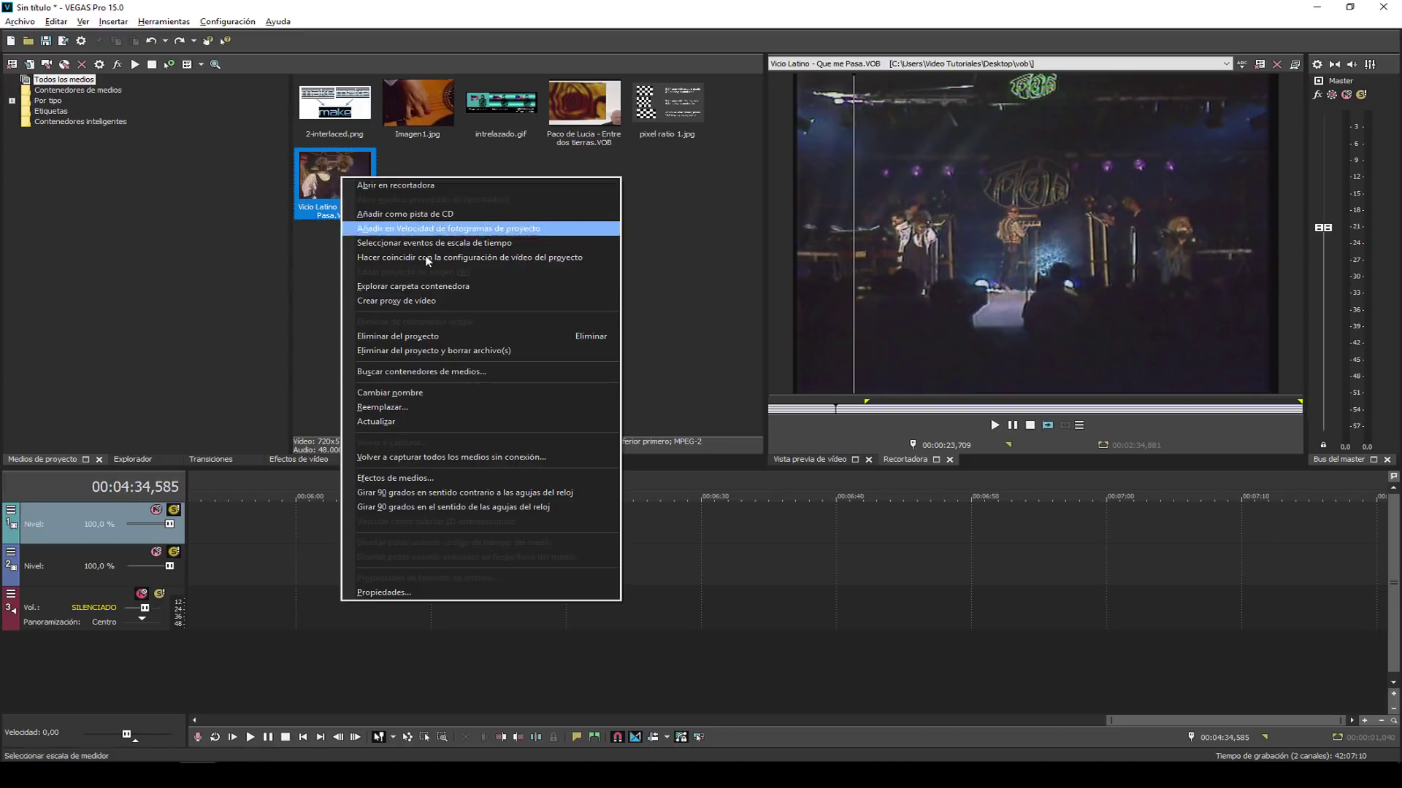
click(795, 128)
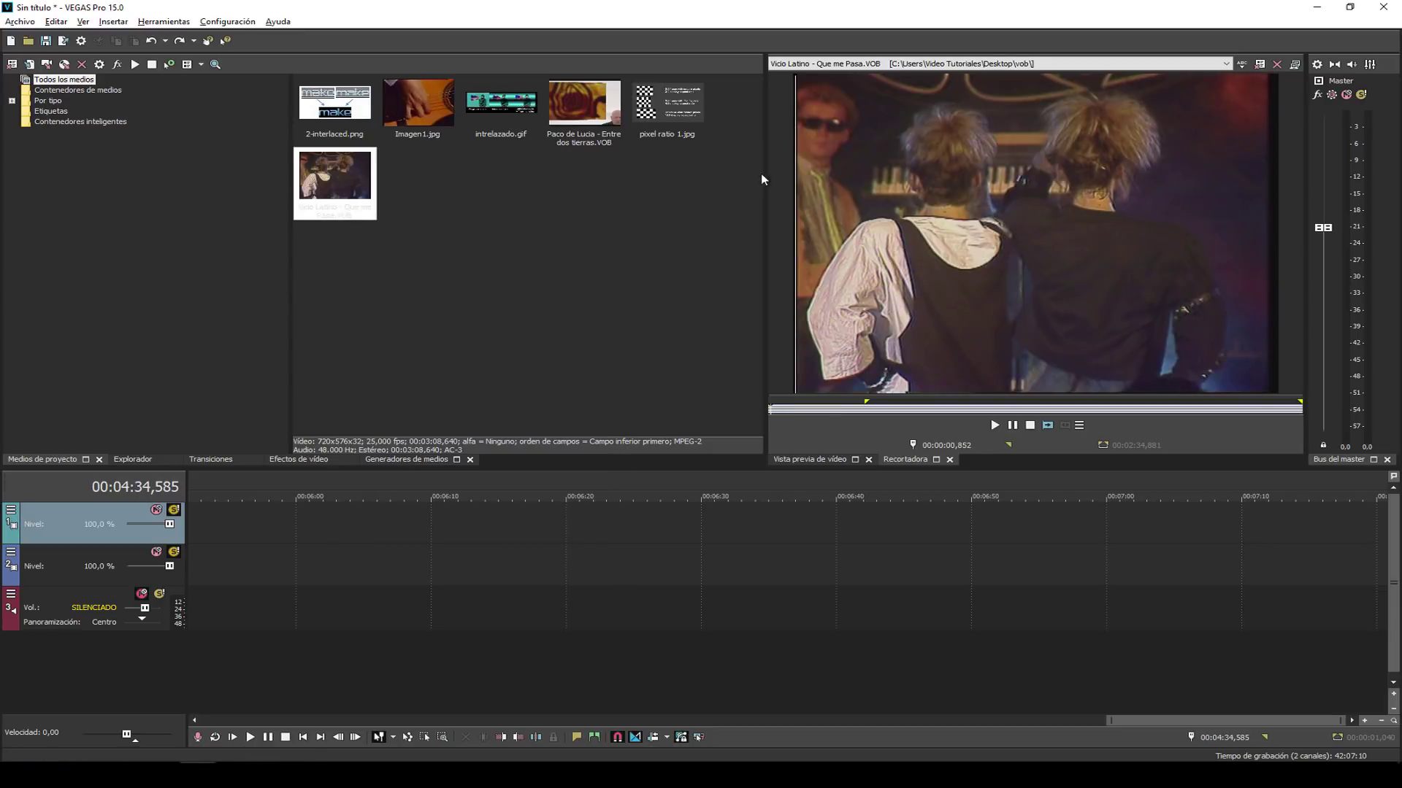
Widen the trimmer and preview area, show the video preview and return to the trimmer.
drag(762, 192, 676, 192)
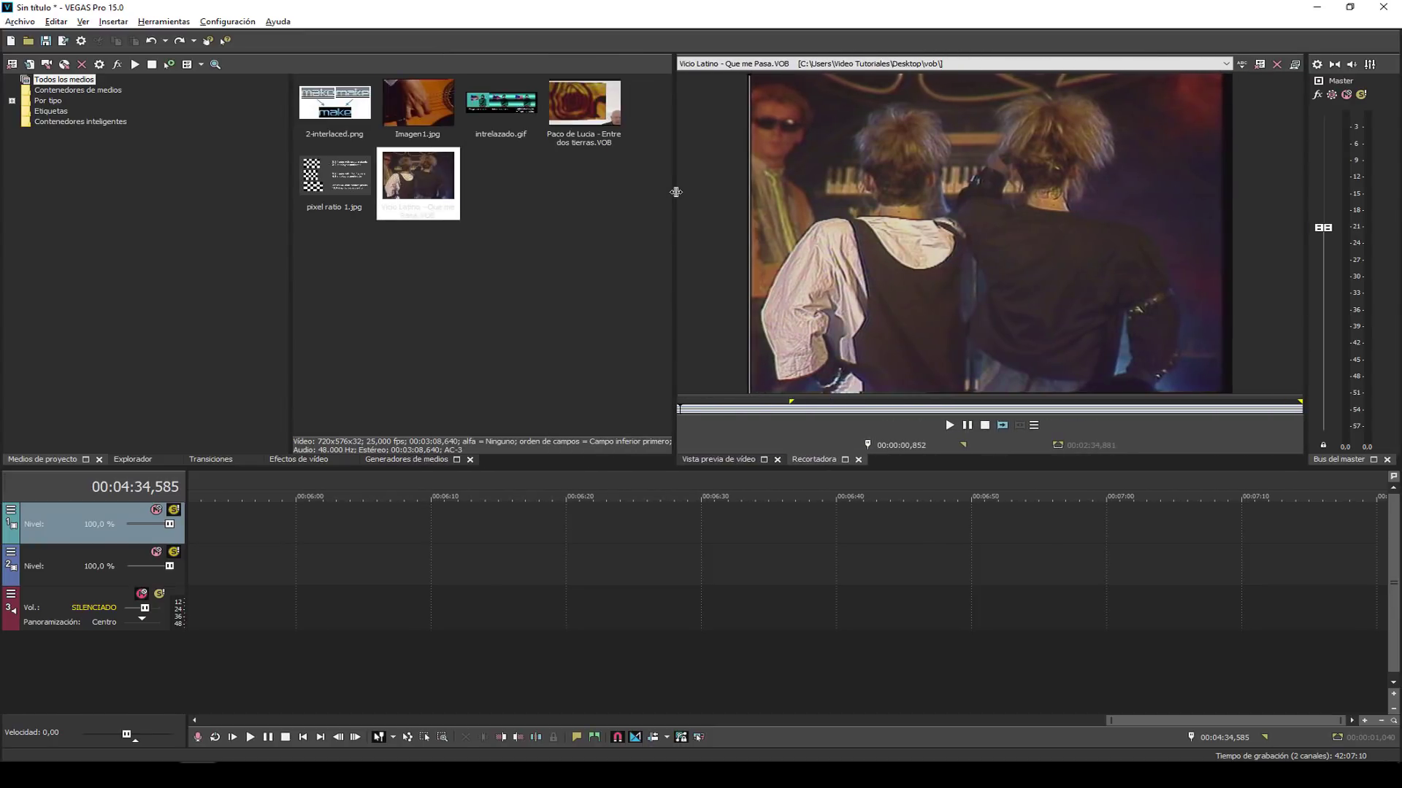
click(733, 460)
click(815, 461)
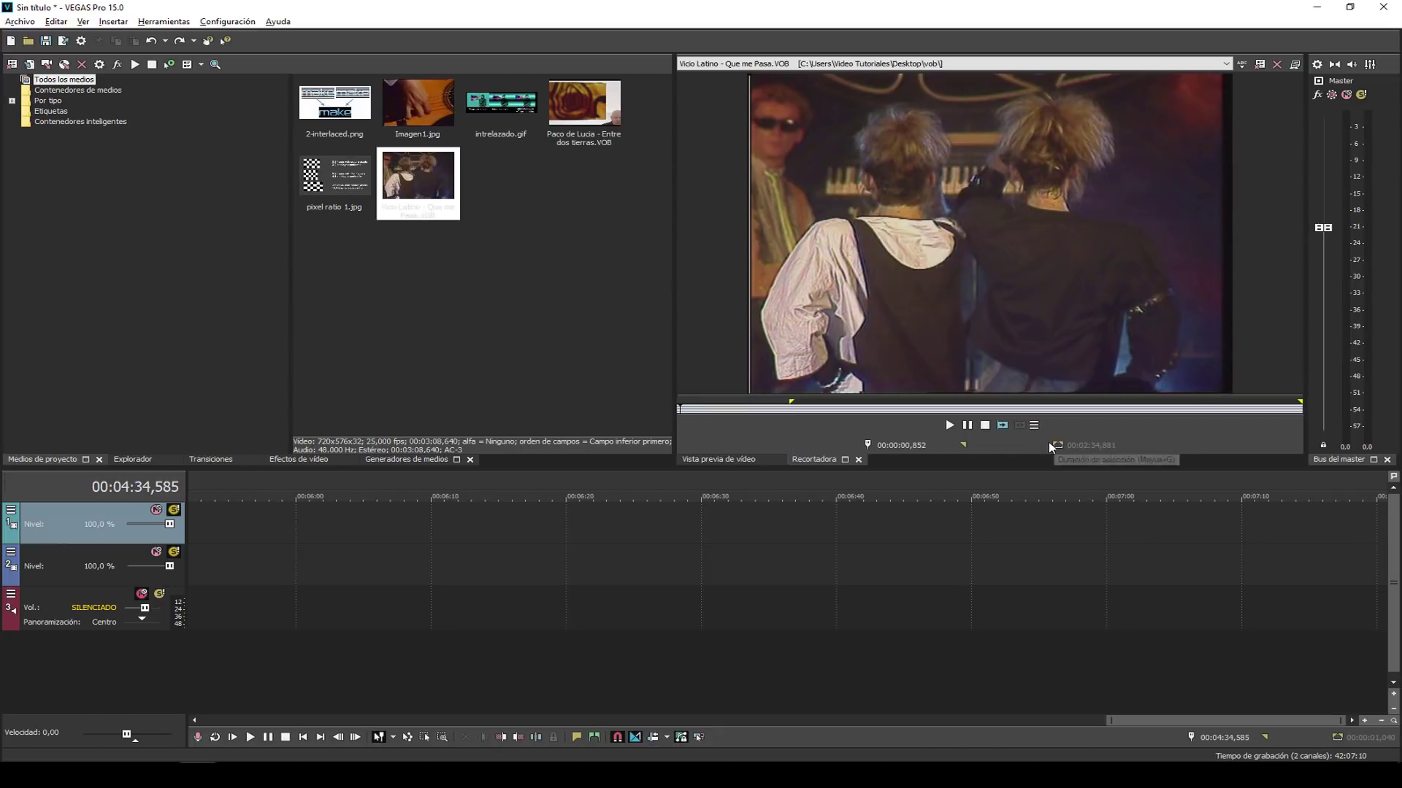
Create a region from the marked selection in the trimmer without naming it, and place the trimmer cursor at 00:01:21,003.
drag(847, 411, 821, 408)
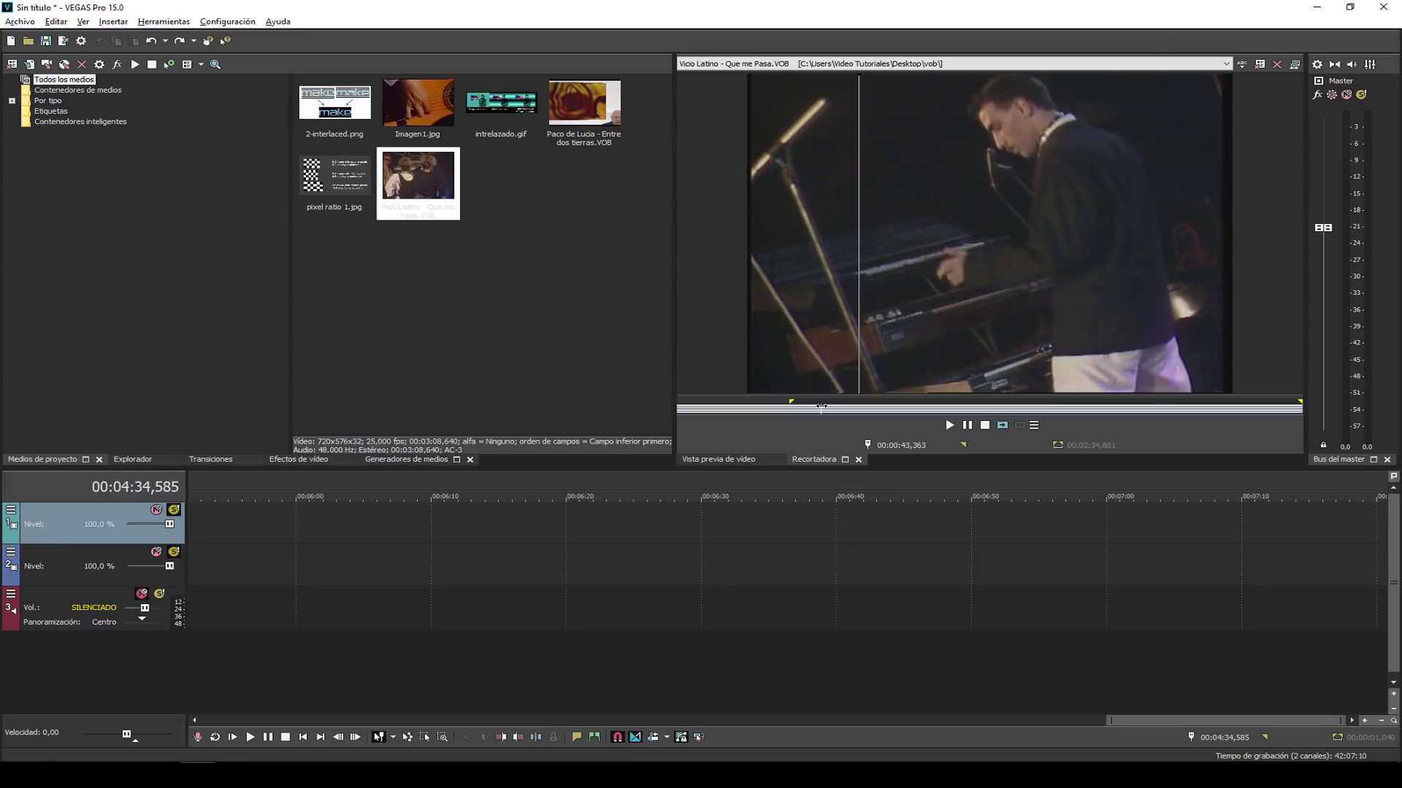
right_click(821, 407)
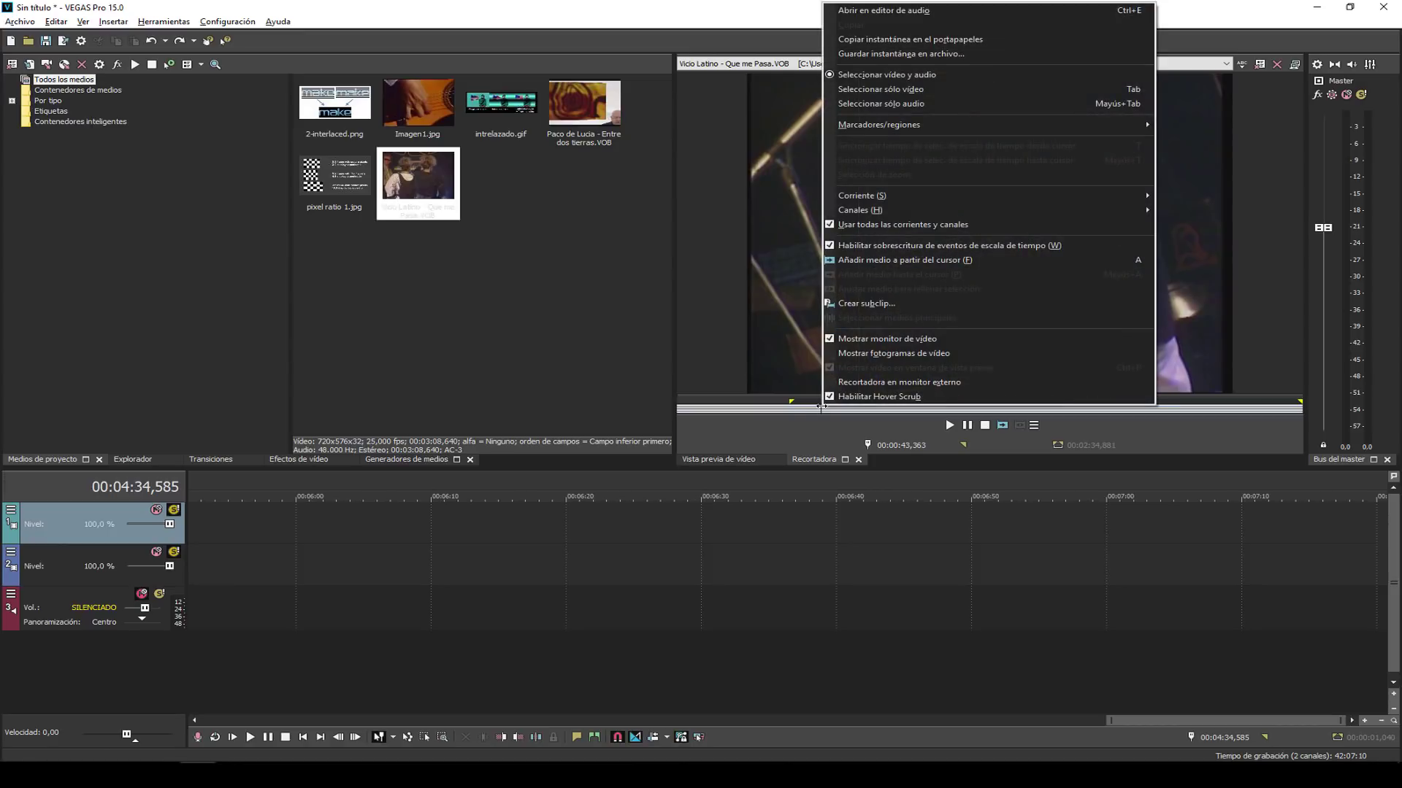
click(806, 415)
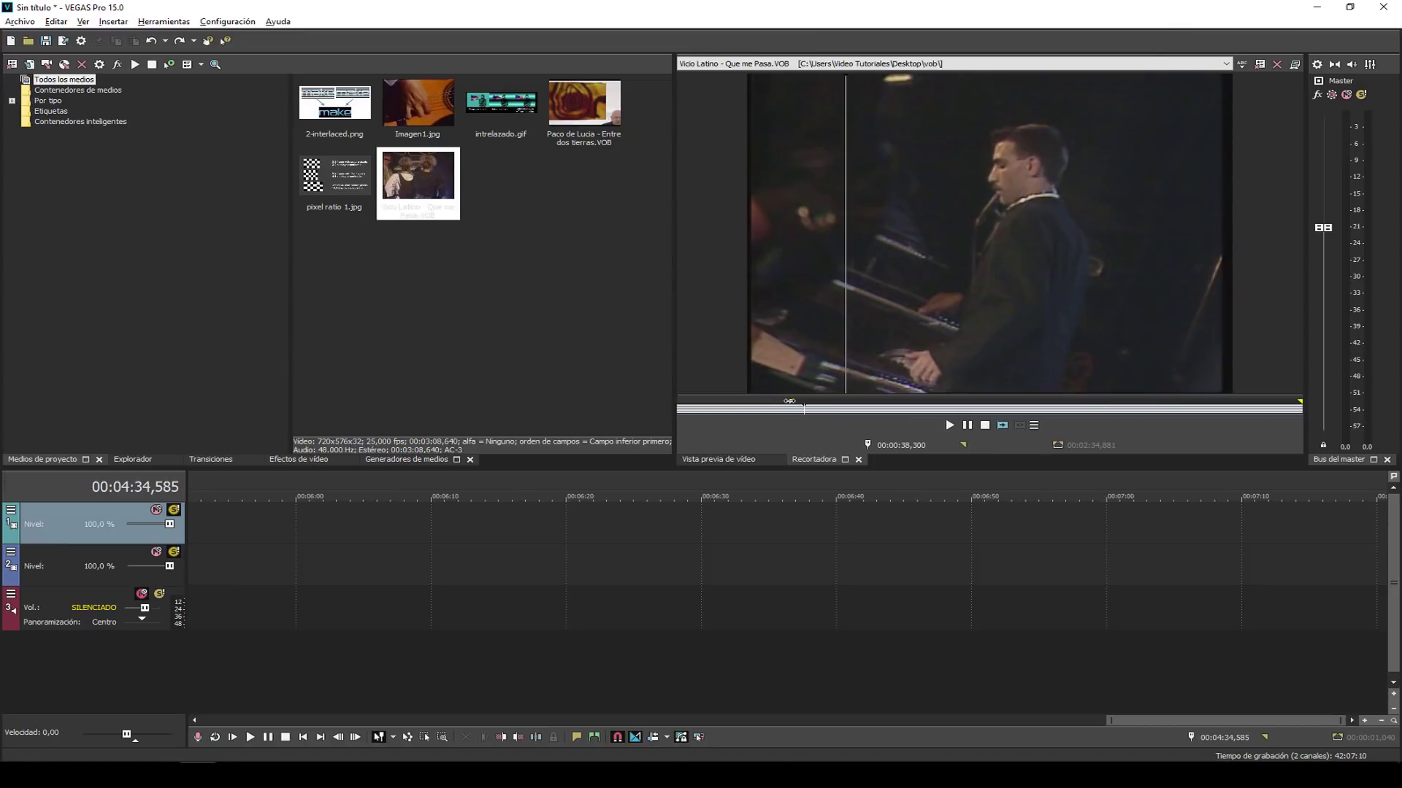
right_click(789, 402)
click(804, 410)
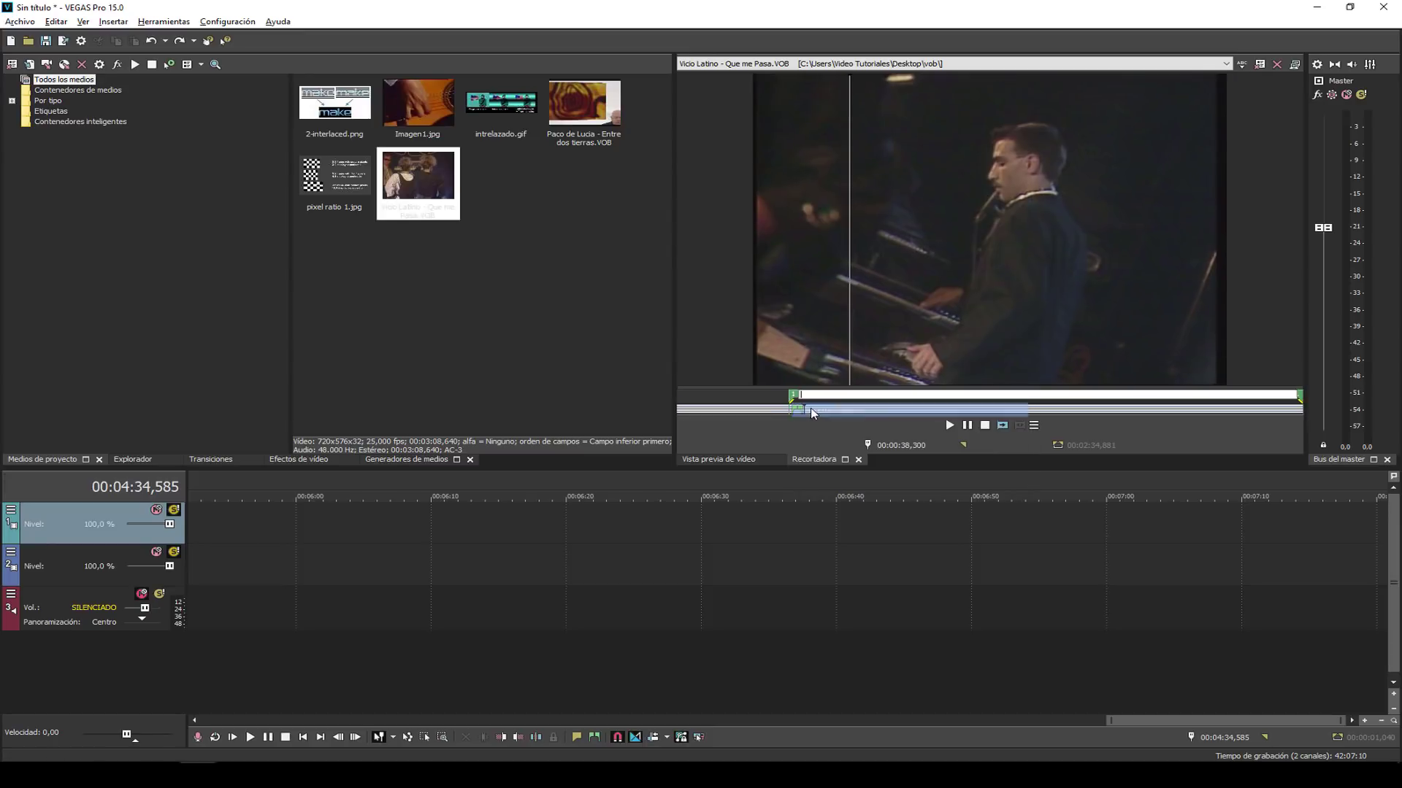
click(948, 411)
right_click(946, 410)
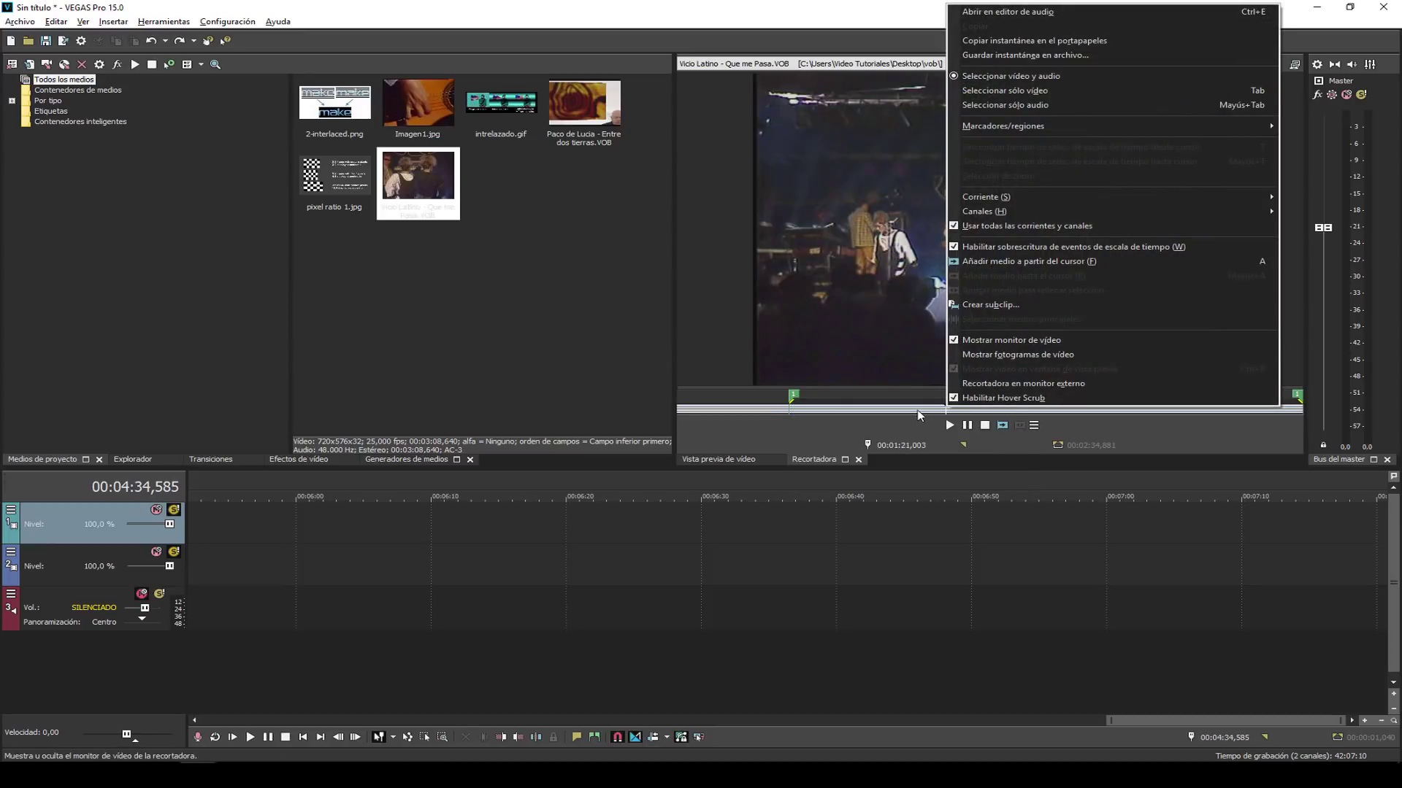
key(Escape)
Shorten the trimmer region so it ends at about 00:01:15 and select its whole range.
drag(1300, 404, 1024, 406)
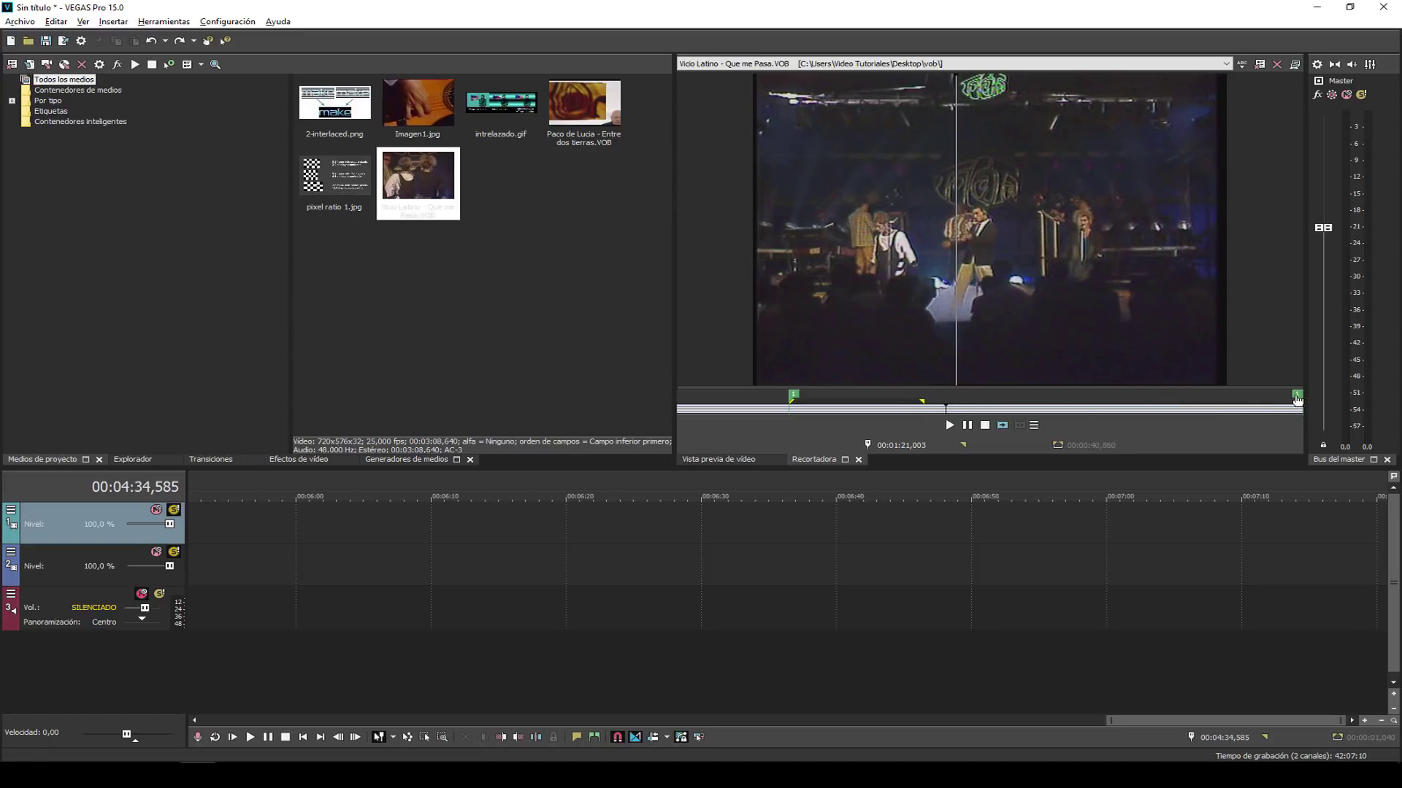
drag(1296, 398, 920, 398)
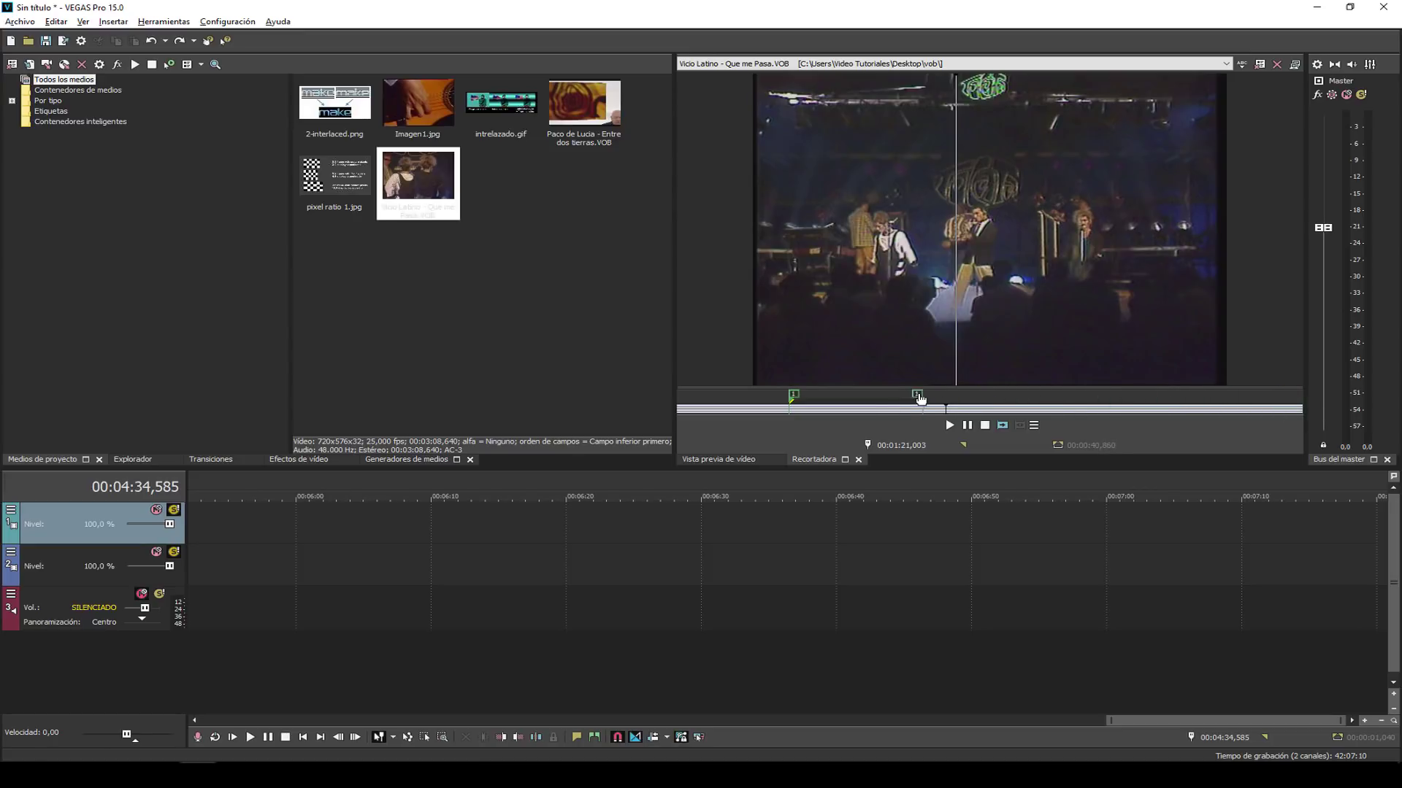
double_click(873, 415)
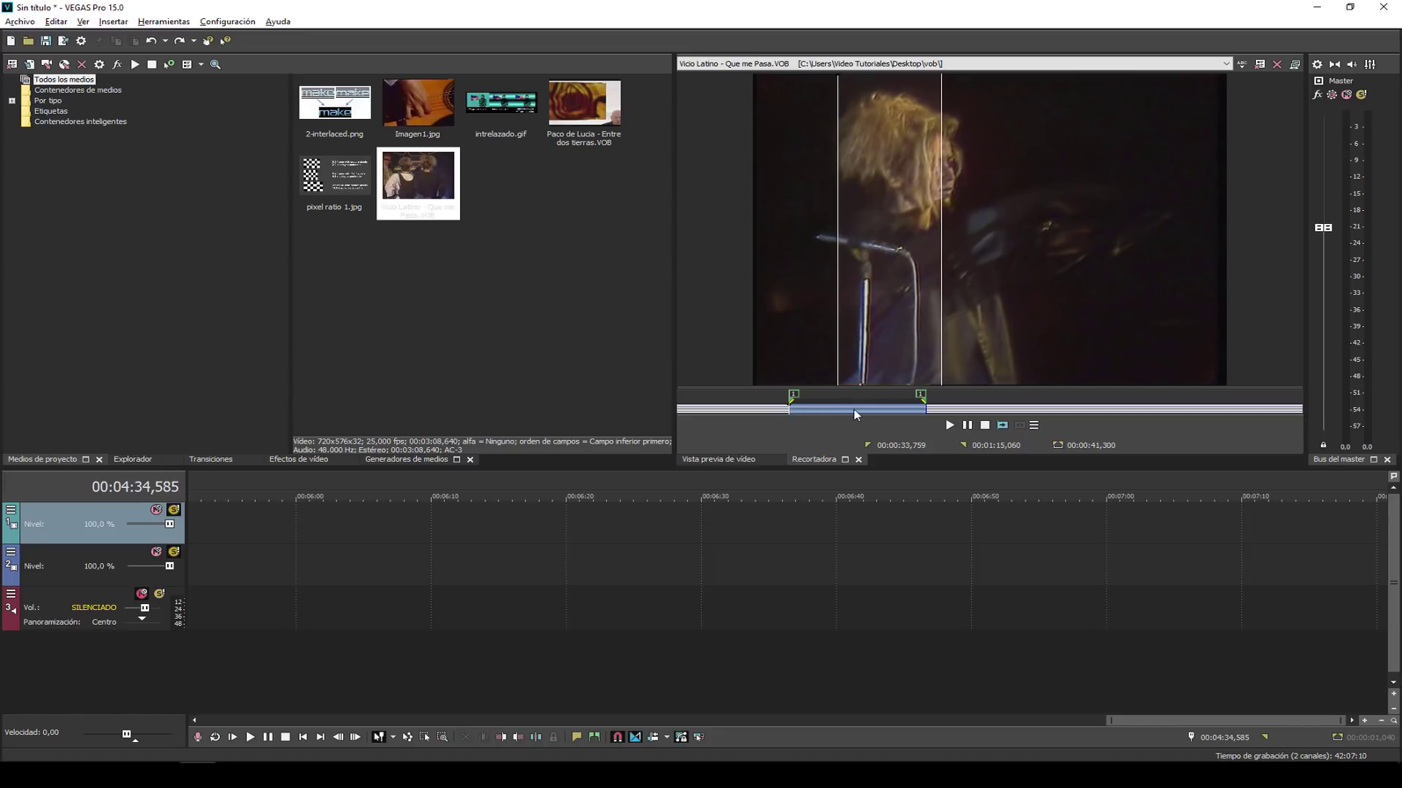
Add the selected region to the timeline as a video and audio event and move it just after the existing events.
drag(817, 409, 660, 529)
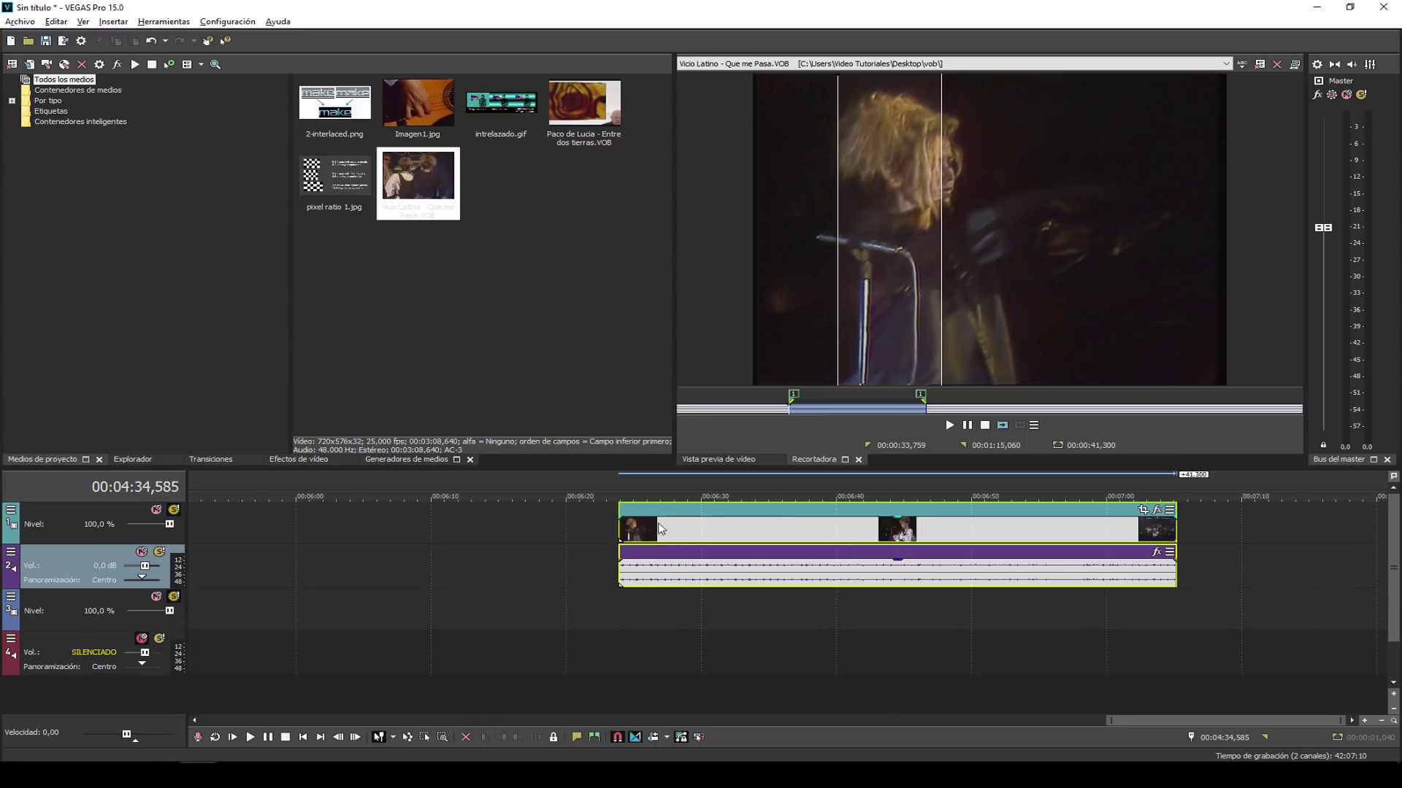
click(744, 531)
scroll(785, 526, down, 5)
drag(1229, 528, 935, 531)
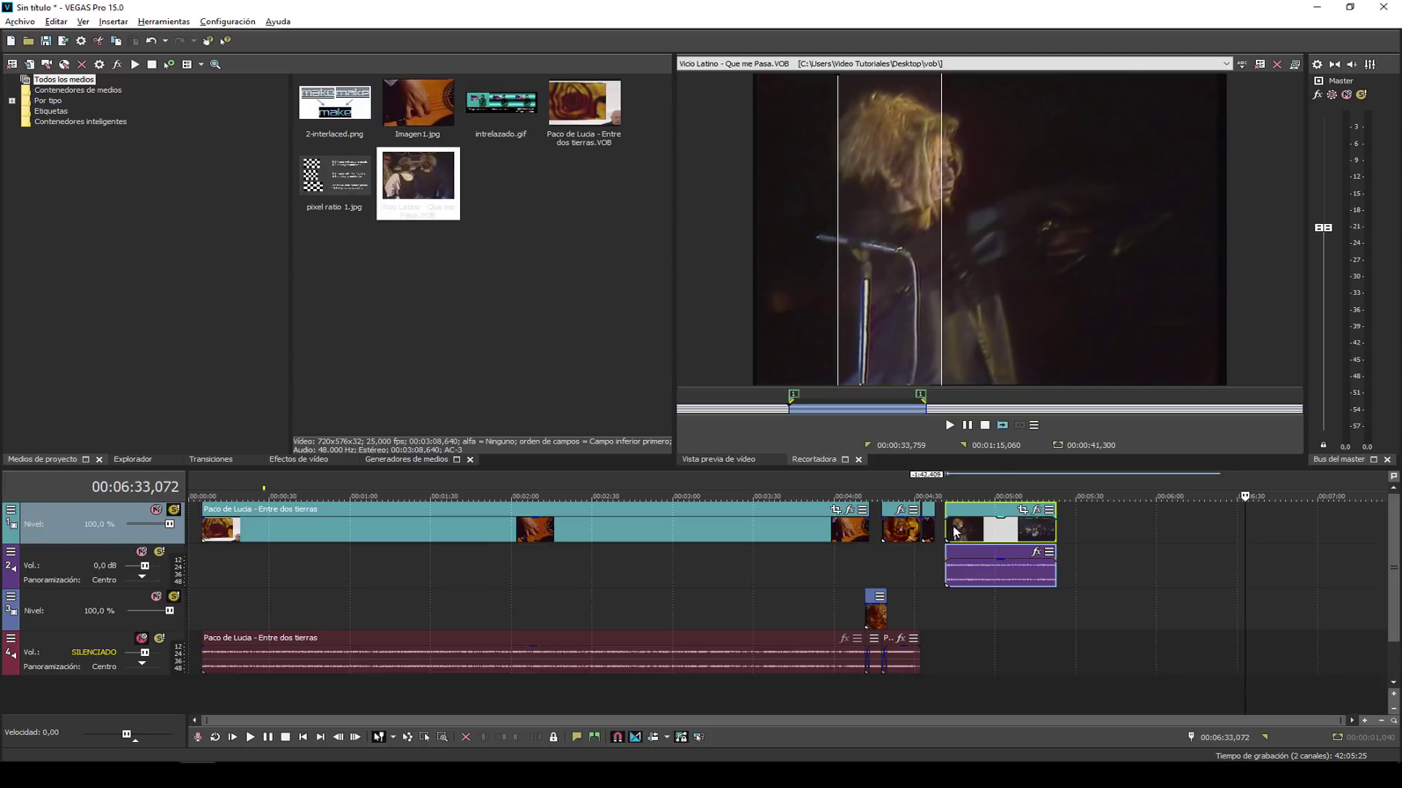
Select the trimmer section from 00:02:32,981 to 00:02:39,805 and add it to the timeline after the last event.
click(1206, 409)
drag(922, 398, 1086, 400)
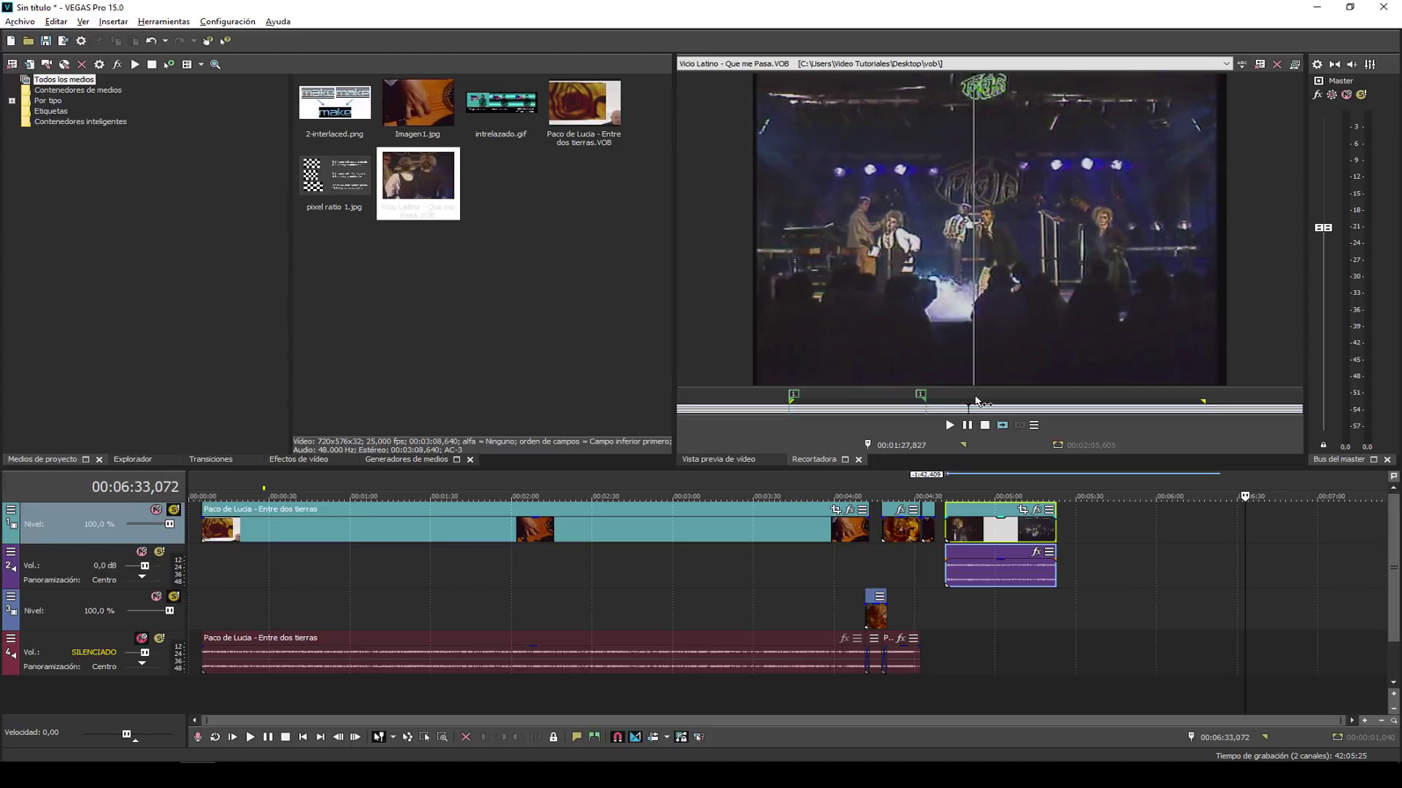
drag(976, 400, 1089, 524)
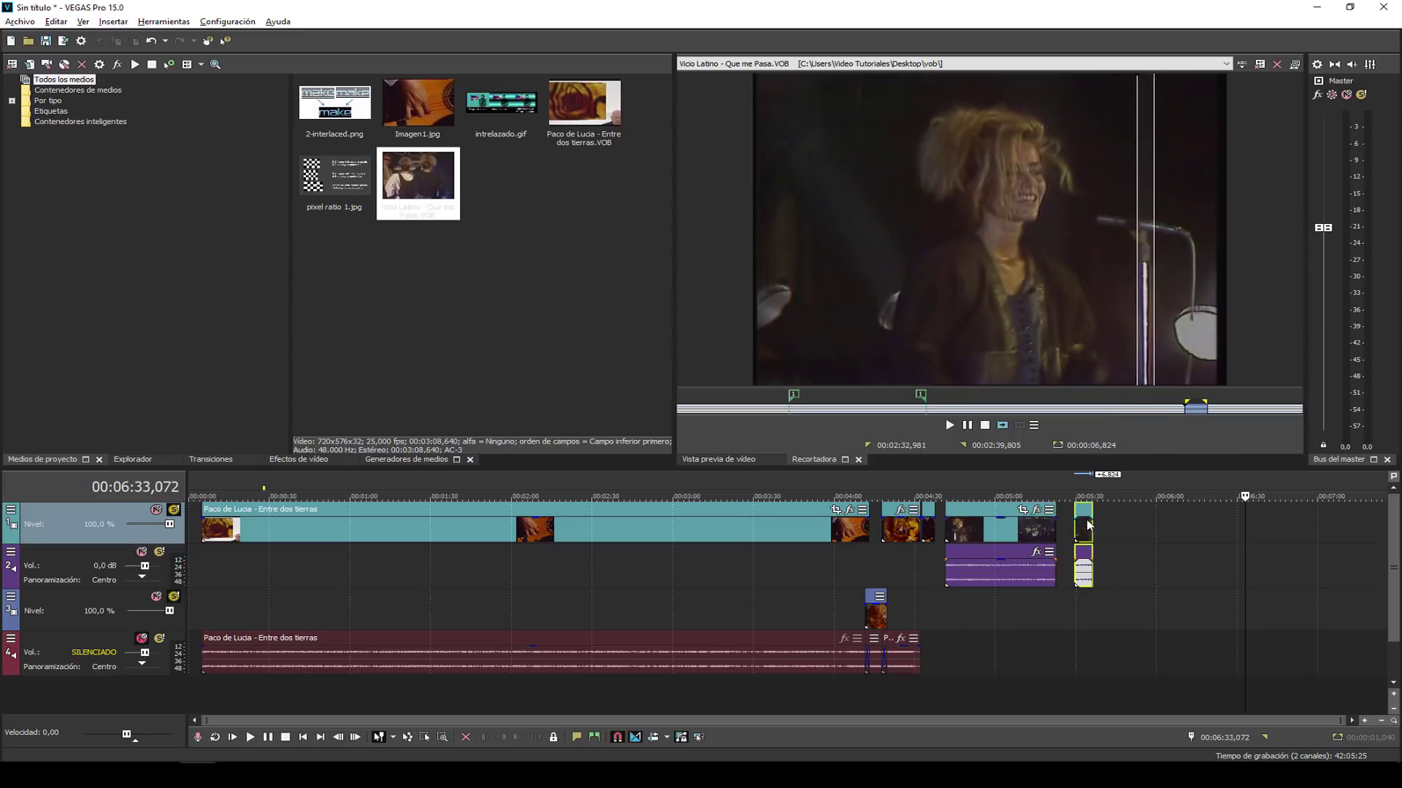
Play the newly added short event from its start and watch it in the video preview.
key(space)
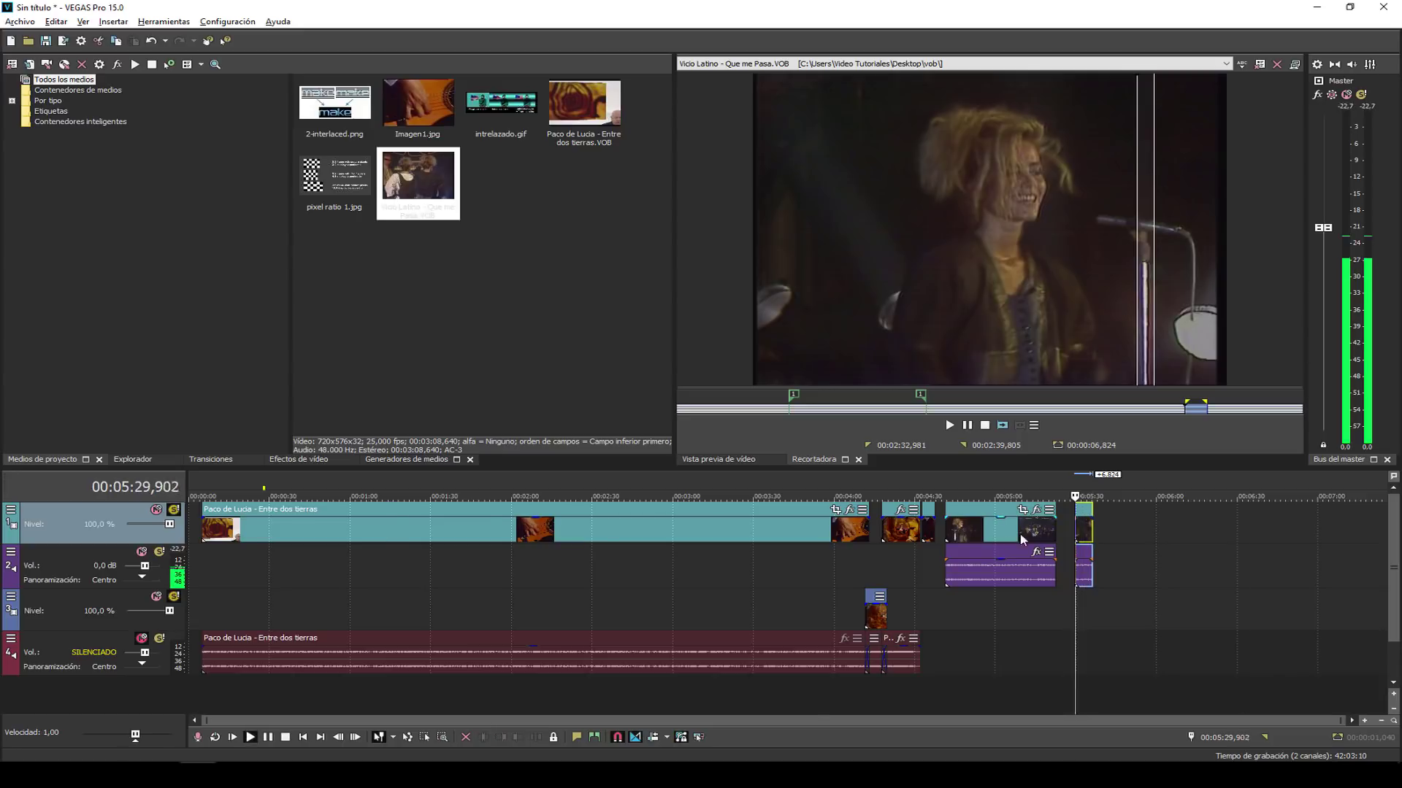
scroll(1019, 533, up, 2)
key(space)
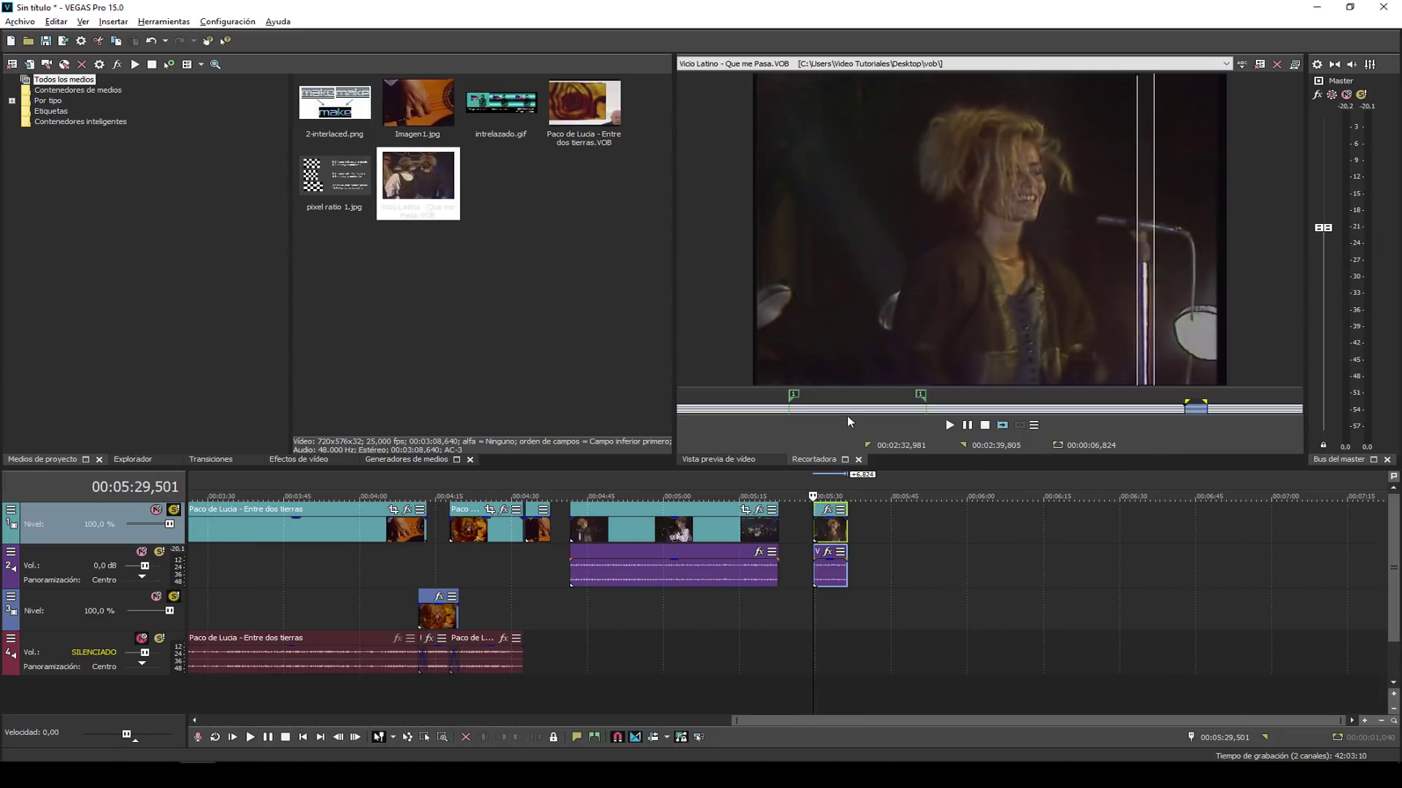
click(743, 461)
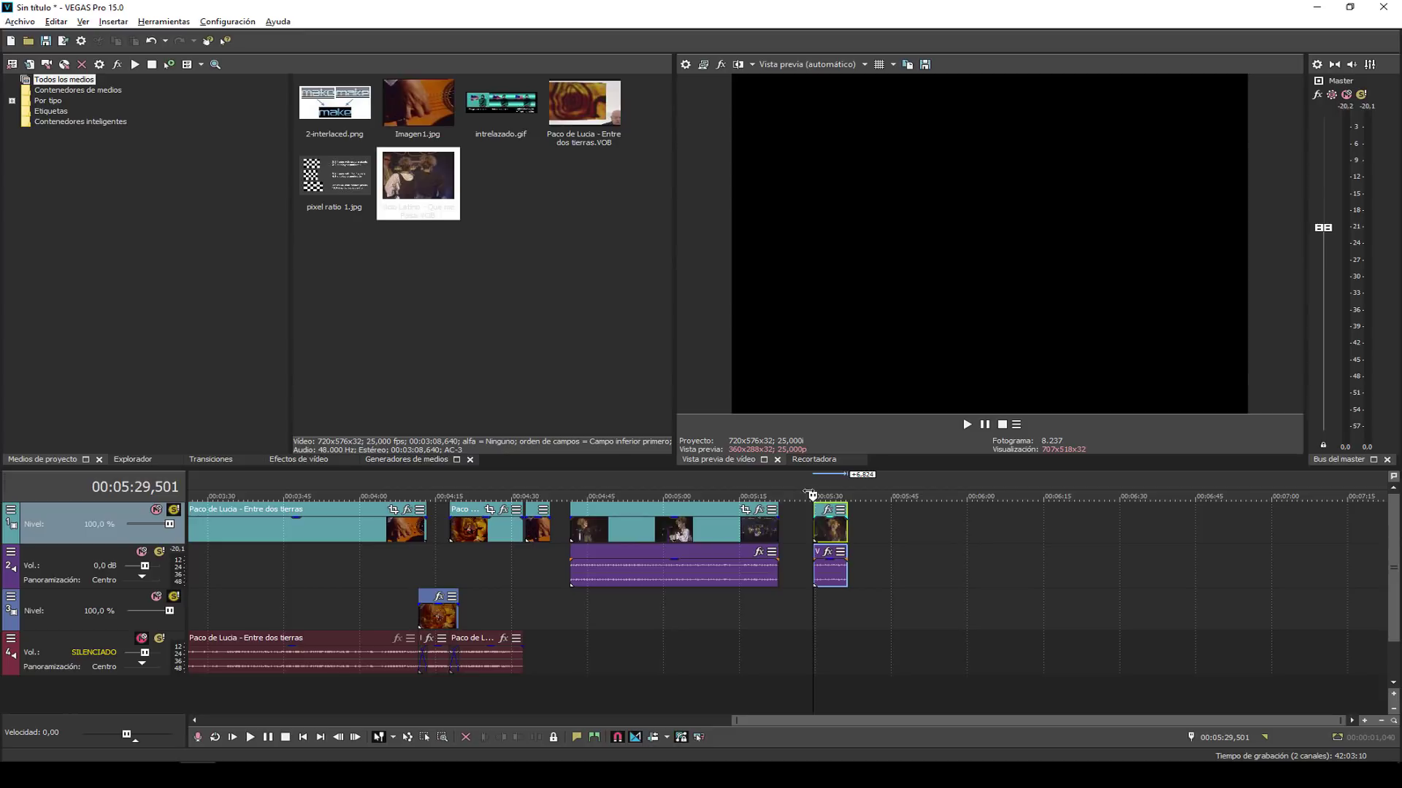
key(space)
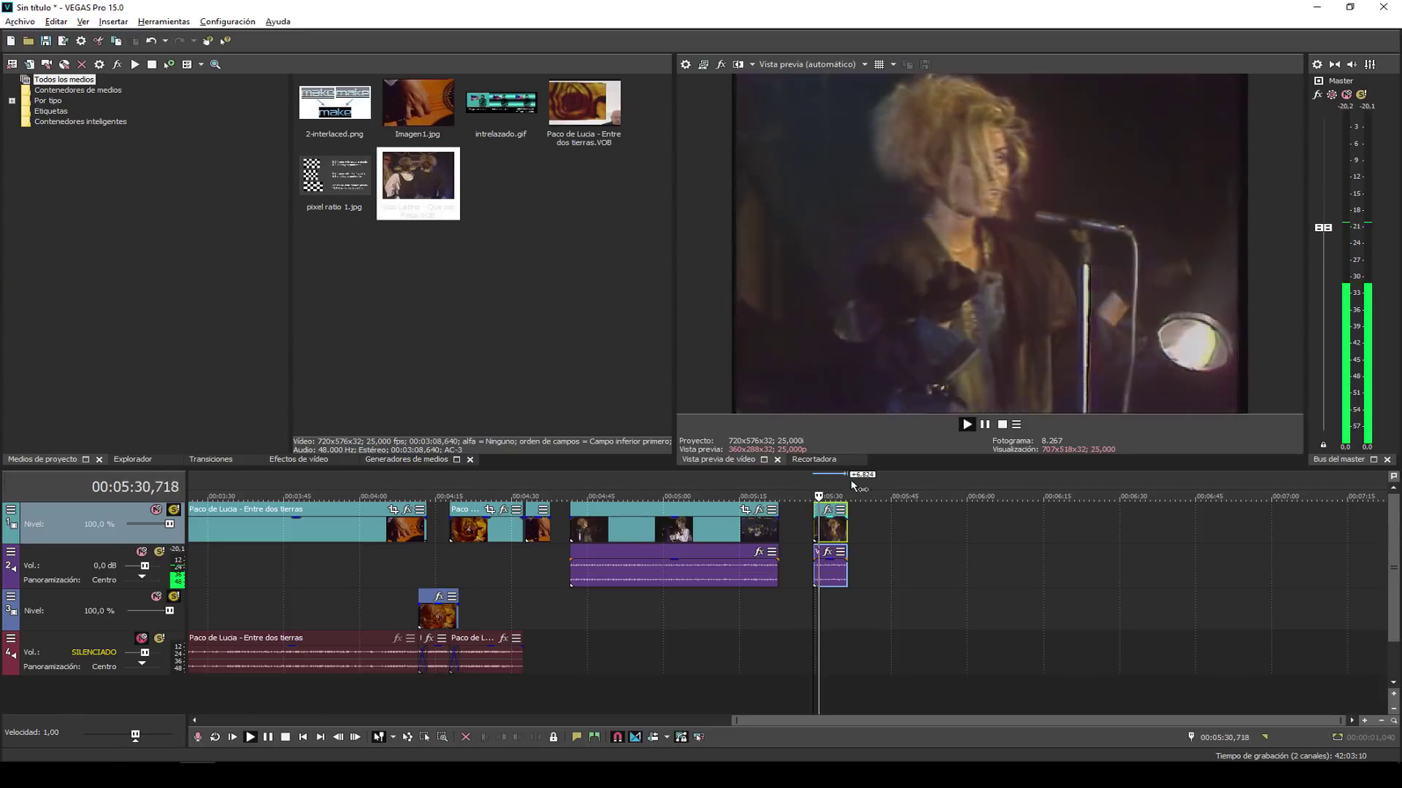
key(space)
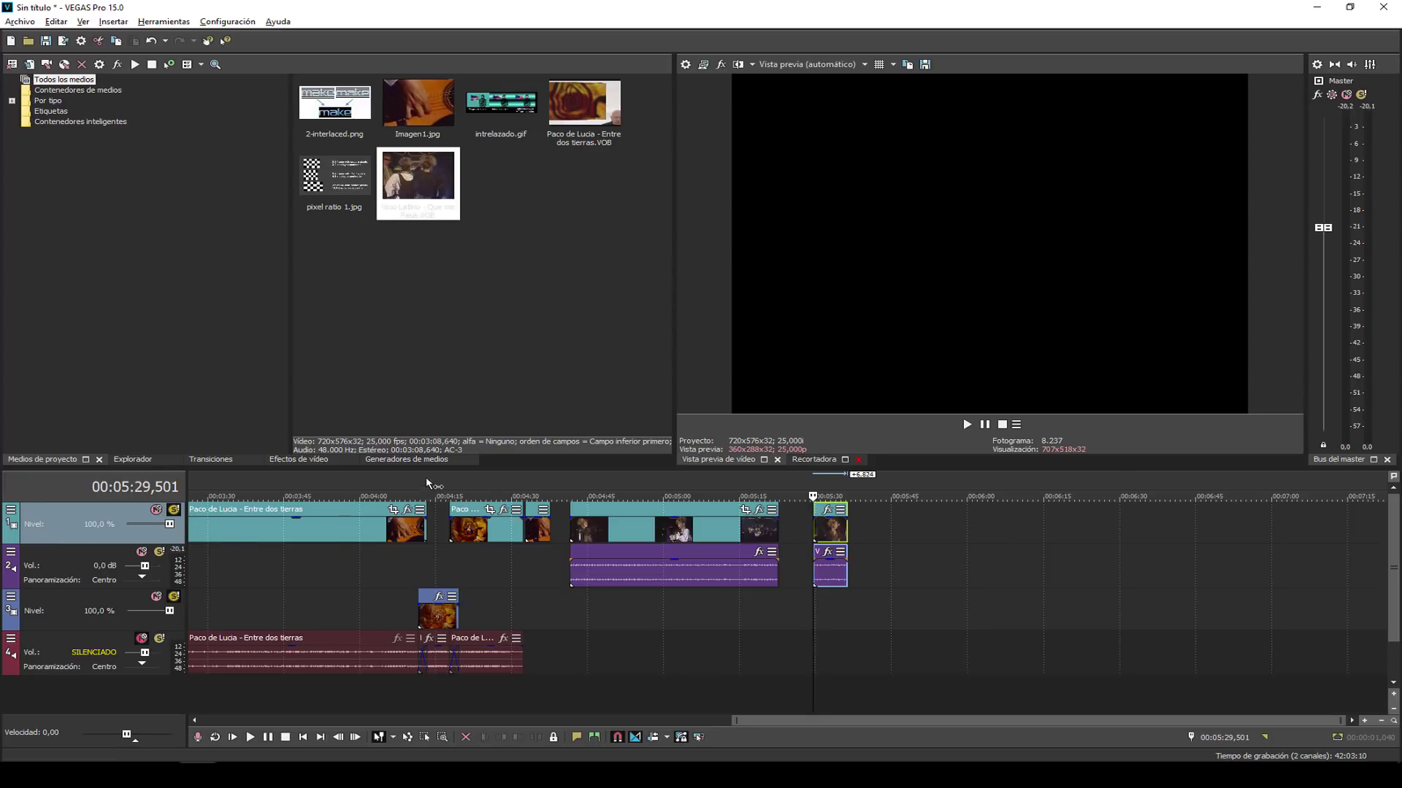
key(Down)
key(Down)
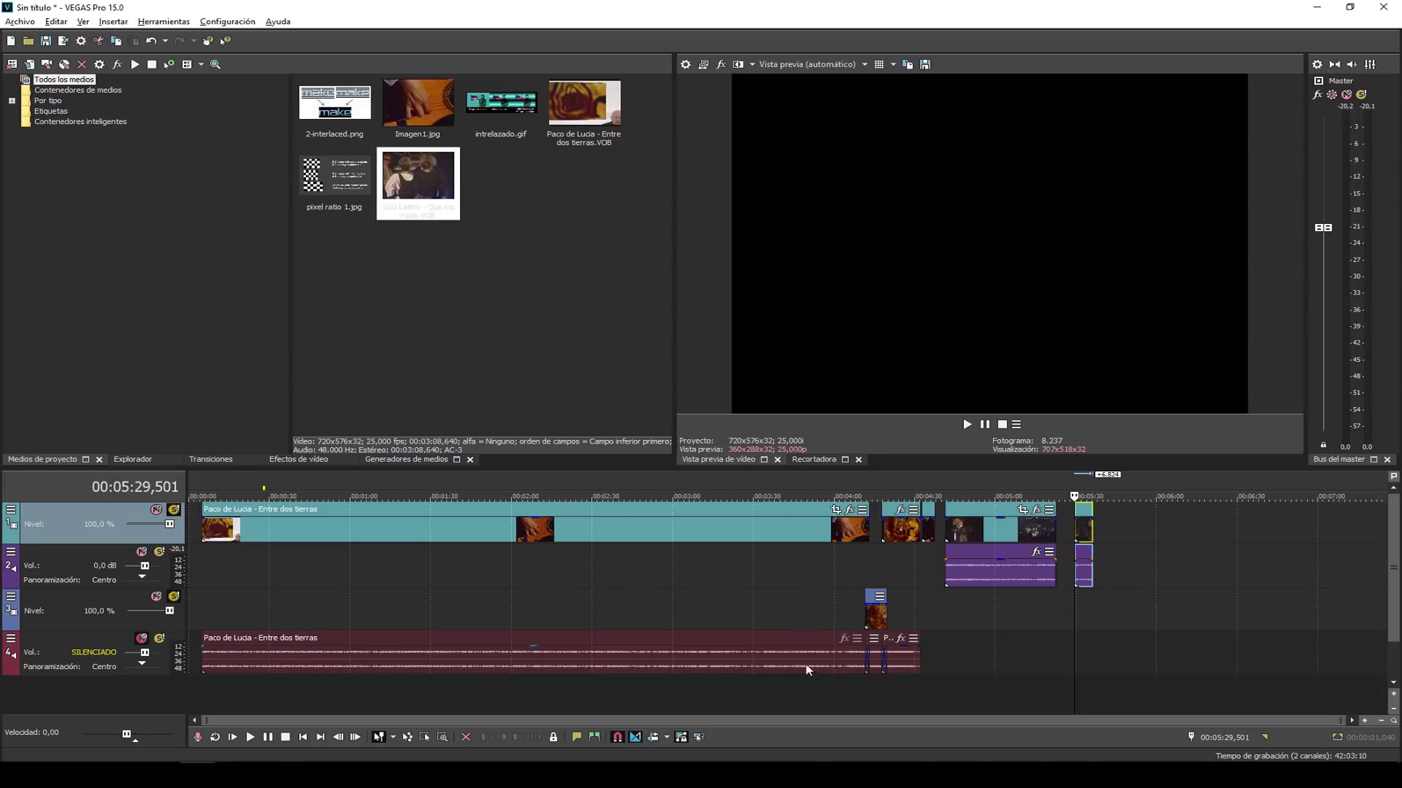
click(580, 526)
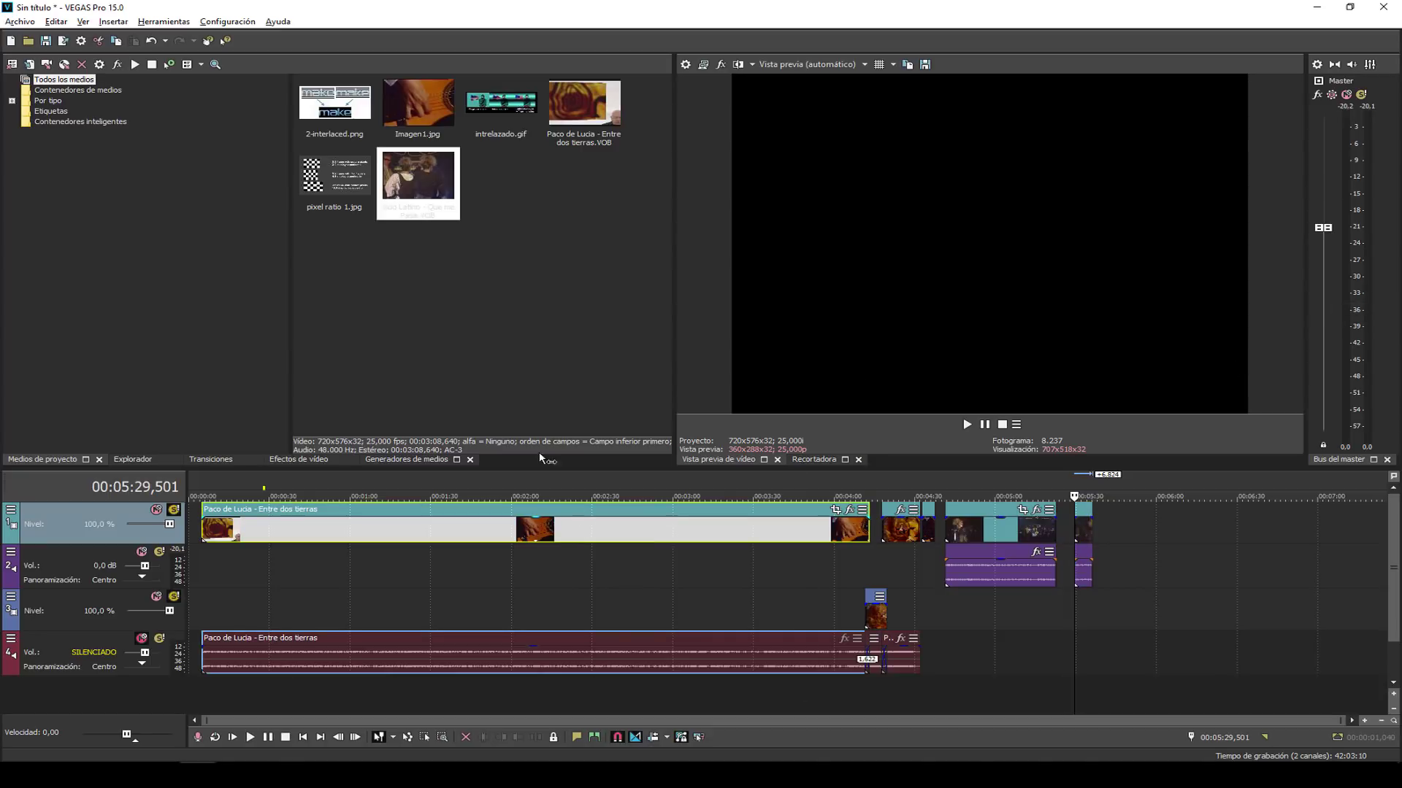
click(11, 40)
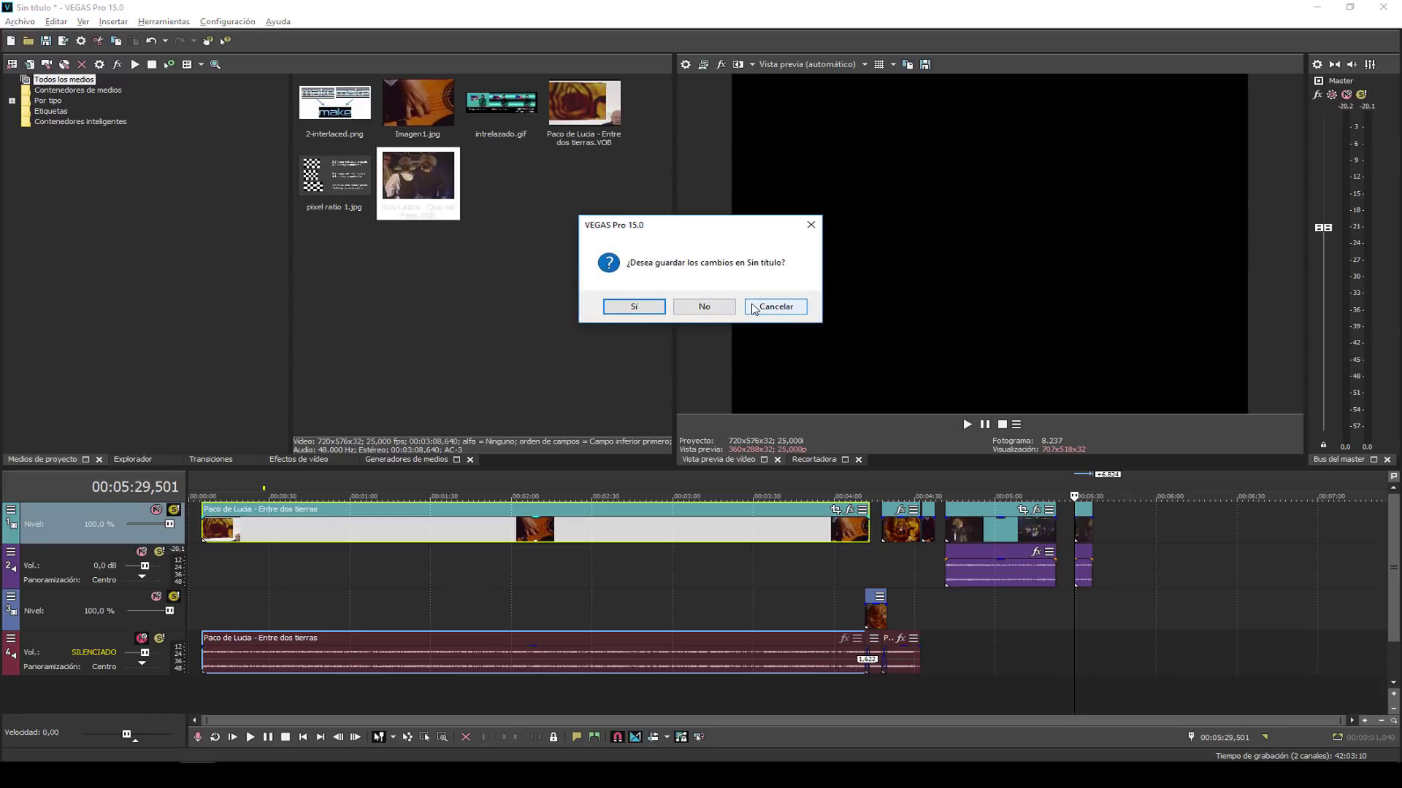
click(754, 308)
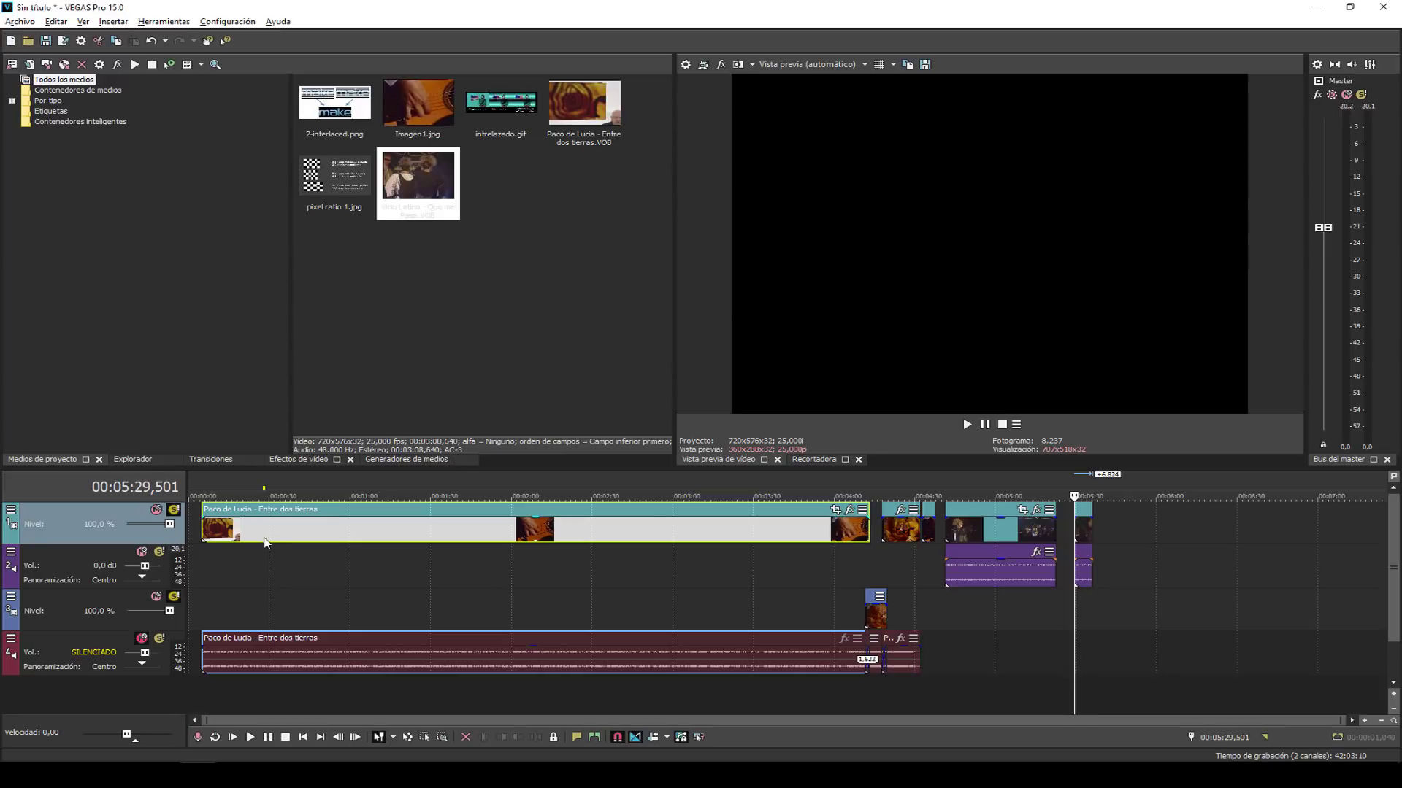
Delete all the events on every track so the timeline is empty.
click(264, 541)
click(911, 656)
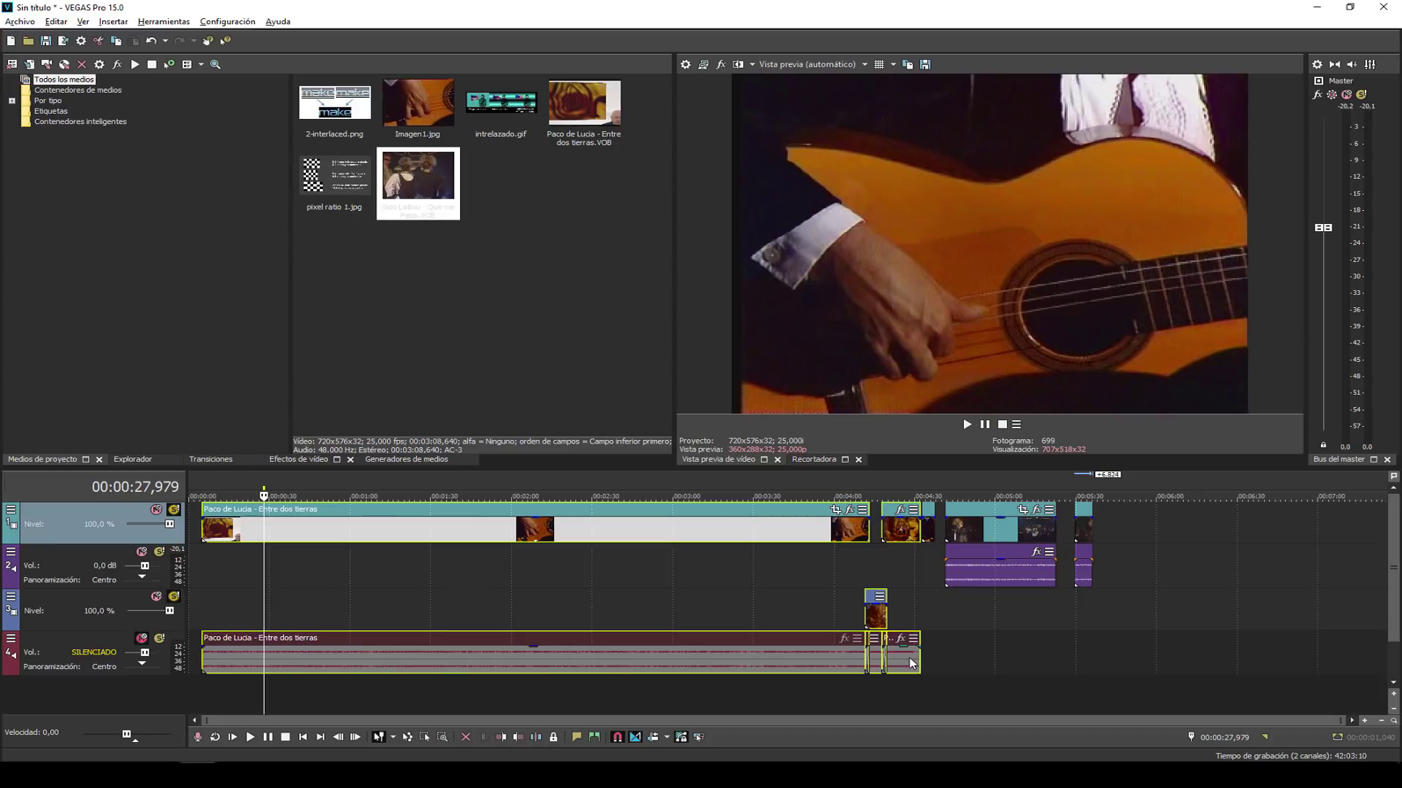
key(Delete)
click(991, 535)
key(Delete)
click(1083, 527)
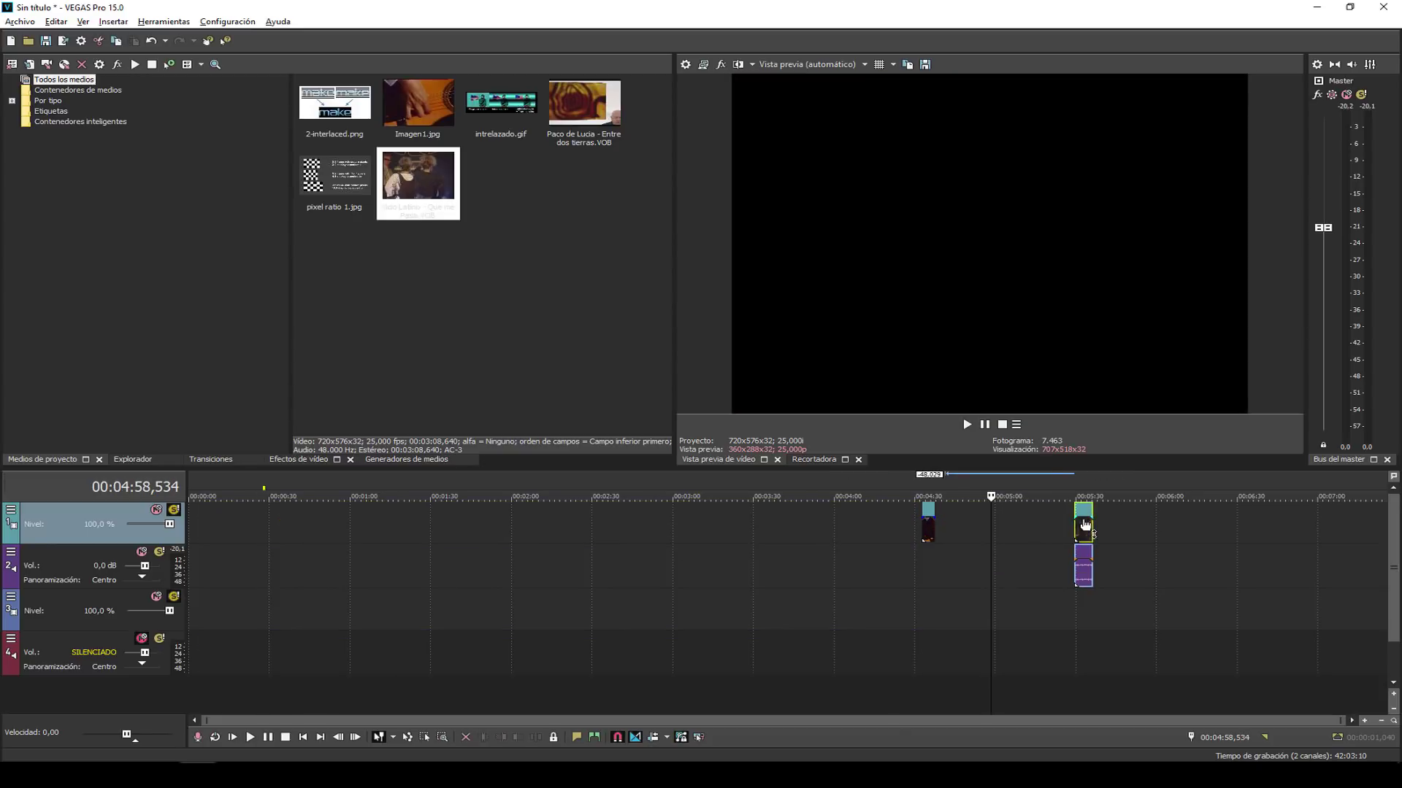
key(Delete)
click(927, 532)
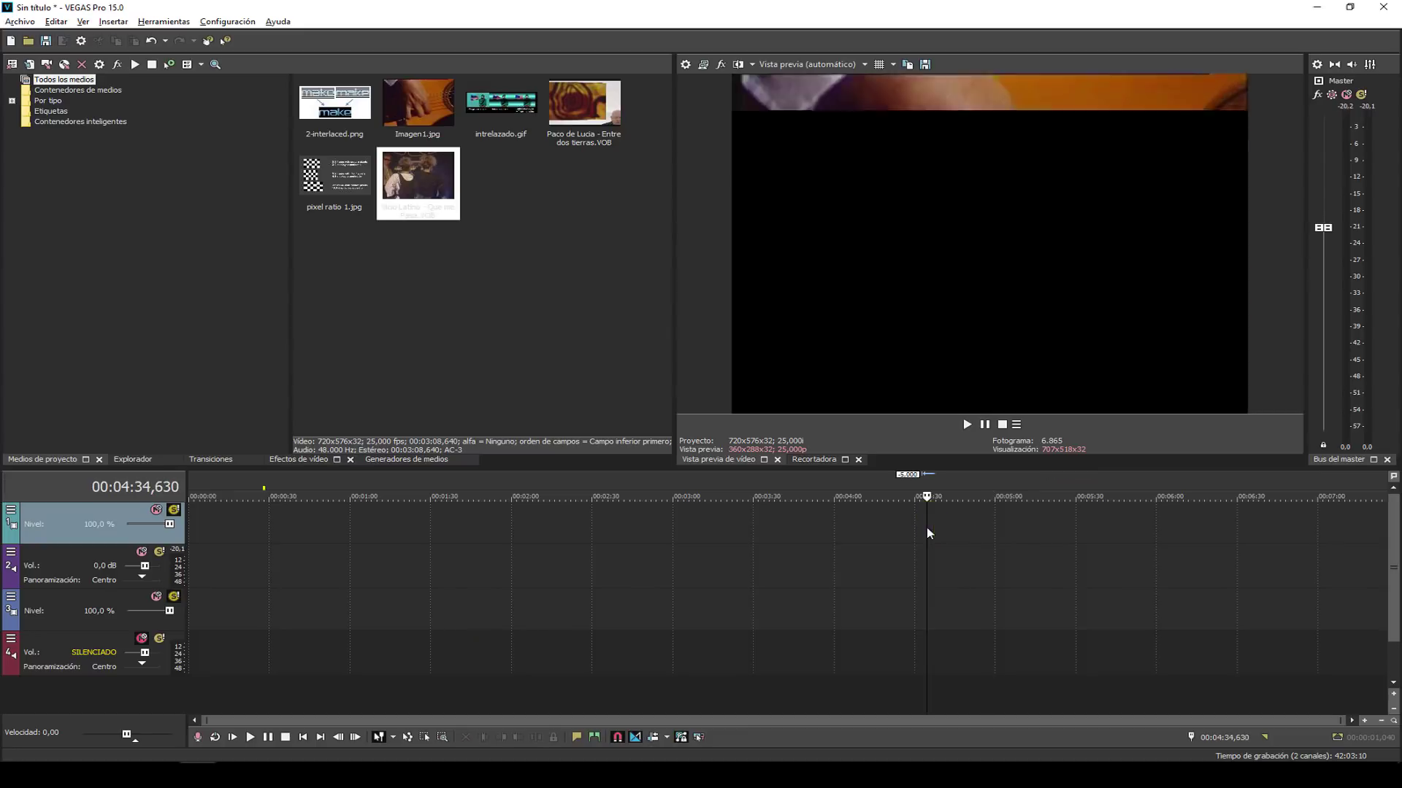
key(Delete)
Add Vicio Latino - Que me Pasa.VOB at the start of the timeline and select its audio event at 00:00:52,970.
drag(392, 185, 219, 552)
click(237, 532)
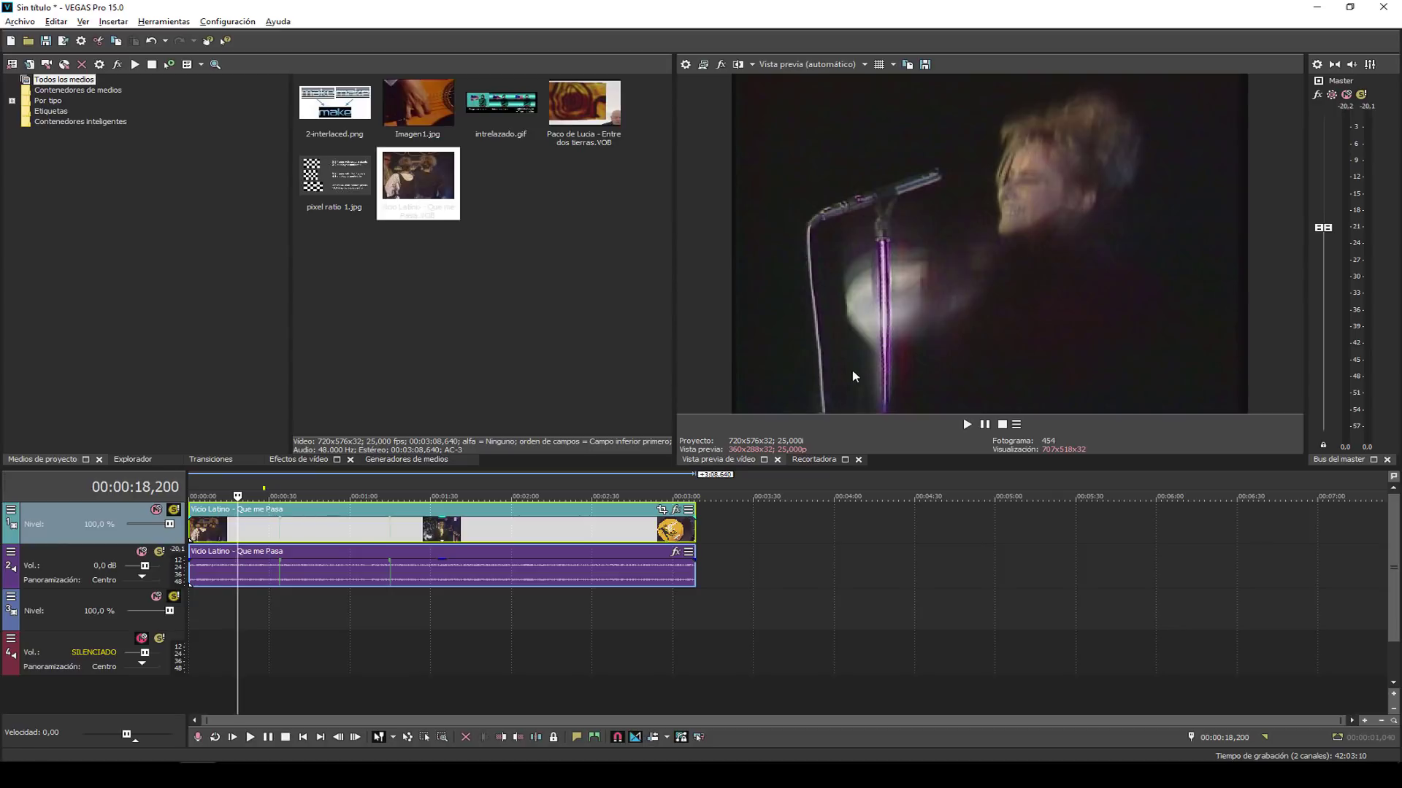
click(332, 580)
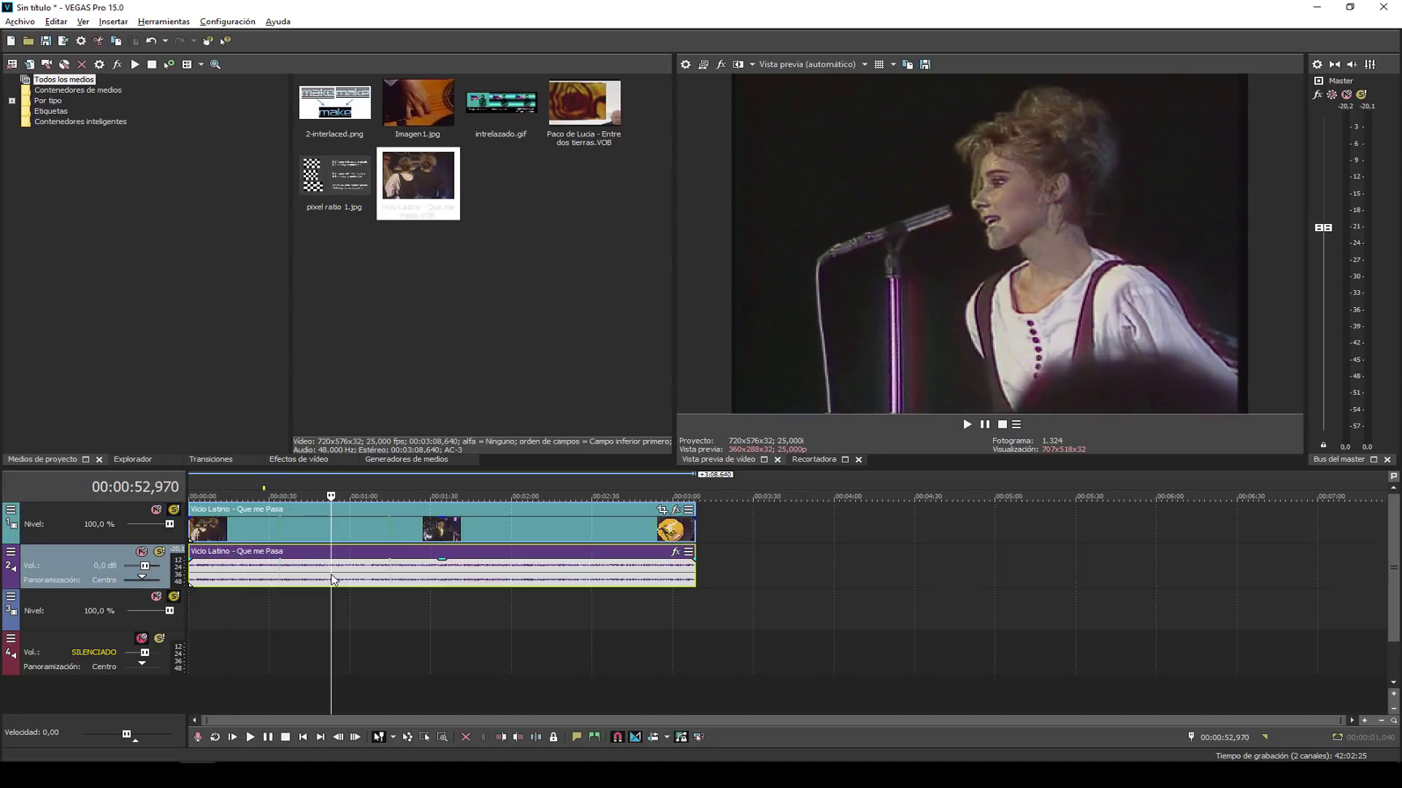
Play the clip twice from 00:00:52,970 and watch its audio level on the master output meter.
key(space)
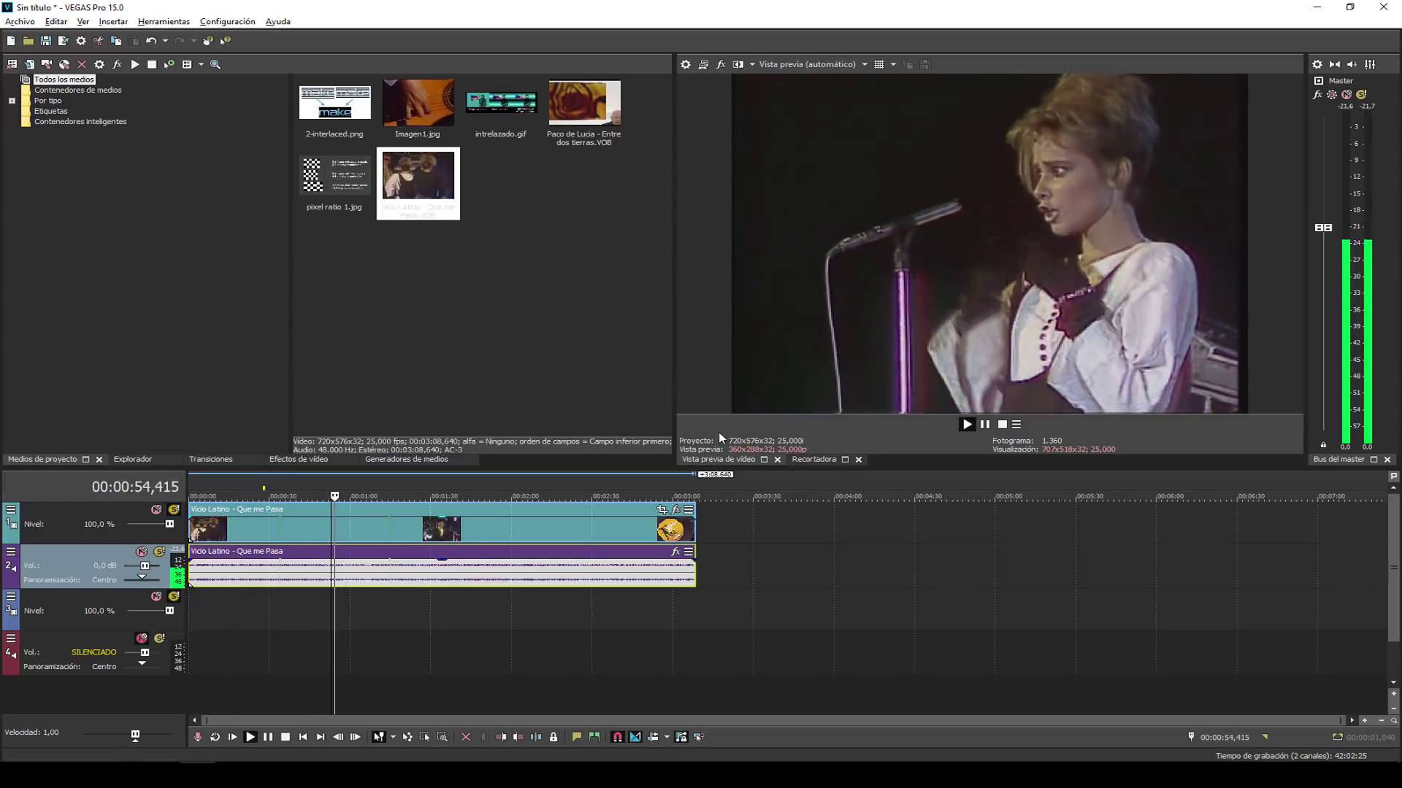
key(space)
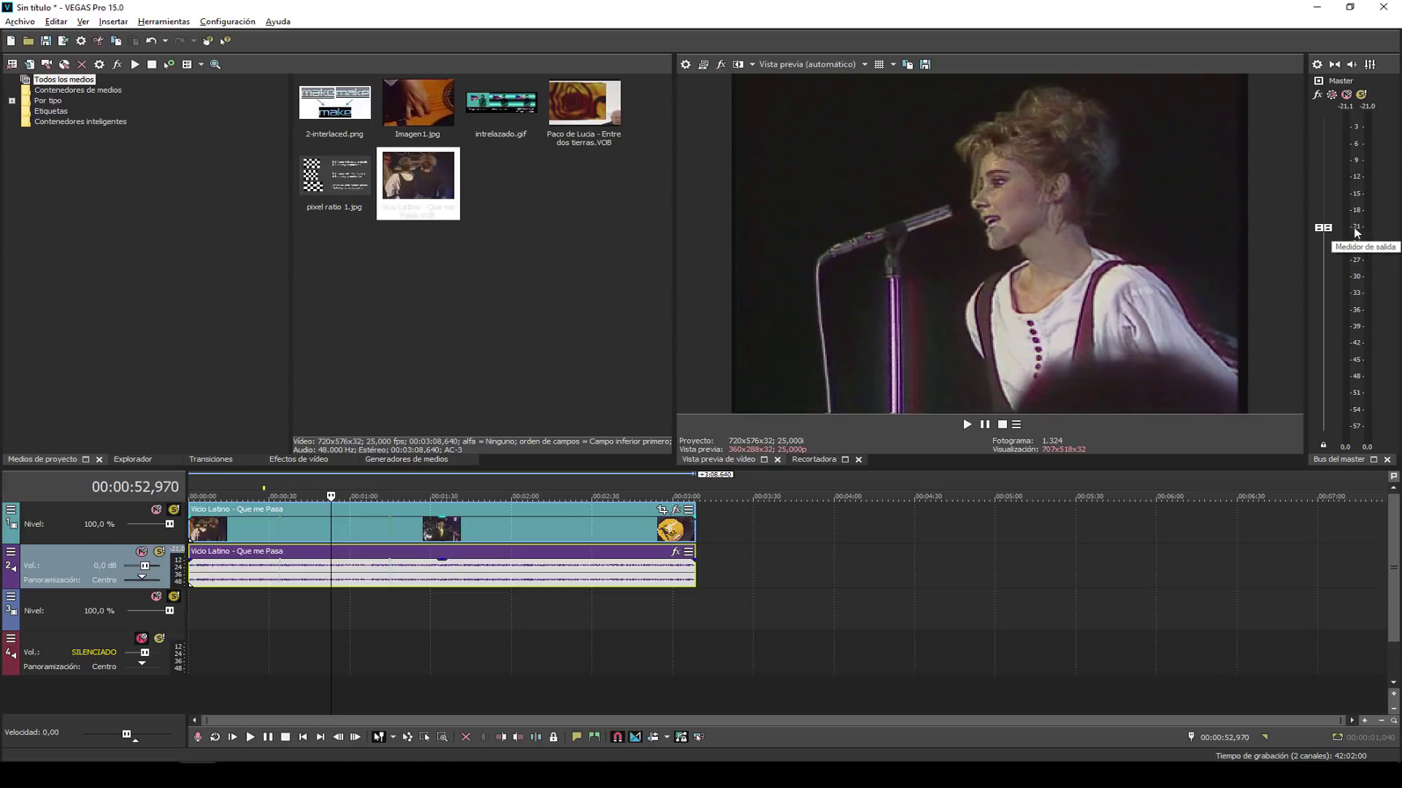
key(space)
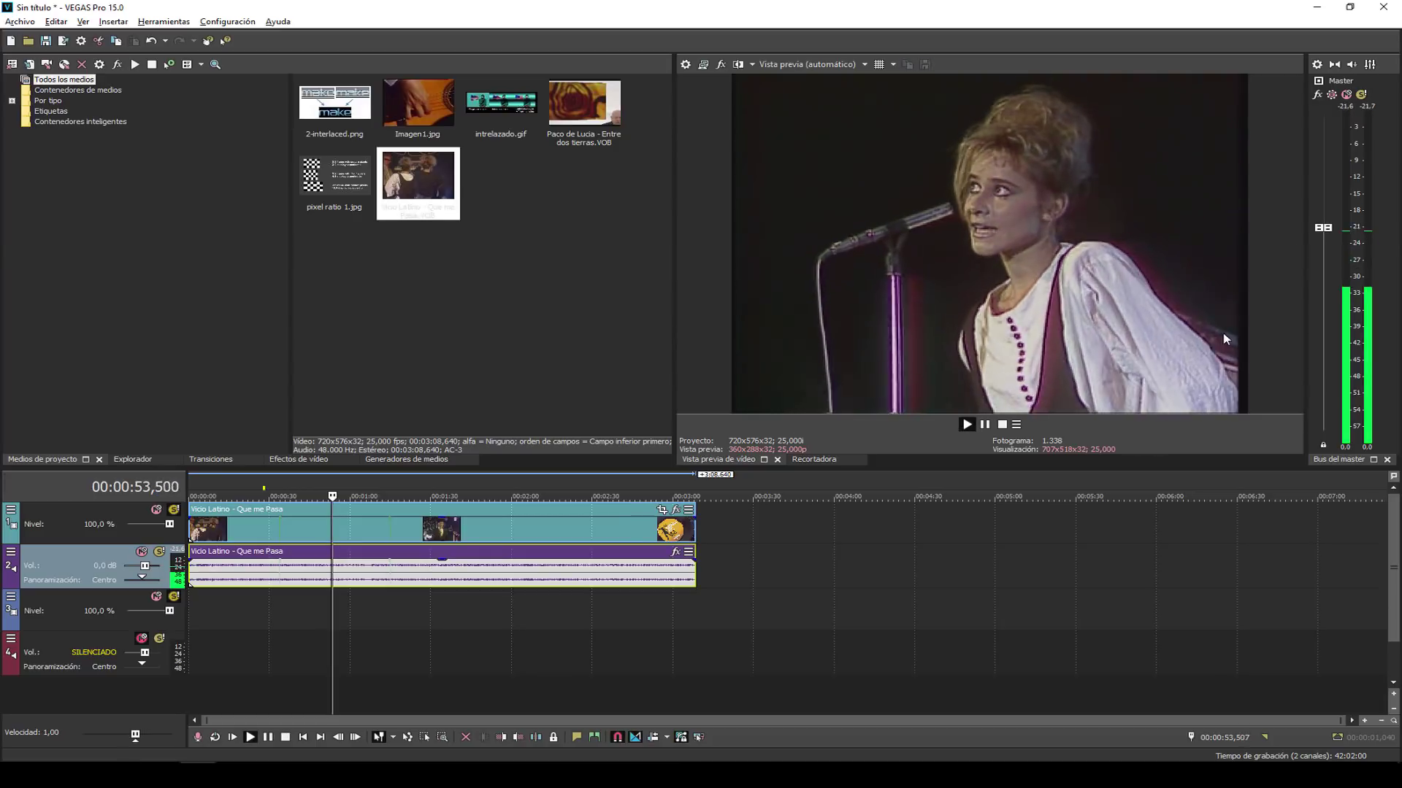
key(space)
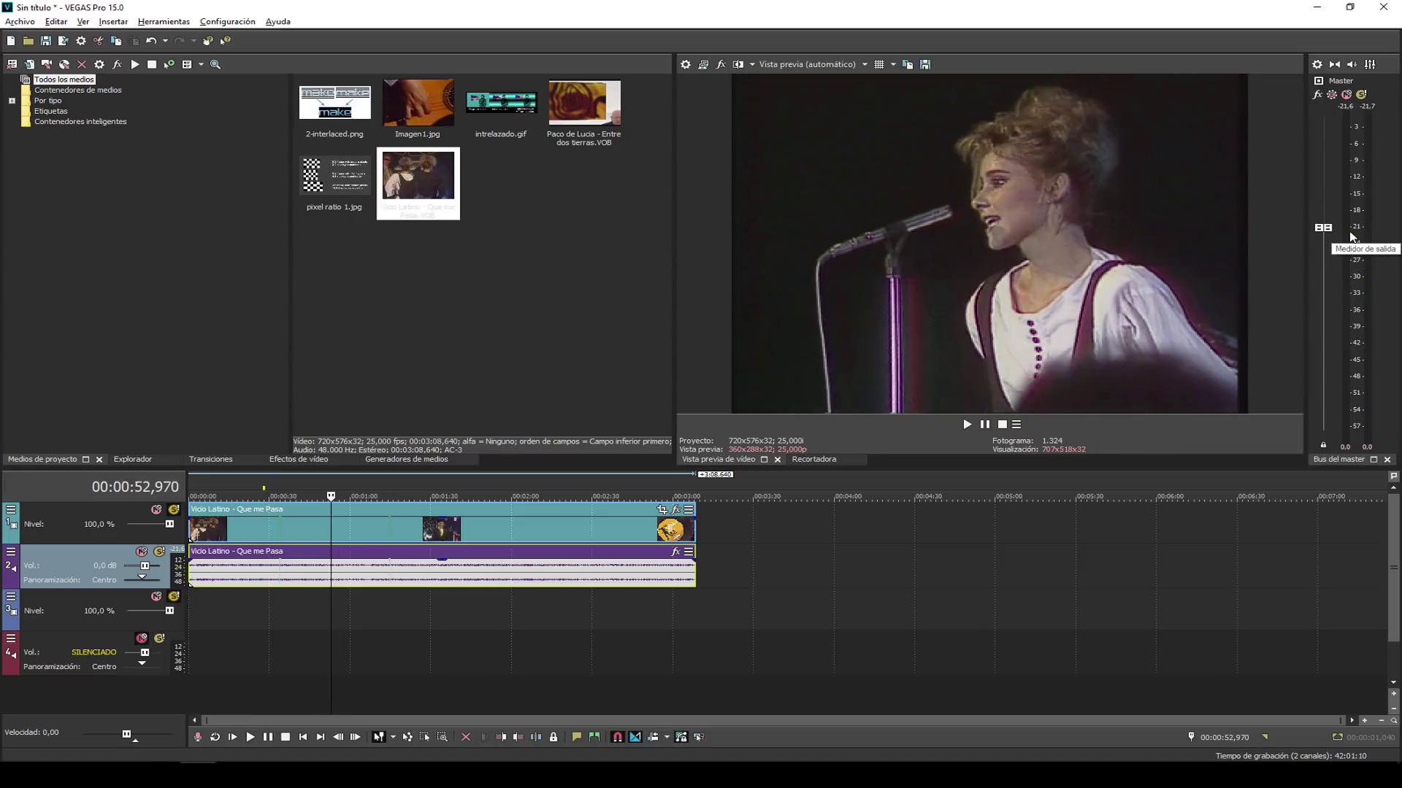
Try normalizing the Vicio Latino audio event through its properties, and undo the change.
click(523, 582)
right_click(560, 582)
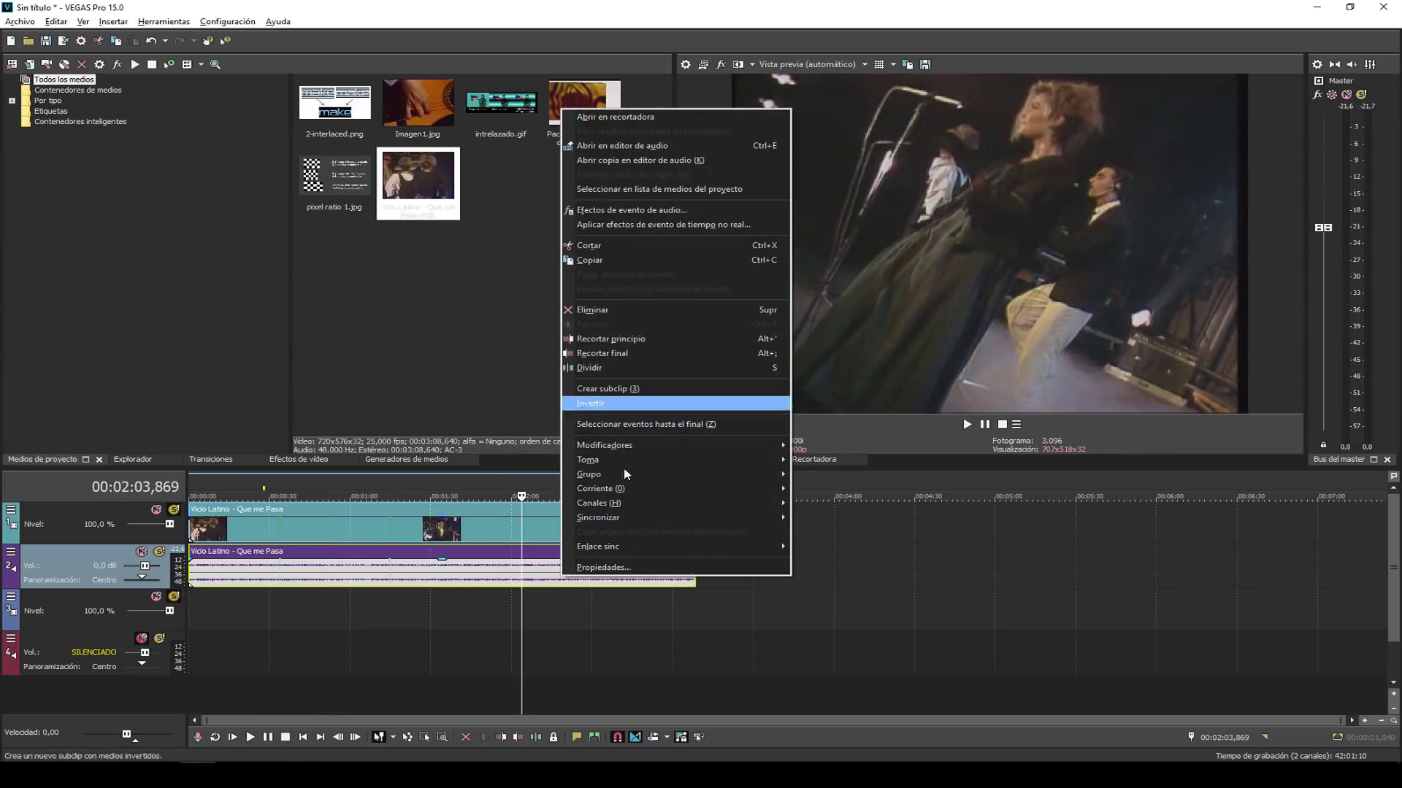
click(621, 567)
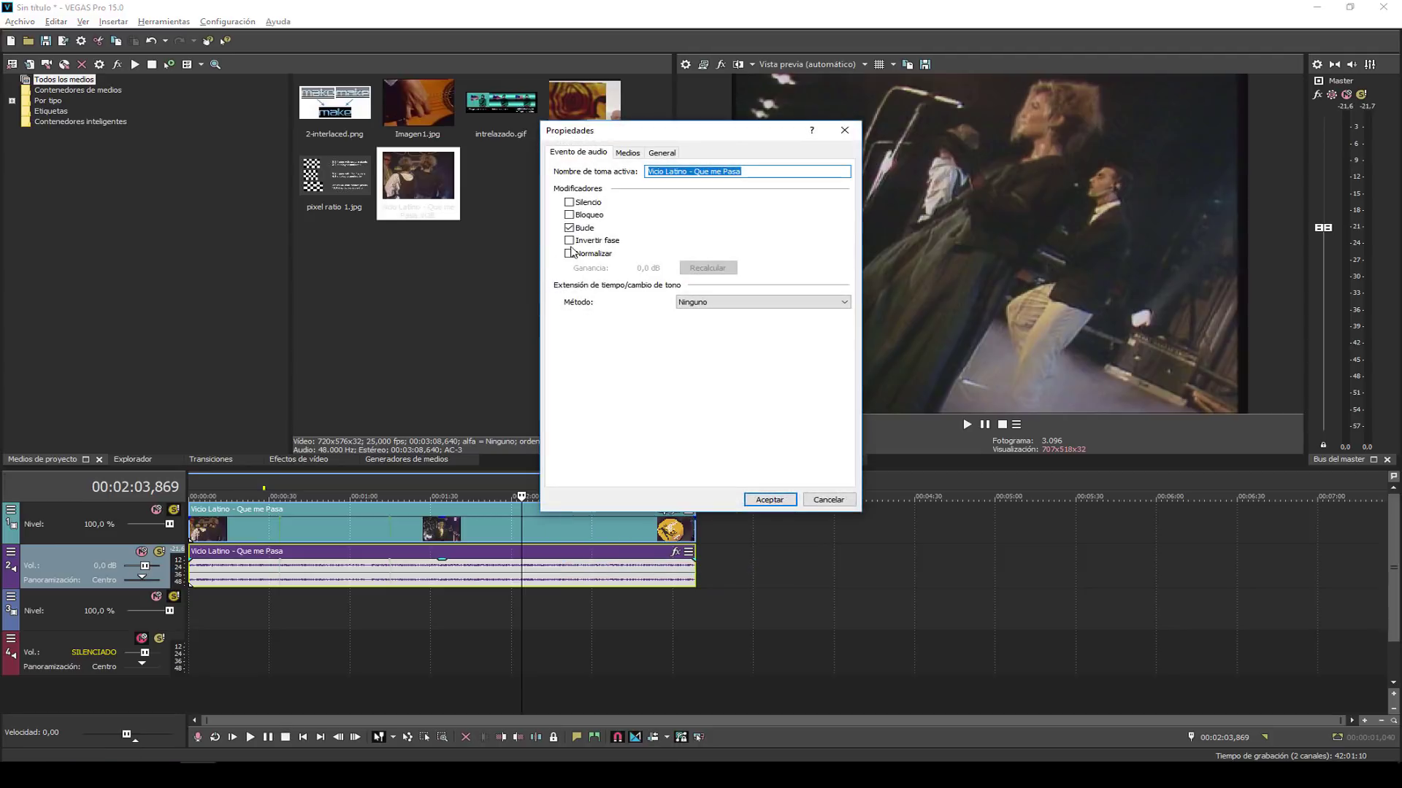
click(569, 253)
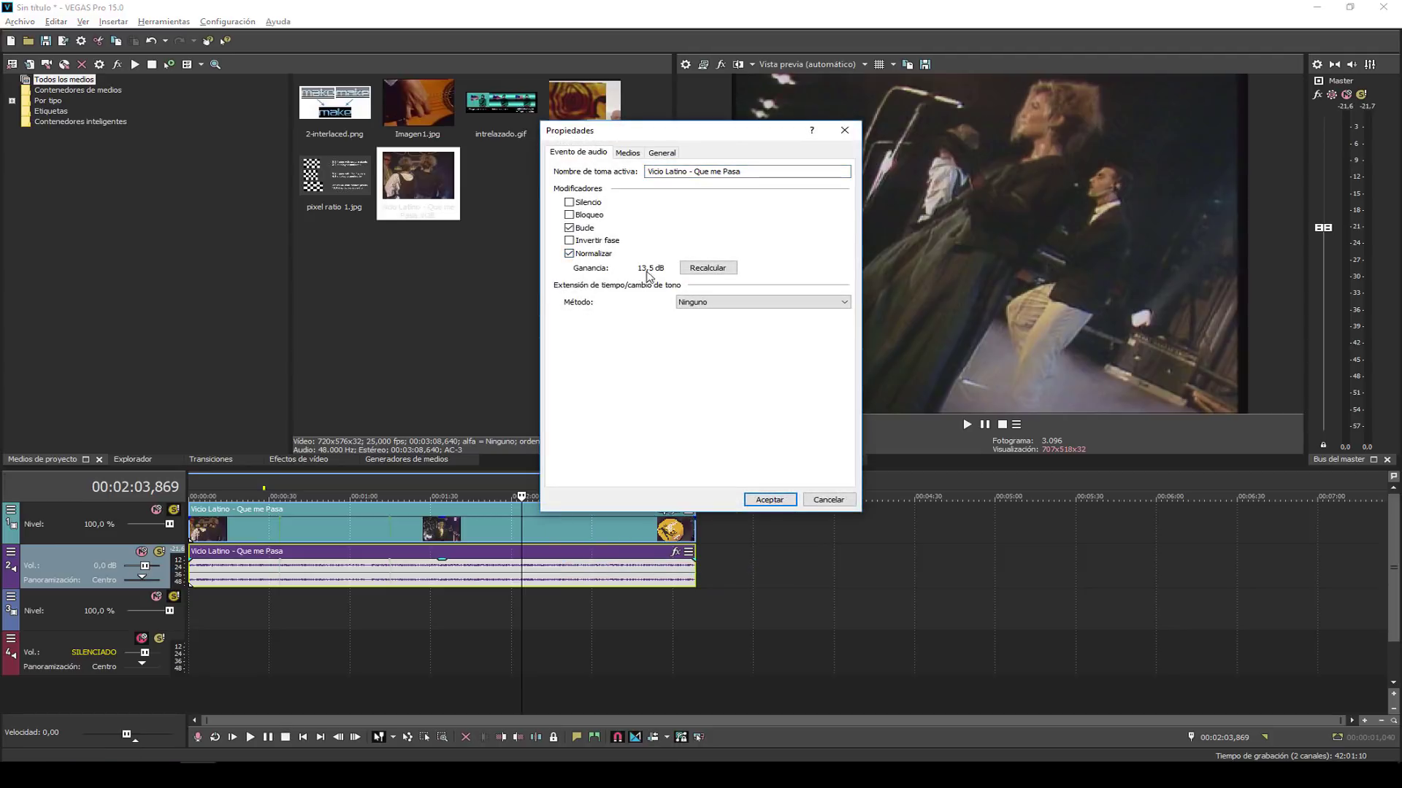
click(765, 501)
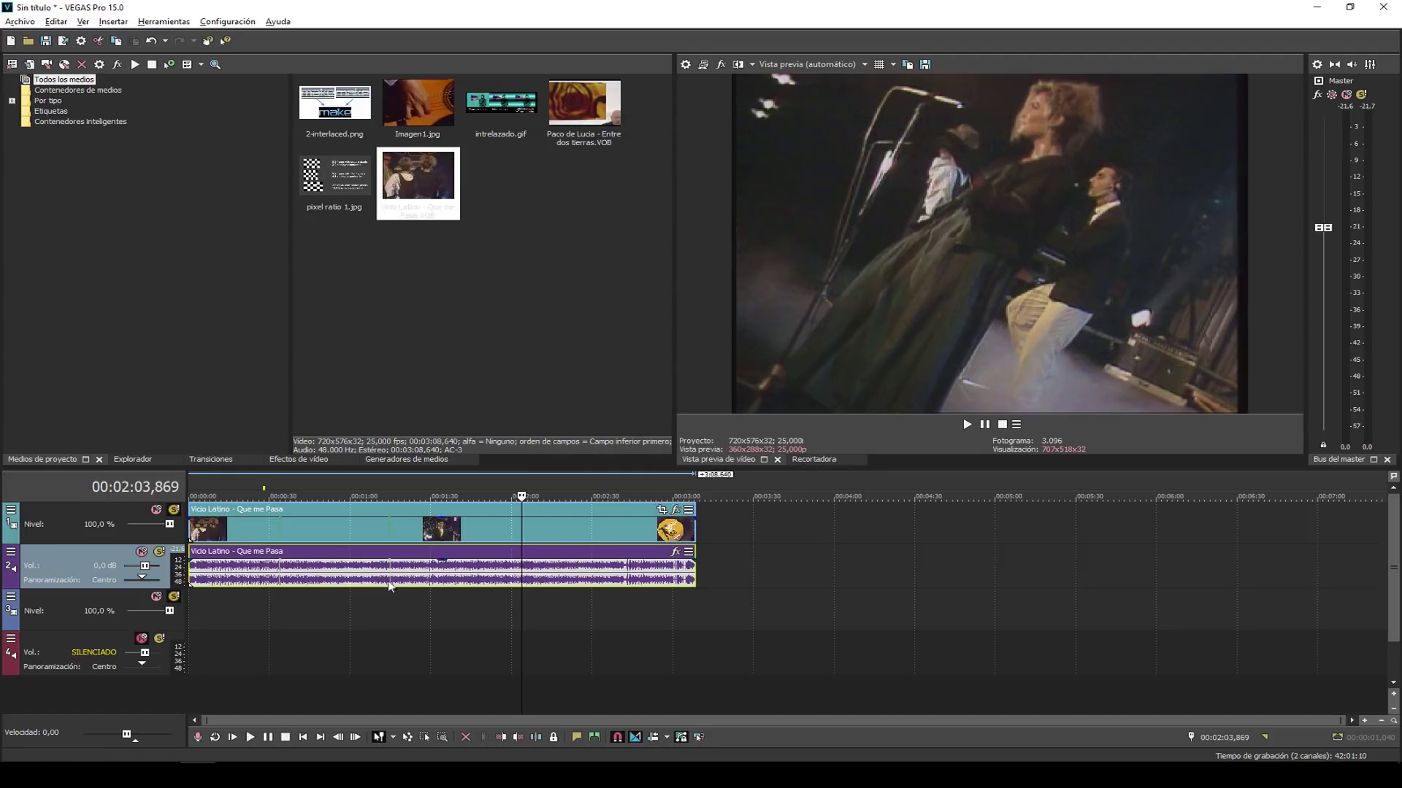
key(ctrl+z)
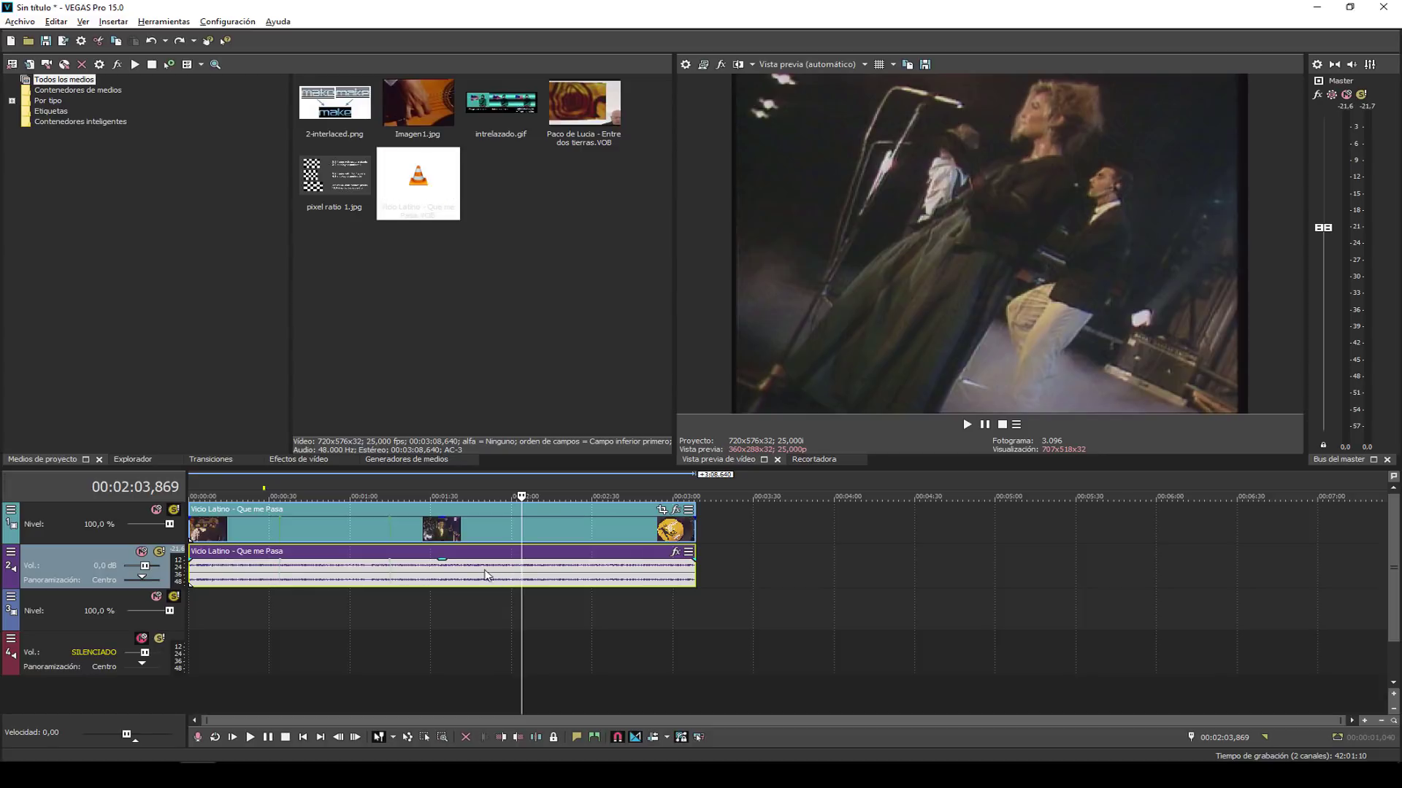
Enable Normalizar in the properties of the Vicio Latino audio event and accept.
right_click(465, 576)
click(481, 566)
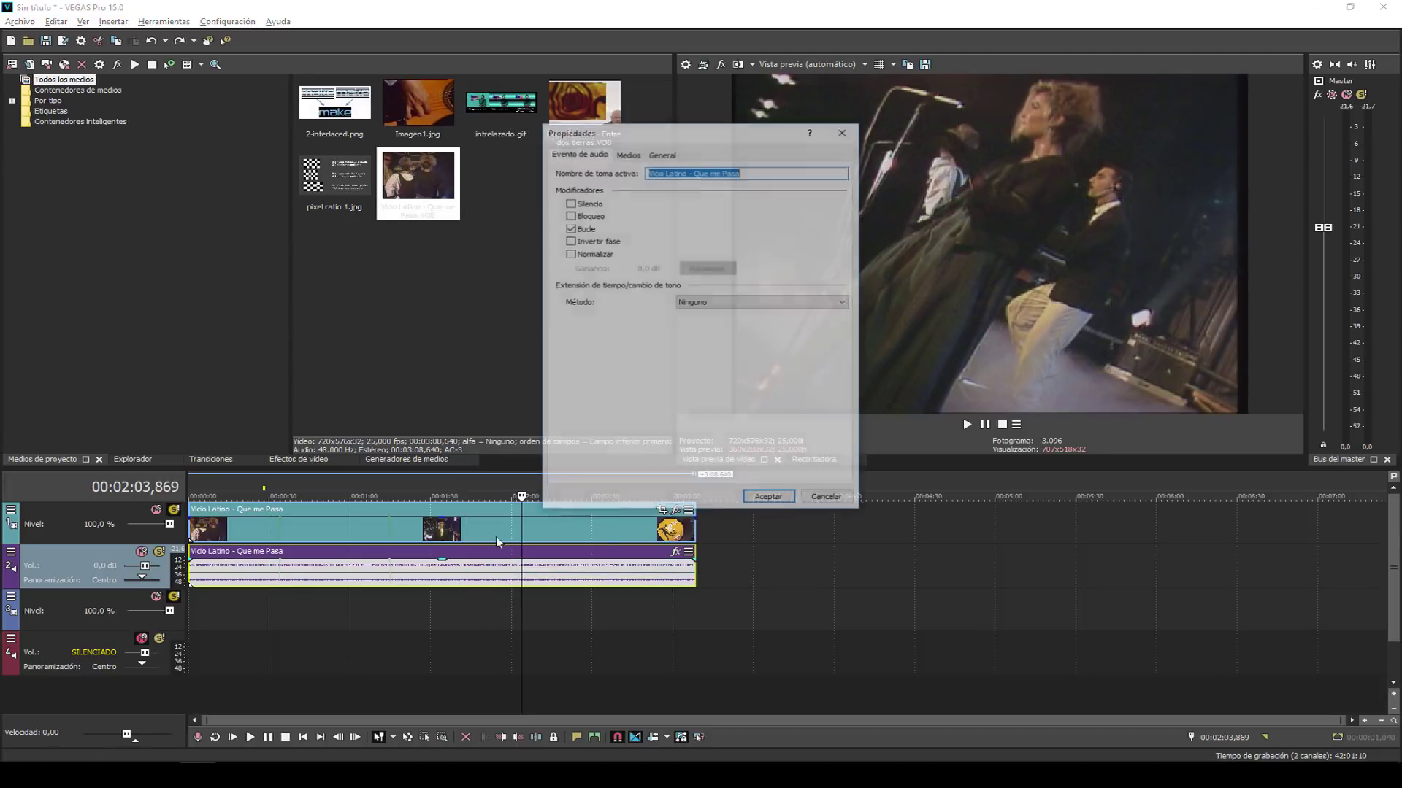
click(576, 255)
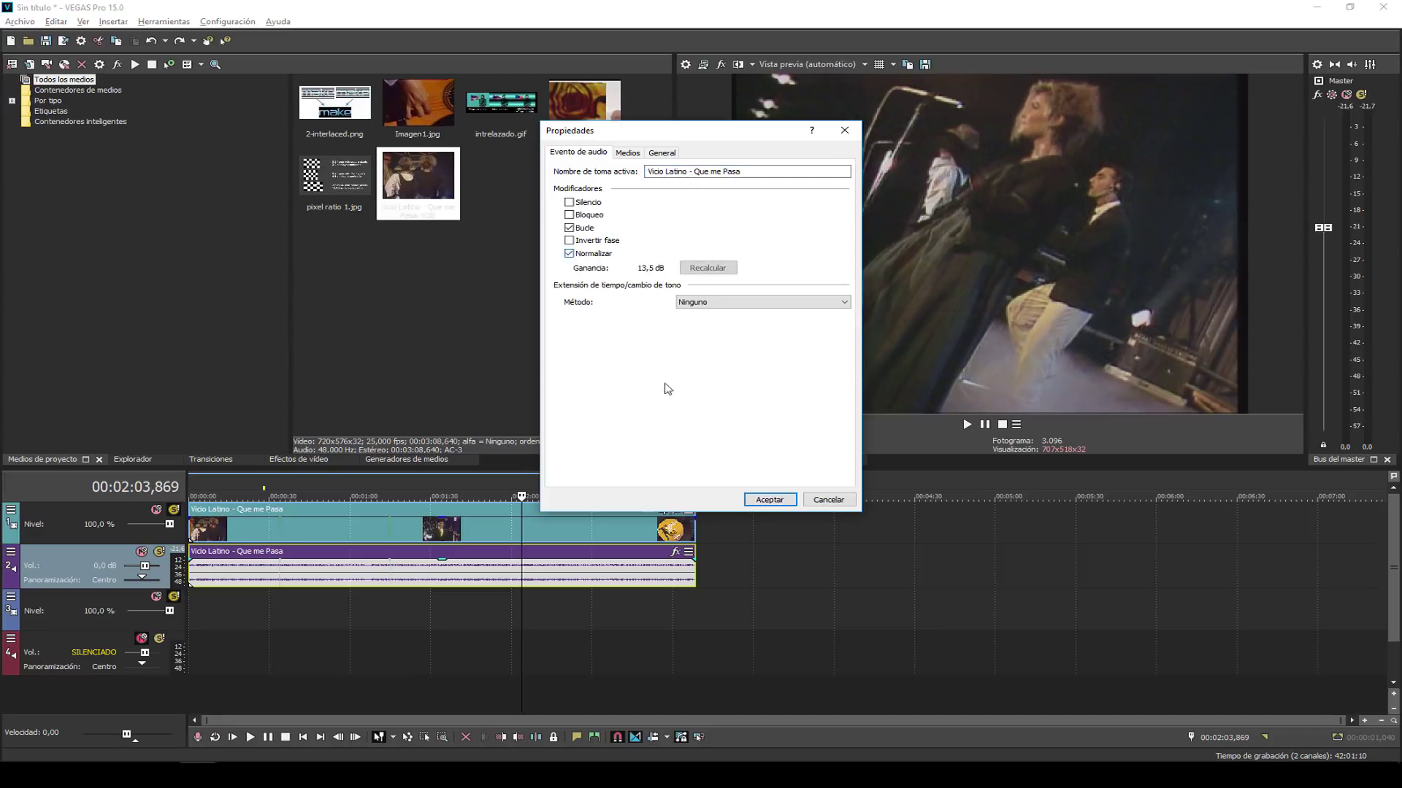
click(770, 500)
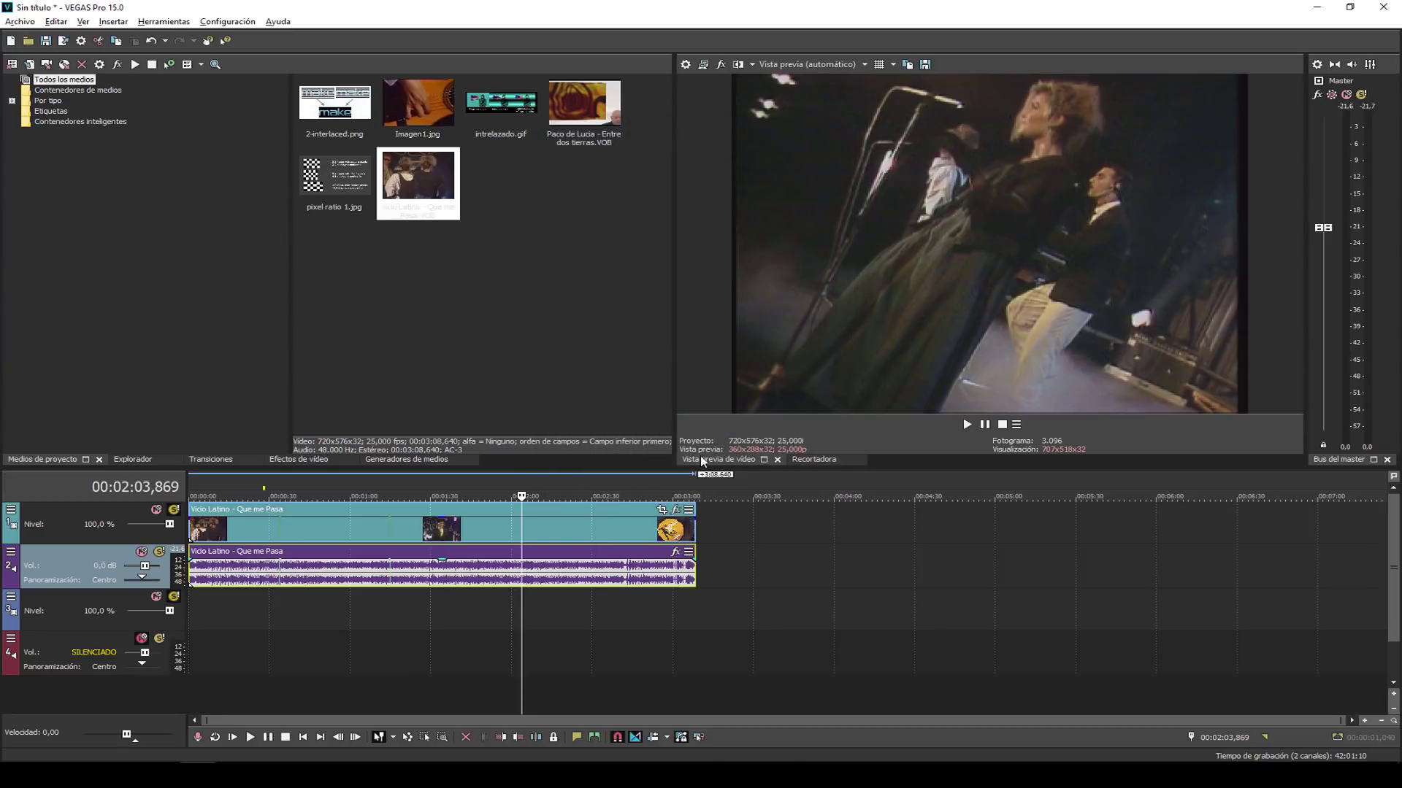
Play the normalized audio from 00:02:03,869 and set the master meter's scale to -12 to 0 dB.
key(space)
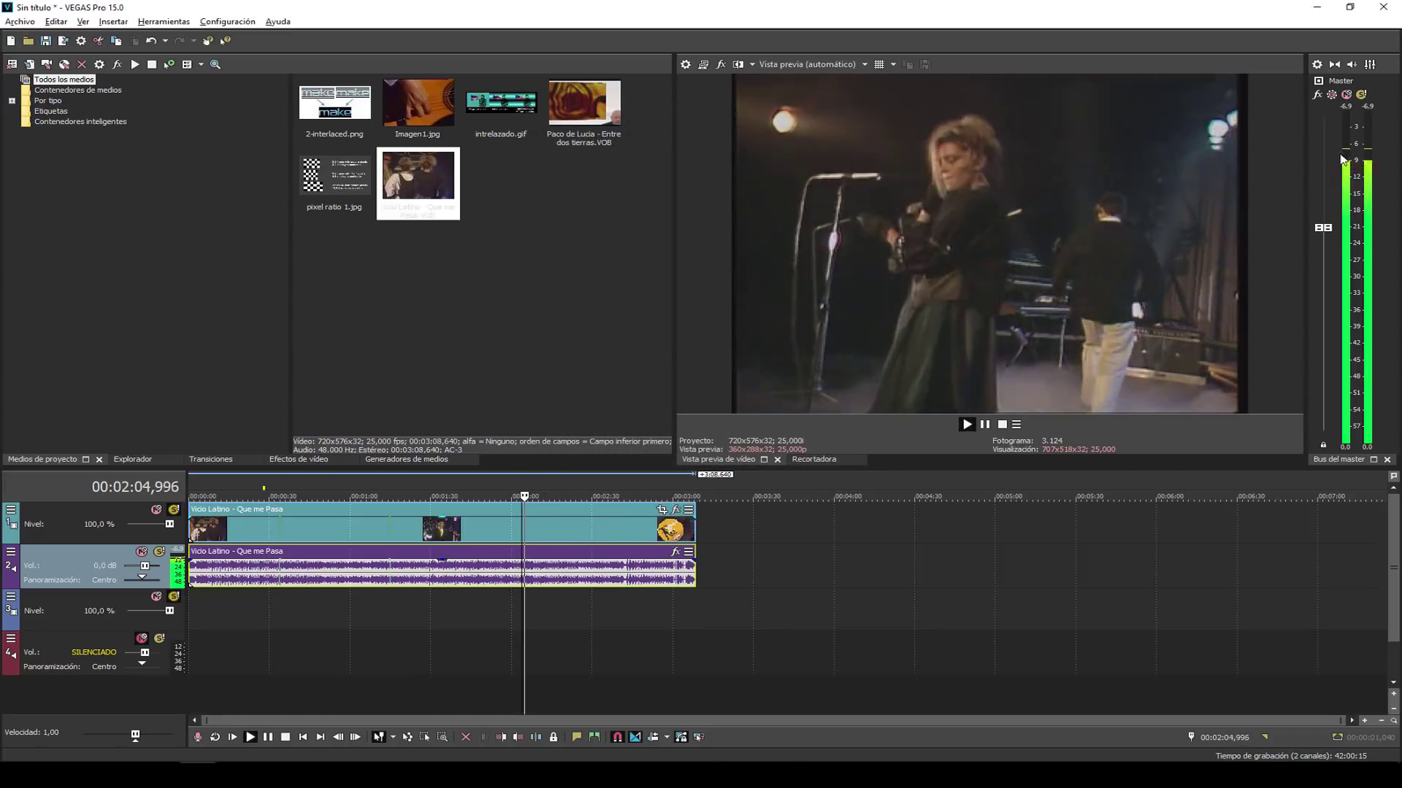
key(space)
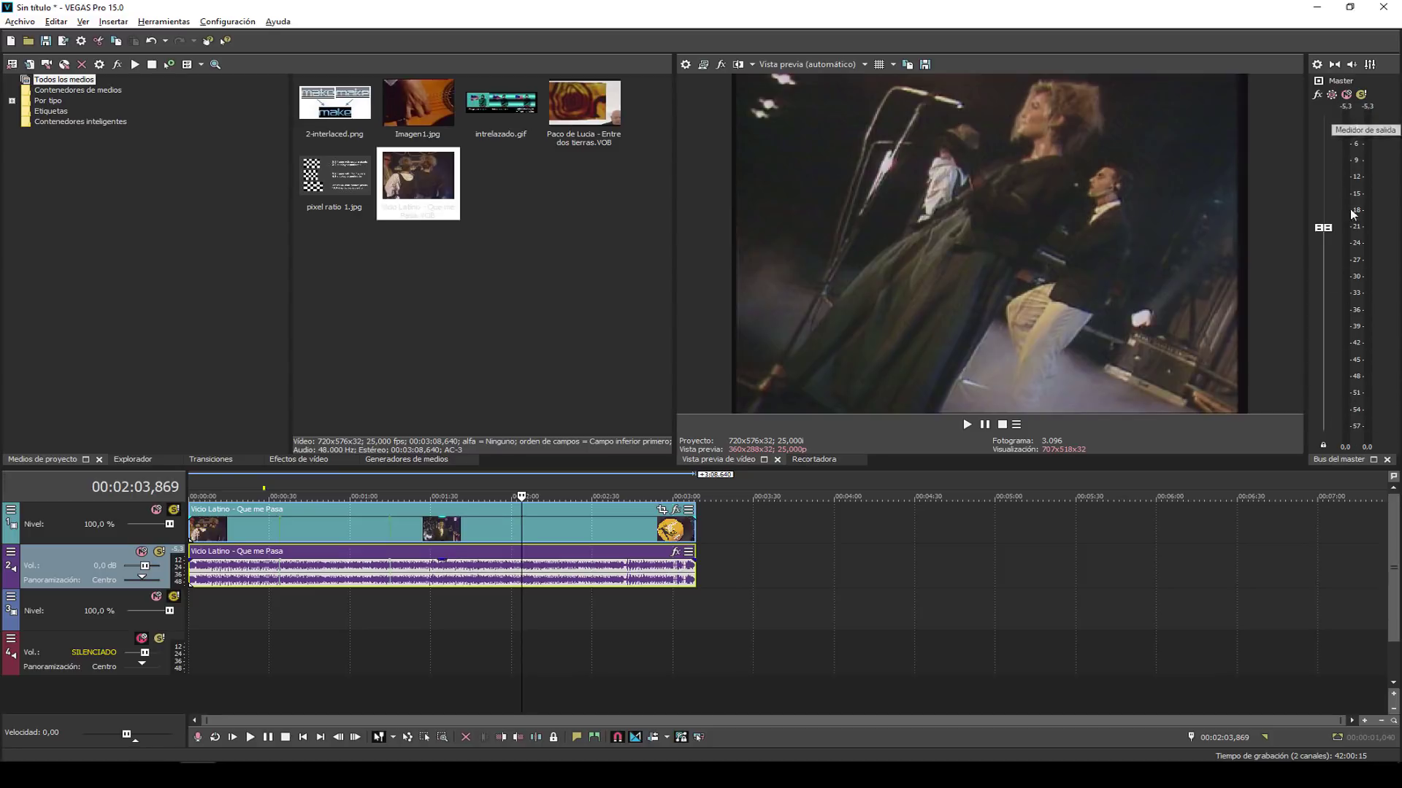
right_click(1342, 168)
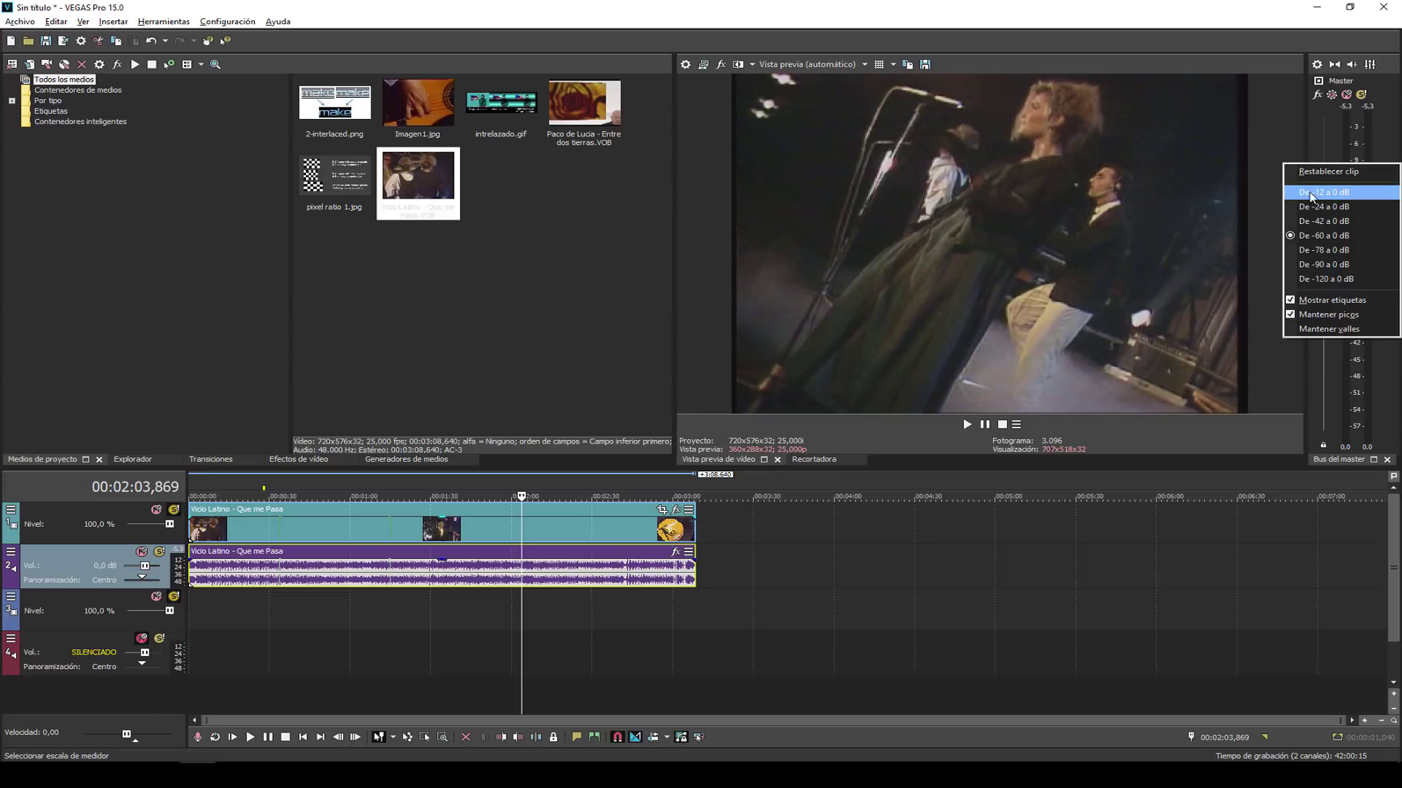
click(1335, 193)
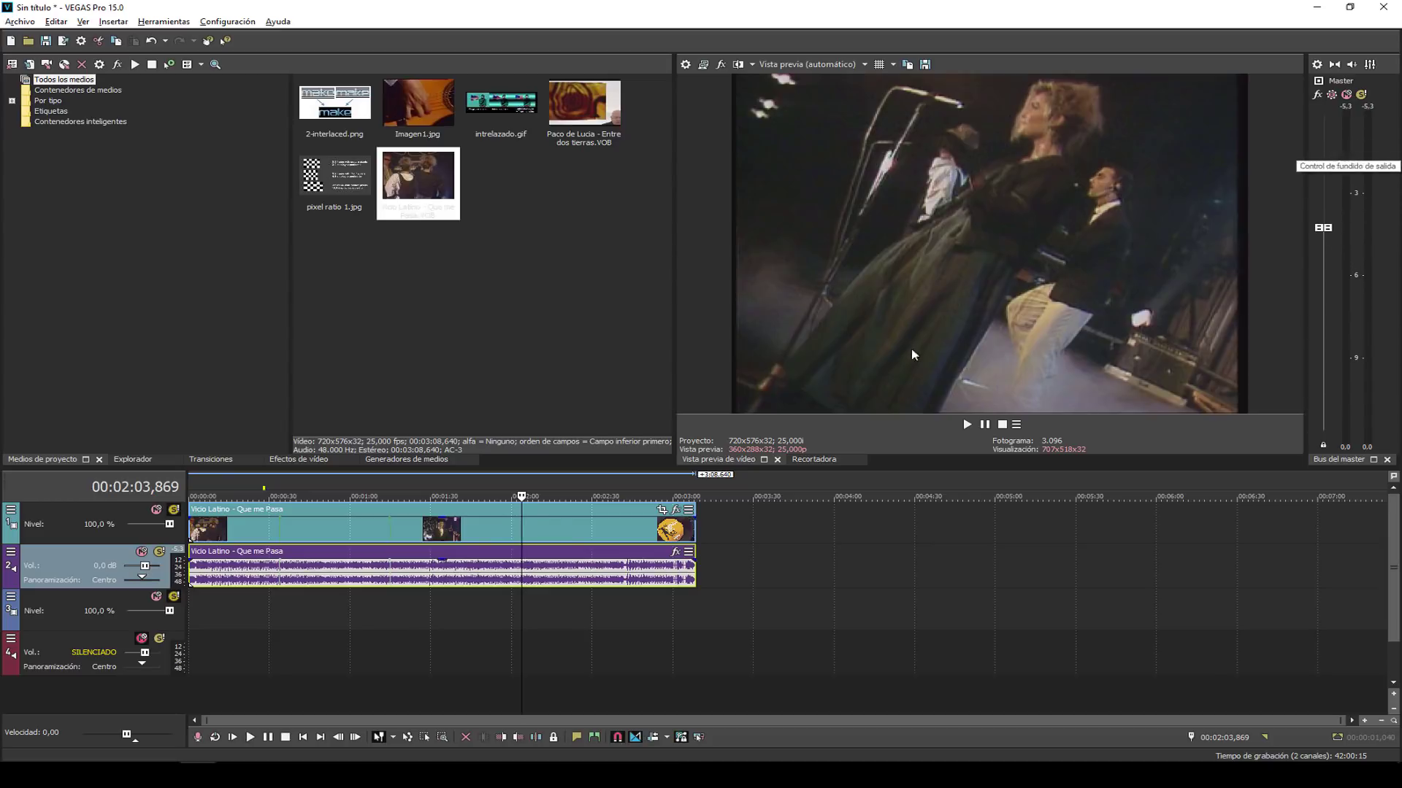
Raise the master output fader while playing the audio, and leave both channels at 3.5 dB.
key(space)
drag(1322, 227, 1320, 156)
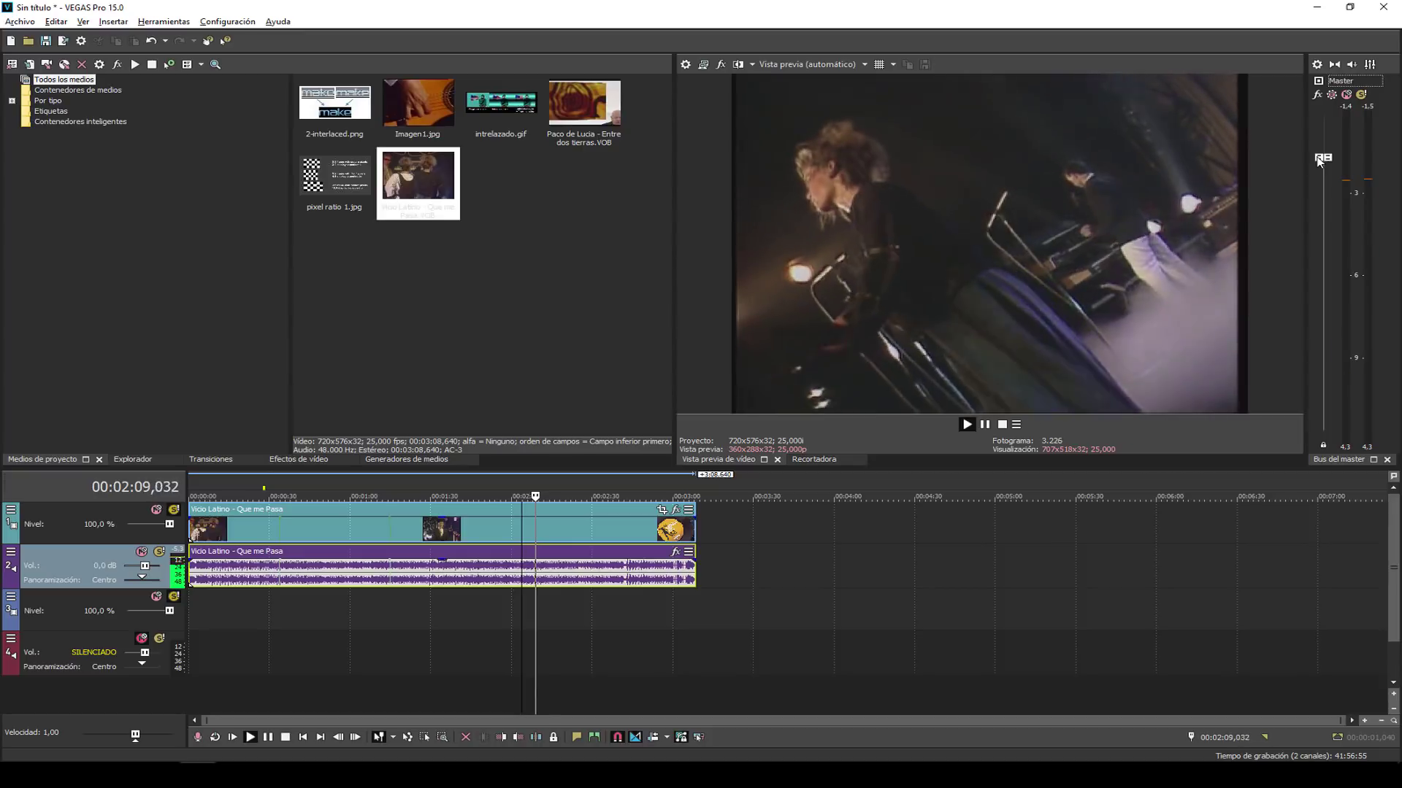
key(space)
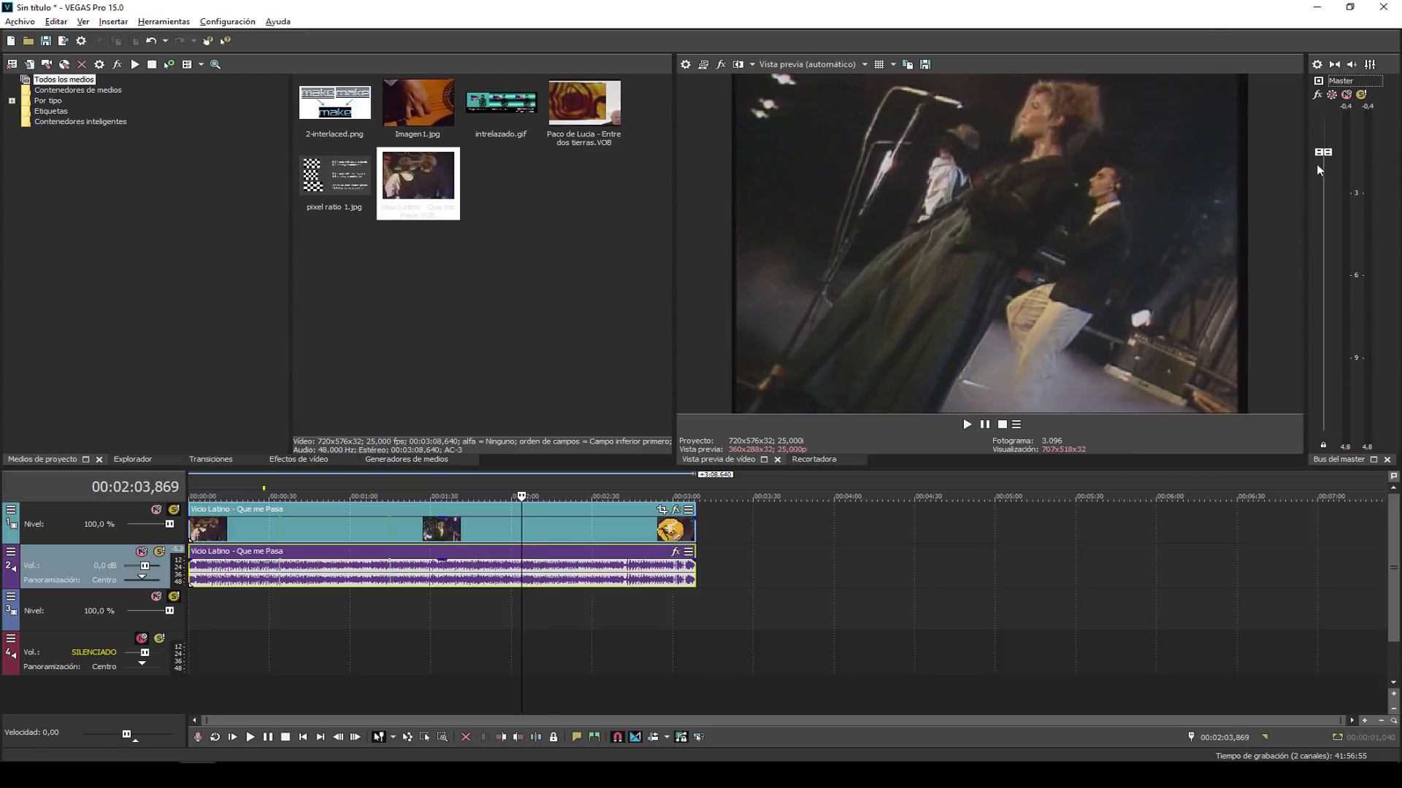
drag(1320, 165, 1320, 175)
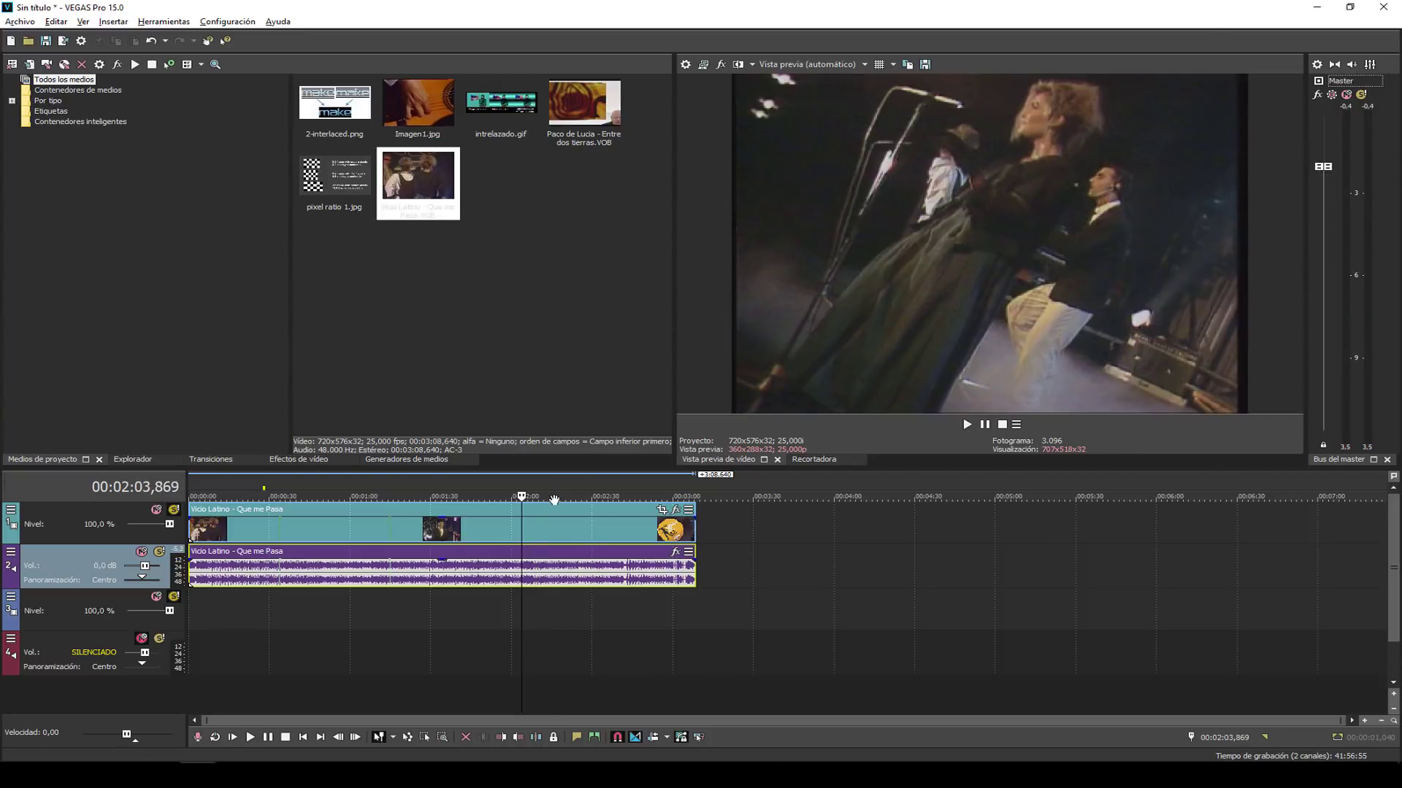
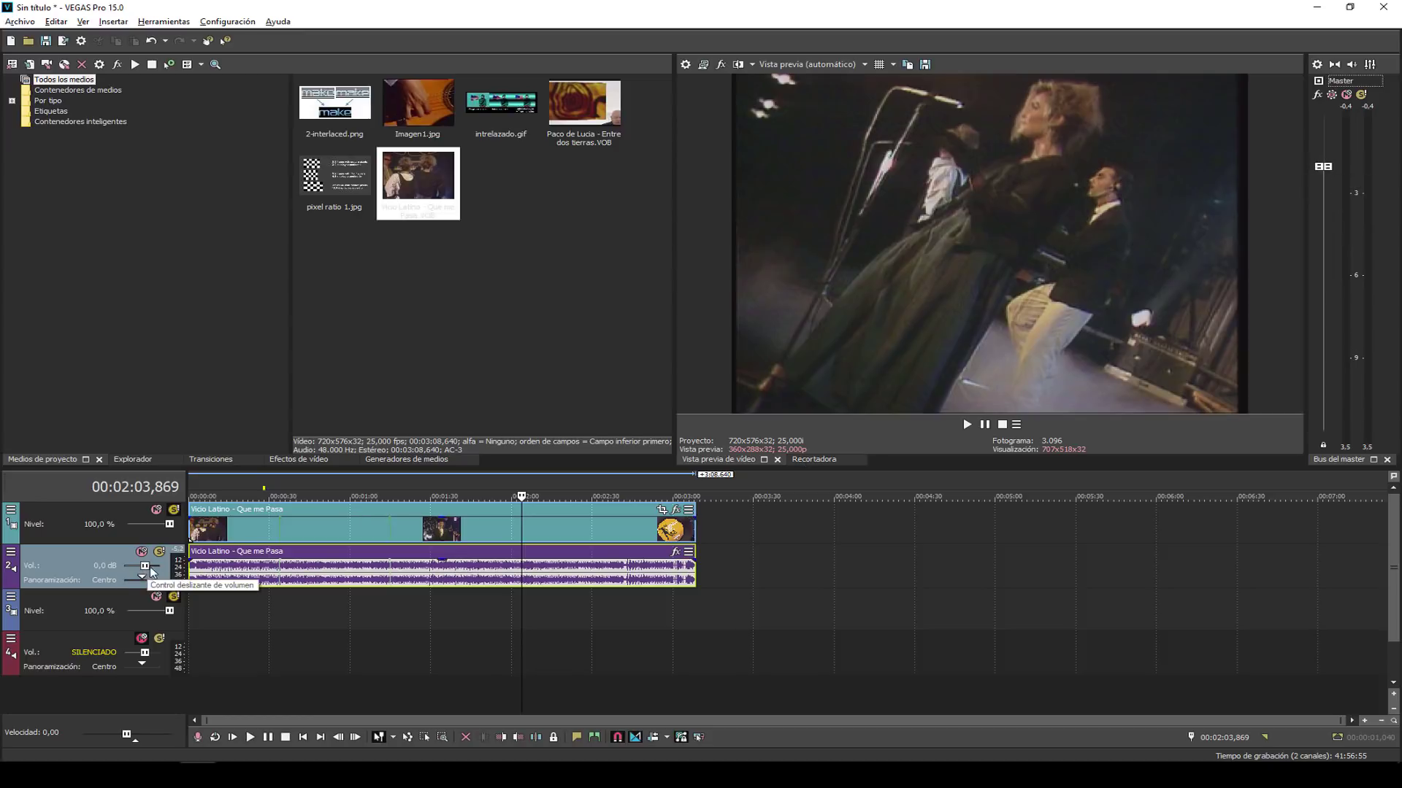
Try shifting audio track 2's volume and panning, and restore them to 0.0 dB and Centro.
mouse_move(145, 572)
mouse_down()
mouse_move(132, 571)
mouse_move(152, 579)
mouse_up()
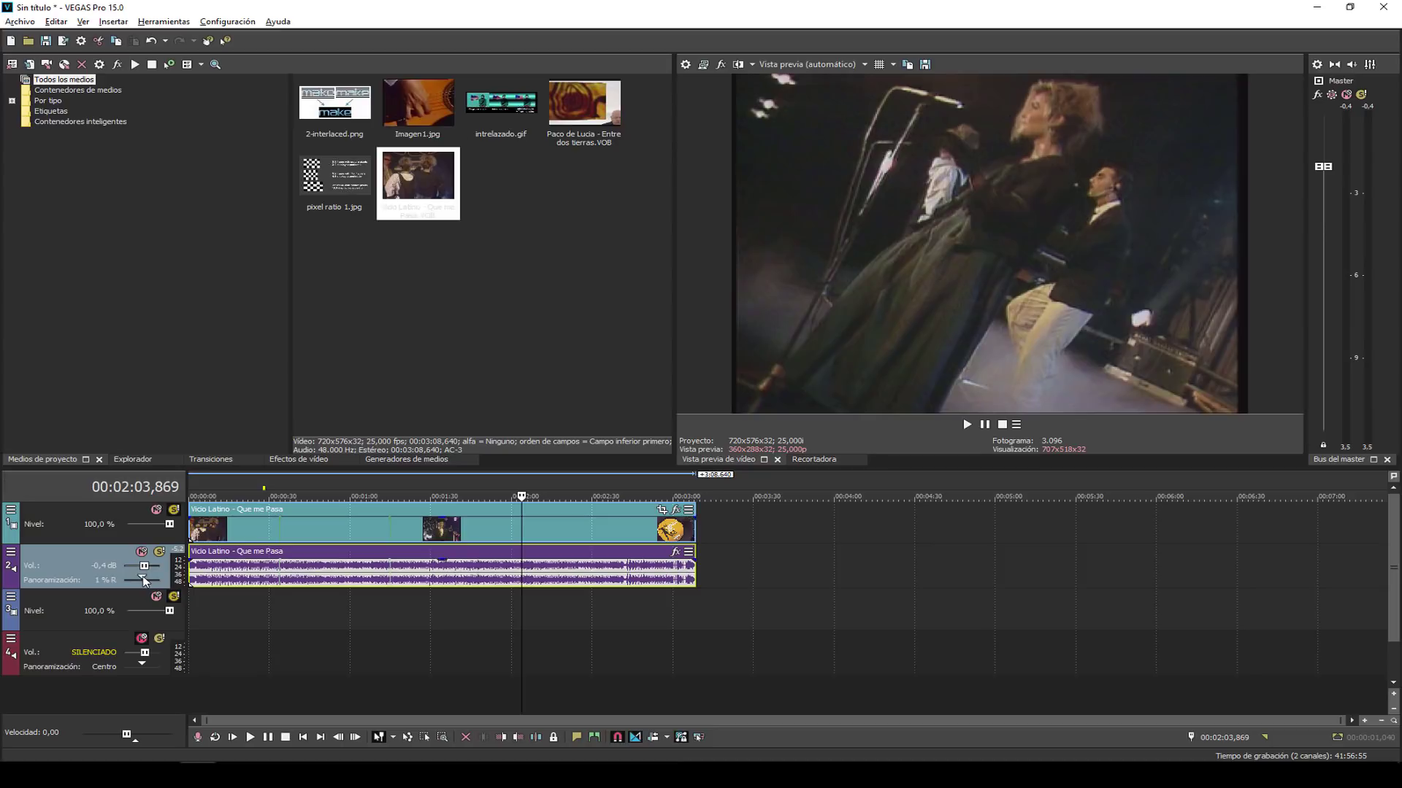
drag(121, 584, 110, 581)
right_click(102, 581)
click(71, 565)
double_click(99, 568)
text(0)
key(Return)
Widen the track header area so the volume and panning sliders are longer.
drag(141, 578, 504, 591)
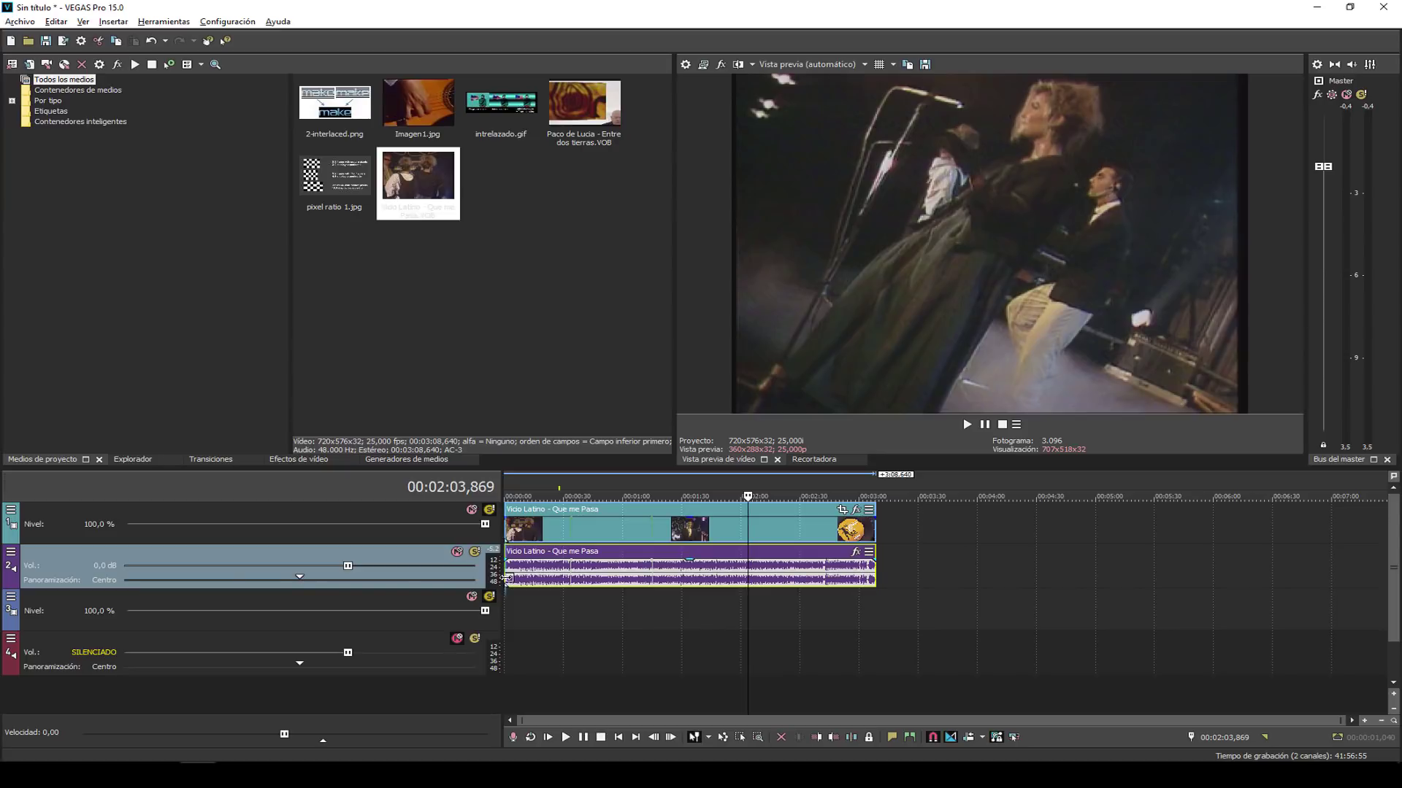
drag(504, 580, 289, 582)
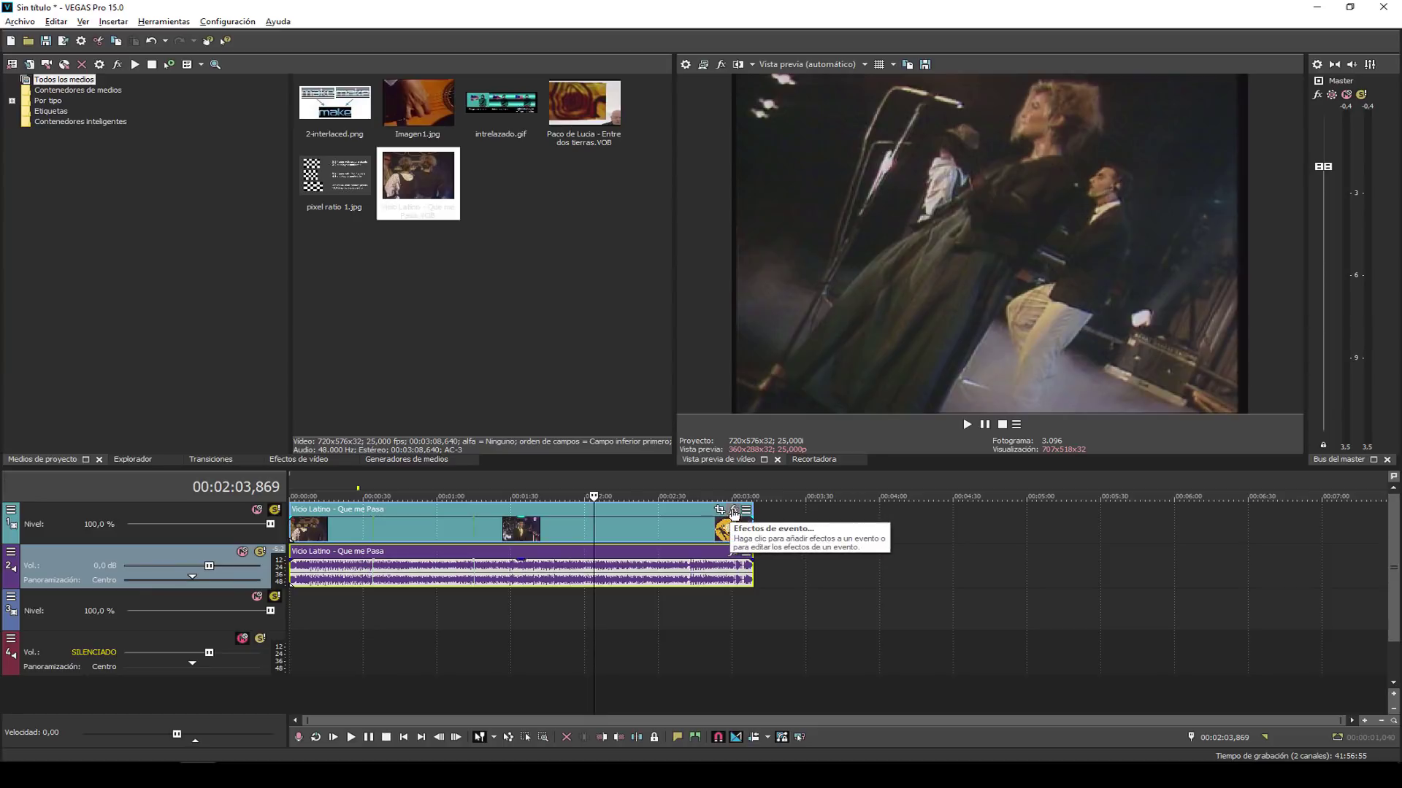
View the plug-in chooser for the audio event and the project's audio properties, closing each one.
click(734, 552)
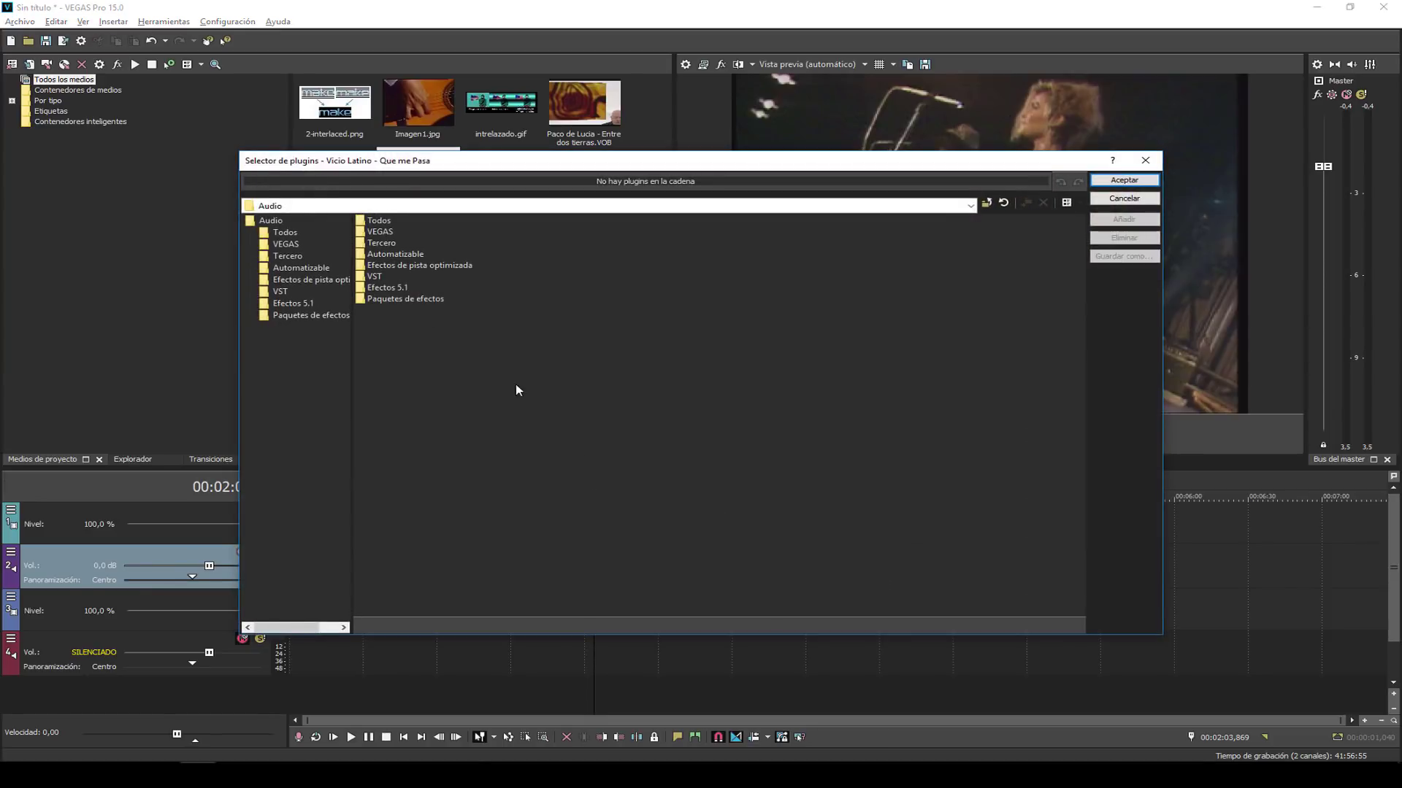
click(1122, 199)
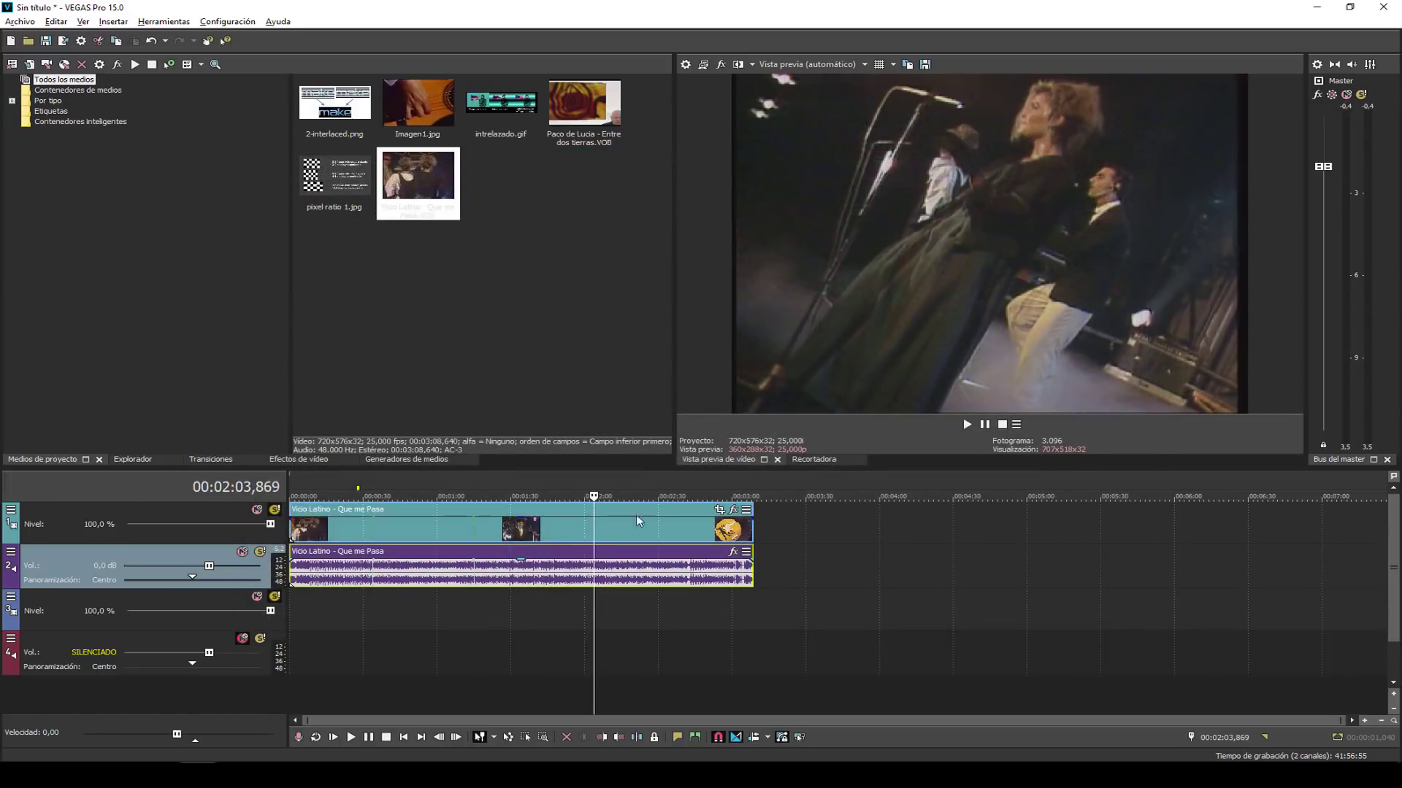
click(1318, 66)
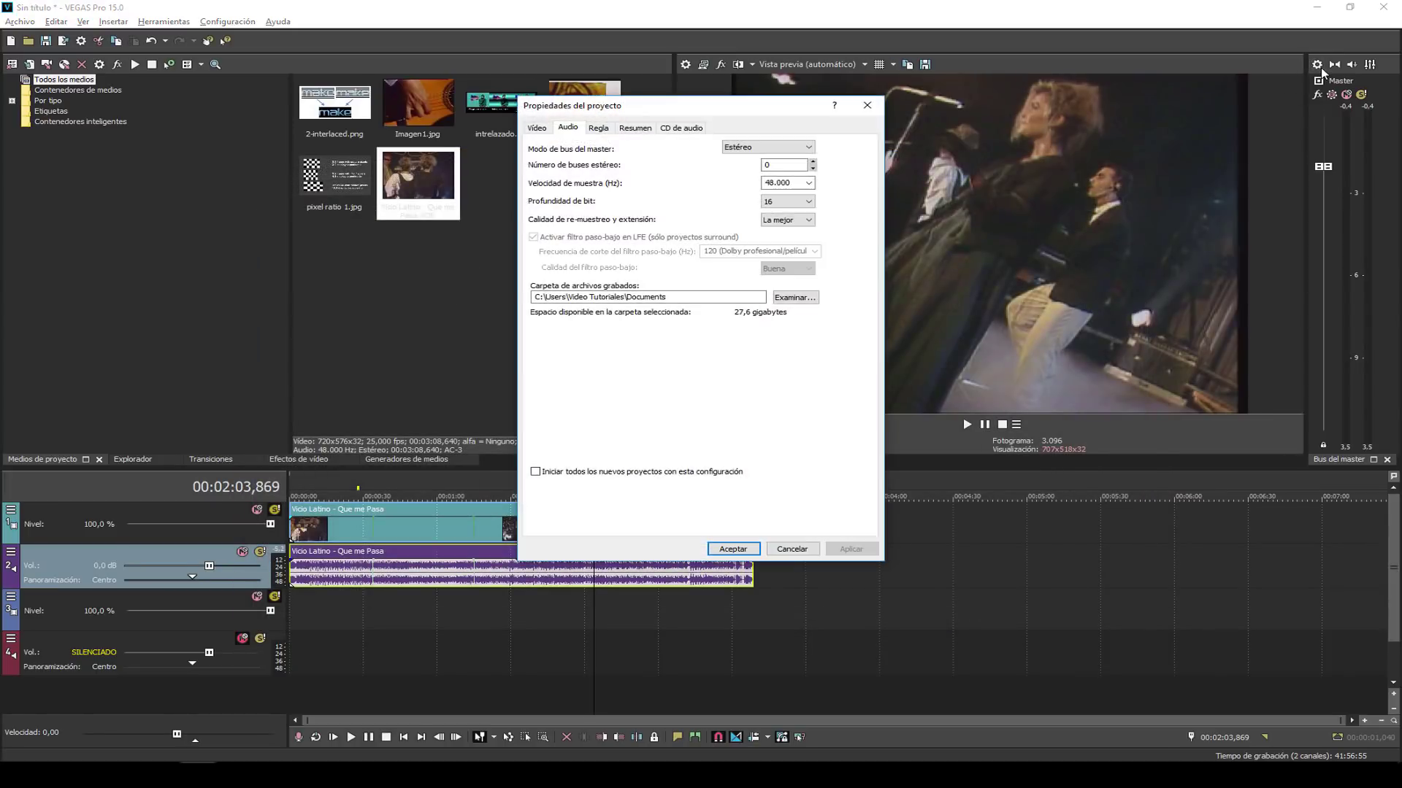
click(868, 108)
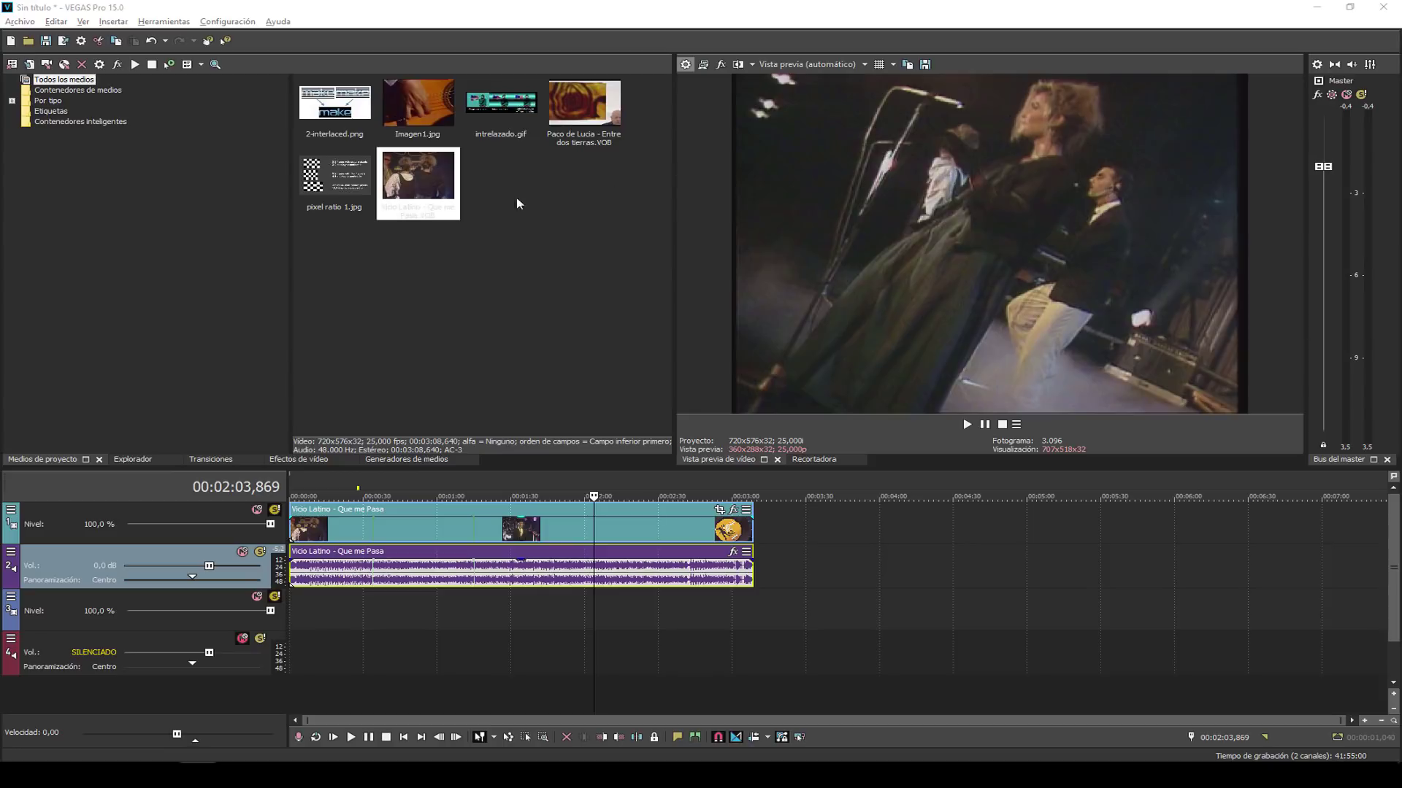
key(alt+Return)
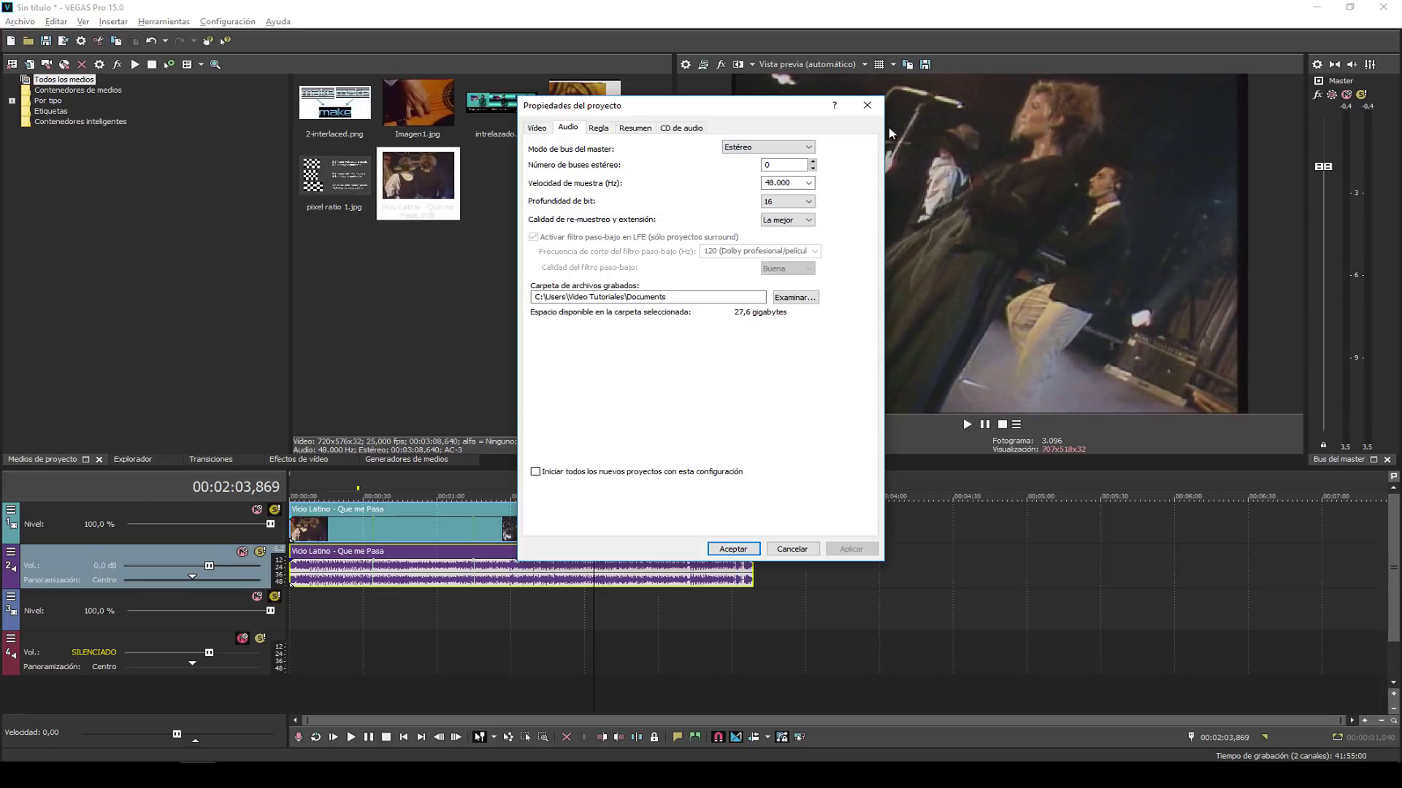
click(867, 106)
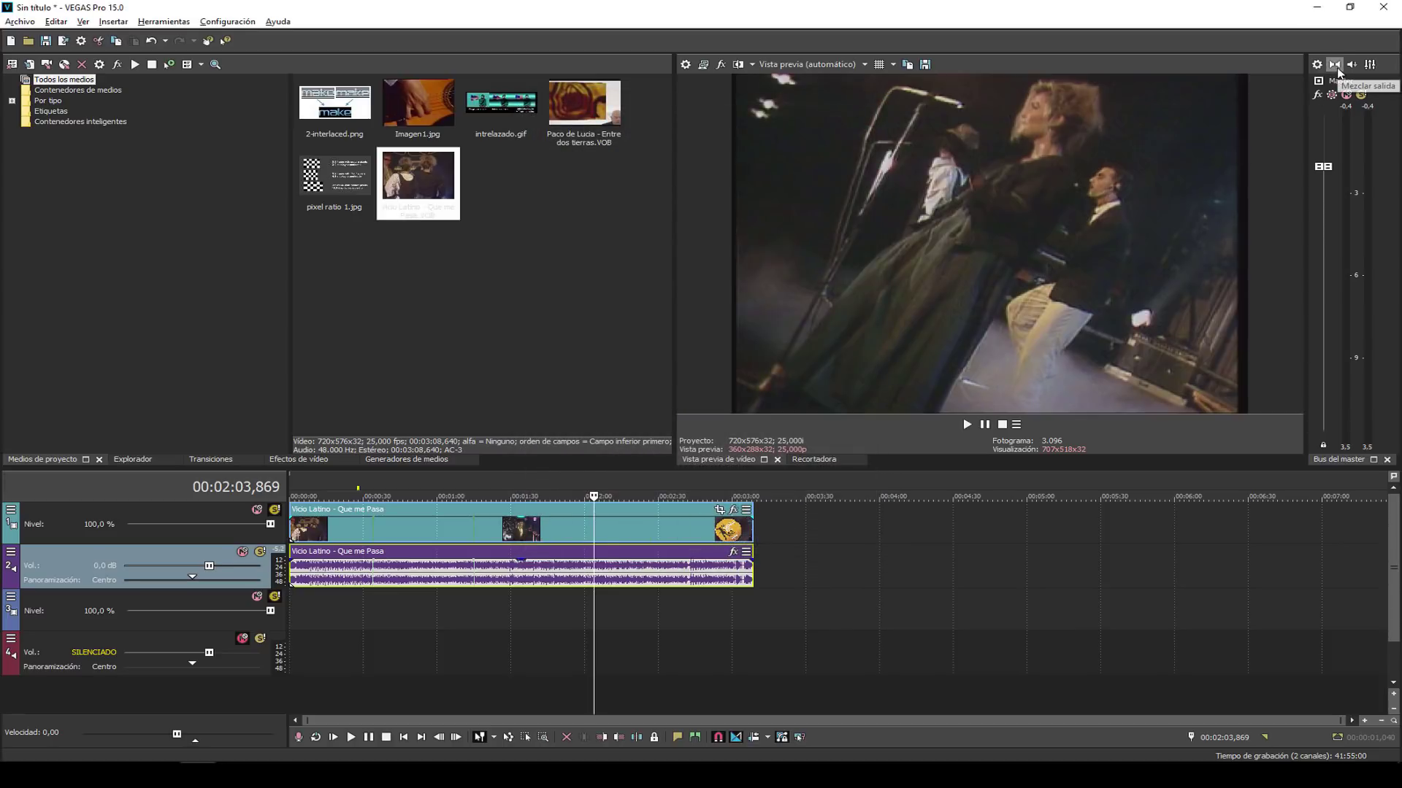
Examine the master bus output controls, the mixing console and the master bus automation modes.
click(1336, 66)
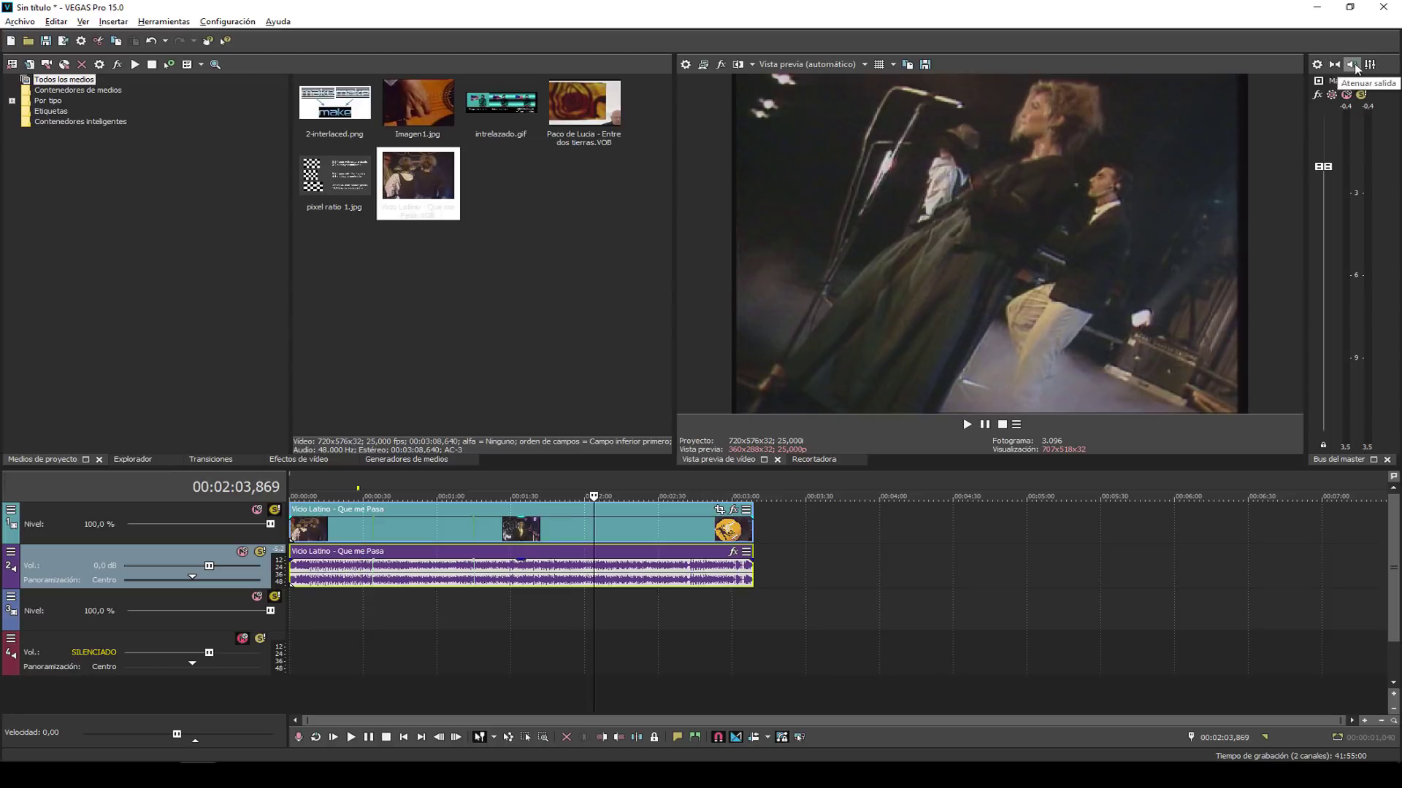
click(1371, 65)
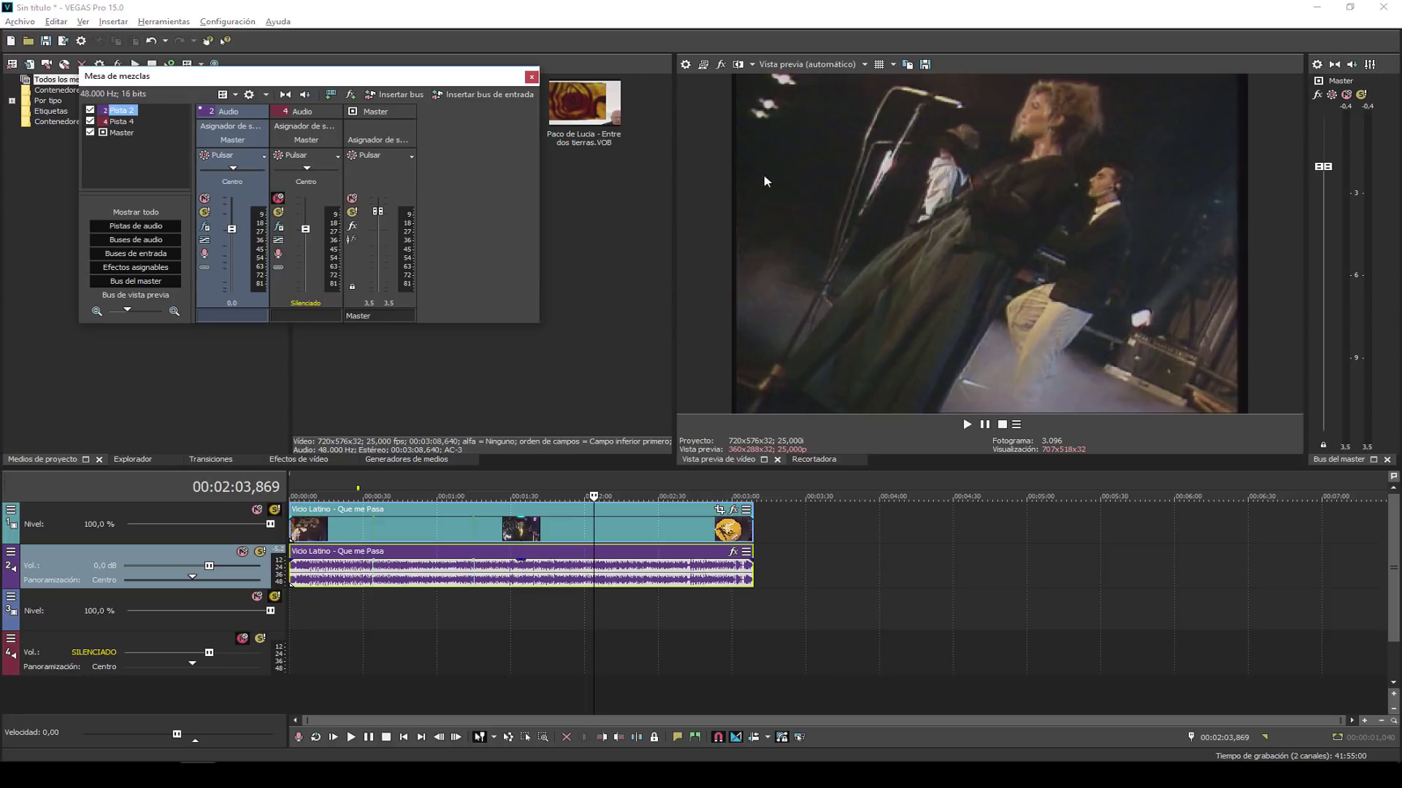
drag(378, 76, 470, 179)
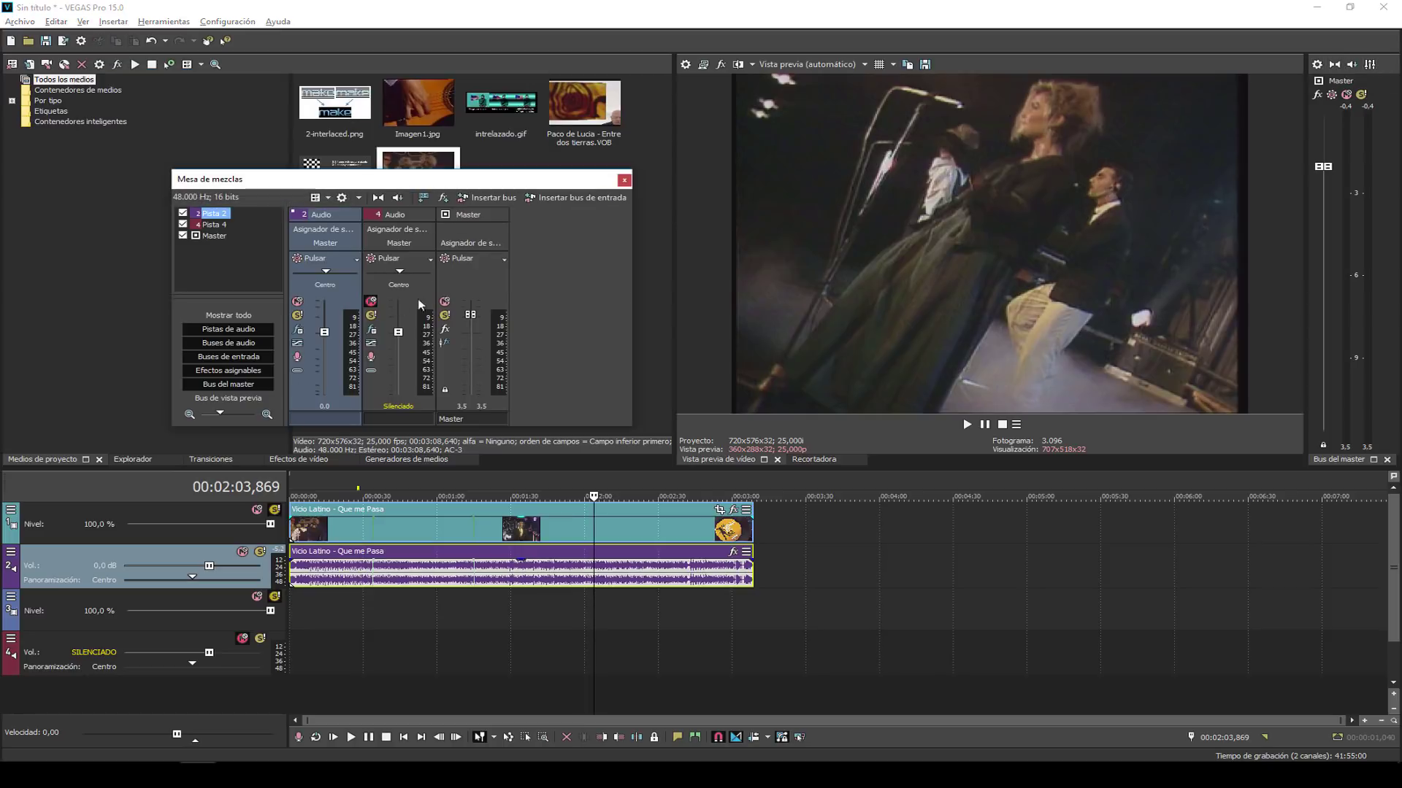
click(623, 180)
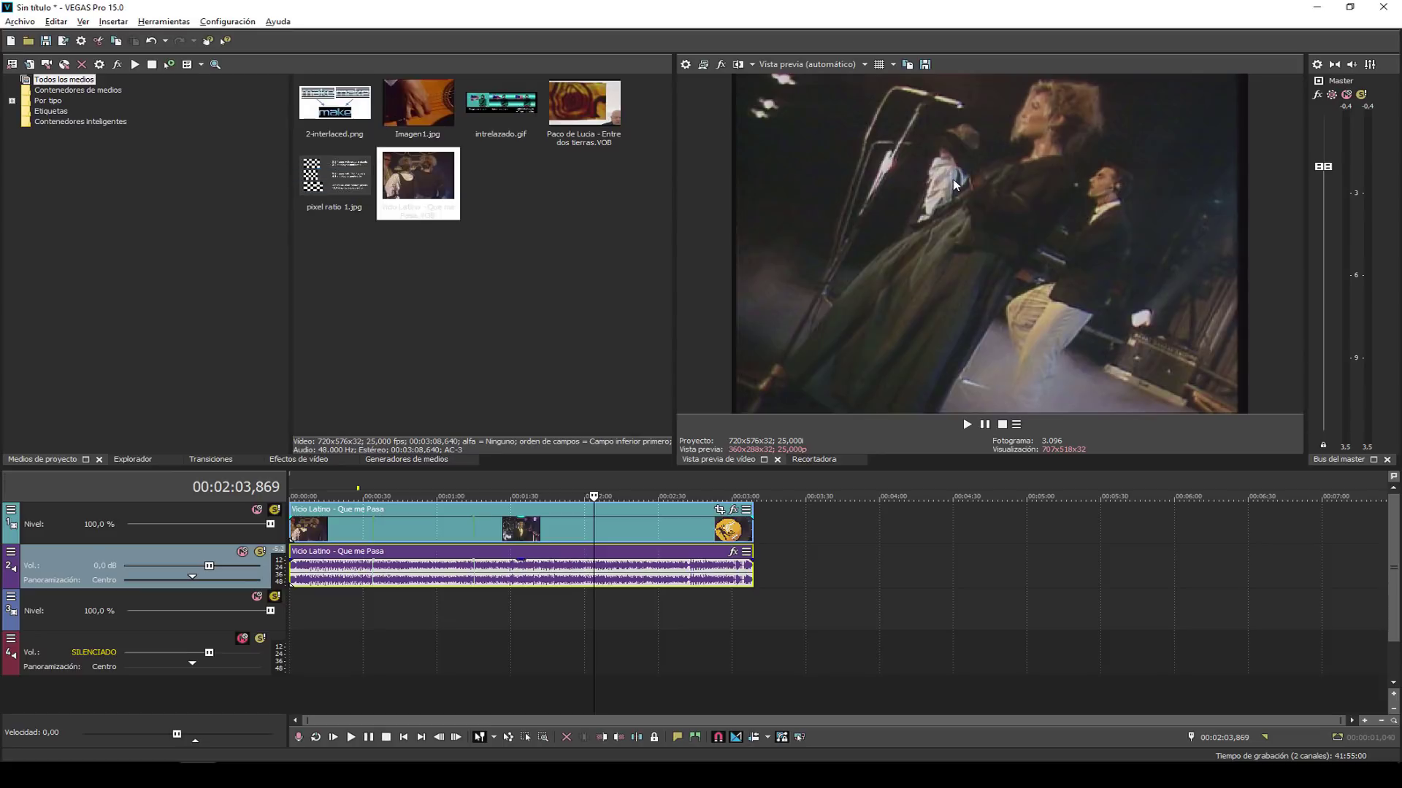
click(1331, 95)
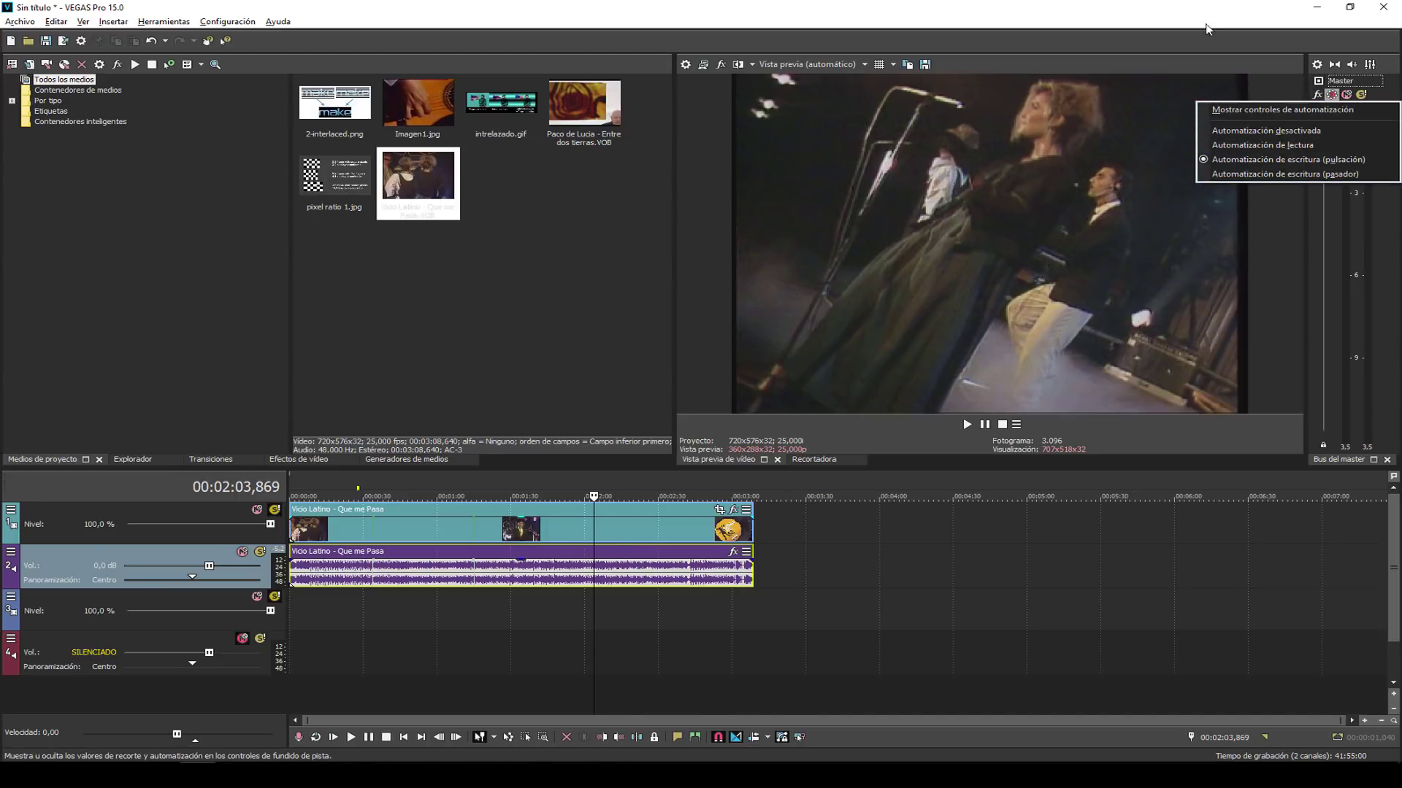
click(1159, 78)
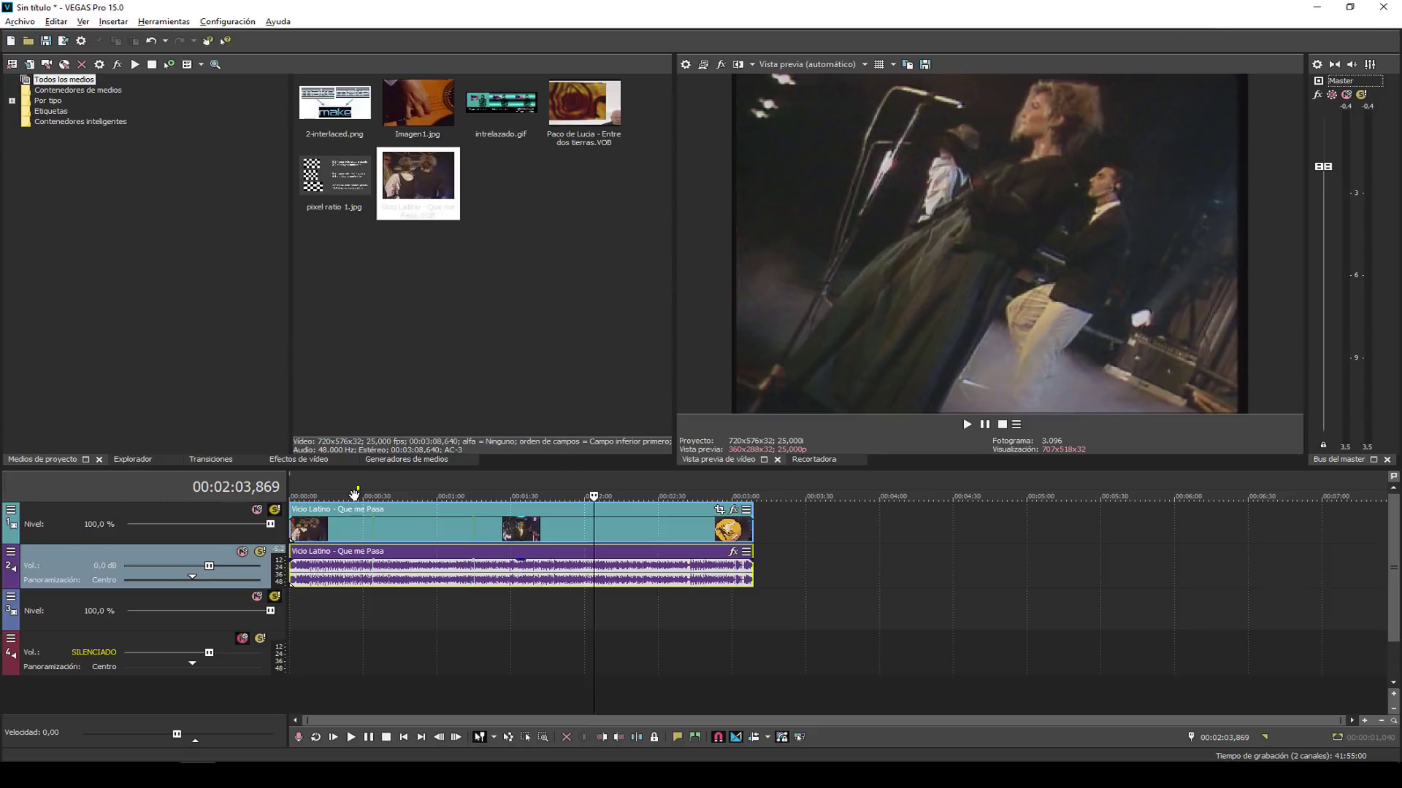
Move the playhead to 00:00:18,412, then to 00:01:38,891, 00:02:00,570 and 00:00:25,539, checking the cursor position read-out.
click(234, 488)
text(18412)
key(Return)
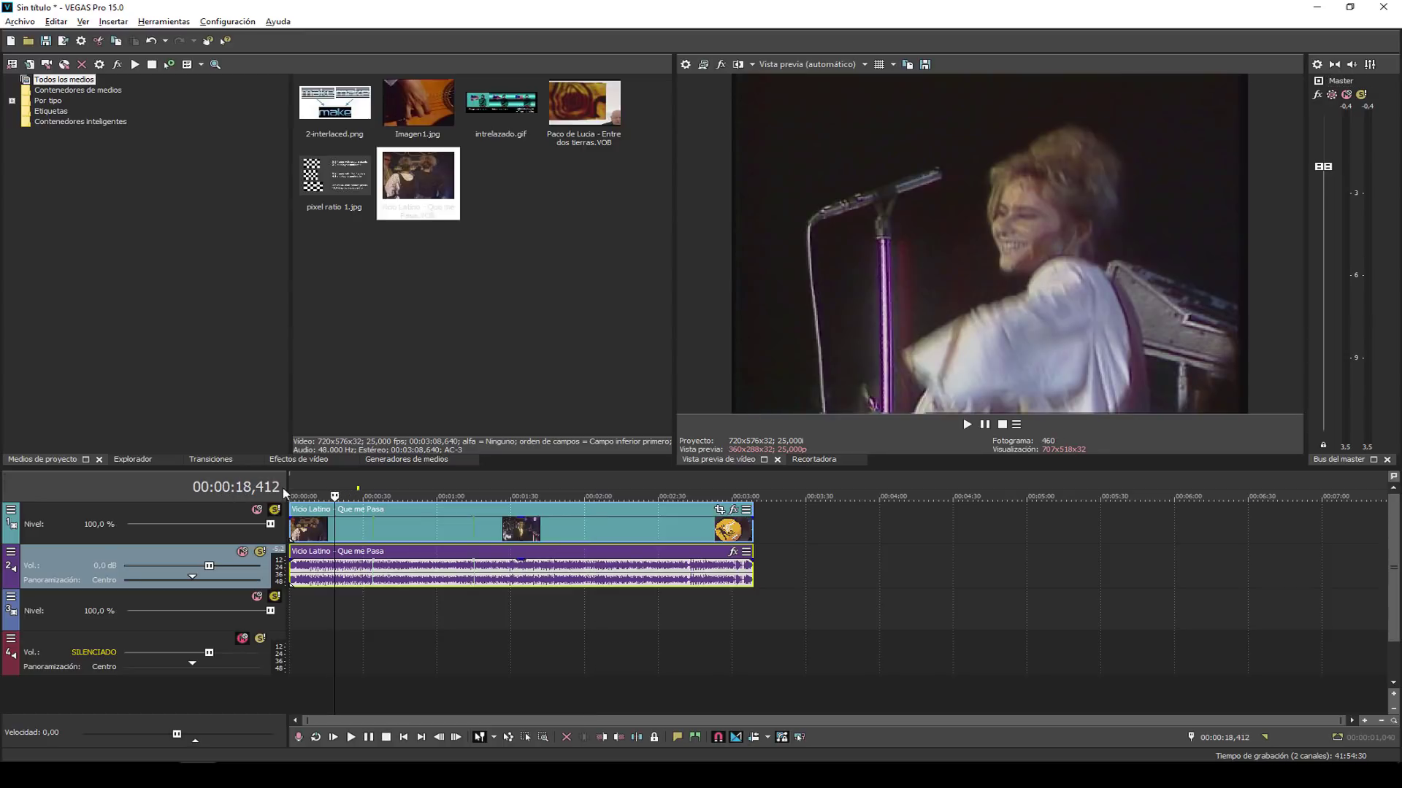
click(371, 488)
click(424, 488)
click(532, 488)
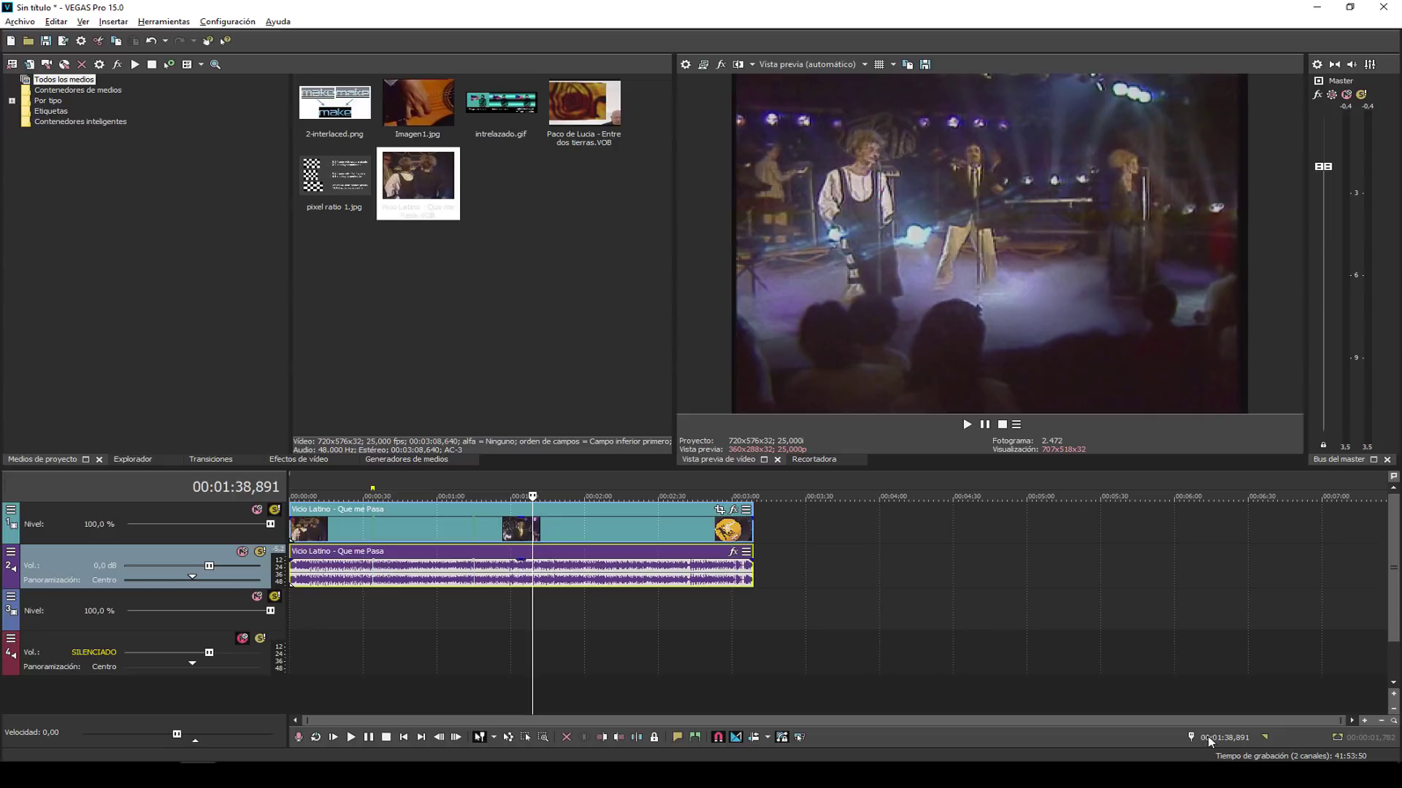
click(586, 479)
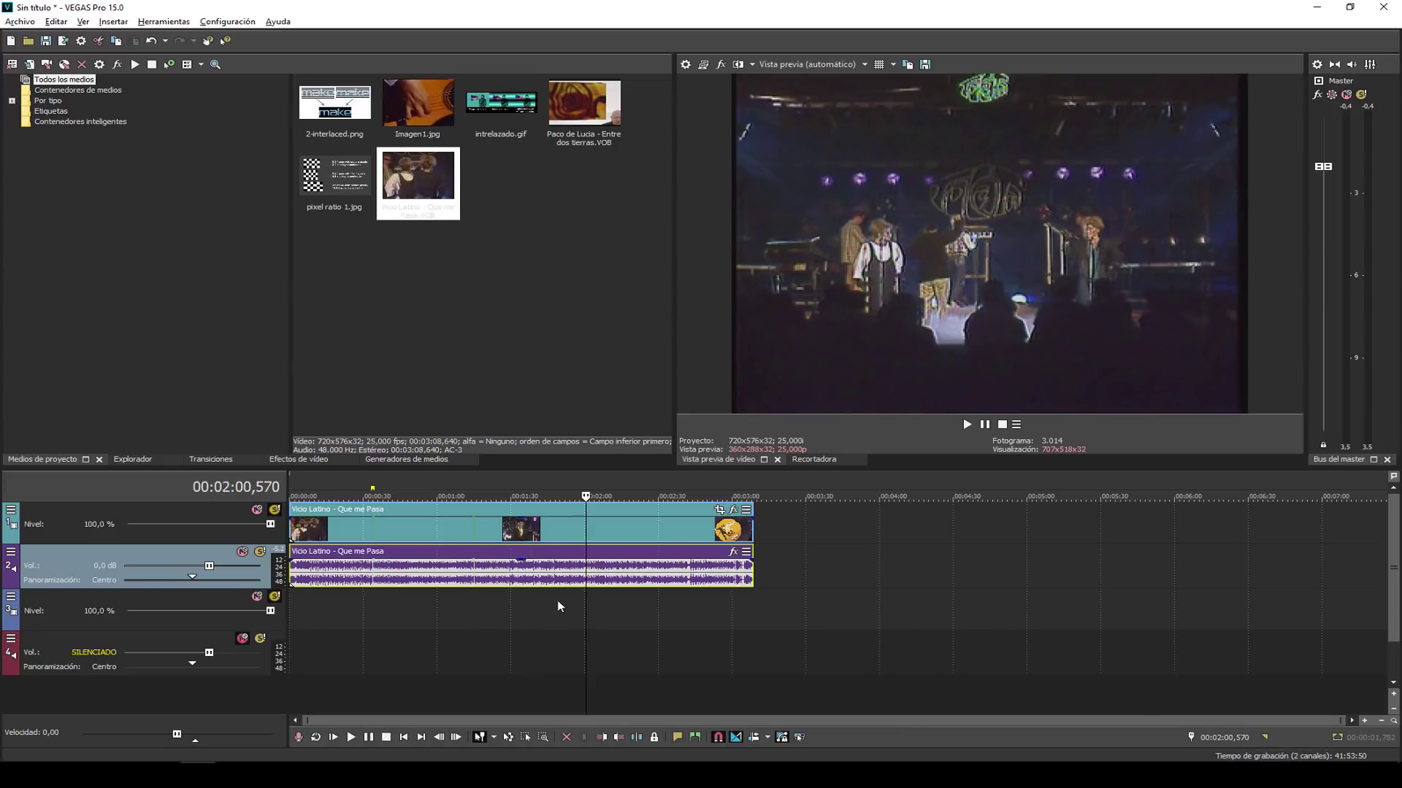
click(1231, 738)
click(352, 528)
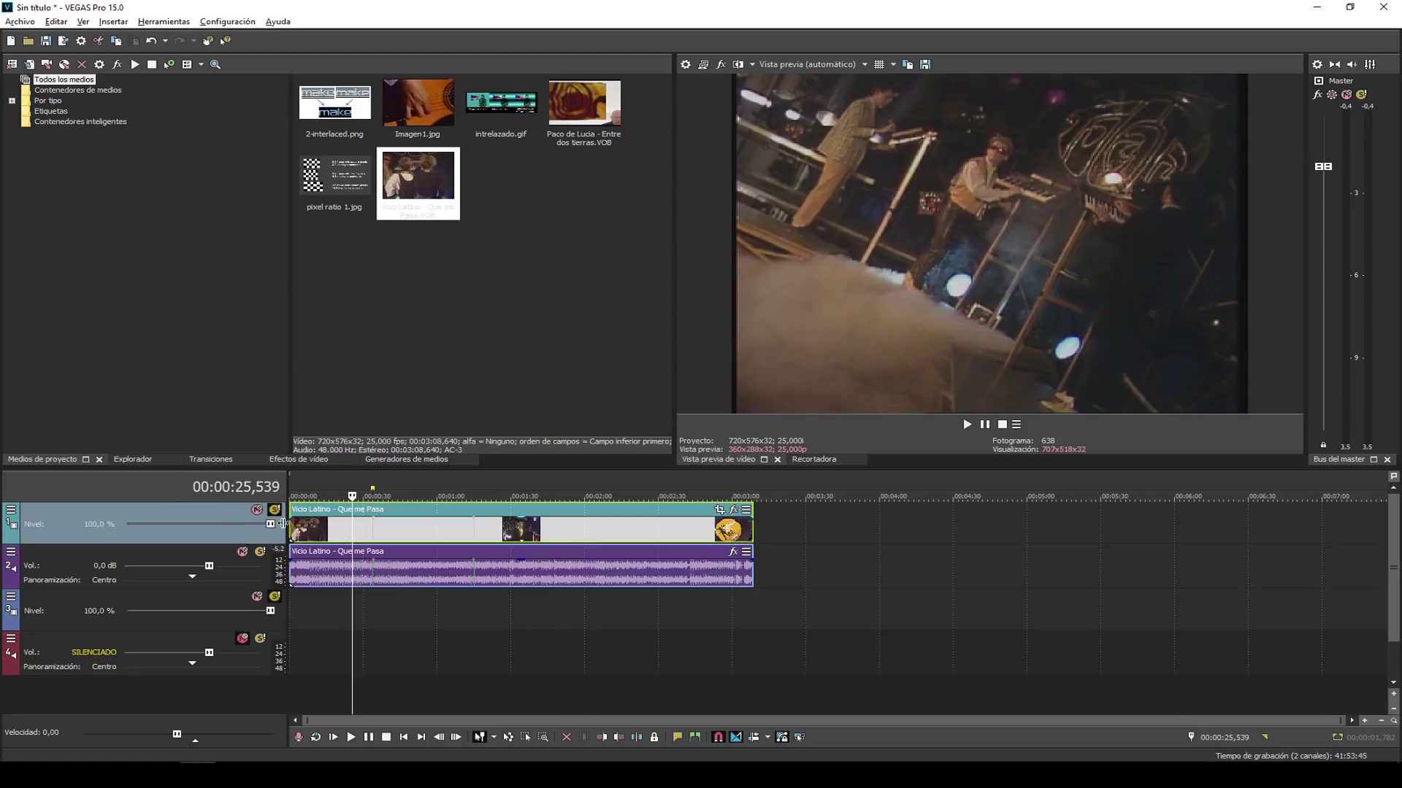
Try video track 1's level, solo and mute controls, leaving the level at 100,0 %.
drag(270, 524, 364, 527)
click(274, 510)
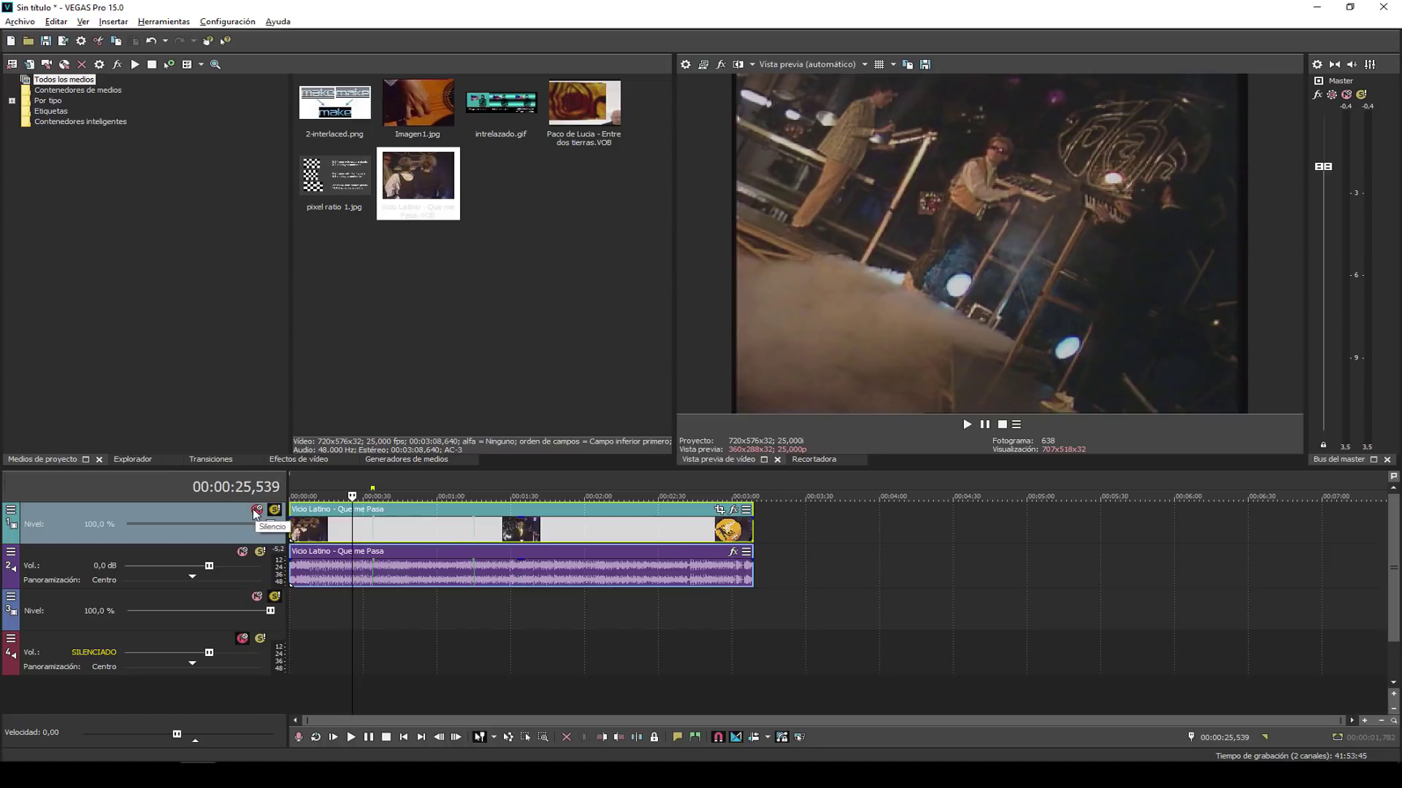
click(256, 511)
click(256, 510)
Switch the workspace to the Vegas 14 Predeterminado window layout.
click(204, 22)
click(201, 27)
click(202, 24)
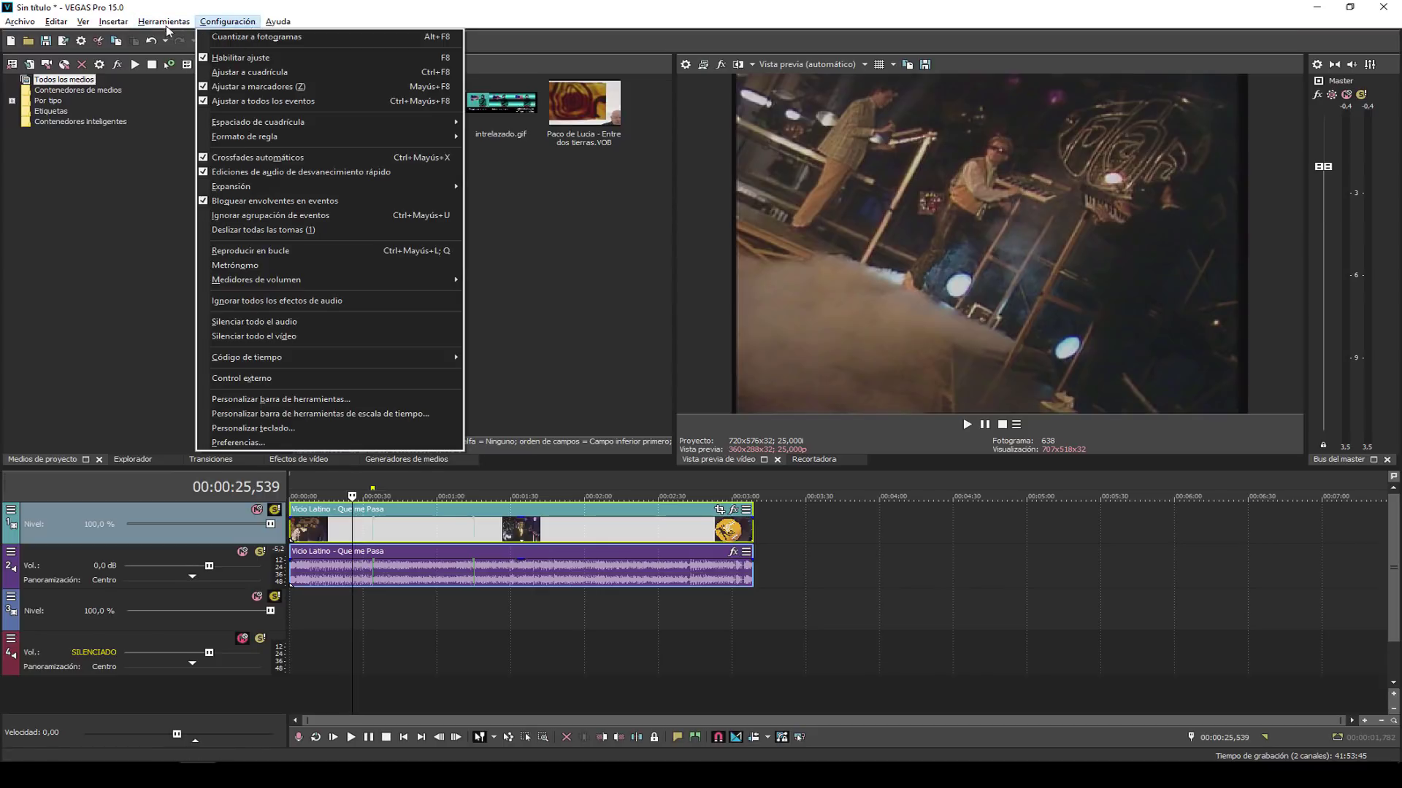
click(82, 22)
mouse_move(106, 75)
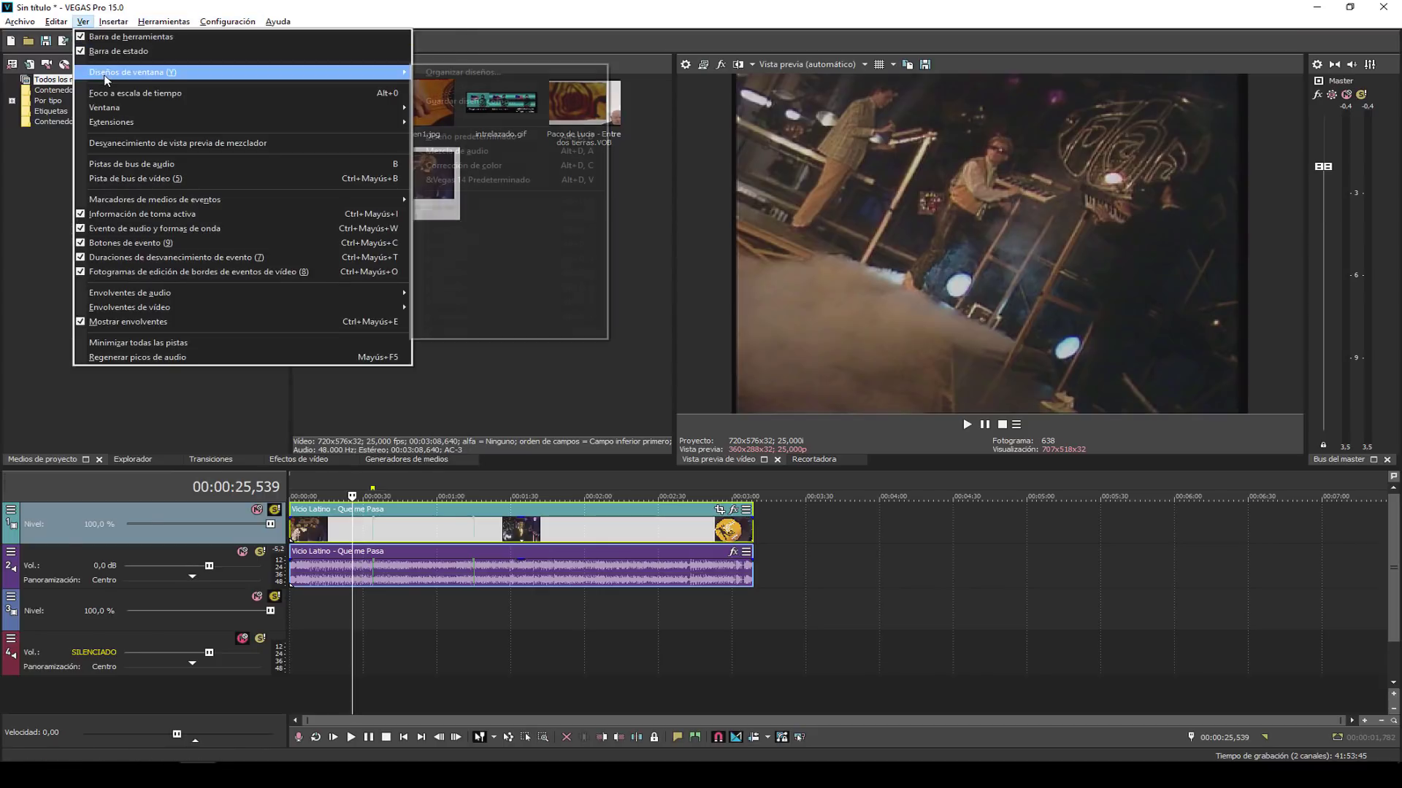
click(456, 180)
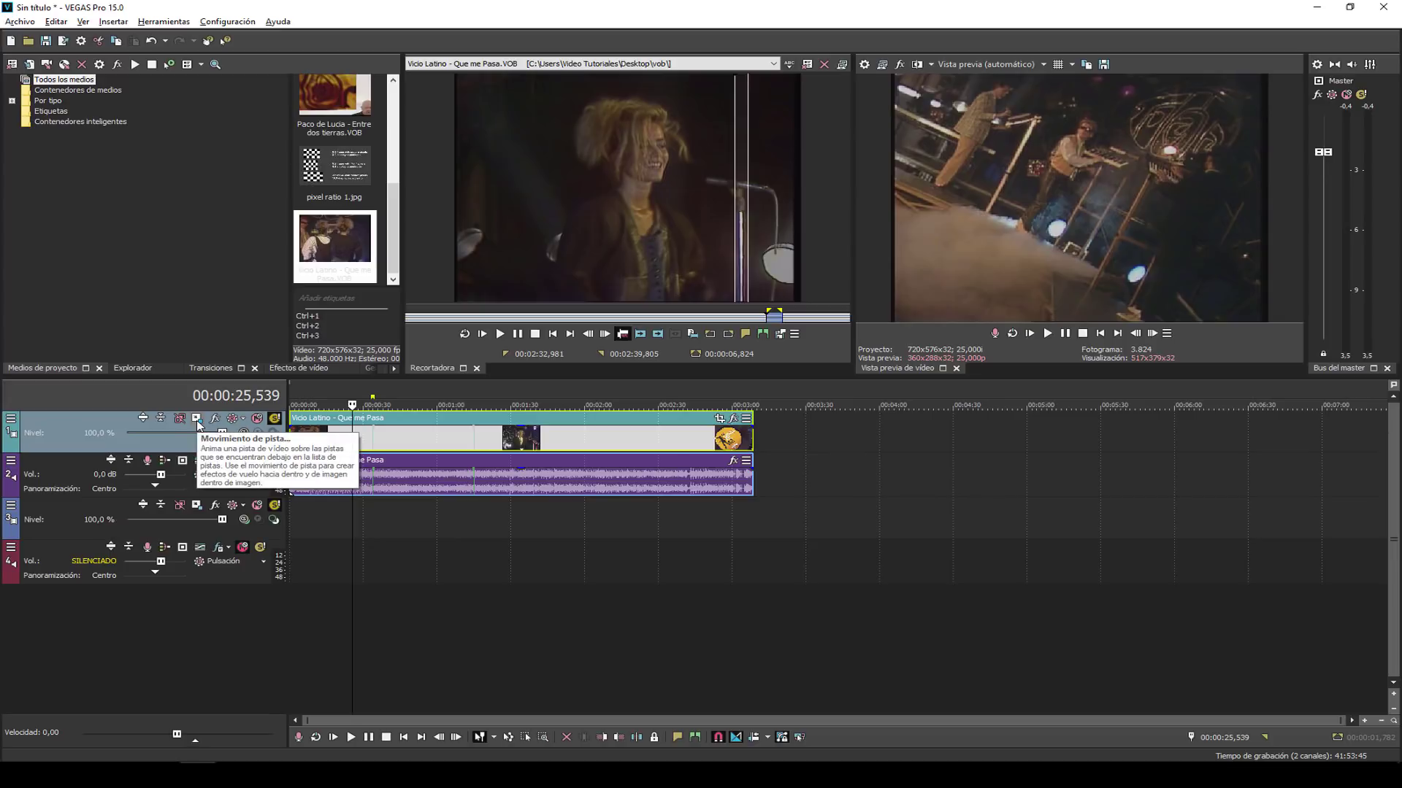
Enlarge the preview area above the timeline and clear the clip from the trimmer.
click(445, 401)
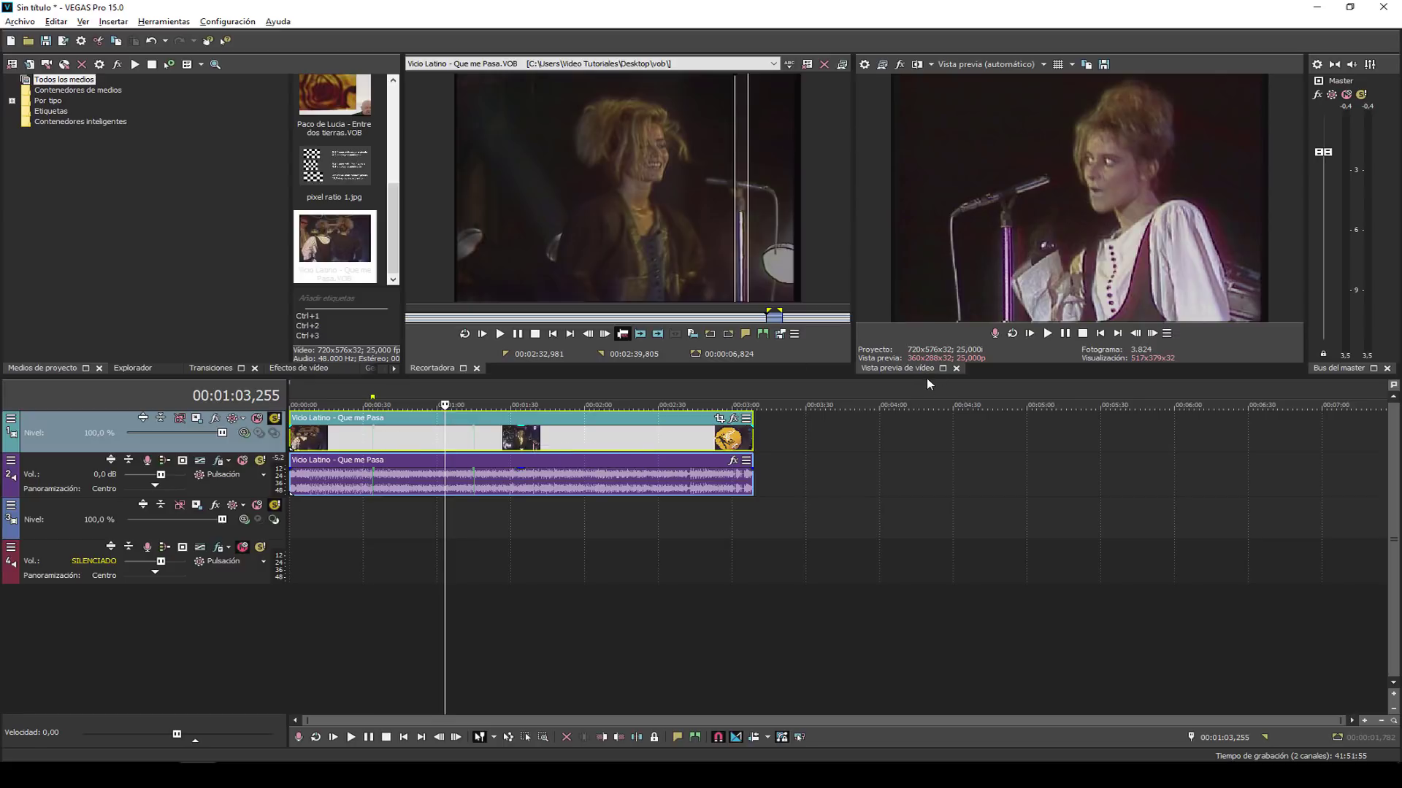
drag(927, 375, 931, 458)
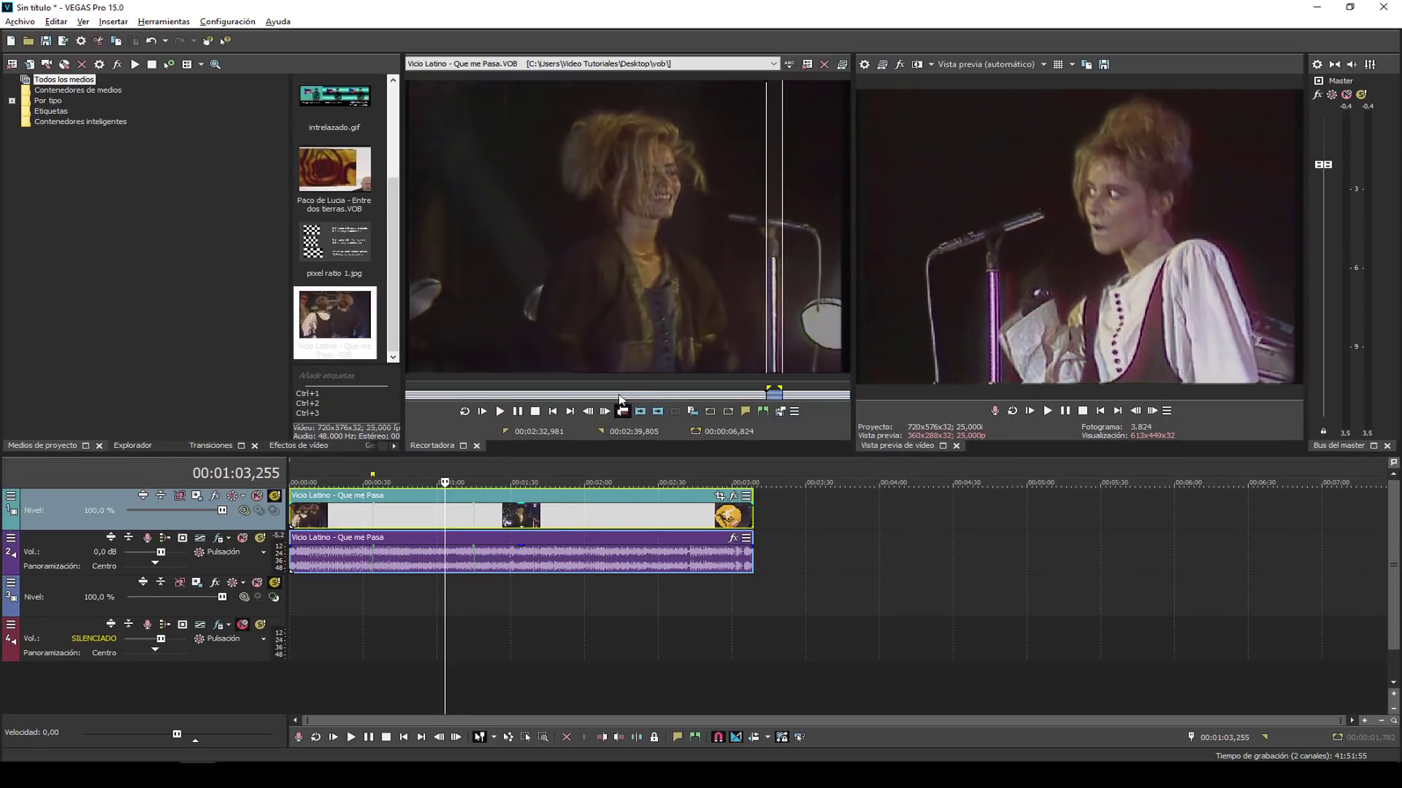
click(824, 65)
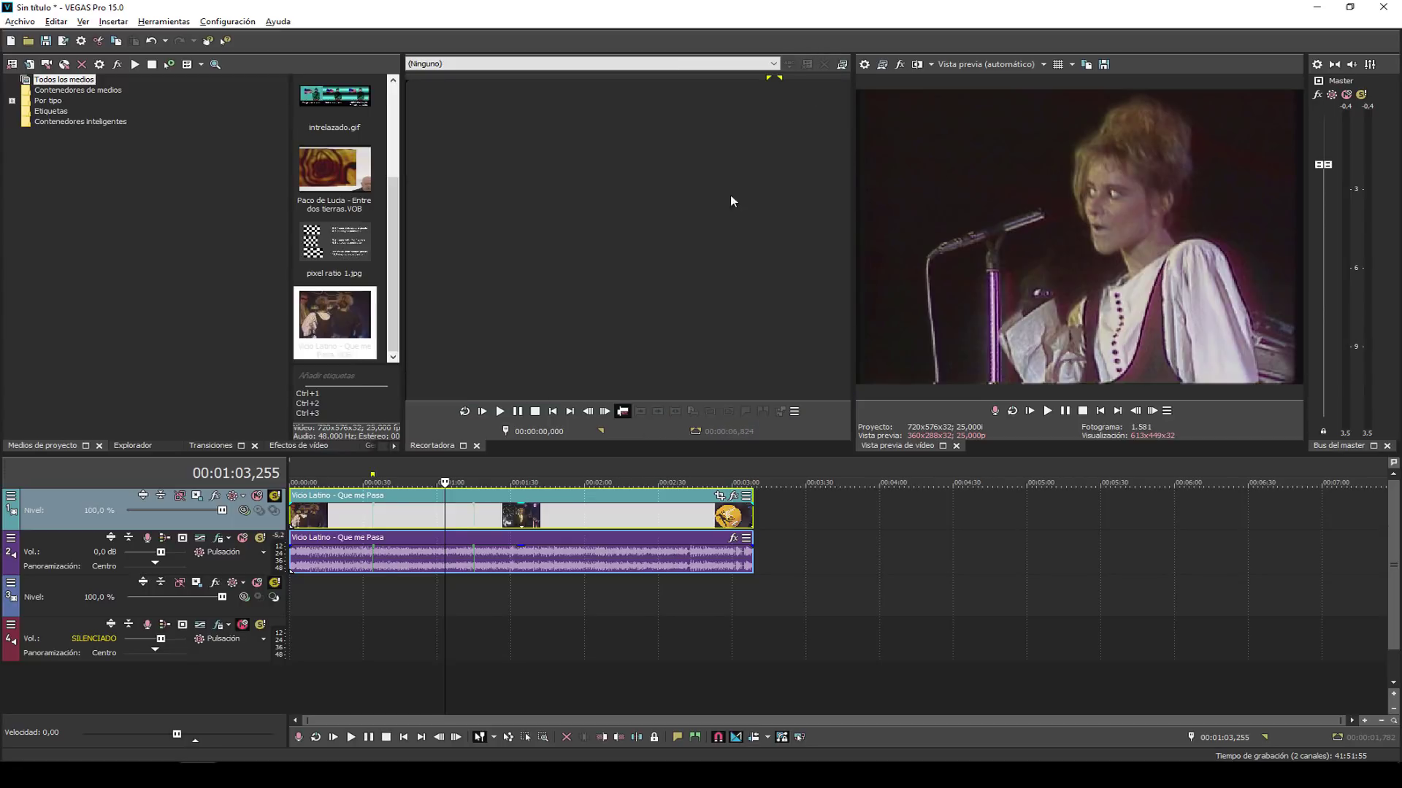
Enlarge the video event's pan/crop frame to about 848 × 678 to shrink the picture, and close the event effects.
click(732, 499)
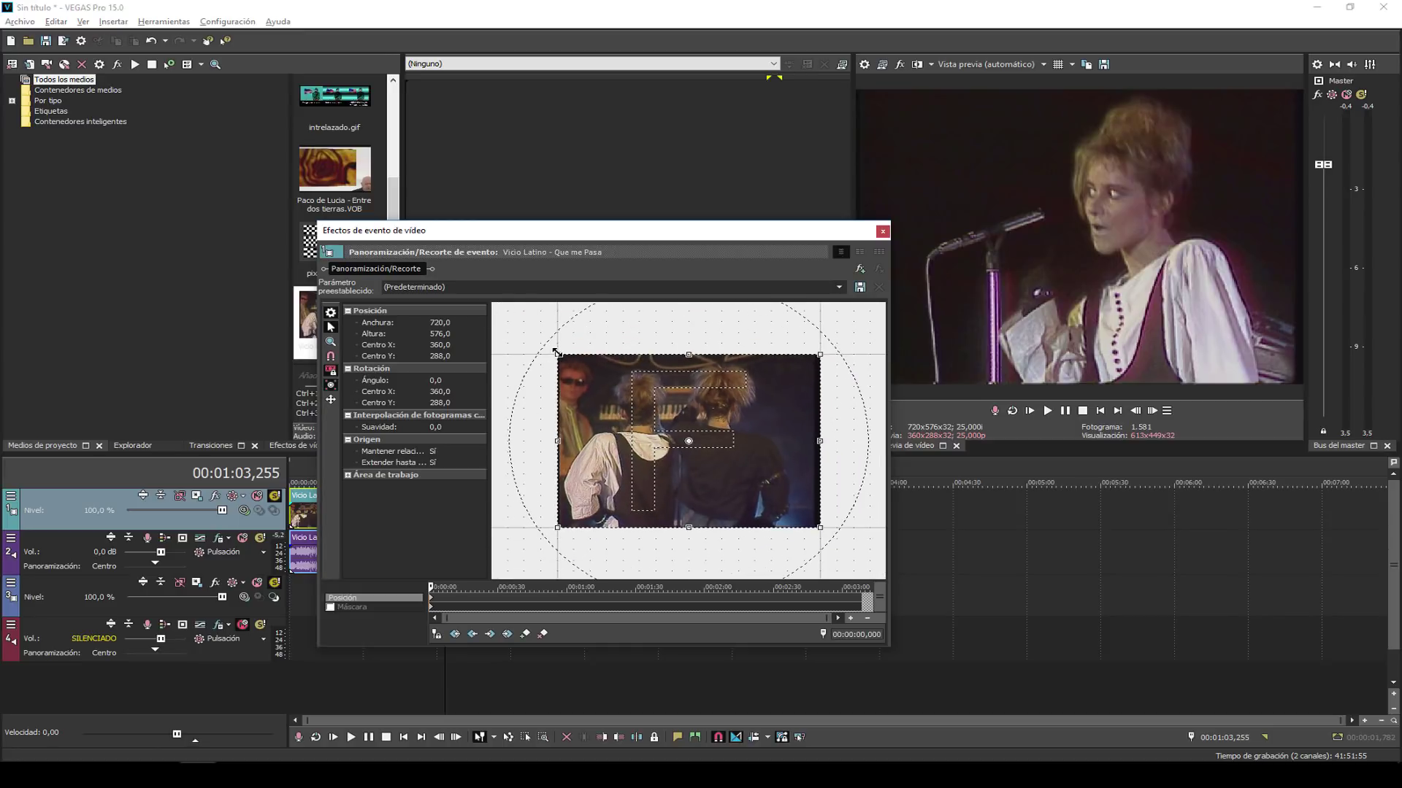
drag(546, 338, 532, 329)
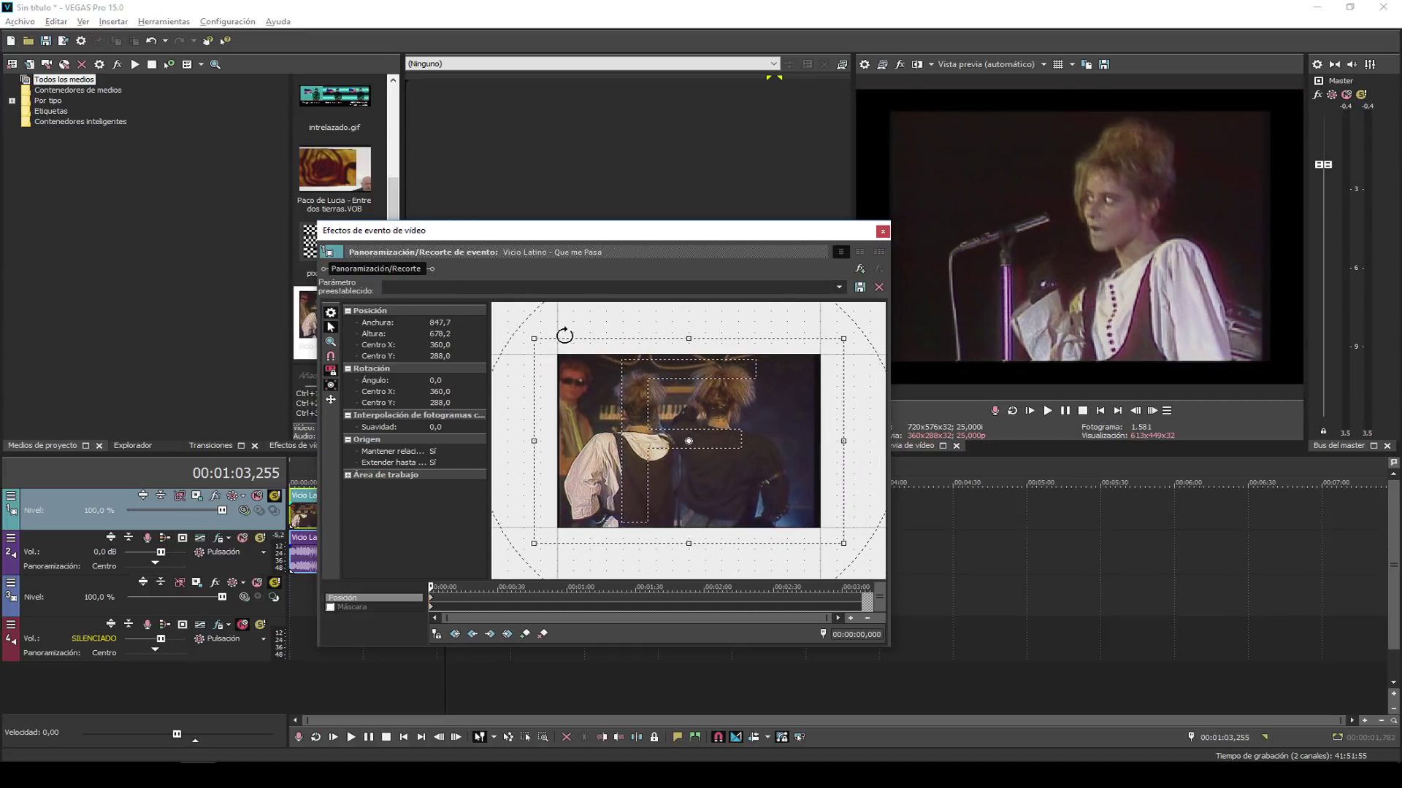
click(883, 231)
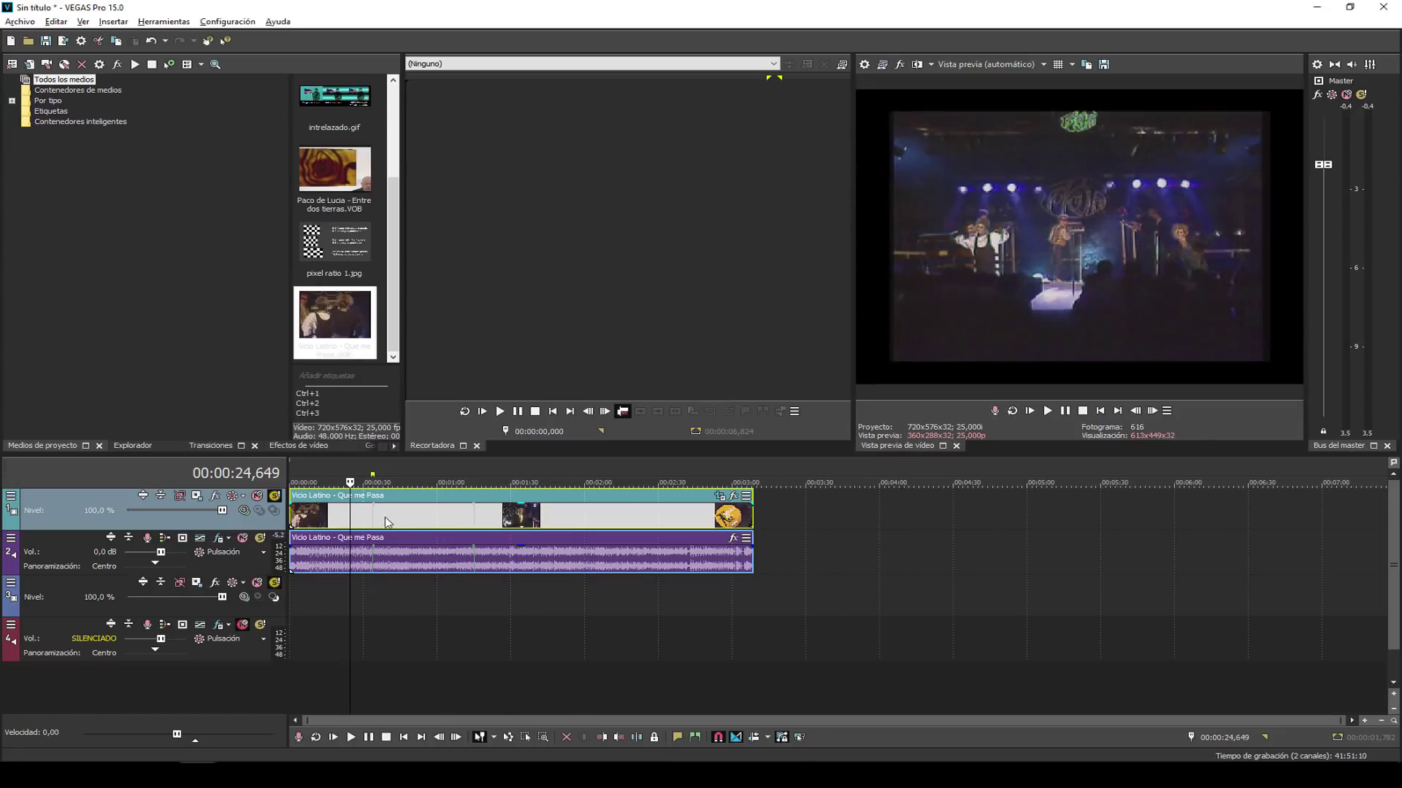
Split the video and its audio into six pieces, from 00:00:24,649 to 00:02:35,315, and check the framing of individual pieces.
key(s)
key(s)
key(s)
key(s)
click(670, 520)
key(s)
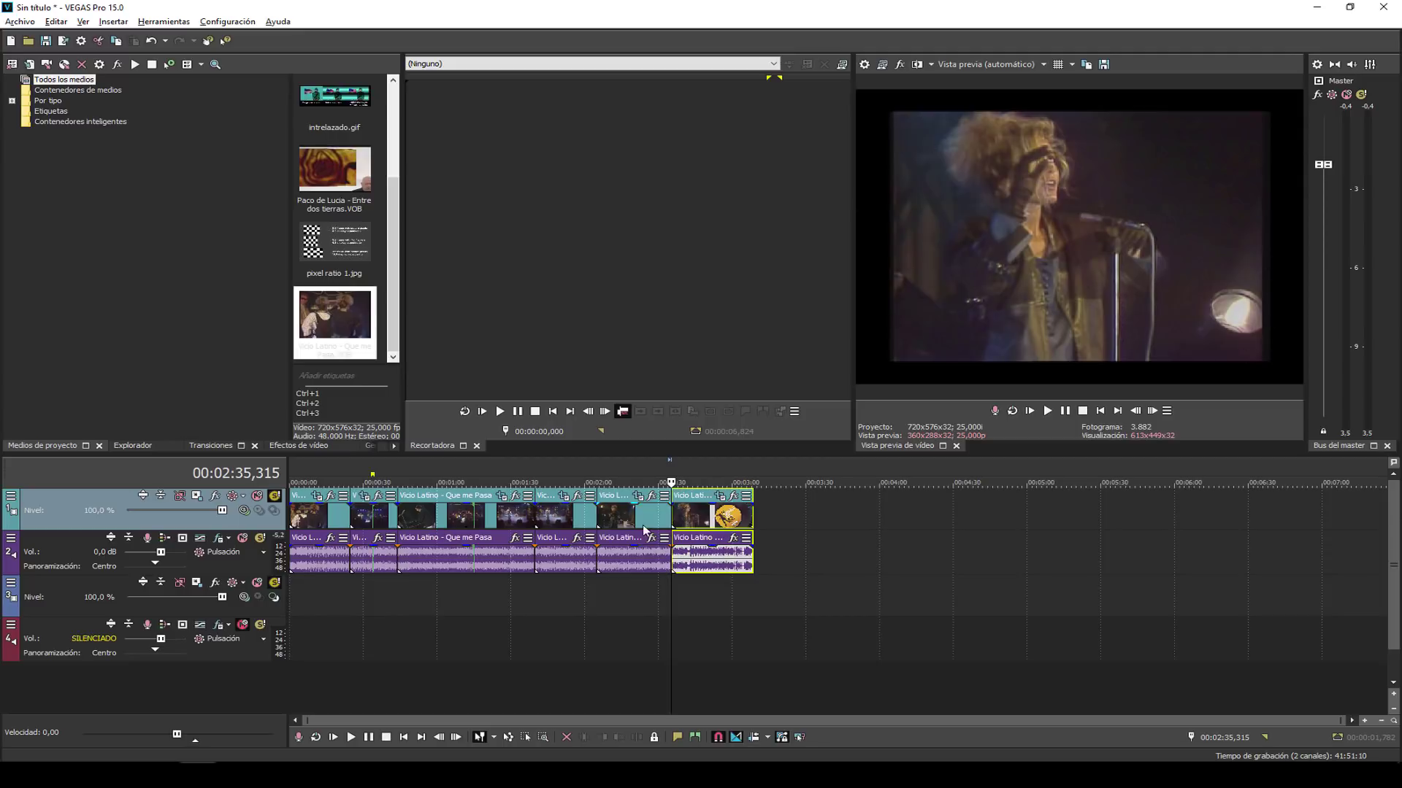
click(320, 520)
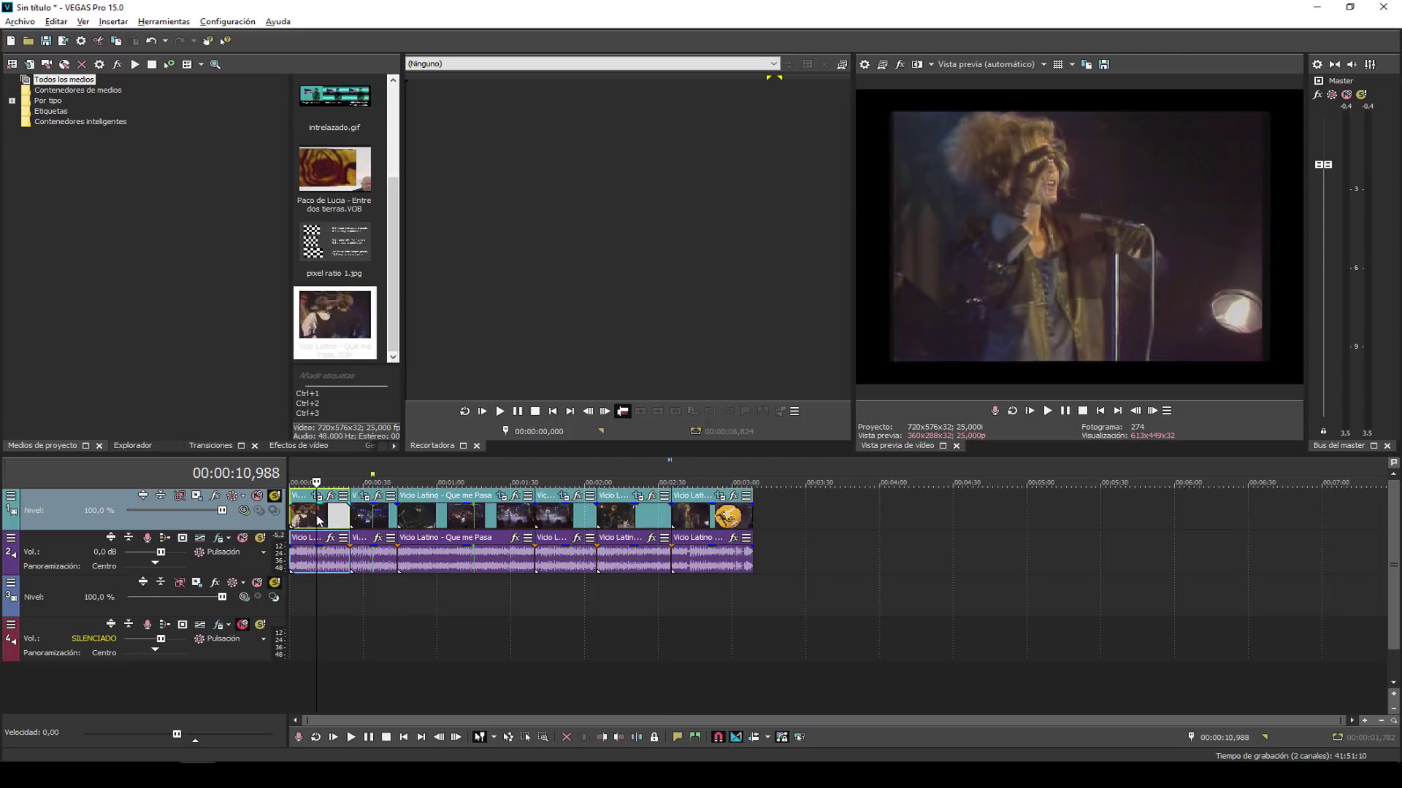
click(615, 520)
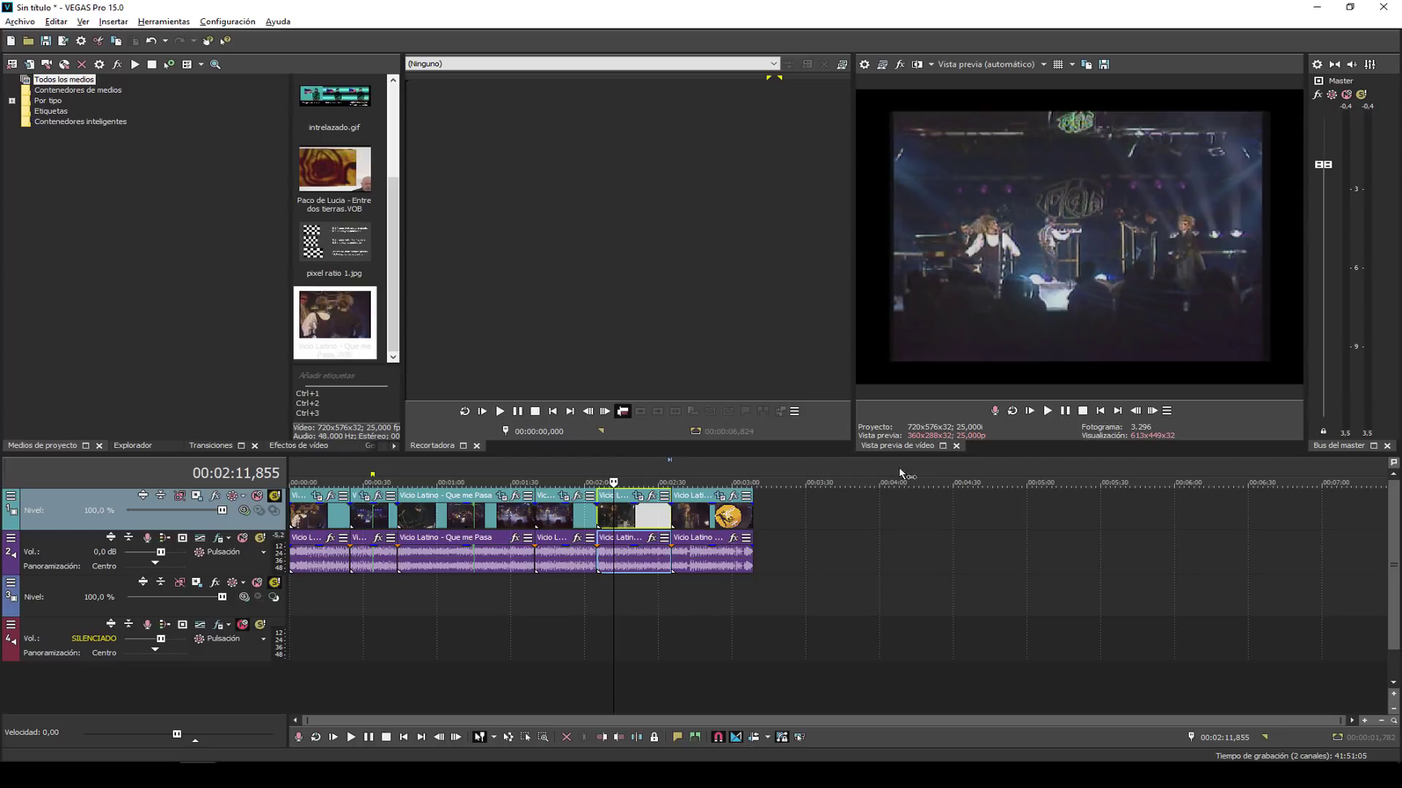
Enlarge video track 1's Track Motion frame to just over 874 × 684, close it, and check the framing on different pieces.
click(196, 497)
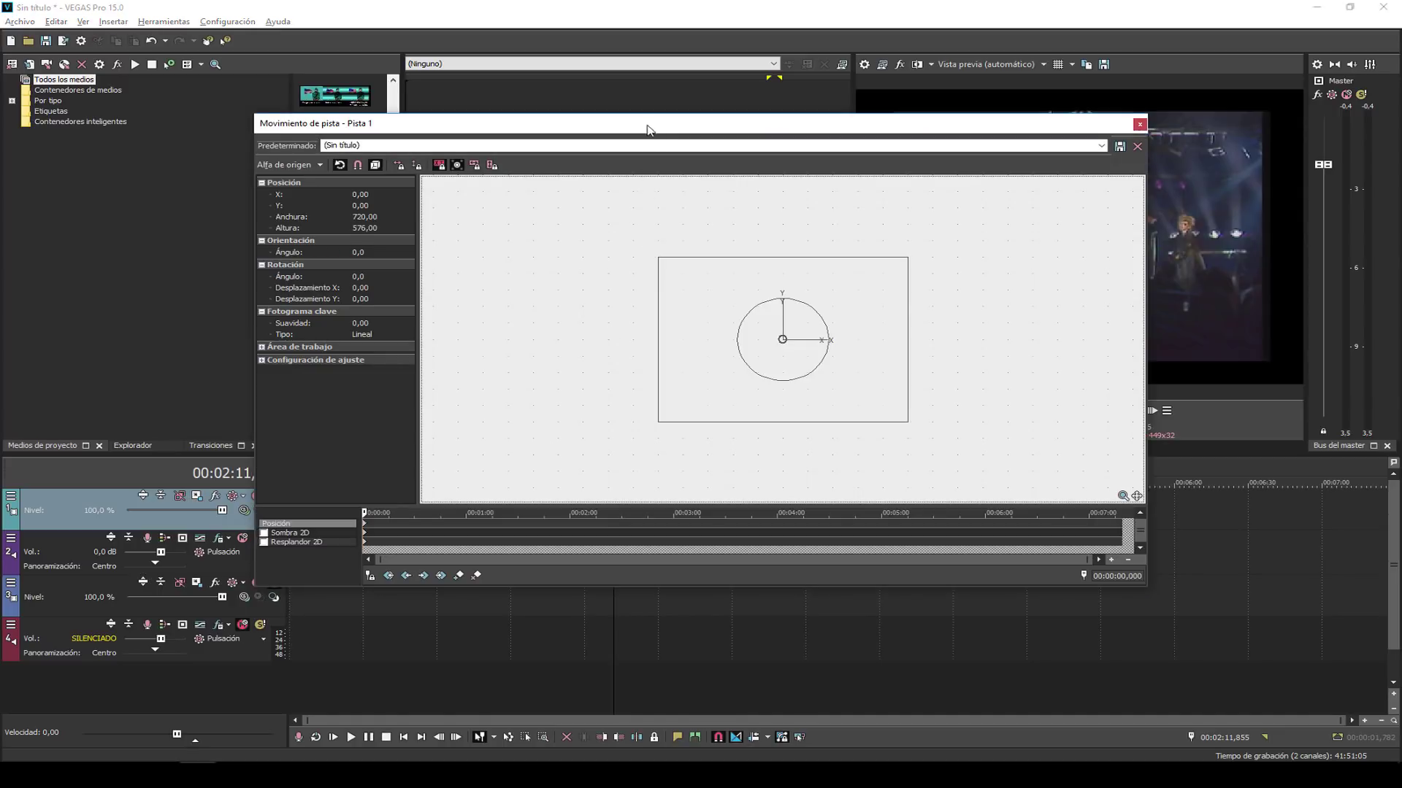
drag(648, 129, 748, 351)
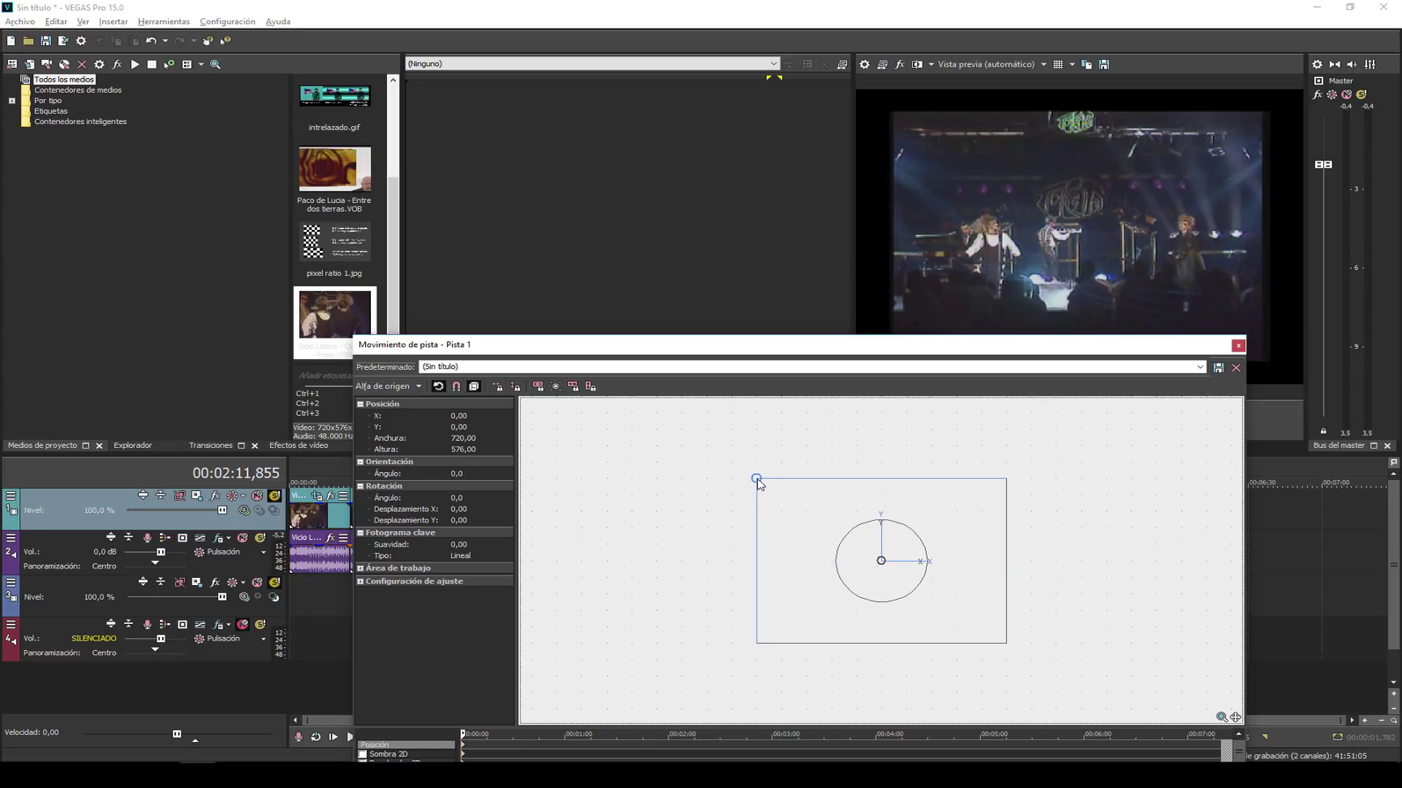
drag(758, 480, 733, 464)
drag(1004, 644, 1034, 663)
drag(744, 472, 730, 465)
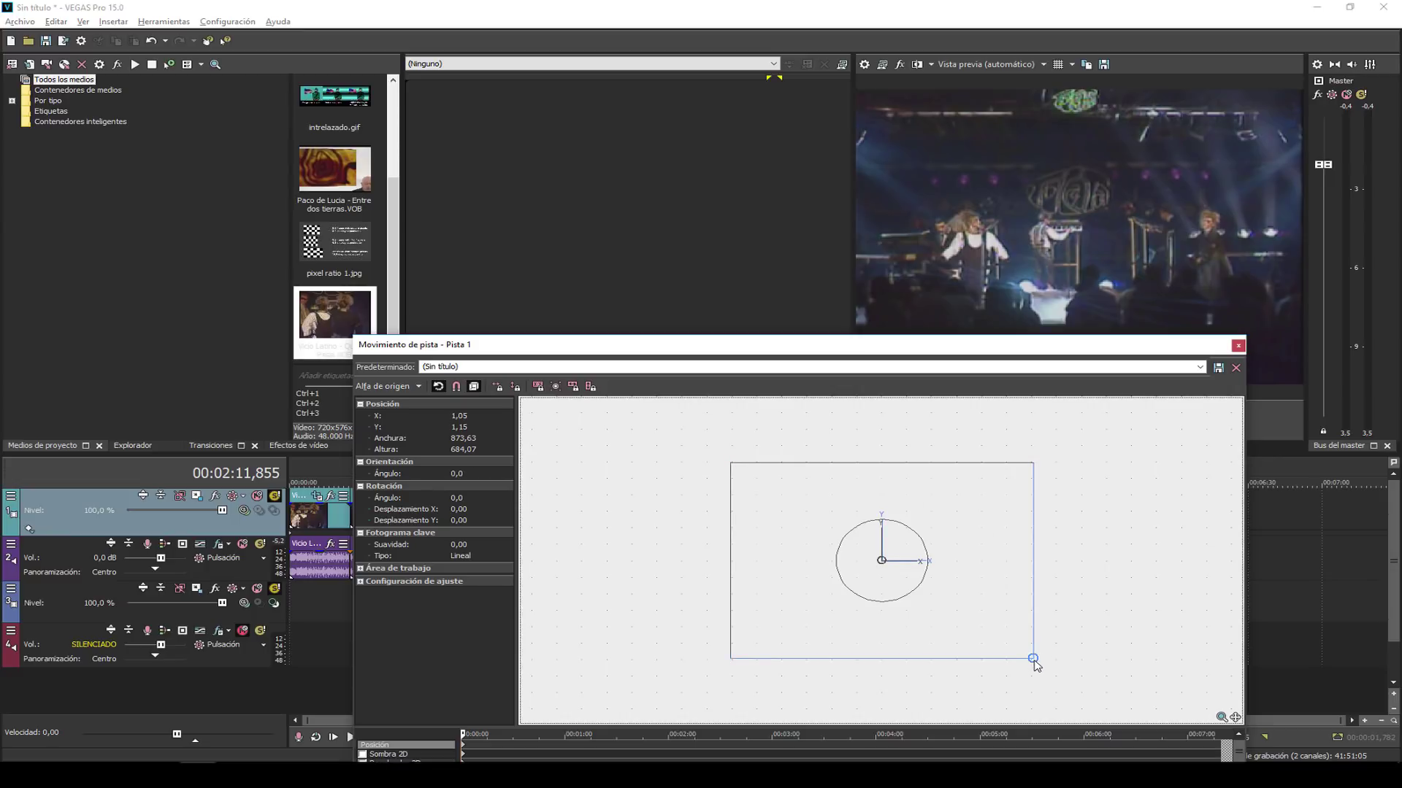
drag(1033, 660, 1040, 662)
click(1238, 345)
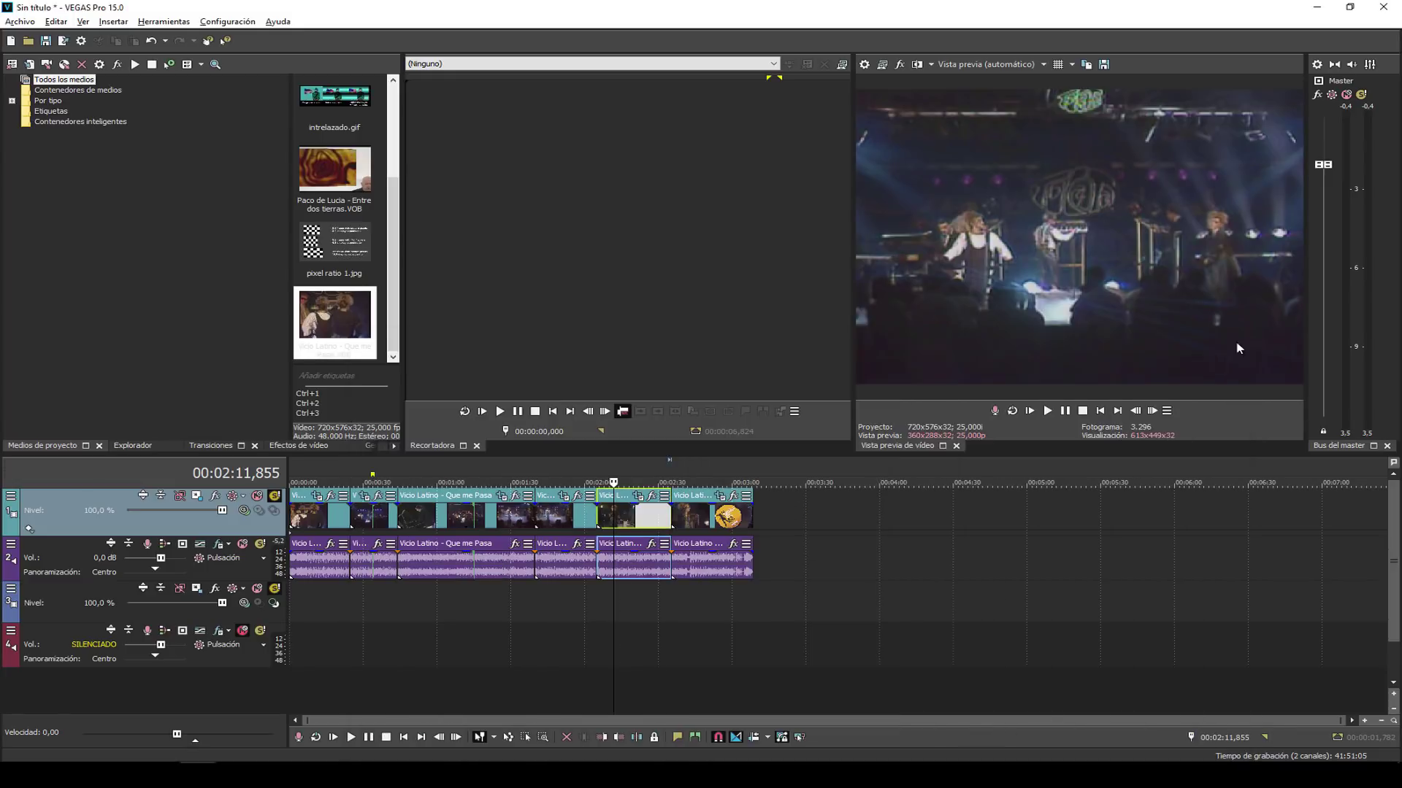
click(586, 515)
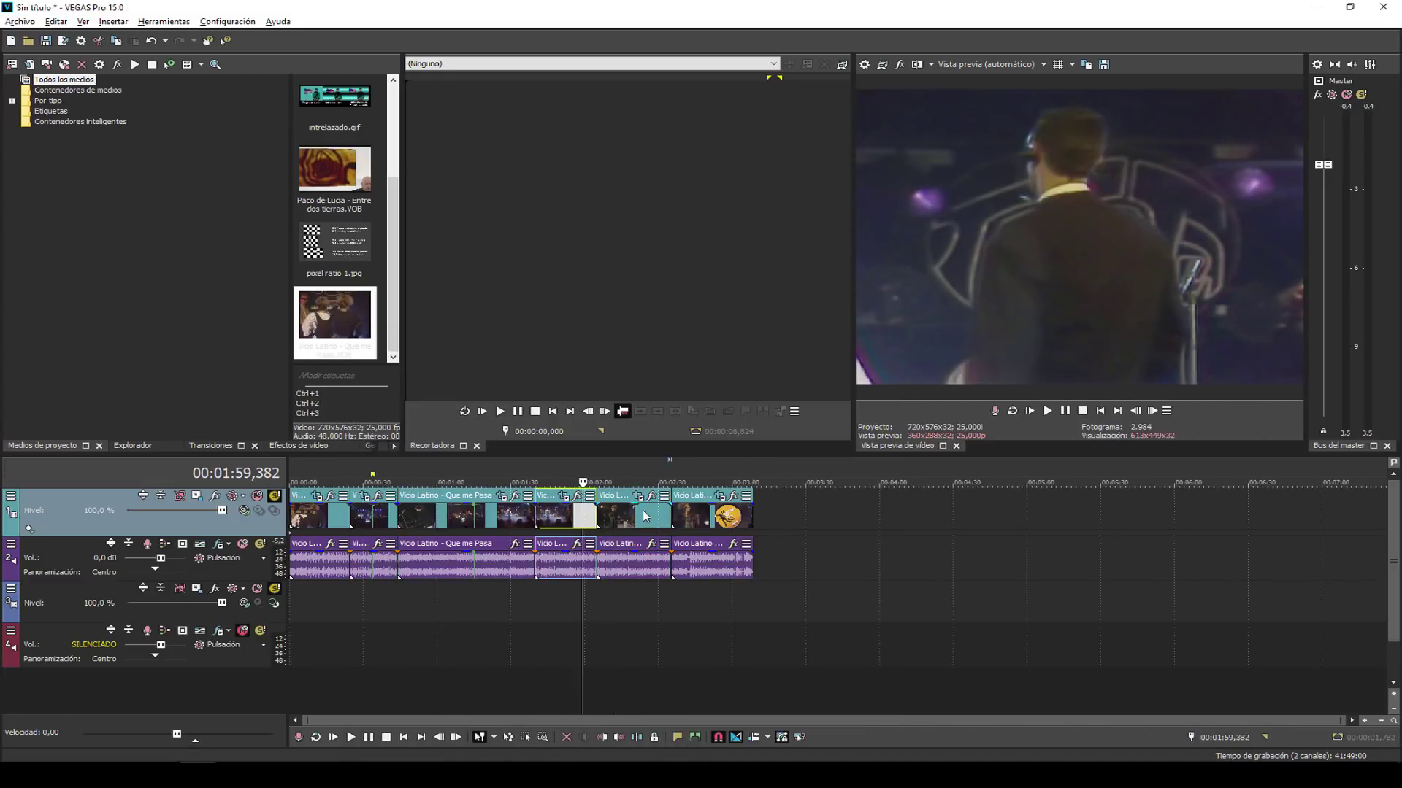
click(642, 516)
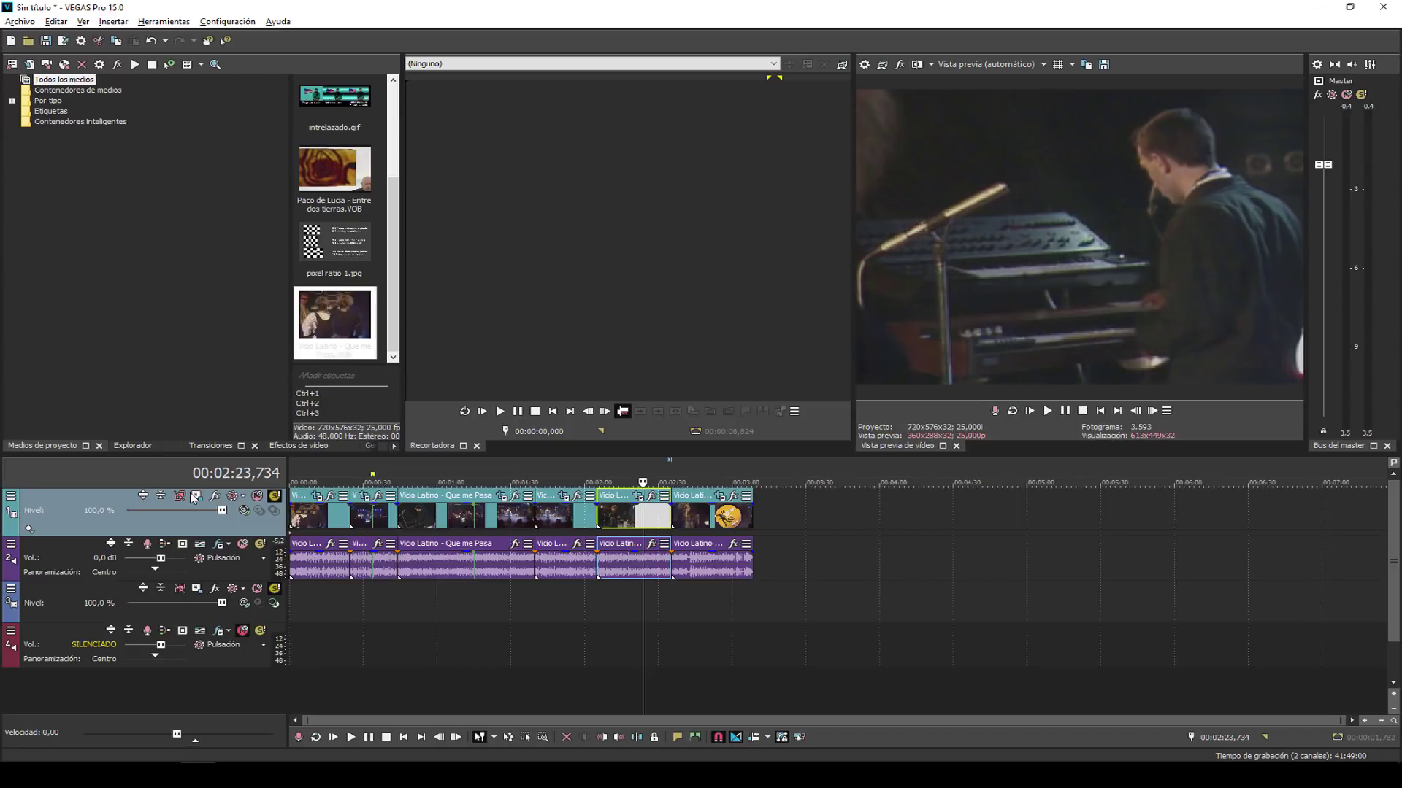
Try minimizing and maximizing video track 1's height, restoring its normal height each time.
click(144, 497)
click(146, 497)
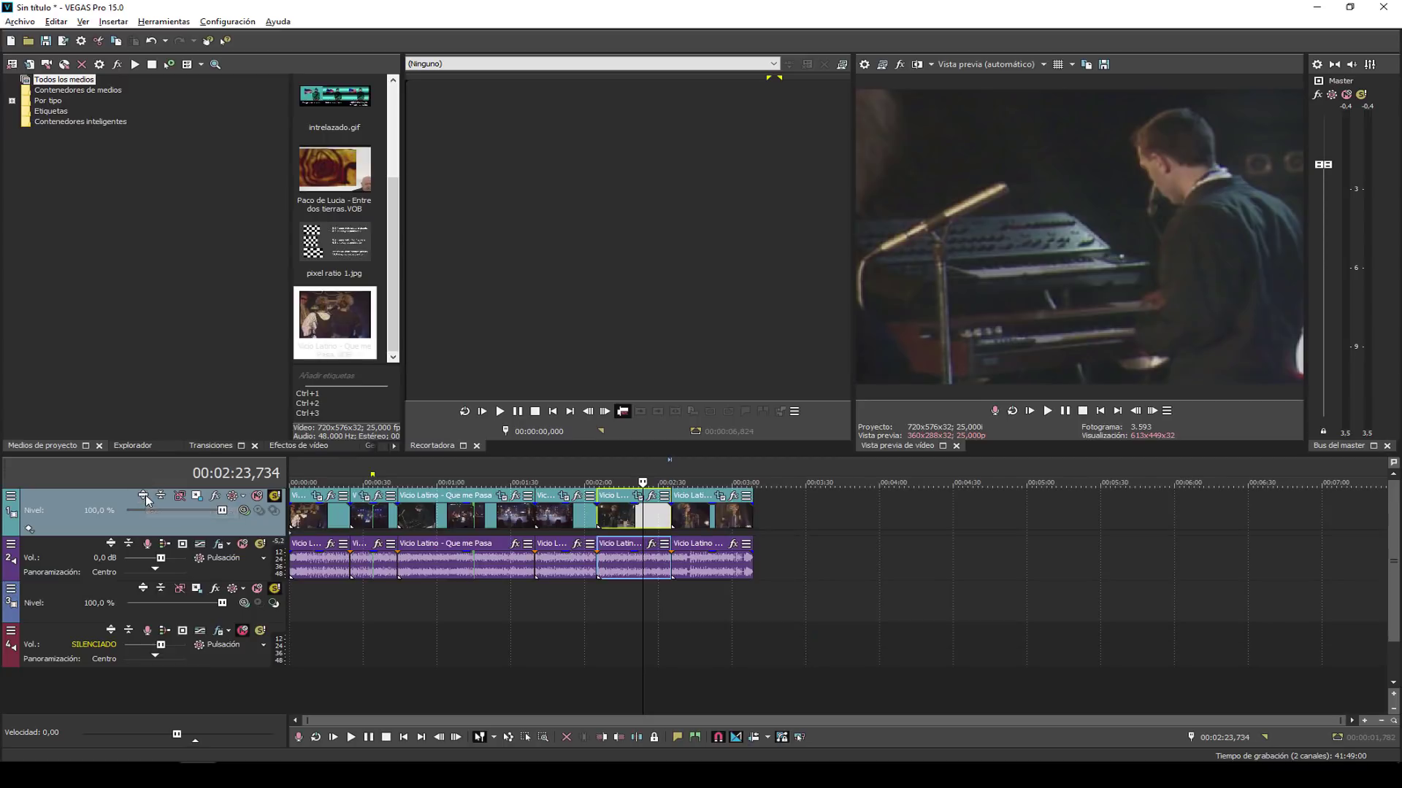
click(161, 497)
click(161, 498)
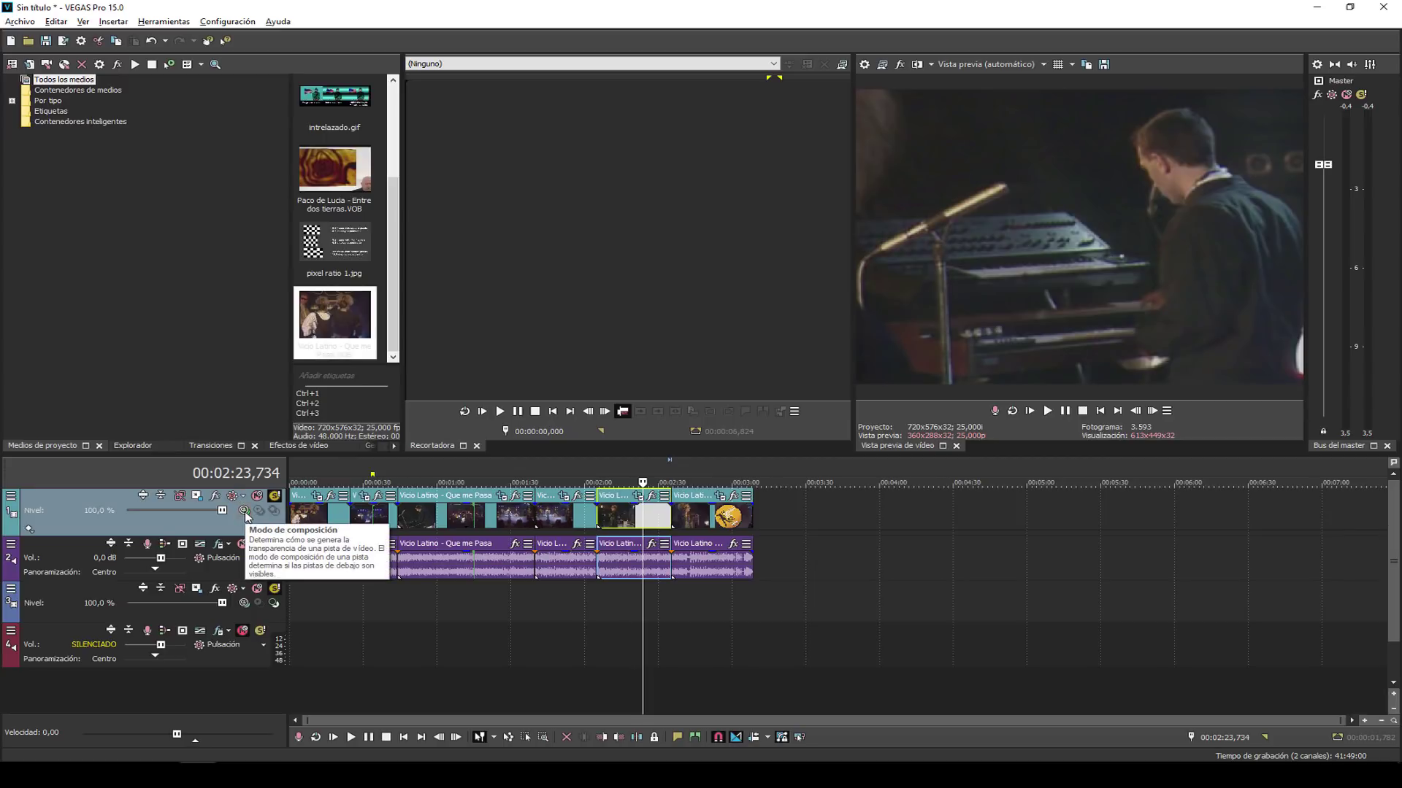
View video track 1's compositing modes, keep Alfa de origen, and minimize the editor to show the desktop.
click(245, 511)
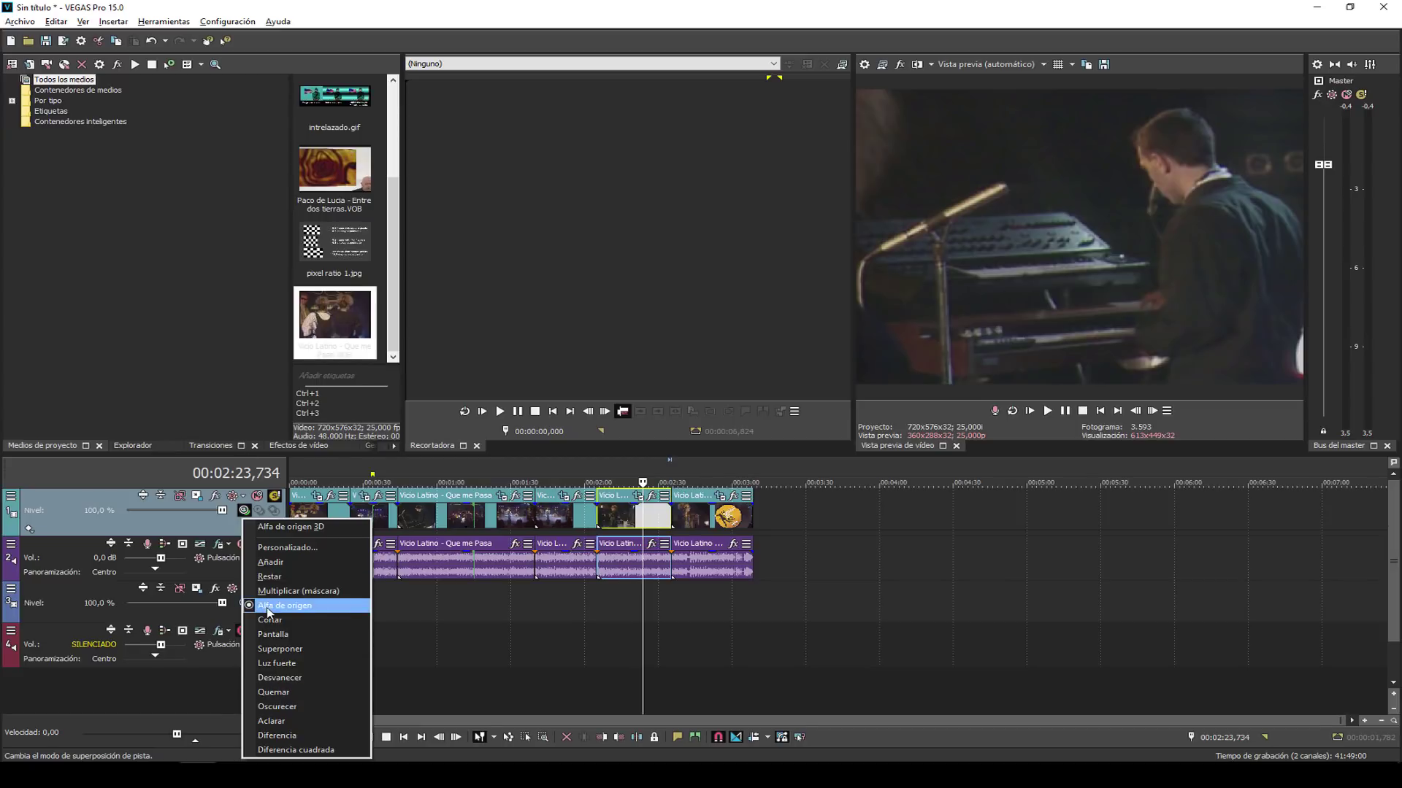
click(269, 609)
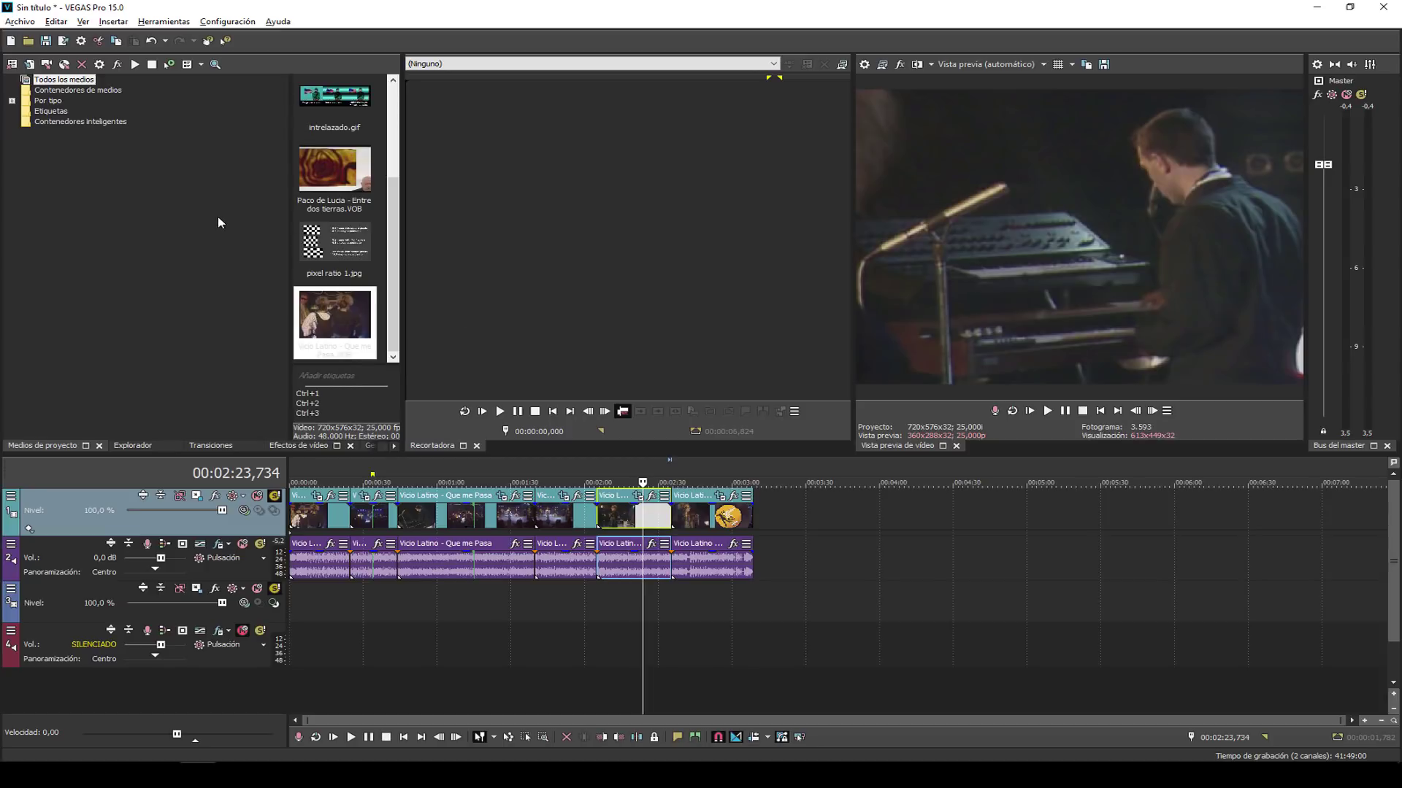
click(1317, 7)
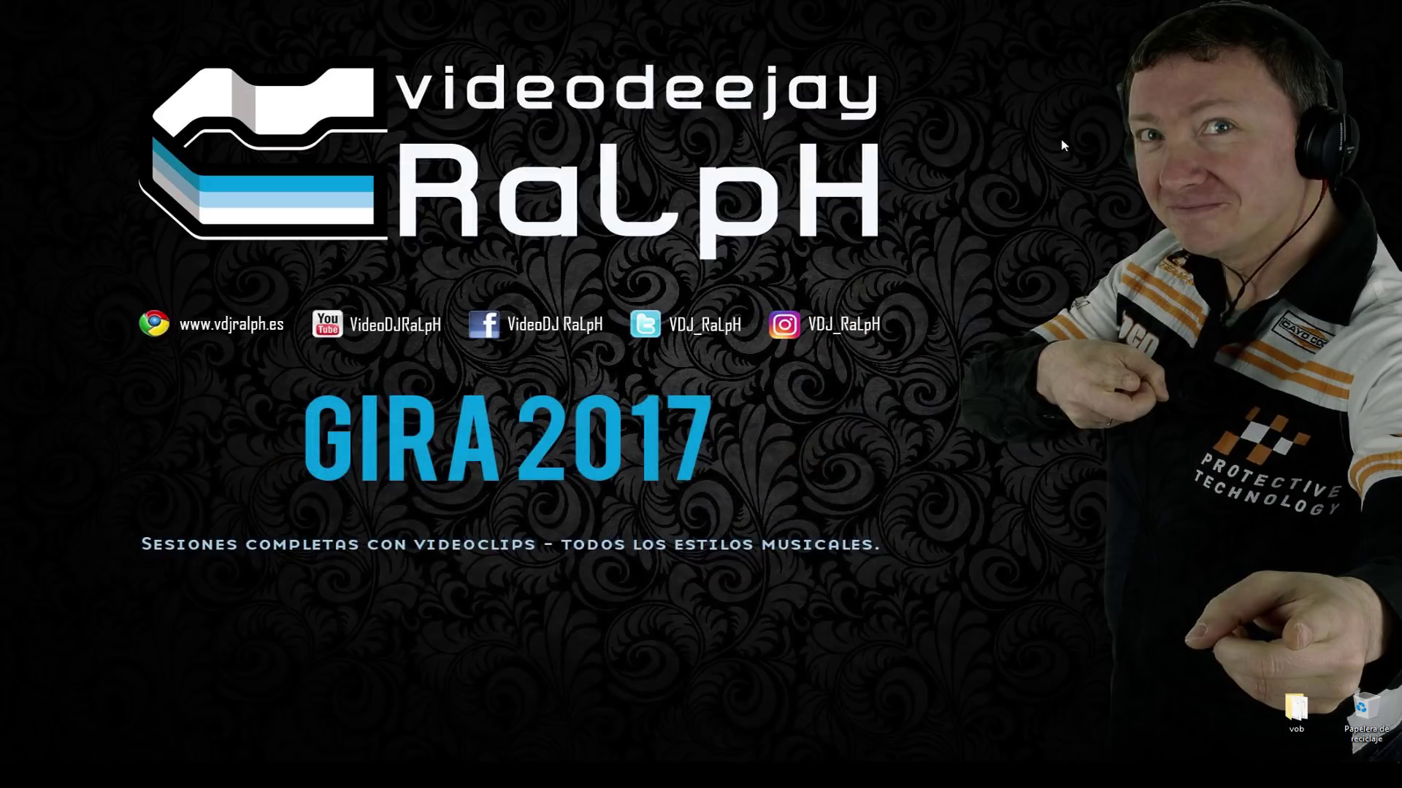